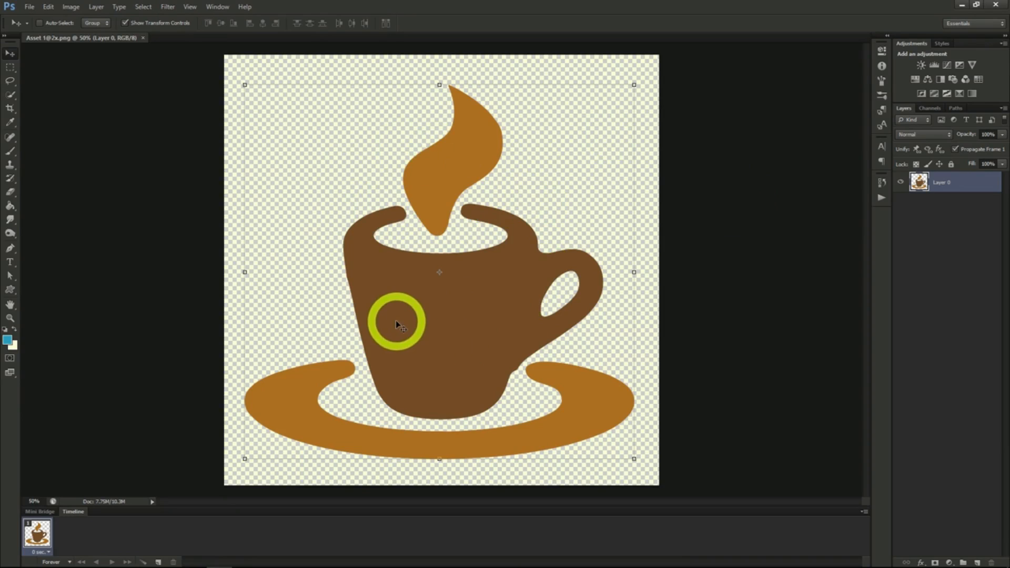
- Try the Color Negative (RGB) preset of the Curves adjustment directly on the coffee cup layer
click(70, 6)
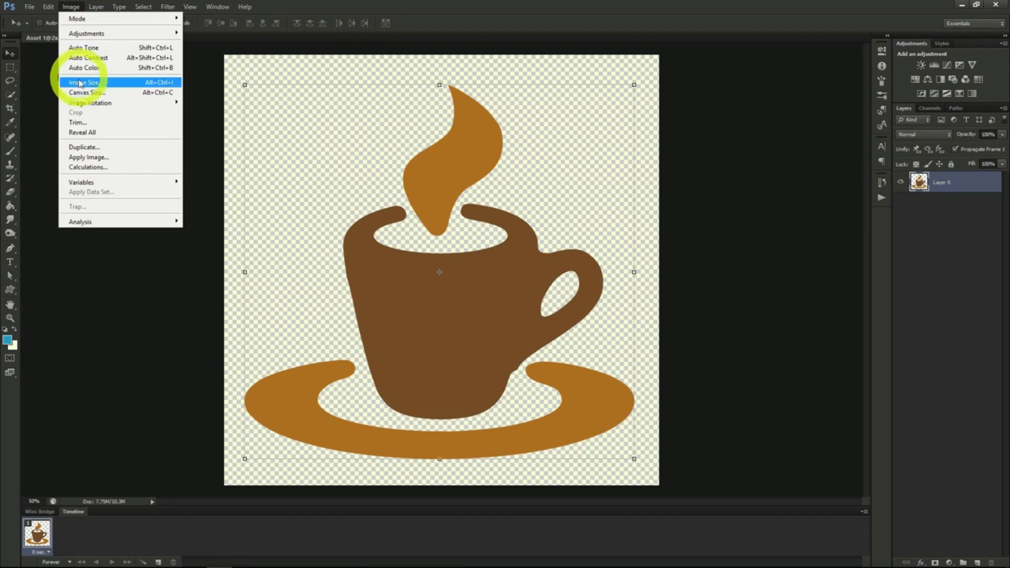
mouse_move(95, 32)
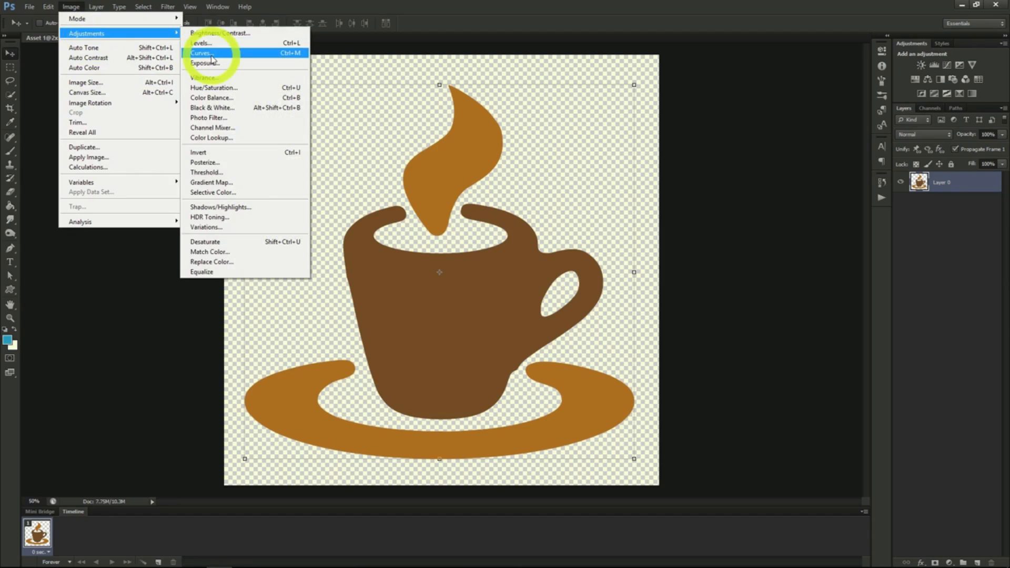
click(213, 54)
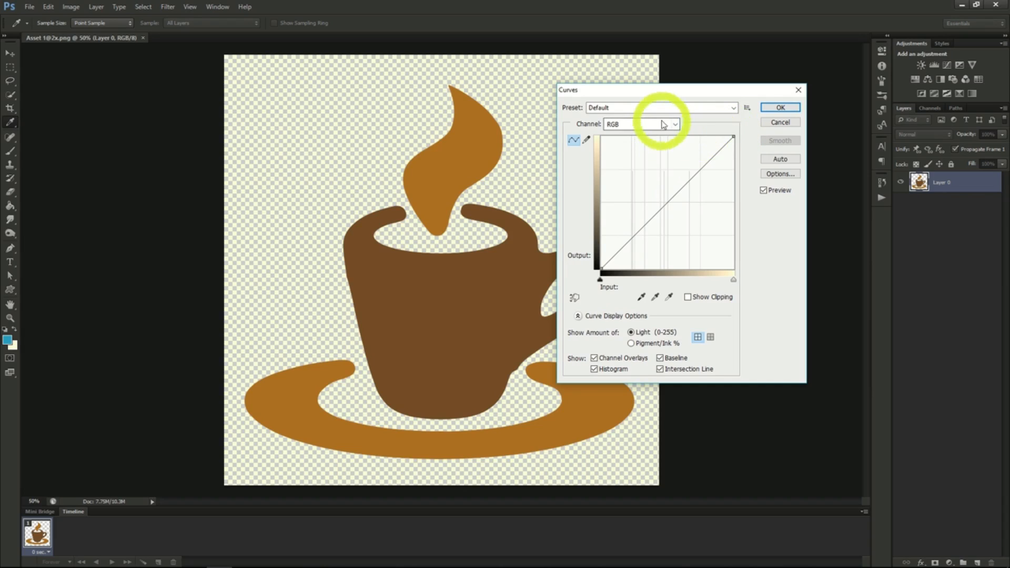
click(719, 108)
click(669, 167)
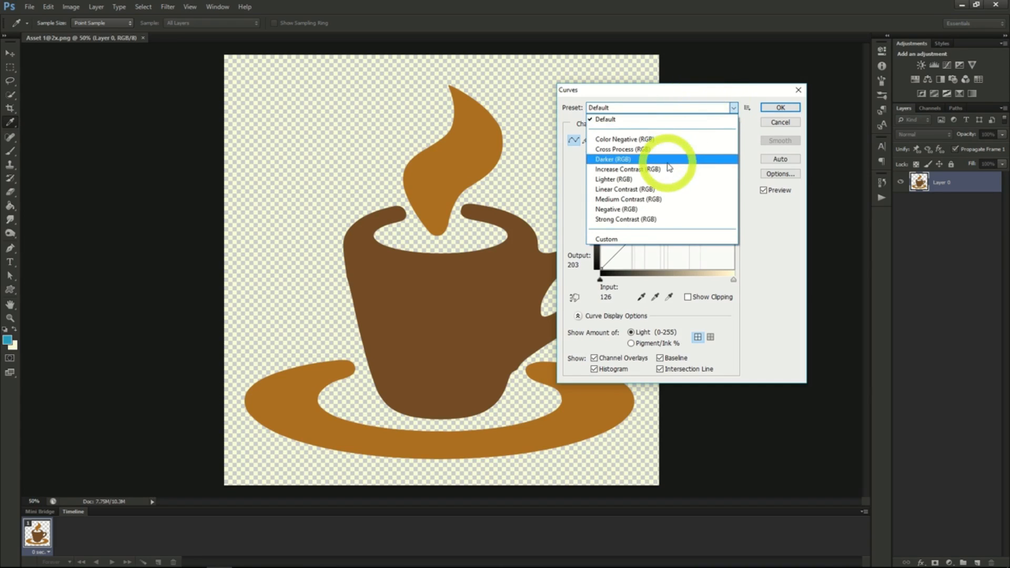
click(650, 141)
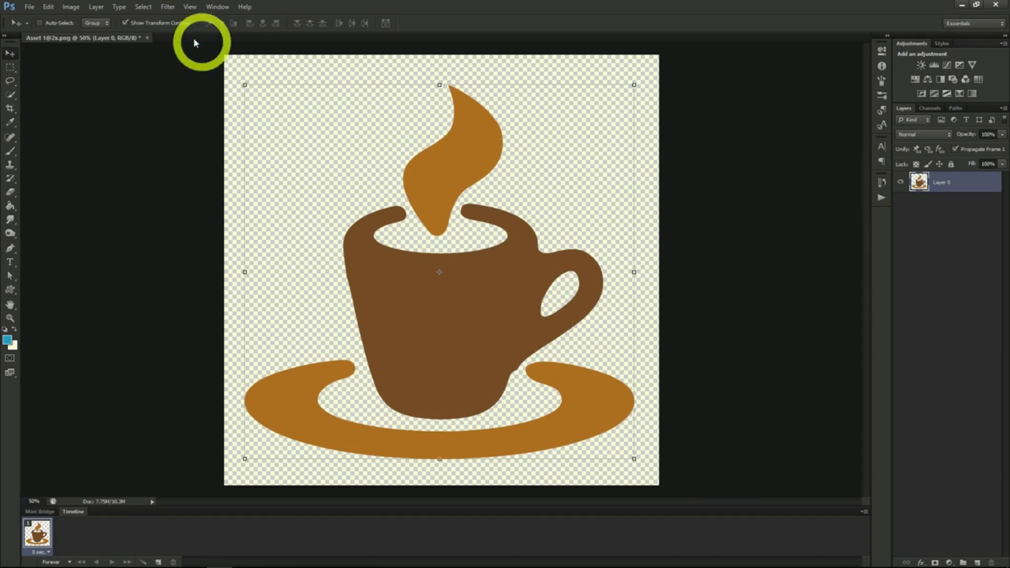
- Add a Curves adjustment layer above Layer 0 with default options and toggle its visibility off and on
click(95, 6)
mouse_move(134, 99)
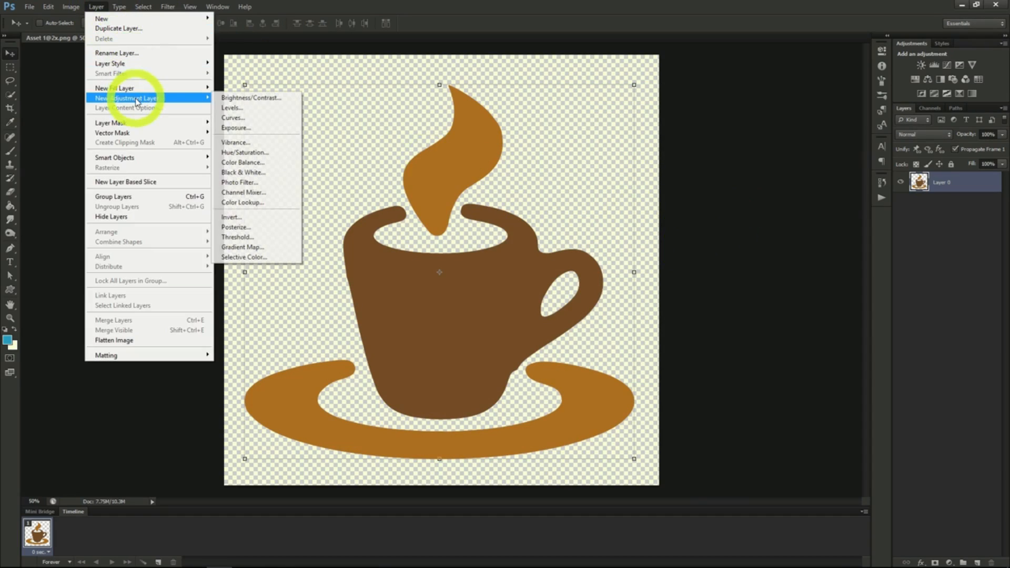
click(255, 118)
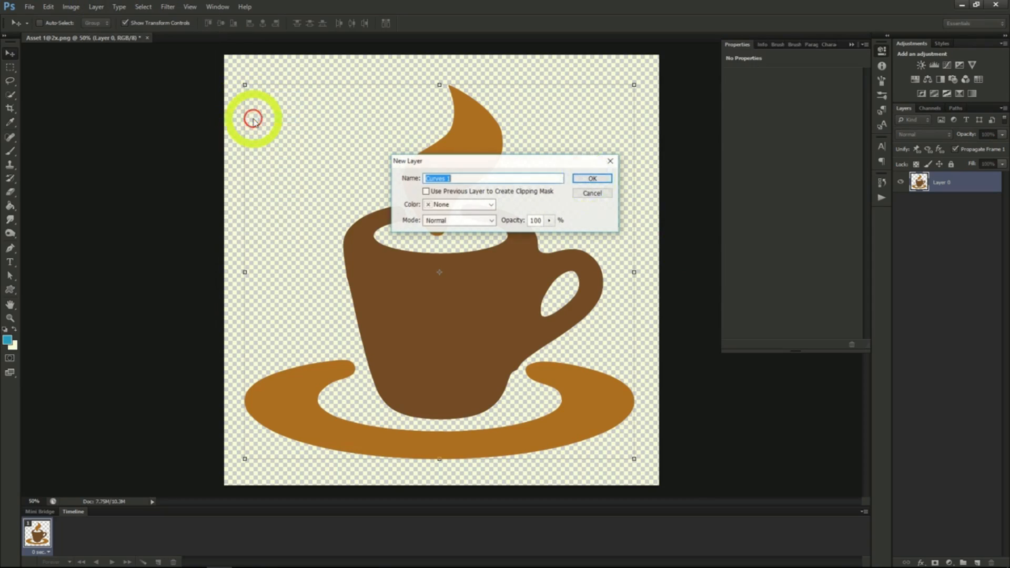
click(589, 180)
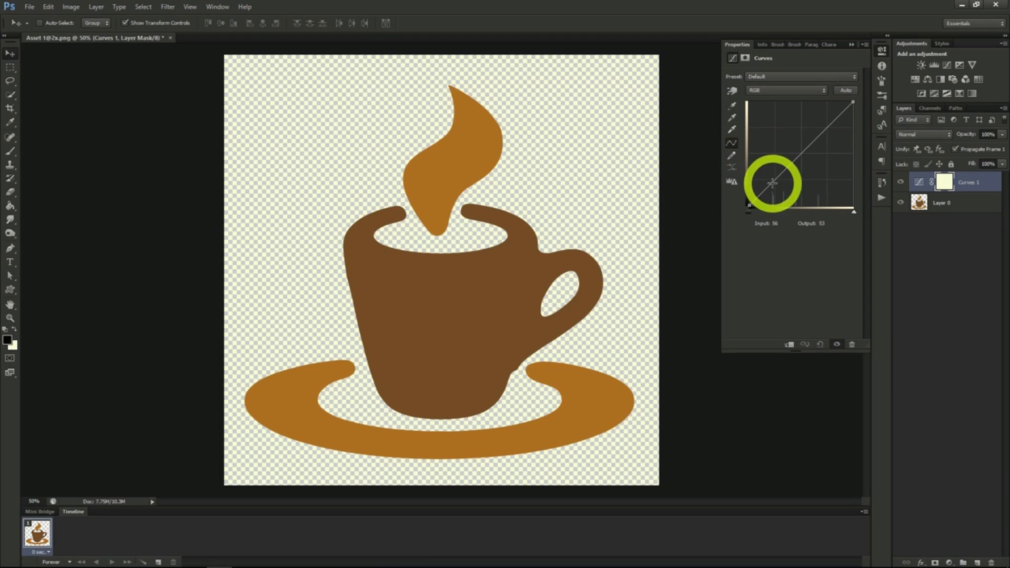
click(900, 183)
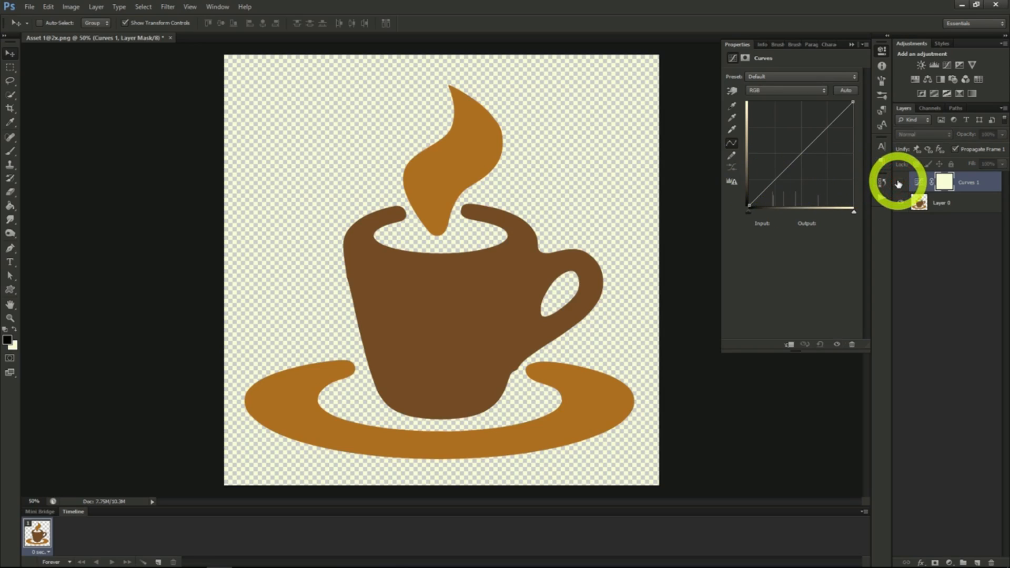
click(900, 183)
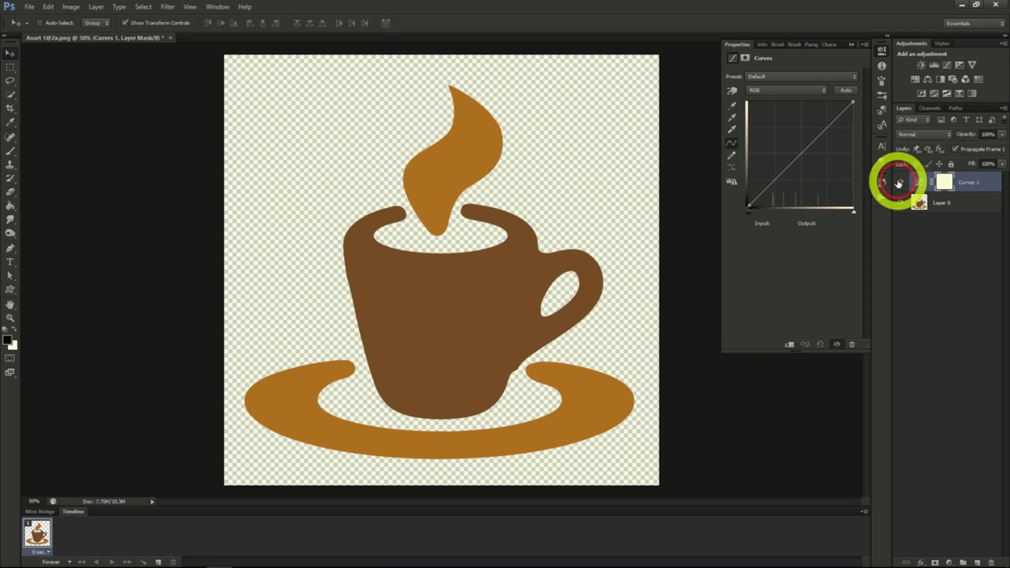
- Shape the RGB curve into a steep S with three points, the shadow one at input 88, output 20, and delete the Curves adjustment layer
click(772, 185)
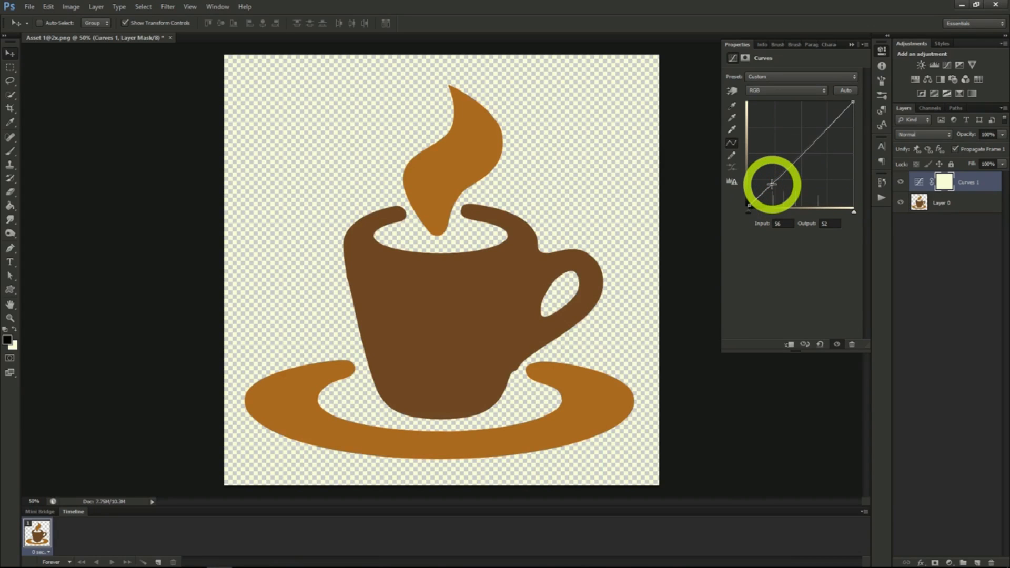
click(800, 157)
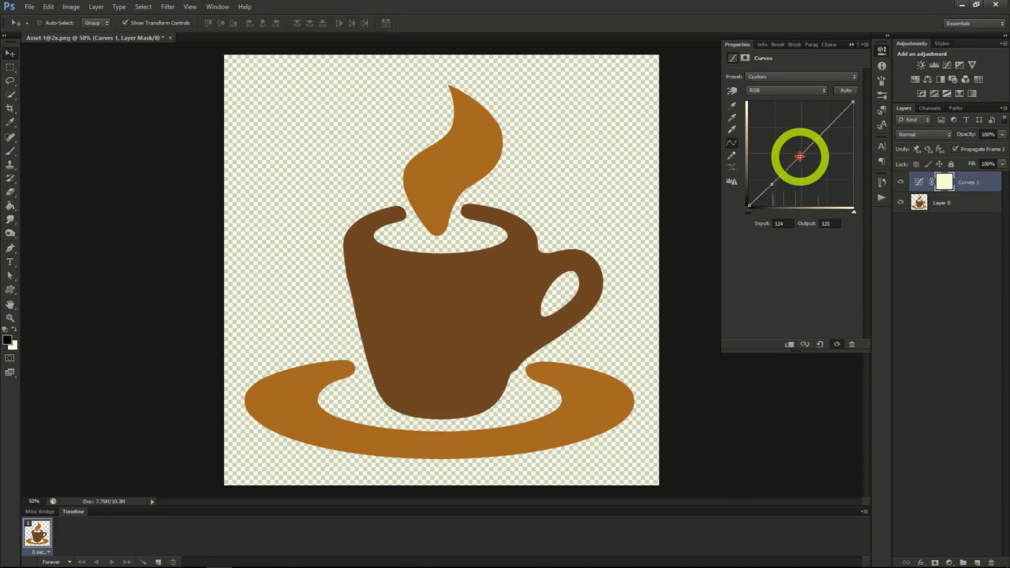
click(823, 131)
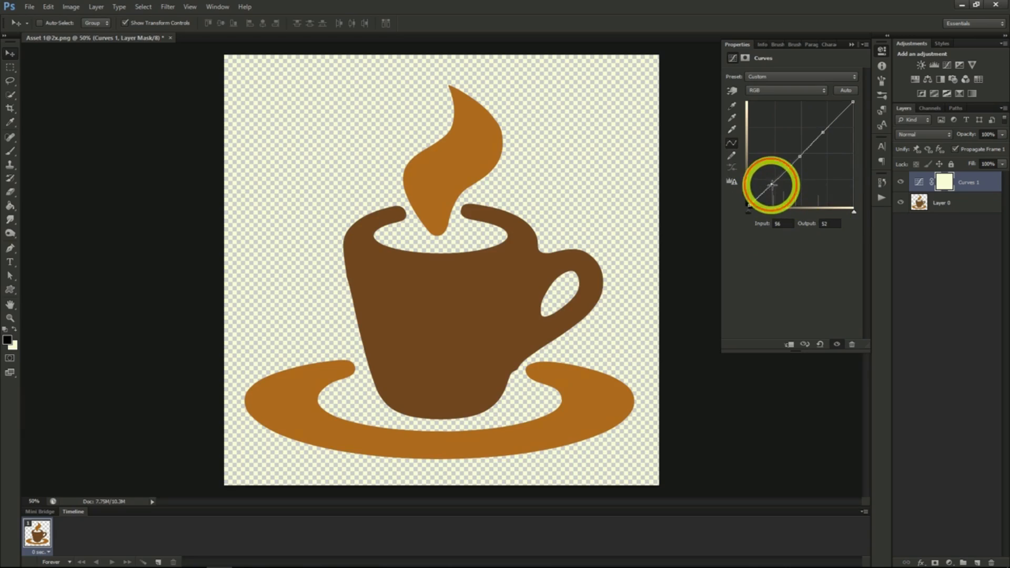
drag(773, 187, 780, 199)
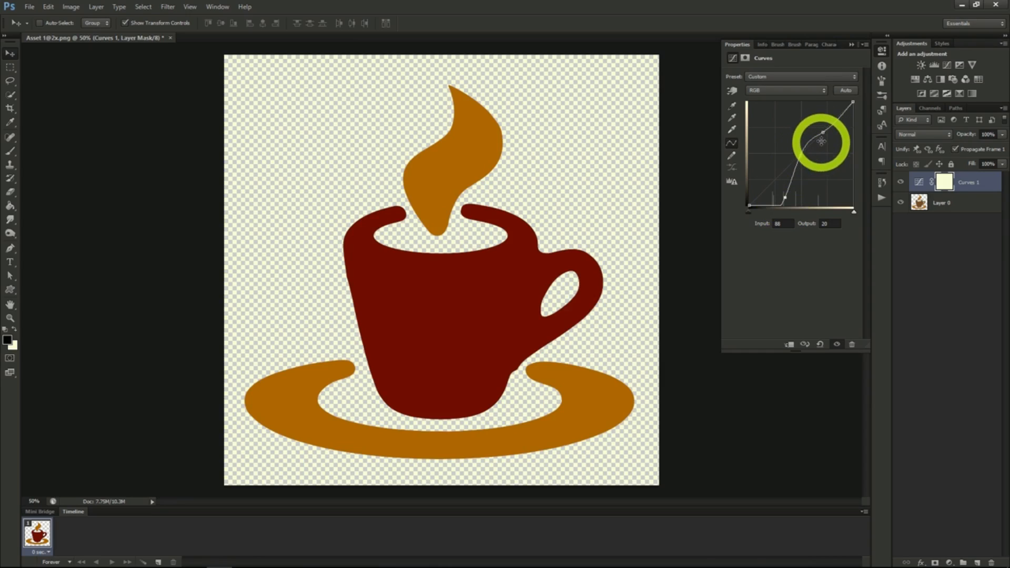
drag(823, 131, 801, 122)
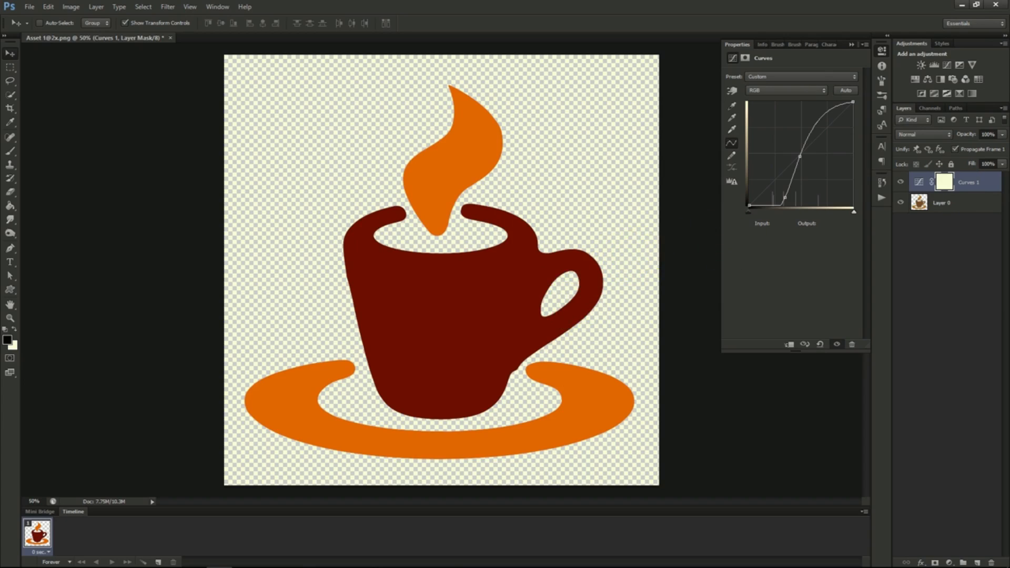
key(Delete)
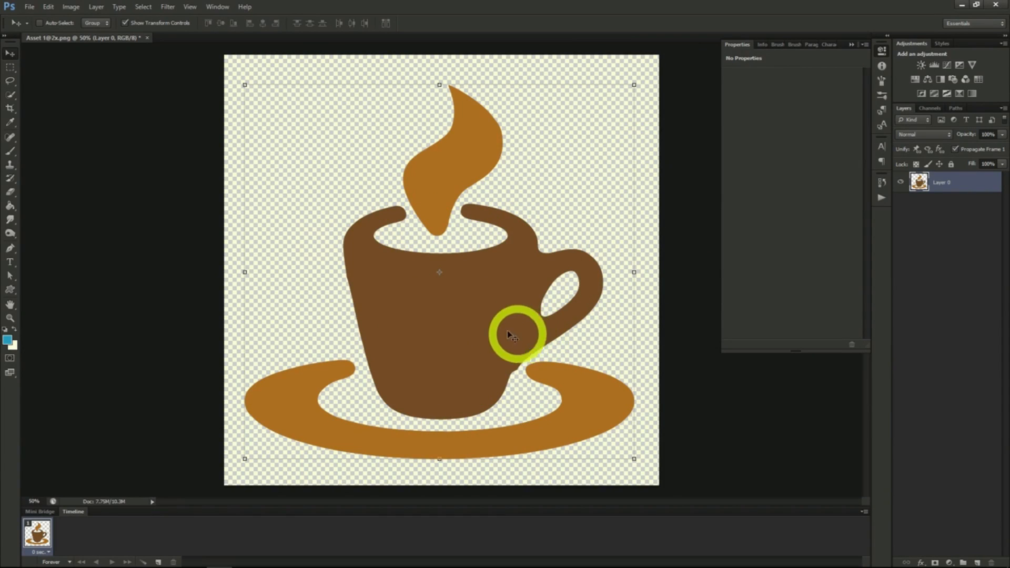
- Add a Brightness/Contrast adjustment layer above Layer 0 and set brightness to -61 and contrast to 55
click(71, 8)
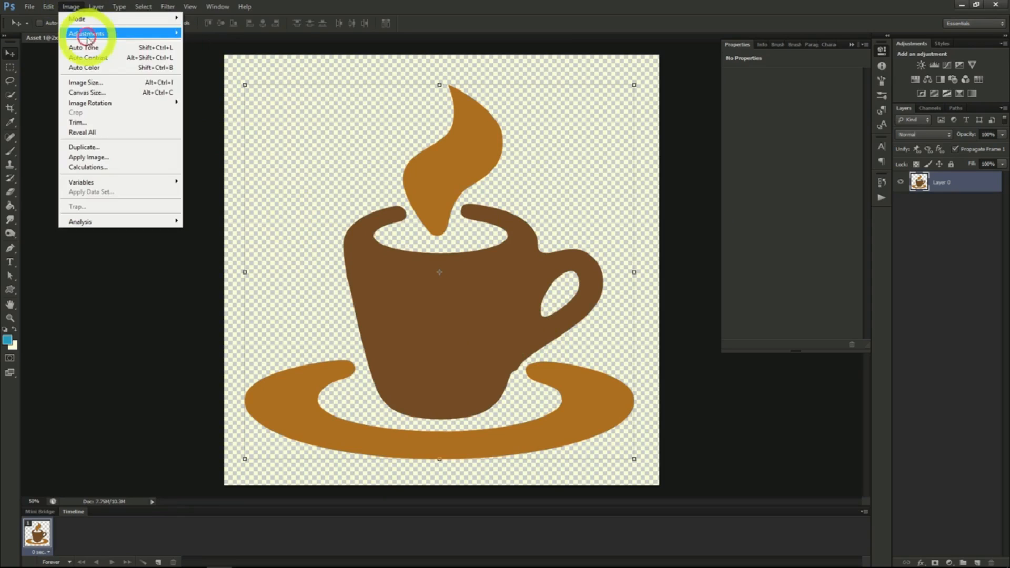
mouse_move(88, 34)
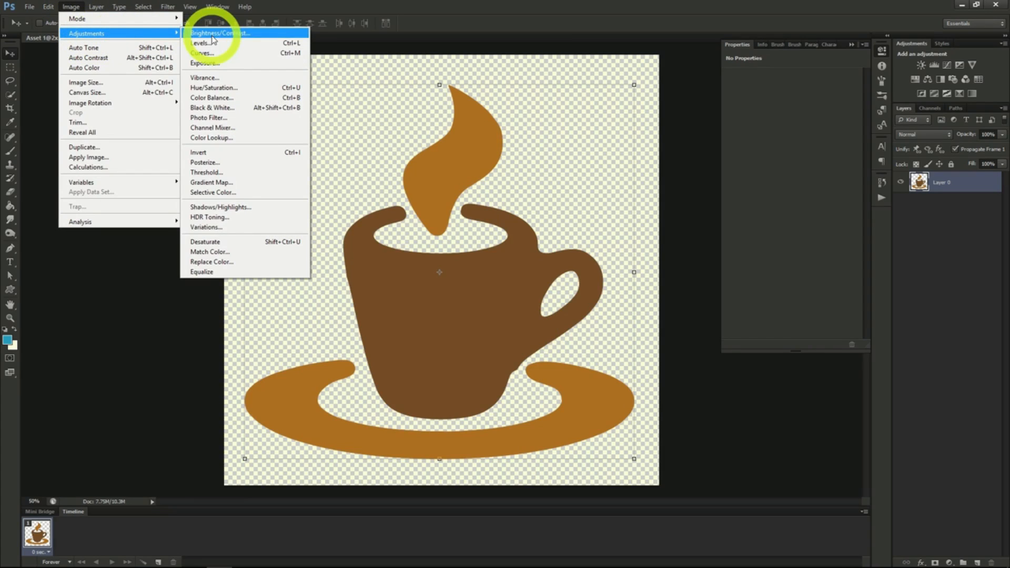
mouse_move(100, 8)
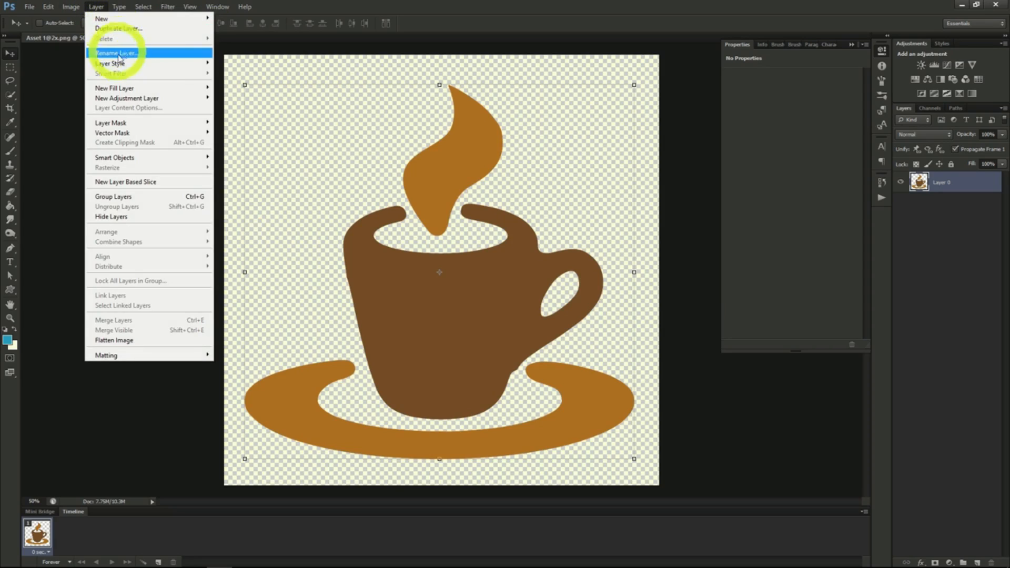
mouse_move(126, 100)
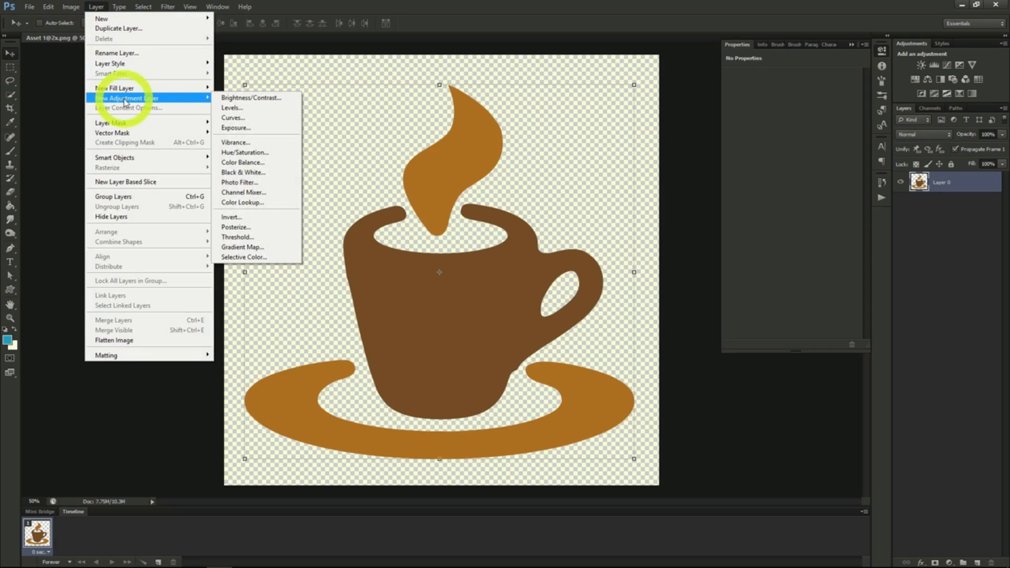
click(240, 97)
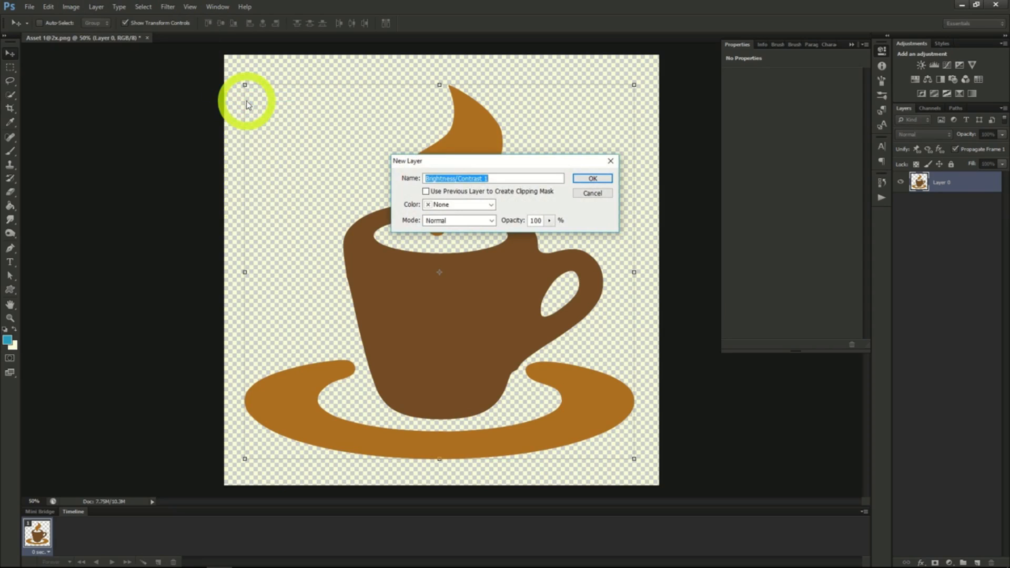
click(589, 178)
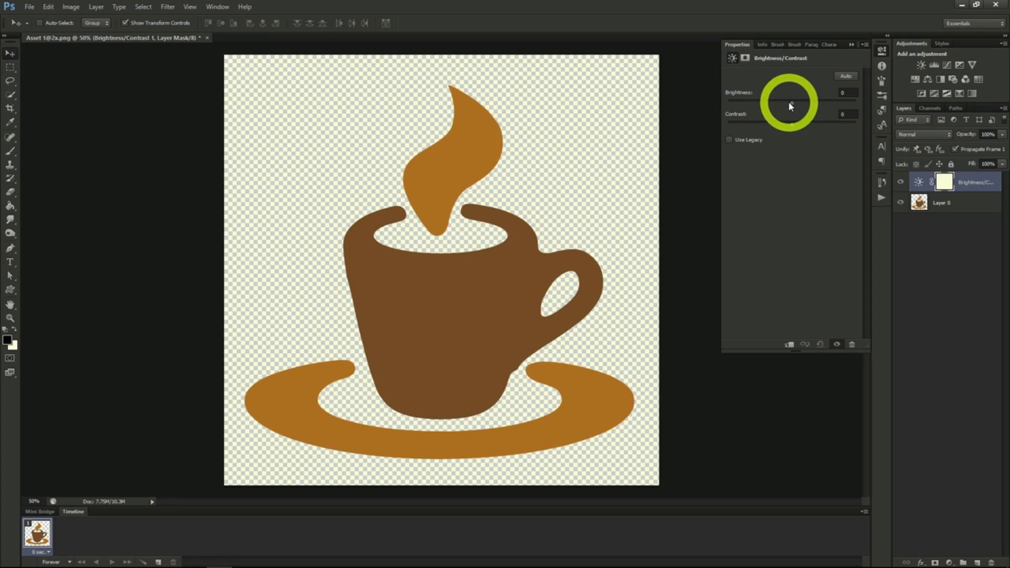
drag(791, 102, 817, 108)
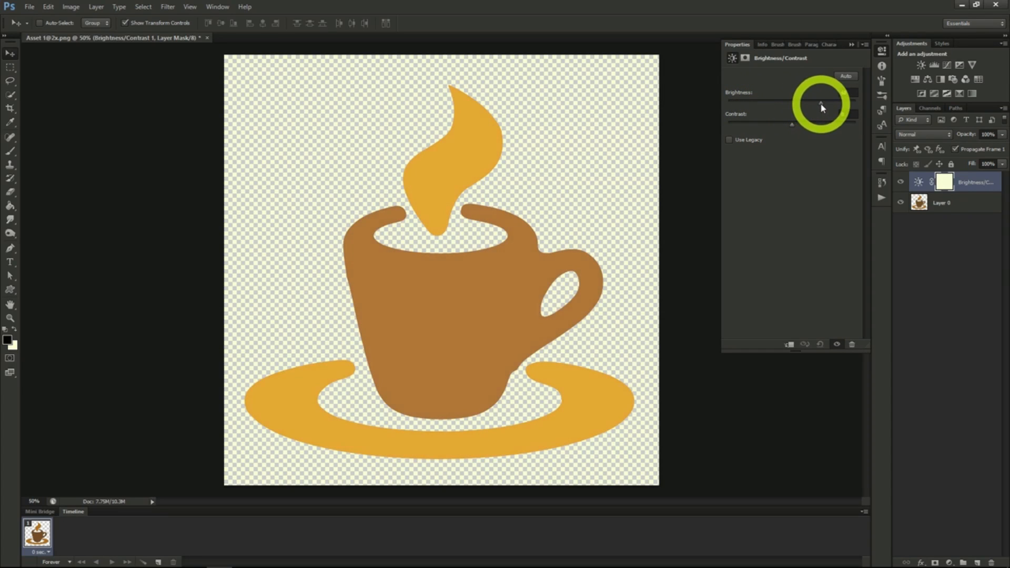
mouse_move(791, 125)
mouse_down()
mouse_move(757, 125)
mouse_move(825, 128)
mouse_move(804, 101)
mouse_move(793, 105)
mouse_up()
drag(788, 105, 765, 102)
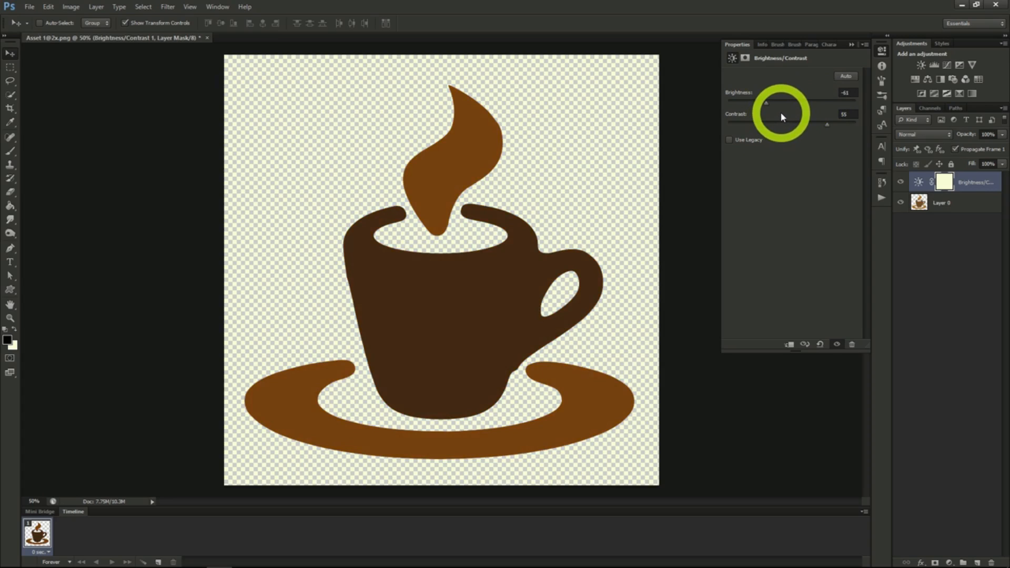
- Add an Exposure adjustment layer on top and try exposure -1.60, offset +0.1240 and gamma correction 1.05
click(96, 7)
mouse_move(120, 100)
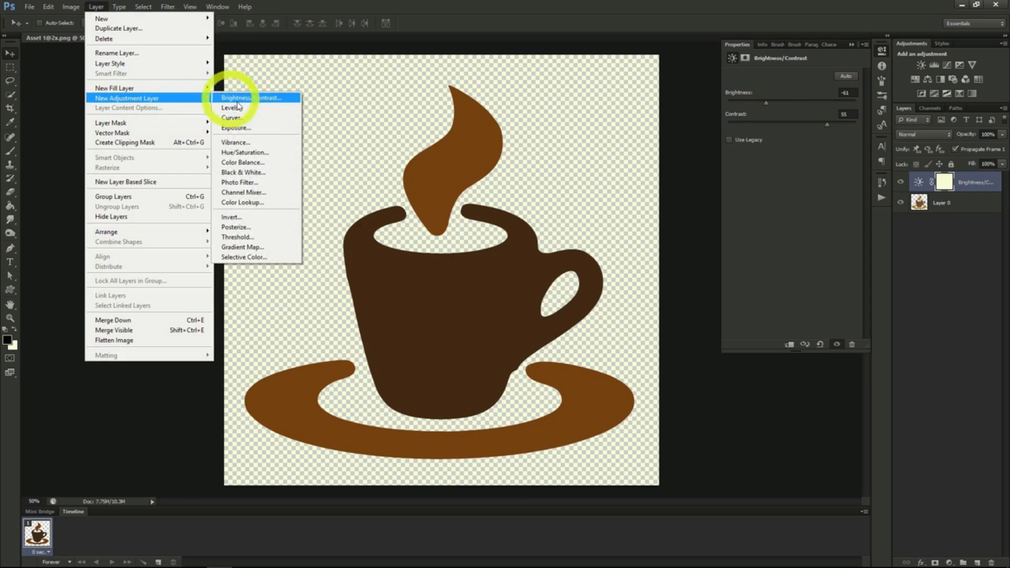
click(256, 130)
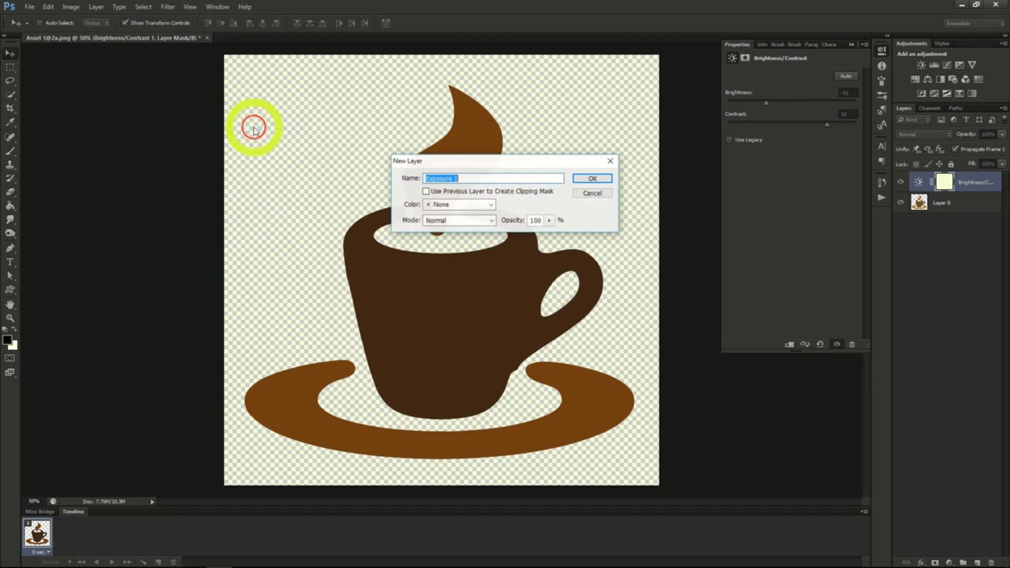
click(594, 179)
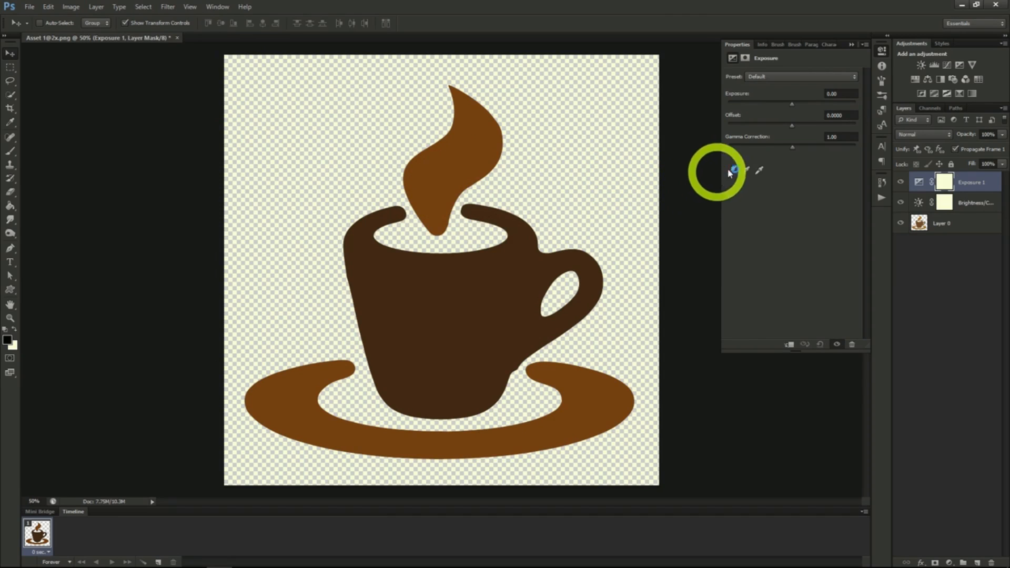
mouse_move(791, 104)
mouse_down()
mouse_move(755, 106)
mouse_move(839, 110)
mouse_move(797, 115)
mouse_up()
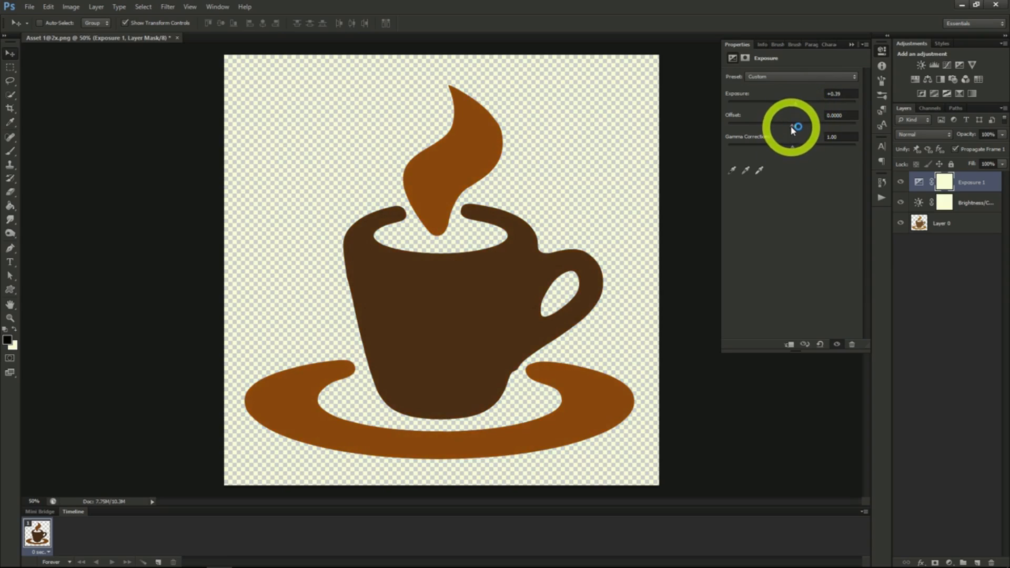
drag(793, 130, 817, 150)
drag(817, 150, 803, 150)
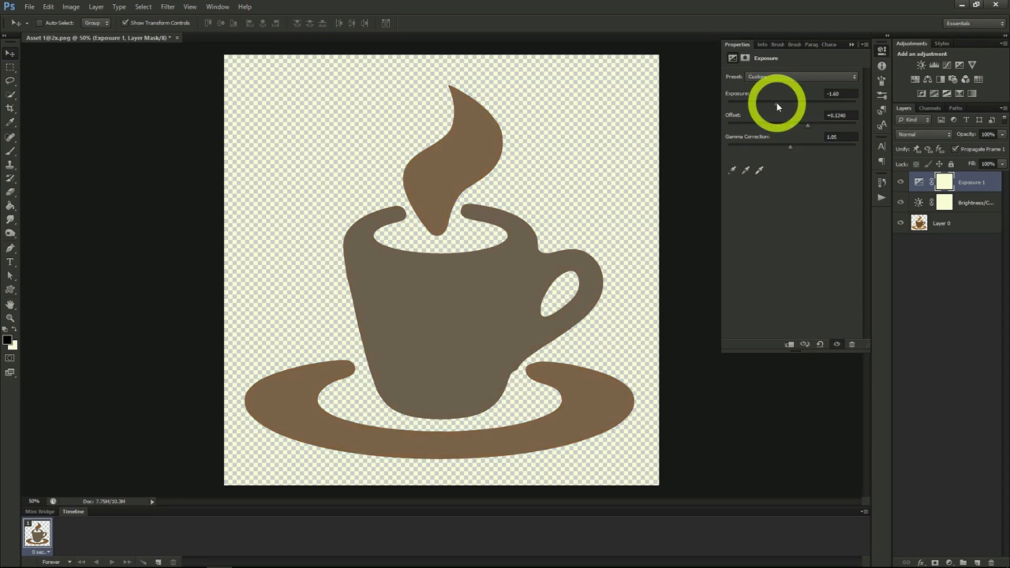
drag(778, 103, 802, 148)
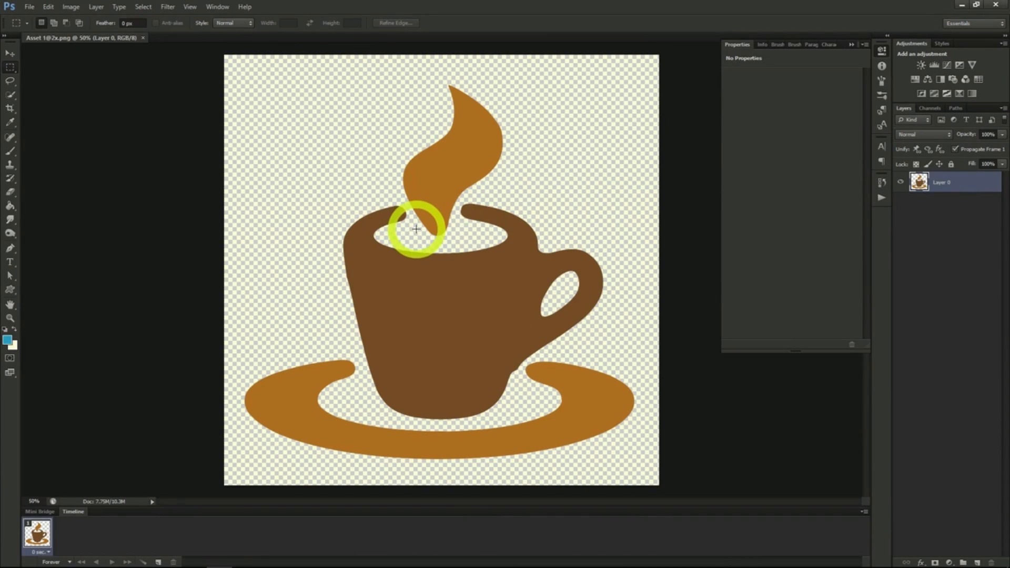
- Add a Hue/Saturation adjustment layer above Layer 0 and set saturation to +1 and lightness to +2
click(97, 7)
mouse_move(135, 102)
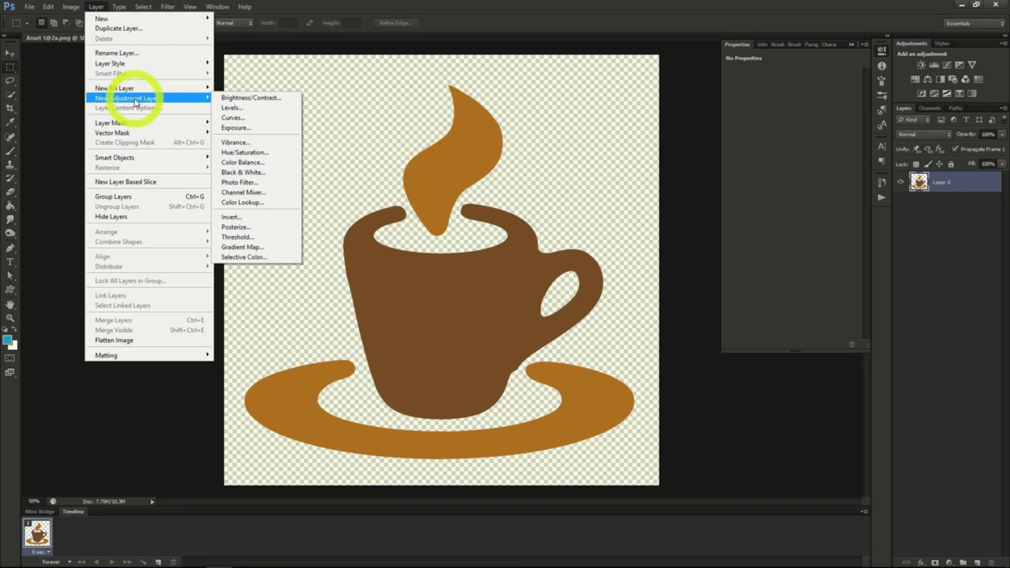
click(245, 154)
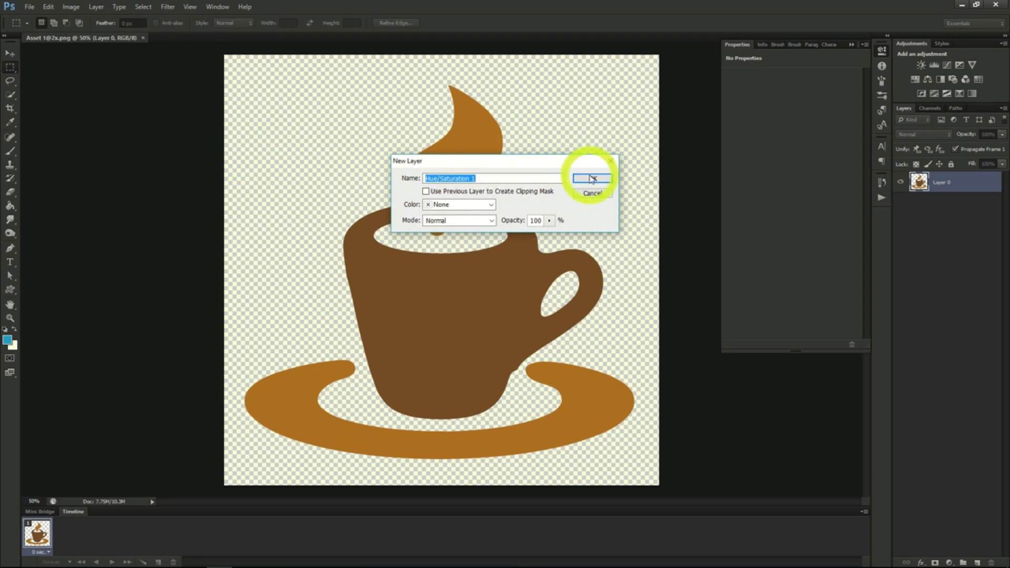
click(591, 179)
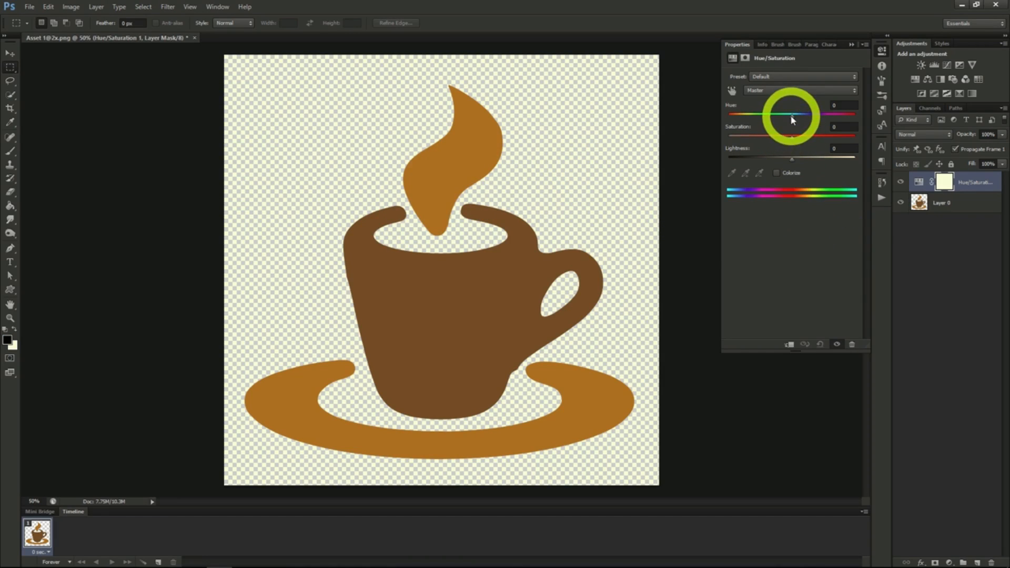
mouse_move(792, 136)
mouse_down()
mouse_move(831, 139)
mouse_move(769, 142)
mouse_move(792, 138)
mouse_up()
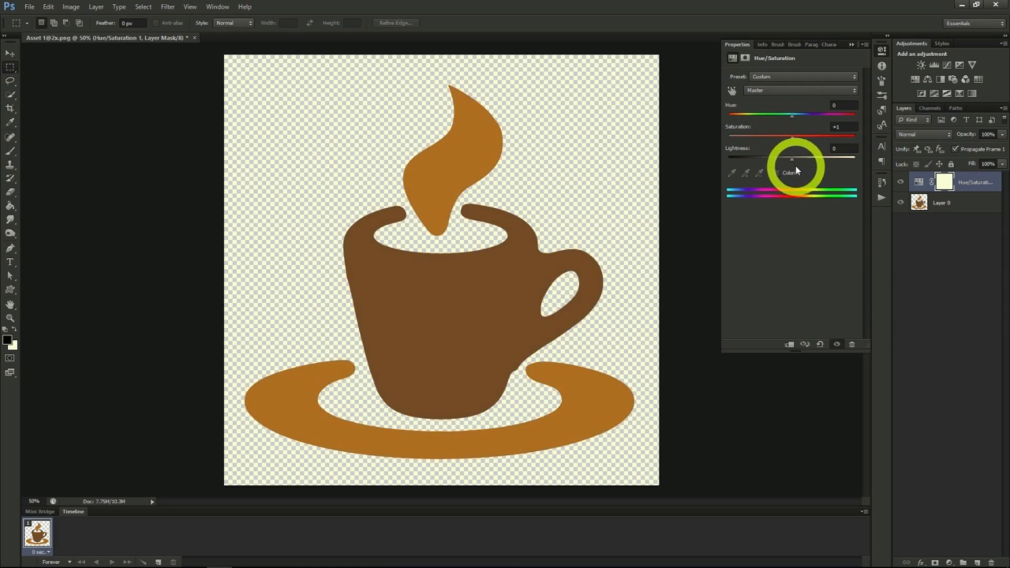
mouse_move(792, 157)
mouse_down()
mouse_move(767, 160)
mouse_move(815, 164)
mouse_move(794, 163)
mouse_up()
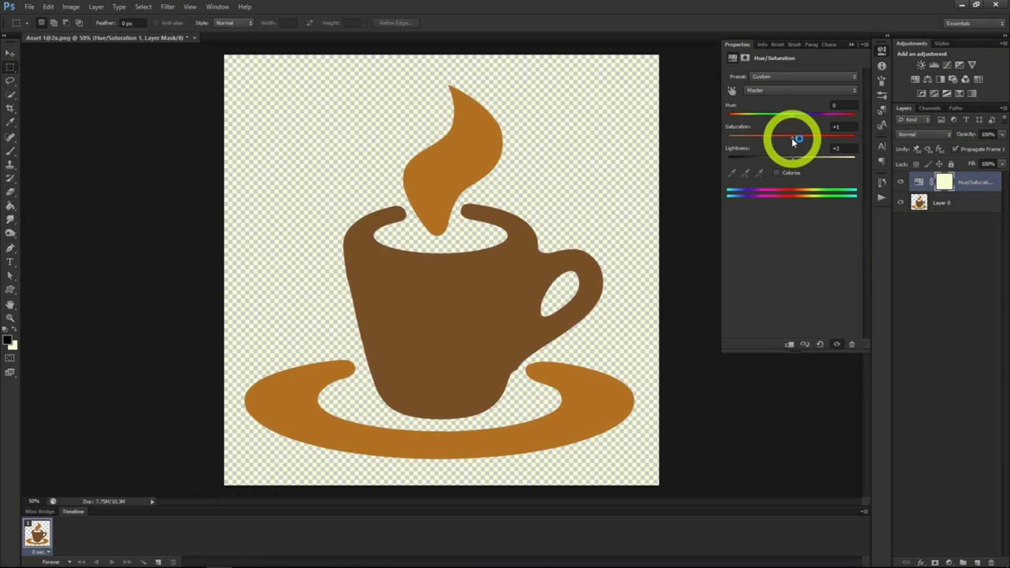
- Recolour the cup with the Hue/Saturation adjustment layer, setting saturation to +48, hue to +162 and lightness to -8
drag(792, 139, 824, 142)
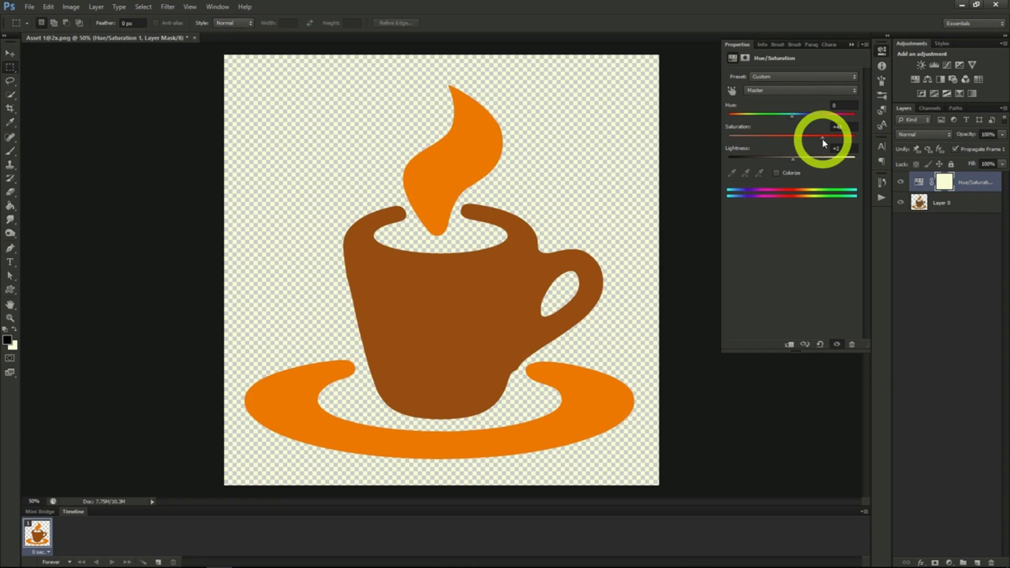
drag(793, 120, 853, 124)
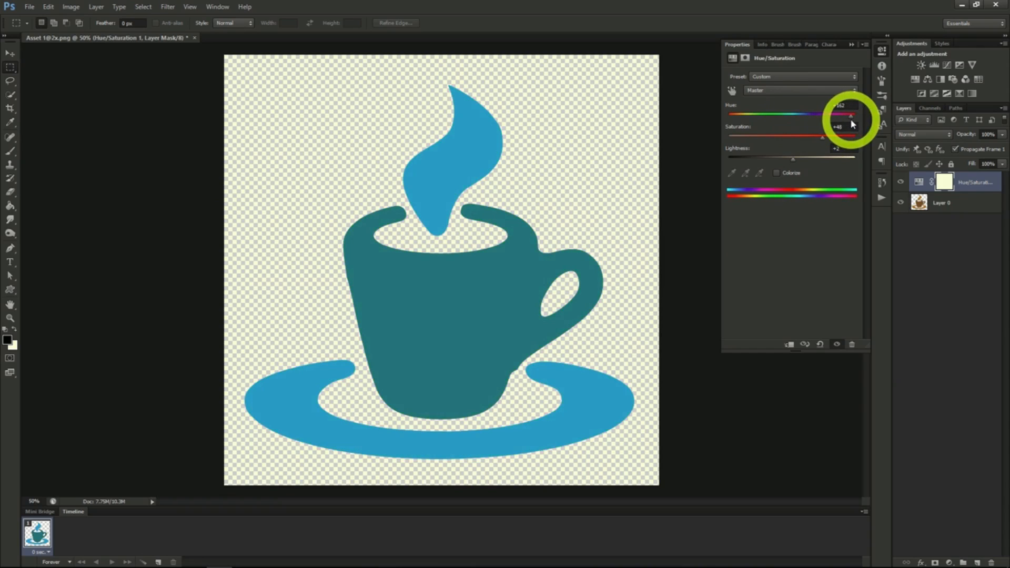
click(795, 159)
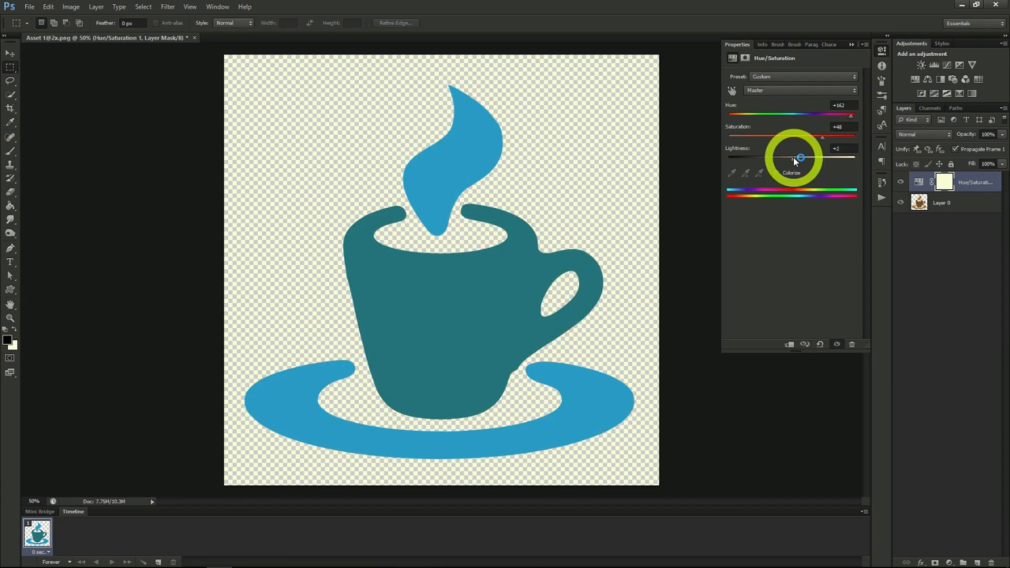
mouse_move(796, 160)
mouse_down()
mouse_move(809, 159)
mouse_move(793, 160)
mouse_up()
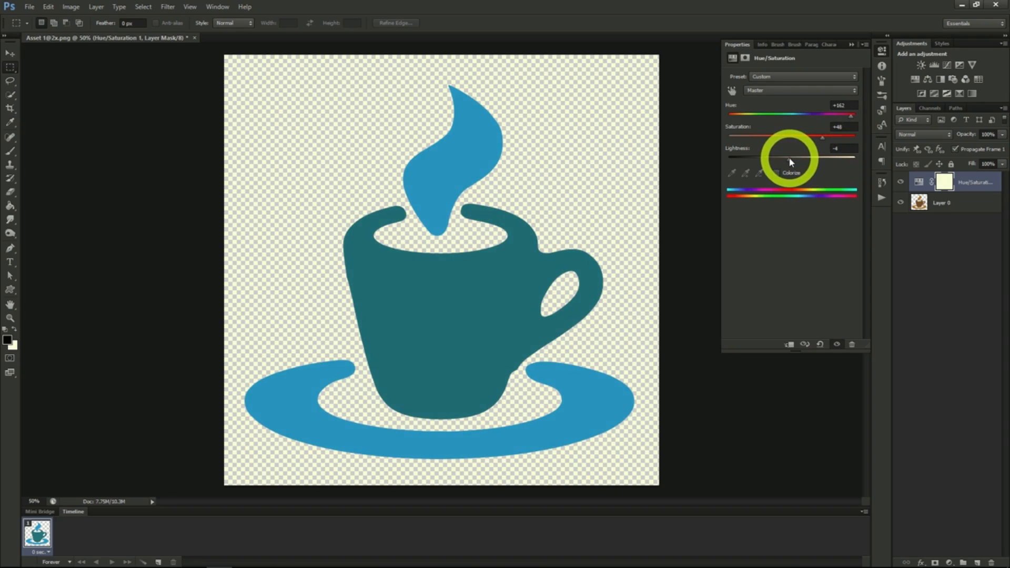
drag(792, 162, 789, 162)
click(789, 161)
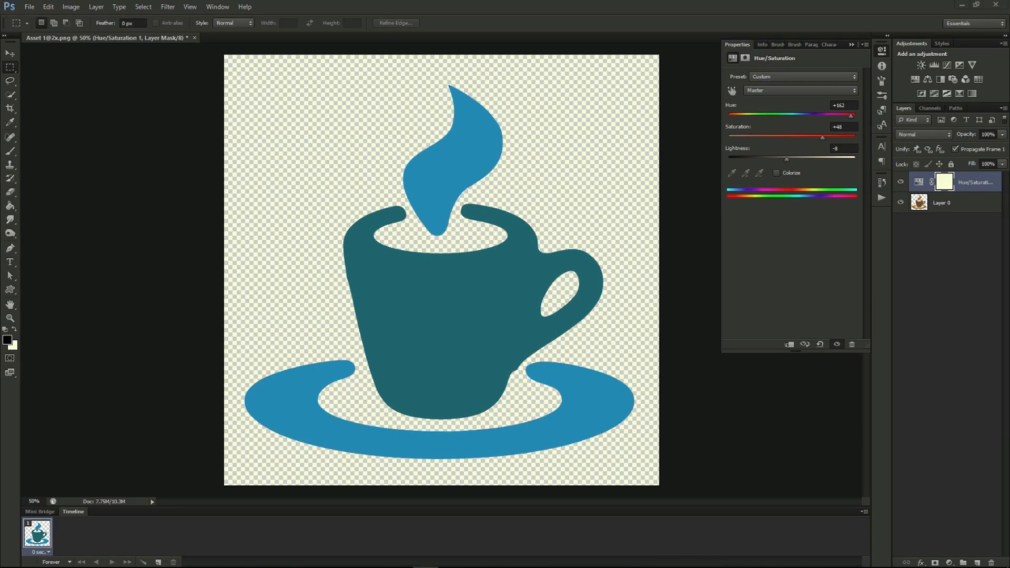
click(519, 250)
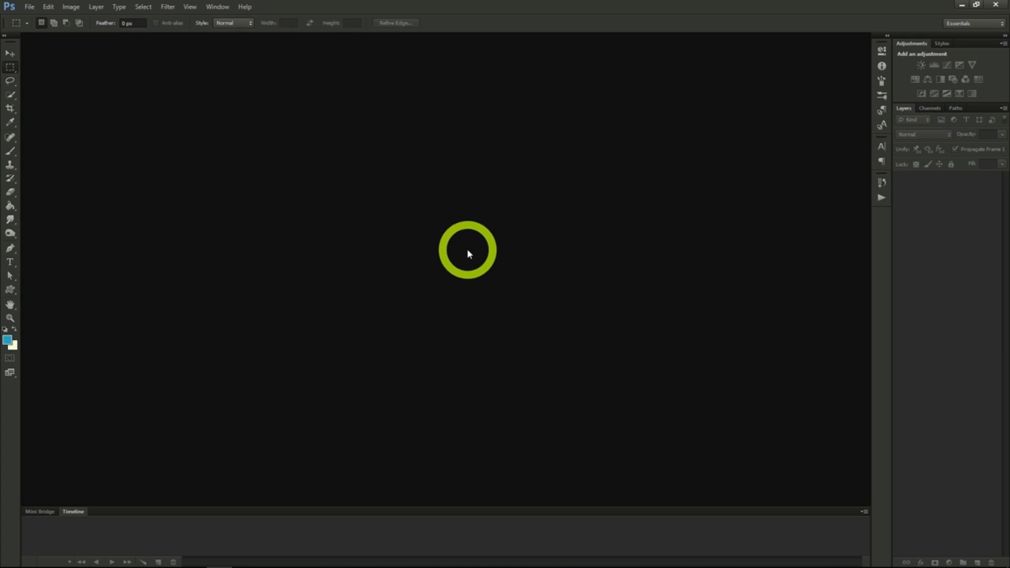
- Create a new transparent RGB document 970 pixels wide and 90 pixels high at 72 pixels/inch
click(30, 6)
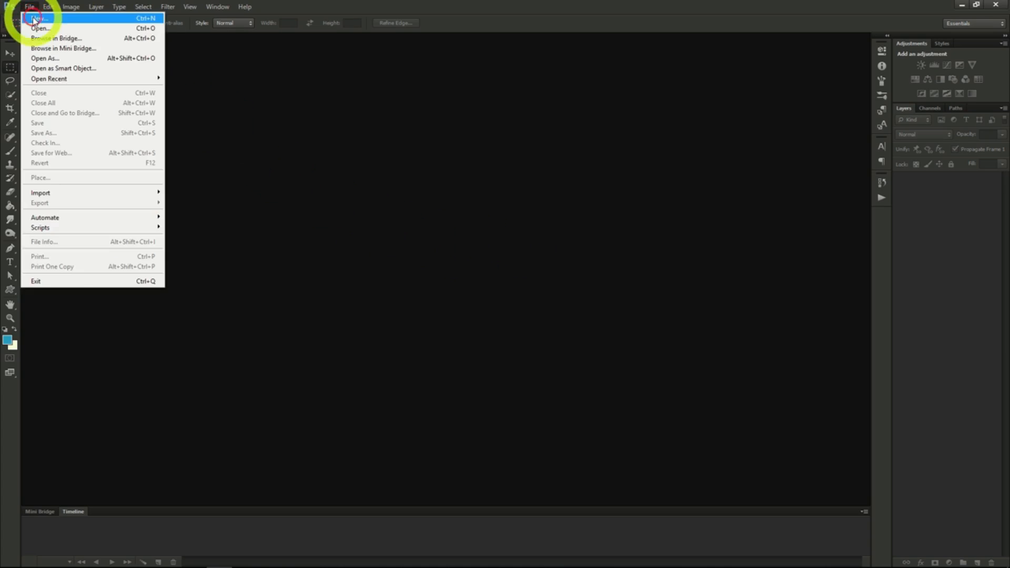
click(33, 20)
double_click(376, 232)
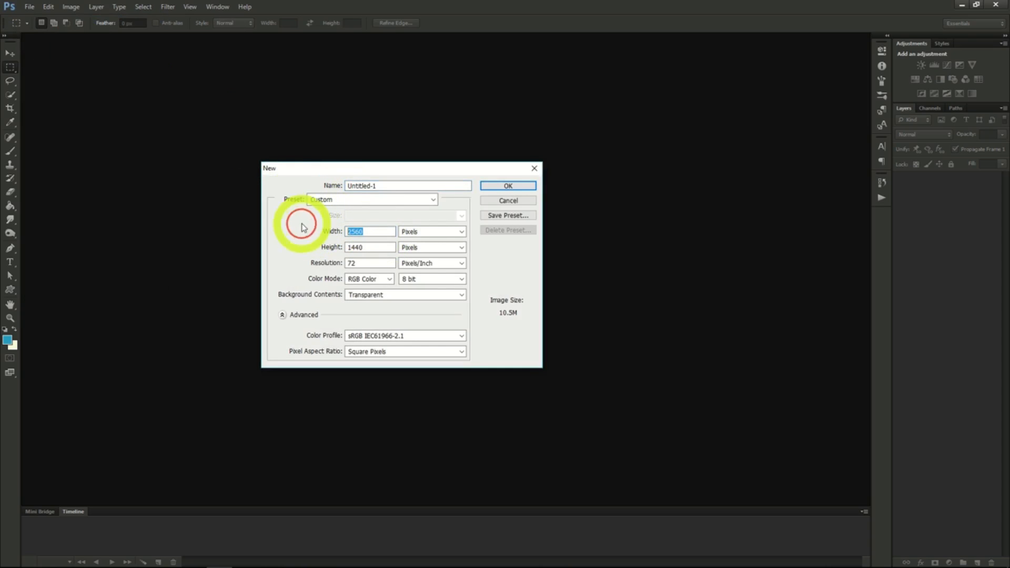
text(970)
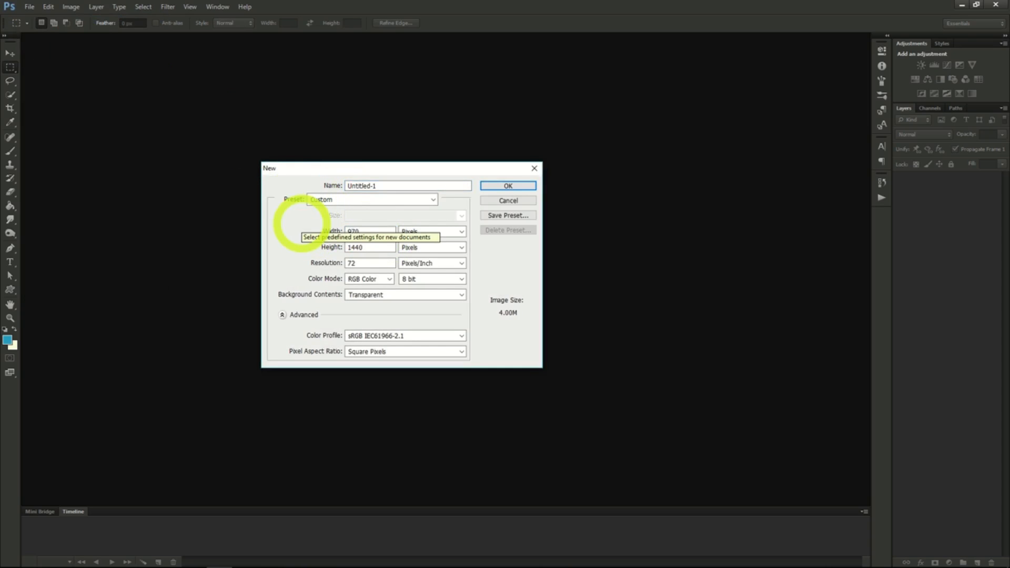
double_click(373, 248)
text(9)
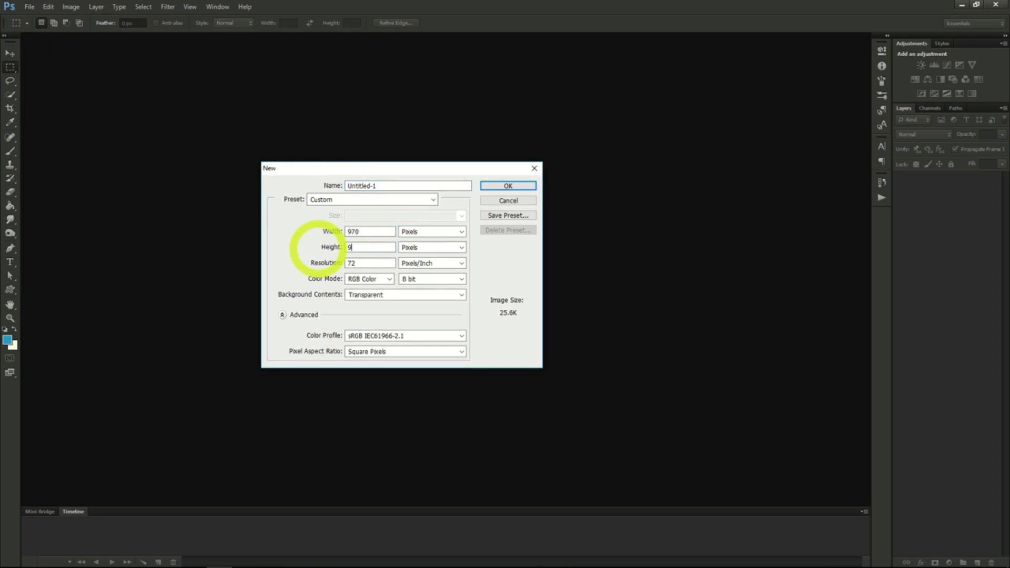
text(0)
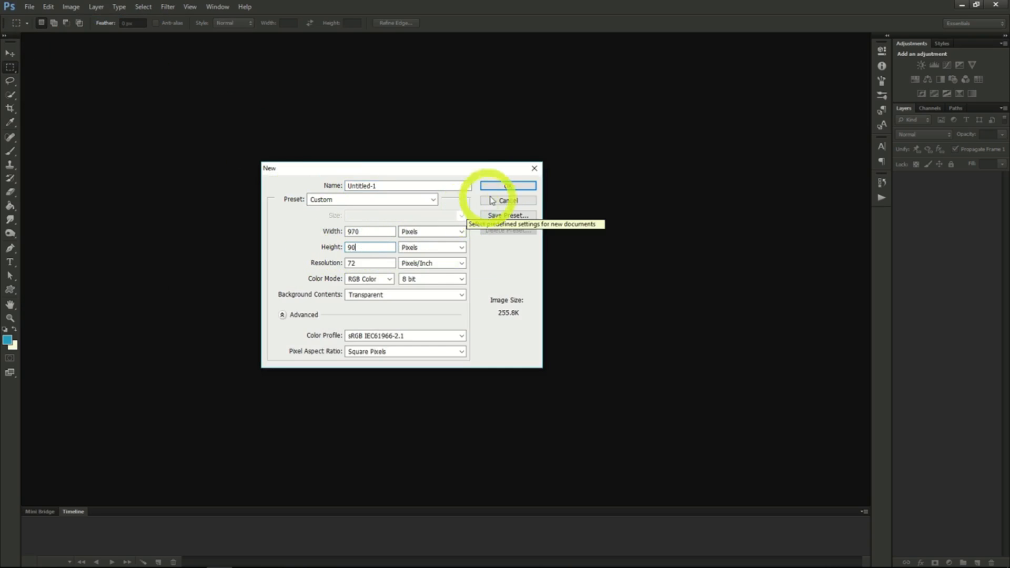
click(372, 247)
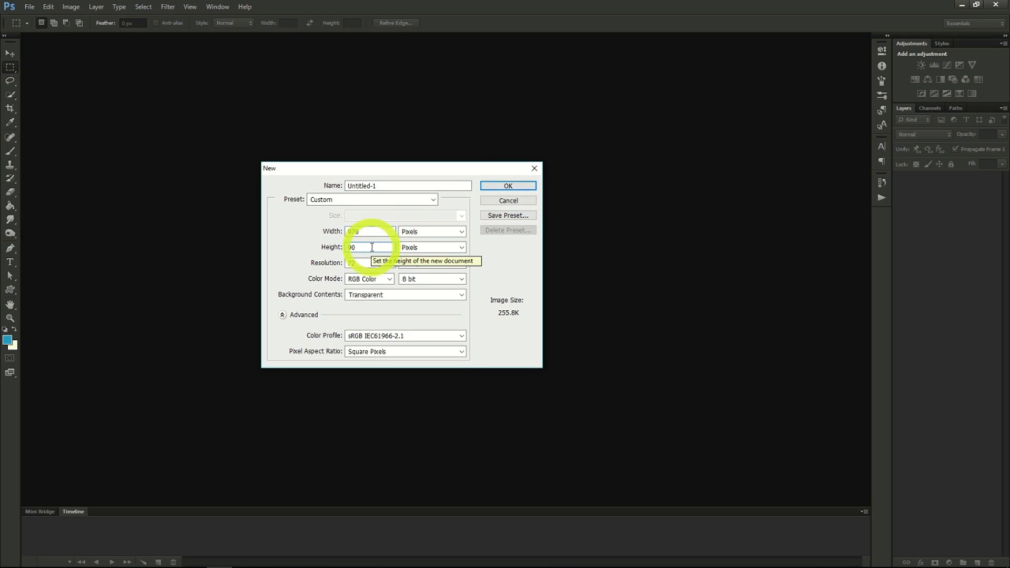
click(492, 185)
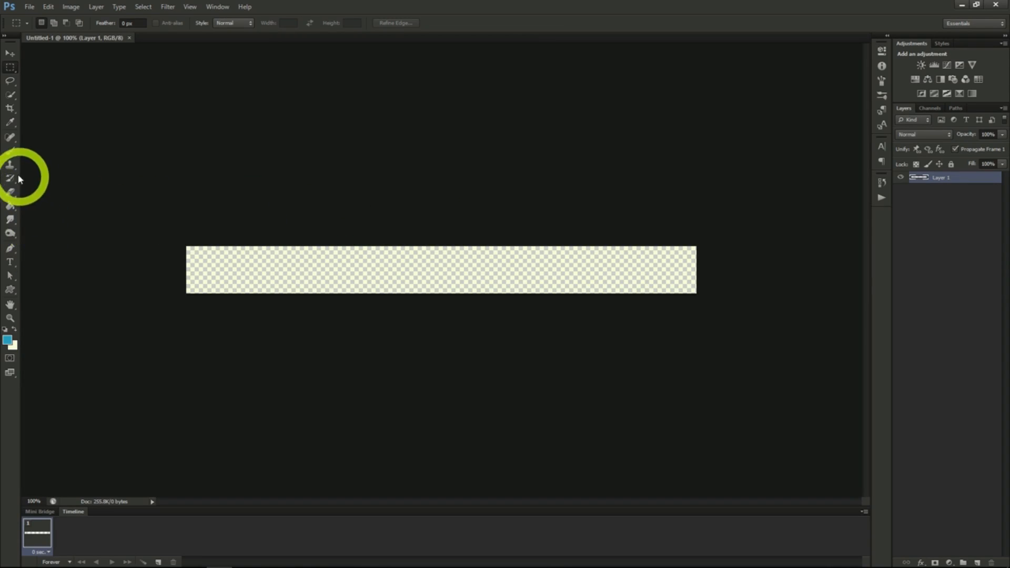
- Swap the foreground and background colours and fill the empty banner layer with white using the Paint Bucket
click(10, 209)
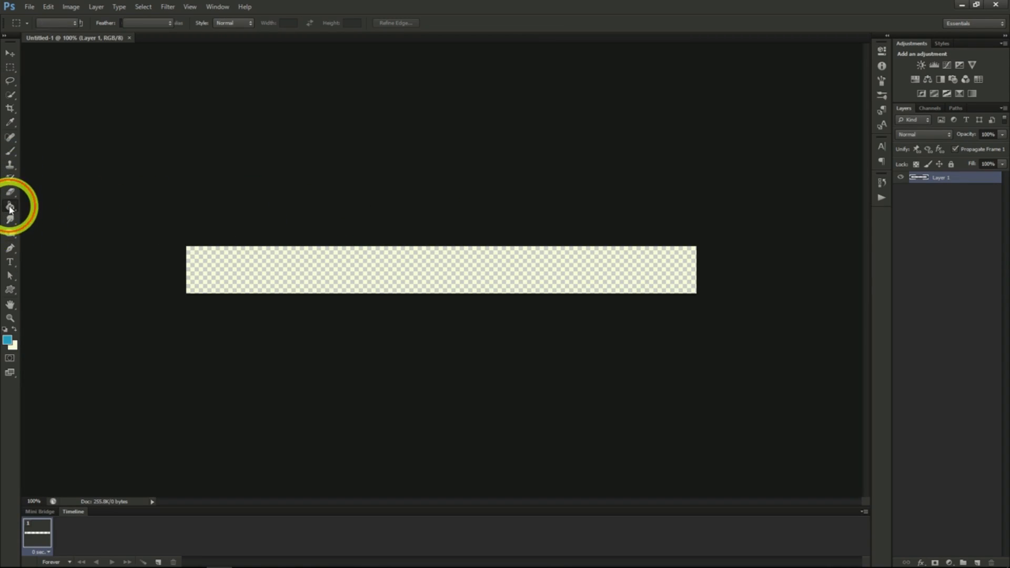
click(14, 329)
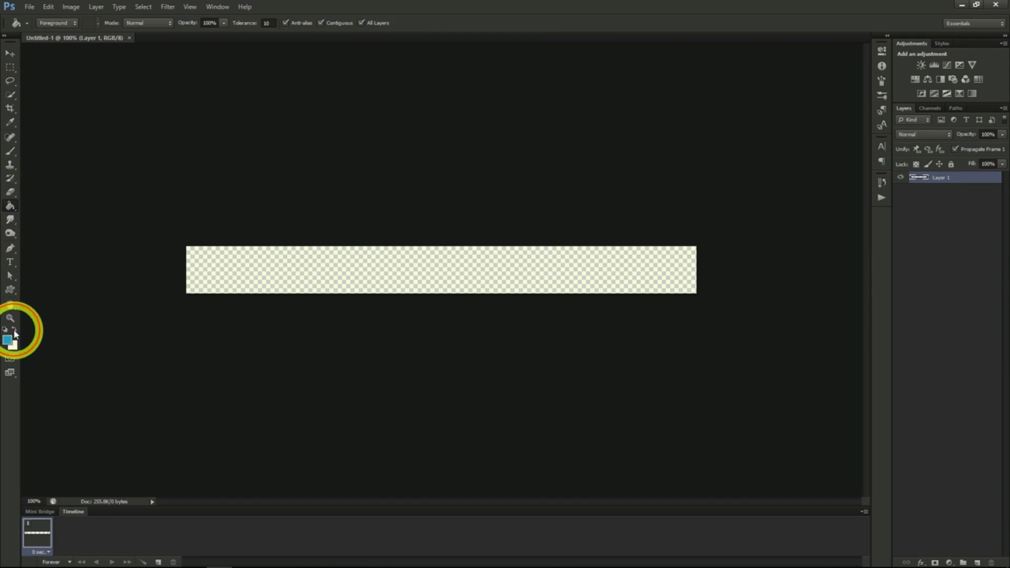
click(221, 265)
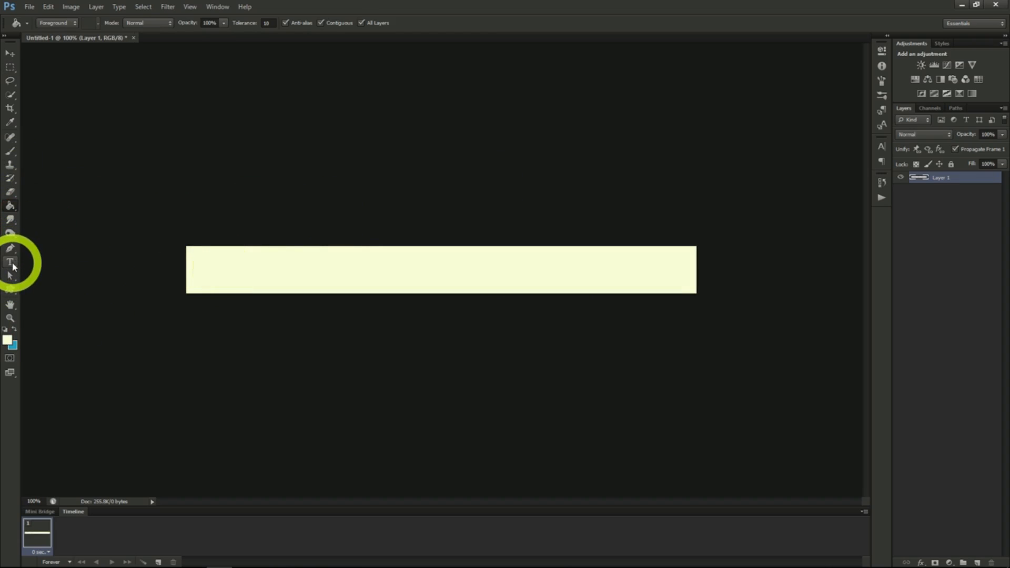
- Set the Type tool's text colour to black
click(10, 262)
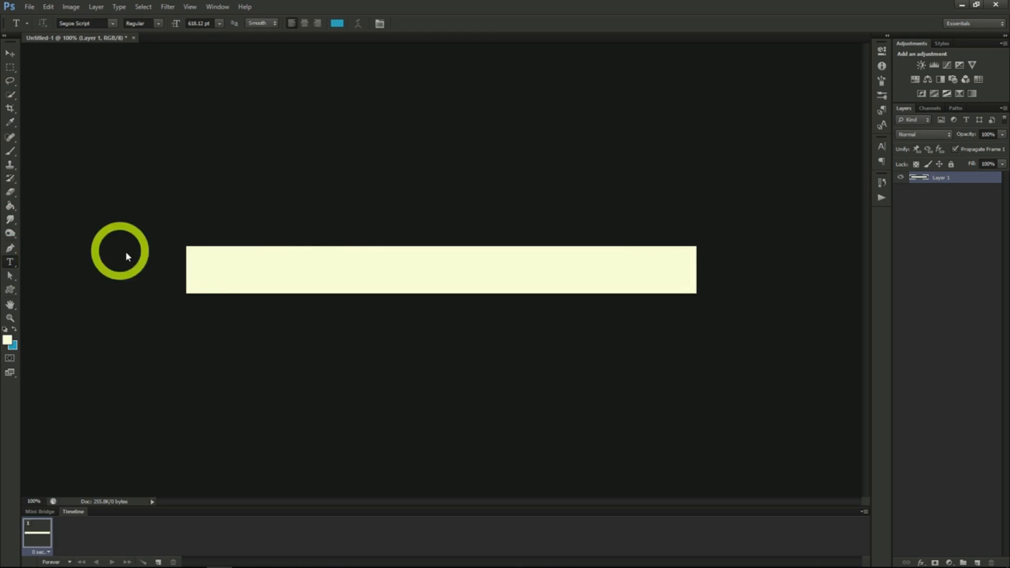
click(882, 147)
click(842, 205)
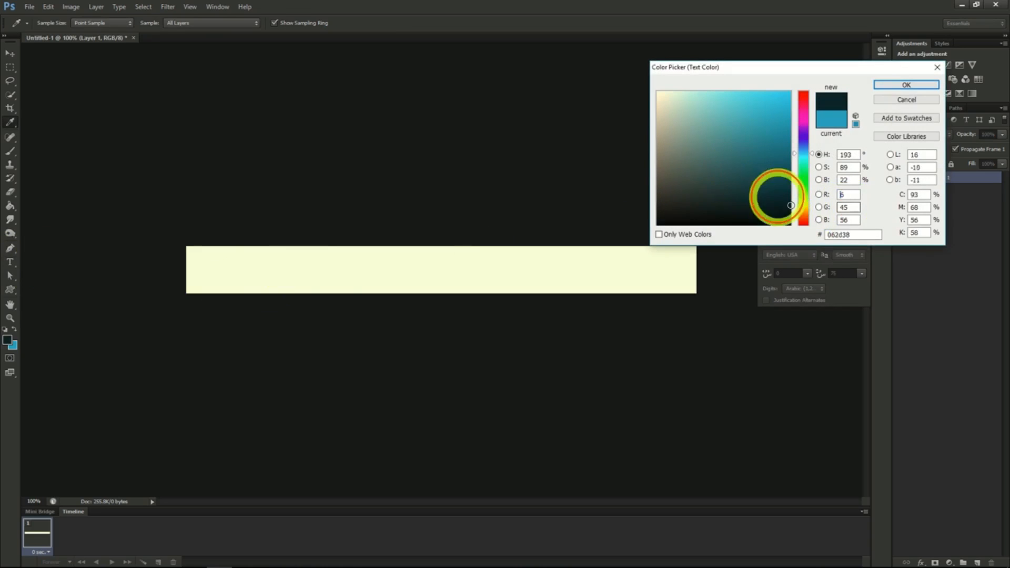
click(882, 85)
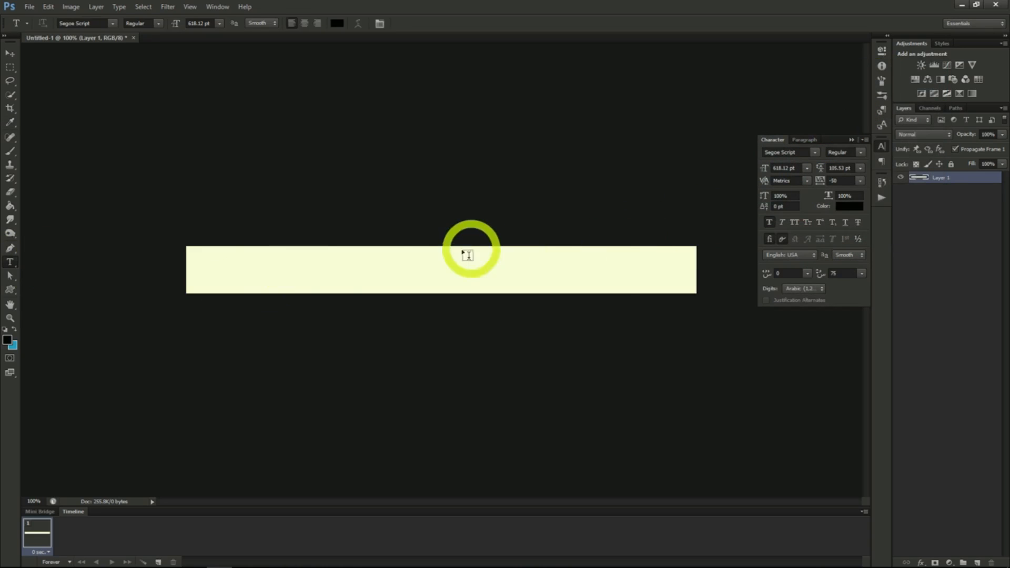
- Add the text "10 Apples for 3.99" in Segoe Script at 55.12 pt and centre it horizontally on the banner
click(283, 276)
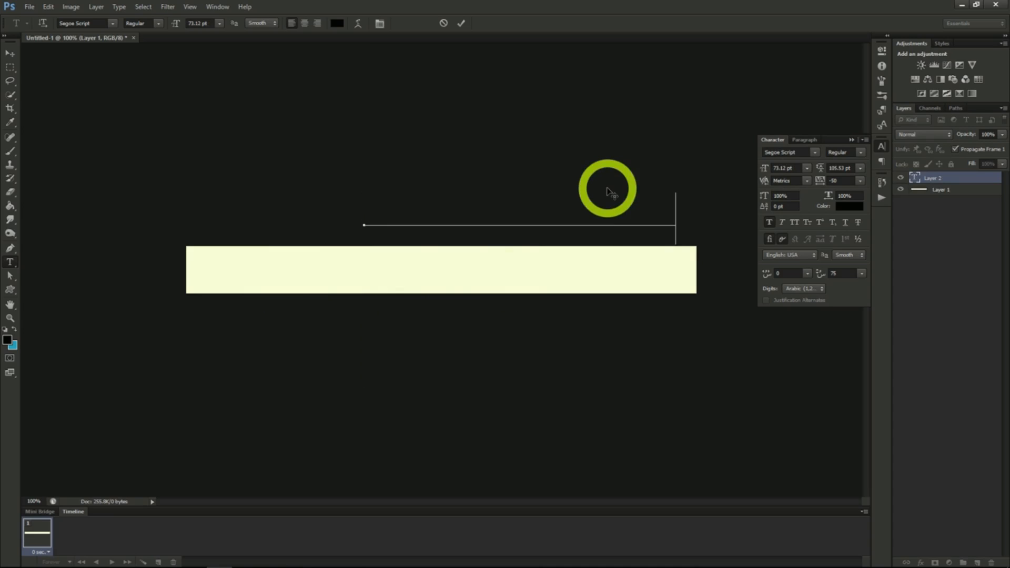
drag(563, 165, 491, 225)
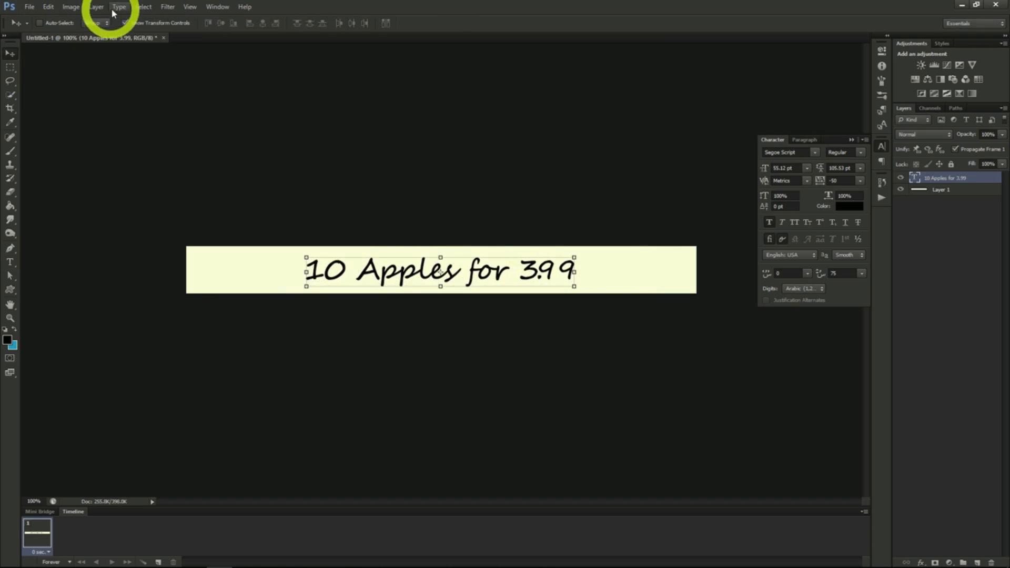
click(143, 7)
click(145, 19)
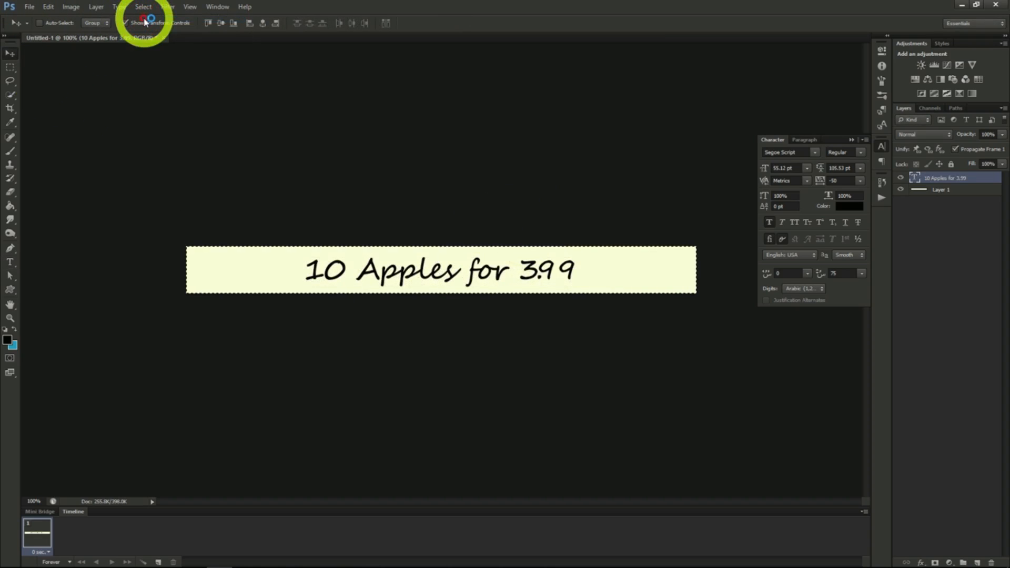
click(263, 25)
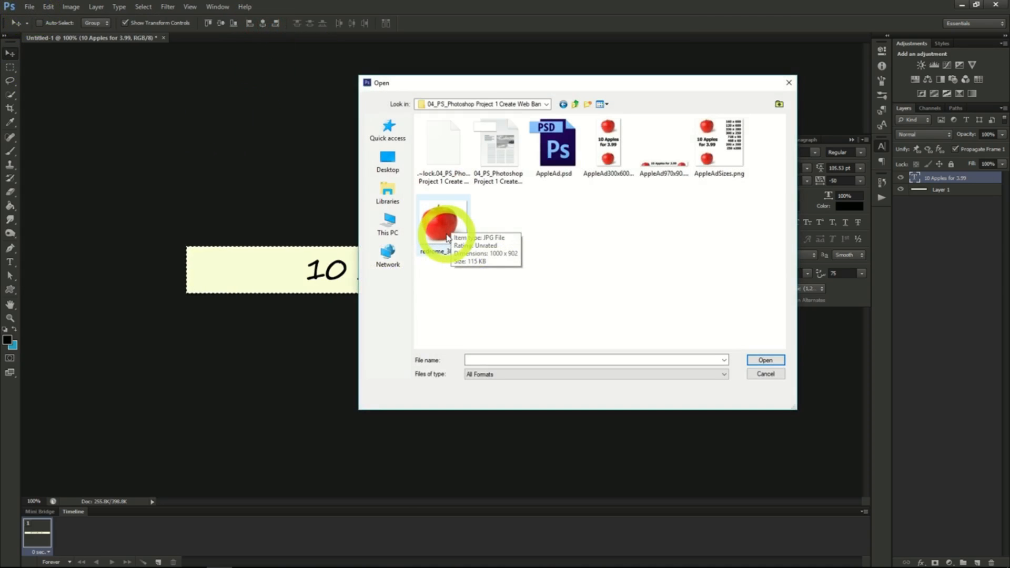
- Open redrome_300.jpg, copy the whole apple image into the banner, and place a scaled-down copy on each side of the text
click(448, 238)
double_click(447, 238)
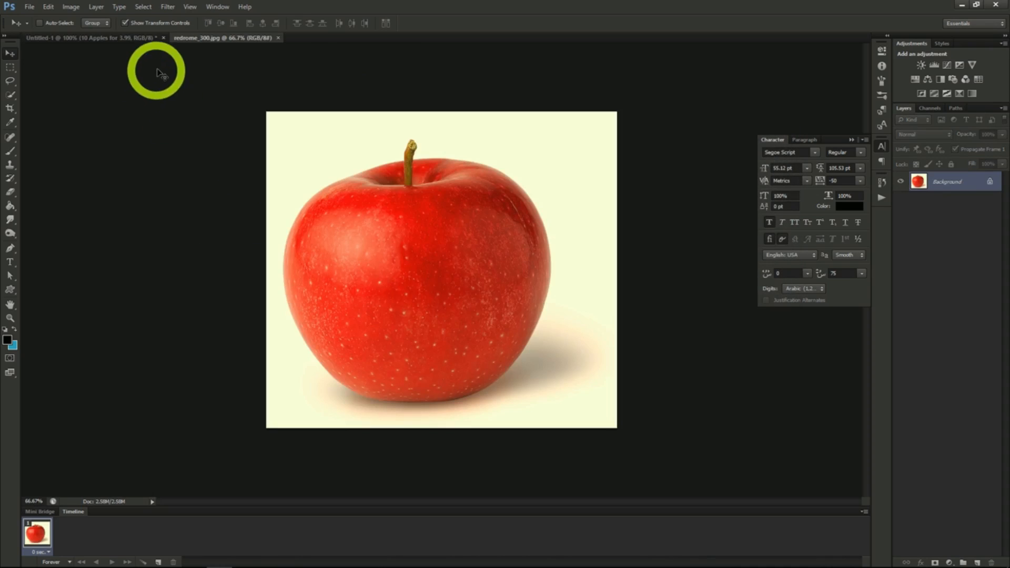
click(144, 7)
click(149, 18)
click(49, 7)
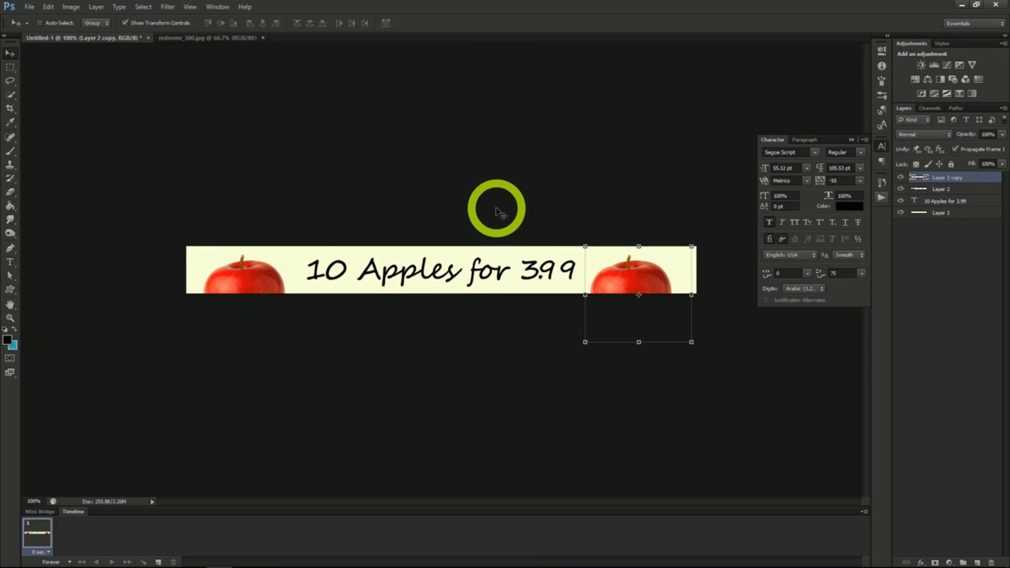
- Save the banner as a Photoshop file named appleAd1 with Maximize Compatibility enabled
click(29, 7)
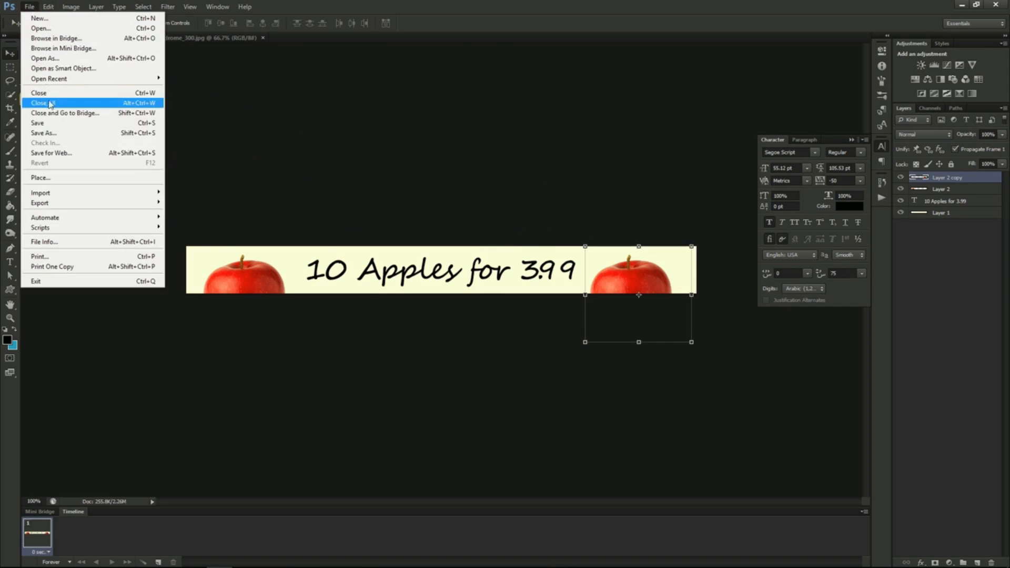
click(56, 134)
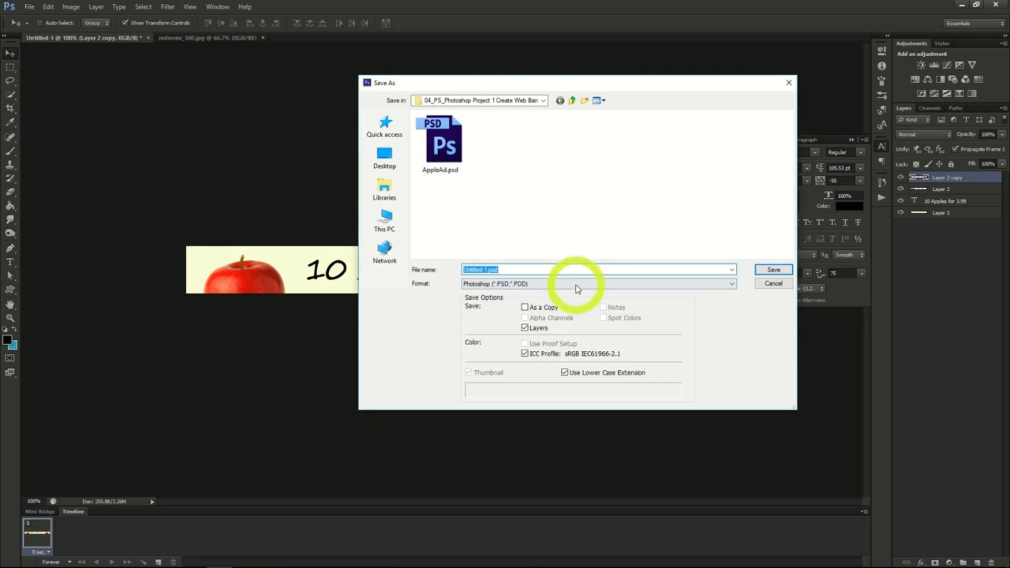
text(appleAd1)
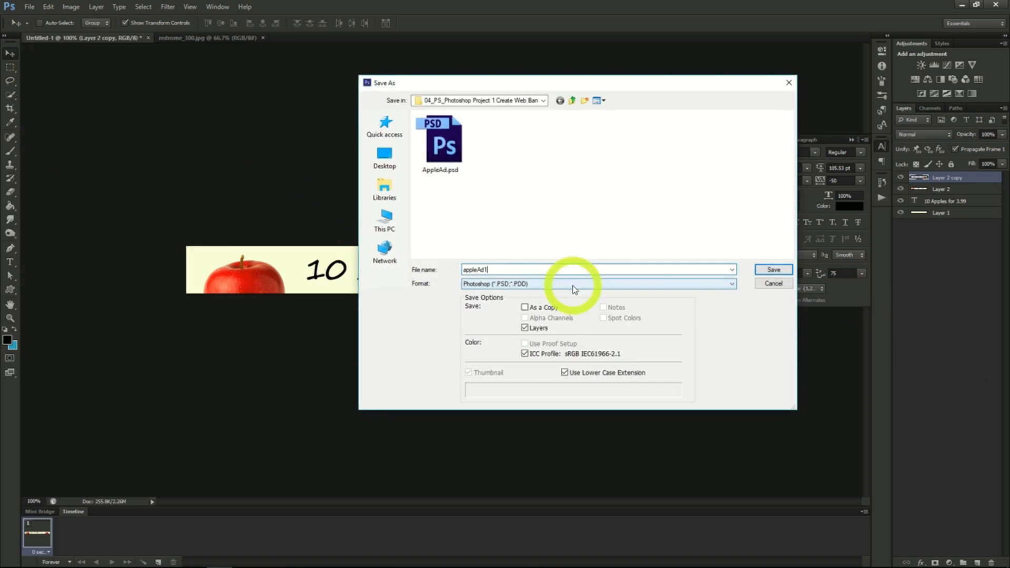
key(Return)
click(605, 176)
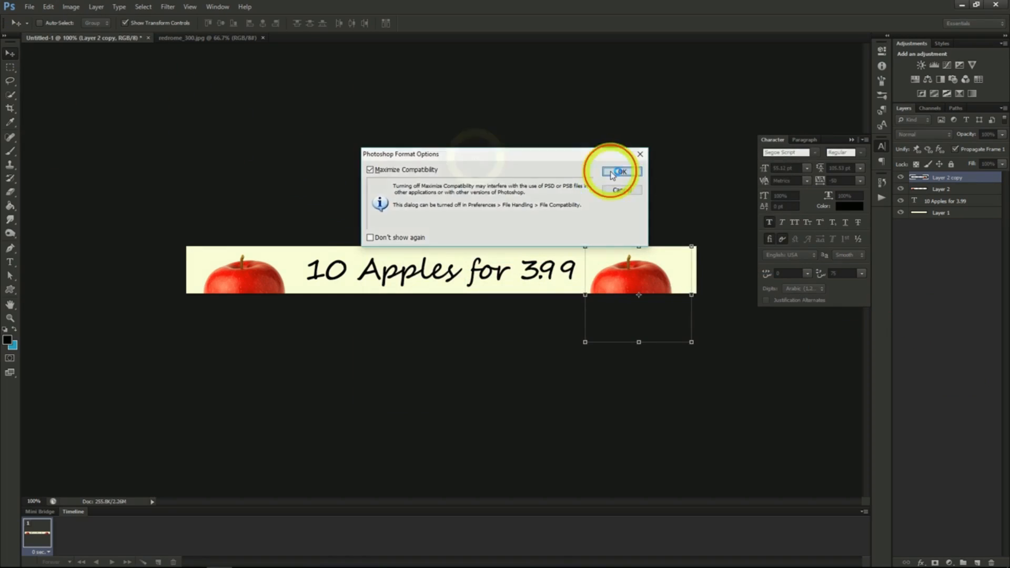
click(475, 159)
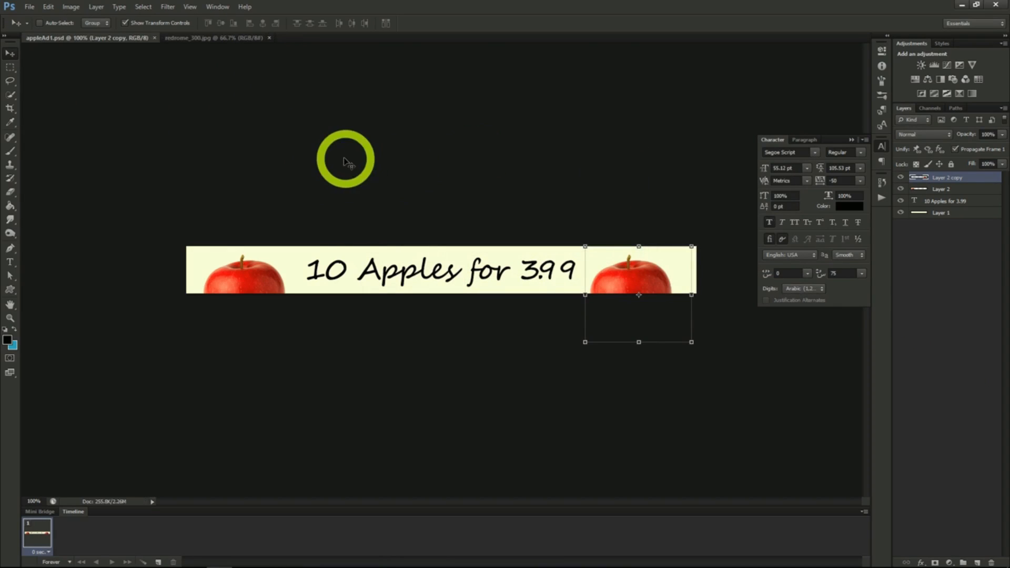
- Resize the canvas of the apple banner to 300 x 600 pixels, keeping the centre anchor
click(72, 7)
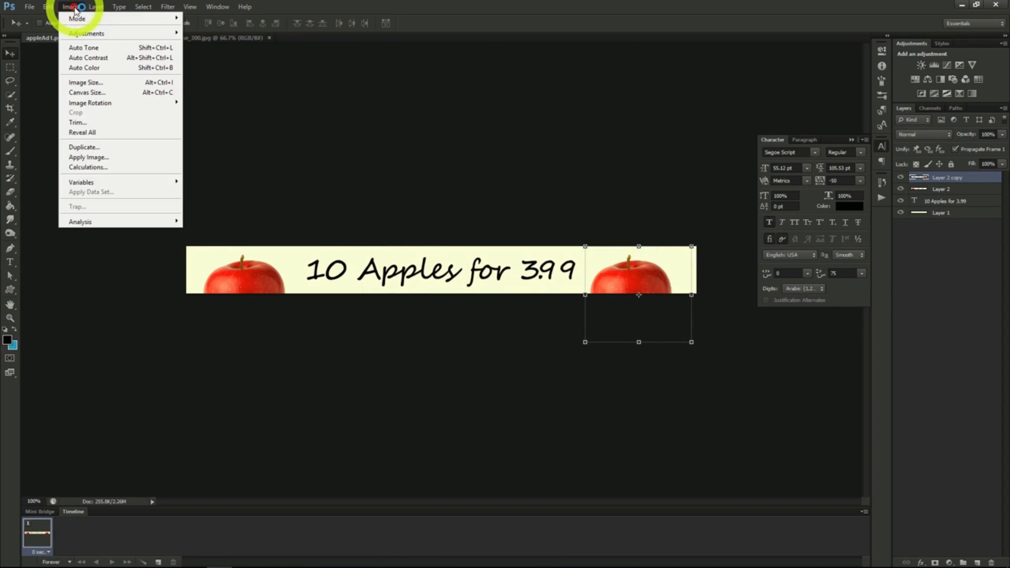
click(100, 94)
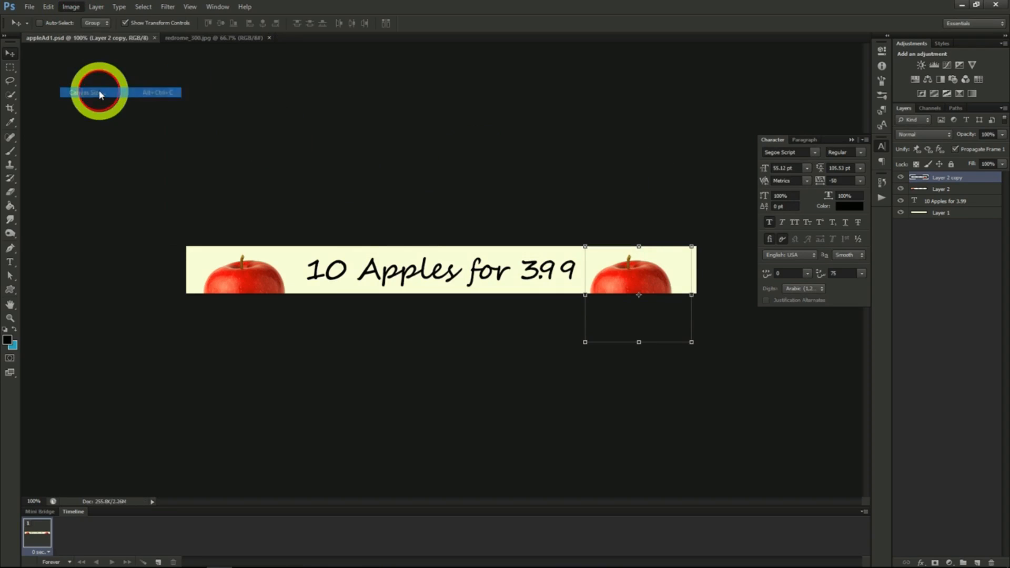
click(300, 138)
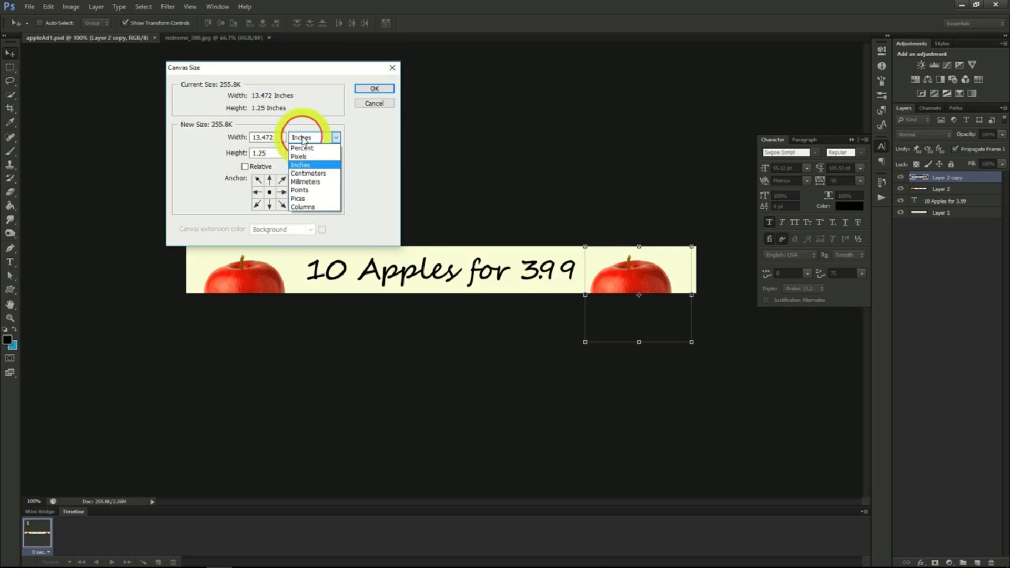
click(307, 157)
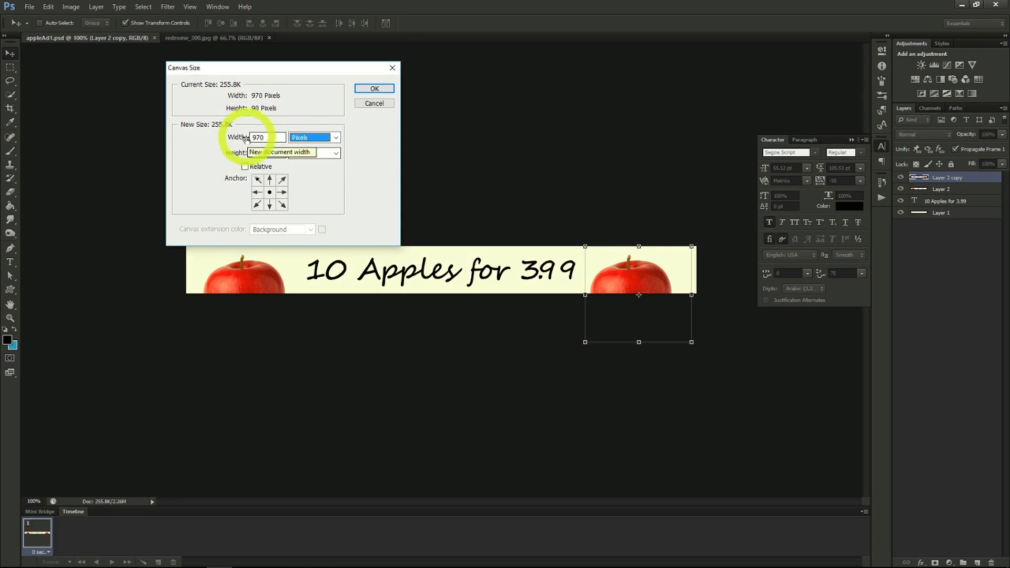
drag(266, 138, 216, 133)
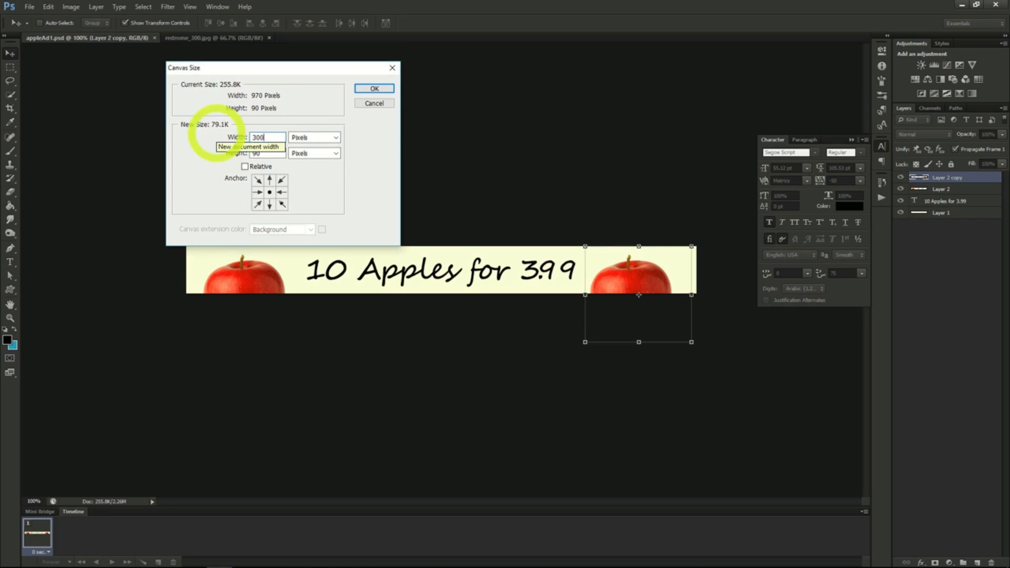
key(Tab)
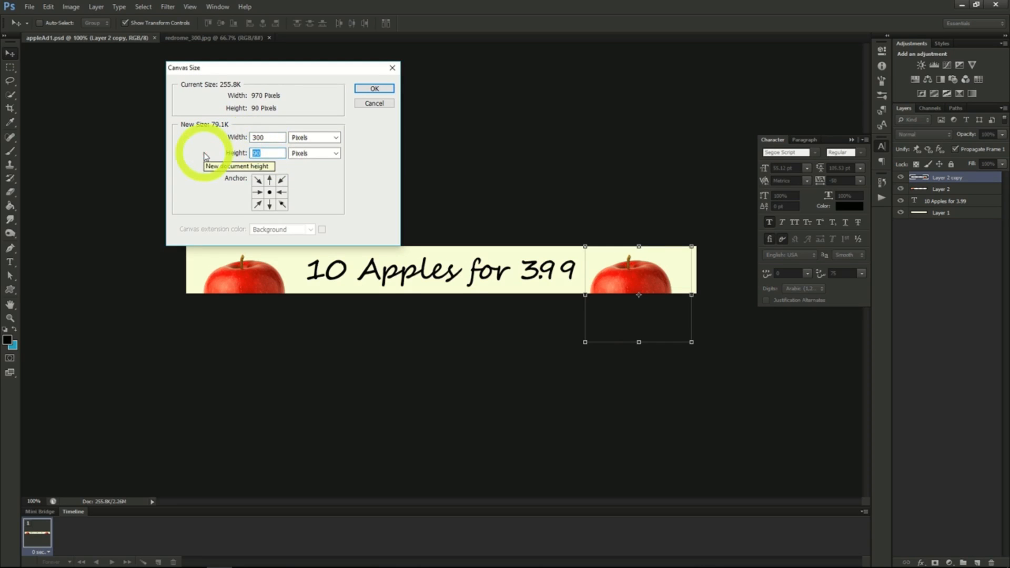
text(600)
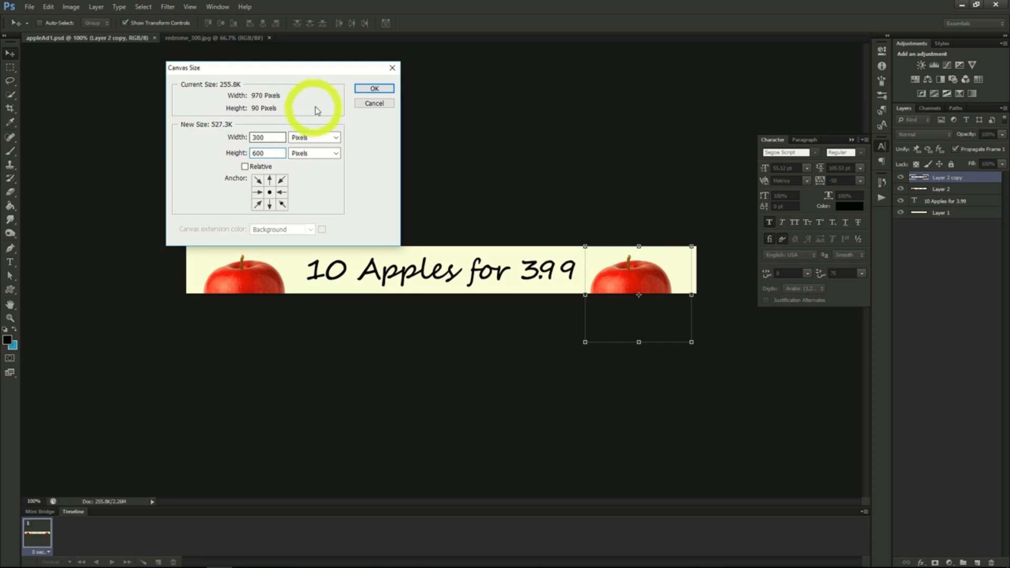
click(371, 89)
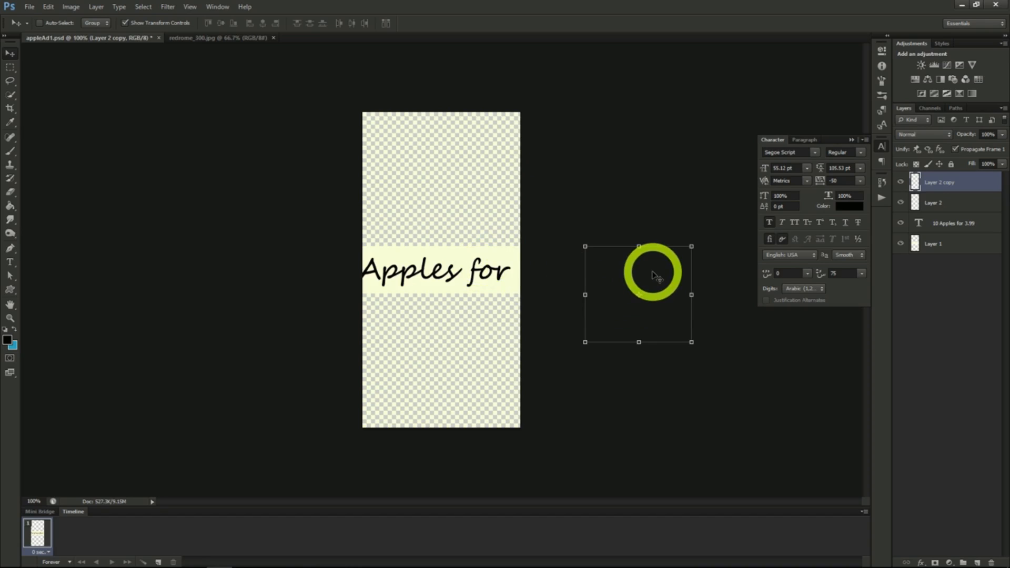
- Move the Layer 2 copy apple to the lower part of the canvas and the Layer 2 apple to the upper part
drag(654, 274, 469, 354)
click(927, 203)
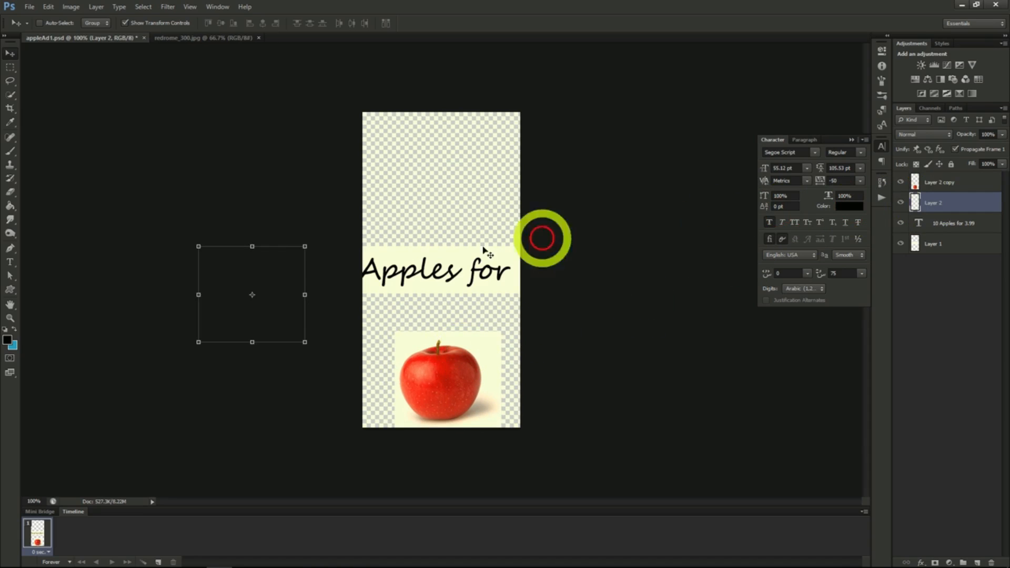
drag(277, 279, 320, 242)
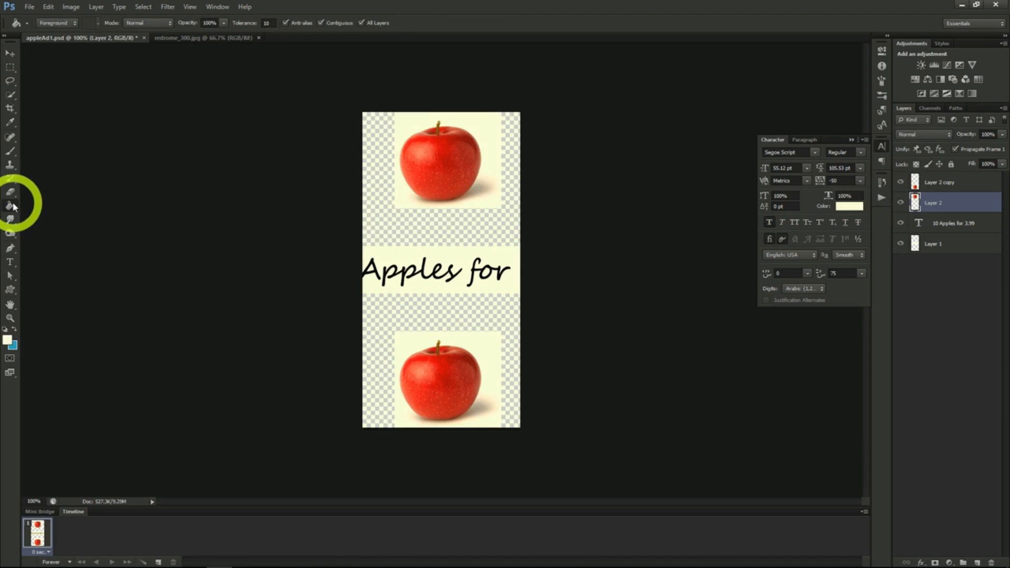
- Fill the transparent background areas with the cream foreground colour using the Paint Bucket, on Layer 2 and on Layer 1
click(428, 238)
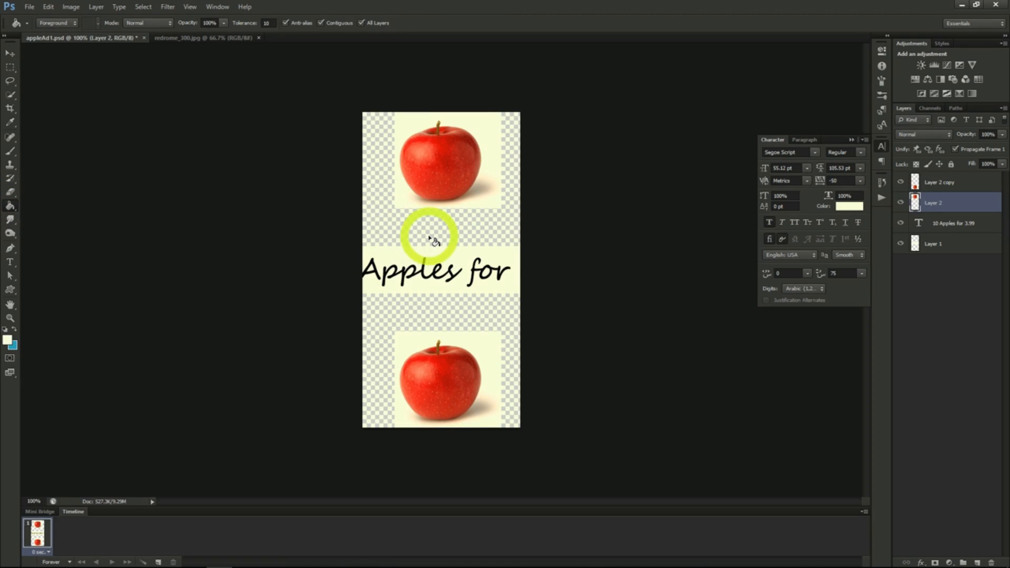
click(431, 313)
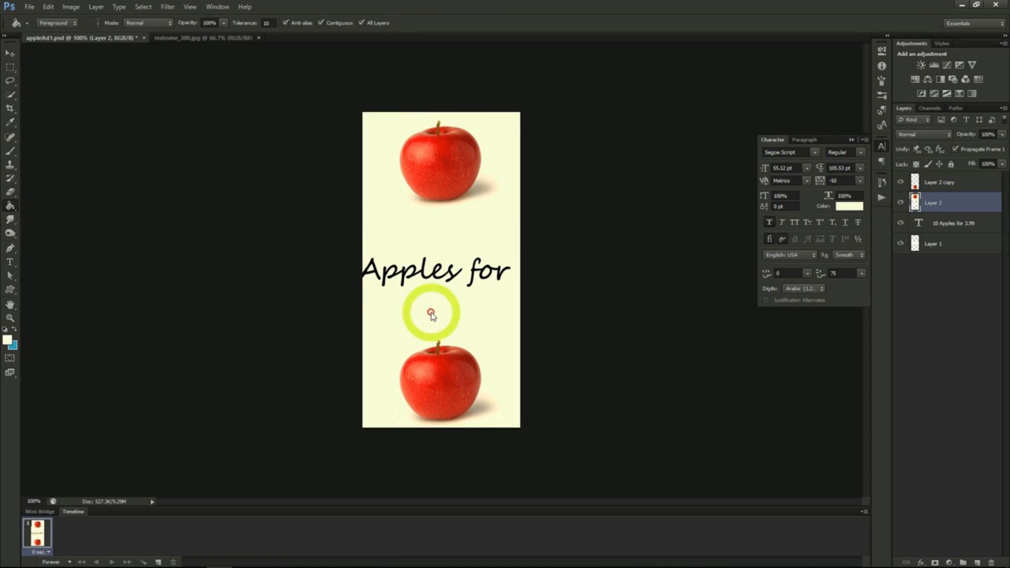
click(575, 313)
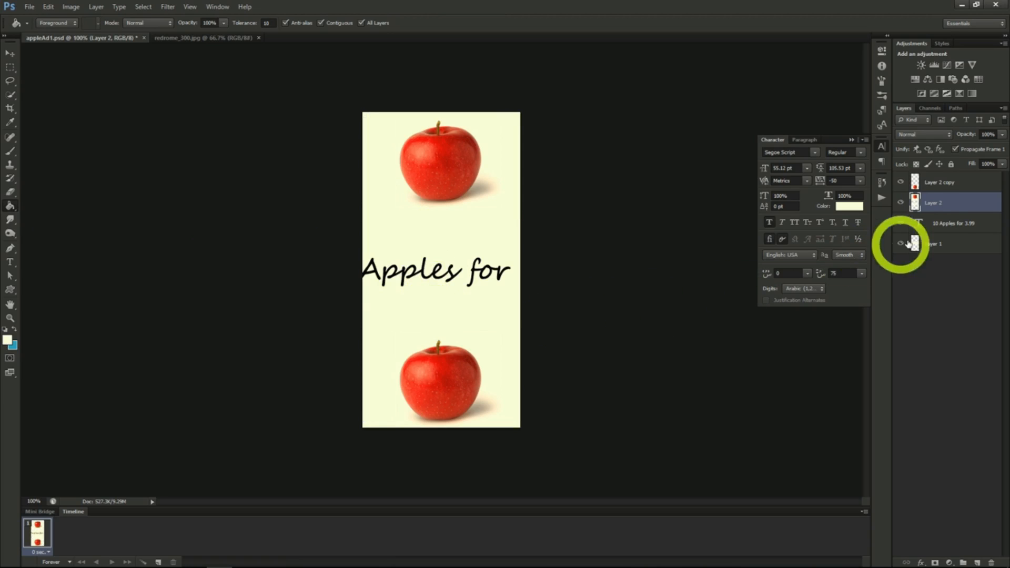
click(939, 243)
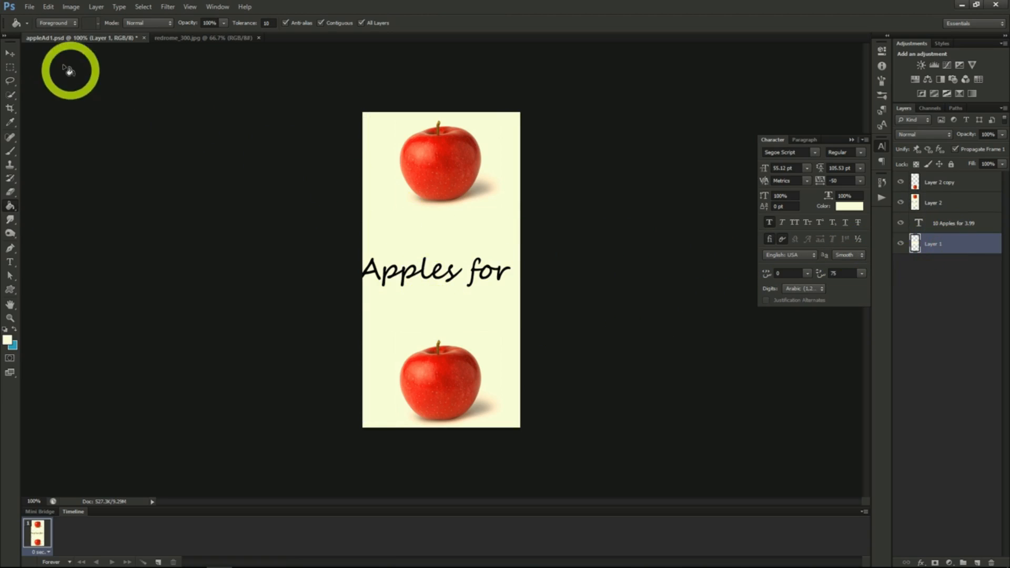
click(426, 231)
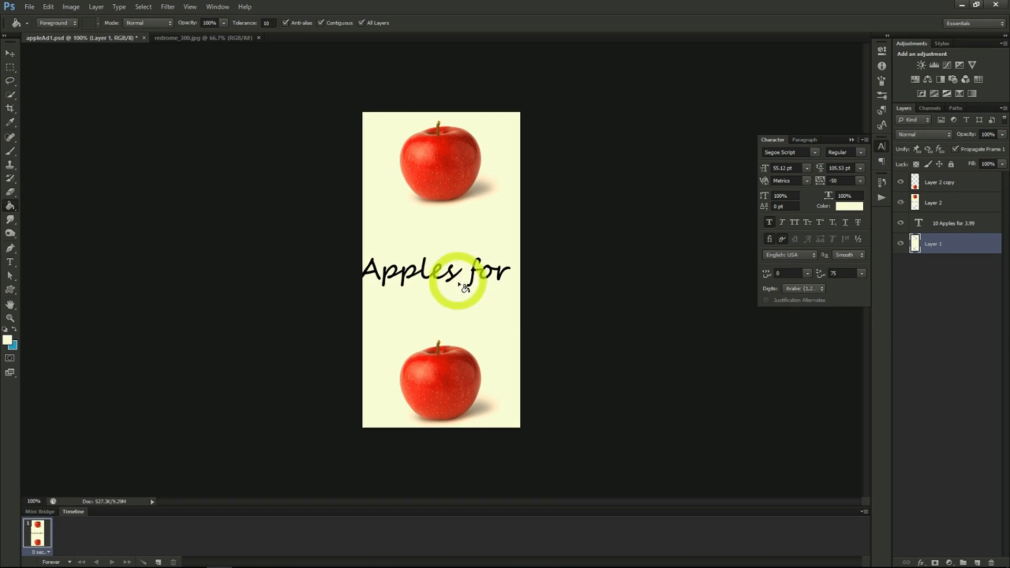
- Break the banner text into two lines so that "for 3.99" sits below "10 Apples"
click(9, 262)
click(369, 275)
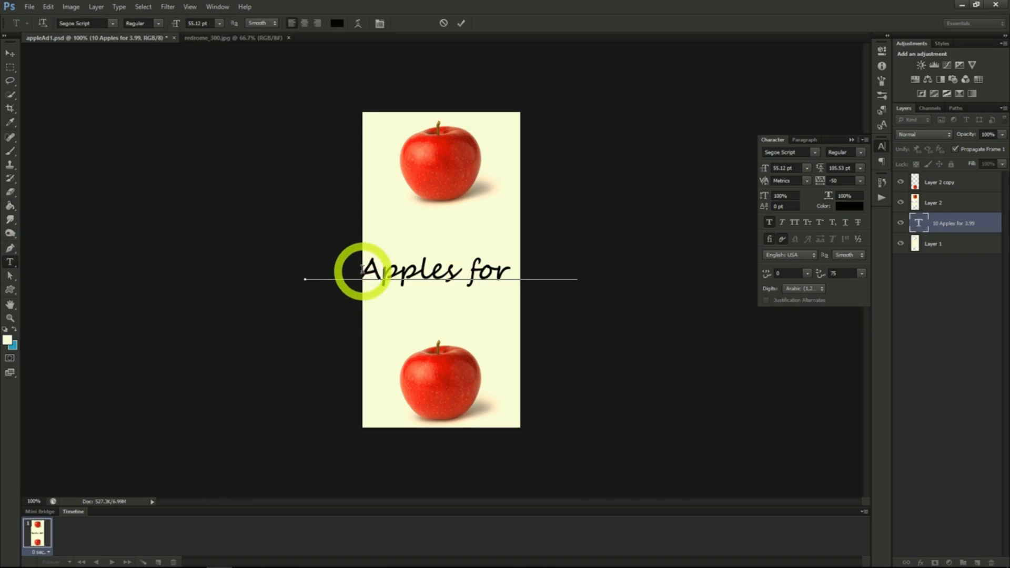
click(457, 270)
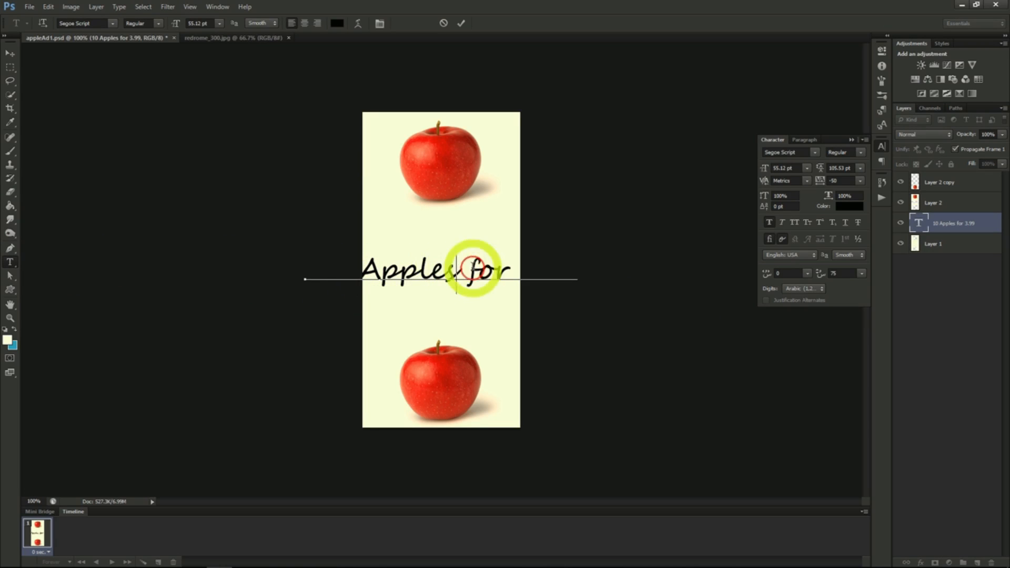
key(Return)
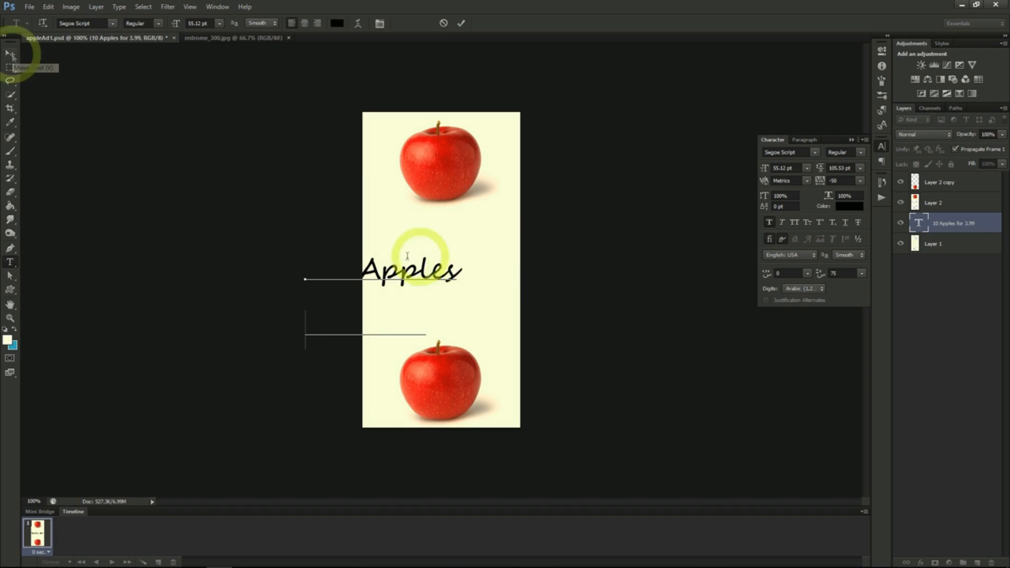
- Move the two-line text between the apples and bring its layer to the top of the layer stack
click(10, 53)
drag(514, 293, 576, 259)
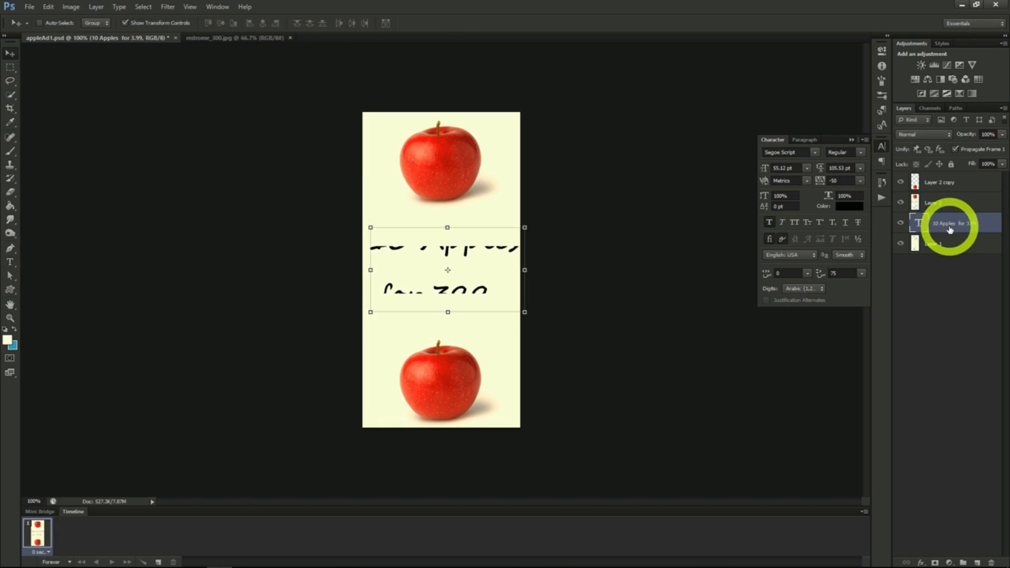
drag(950, 230, 943, 174)
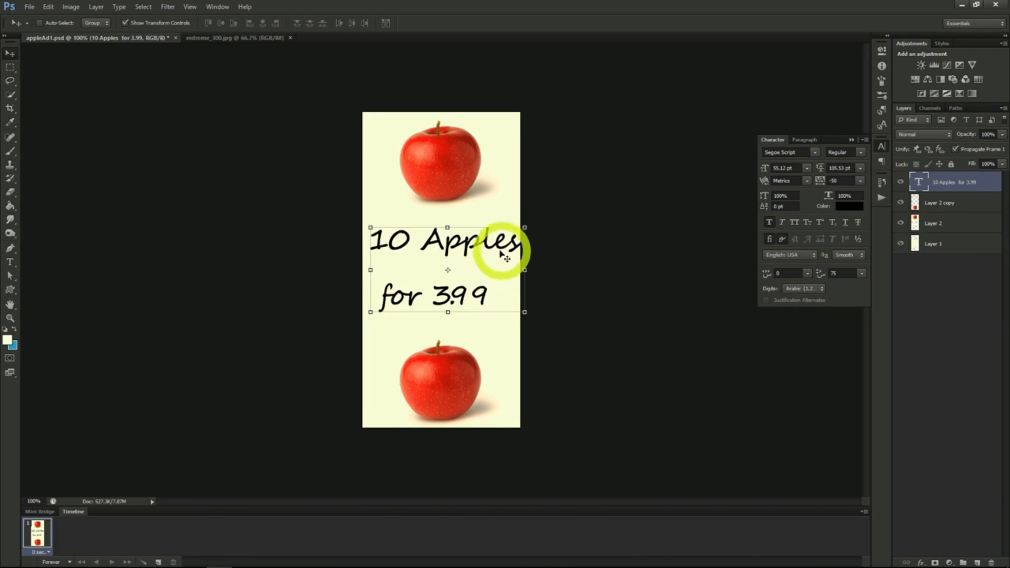
drag(471, 253, 474, 255)
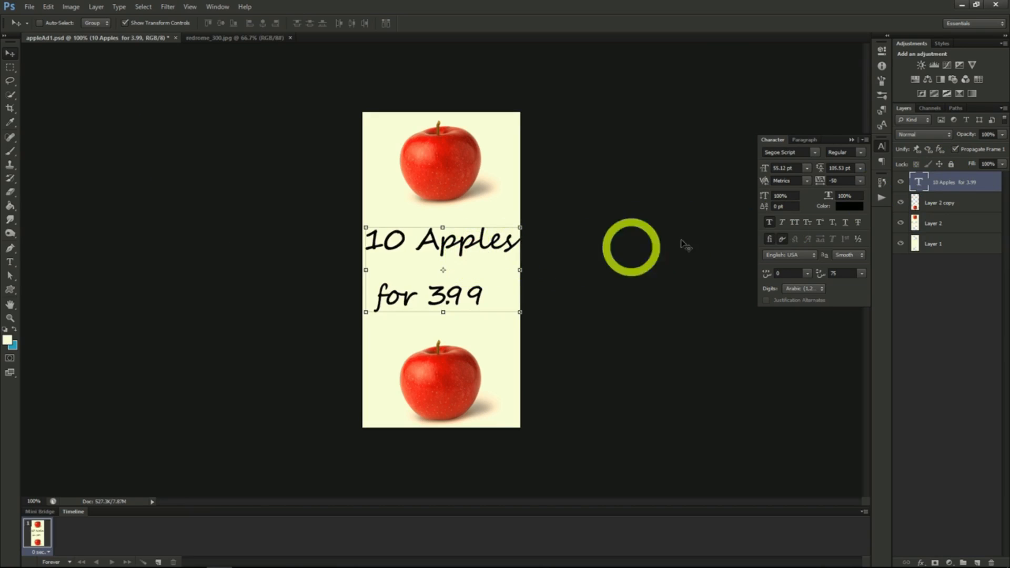
- Centre-align the text lines and reposition the text in the middle of the canvas
click(810, 142)
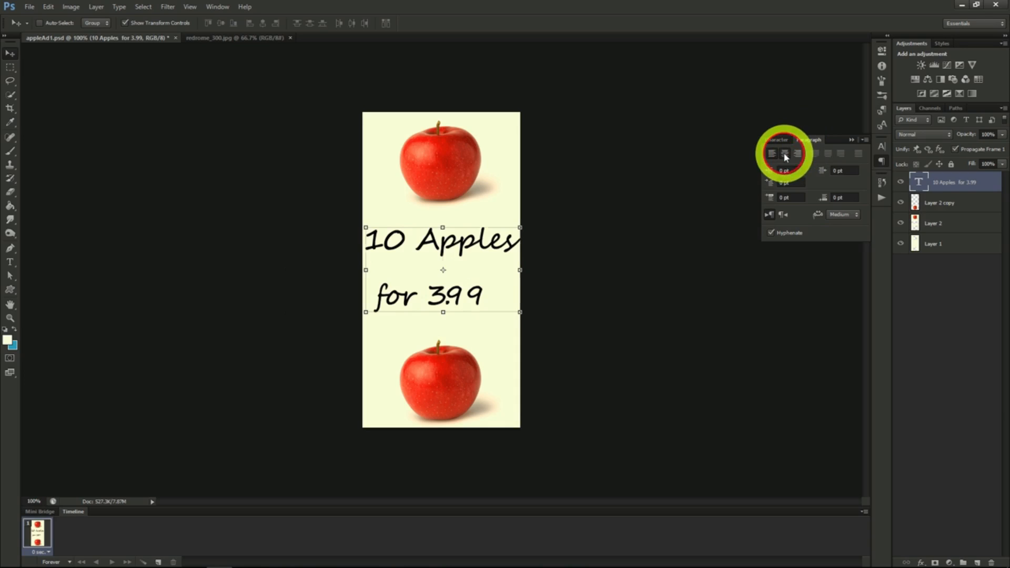
click(786, 154)
drag(494, 278, 564, 271)
click(773, 140)
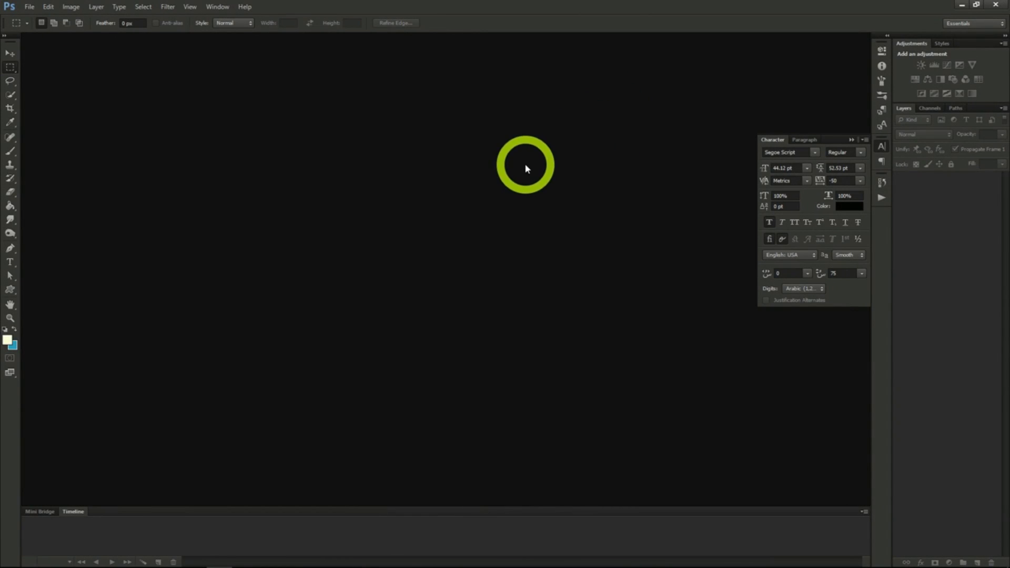
- Create a new transparent RGB document 2560 x 1440 pixels at 72 pixels/inch
click(29, 7)
click(39, 18)
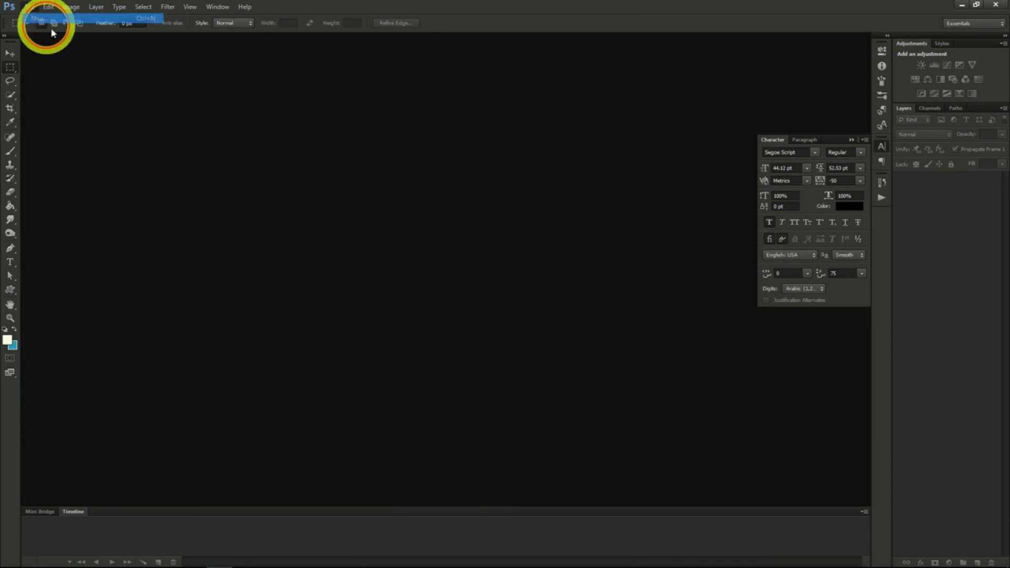
double_click(363, 231)
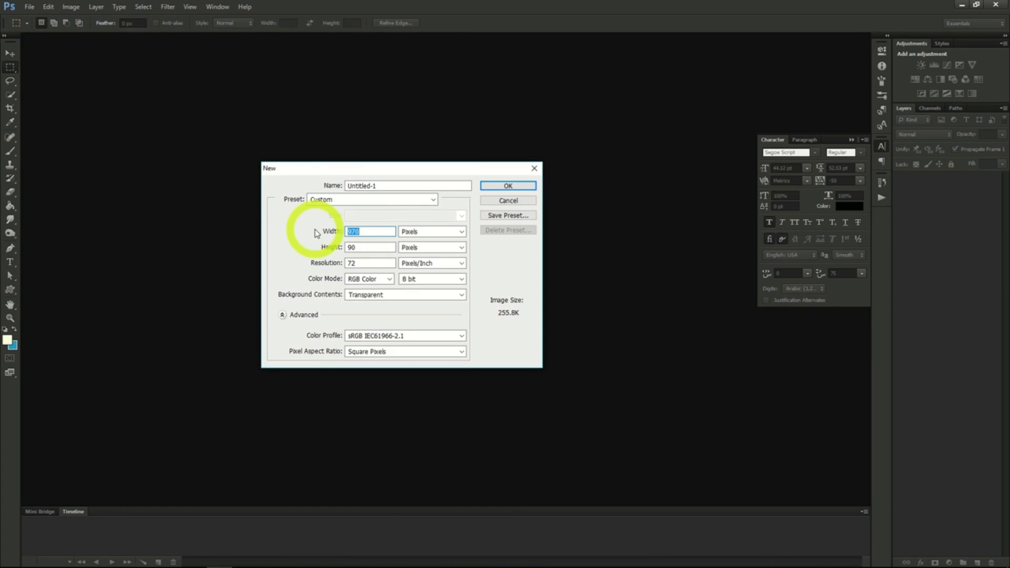
text(2560)
double_click(363, 248)
text(144)
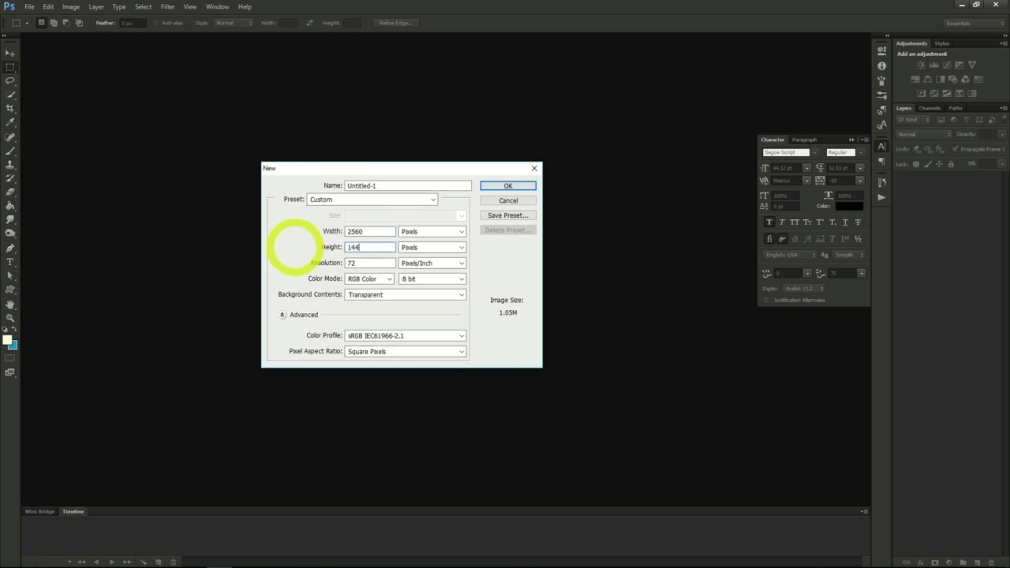
click(508, 185)
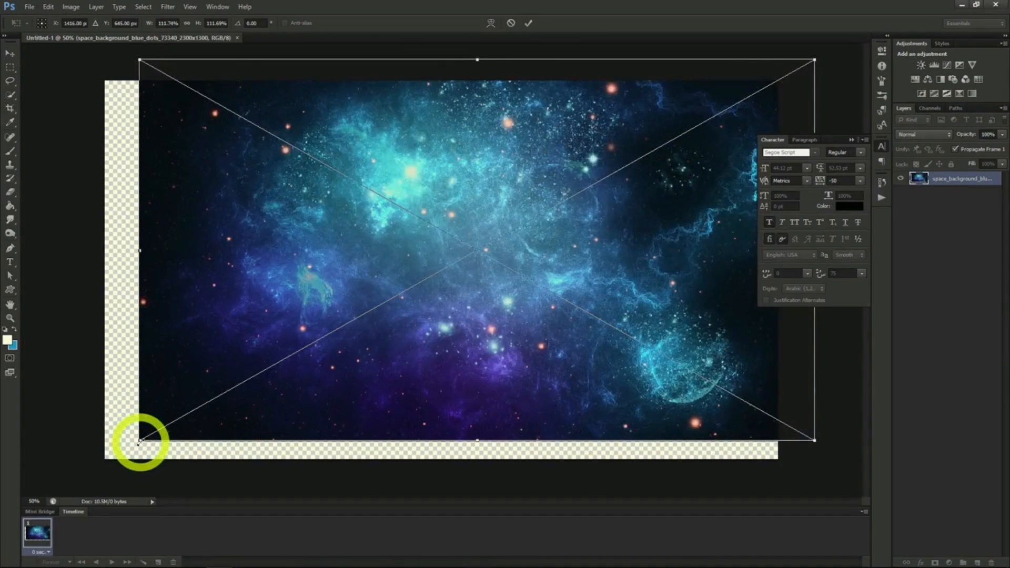
- Enlarge the placed space background image to about 122% so it covers the whole canvas, and commit the placement
drag(140, 440, 78, 479)
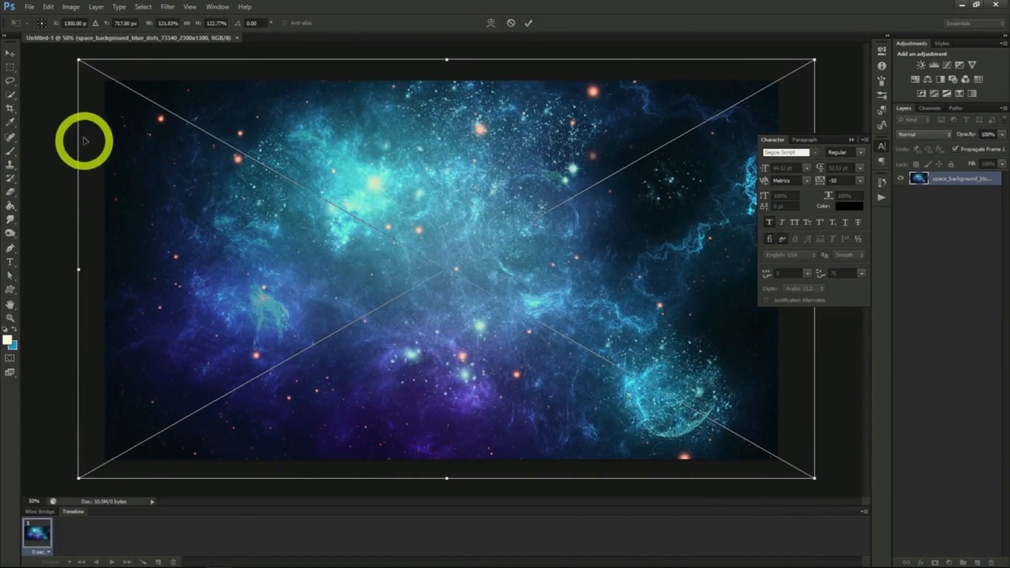
click(10, 52)
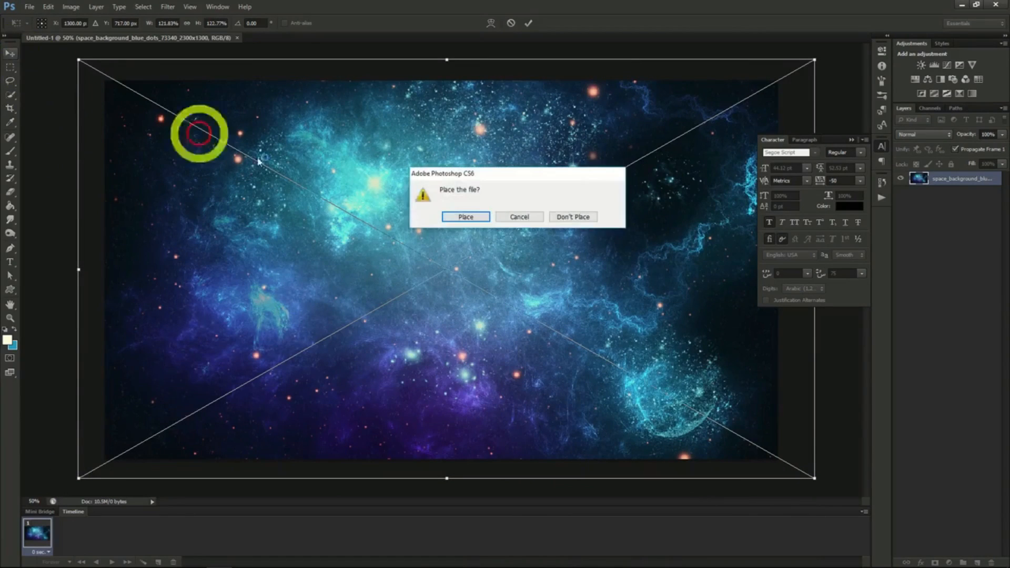
click(466, 217)
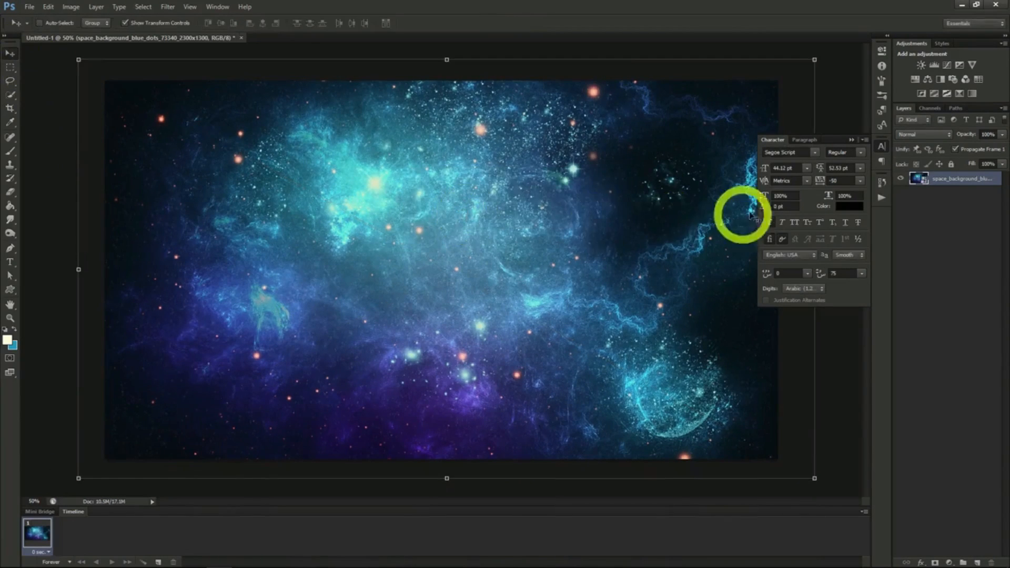
- Add the text "Deep Cosmos" in black Segoe Script near the canvas centre and enlarge it to 150.12 pt
key(t)
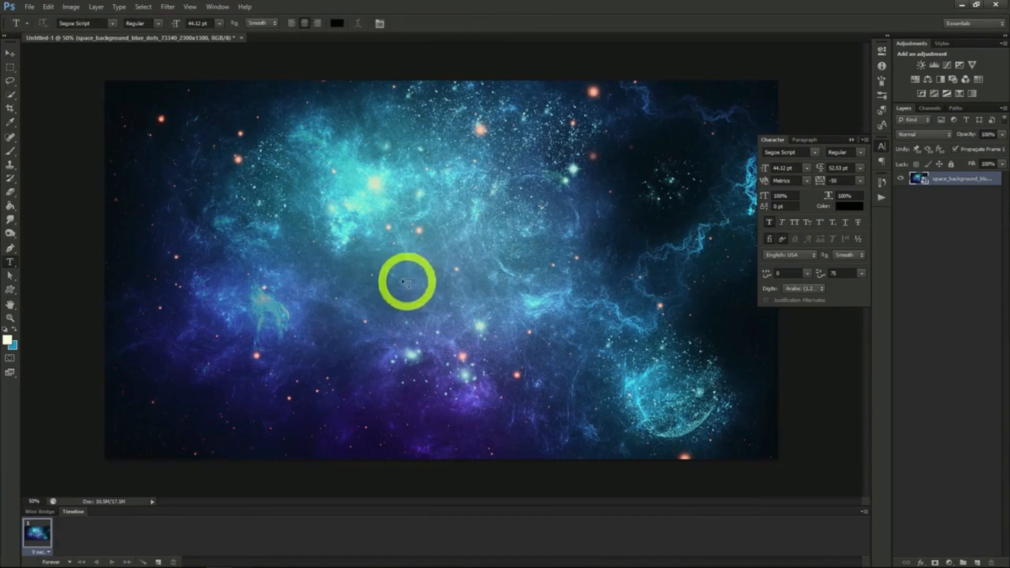
click(387, 270)
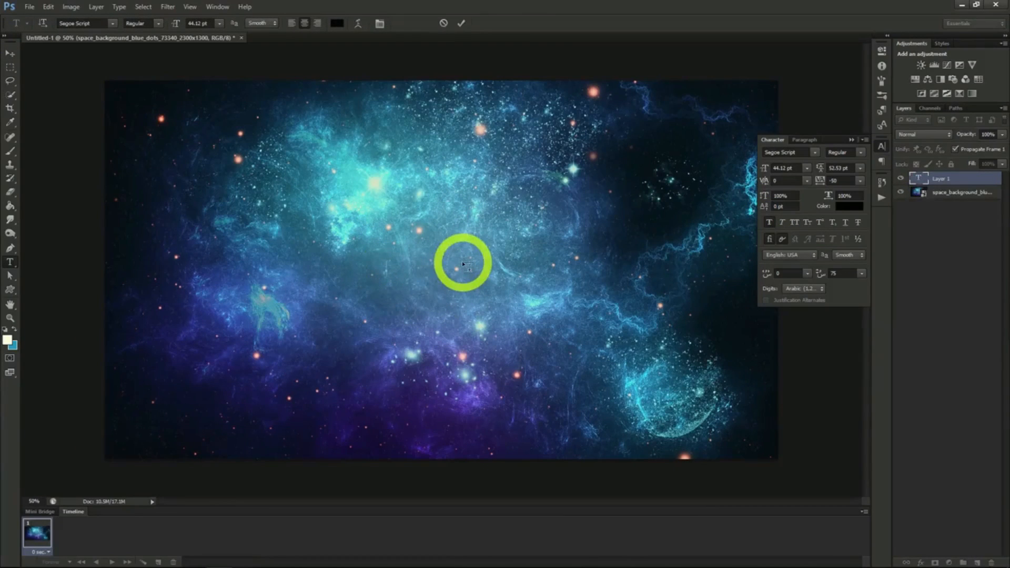
text(Deep Cosmos)
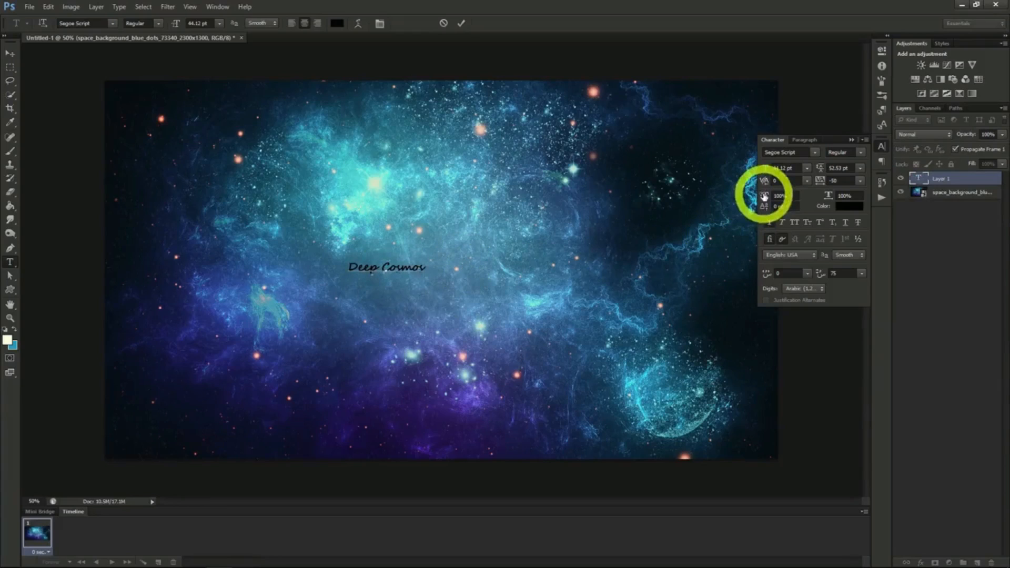
click(10, 53)
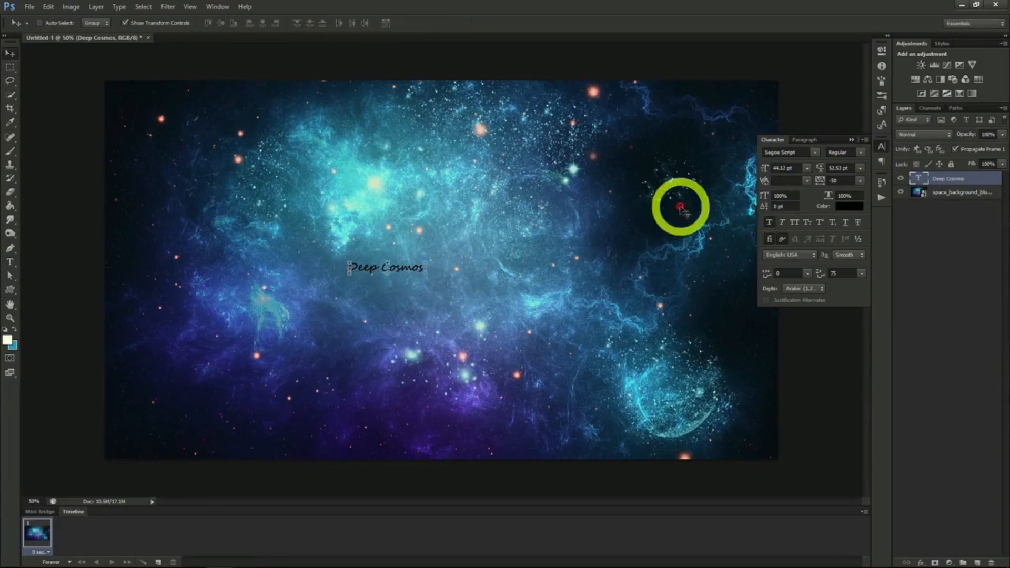
drag(766, 170, 791, 169)
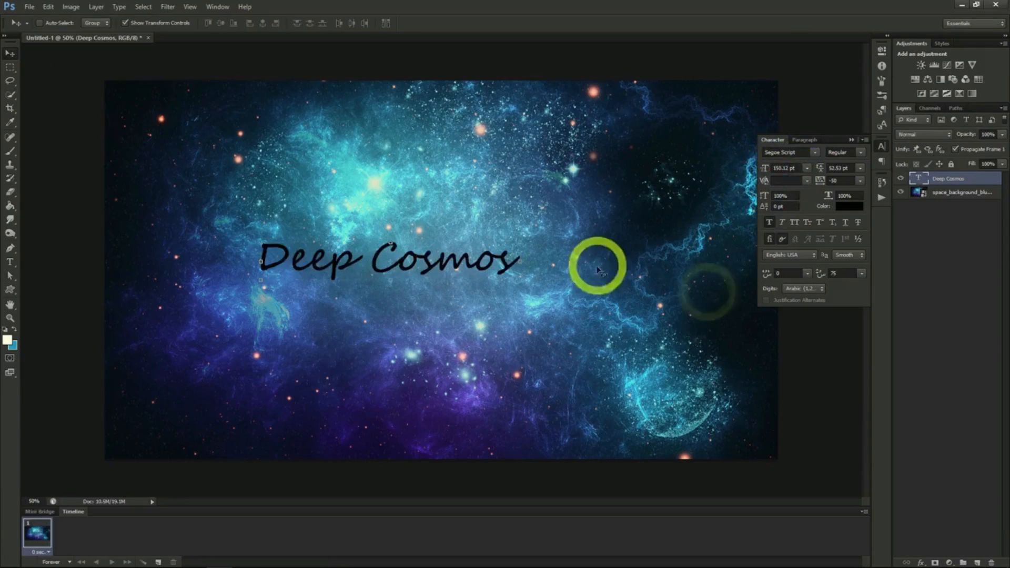
- Recolour the "Deep Cosmos" text to dark blue 124379, sampled from the space background
drag(599, 267, 706, 292)
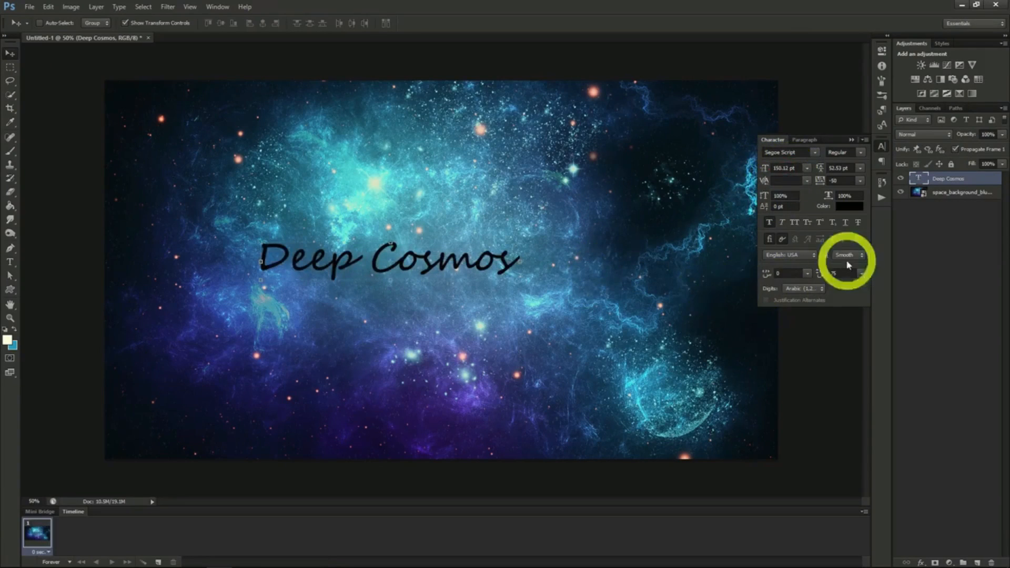
click(845, 209)
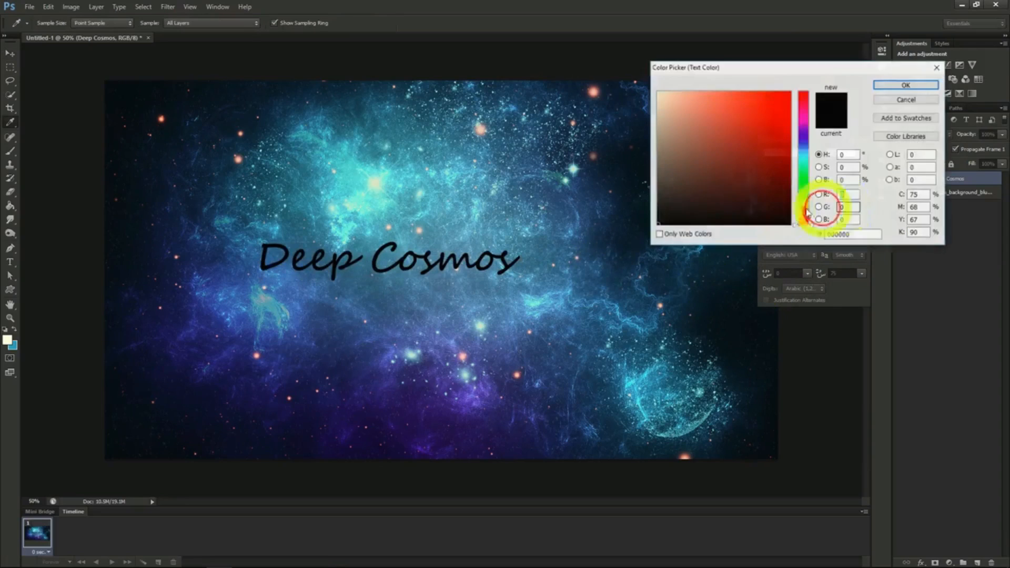
click(594, 213)
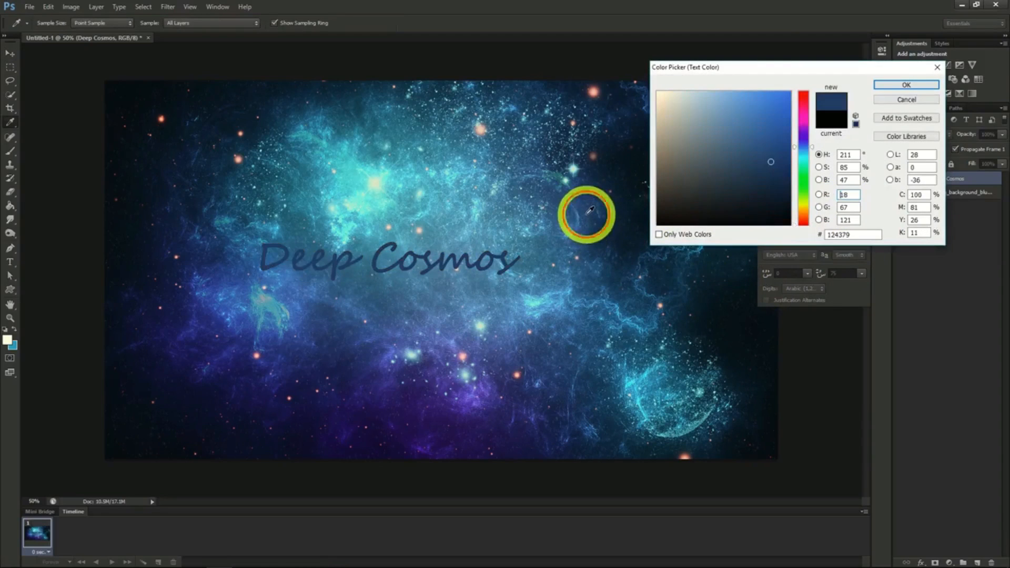
click(894, 87)
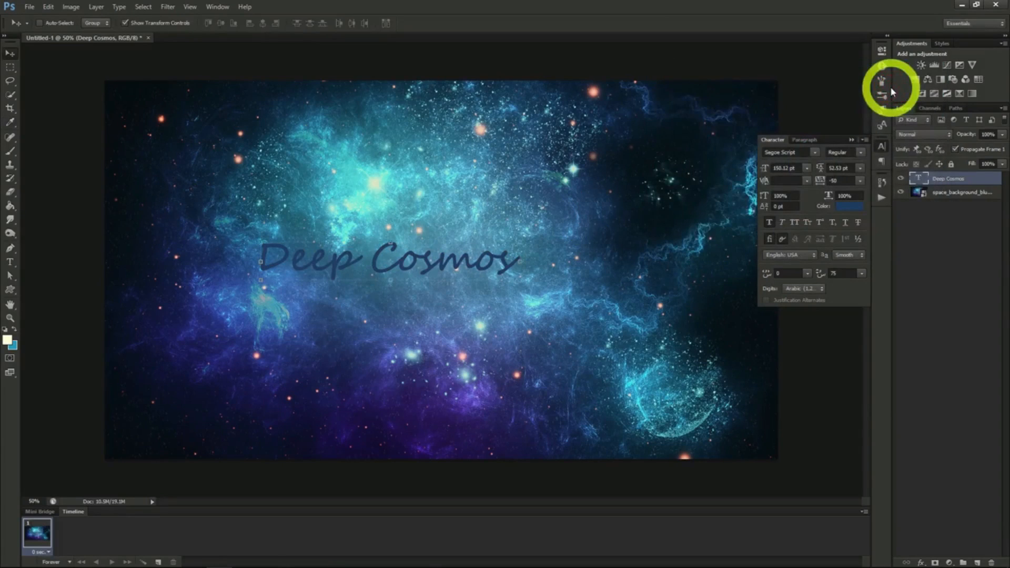
- Add Stroke and Inner Glow layer effects with their default settings to the "Deep Cosmos" text
right_click(941, 174)
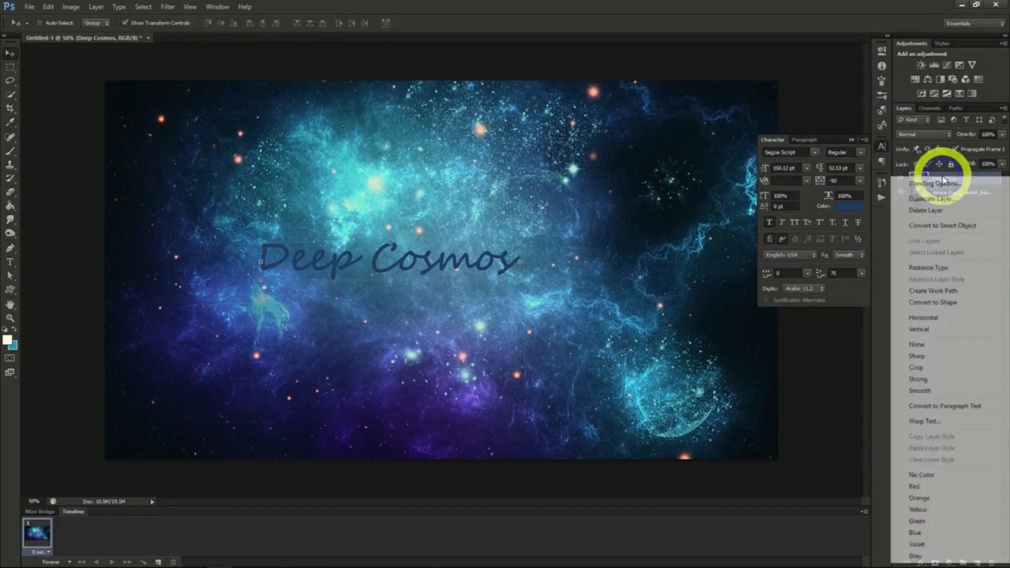
click(942, 181)
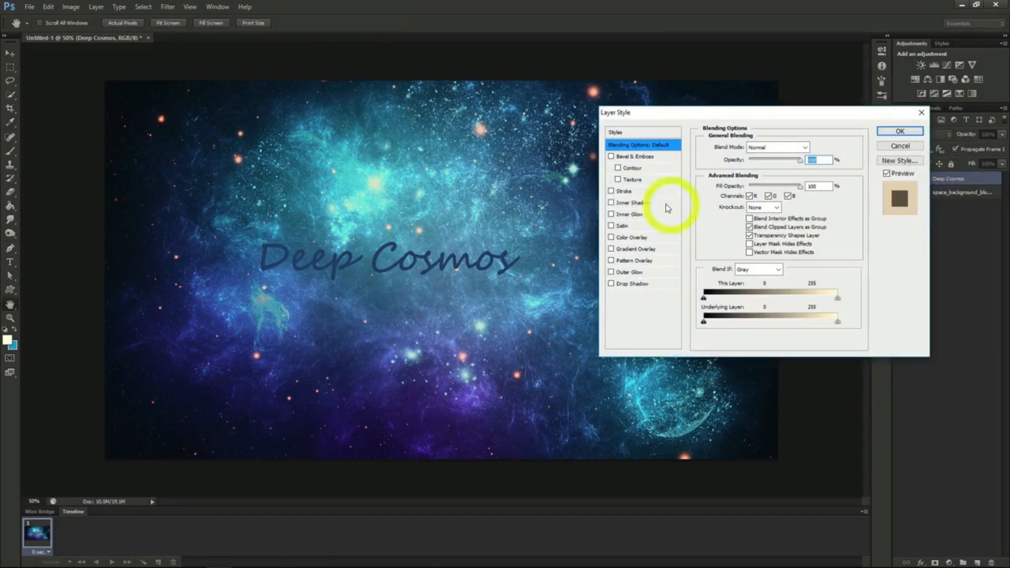
click(612, 191)
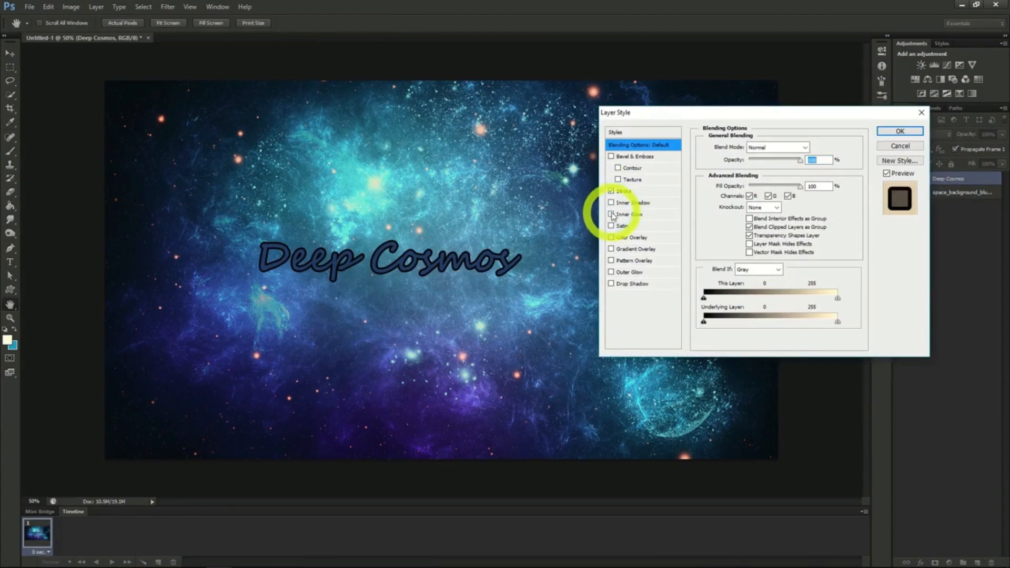
click(612, 214)
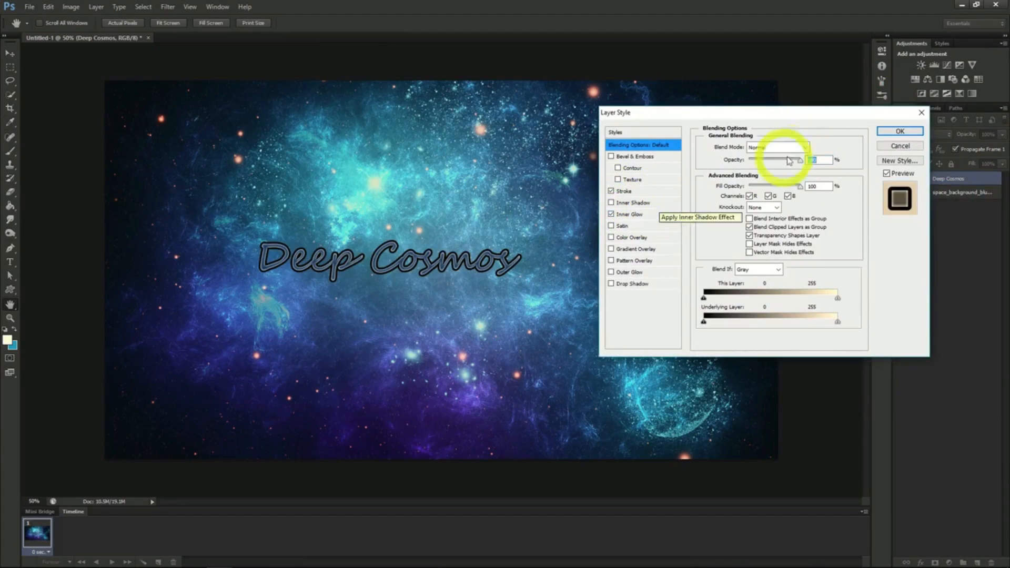
click(900, 132)
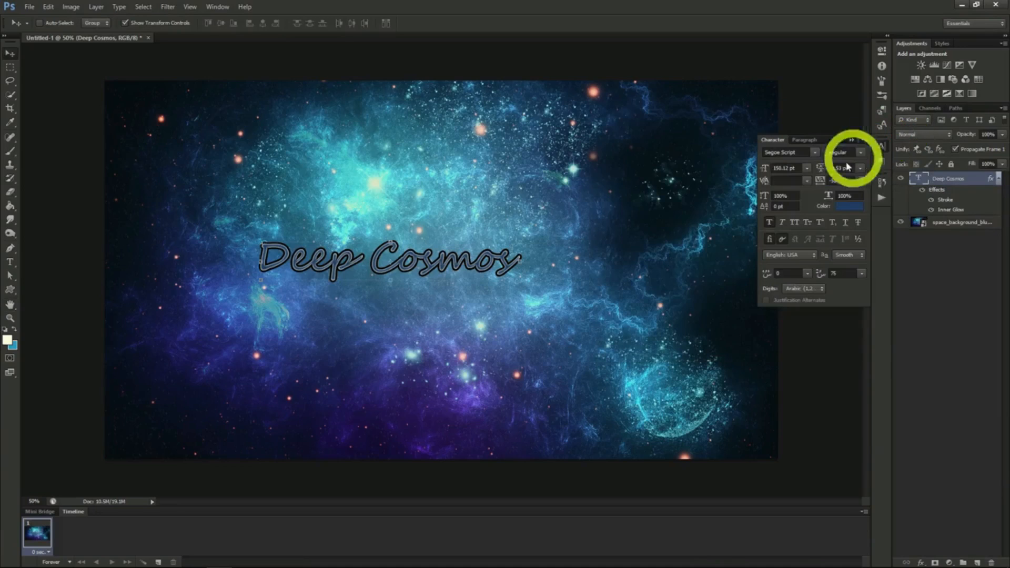
- Set the "Deep Cosmos" font to Master Of Break (OT1) and move the text to the right half of the canvas
click(815, 152)
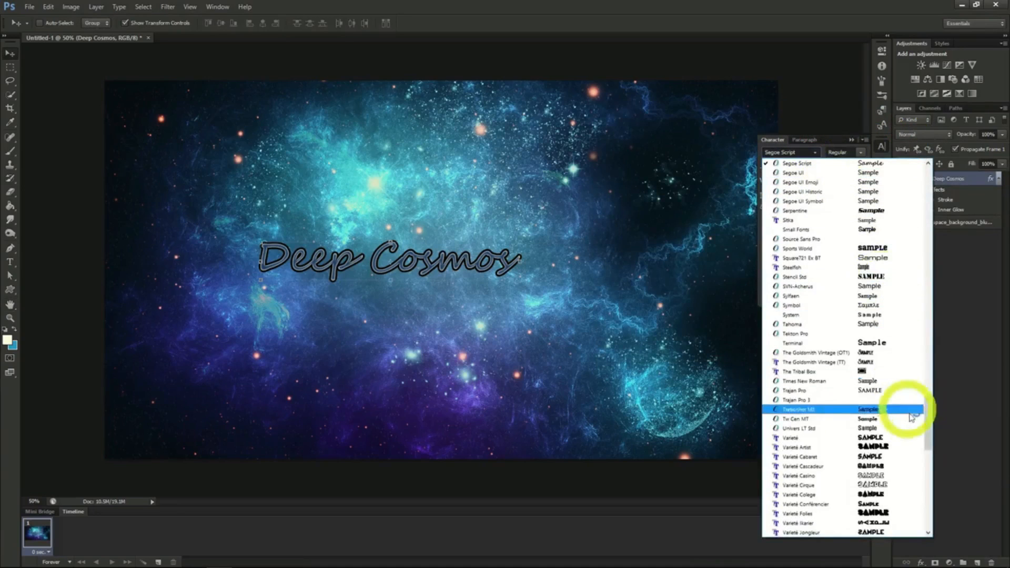
drag(928, 425, 929, 322)
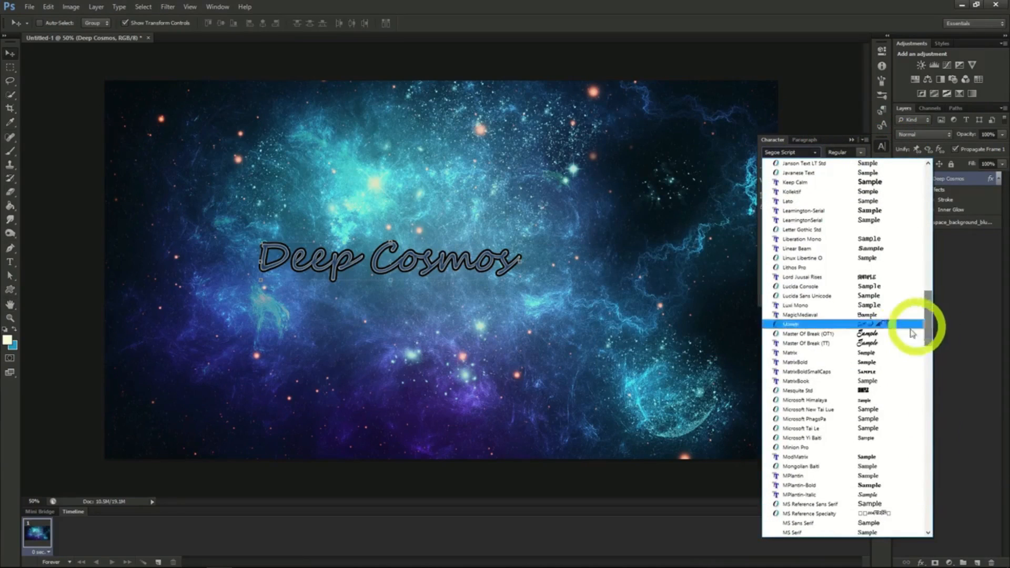
click(869, 335)
drag(715, 359, 778, 361)
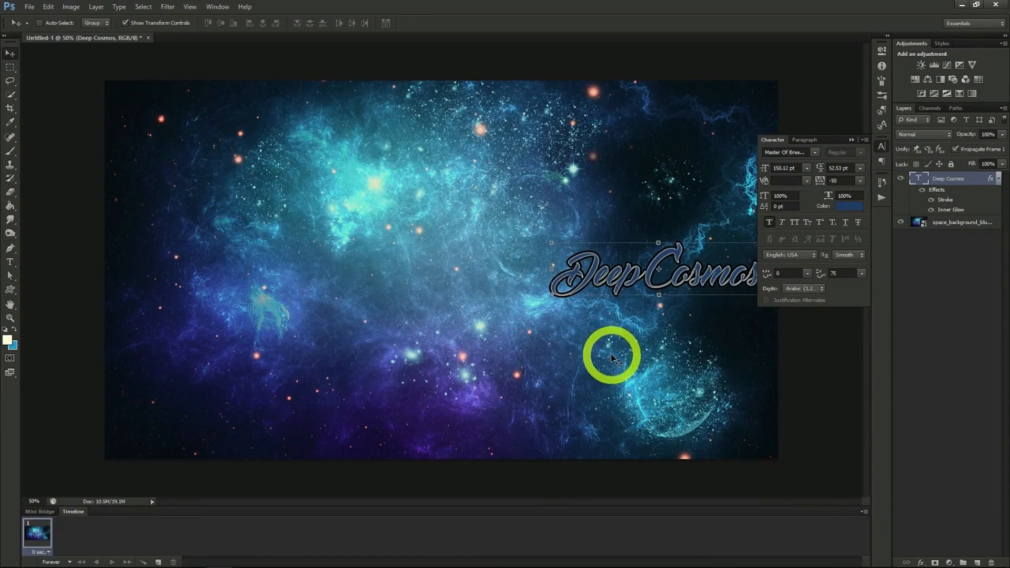
- Add a separate text layer reading "Space Exploration" below and left of the "Deep Cosmos" title
click(10, 262)
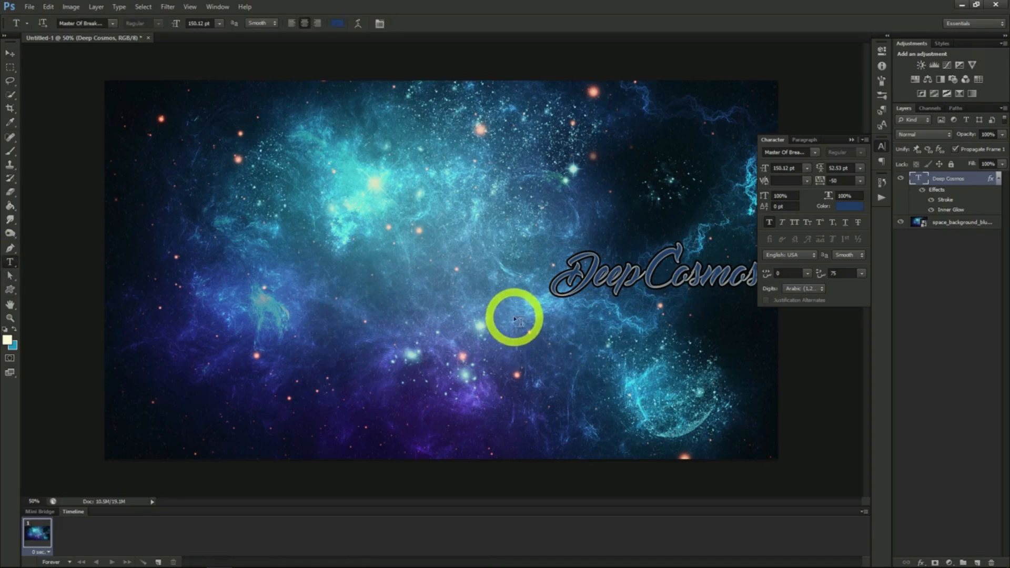
click(504, 314)
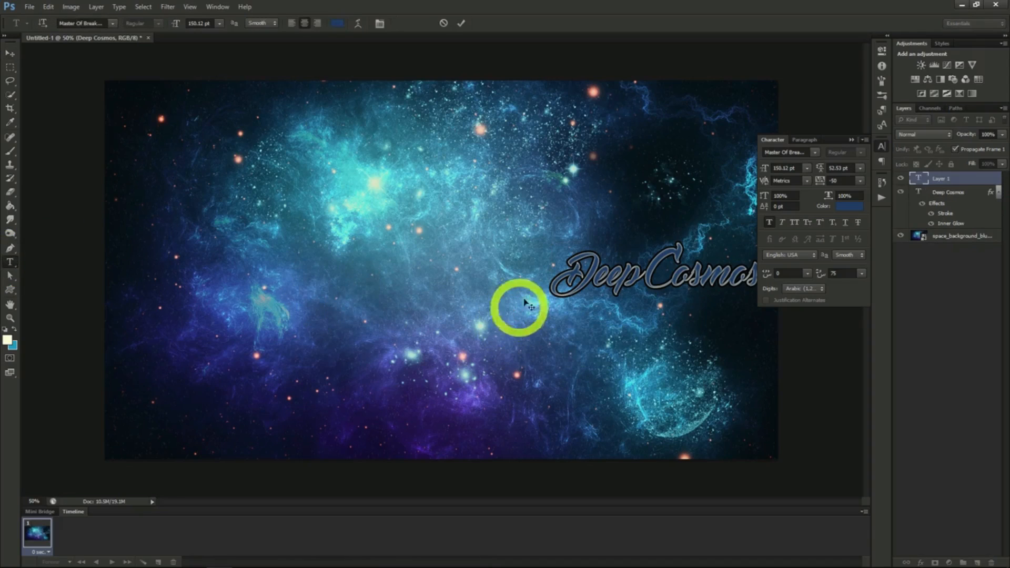
text(Space Exploration)
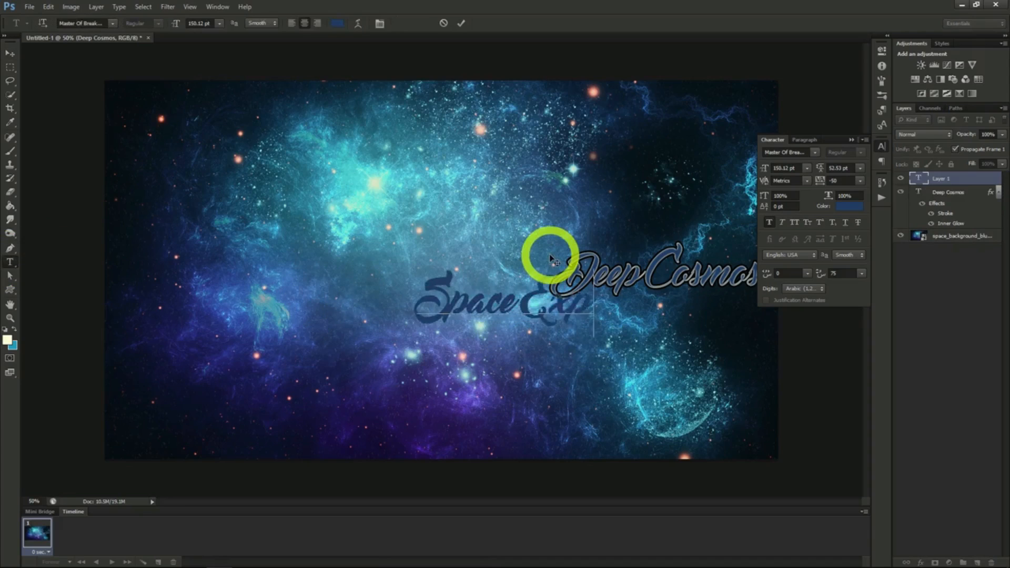
click(11, 54)
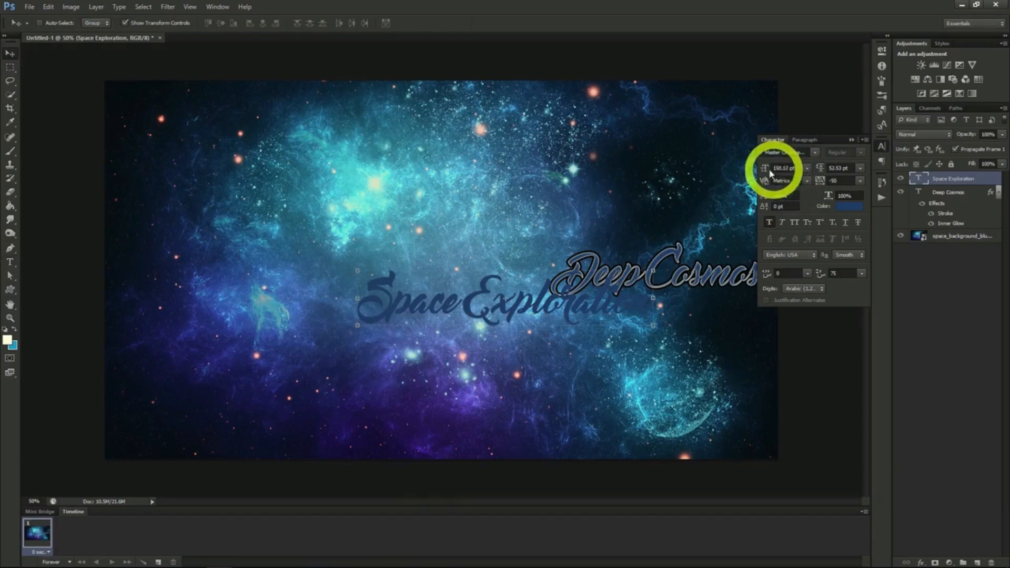
- Set the "Space Exploration" font to MPlantin-Bold and move the text directly beneath "Deep Cosmos"
click(816, 153)
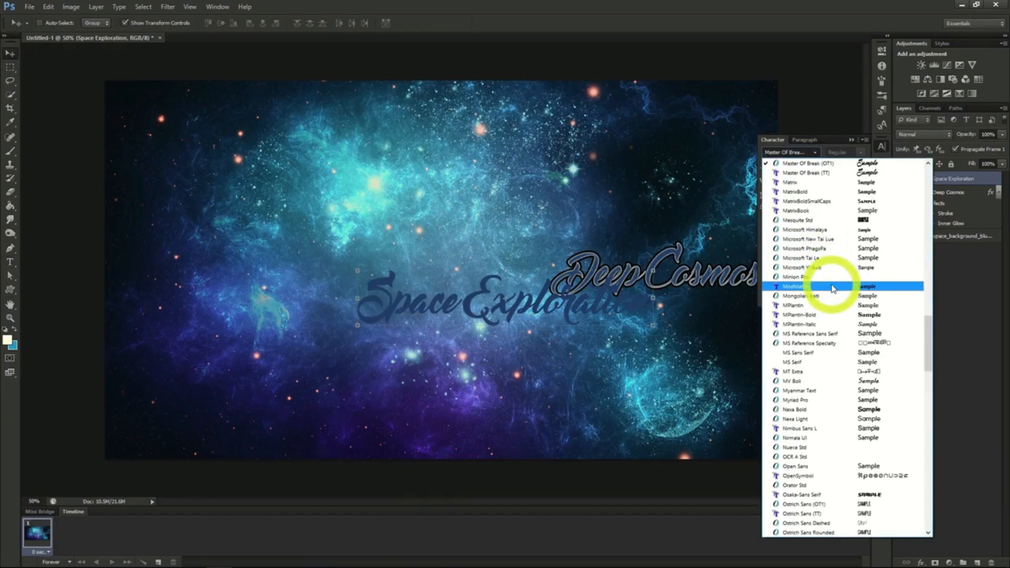
click(835, 315)
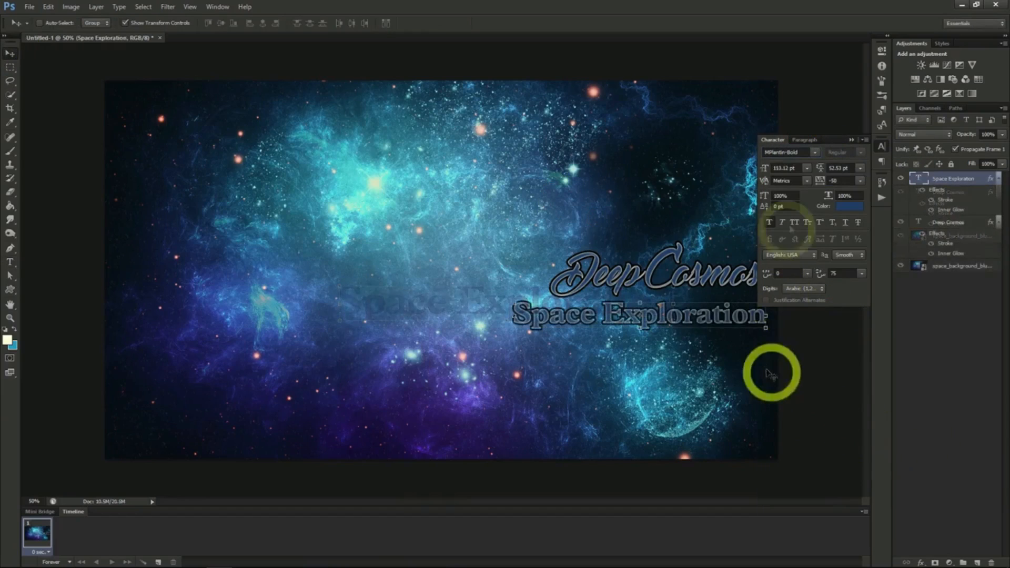
mouse_move(703, 331)
mouse_down()
mouse_move(701, 313)
mouse_move(708, 327)
mouse_up()
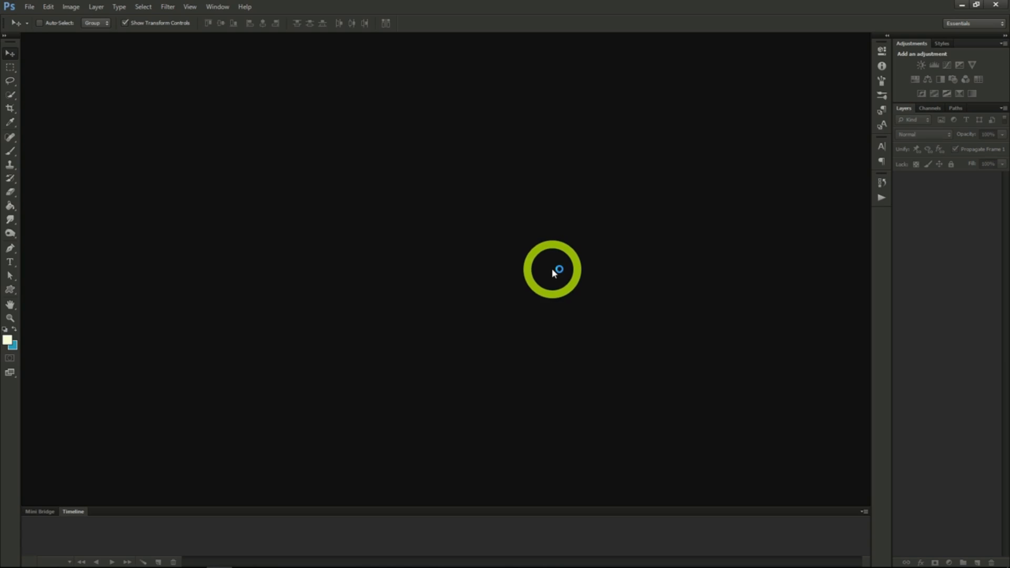
- Create a new transparent RGB document 1200 x 618 pixels at 72 pixels/inch
click(36, 11)
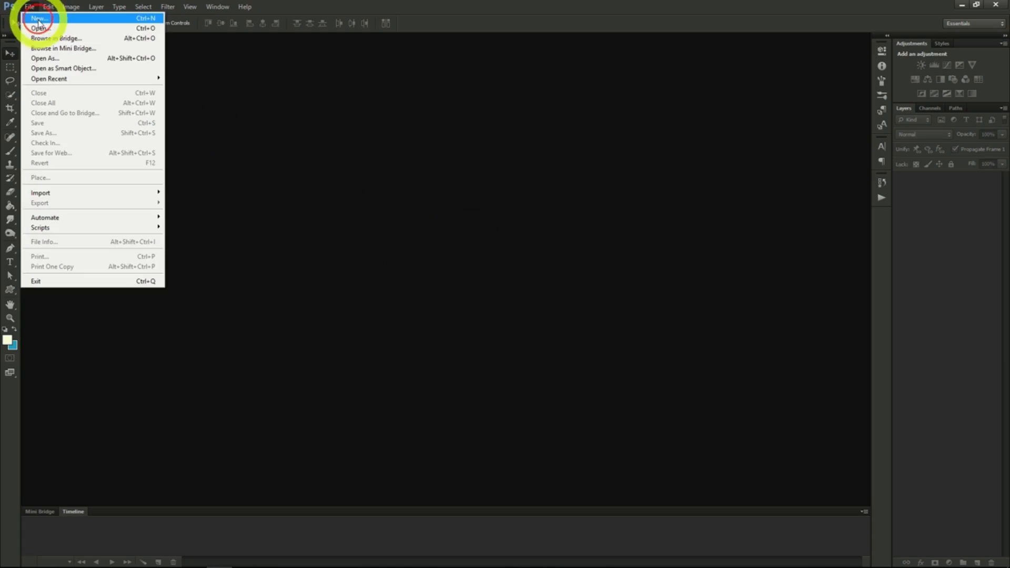
click(32, 18)
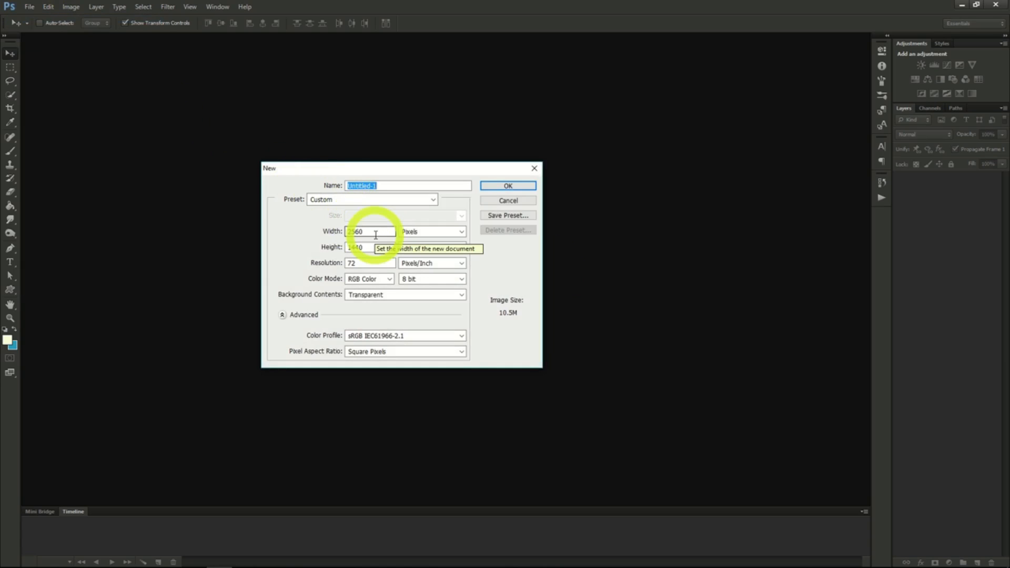
double_click(376, 233)
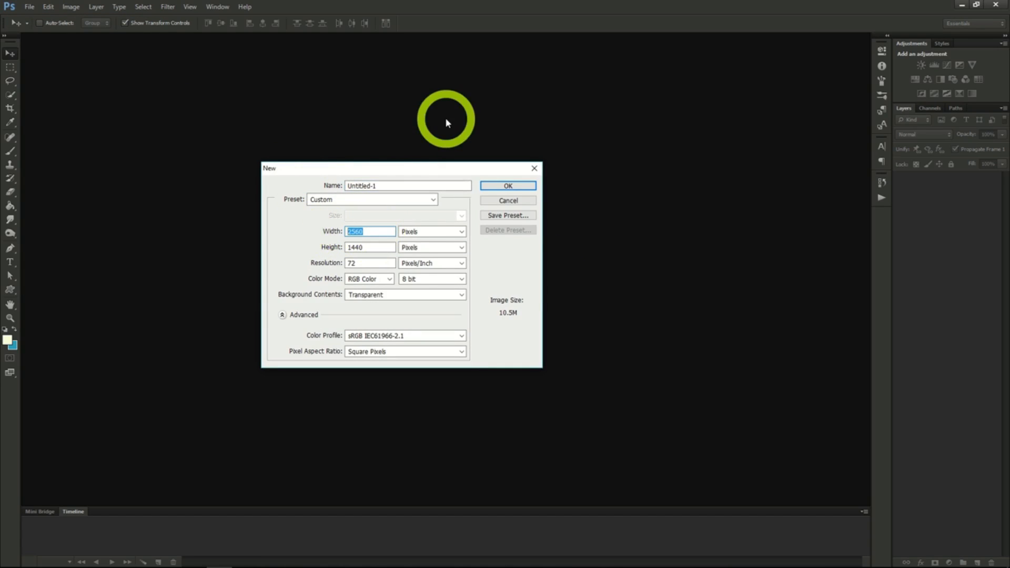
text(1200)
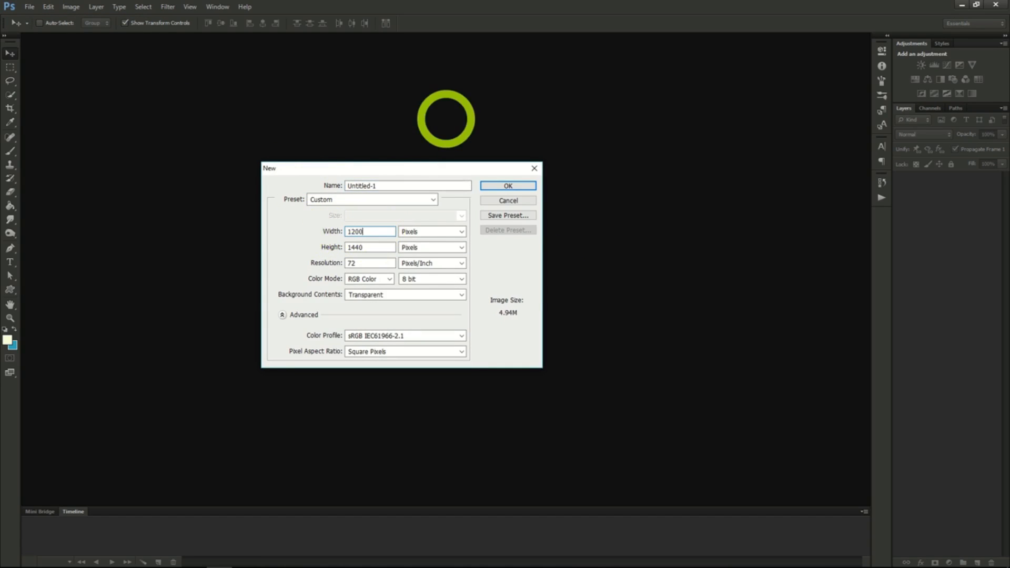
double_click(369, 245)
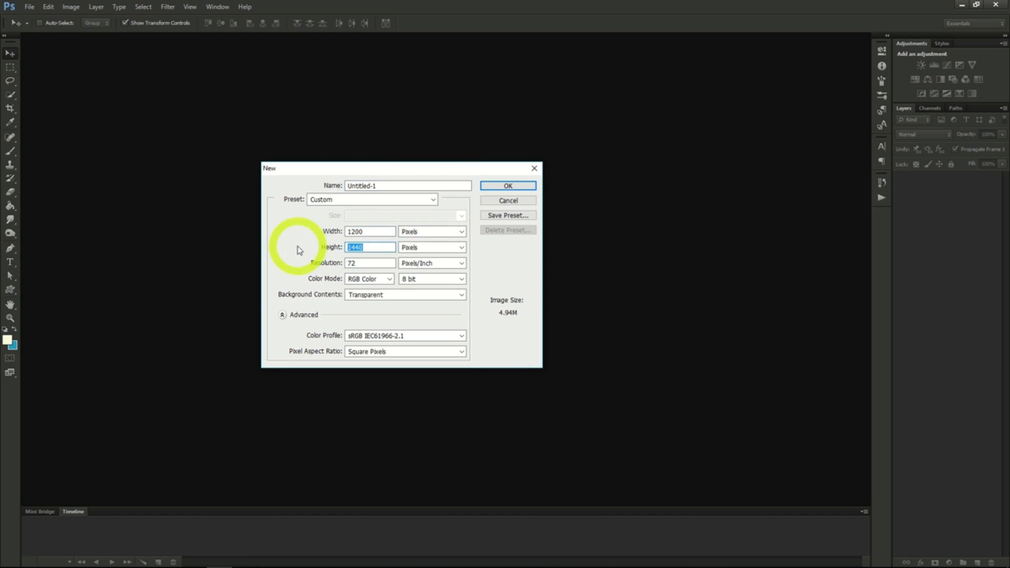
text(618)
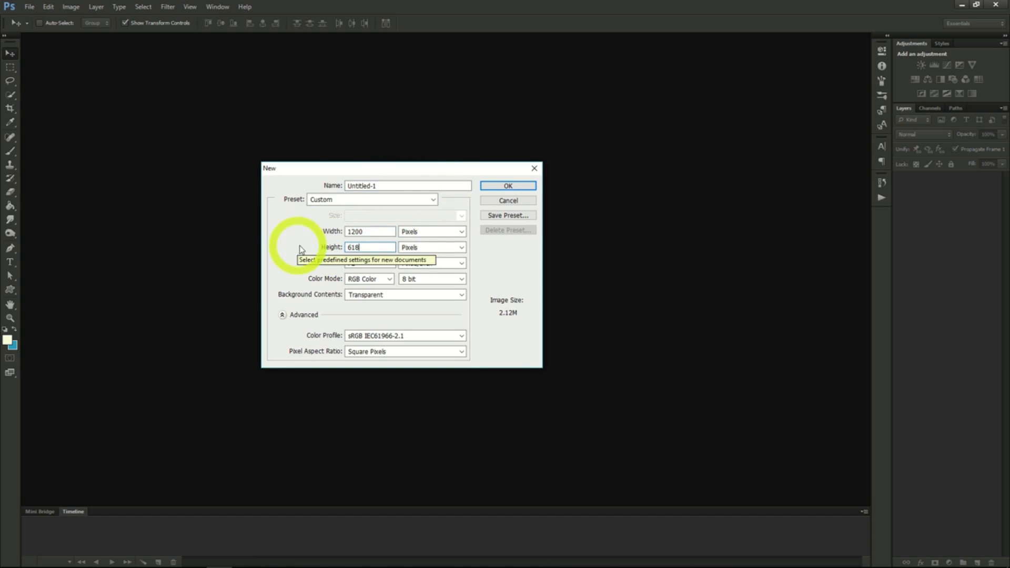
click(498, 187)
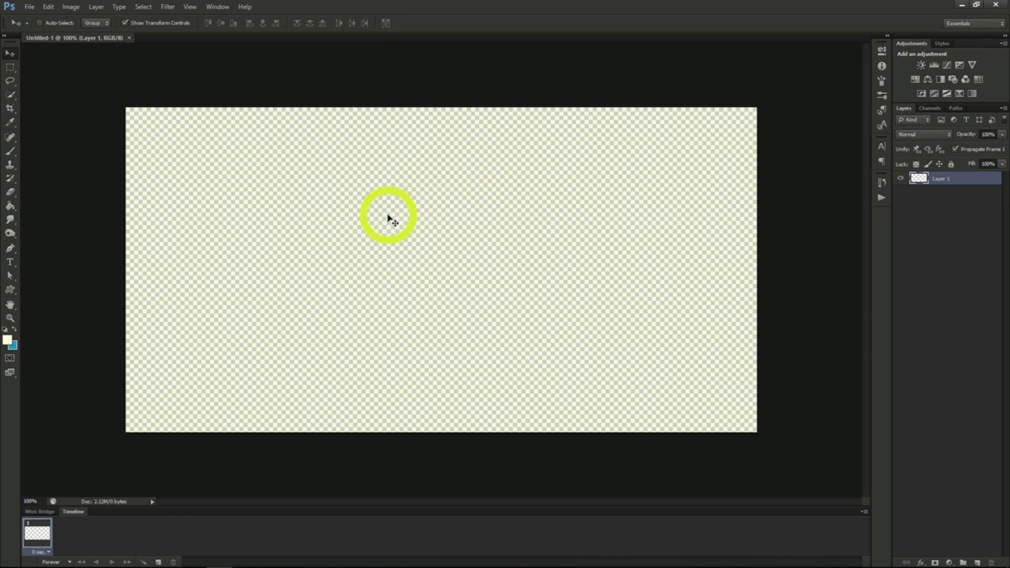
- Open the image family_style_baja_lobster_dinner.jpg
click(29, 7)
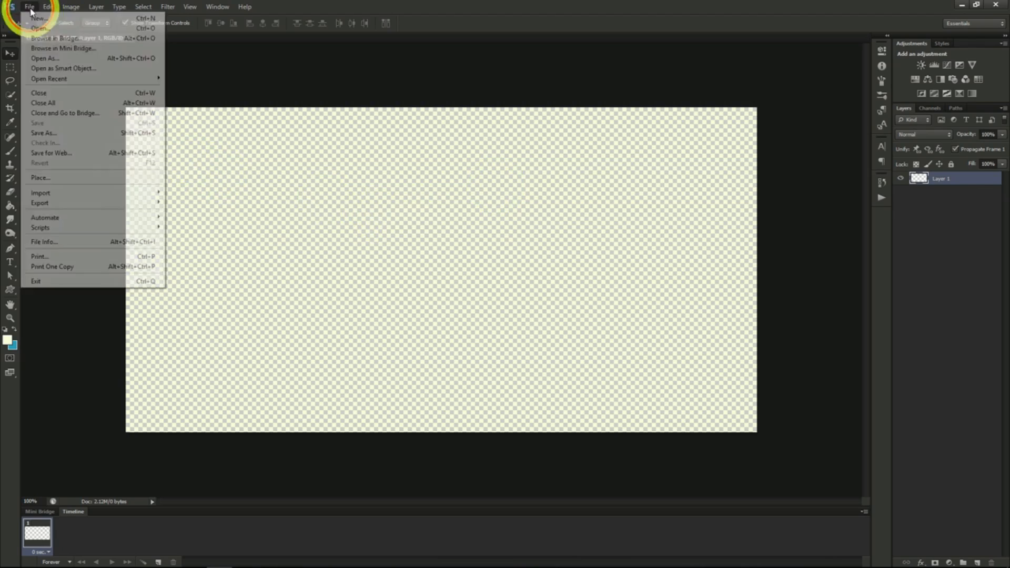
click(38, 28)
double_click(444, 158)
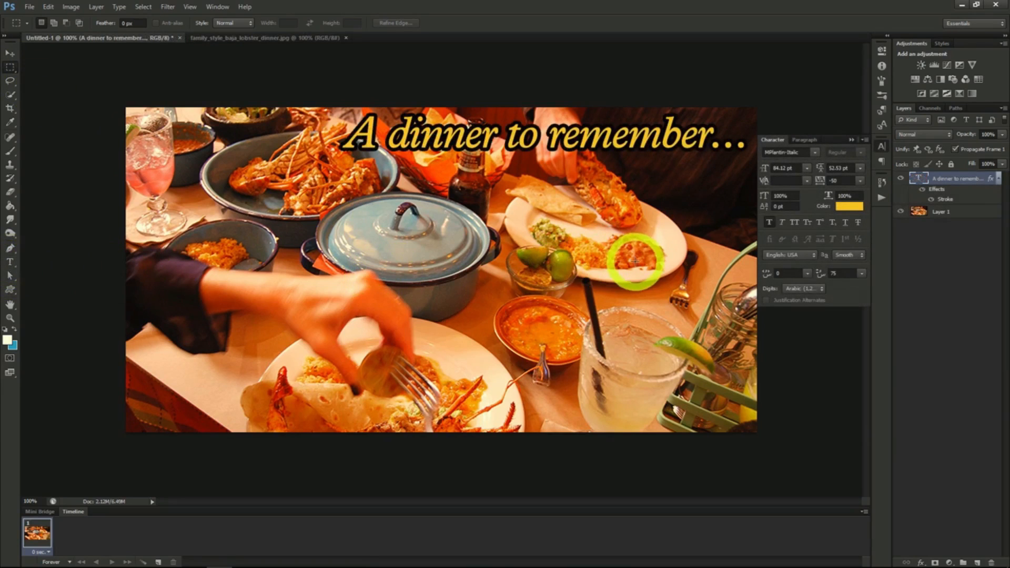
- Apply a black (000000) Inner Glow with Normal blend mode to the dinner photo on Layer 1
click(942, 212)
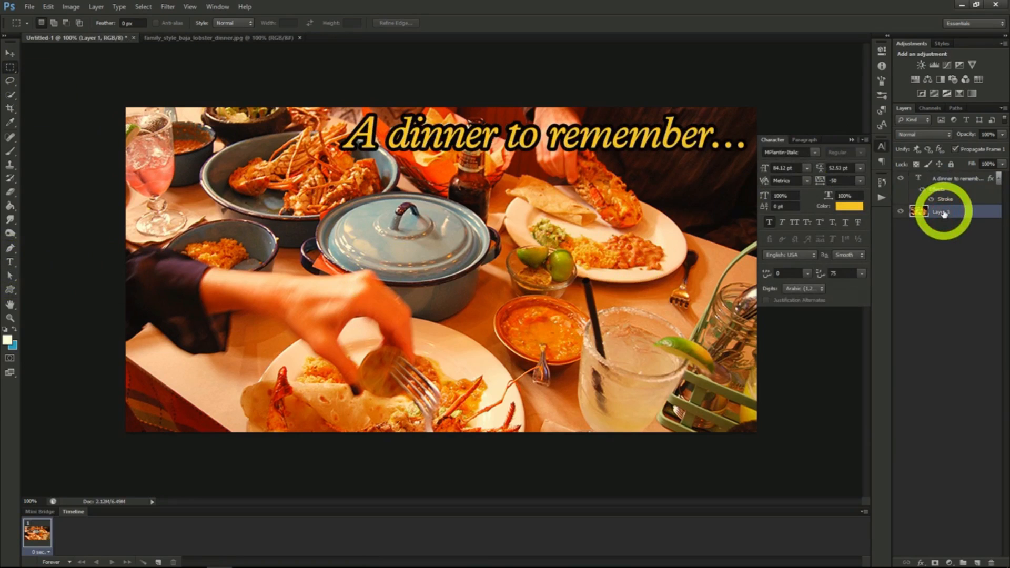
right_click(942, 213)
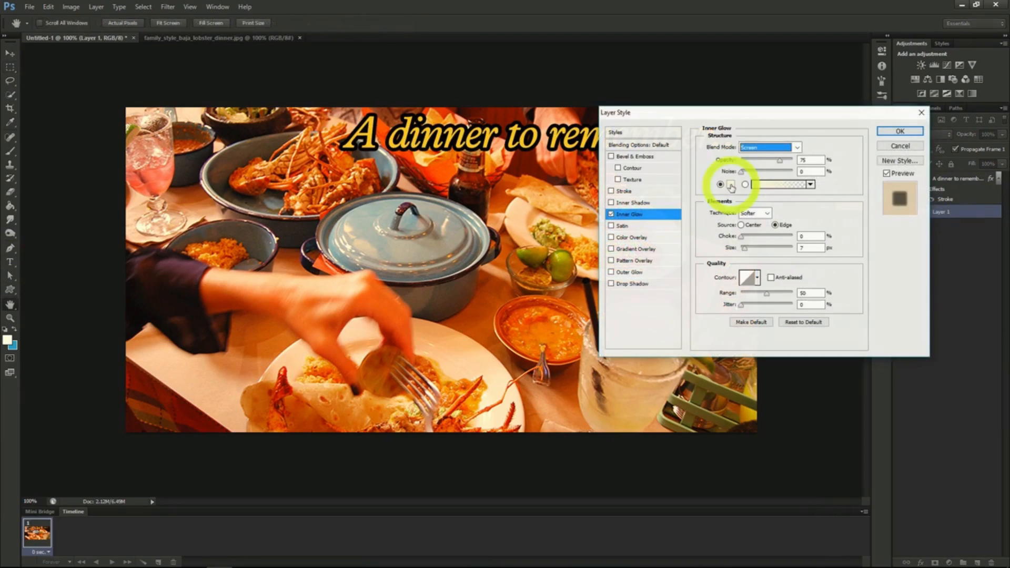
click(732, 185)
drag(729, 188, 801, 238)
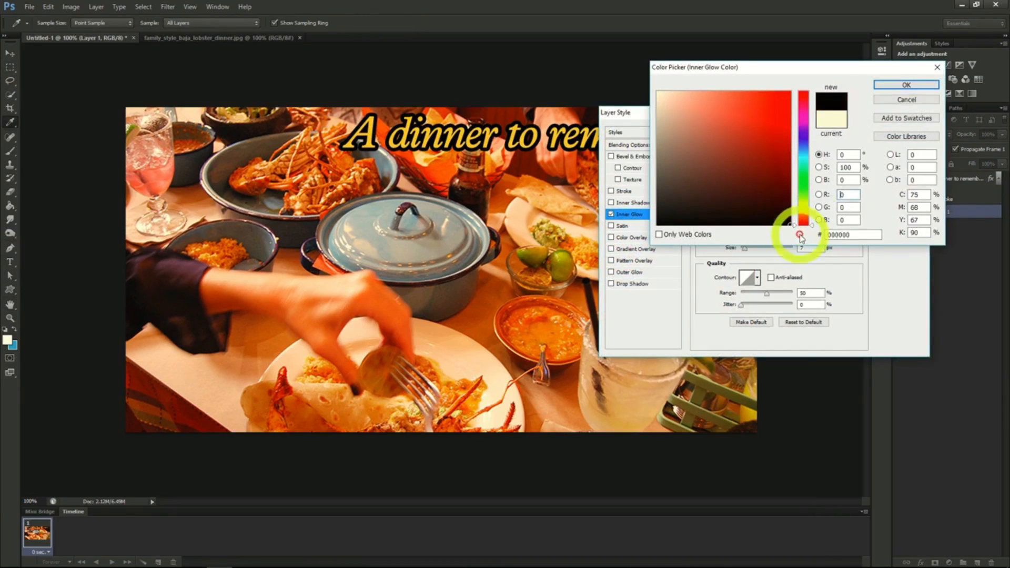
click(905, 84)
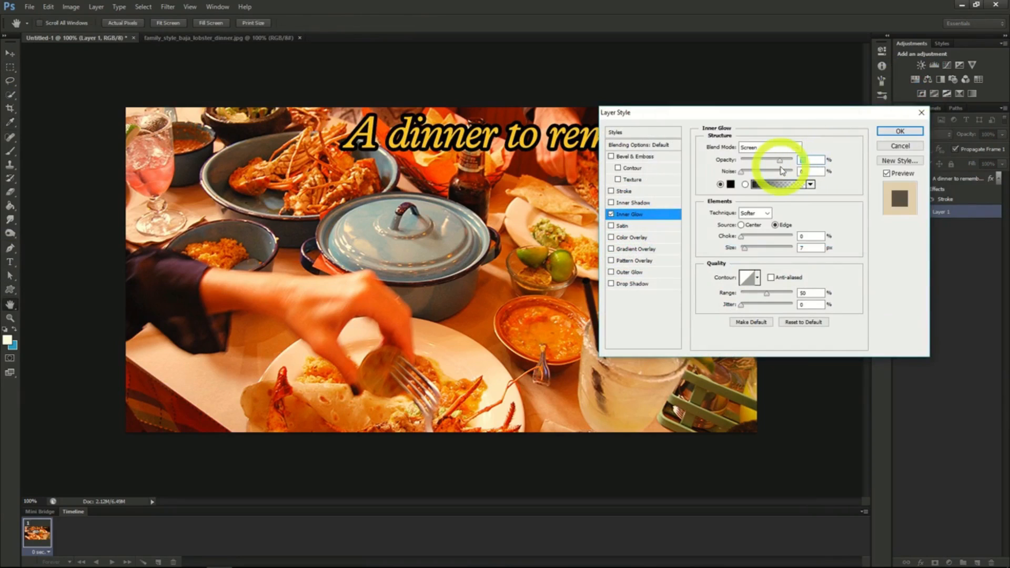
click(771, 147)
click(774, 156)
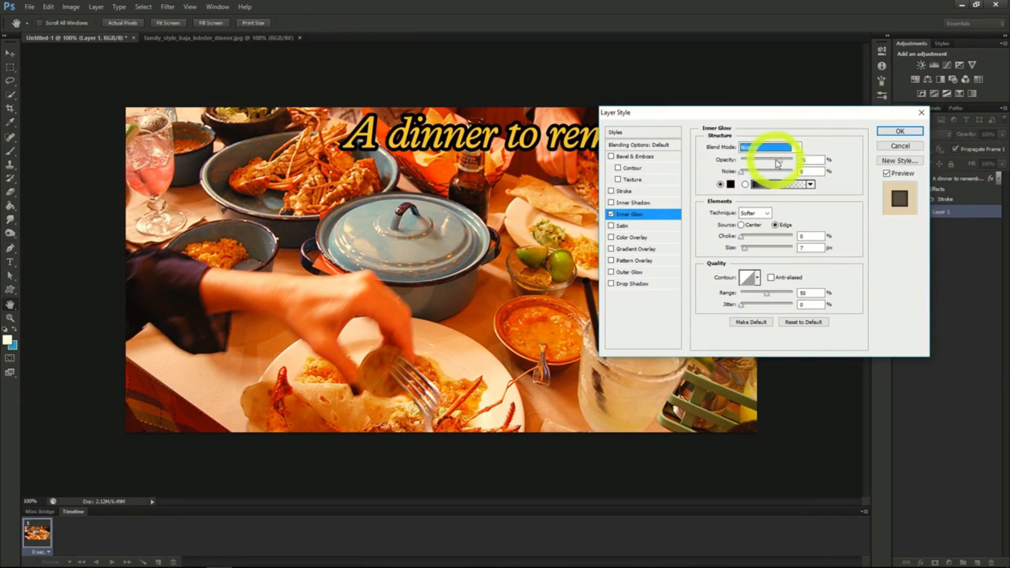
click(901, 131)
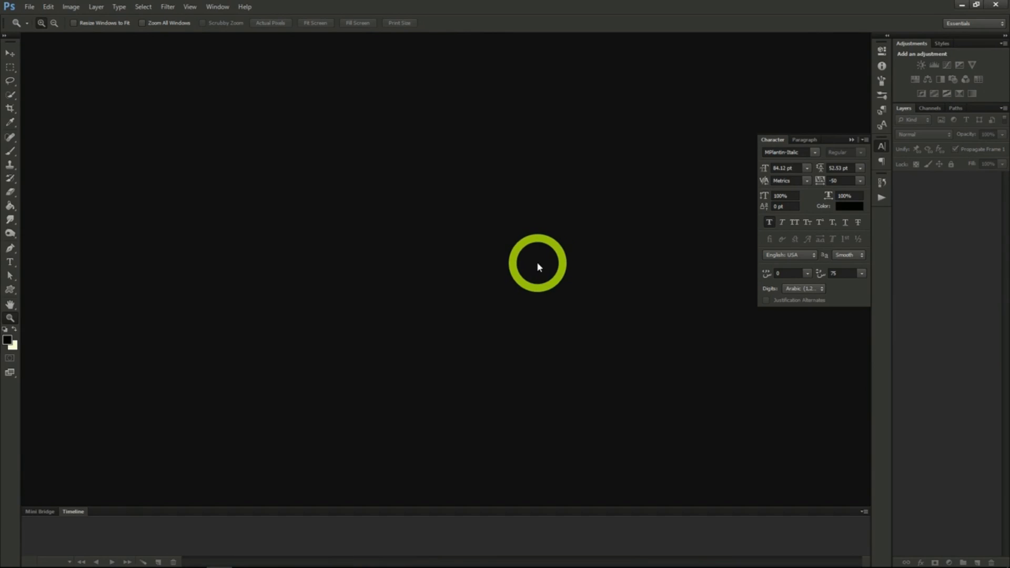
- Create a new transparent RGB document 851 x 315 pixels at 72 pixels/inch
click(30, 8)
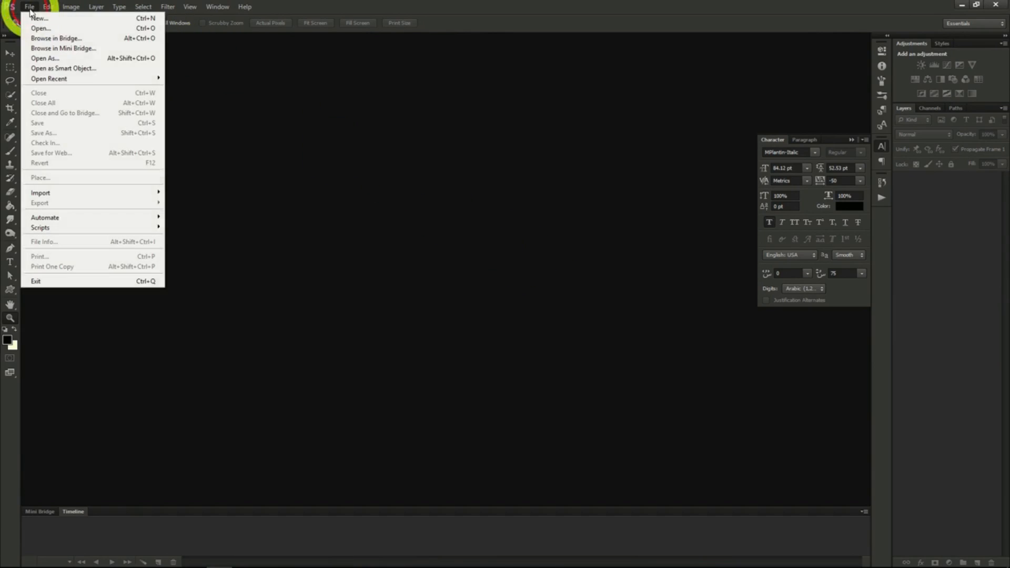
click(40, 18)
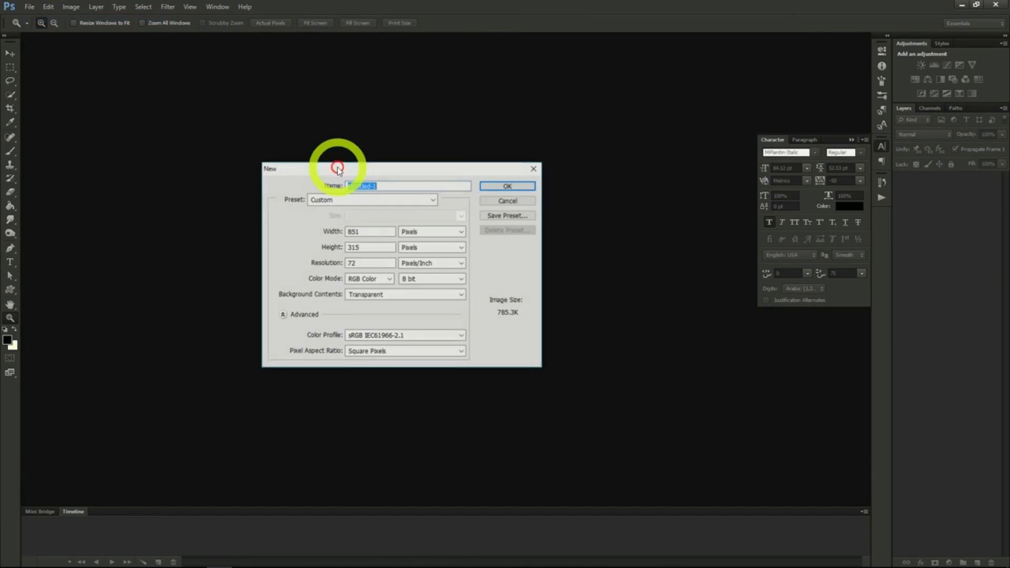
click(366, 230)
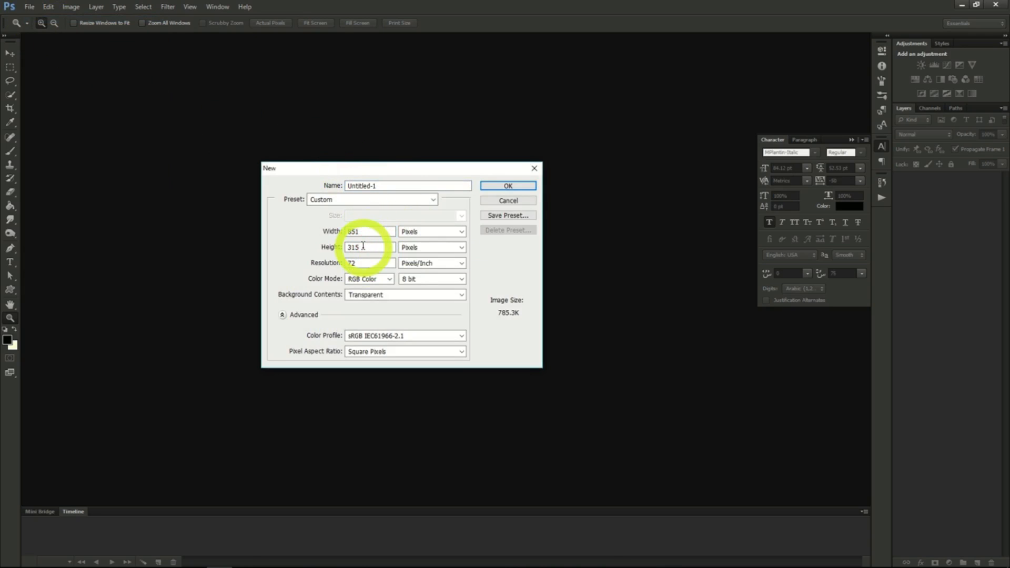
click(363, 246)
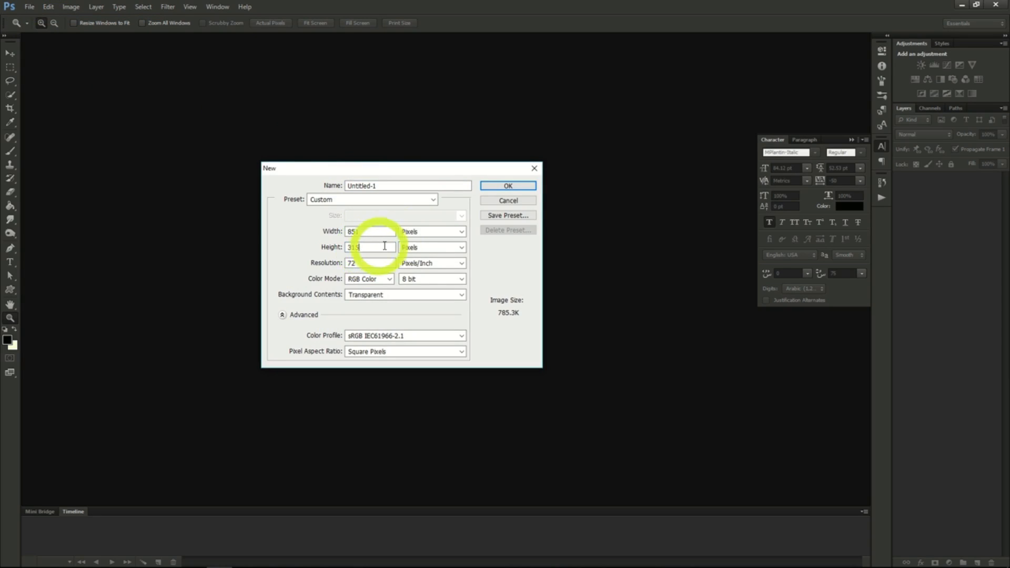
click(521, 188)
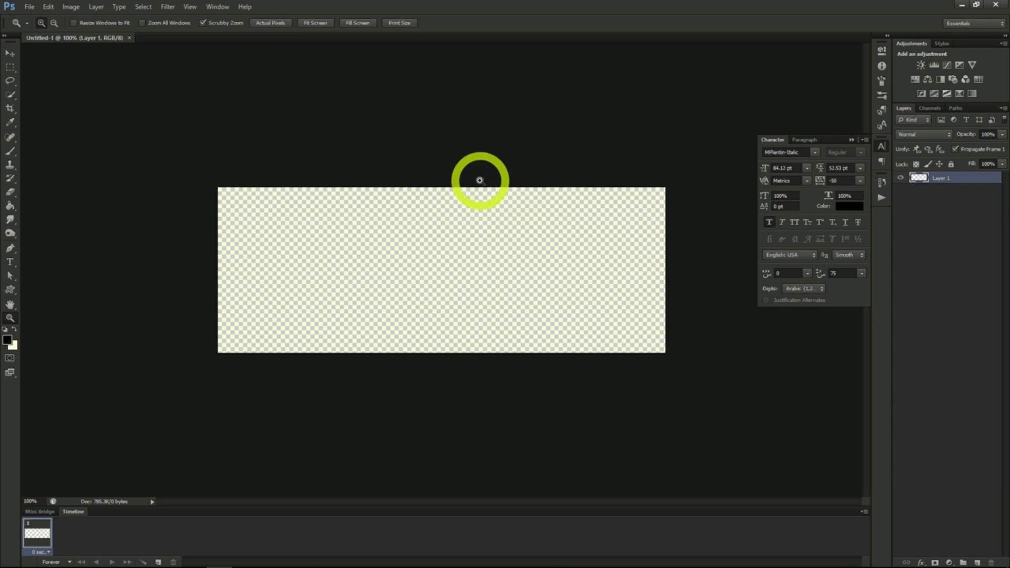
- Open the modern research laboratory PNG image from the Photoshop project folder in Milestone 2 & 3
click(29, 7)
click(37, 30)
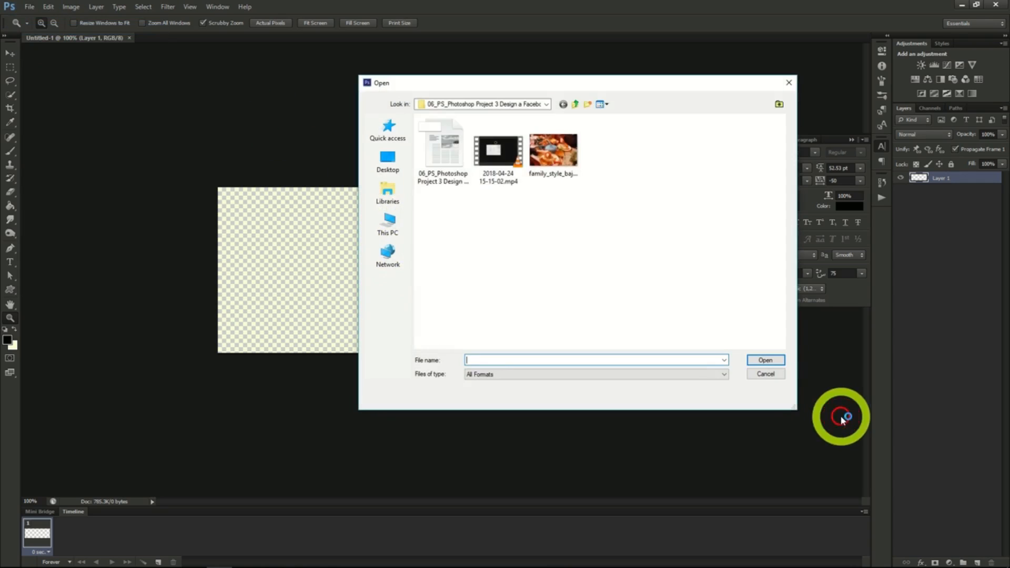
click(576, 104)
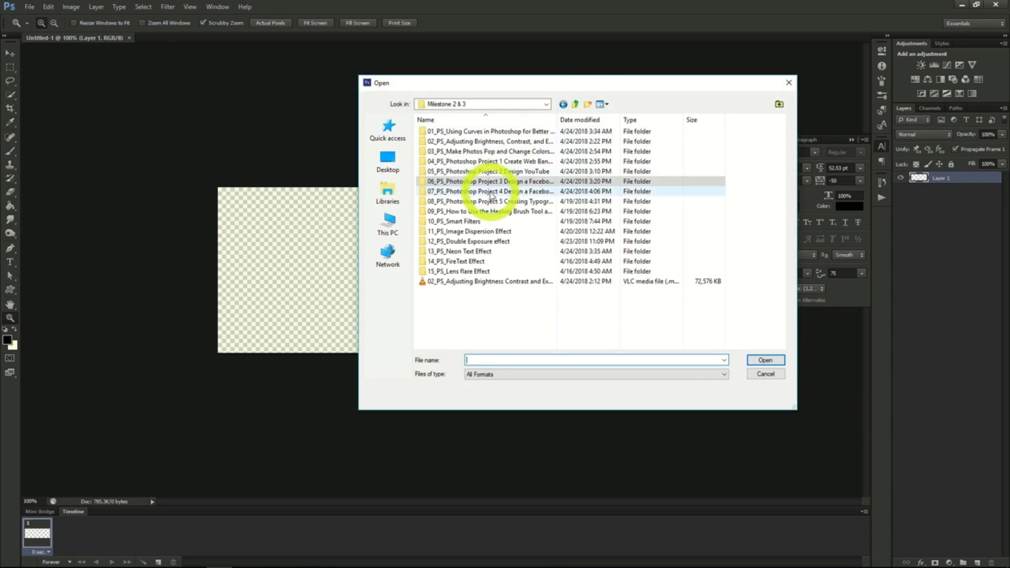
double_click(476, 181)
double_click(609, 167)
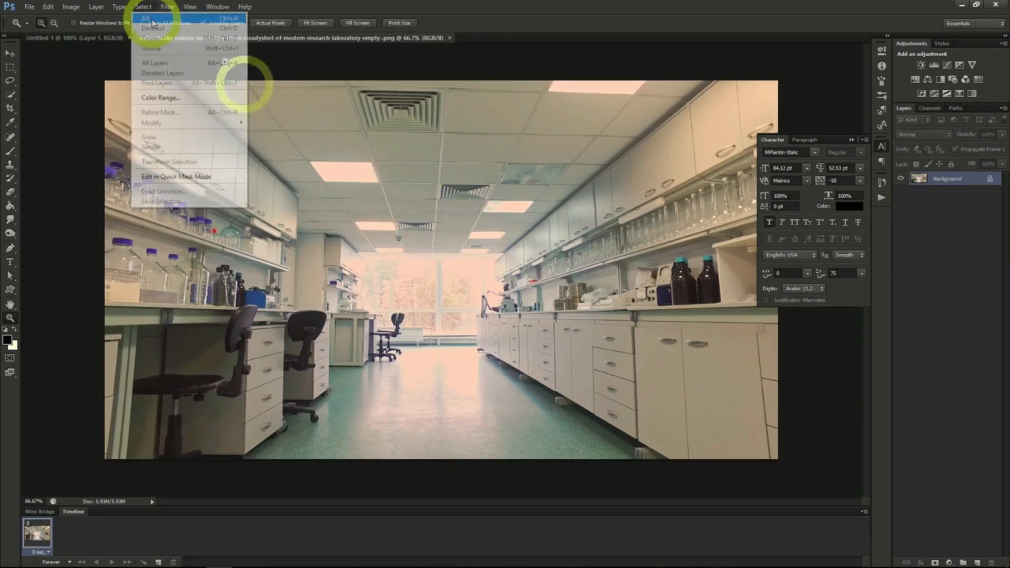
- Copy the entire laboratory photo and bring it into the Untitled-1 document
click(150, 18)
click(48, 6)
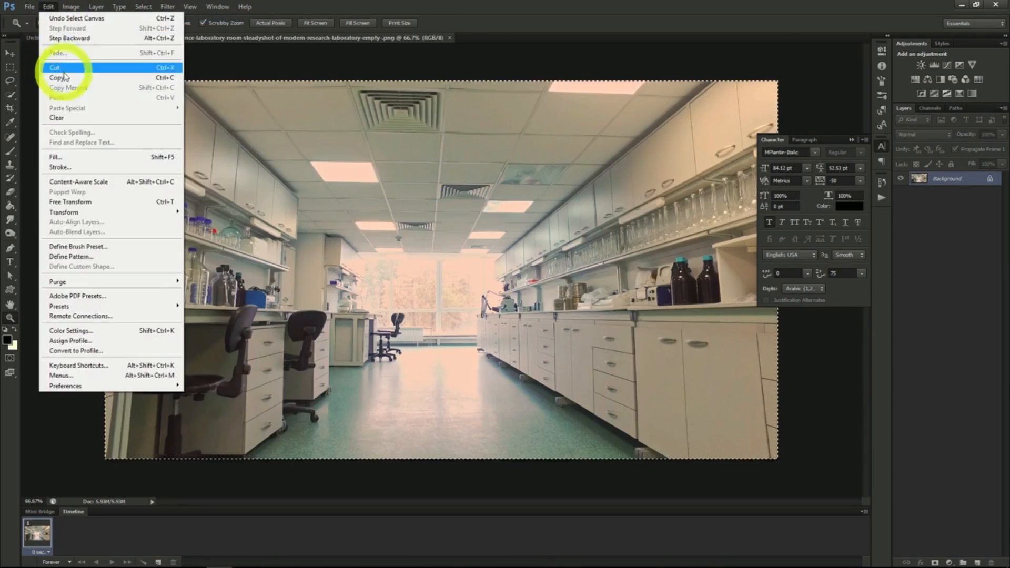
click(62, 78)
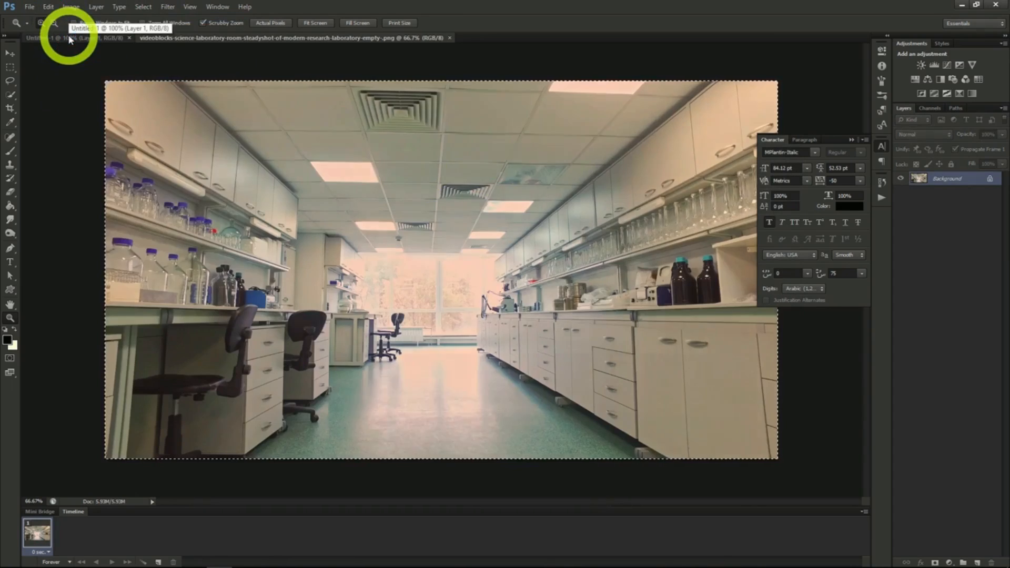
click(69, 37)
- Reposition the laboratory photo so the bottle shelf, the chairs and the bright window fill the banner
click(10, 53)
drag(338, 230, 436, 271)
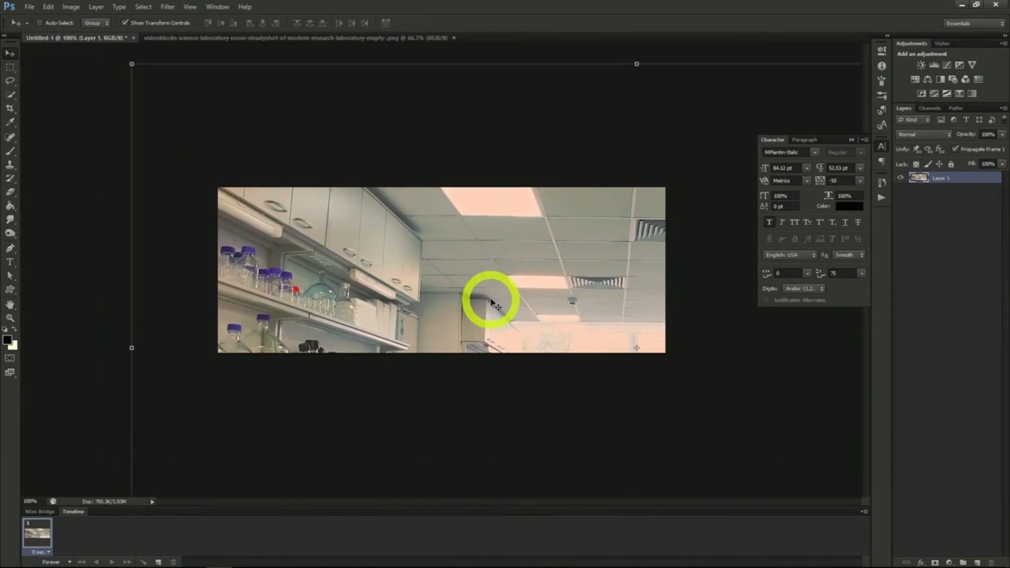
drag(500, 280, 554, 272)
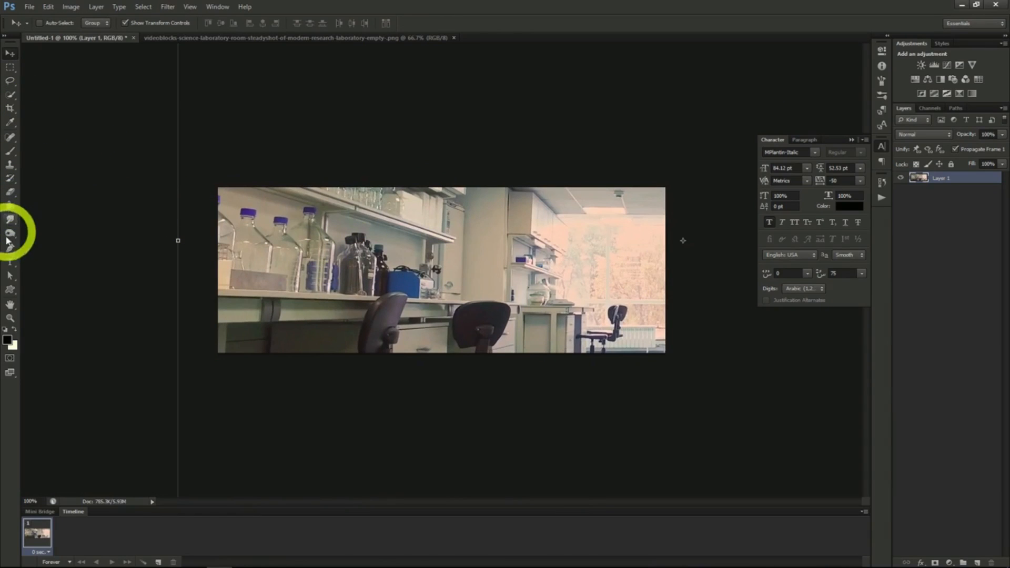
- Add the black text "Lab Crew 76" in MPlantin-Italic at 84.12 pt and place it over the right half of the laboratory banner
click(10, 262)
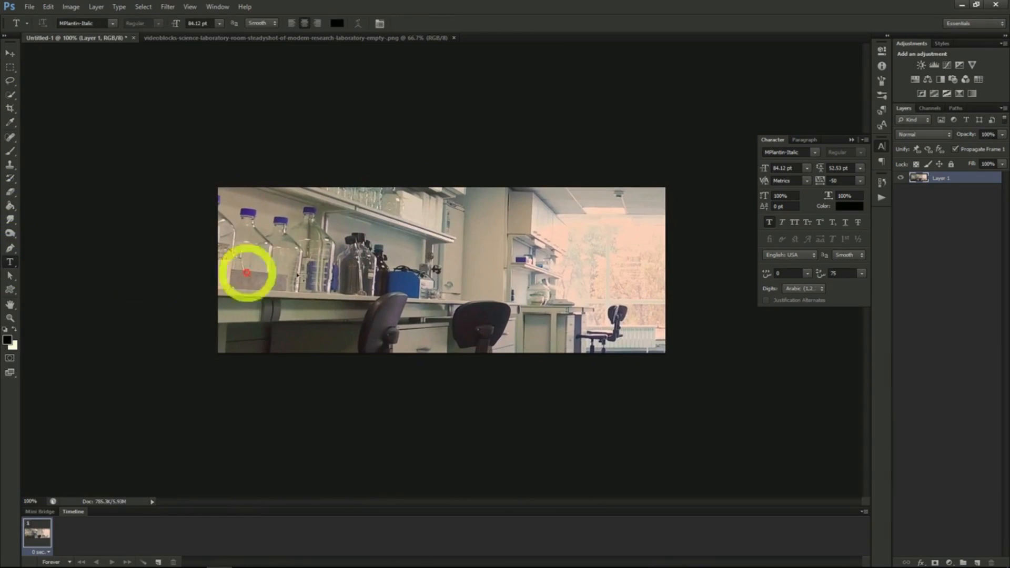
click(371, 273)
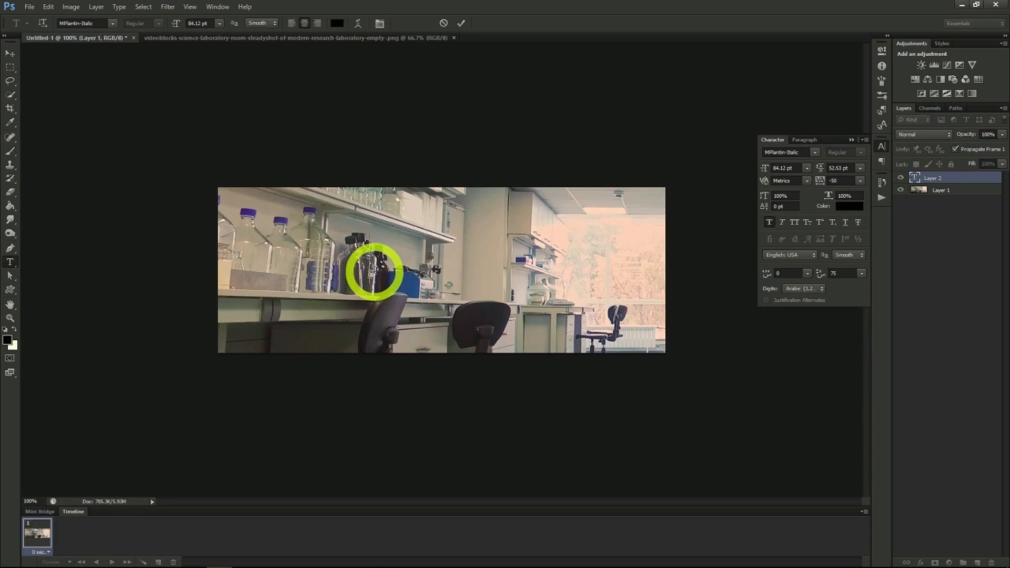
text(Lab)
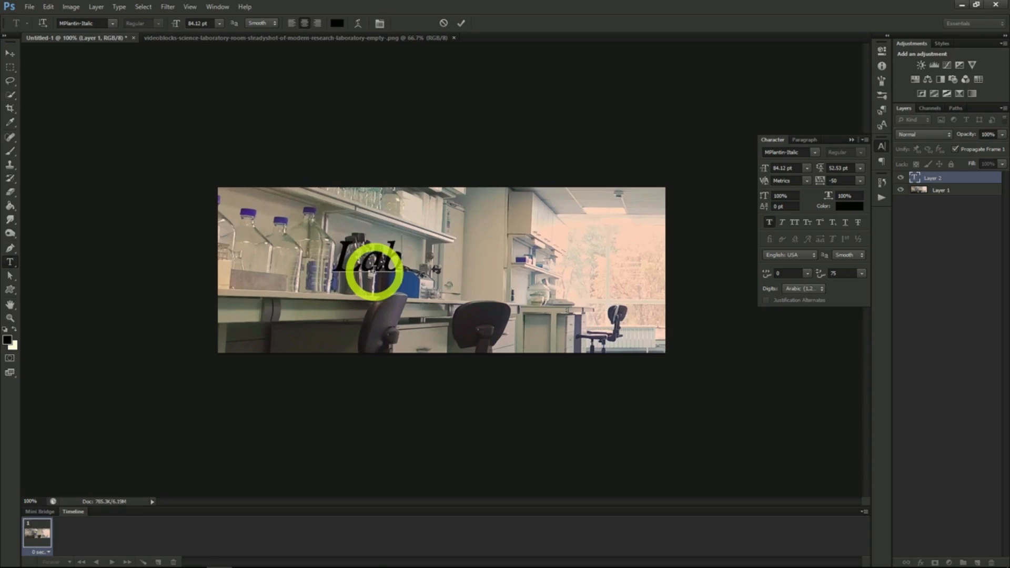
text( Crew 76)
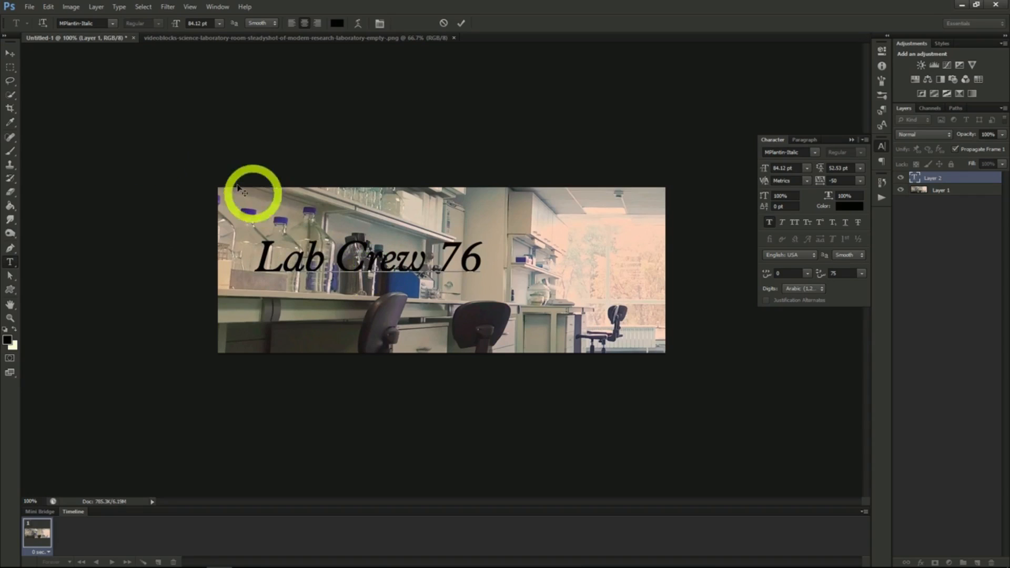
click(11, 53)
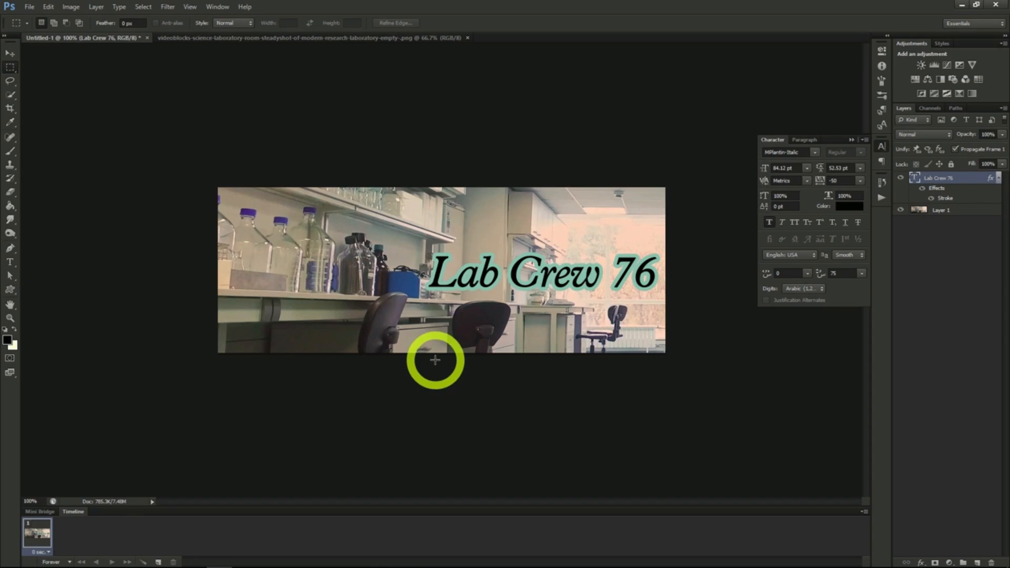
- Save the laboratory banner as a Photoshop file with Maximize Compatibility enabled
click(29, 6)
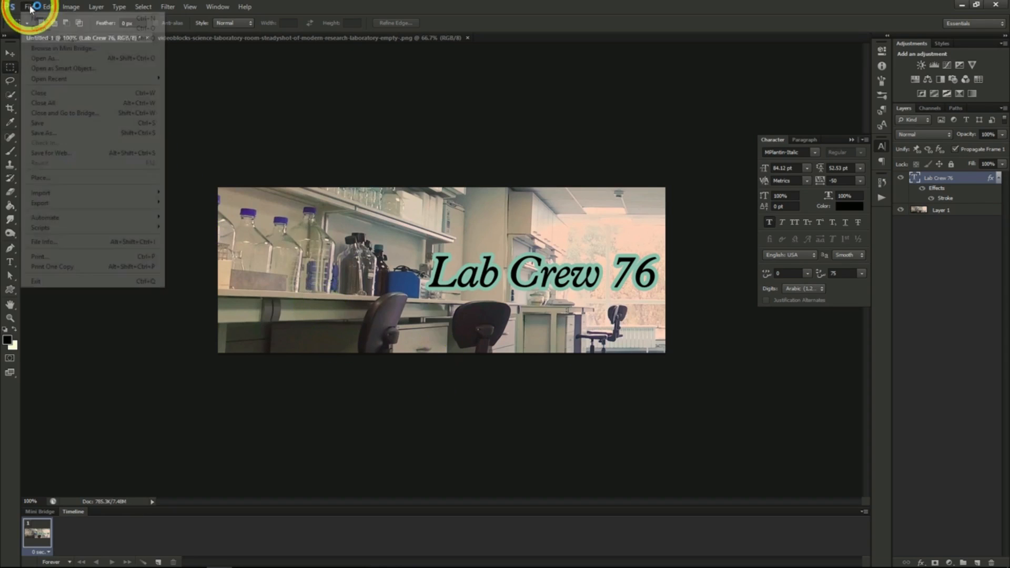
click(44, 132)
key(Return)
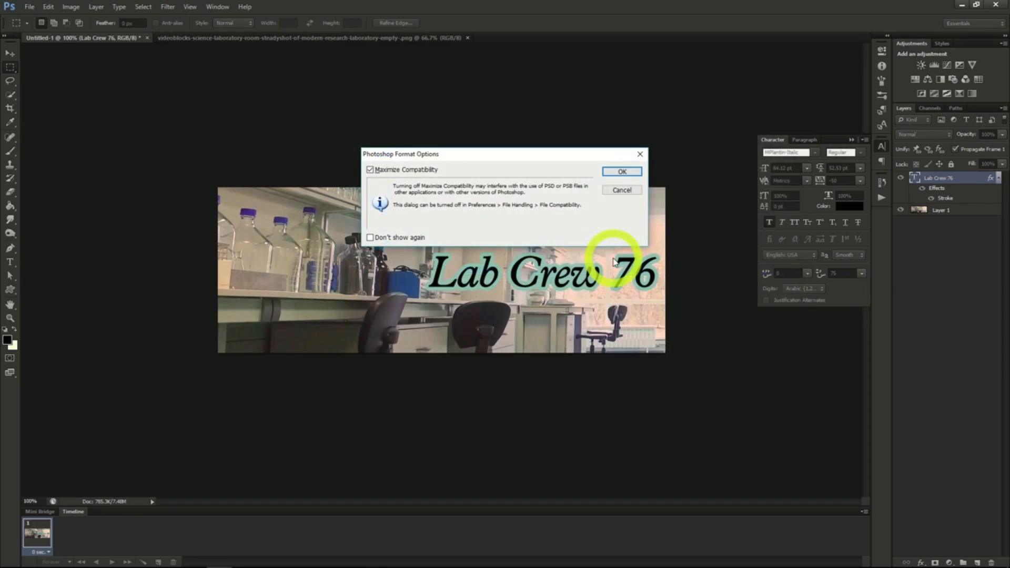
click(629, 172)
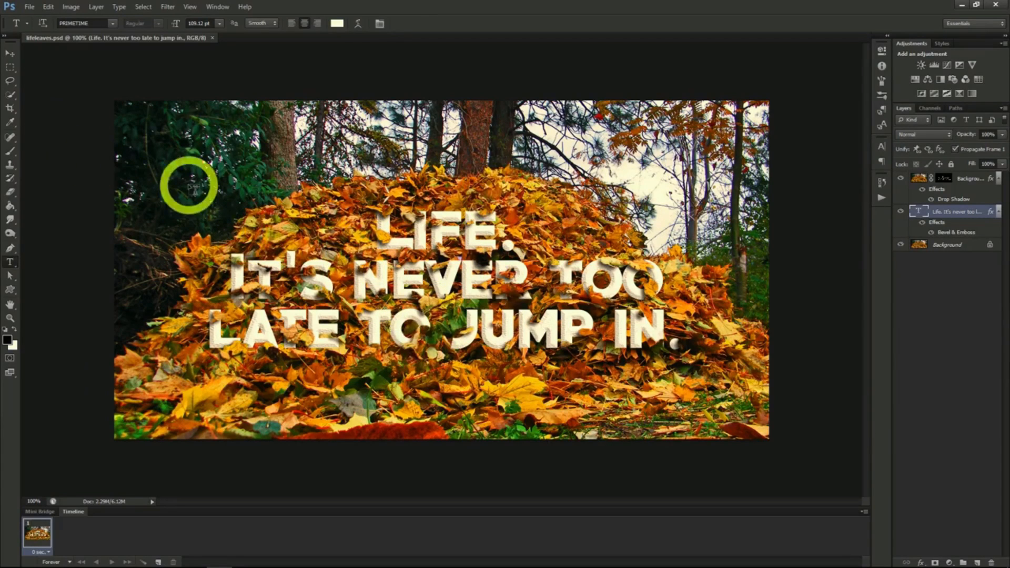
- Open the image lifeleaves.png
click(30, 6)
click(64, 27)
double_click(541, 156)
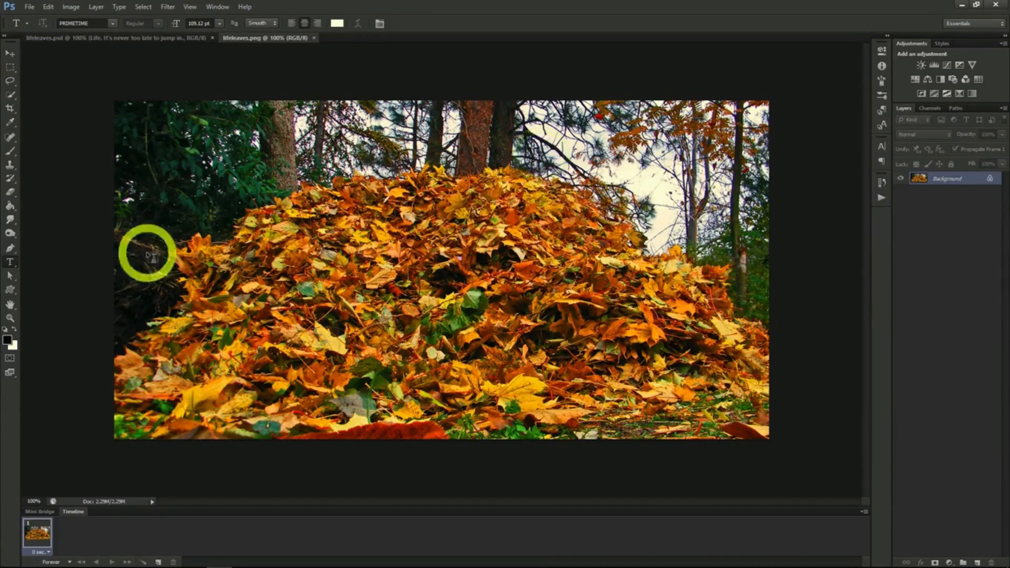
- Add the three-line text "Life. / It's never too late / to jump in." over the leaf pile in PRIMETIME at 109.12 pt
click(340, 253)
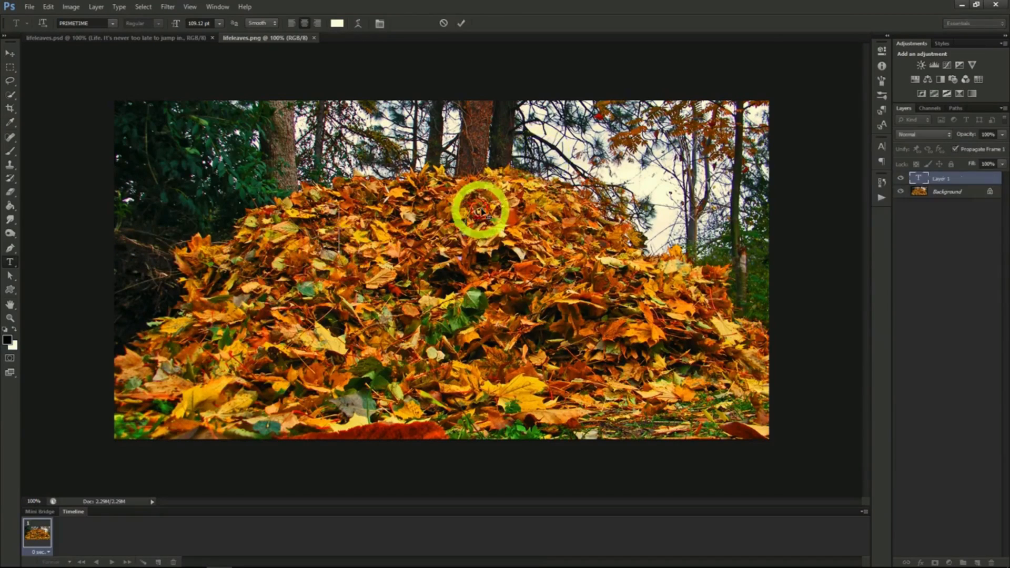
text(LIFE)
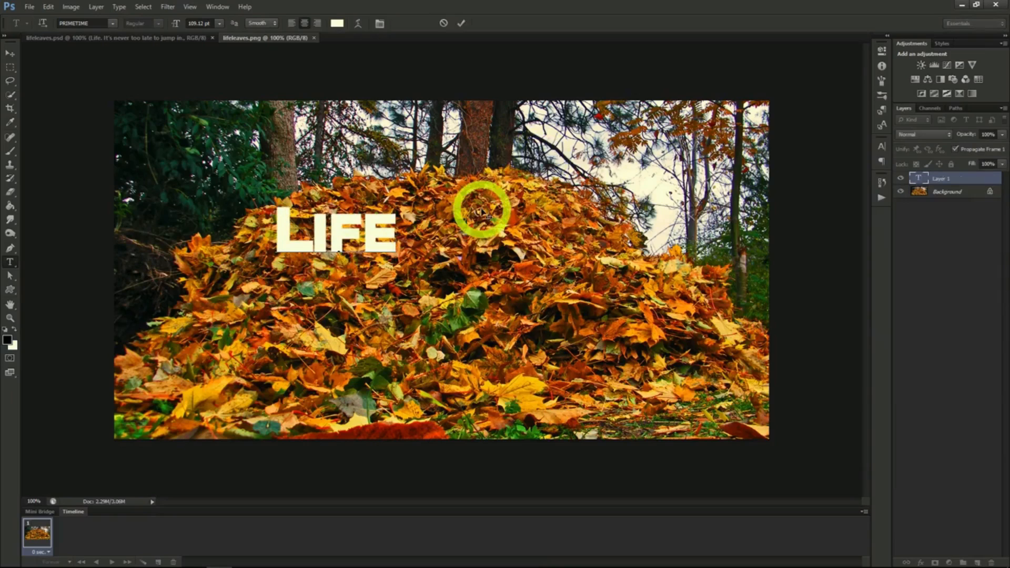
text(.)
key(Return)
text(IT'S never too late)
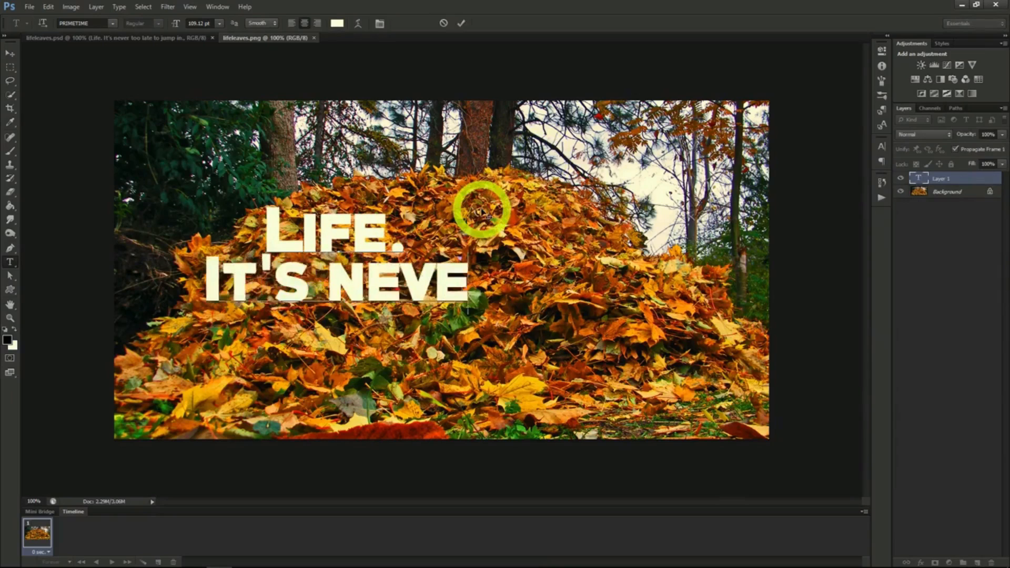
key(Return)
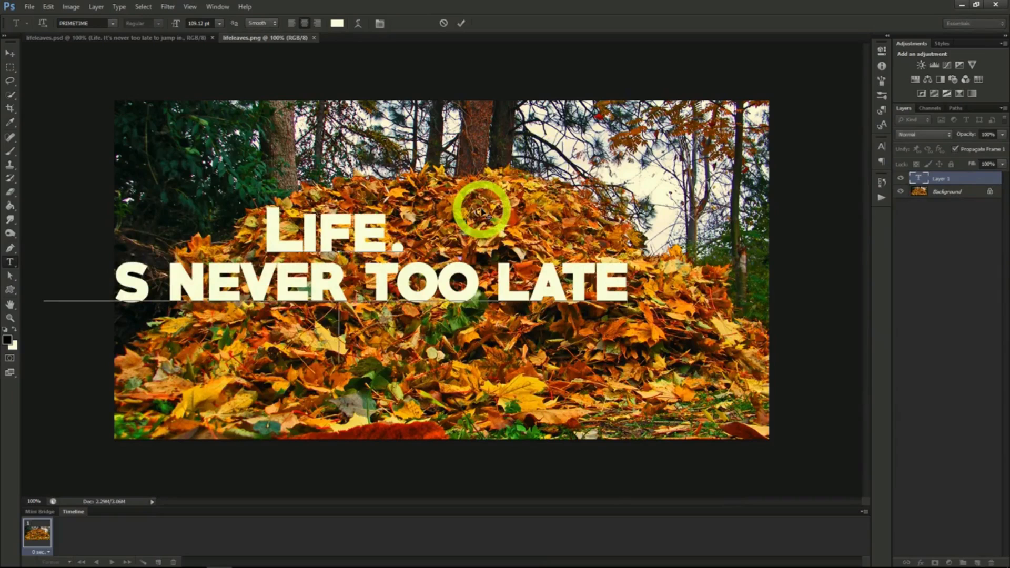
text(to jump in.)
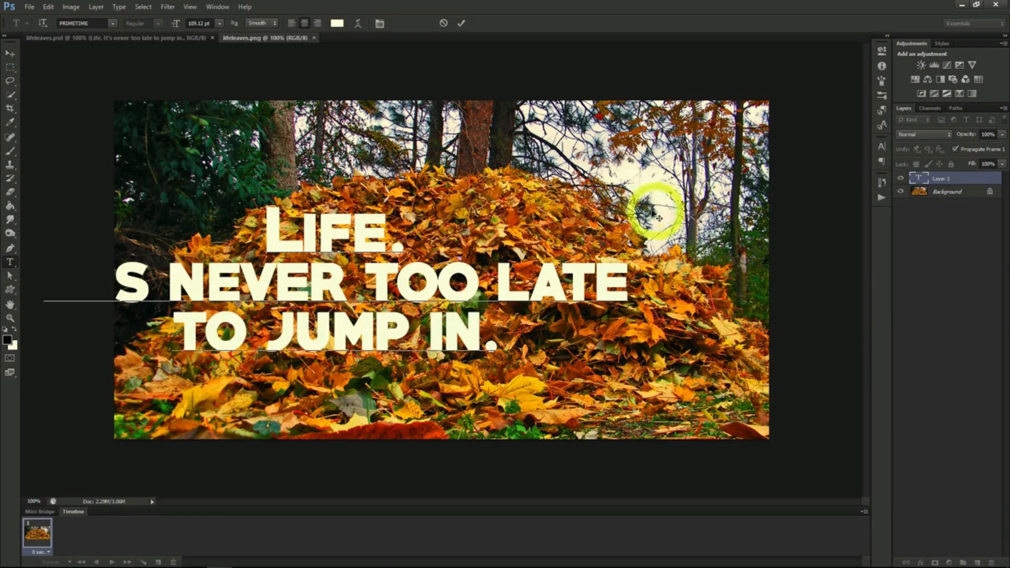
- Center the text on the leaf pile and rebreak it so the third line reads "late to jump in."
drag(656, 209, 624, 206)
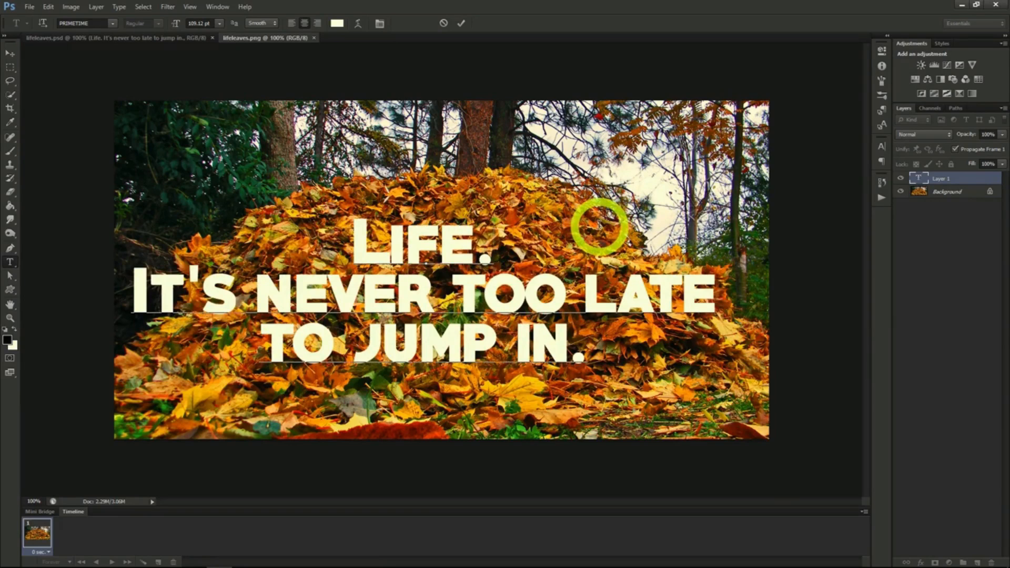
click(582, 288)
key(Return)
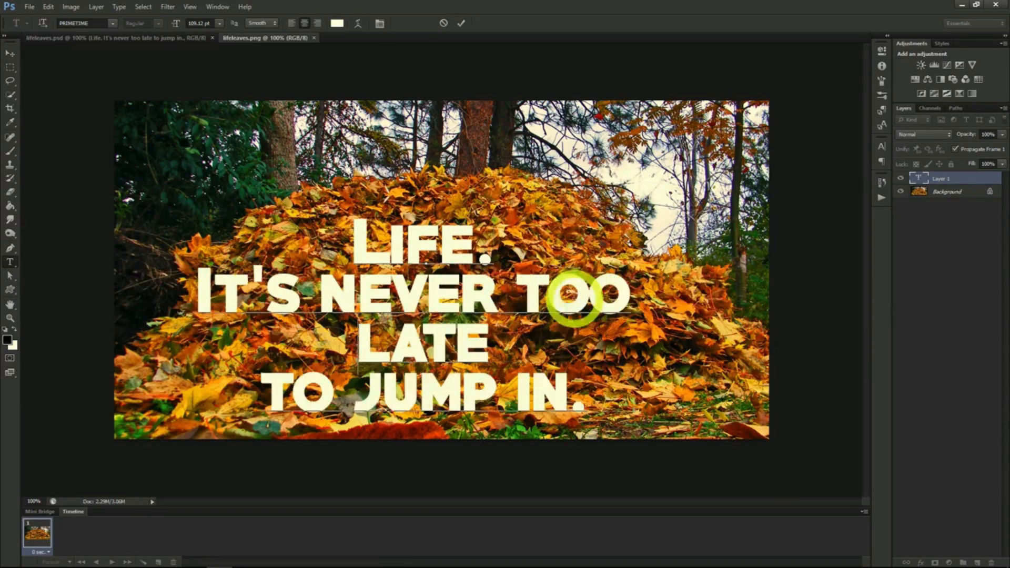
click(515, 340)
key(Delete)
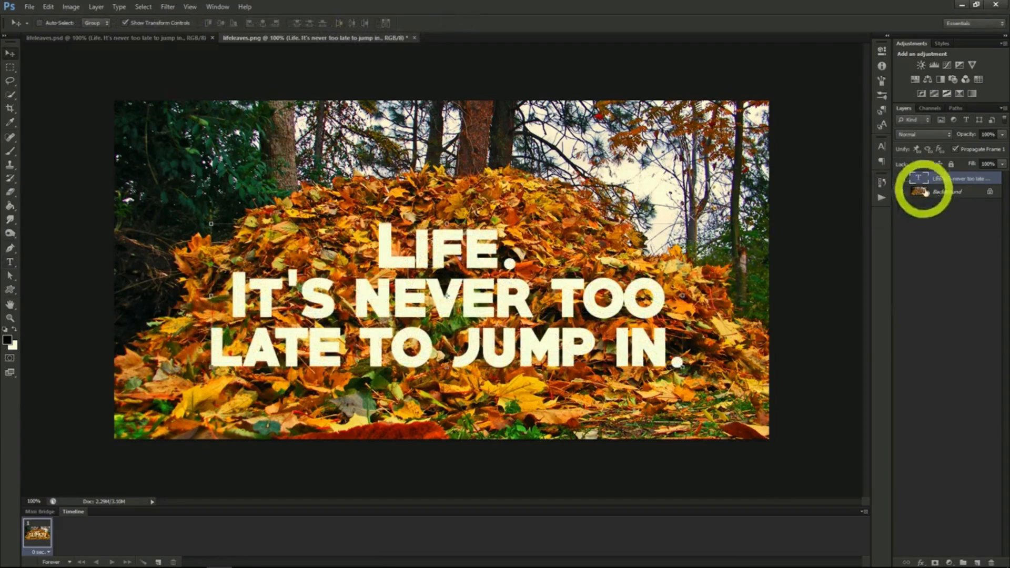
- Duplicate the Background layer as "Background copy" above the text layer and set the copy's opacity to 45%
click(926, 193)
right_click(942, 193)
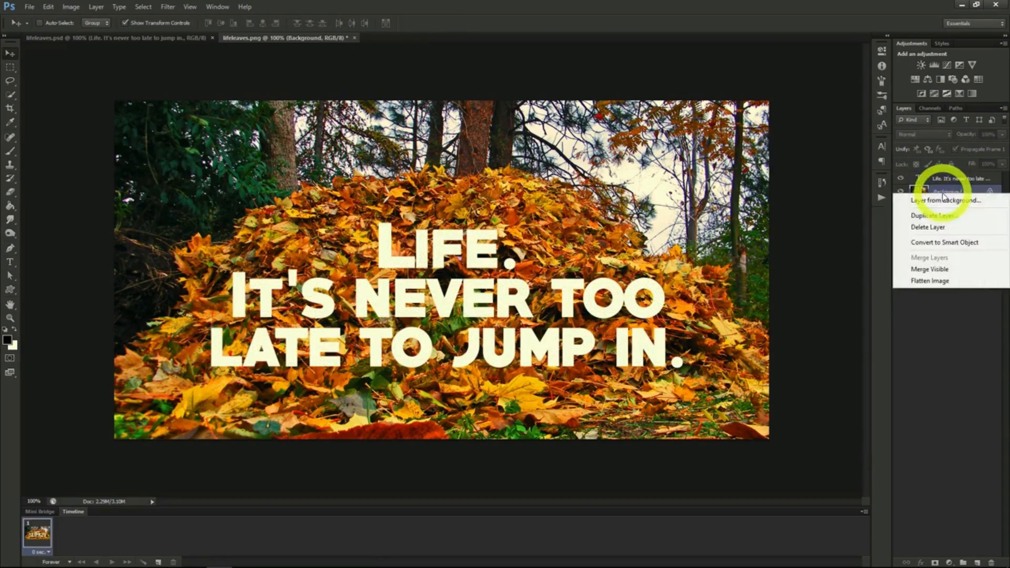
click(933, 216)
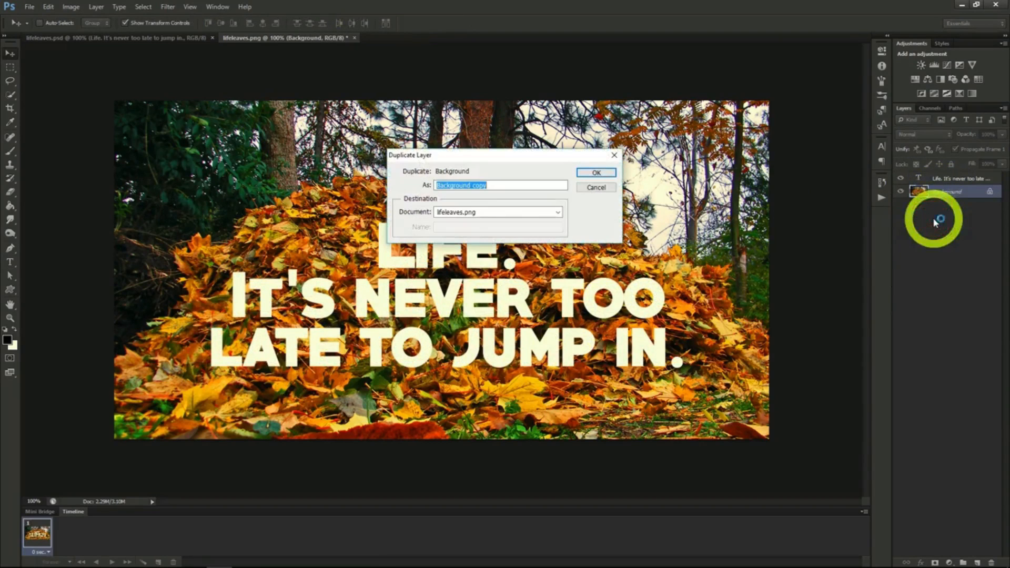
click(596, 172)
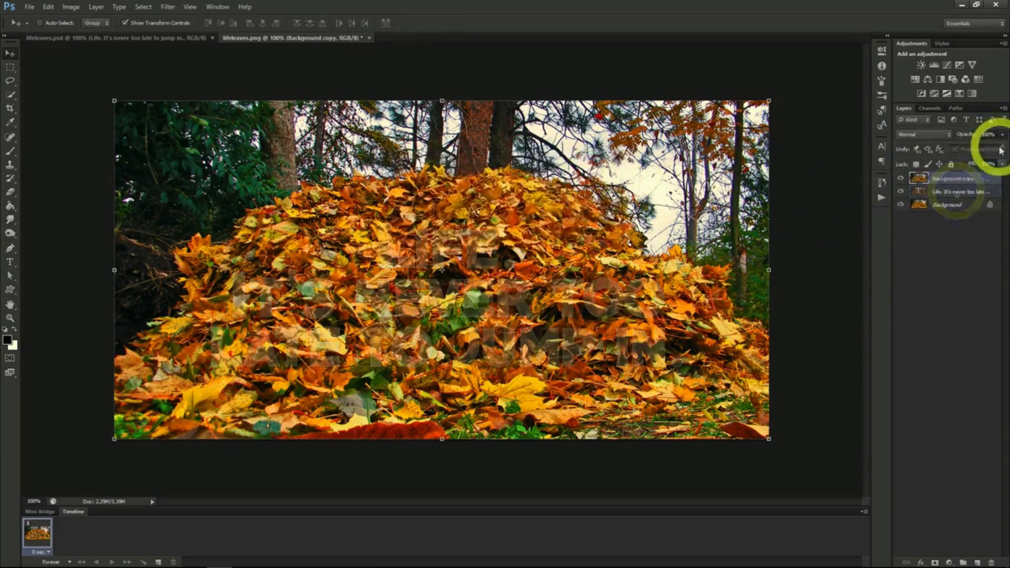
drag(1001, 151, 972, 146)
click(957, 182)
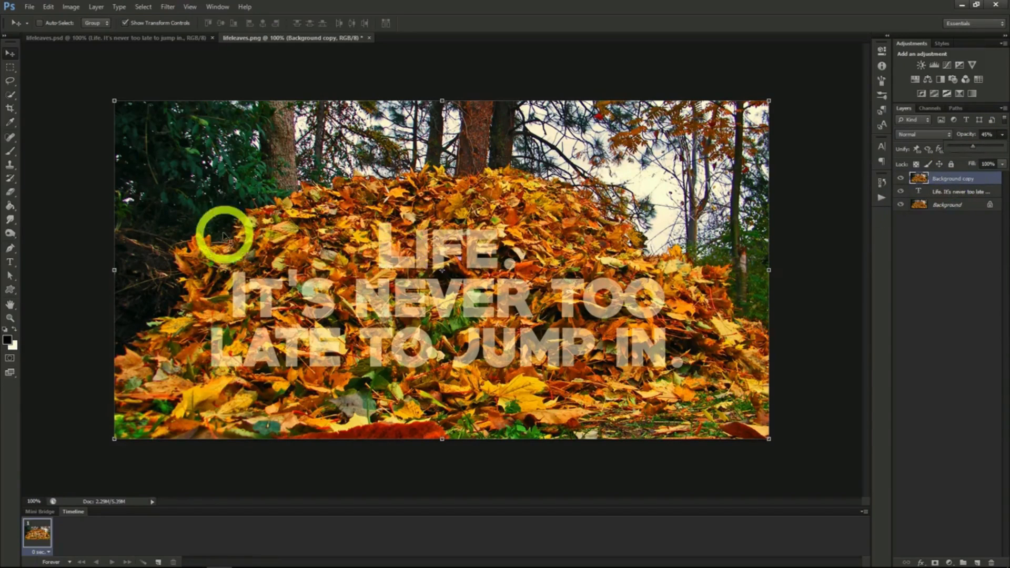
- Use the Quick Selection tool on the Background copy layer to select leaves overlapping the letters
click(10, 94)
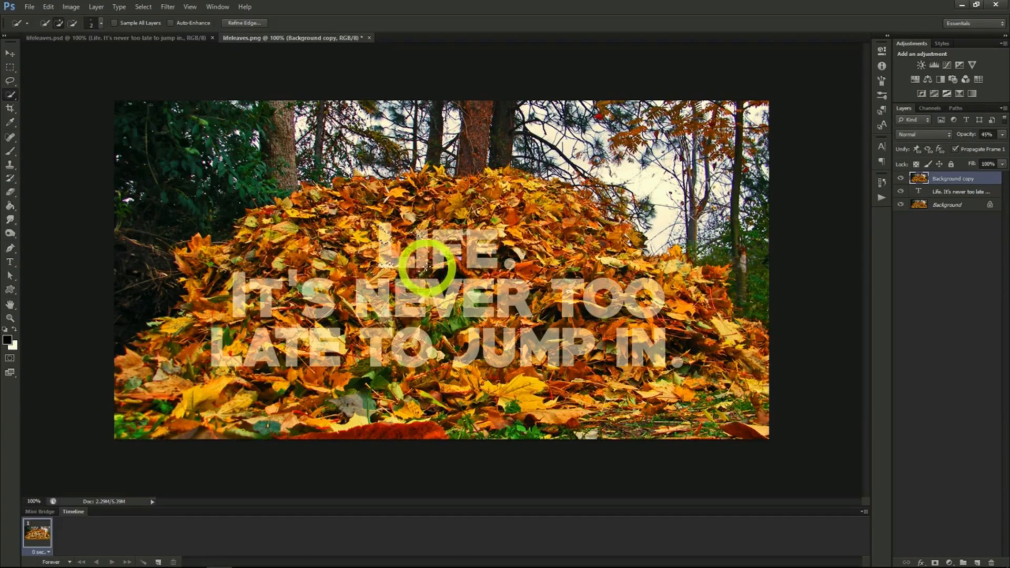
click(582, 272)
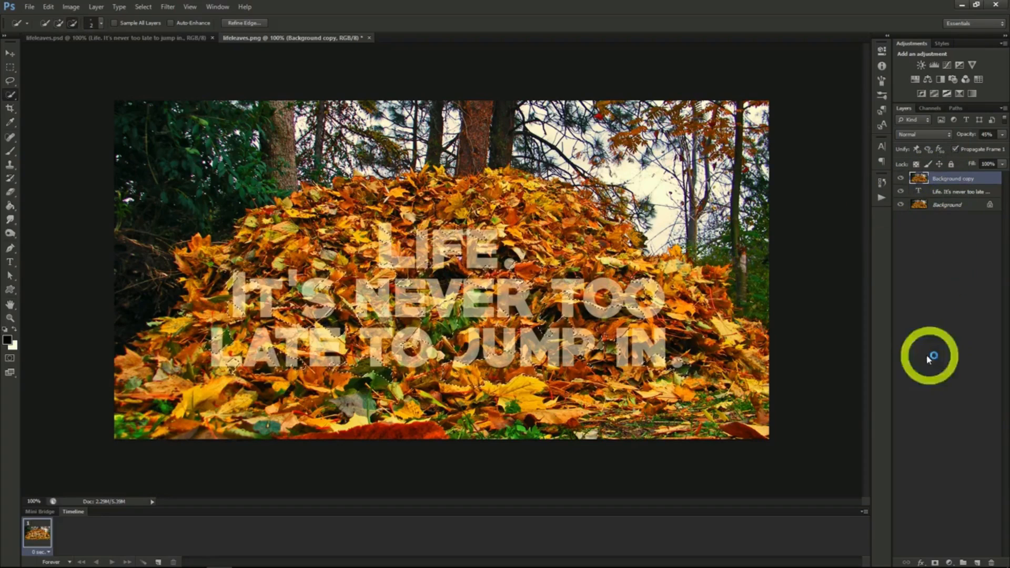
- Mask the Background copy layer with the leaf selection and restore the layer's opacity to 100%
click(934, 562)
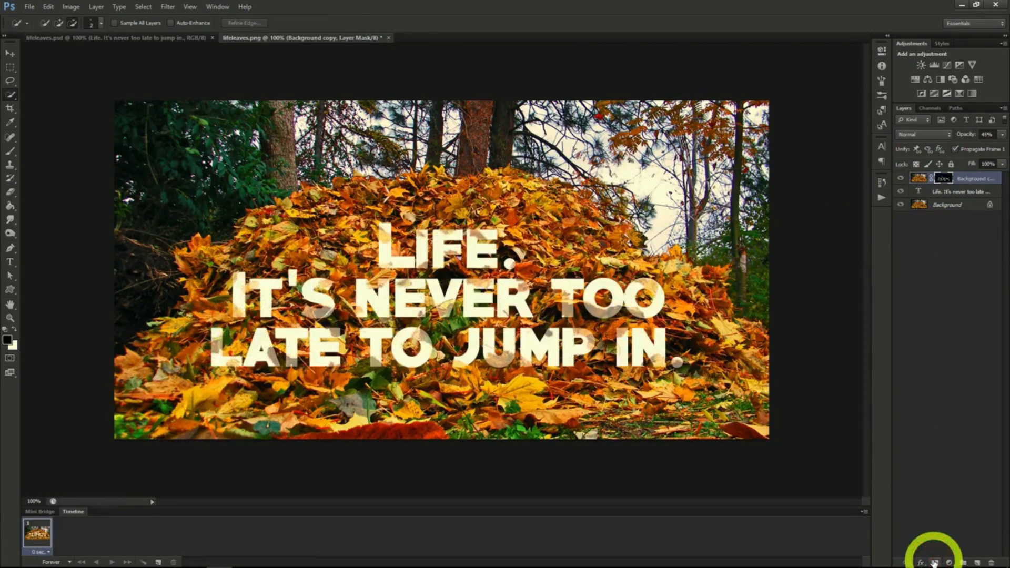
click(1002, 135)
drag(988, 152, 1003, 152)
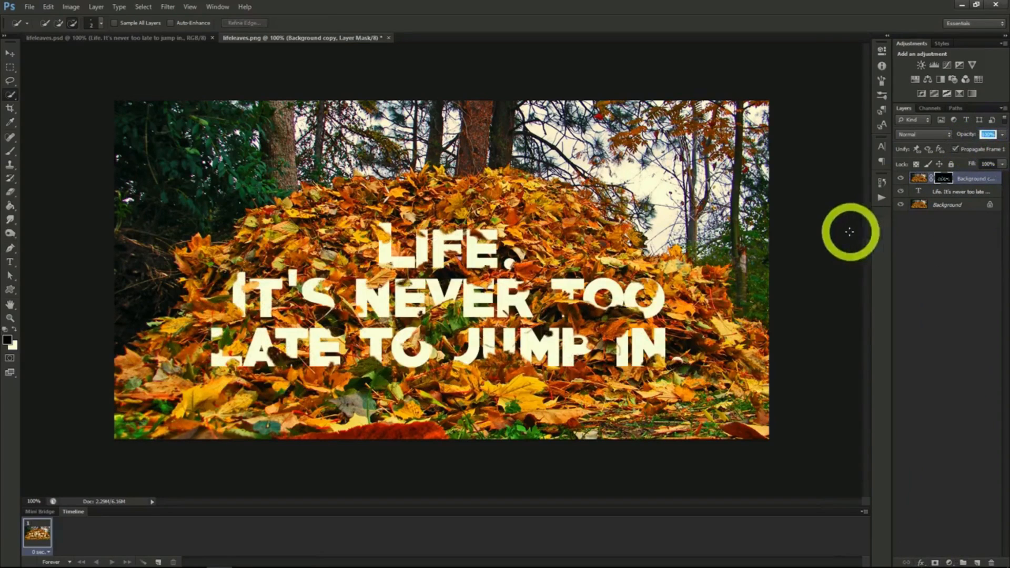
- Add a Drop Shadow layer style to the masked Background copy layer
right_click(956, 183)
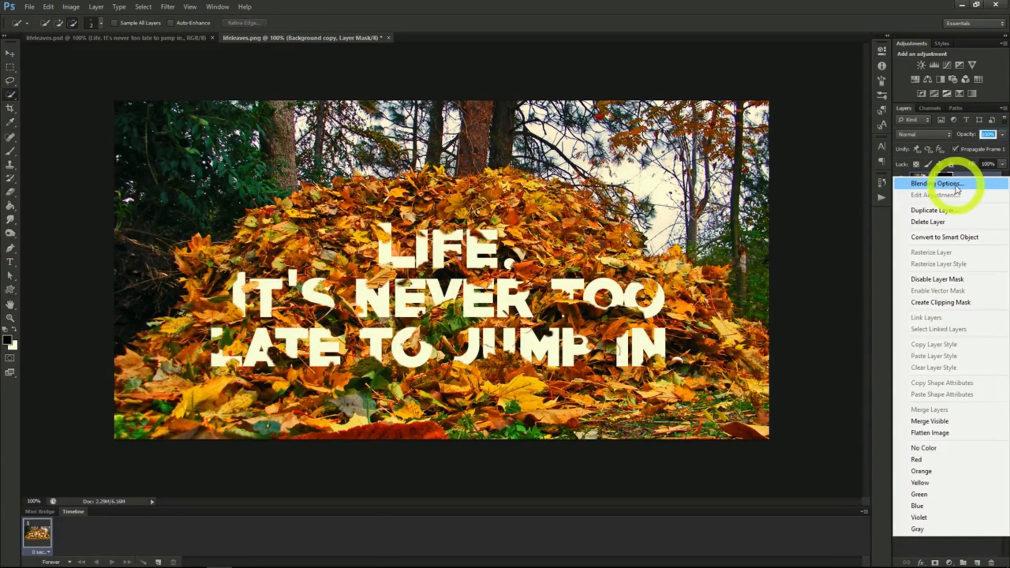
click(957, 185)
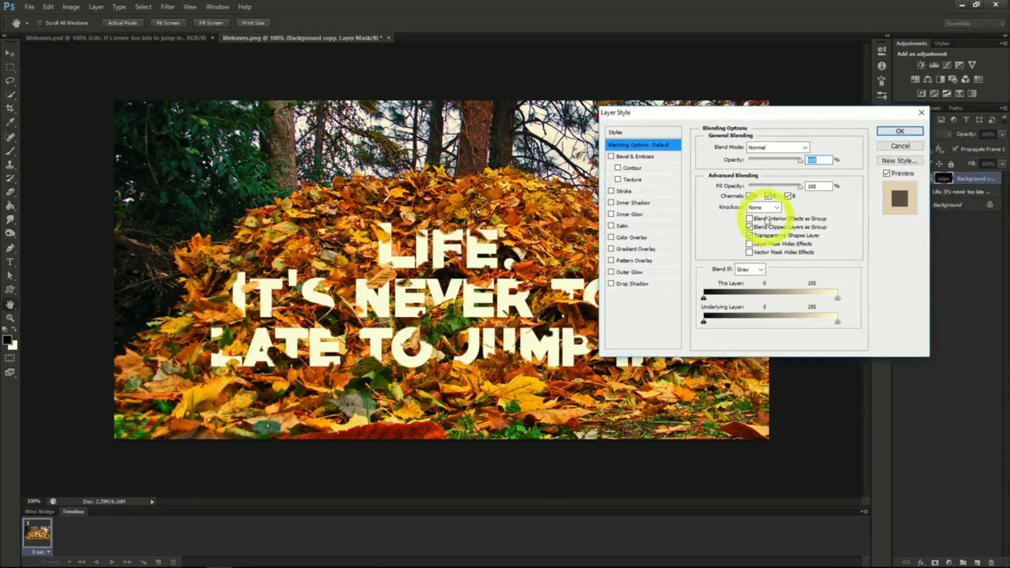
click(611, 284)
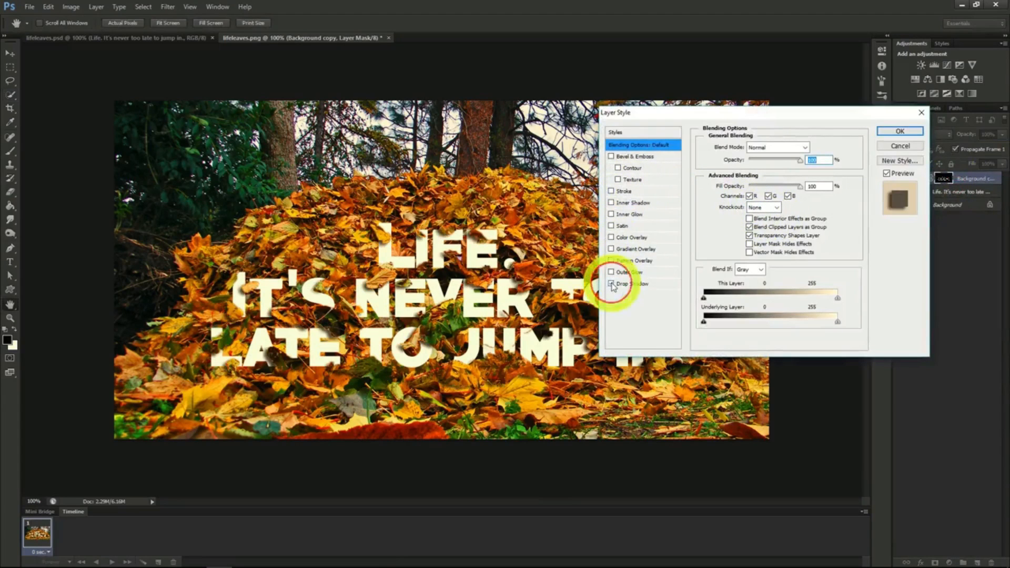
click(900, 131)
- Apply a Pattern Overlay with a grey-brown stone-like texture to the text layer, lowering the overlay's opacity to about 20%
click(949, 212)
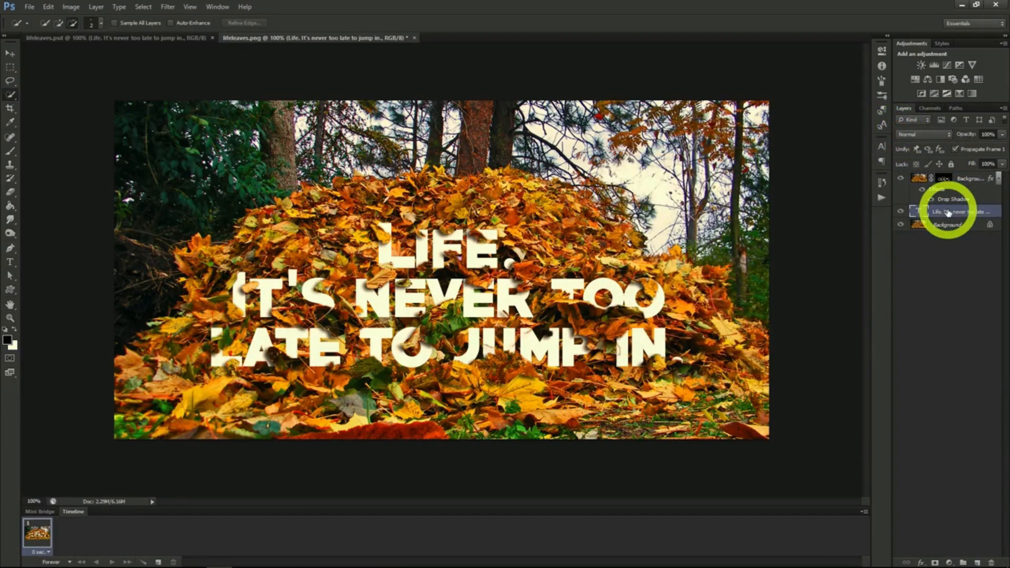
right_click(949, 212)
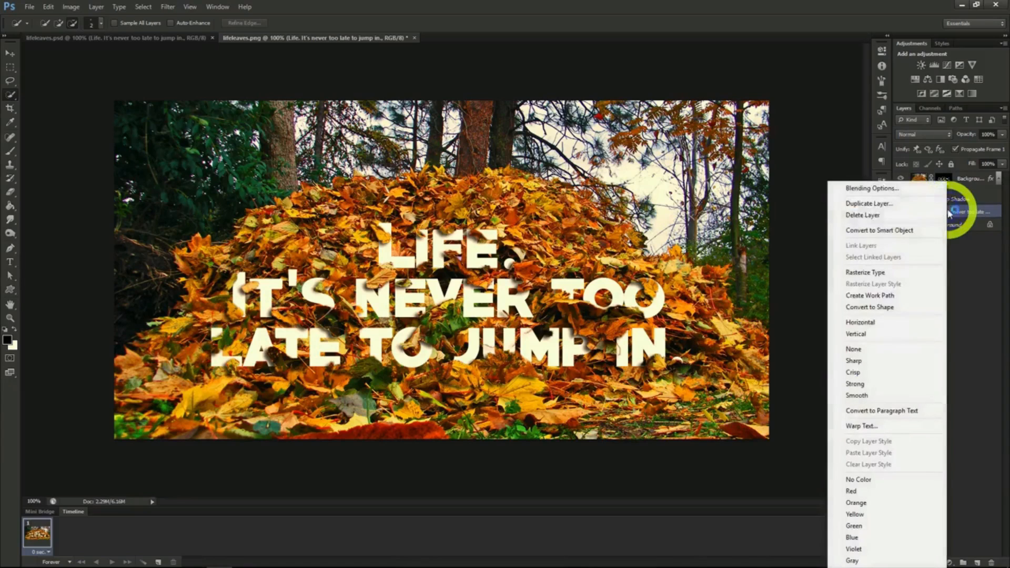
click(883, 192)
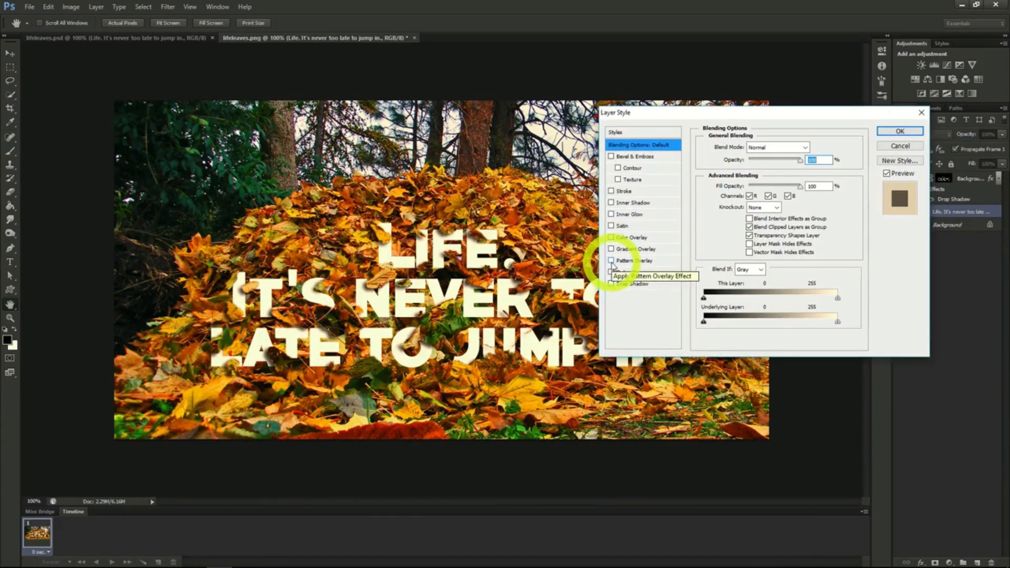
click(612, 262)
click(625, 260)
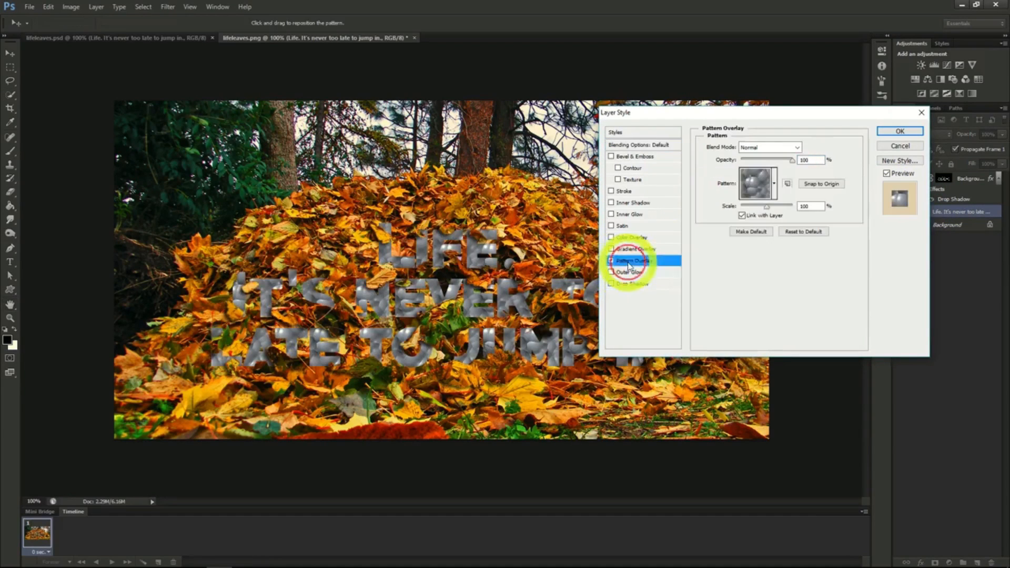
click(760, 183)
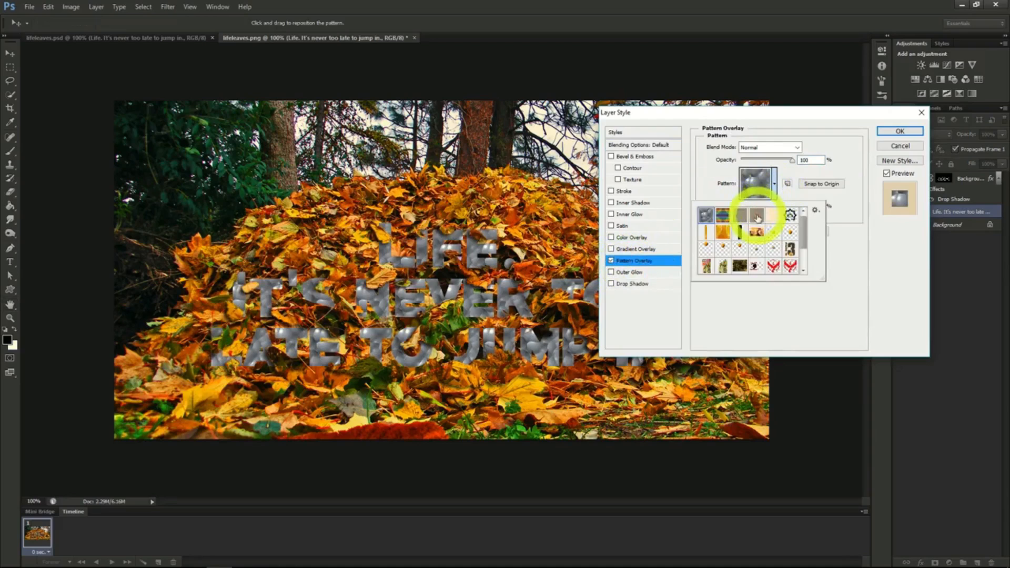
click(758, 215)
click(775, 189)
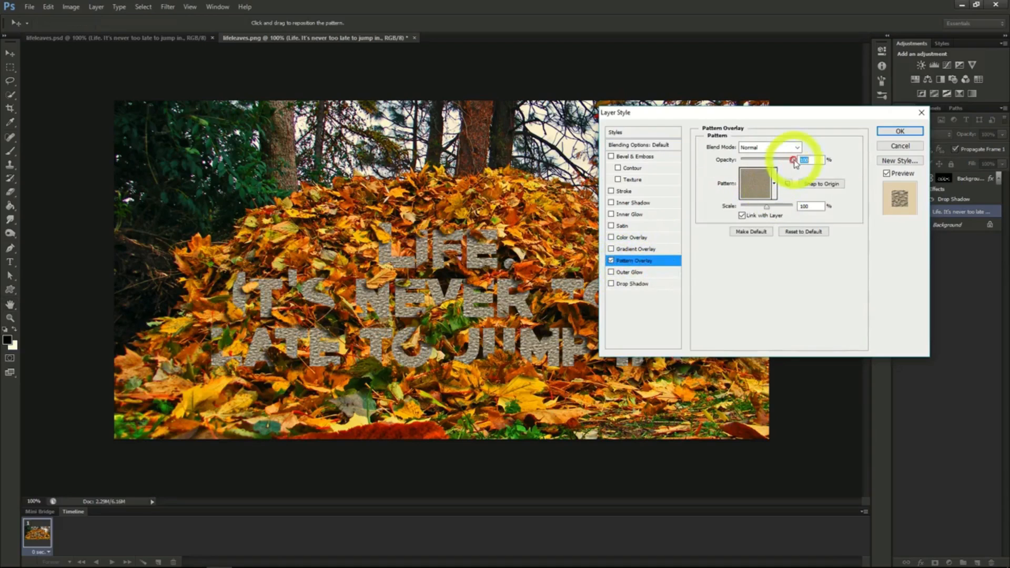
drag(793, 160, 752, 159)
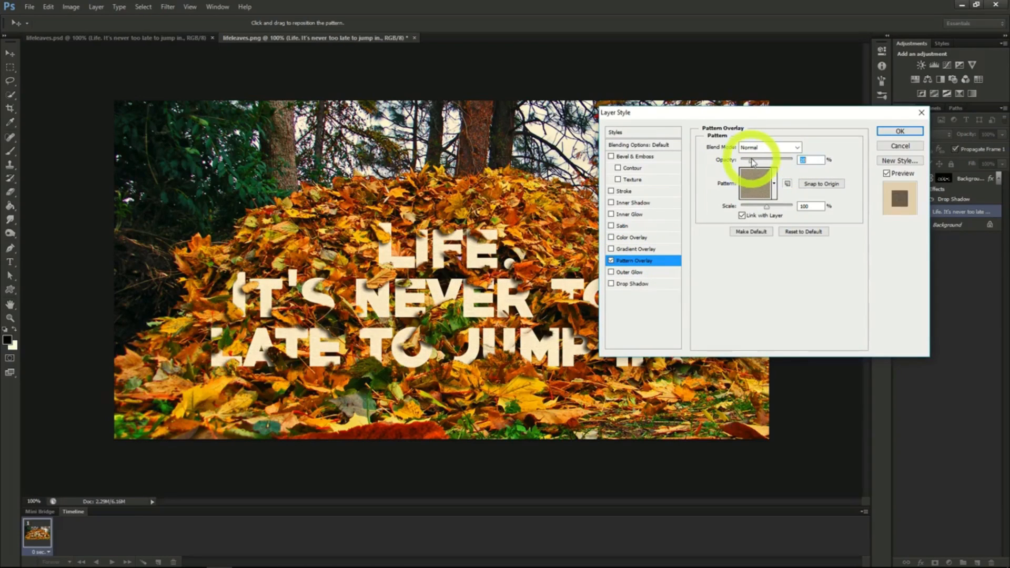
click(897, 131)
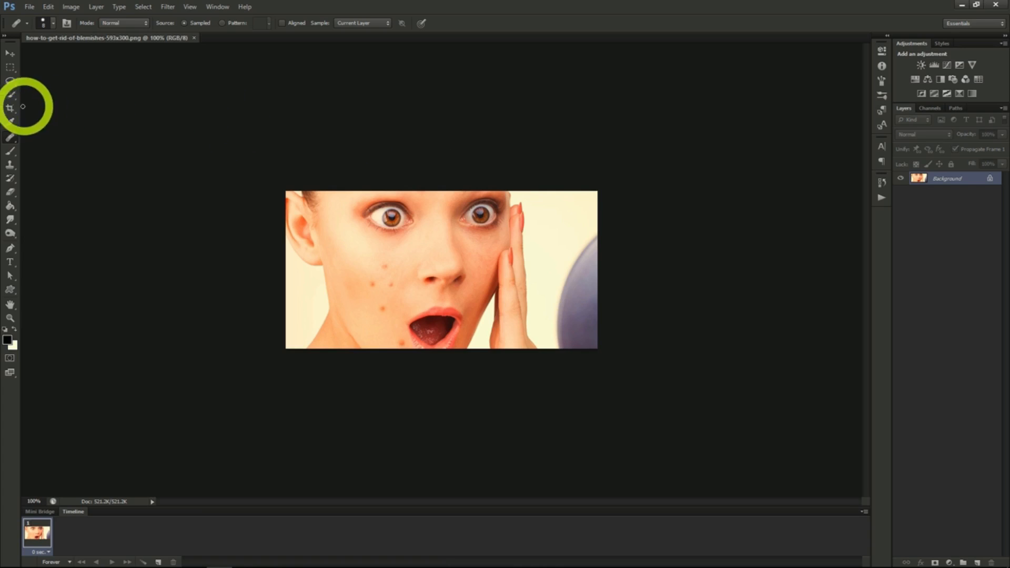
- Remove the three upper cheek blemishes with the Healing Brush at size 20, sampling clear skin beside them
click(7, 124)
click(10, 138)
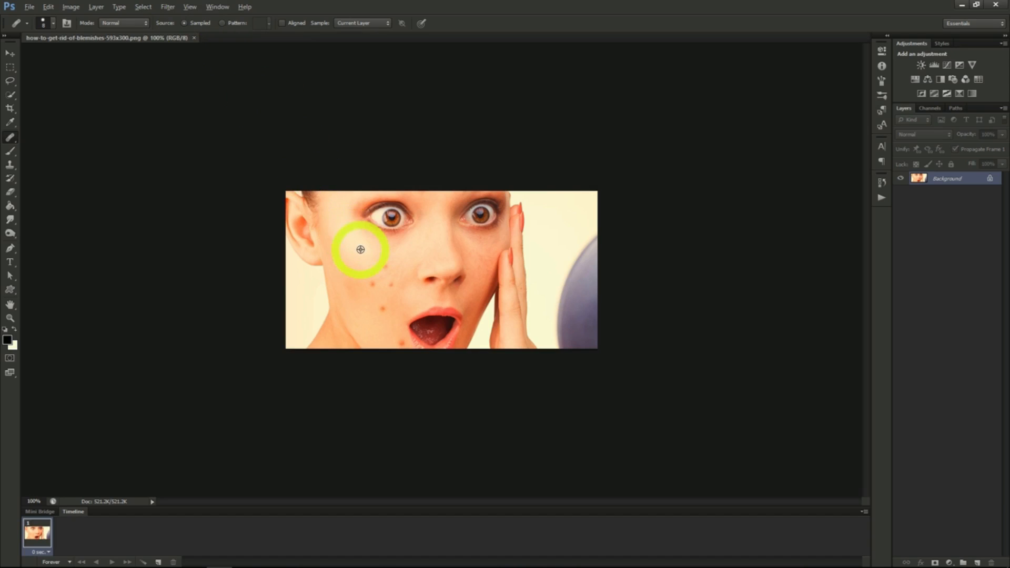
alt+click(394, 261)
click(386, 266)
key(])
click(387, 266)
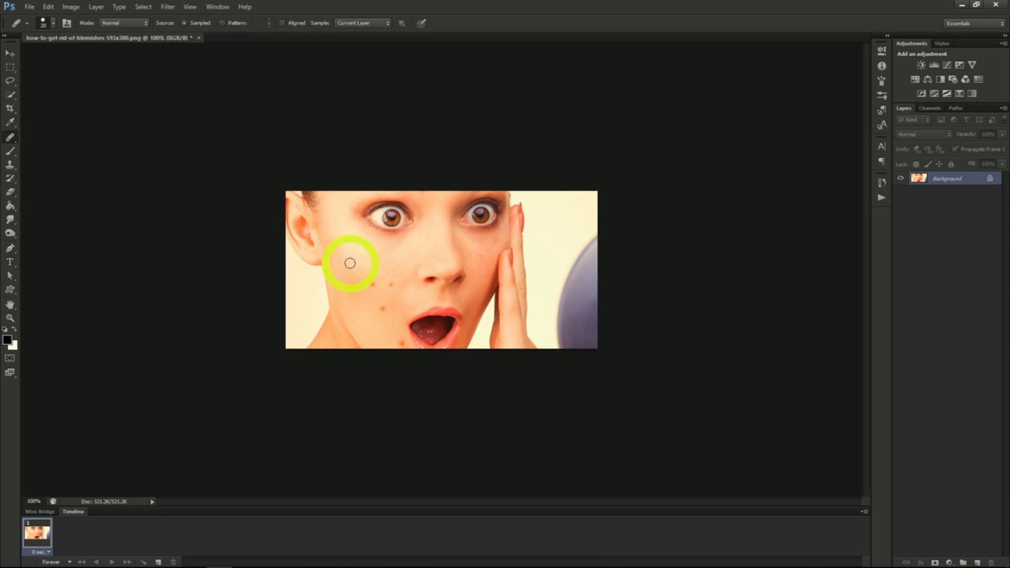
click(372, 285)
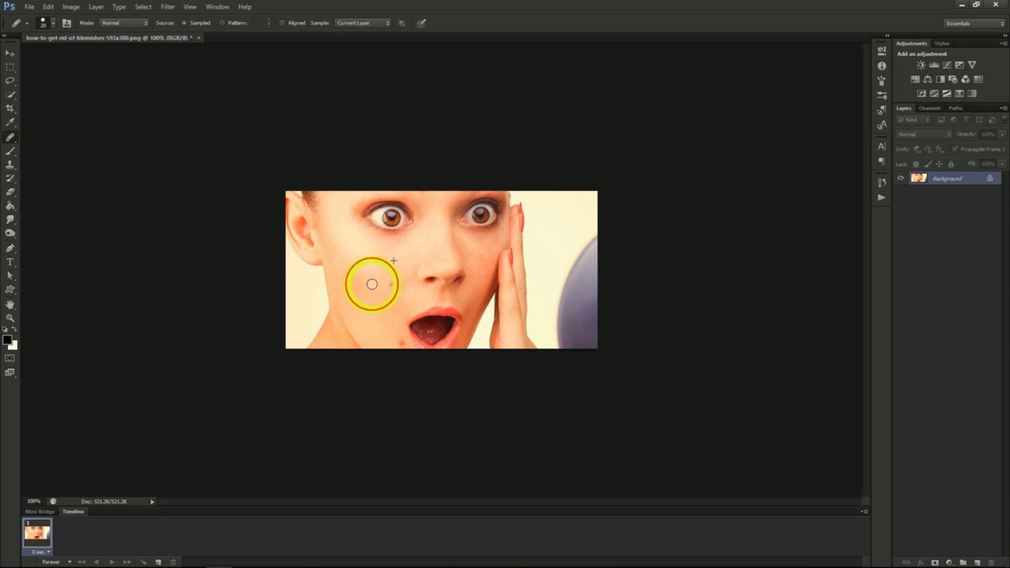
click(389, 285)
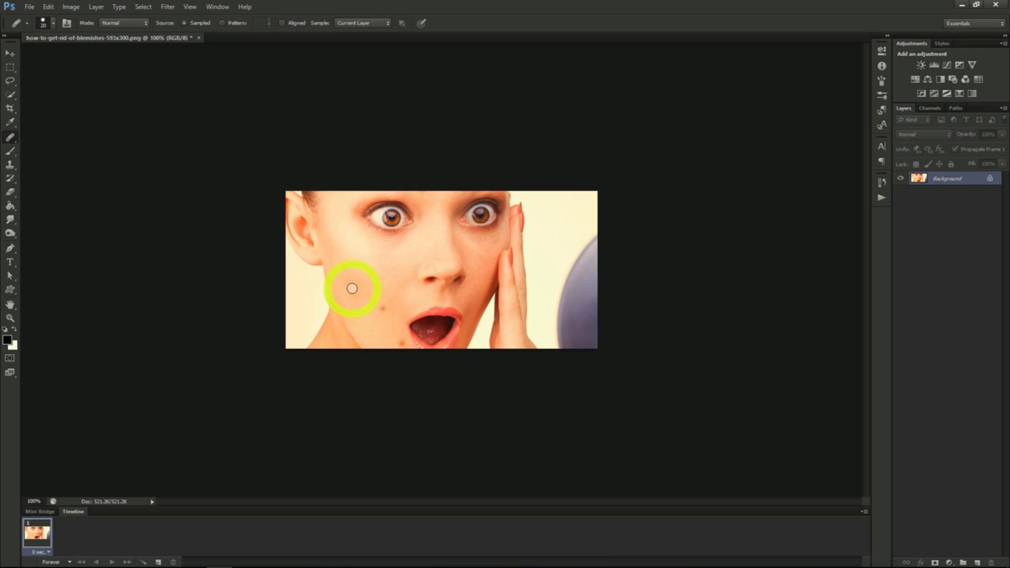
- Remove the blemishes on the lower cheek and chin using the Spot Healing Brush with Proximity Match
click(9, 139)
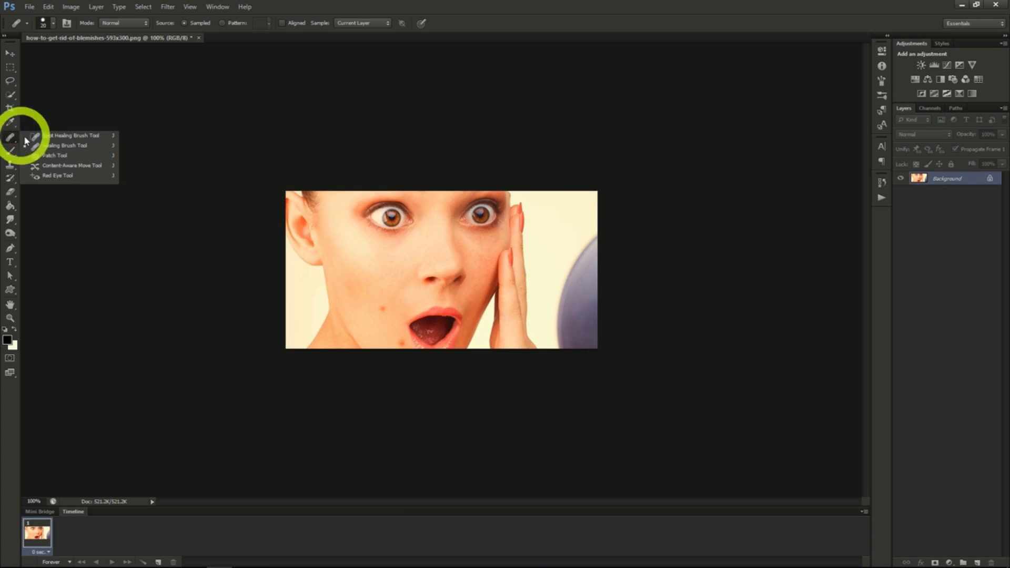
click(53, 137)
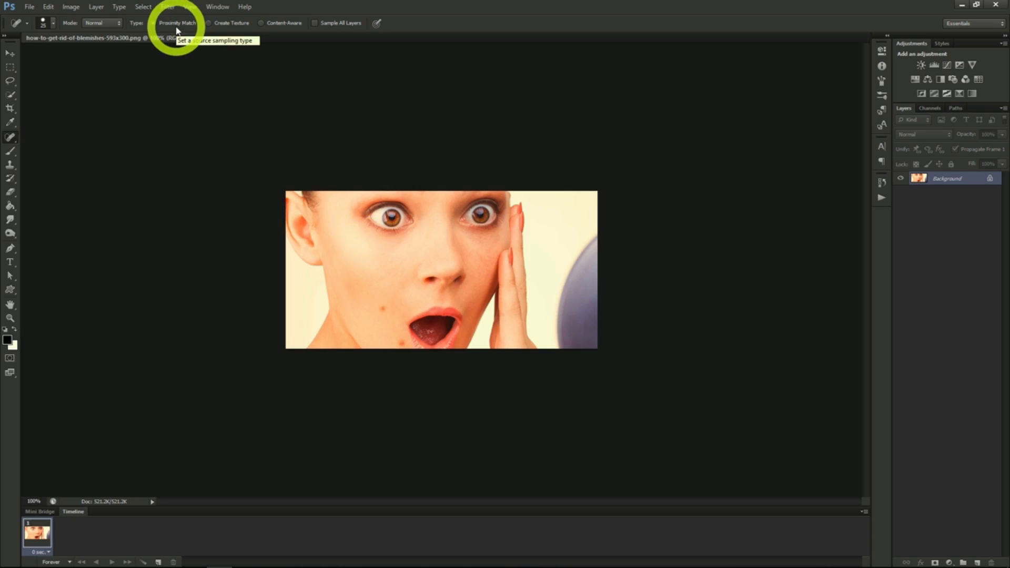
click(384, 309)
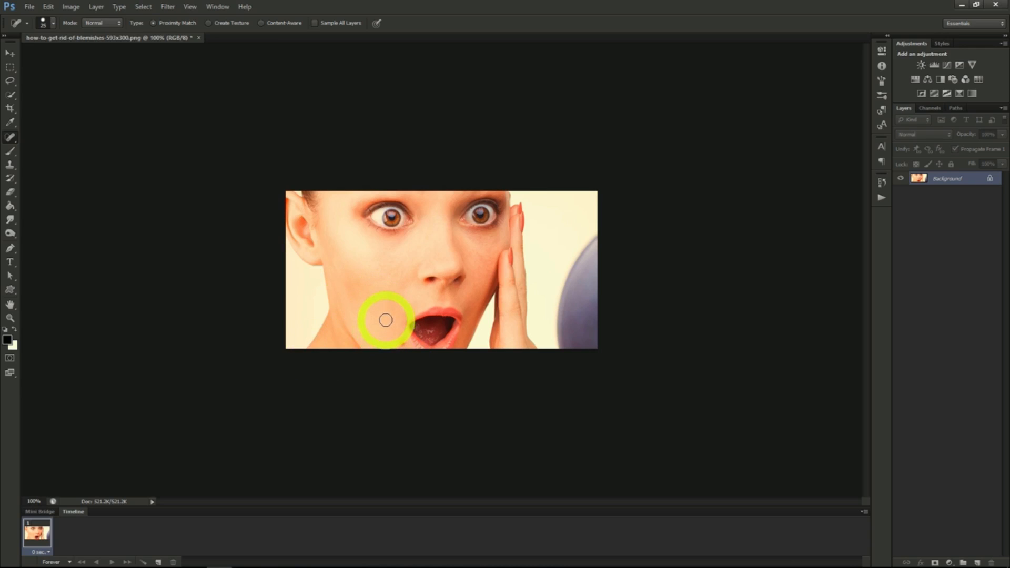
click(402, 343)
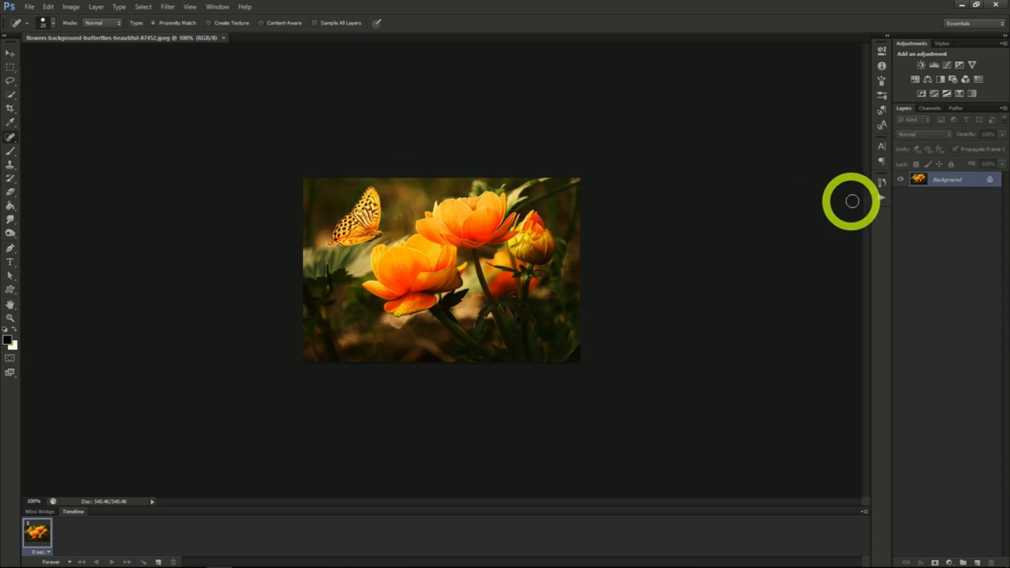
- Convert the flower photo's Background layer to a Smart Object and apply the Stained Glass filter with cell size 2 and light intensity 2
right_click(940, 187)
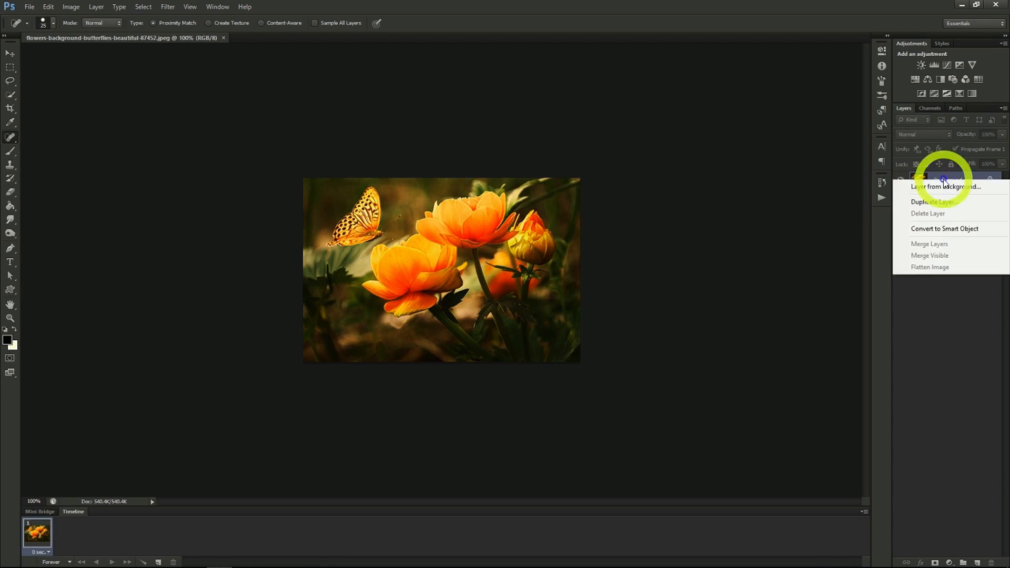
click(942, 233)
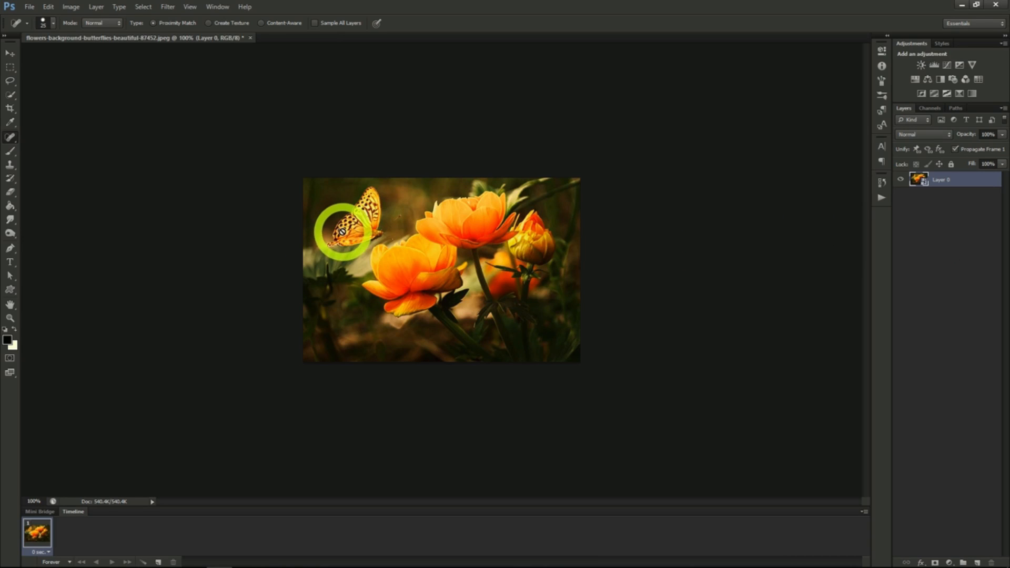
click(168, 8)
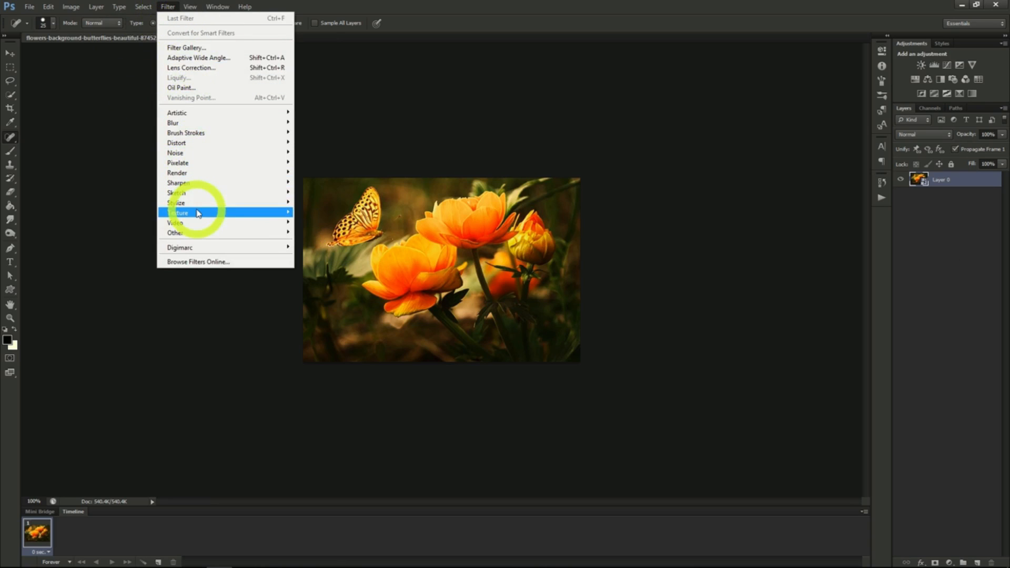
mouse_move(192, 213)
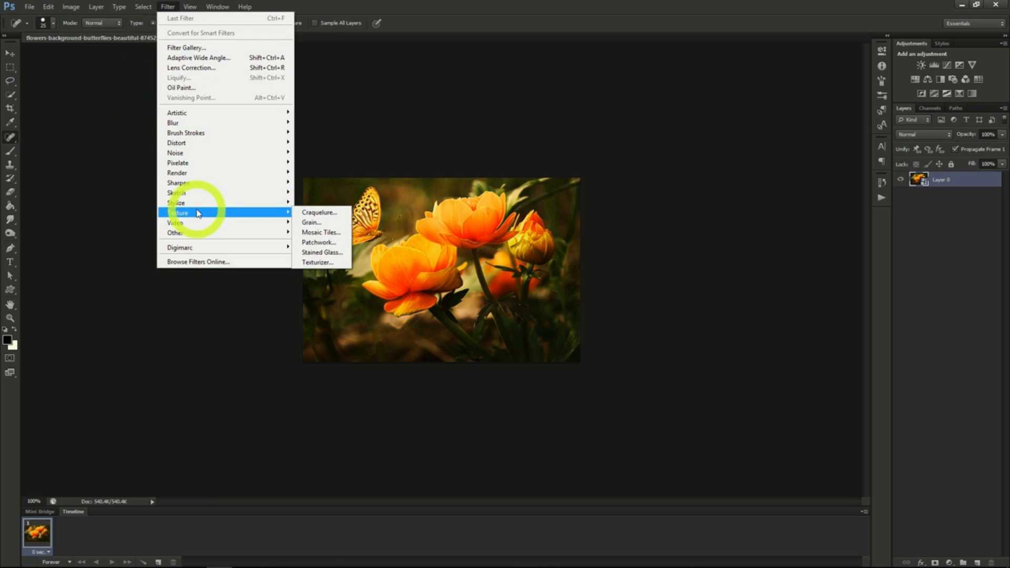
click(322, 252)
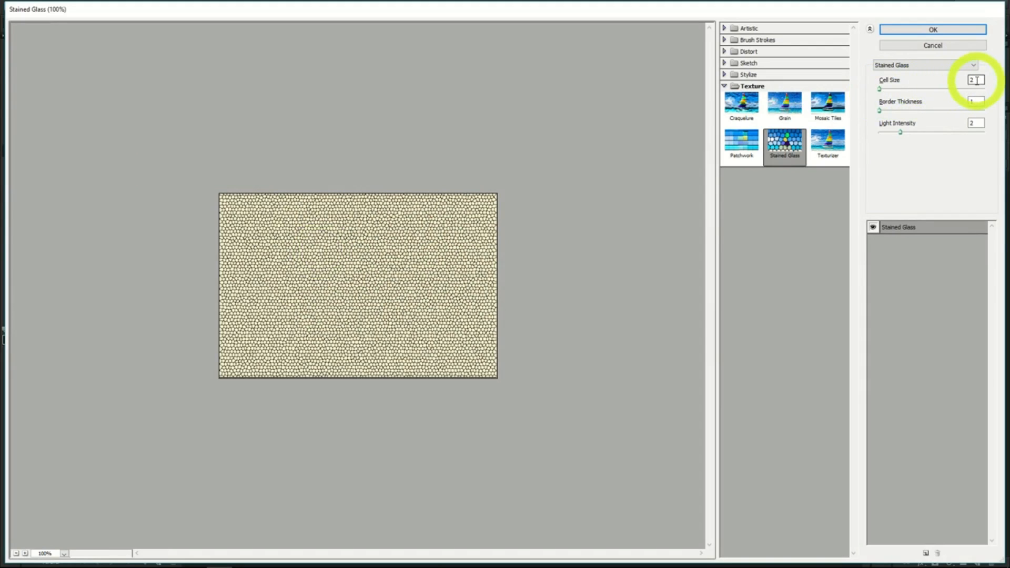
click(933, 29)
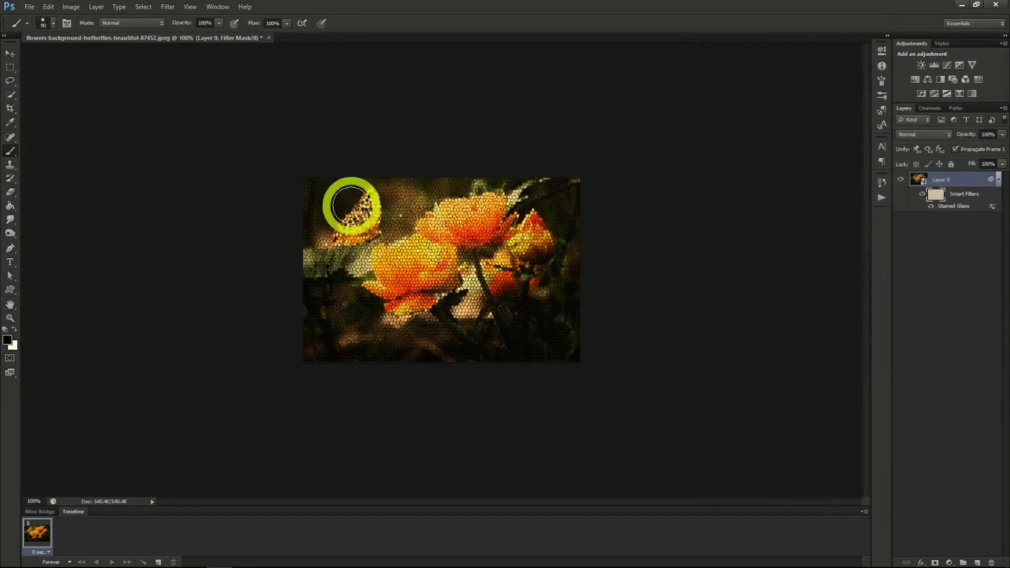
- Hide the Stained Glass effect on the butterfly by filling its selection black on the filter mask, and paint white around its edge
mouse_move(351, 206)
mouse_down()
mouse_move(408, 240)
mouse_move(359, 230)
mouse_up()
click(916, 181)
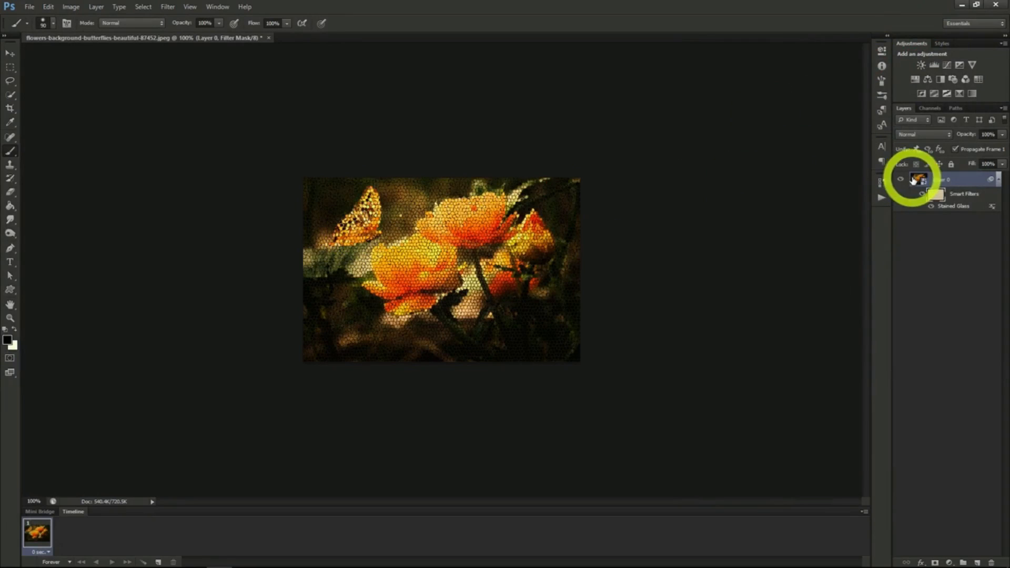
click(10, 95)
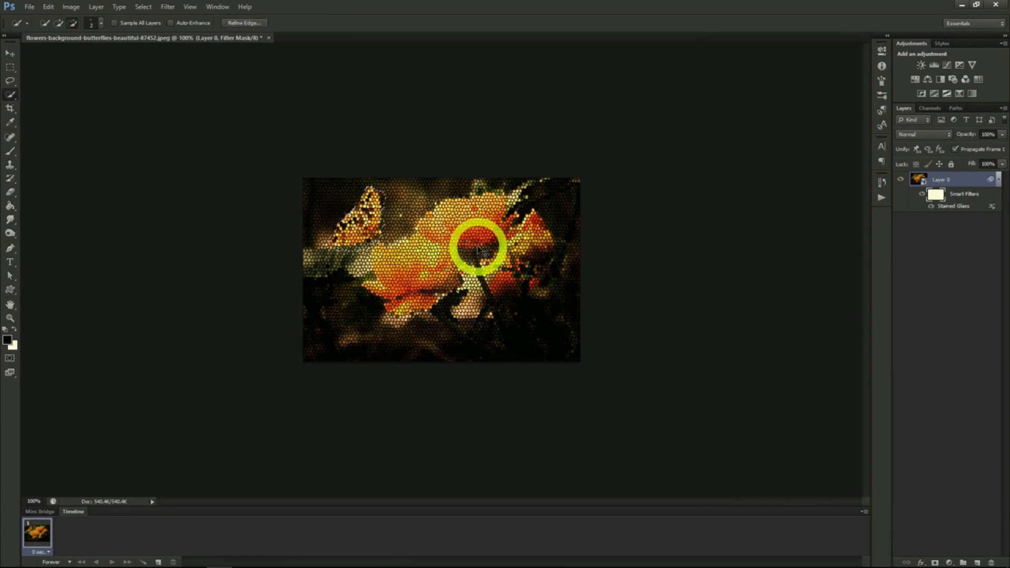
key(alt+BackSpace)
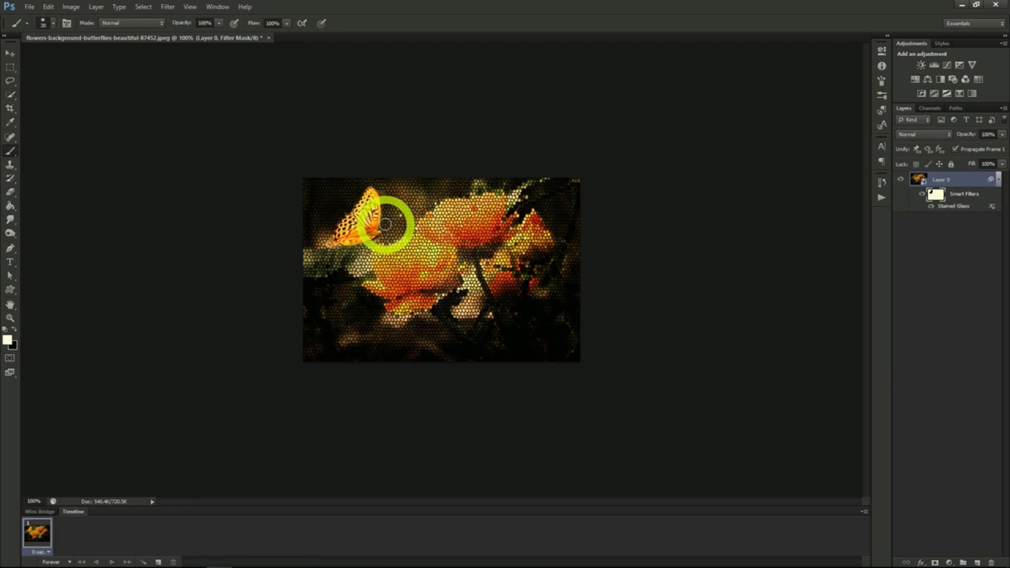
mouse_move(388, 211)
mouse_down()
mouse_move(379, 184)
mouse_move(330, 204)
mouse_move(323, 232)
mouse_up()
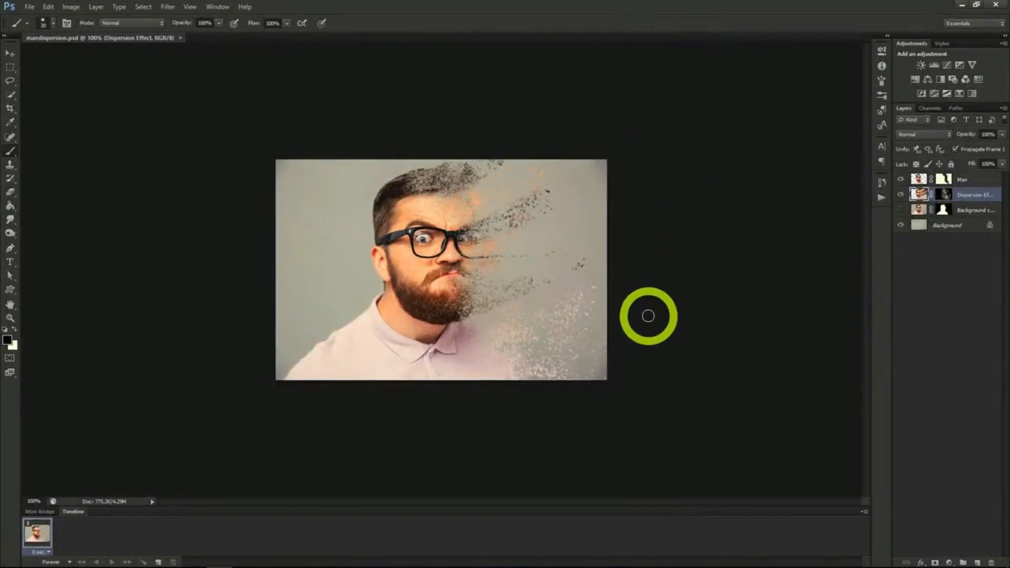
scroll(648, 315, up, 2)
scroll(653, 312, up, 1)
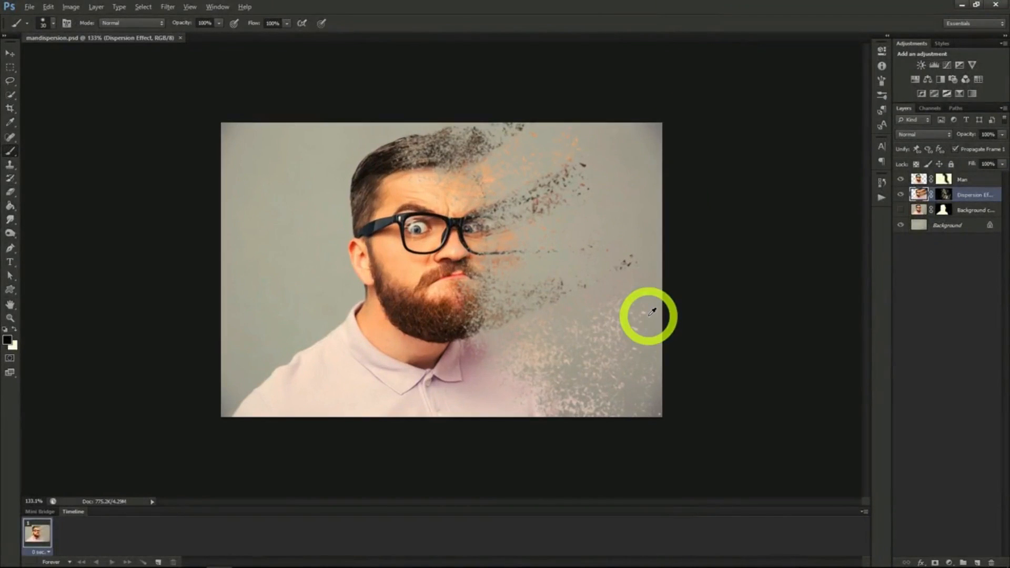
key(alt)
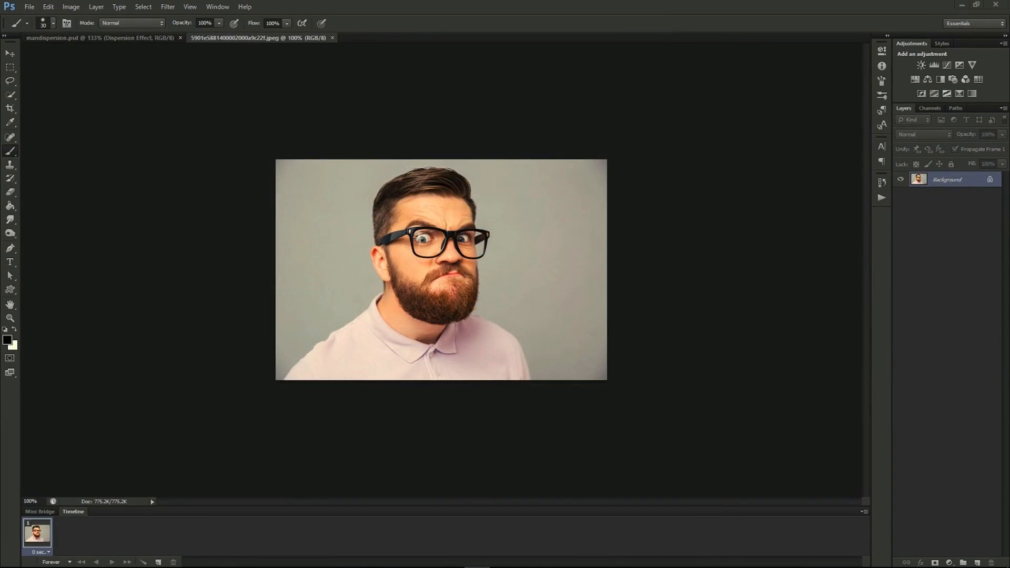
- Duplicate the man photo's Background layer as "Background copy"
right_click(941, 181)
click(935, 205)
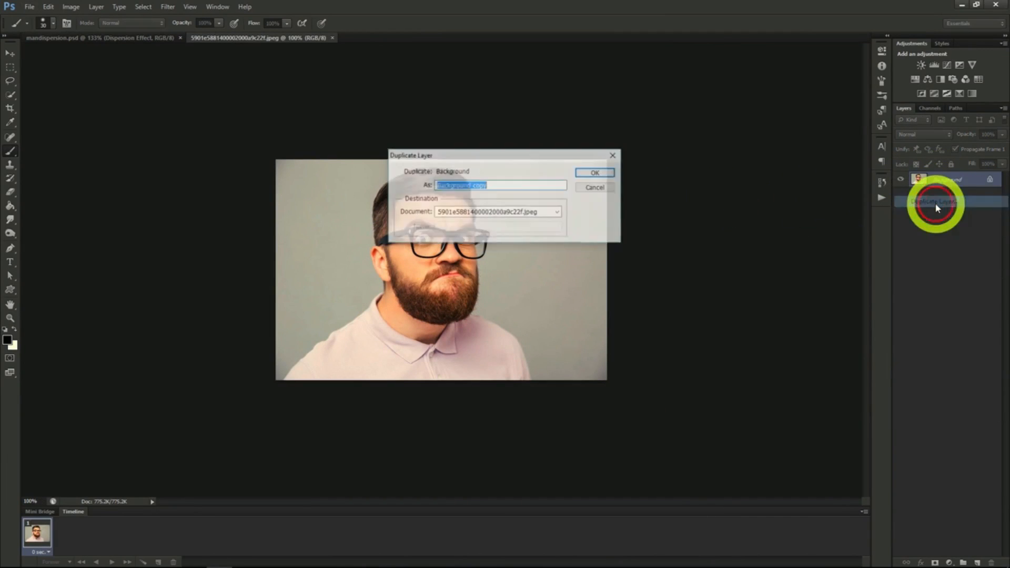
click(596, 174)
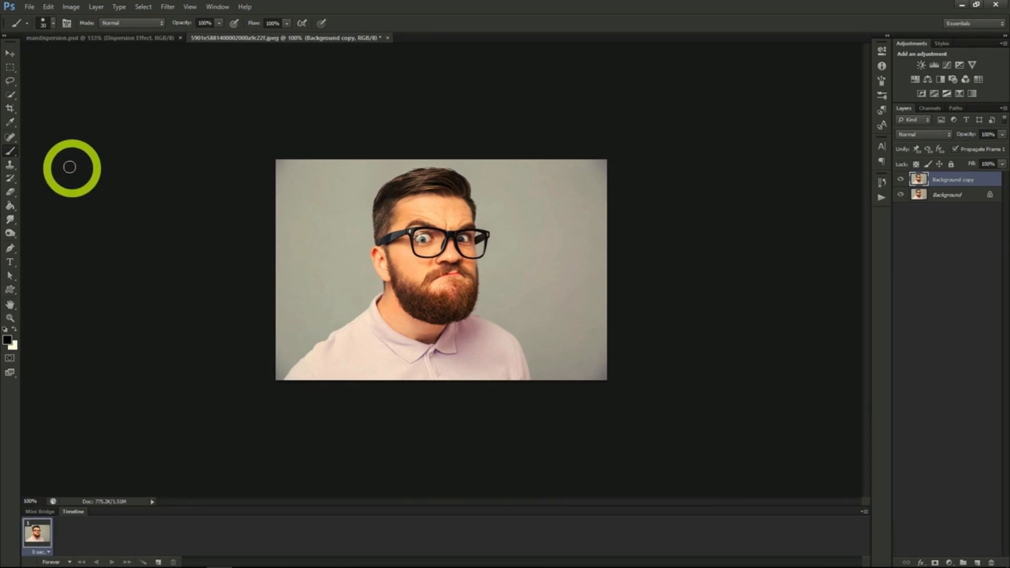
- Select loosely around the man on the Background layer with the Lasso tool and fill the selection with Content-Aware at 100% opacity
click(13, 96)
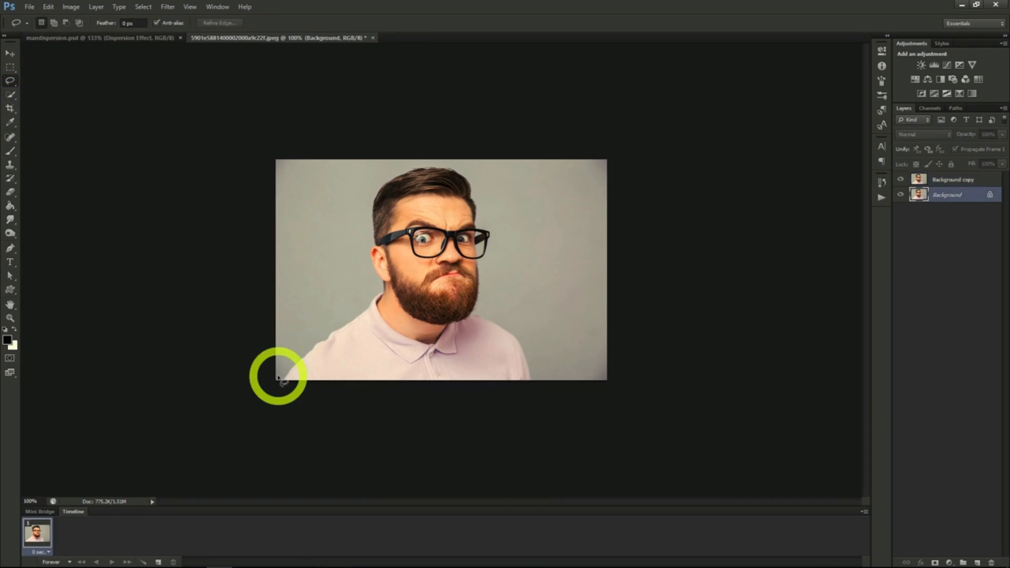
mouse_move(278, 377)
mouse_down()
mouse_move(308, 307)
mouse_move(357, 296)
mouse_move(361, 217)
mouse_move(383, 170)
mouse_move(469, 166)
mouse_move(497, 228)
mouse_move(503, 306)
mouse_move(534, 356)
mouse_move(534, 382)
mouse_move(458, 397)
mouse_move(283, 392)
mouse_move(281, 367)
mouse_up()
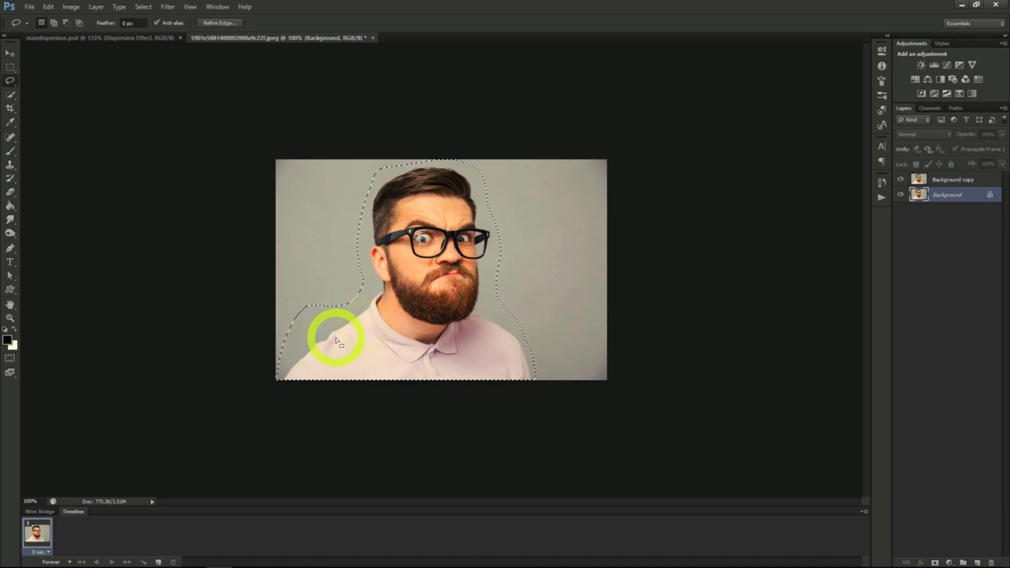
right_click(369, 324)
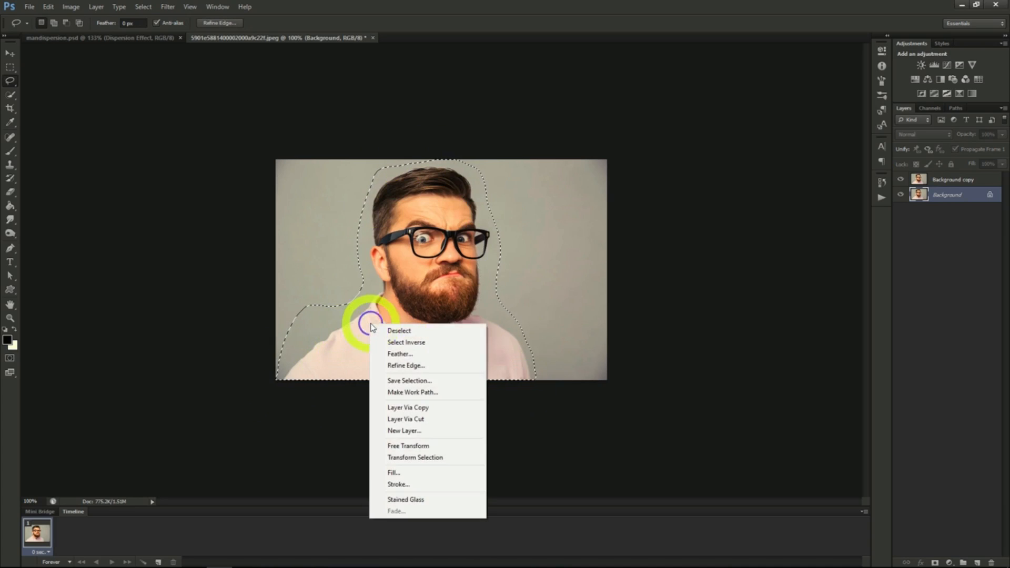
click(412, 477)
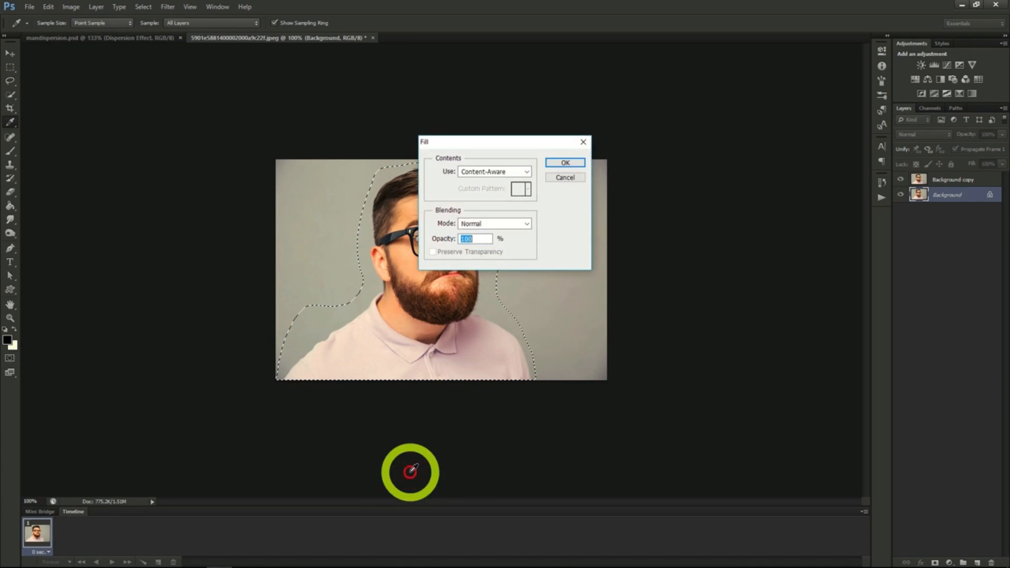
click(564, 162)
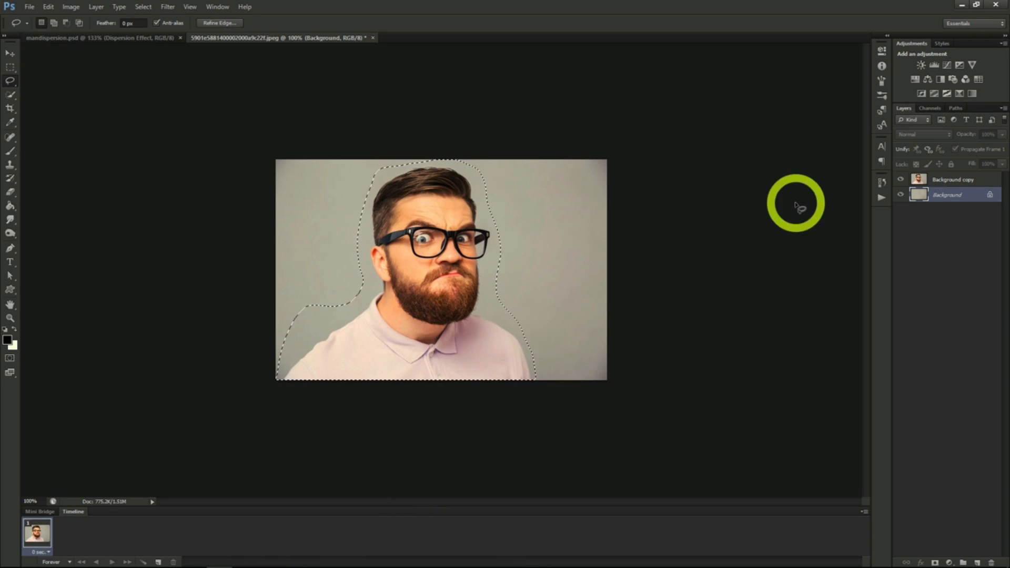
- Clear the lasso selection and select the man's head, beard and shirt on the Background copy layer with the Quick Selection tool
click(951, 181)
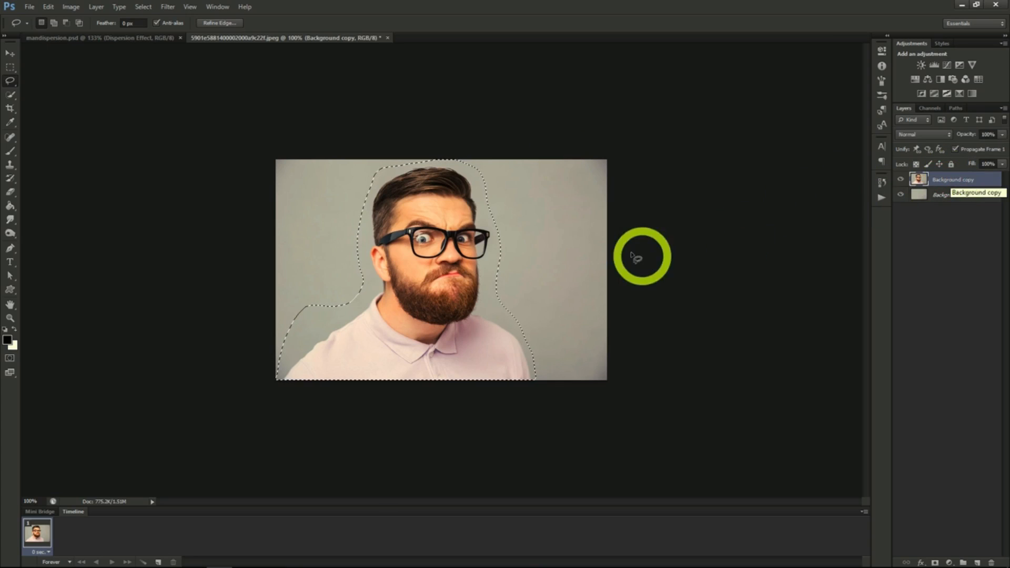
click(12, 96)
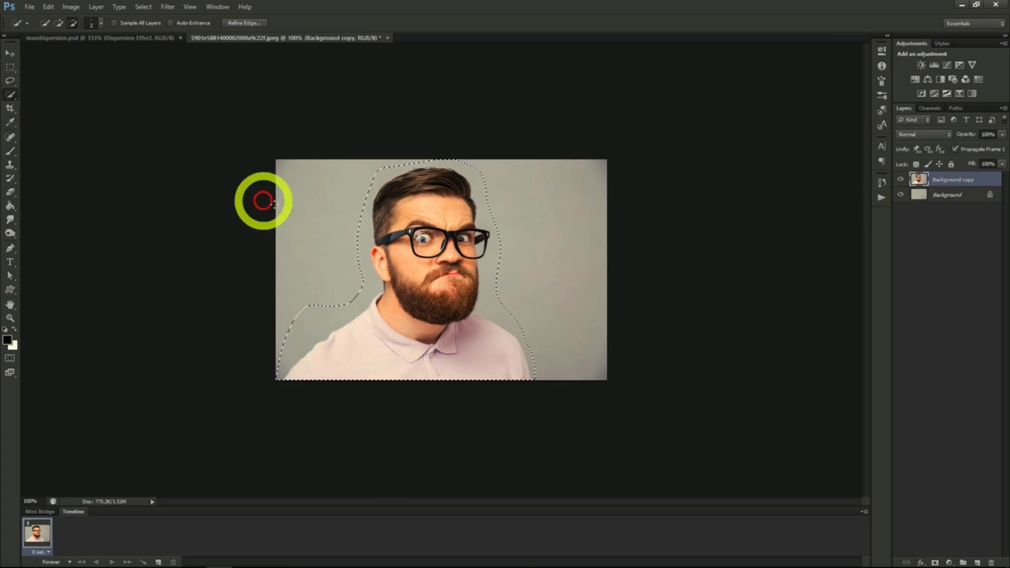
right_click(324, 226)
click(336, 233)
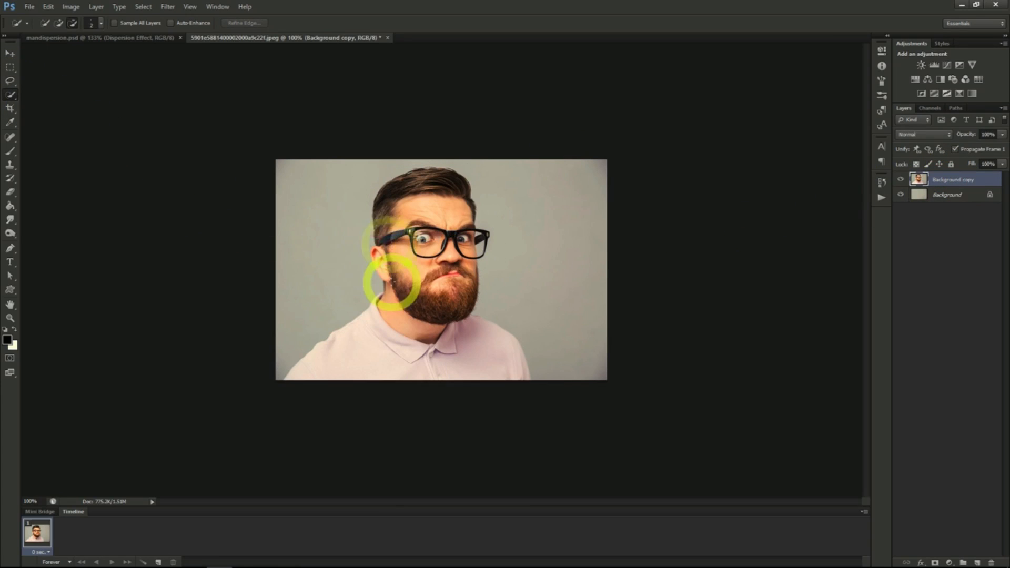
mouse_move(388, 280)
mouse_down()
mouse_move(383, 197)
mouse_move(449, 173)
mouse_move(474, 249)
mouse_move(464, 314)
mouse_move(437, 276)
mouse_move(432, 240)
mouse_move(410, 242)
mouse_move(416, 278)
mouse_up()
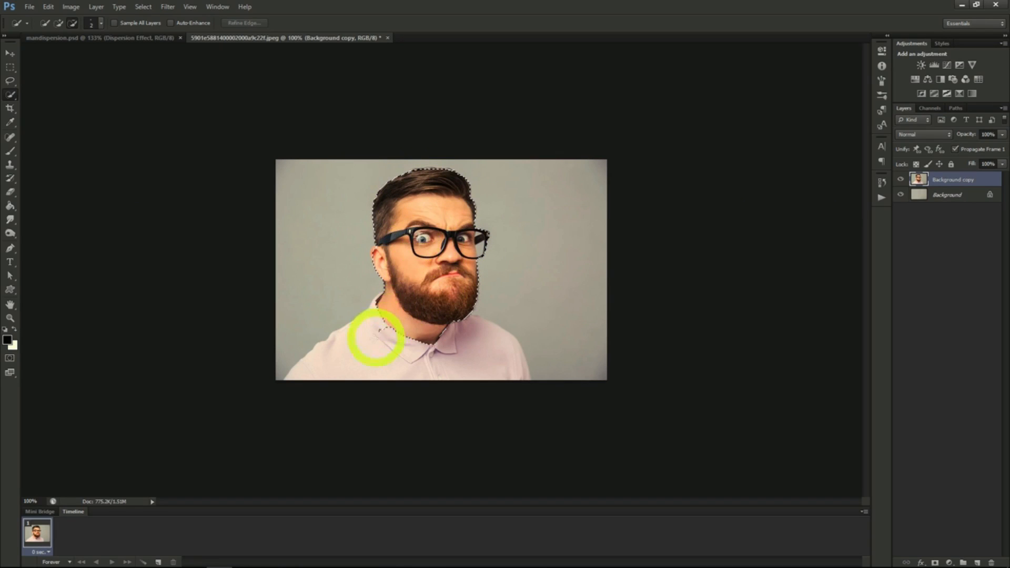
mouse_move(347, 354)
mouse_down()
mouse_move(487, 356)
mouse_move(416, 335)
mouse_move(379, 307)
mouse_move(383, 293)
mouse_move(412, 309)
mouse_move(411, 266)
mouse_up()
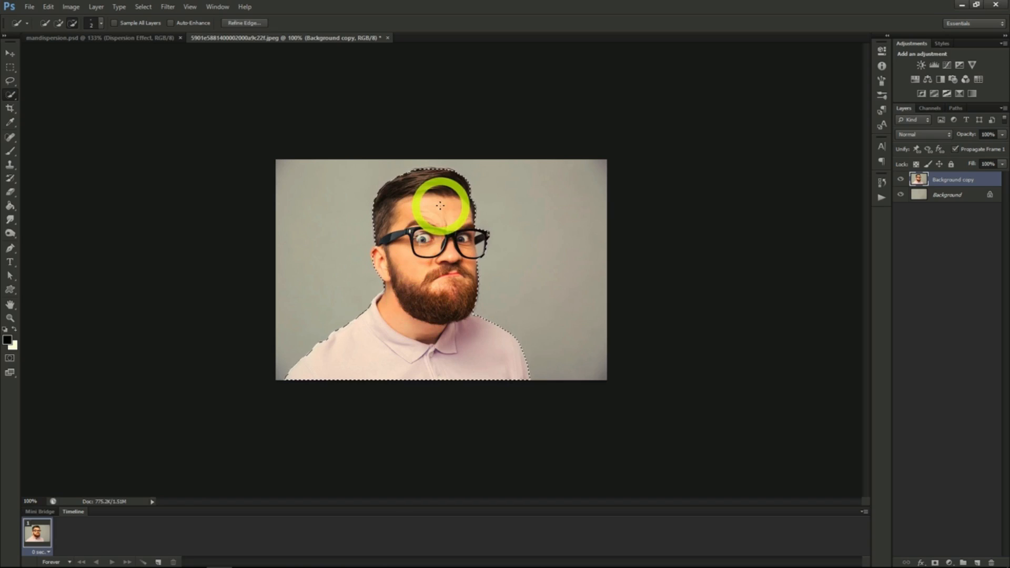
- Refine the selection's edge beside the glasses, output it as a layer mask, and check the filled background beneath the man
click(243, 22)
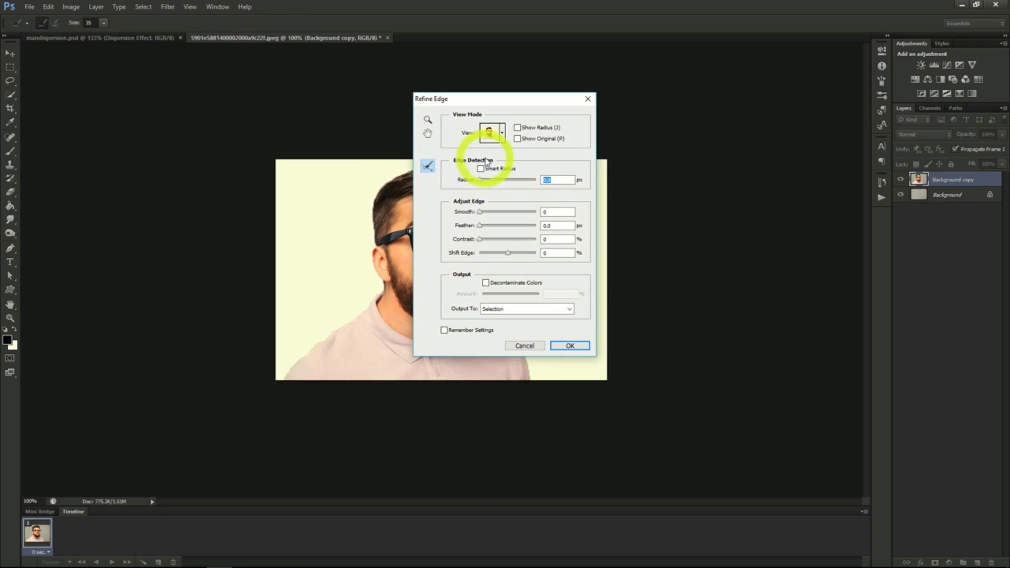
drag(509, 103, 722, 110)
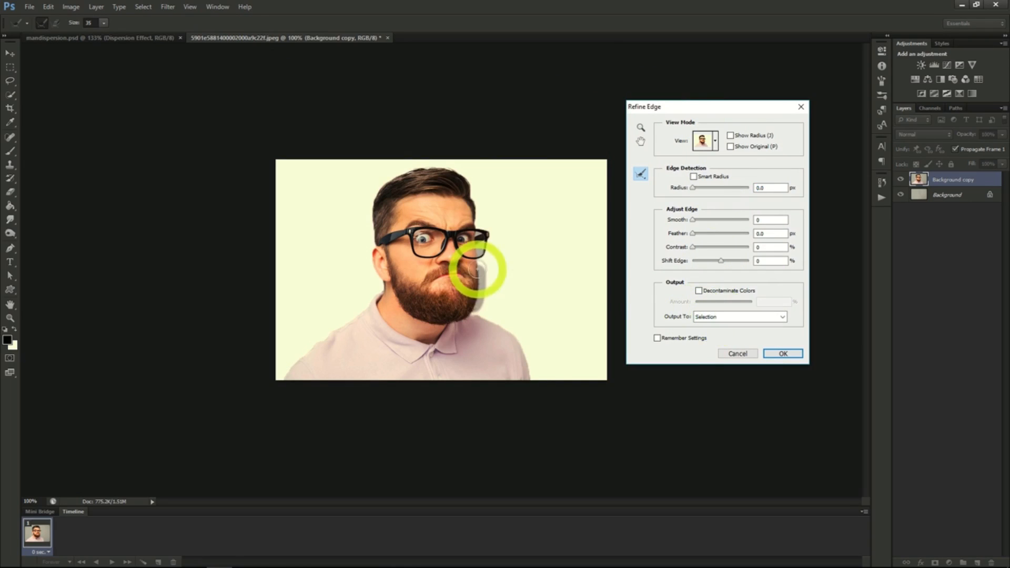
drag(478, 271, 478, 264)
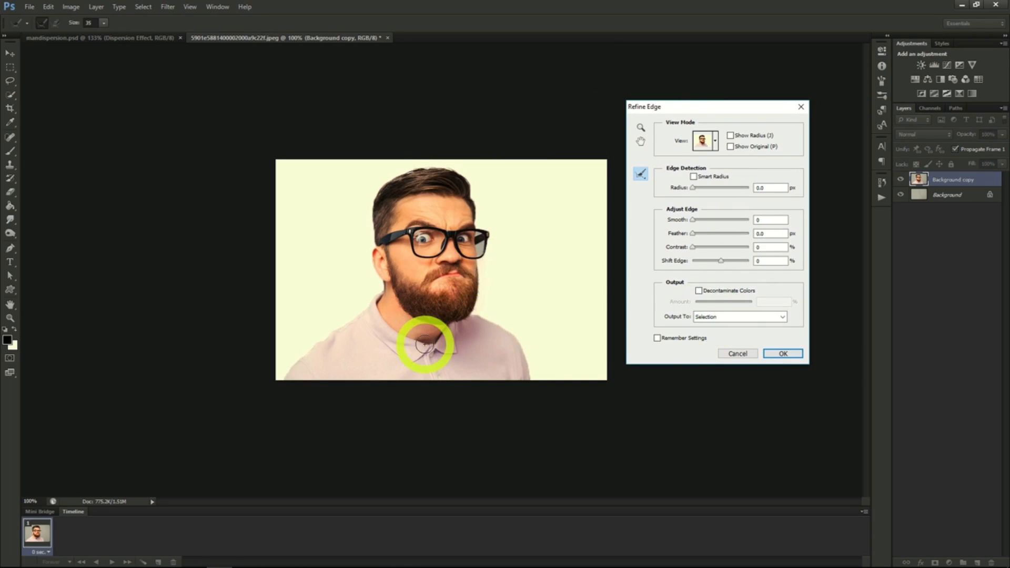
click(729, 322)
click(717, 335)
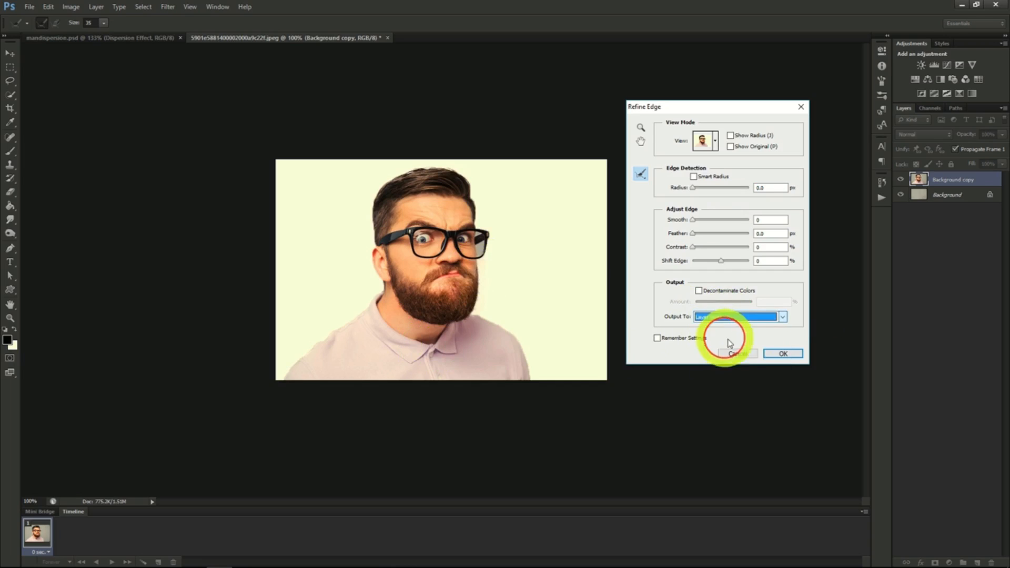
click(783, 354)
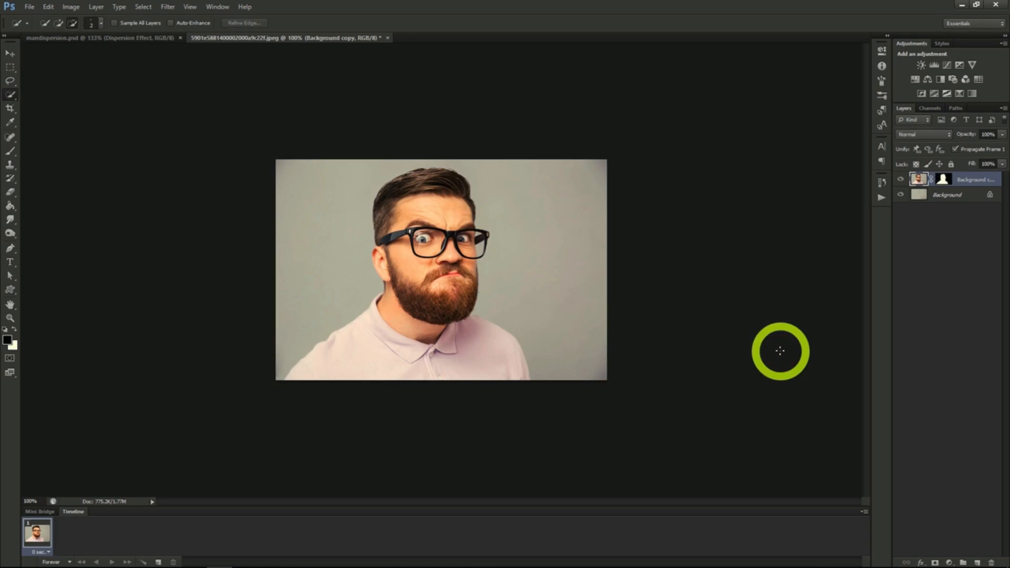
click(901, 180)
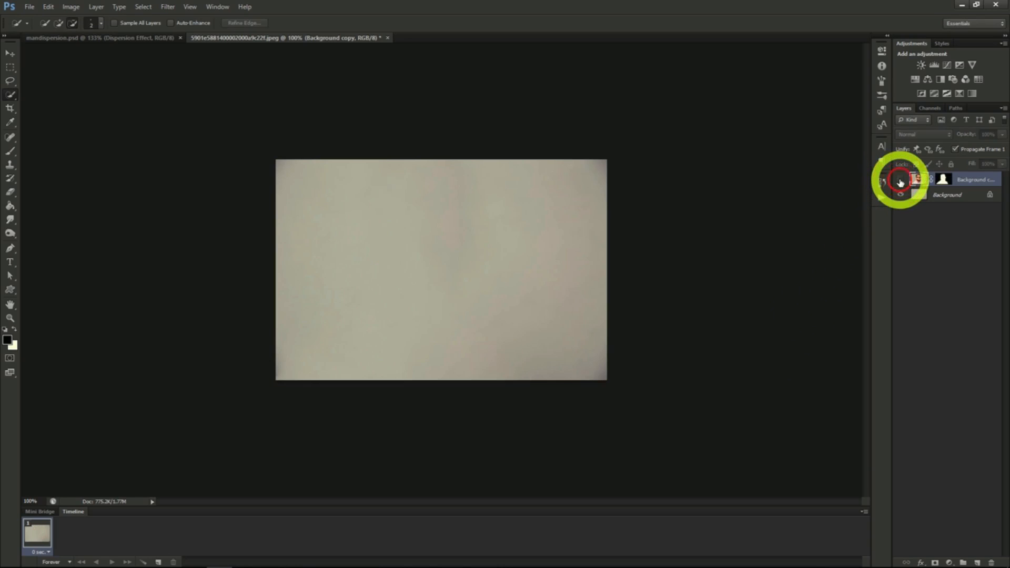
click(901, 181)
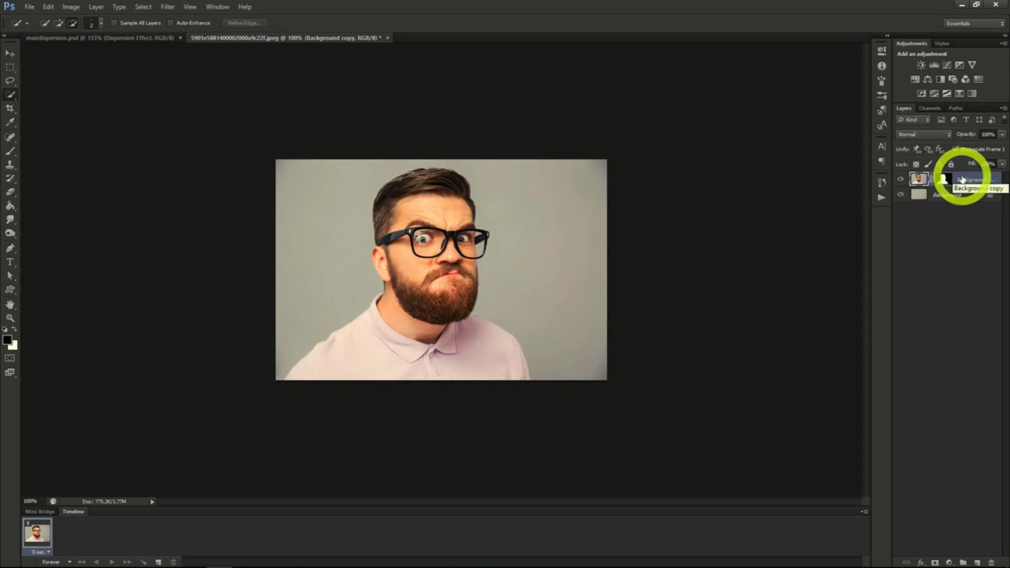
- Duplicate the masked Background copy layer as "Dispersion Effect", and duplicate that layer as "Man"
right_click(966, 180)
click(932, 211)
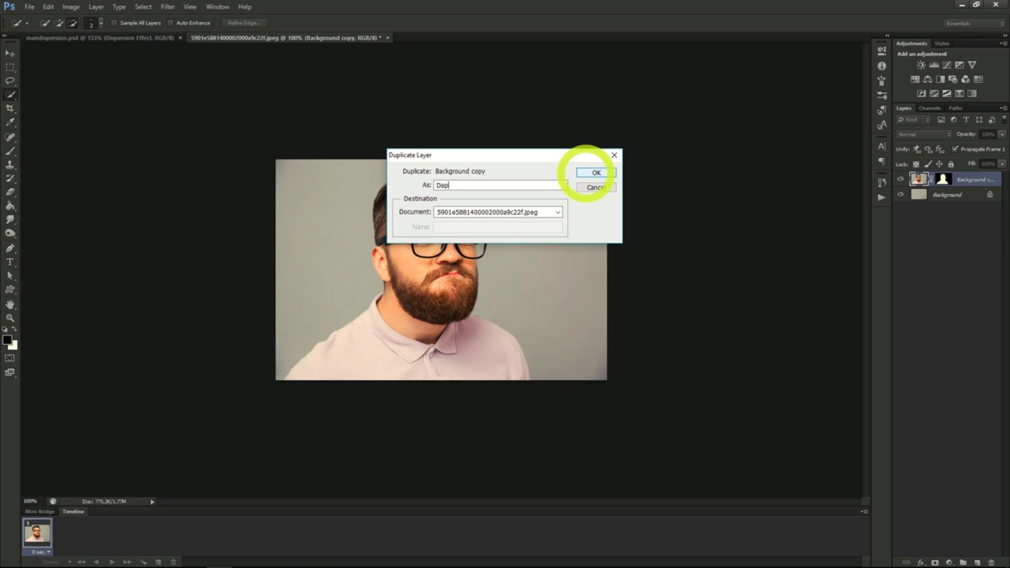
text(ct)
click(596, 172)
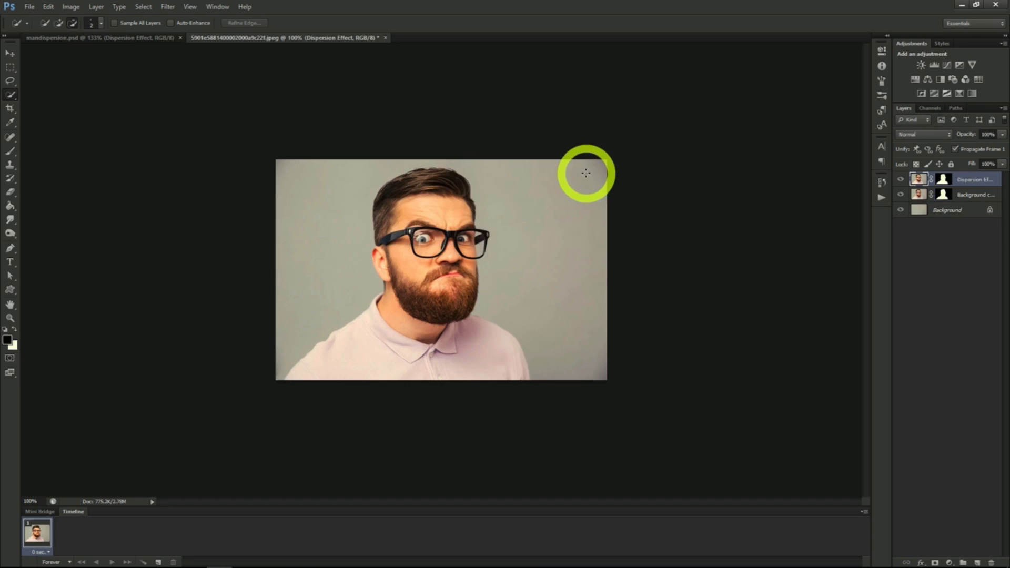
right_click(961, 184)
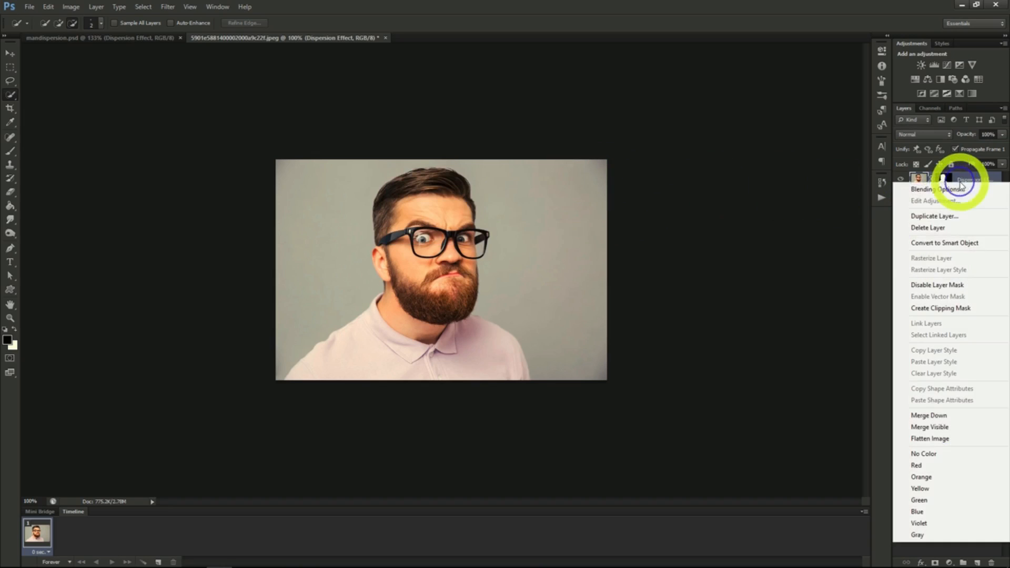
click(935, 216)
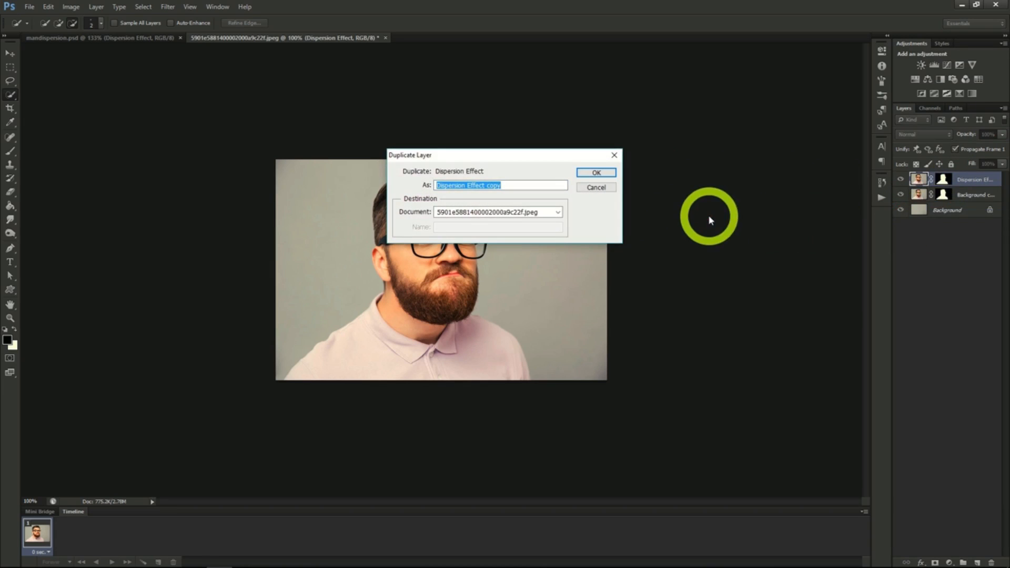
key(Return)
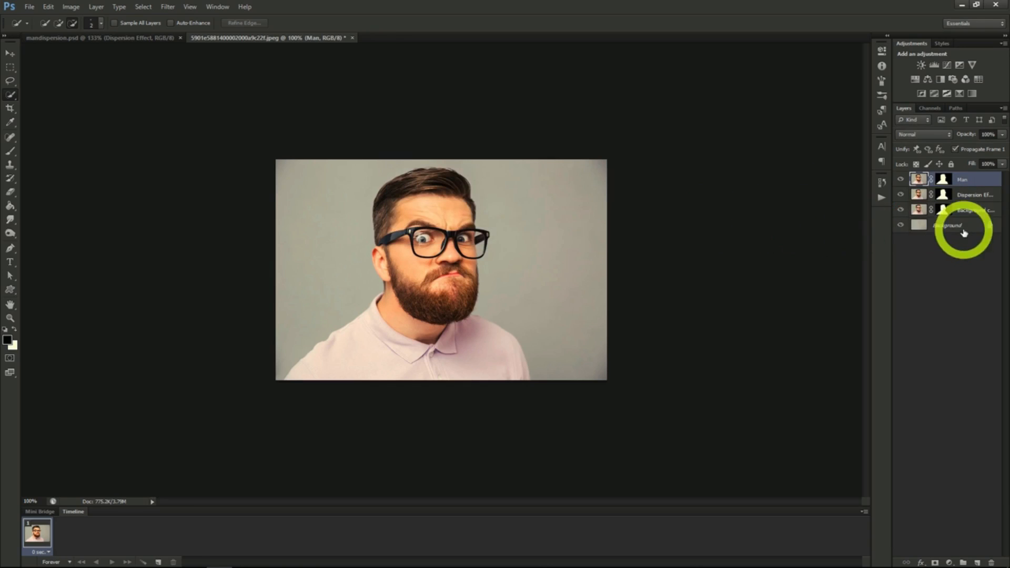
- Liquify the Dispersion Effect layer, smearing the hair, forehead, glasses, beard and shirt out to the photo's right edge with Forward Warp
click(964, 195)
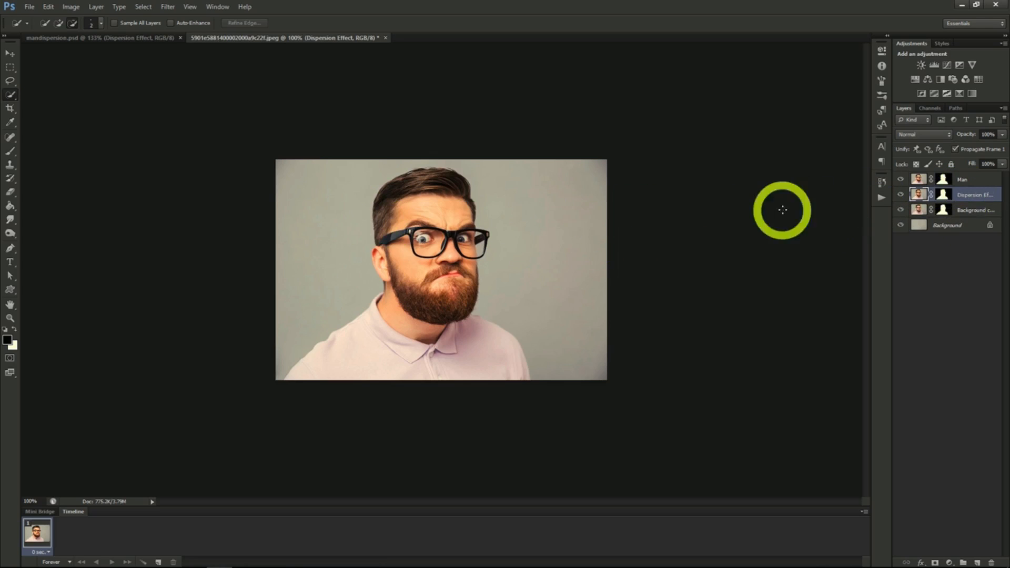
click(167, 6)
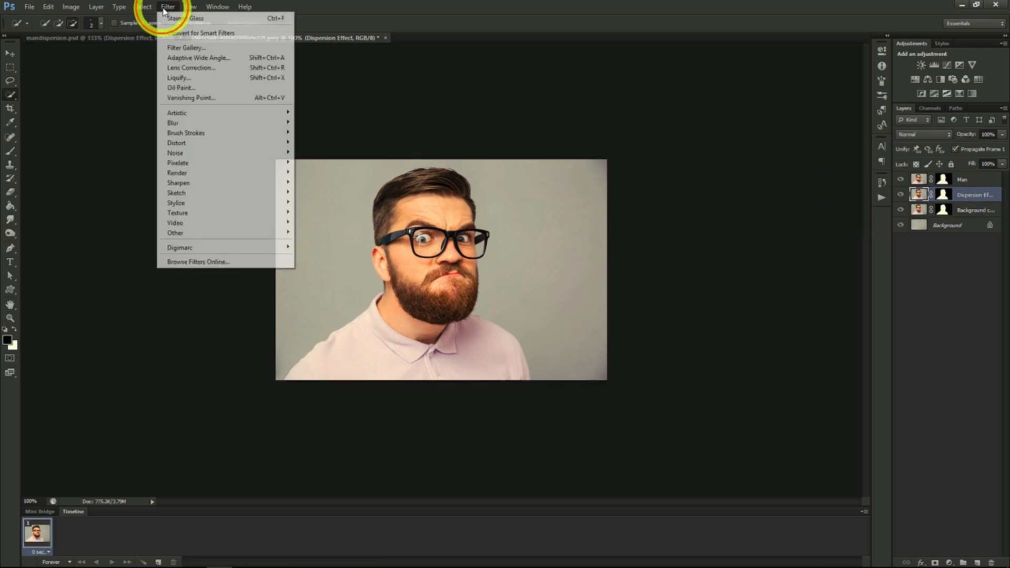
click(195, 79)
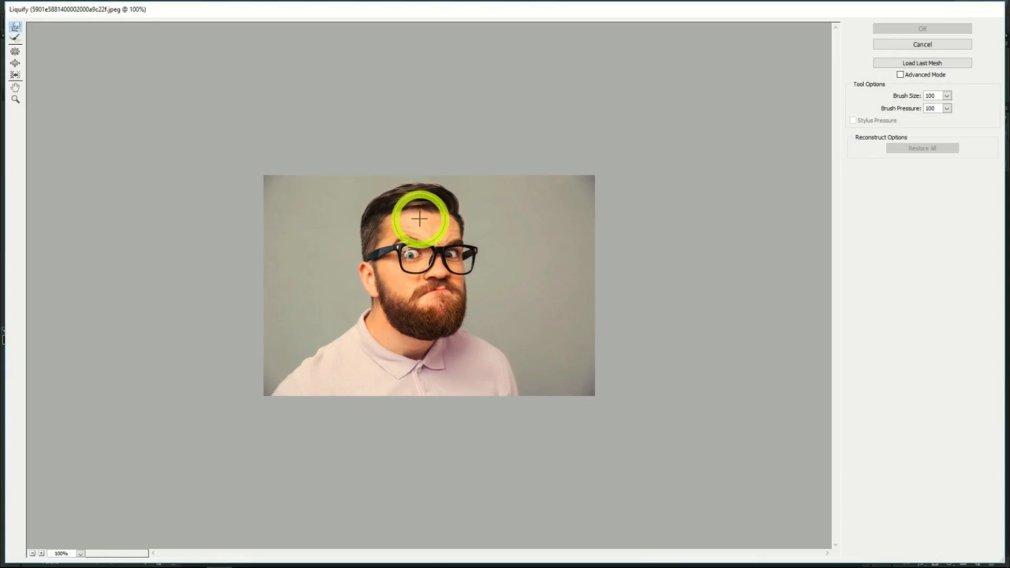
mouse_move(419, 218)
mouse_down()
mouse_move(446, 195)
mouse_move(504, 160)
mouse_up()
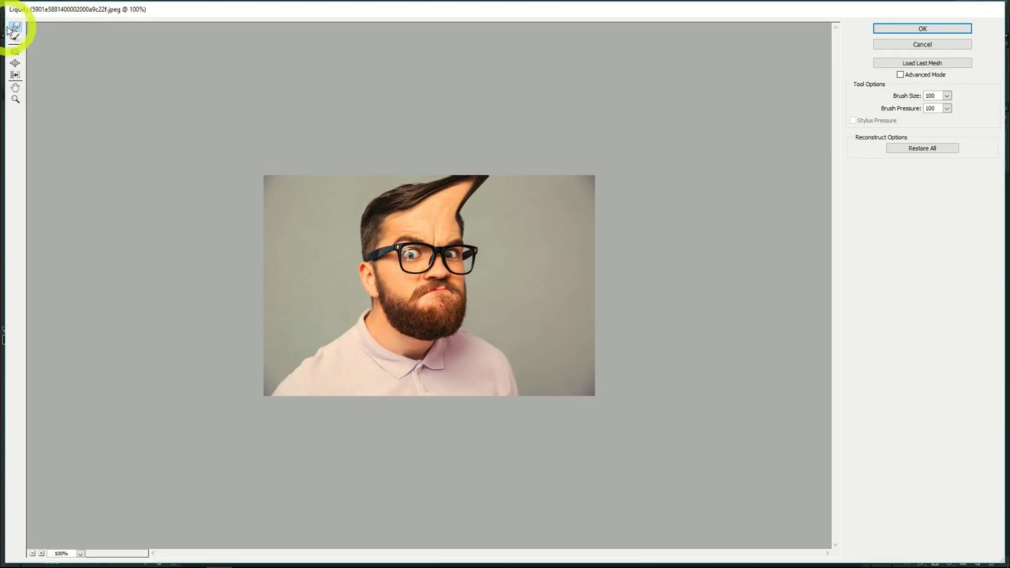
drag(451, 215, 548, 165)
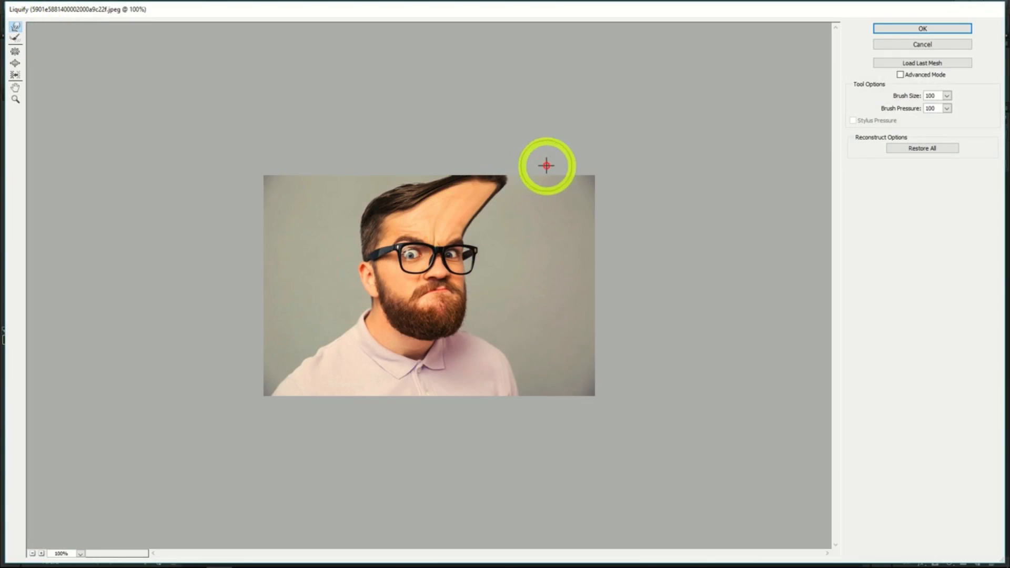
drag(446, 221, 589, 162)
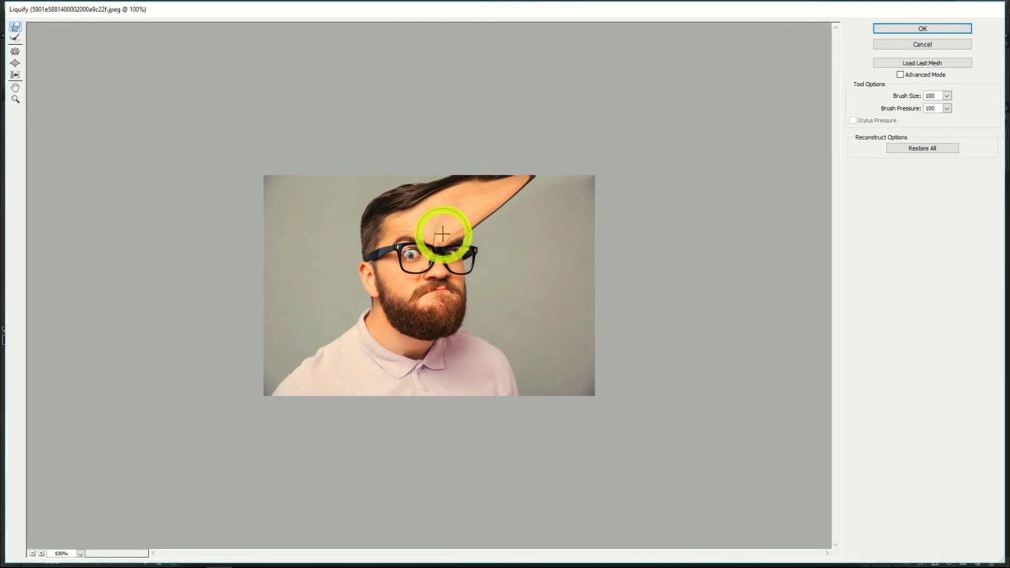
drag(442, 233, 610, 192)
drag(451, 247, 607, 198)
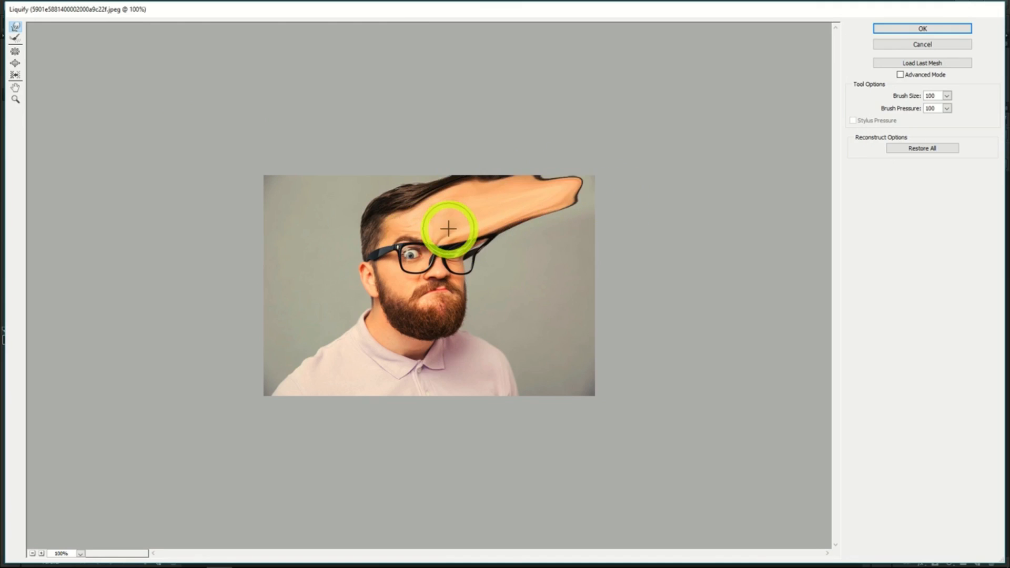
drag(449, 229, 575, 169)
mouse_move(512, 204)
mouse_down()
mouse_move(535, 204)
mouse_move(612, 184)
mouse_up()
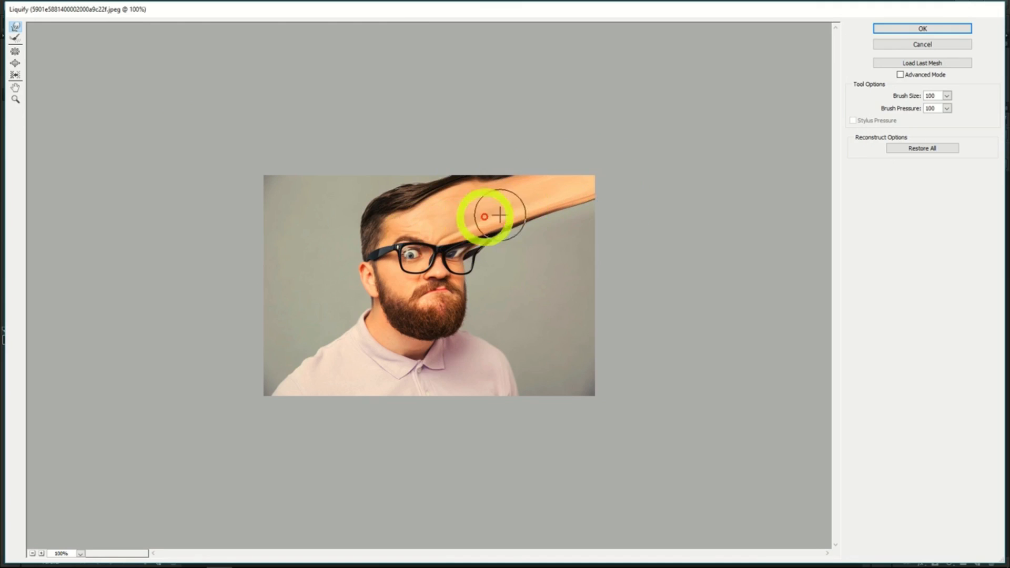
mouse_move(486, 217)
mouse_down()
mouse_move(515, 218)
mouse_move(484, 229)
mouse_move(630, 237)
mouse_move(496, 230)
mouse_move(634, 233)
mouse_up()
drag(465, 248, 630, 261)
mouse_move(492, 248)
mouse_down()
mouse_move(541, 248)
mouse_move(644, 364)
mouse_up()
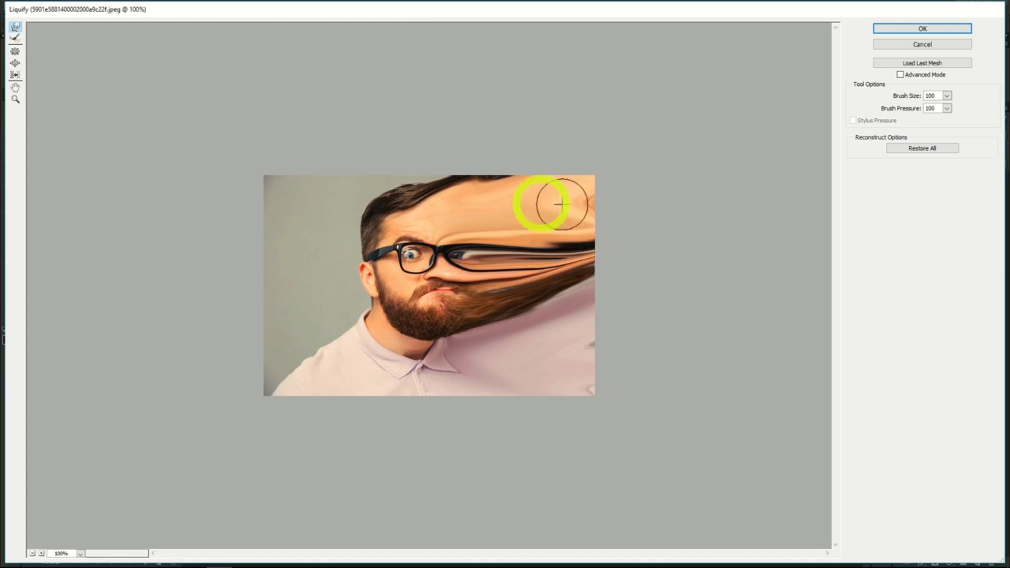
click(915, 29)
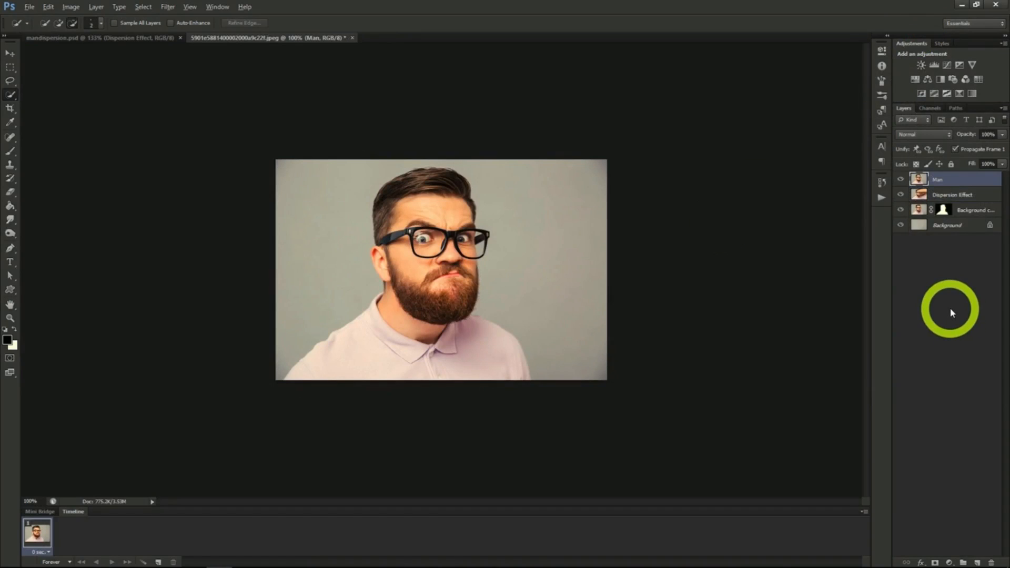
- Add a black layer mask to Dispersion Effect and a white one to Man, with the Background copy layer hidden
click(942, 196)
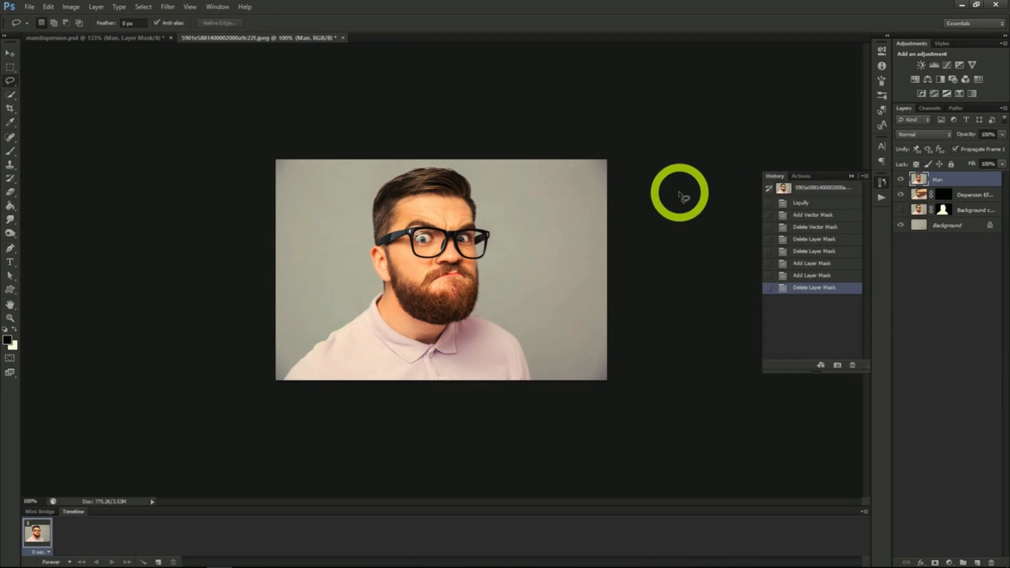
click(902, 211)
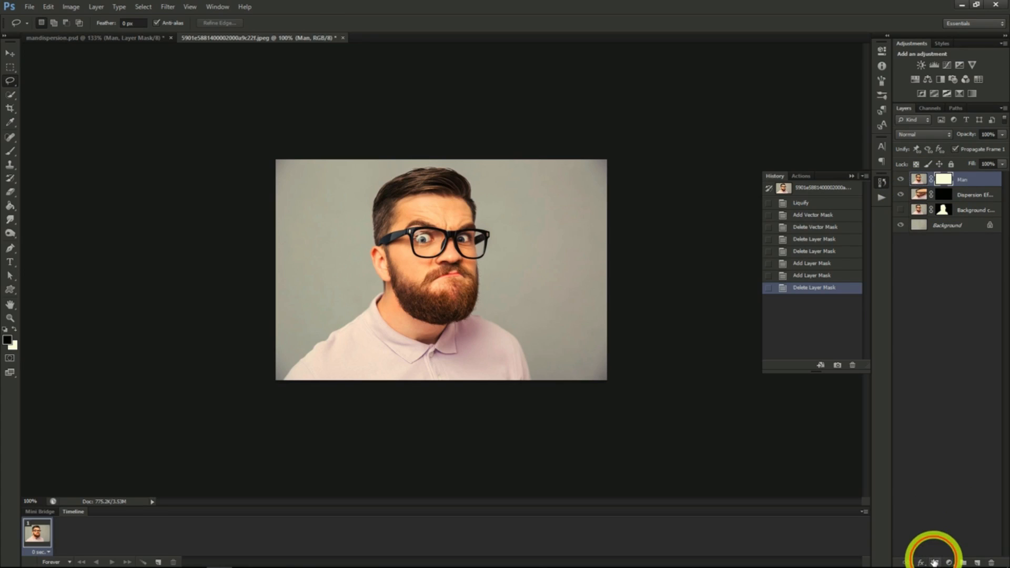
click(935, 563)
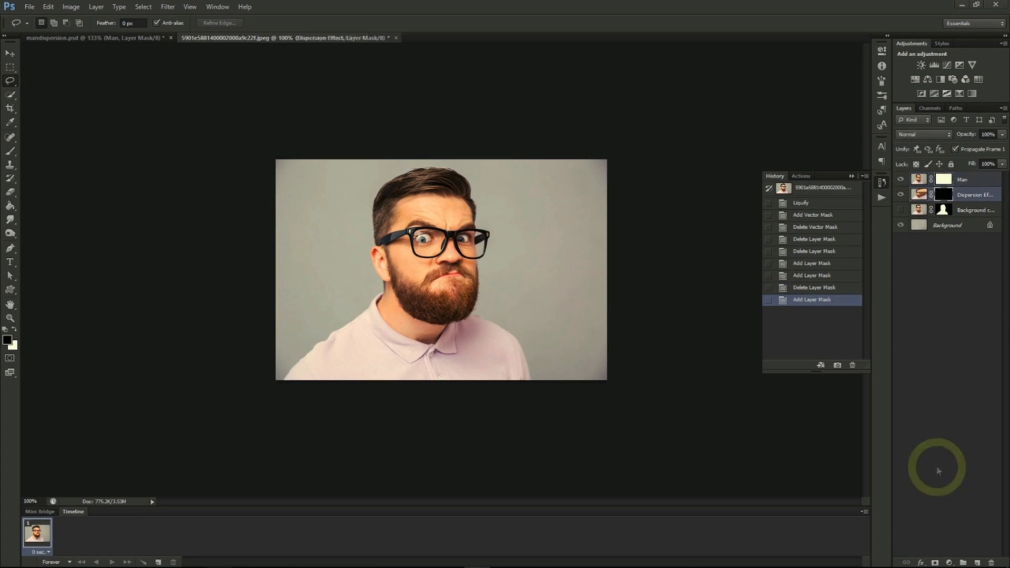
- Paint black on the Man layer's mask with a particle brush at 400 px, breaking up the hair, face and shoulder edge on the photo's right side
click(943, 196)
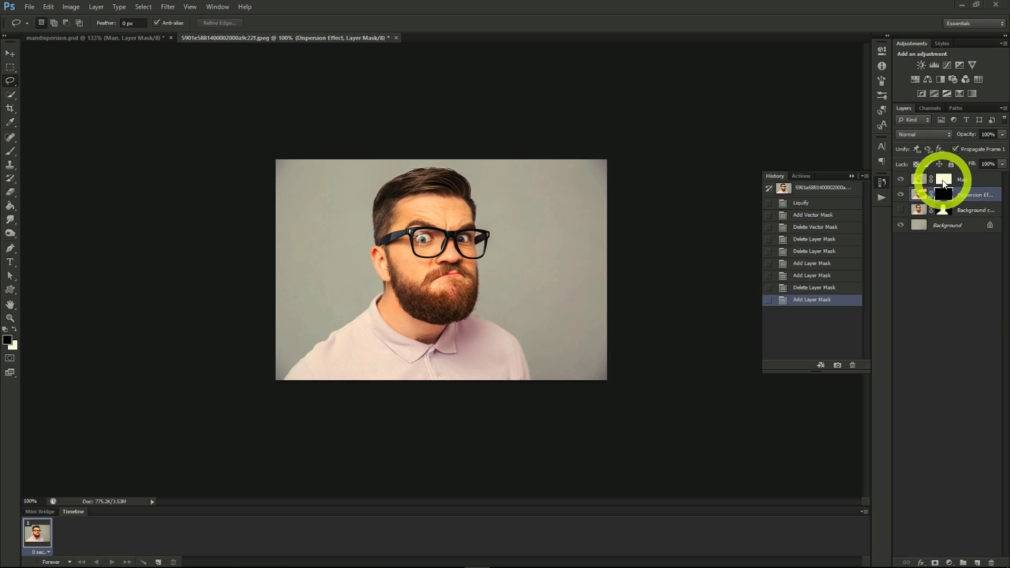
click(944, 182)
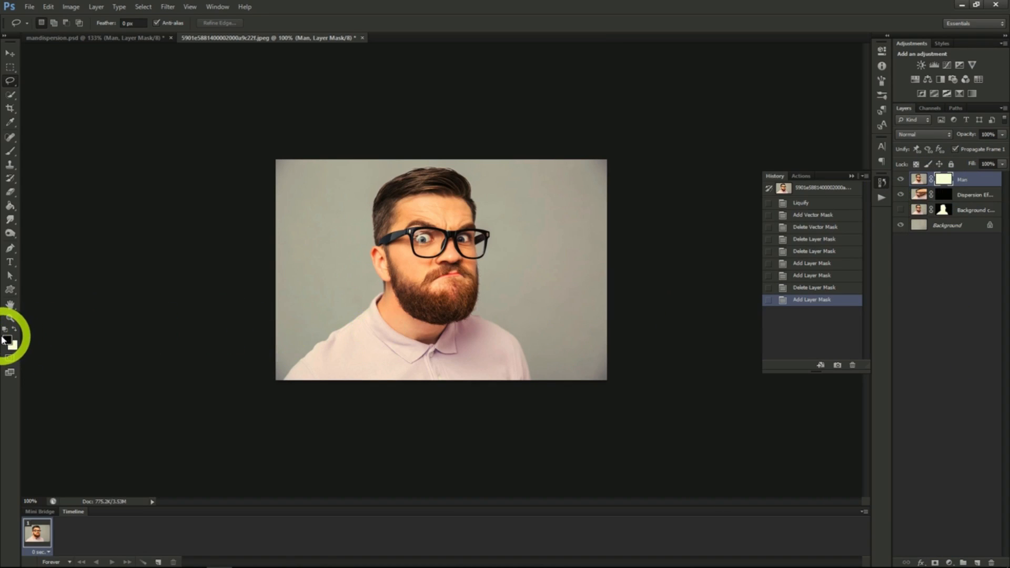
click(10, 153)
click(53, 23)
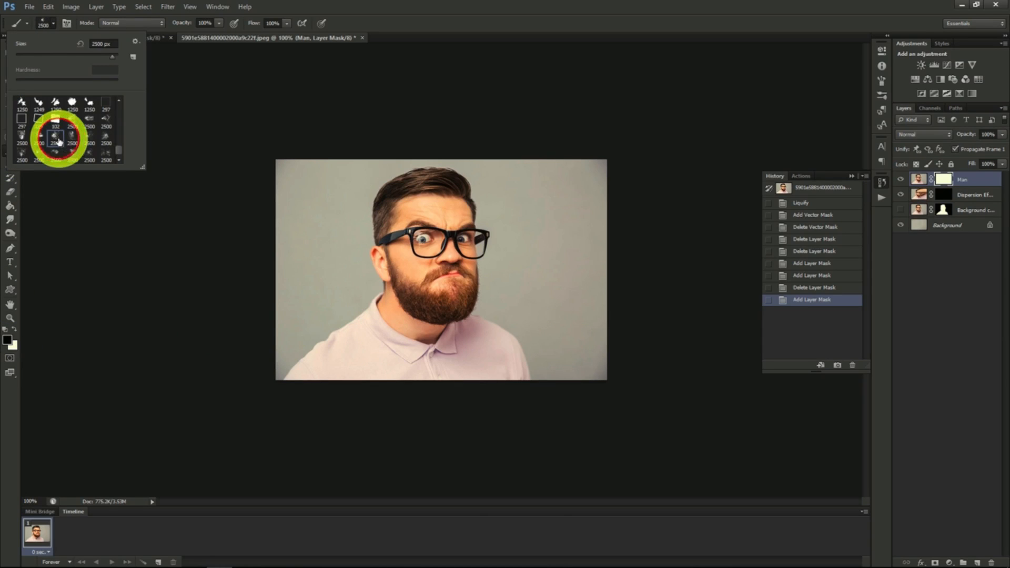
click(53, 23)
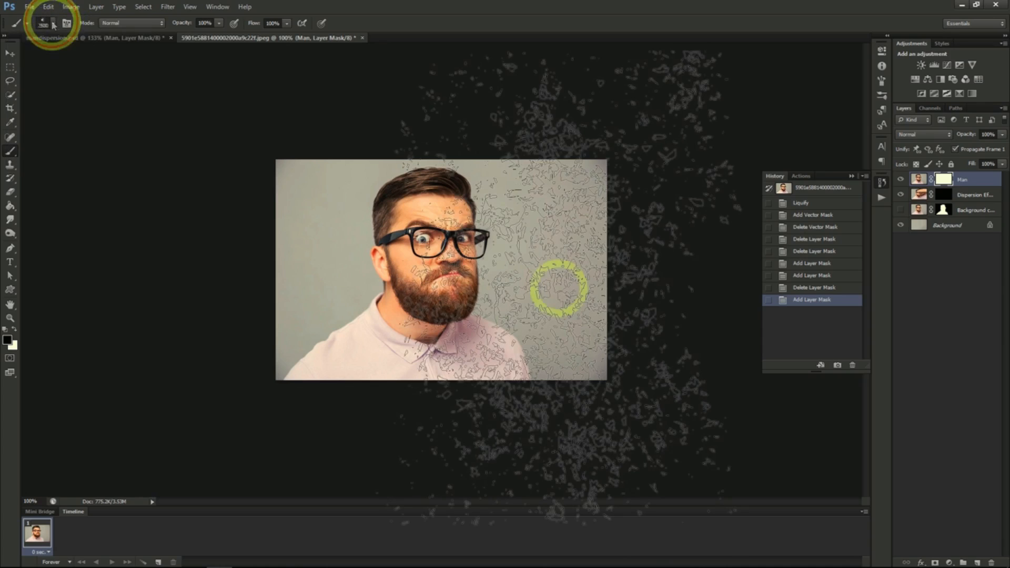
key(bracketleft)
key(bracketleft)
key(bracketleft)
key(bracketleft)
key(bracketleft)
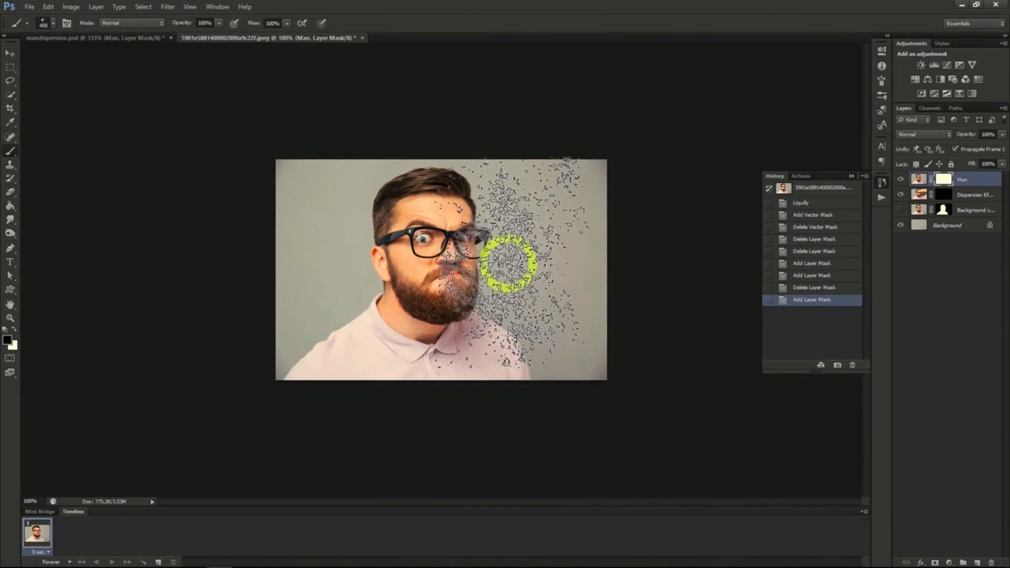
mouse_move(514, 253)
mouse_down()
mouse_move(515, 191)
mouse_move(503, 171)
mouse_up()
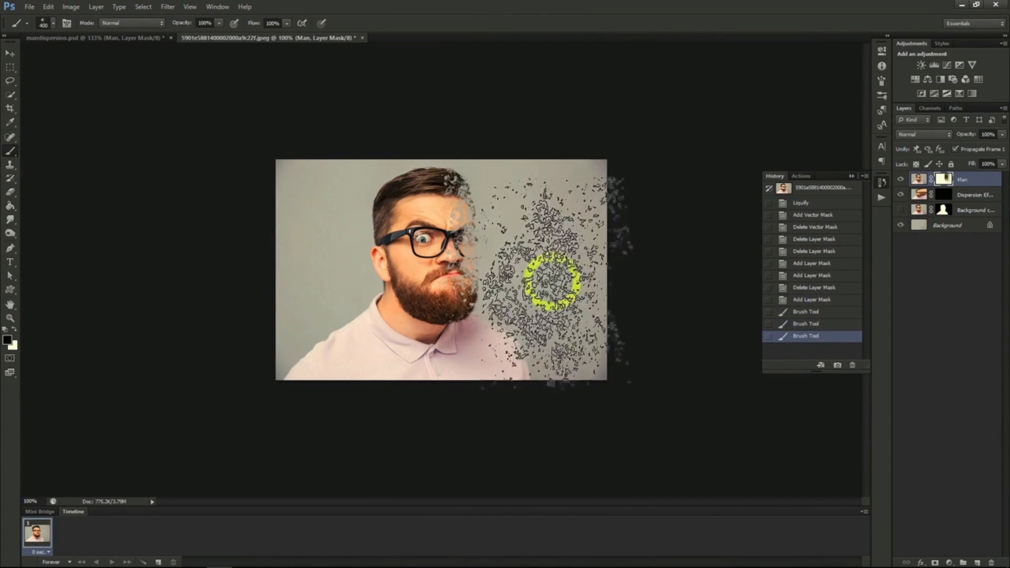
drag(551, 279, 550, 311)
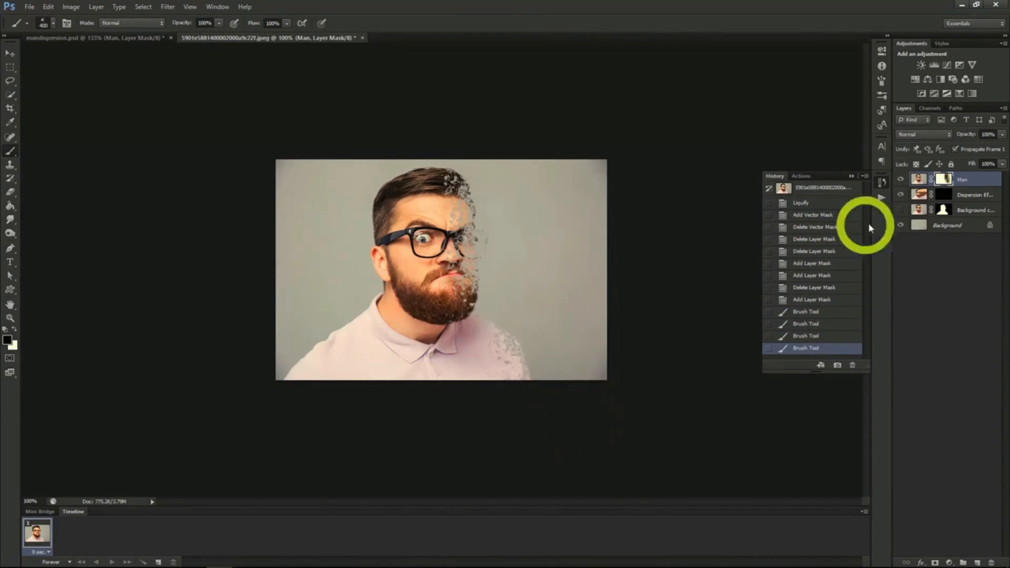
- Paint white on the Dispersion Effect layer's mask with the particle brush at 400 px, scattering fragments from the face towards the photo's right edge
click(963, 198)
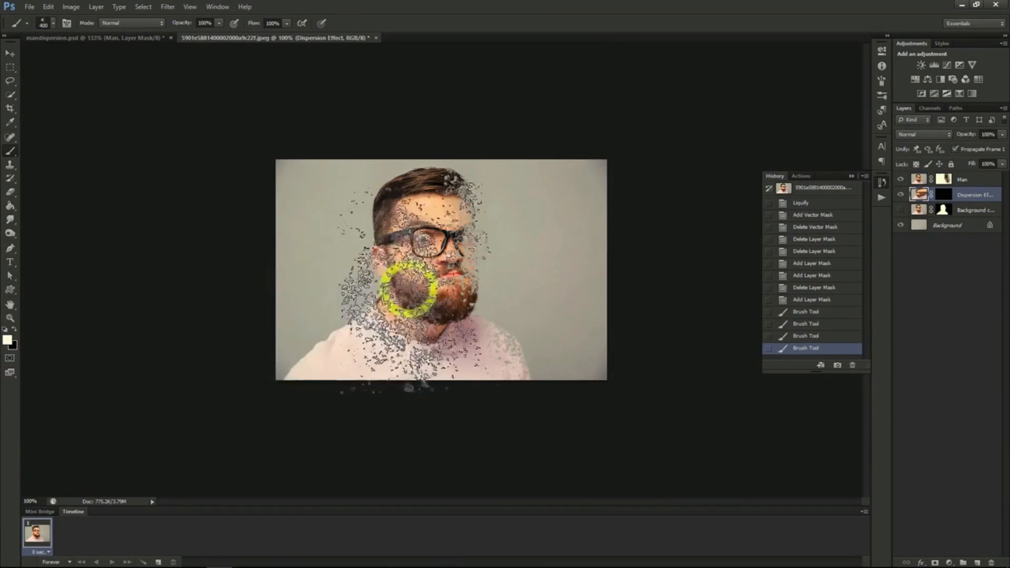
click(52, 23)
click(61, 141)
click(52, 23)
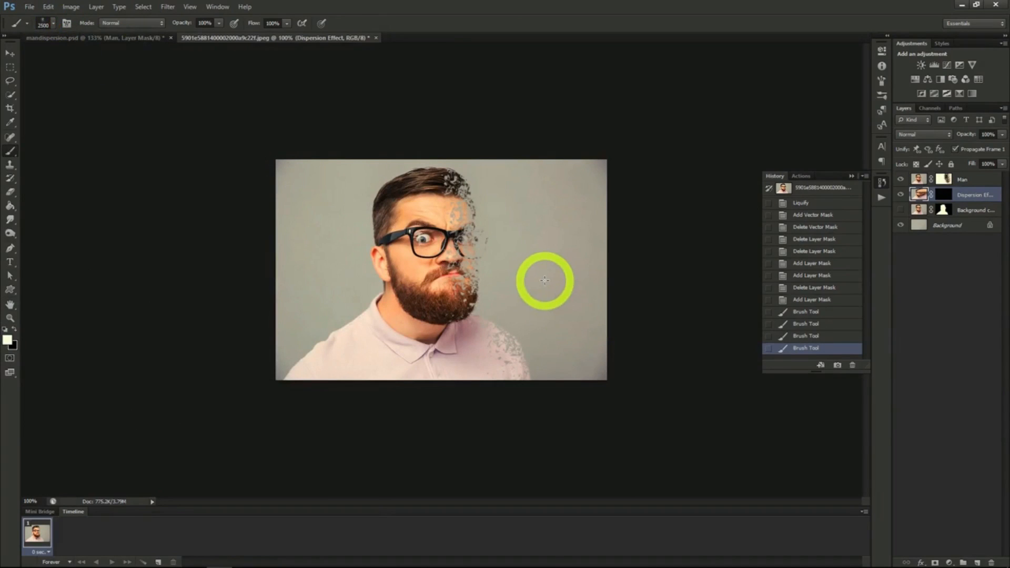
click(528, 262)
click(508, 270)
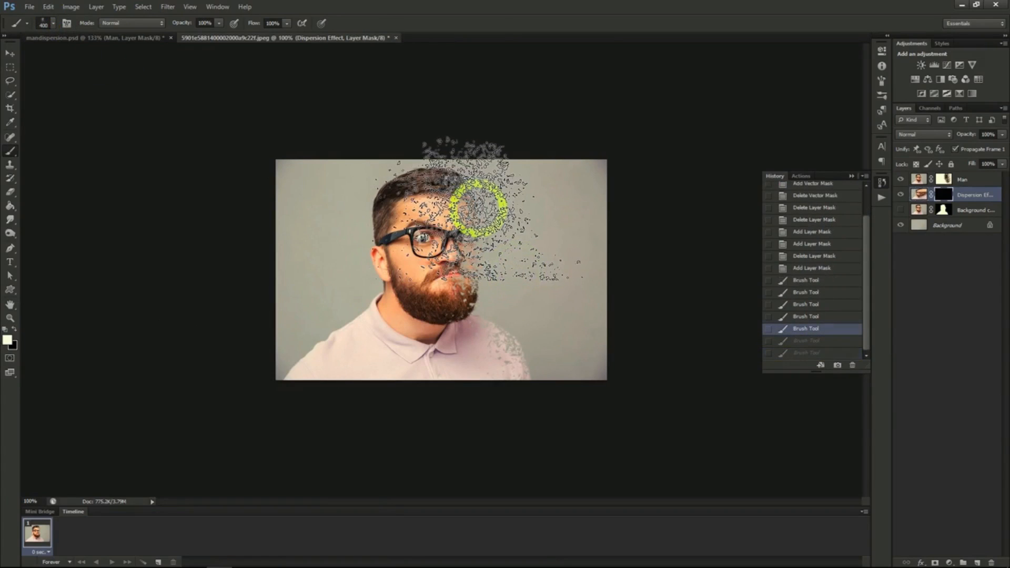
click(477, 208)
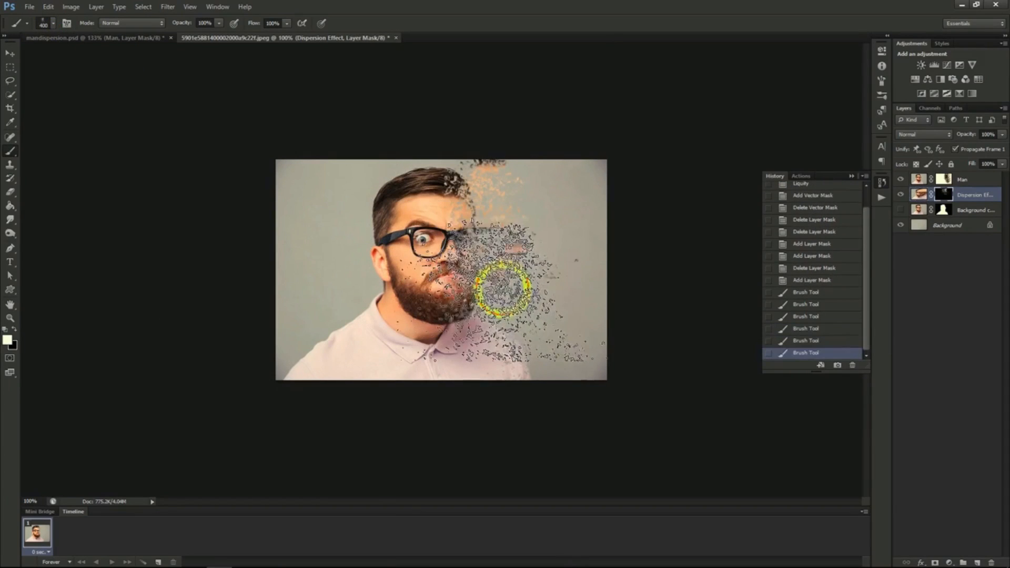
click(548, 321)
click(579, 264)
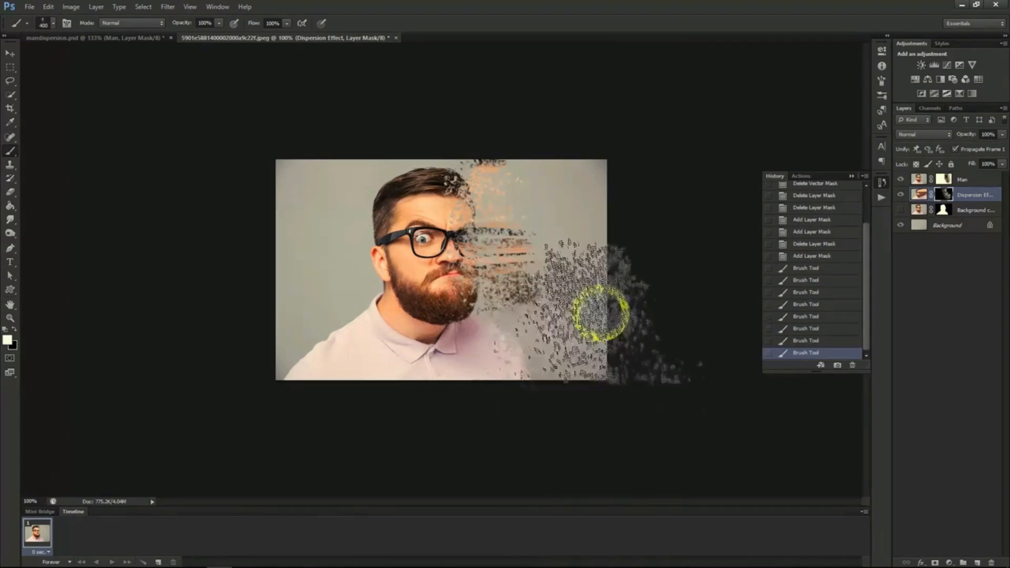
click(603, 298)
click(563, 196)
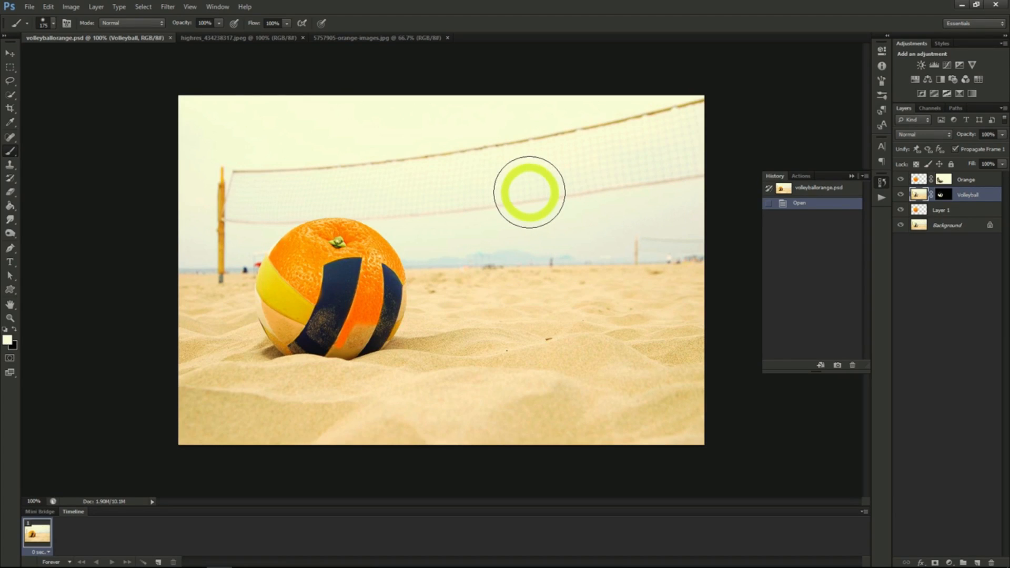
- Select the orange in 5757905-orange-images.jpg with Quick Selection and paste it into the volleyball photo highres_434238317.jpeg
click(270, 42)
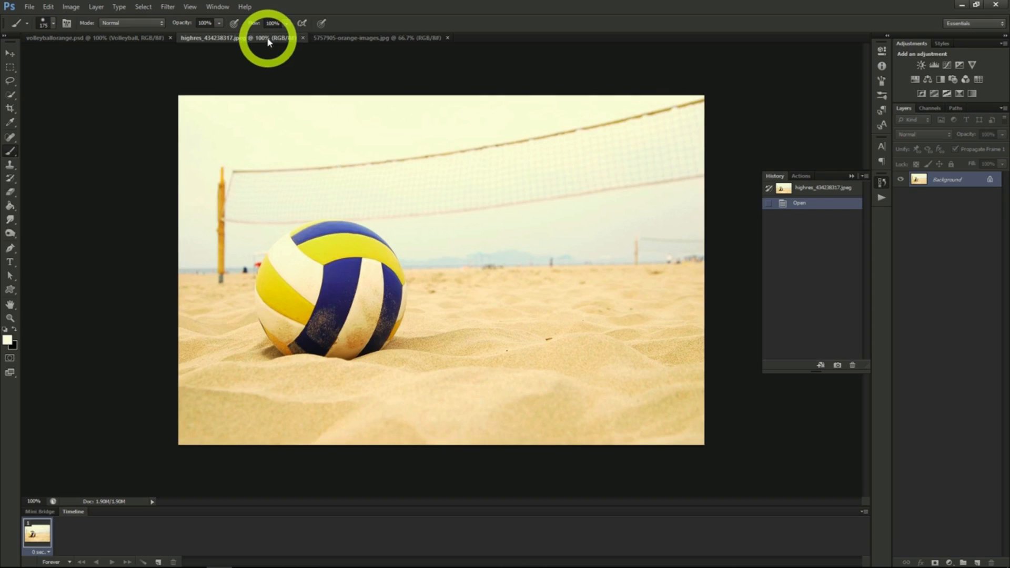
click(339, 38)
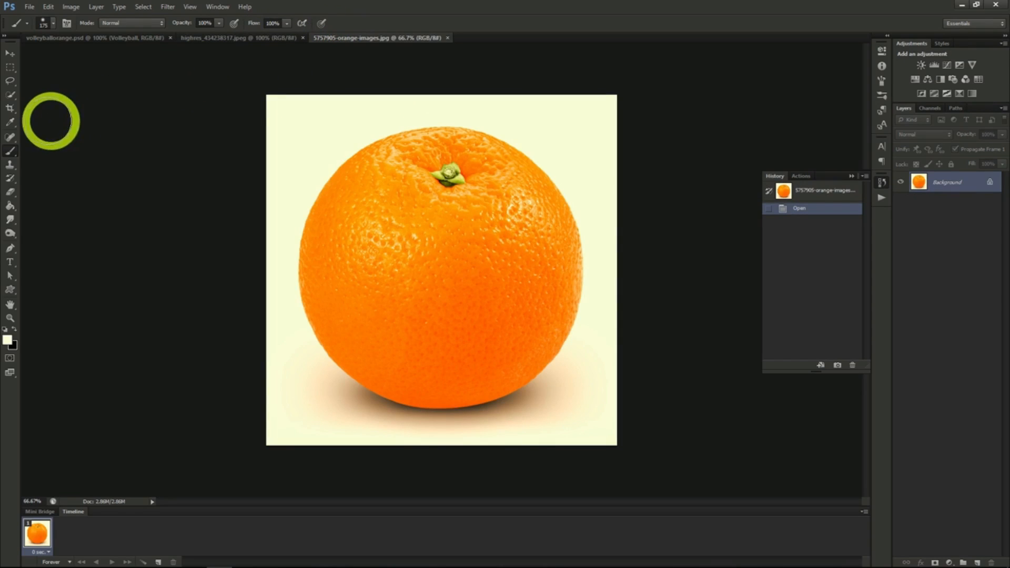
click(10, 95)
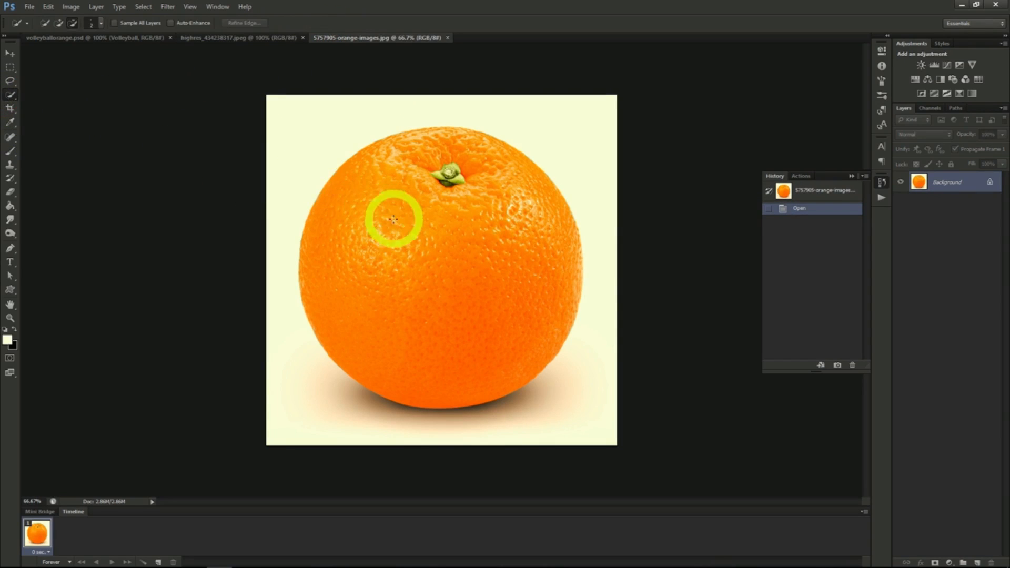
mouse_move(394, 219)
mouse_down()
mouse_move(427, 309)
mouse_move(473, 361)
mouse_move(504, 376)
mouse_move(539, 361)
mouse_up()
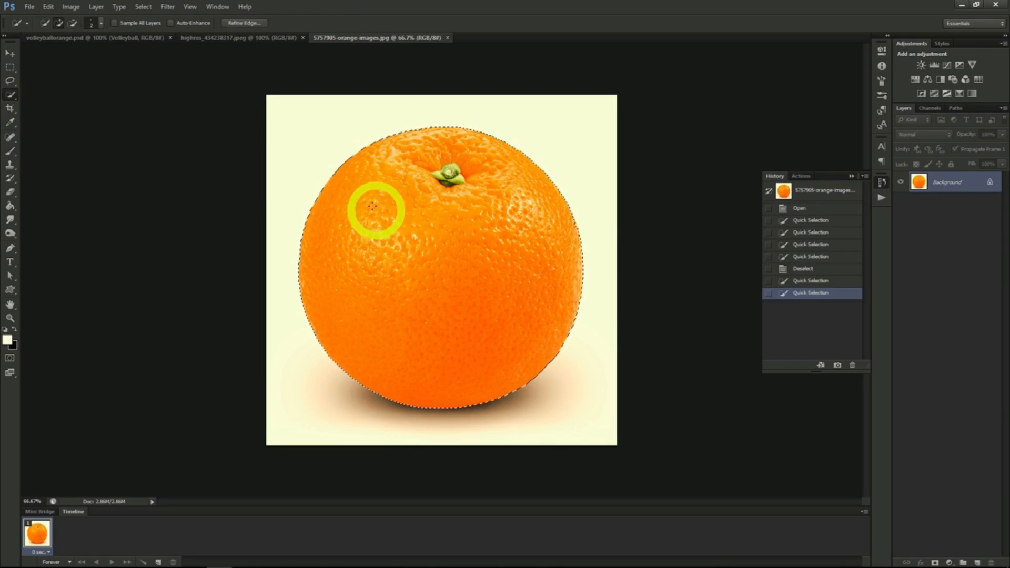
click(219, 38)
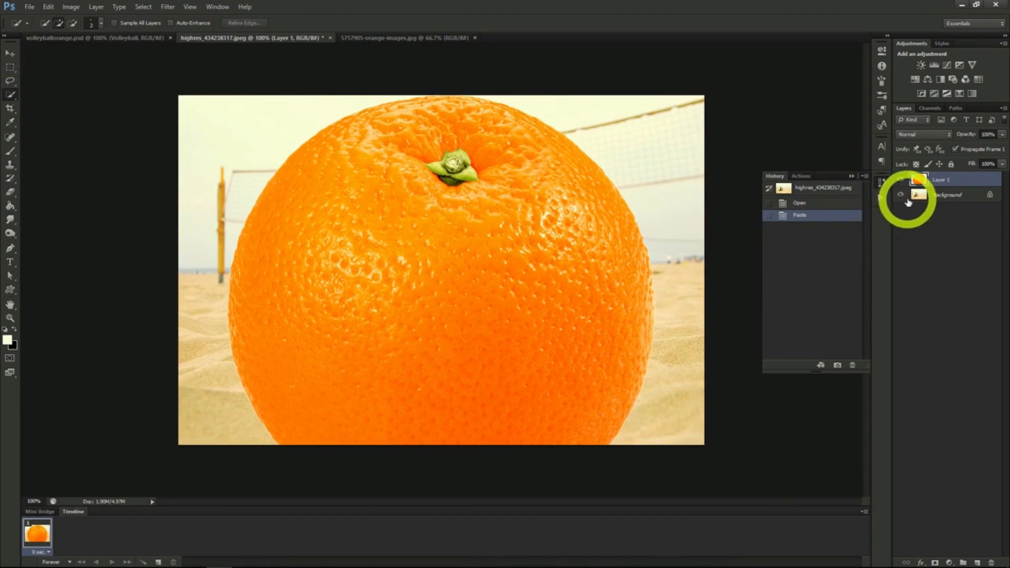
- Duplicate the Background layer as "Background copy" and move the copy above the orange's Layer 1
click(936, 197)
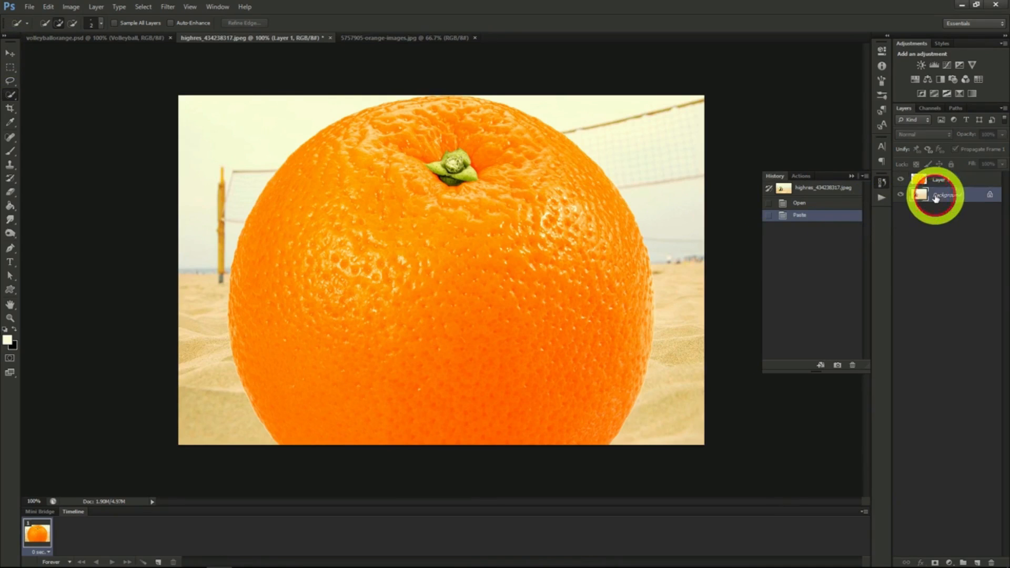
right_click(936, 196)
click(938, 220)
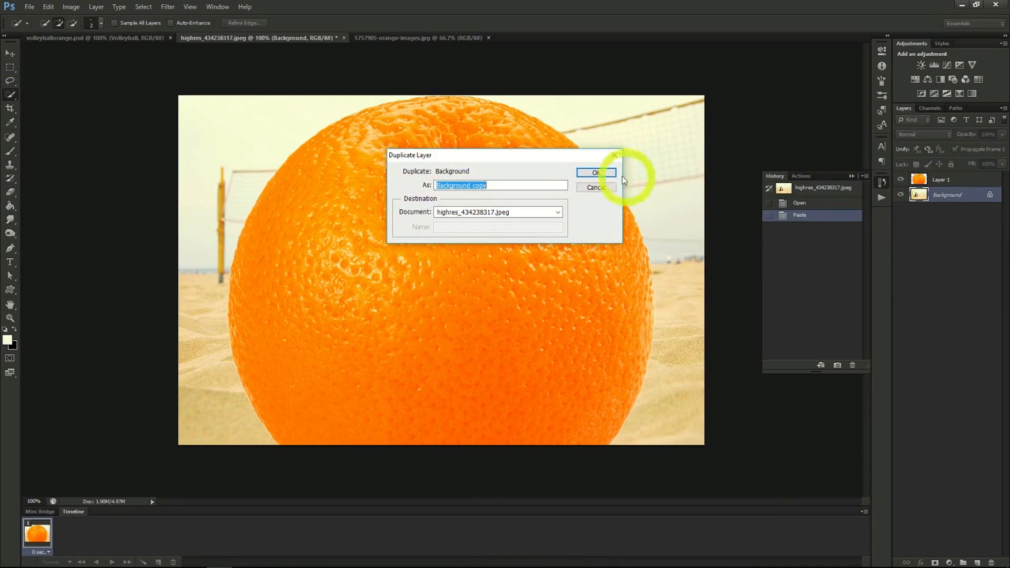
click(594, 173)
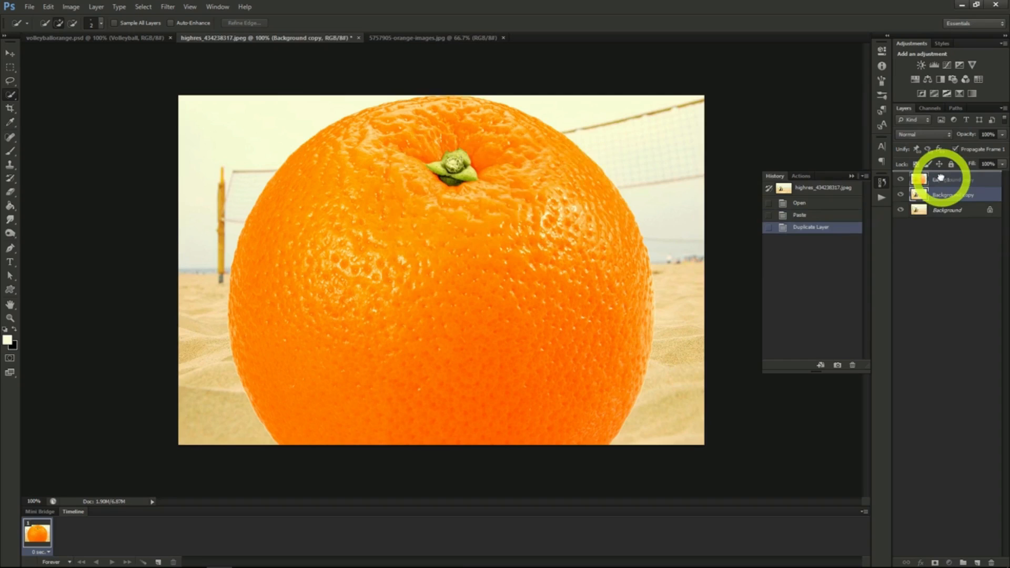
drag(941, 178, 942, 180)
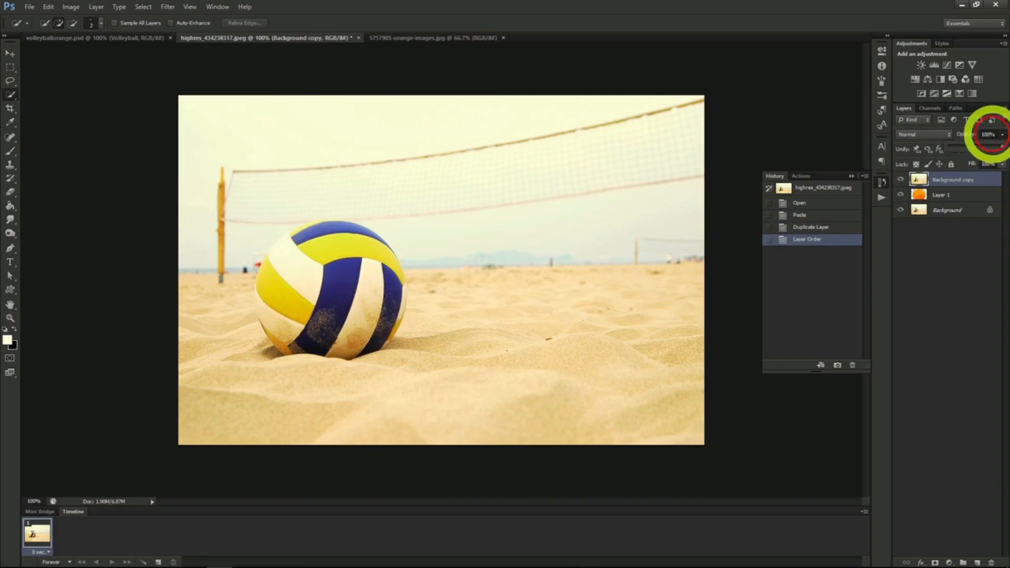
- Set the Background copy layer's opacity to 50%, and scale and move the orange on Layer 1 to cover the volleyball
click(974, 145)
drag(976, 144, 976, 144)
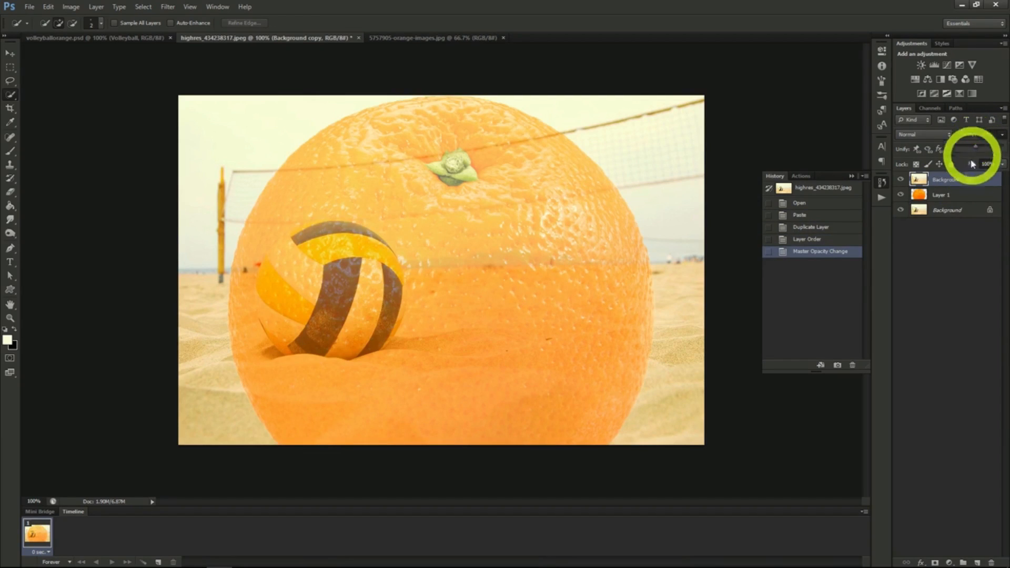
click(953, 196)
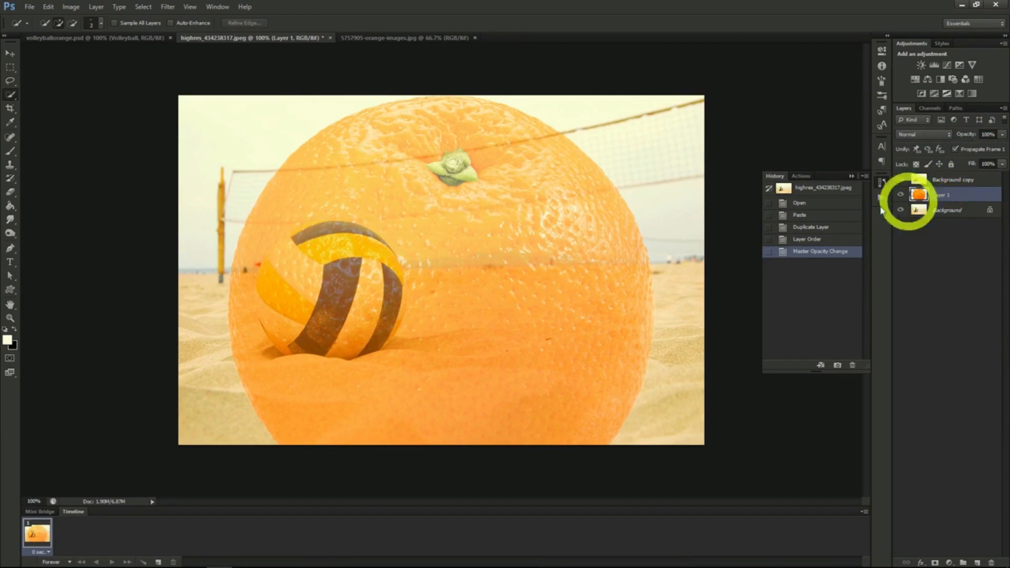
click(10, 54)
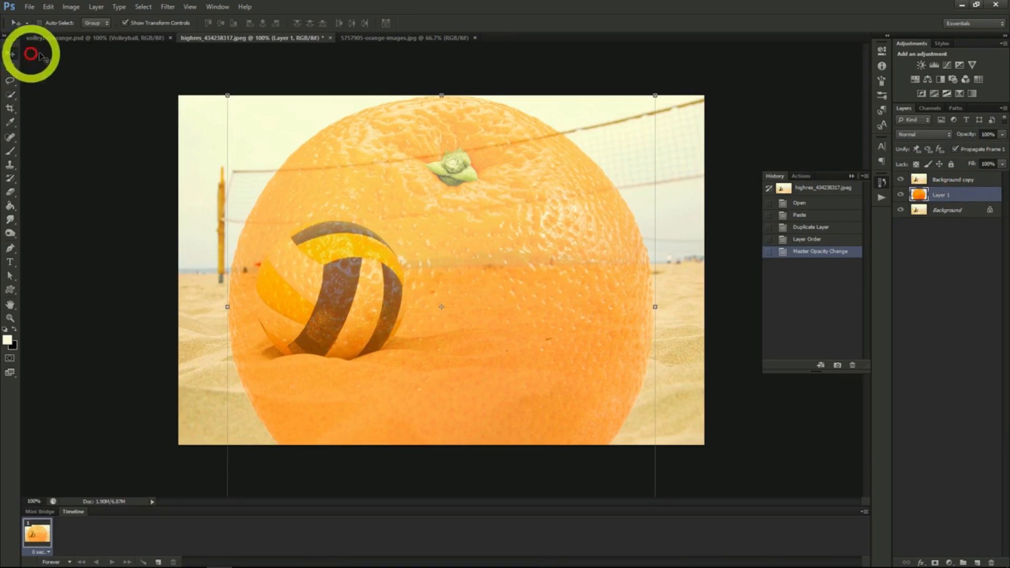
click(228, 95)
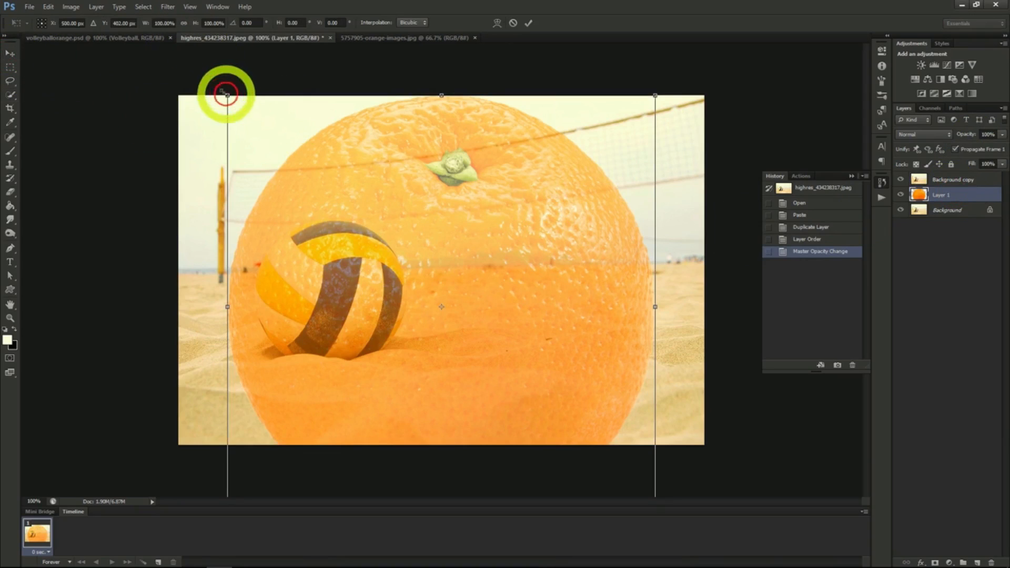
click(183, 23)
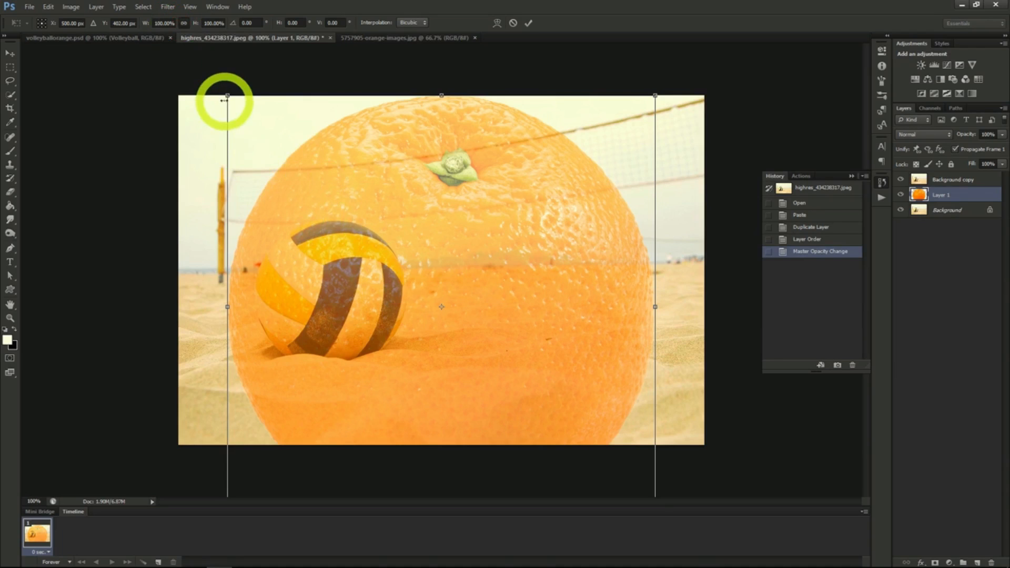
drag(225, 94, 460, 326)
drag(536, 376, 324, 271)
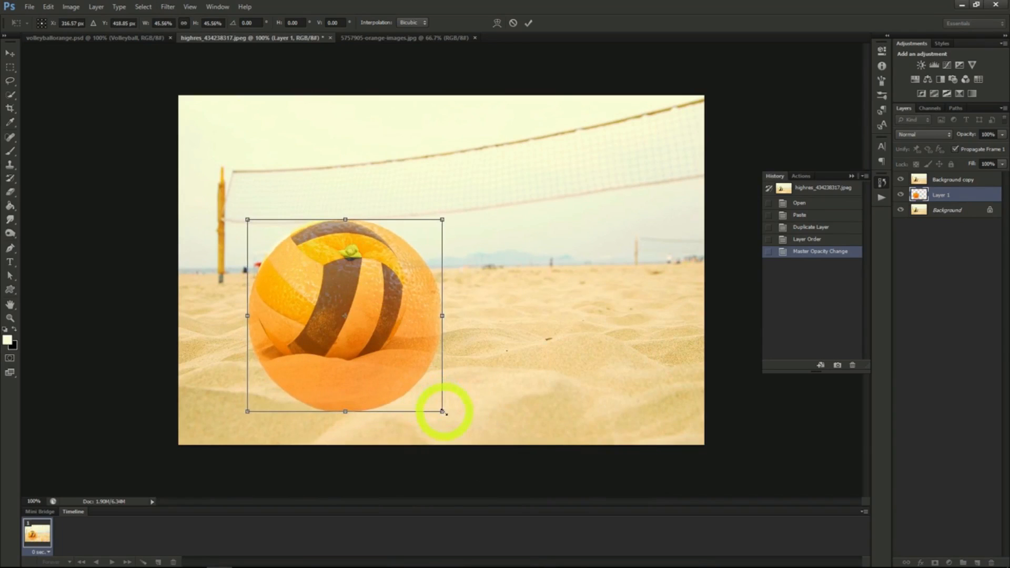
drag(443, 412, 402, 368)
drag(339, 334, 344, 336)
click(9, 54)
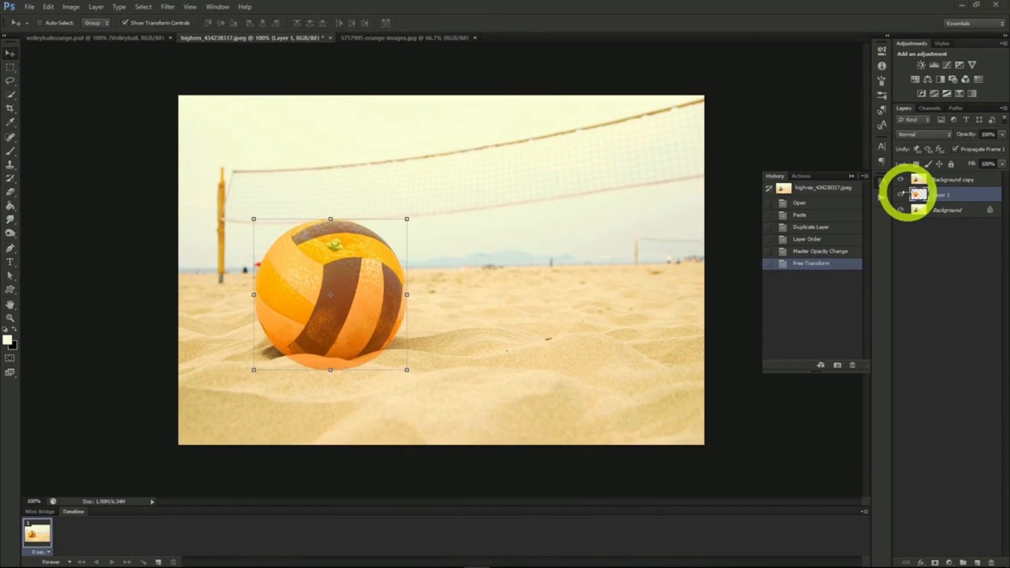
- Load the orange's outline from Layer 1 as a selection and add it as a layer mask to Background copy
ctrl+click(920, 197)
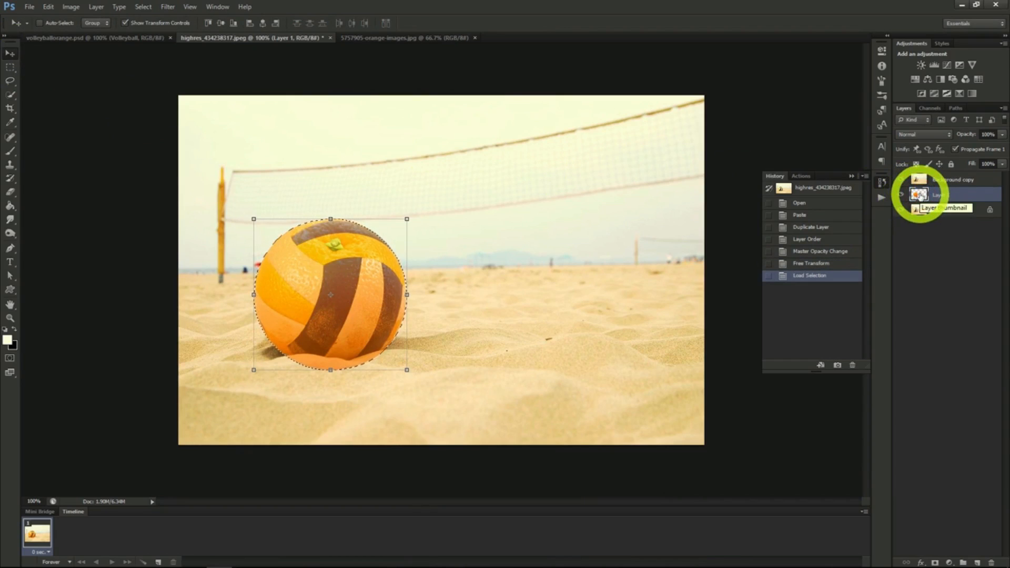
click(950, 179)
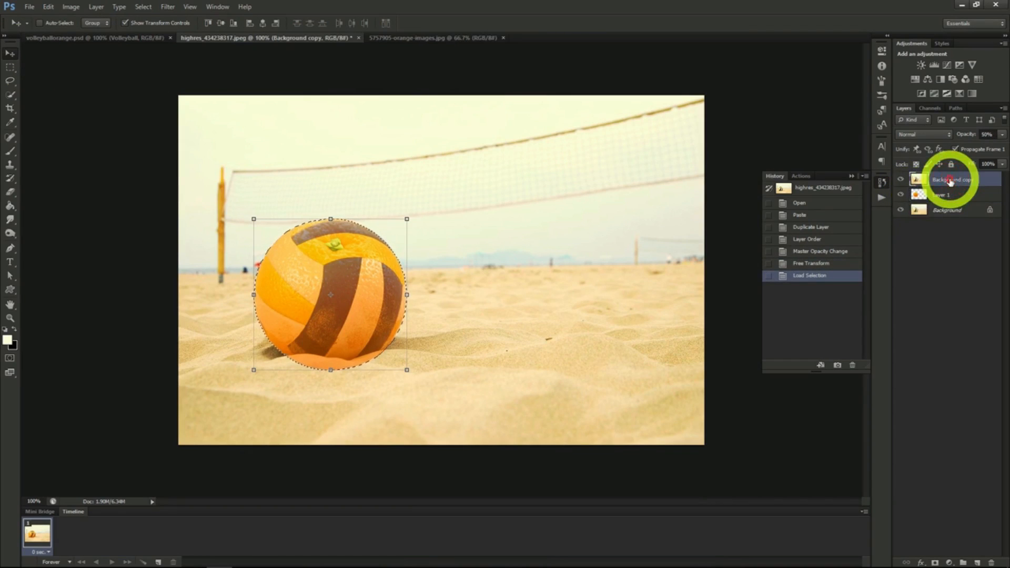
click(935, 563)
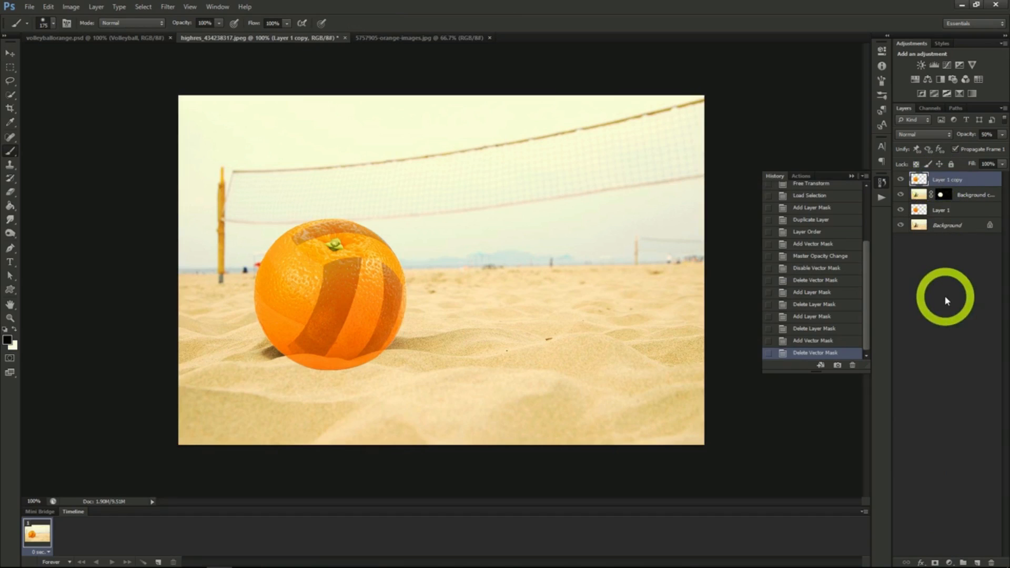
- Add a black layer mask to Layer 1 copy and paint the orange texture into the ball's selected panels
alt+click(937, 562)
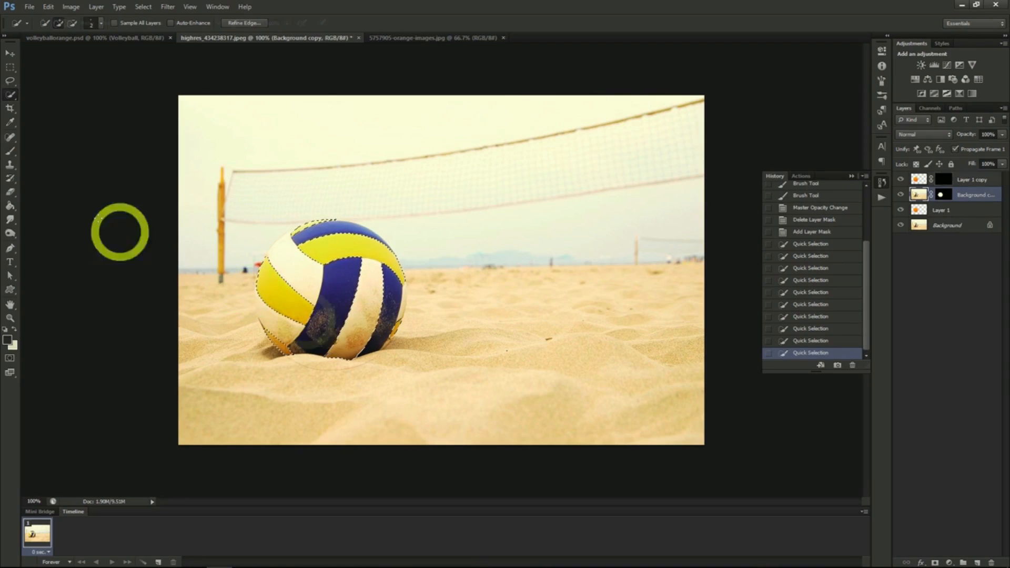
click(11, 152)
mouse_move(303, 321)
mouse_down()
mouse_move(256, 282)
mouse_move(265, 265)
mouse_move(307, 313)
mouse_move(268, 308)
mouse_move(268, 282)
mouse_move(310, 320)
mouse_up()
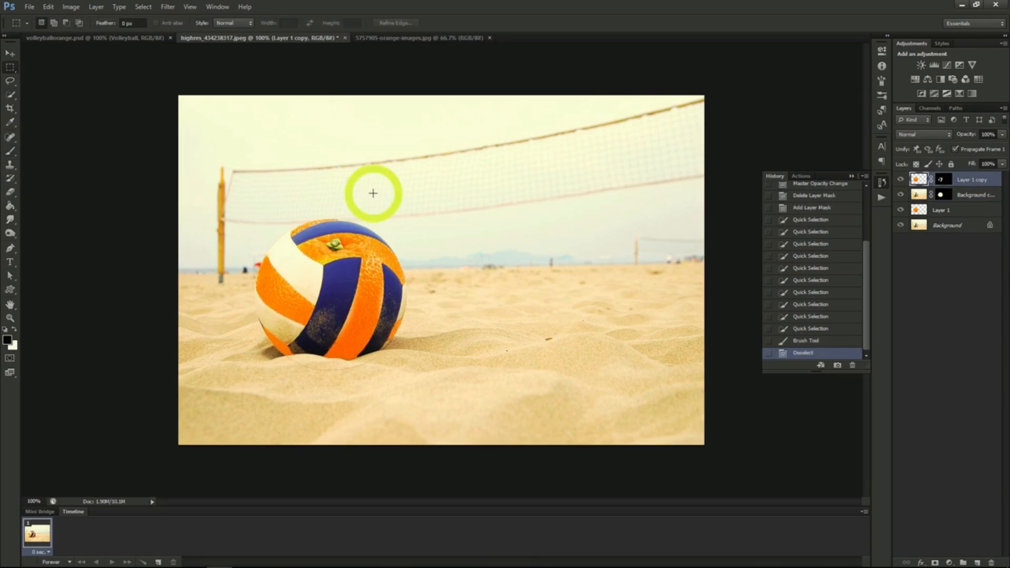
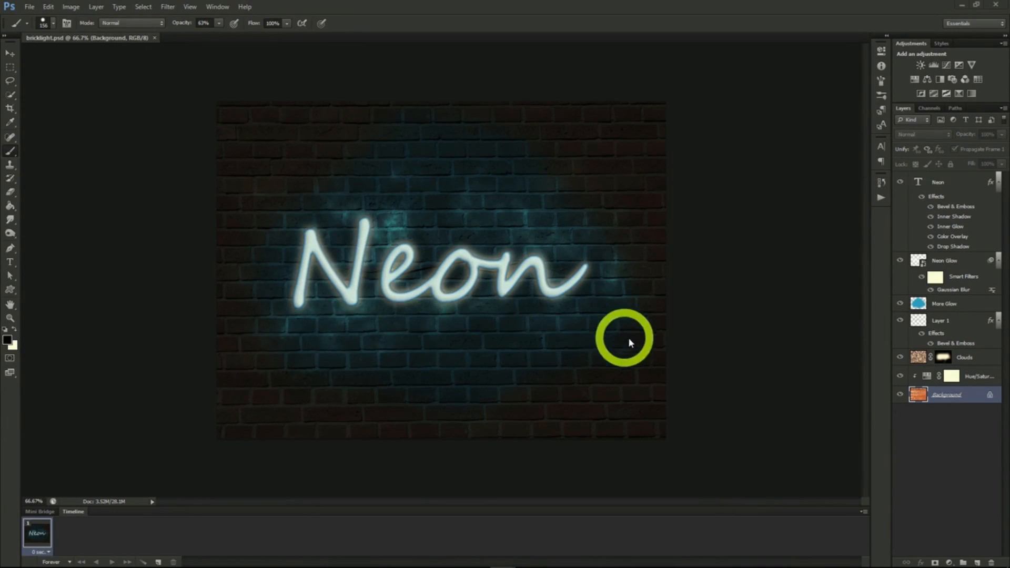
- Duplicate the brick wall Background layer of bricklight.psd into a new document
right_click(935, 395)
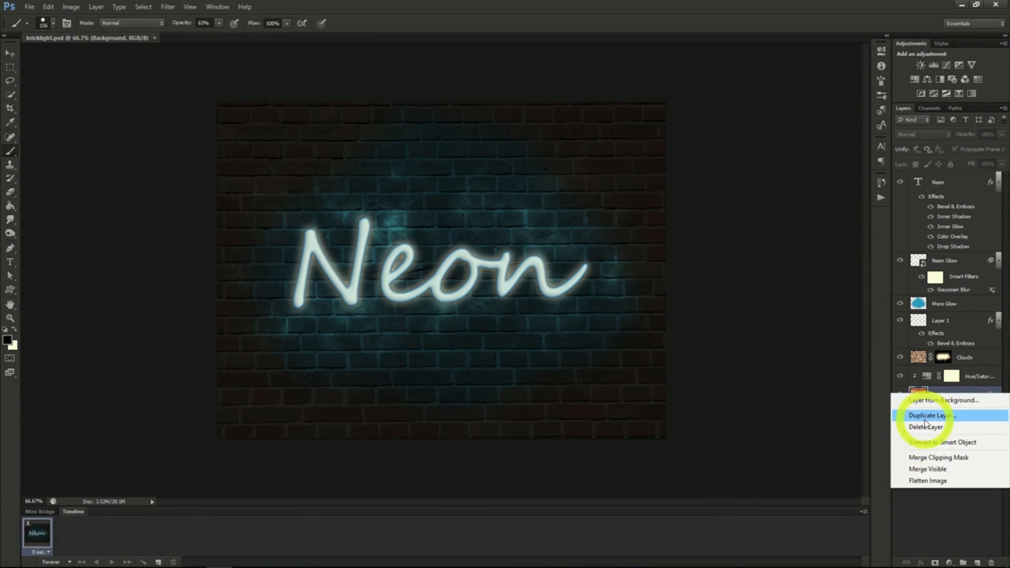
click(929, 416)
click(501, 210)
click(484, 235)
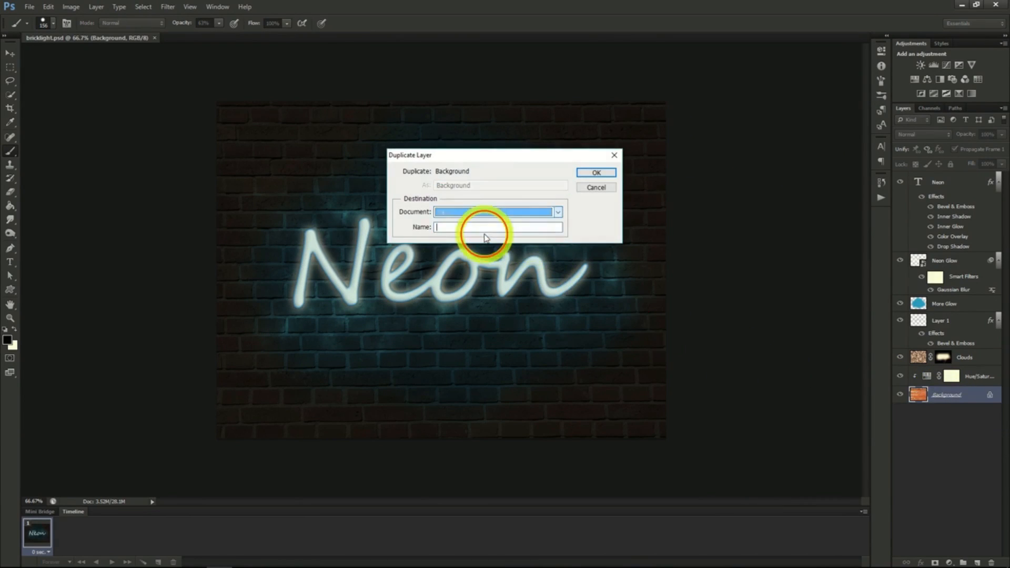
click(596, 172)
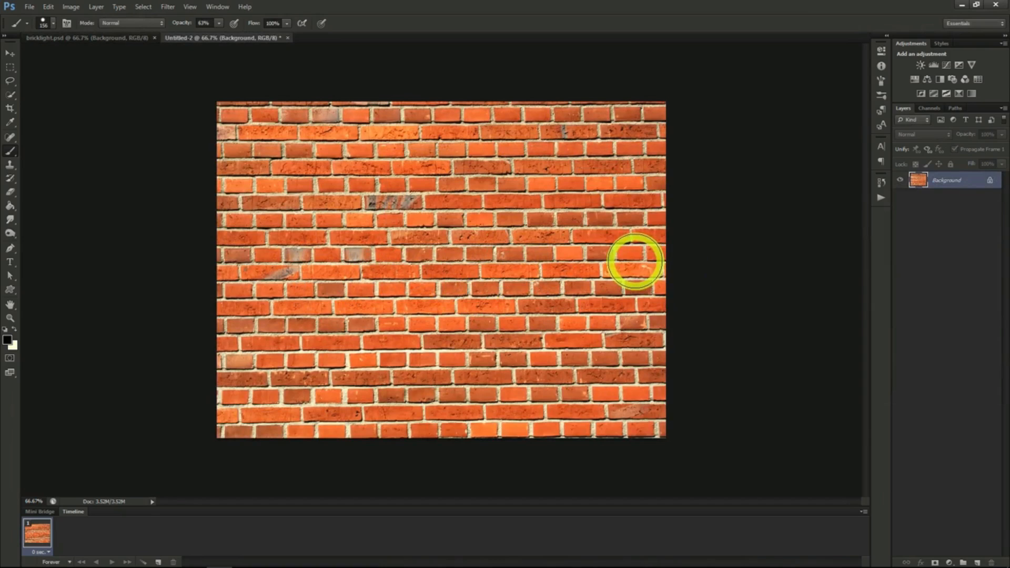
- Add the text "Neon" in Segoe Script over the brick wall, scale it to 282.12 pt and centre it
click(881, 146)
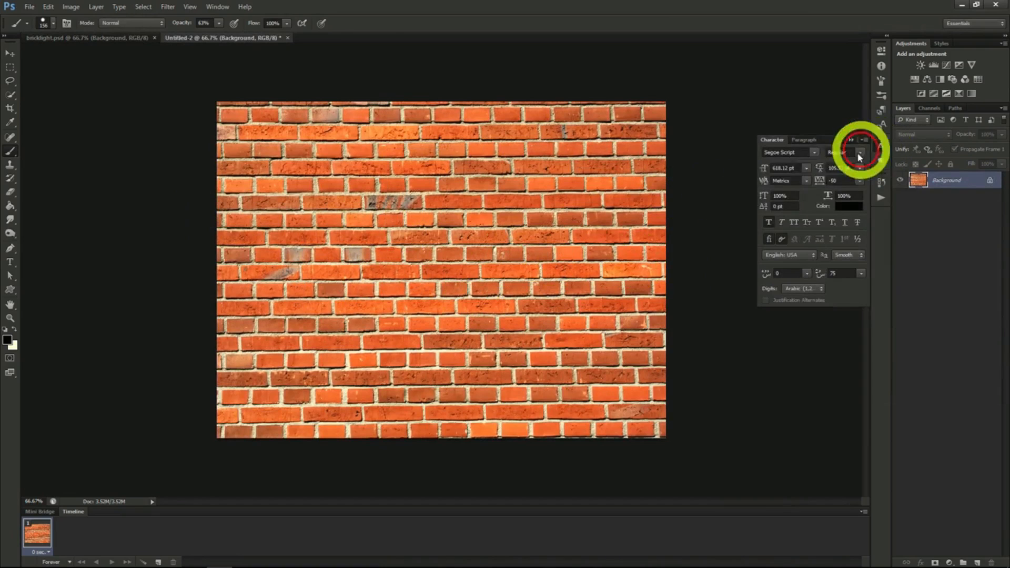
key(t)
click(344, 274)
text(Neon)
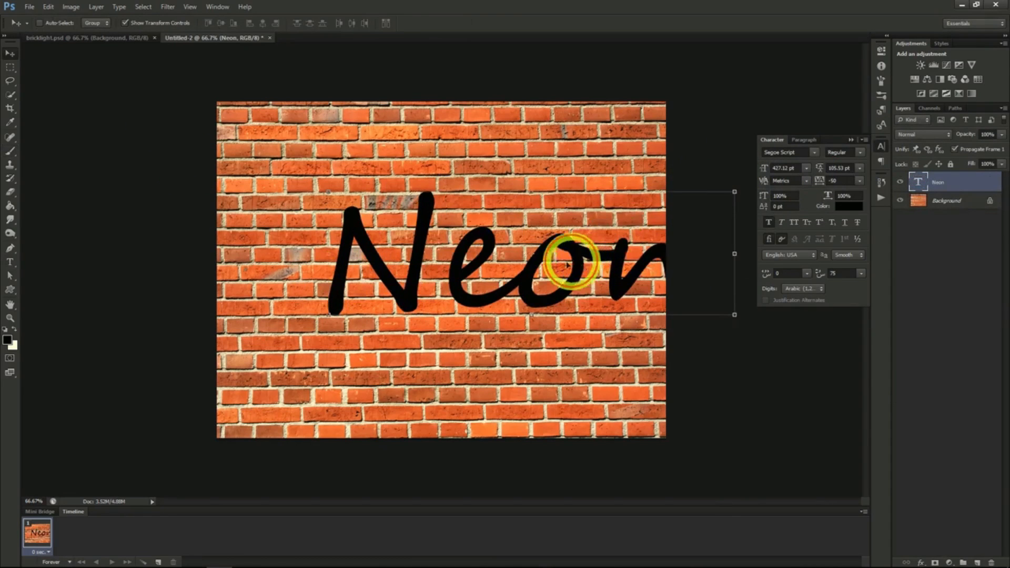
drag(568, 265, 516, 267)
click(764, 168)
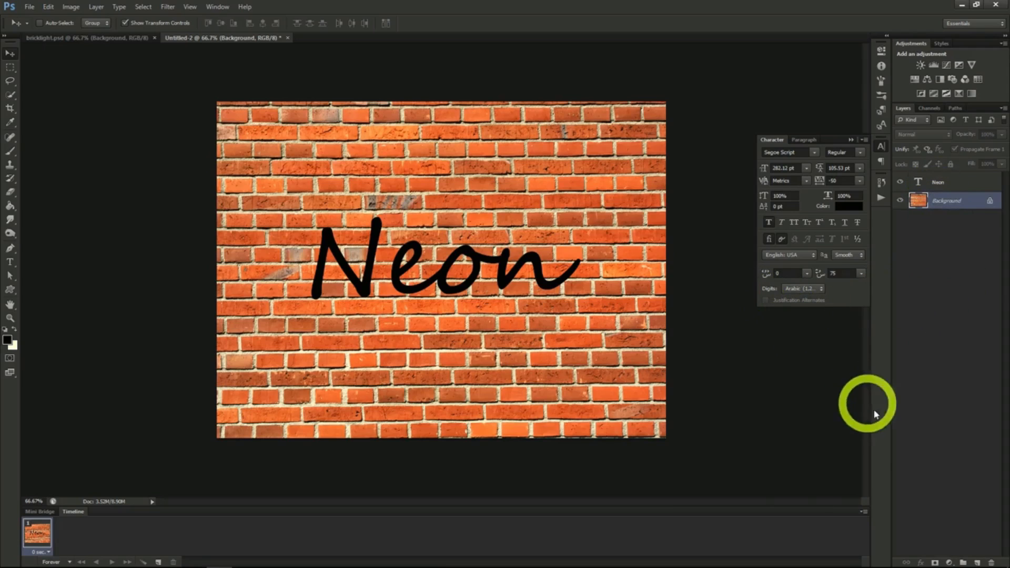
- Add a Hue/Saturation adjustment layer above Background with saturation -70 and lightness -87
click(96, 7)
mouse_move(130, 100)
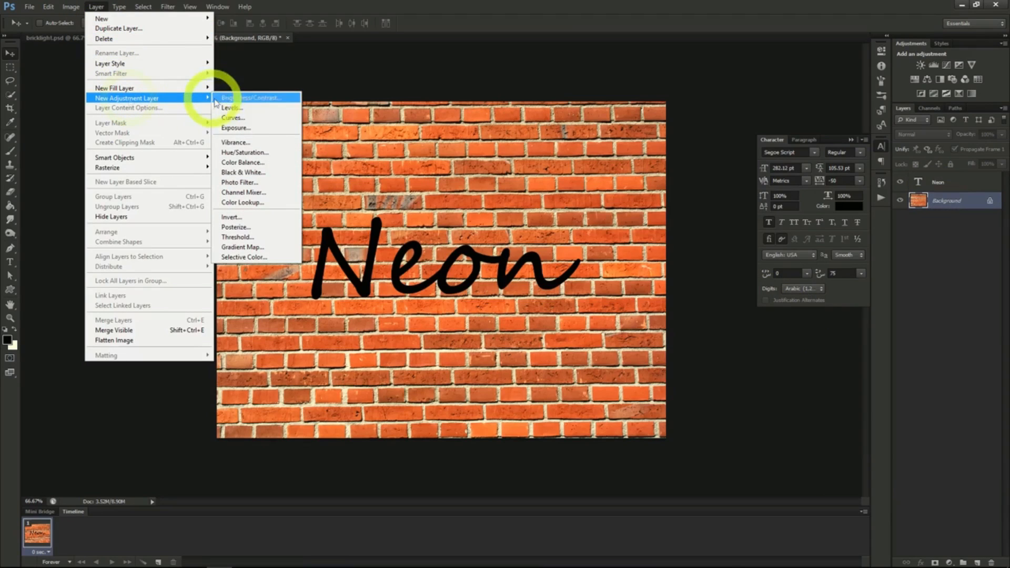
click(236, 152)
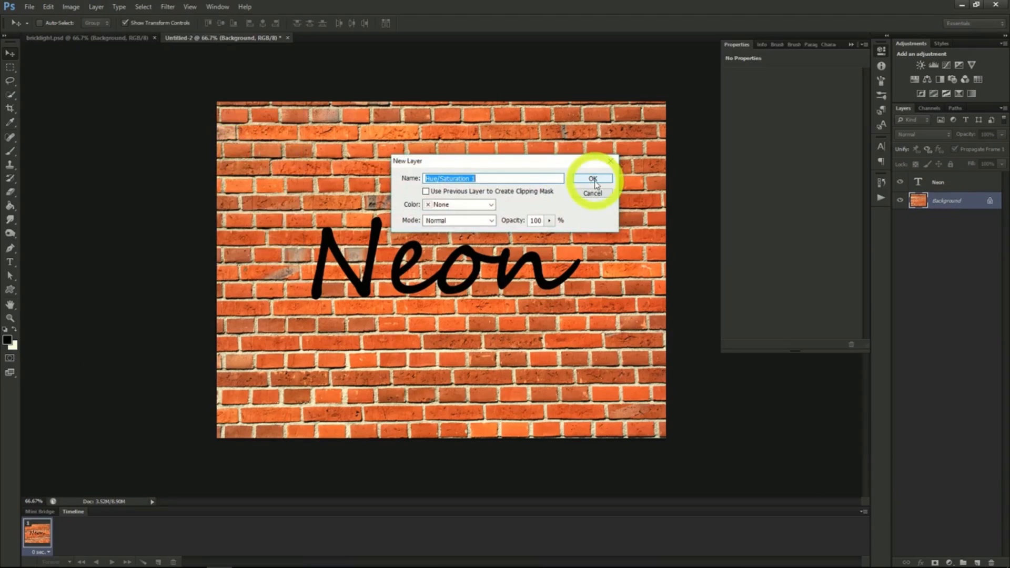
click(593, 179)
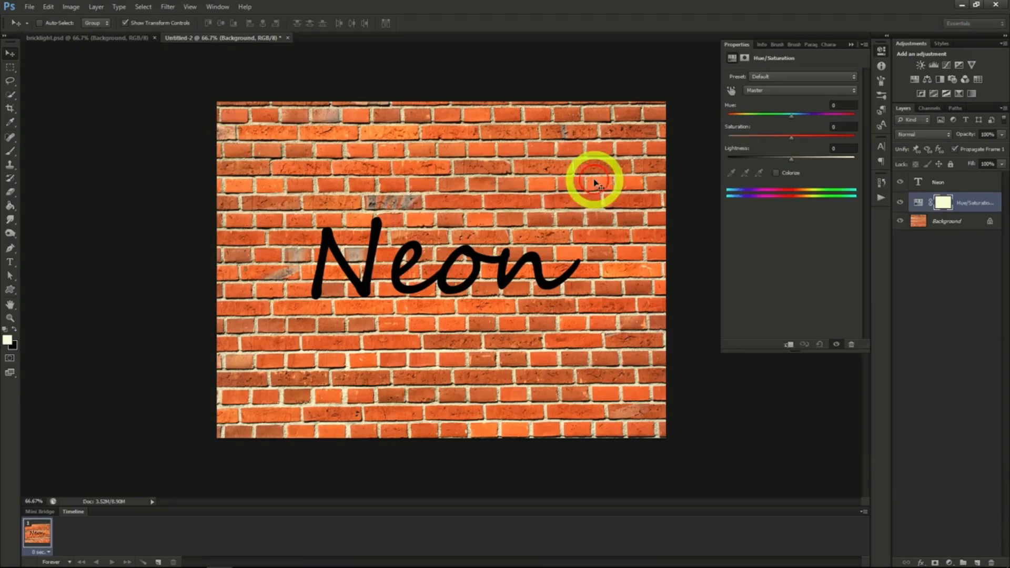
mouse_move(756, 135)
mouse_down()
mouse_move(791, 137)
mouse_move(747, 137)
mouse_up()
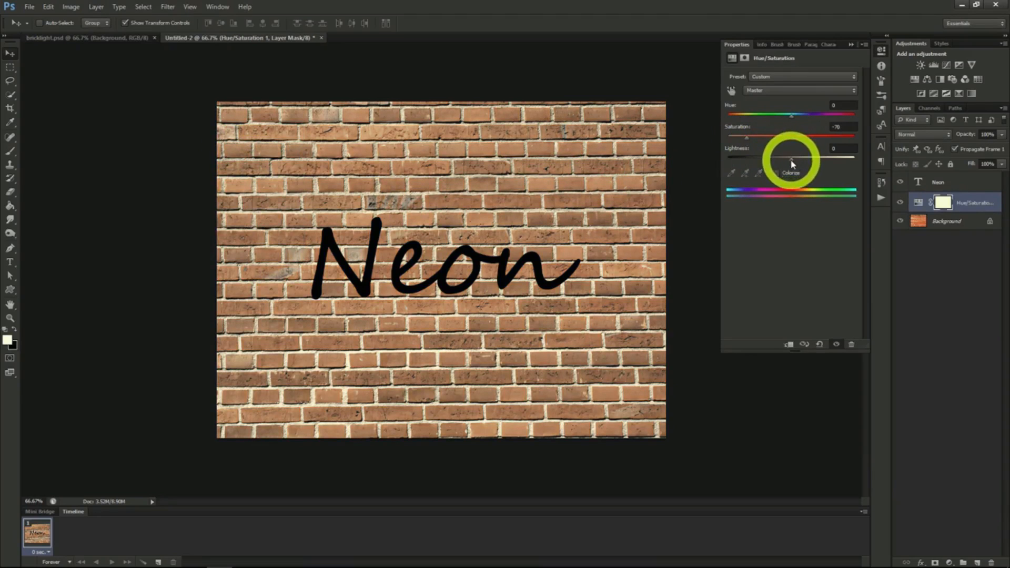
drag(793, 161, 736, 160)
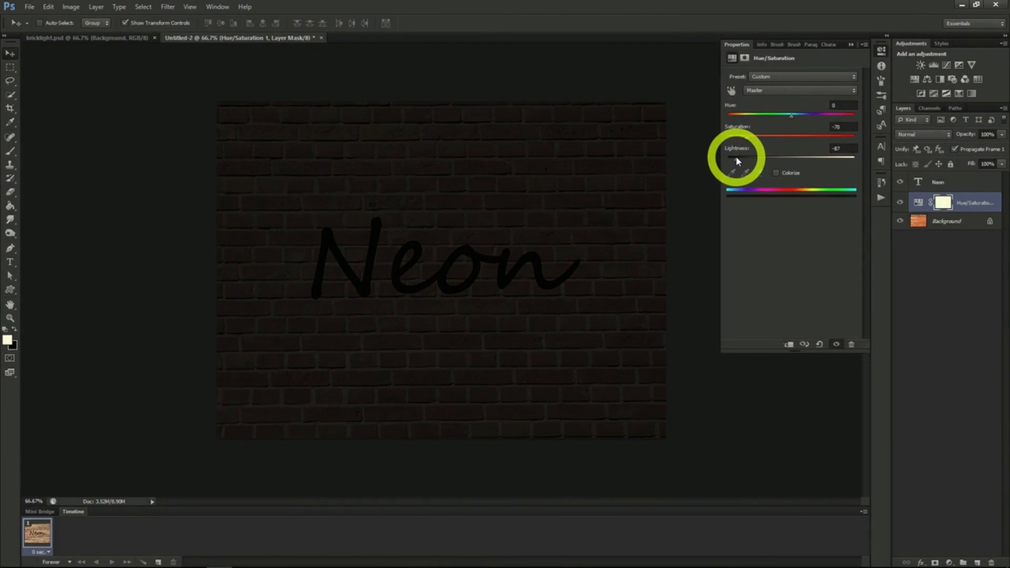
- Create a new layer above the Hue/Saturation layer and fill it with the Clouds filter
click(956, 202)
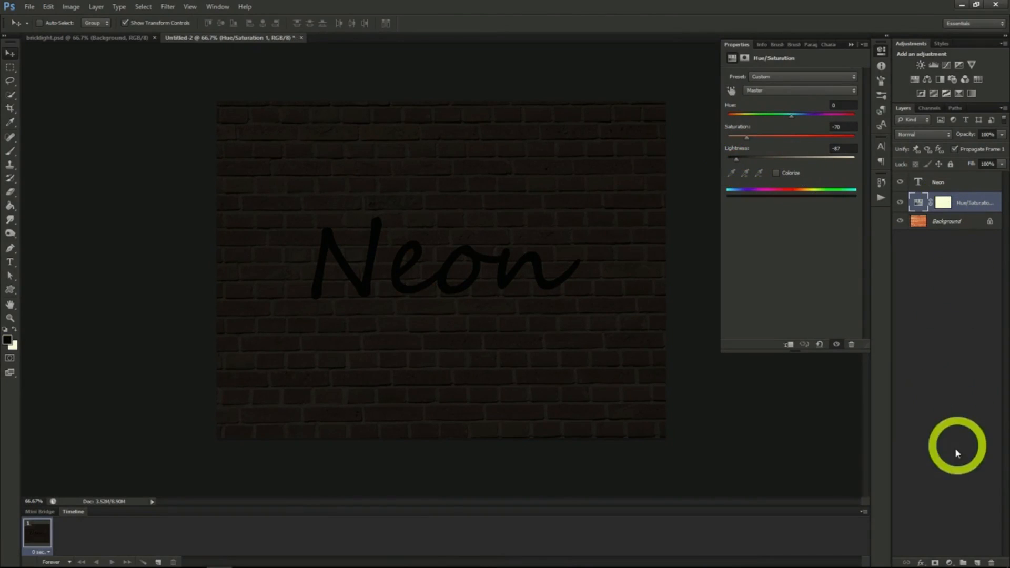
click(977, 563)
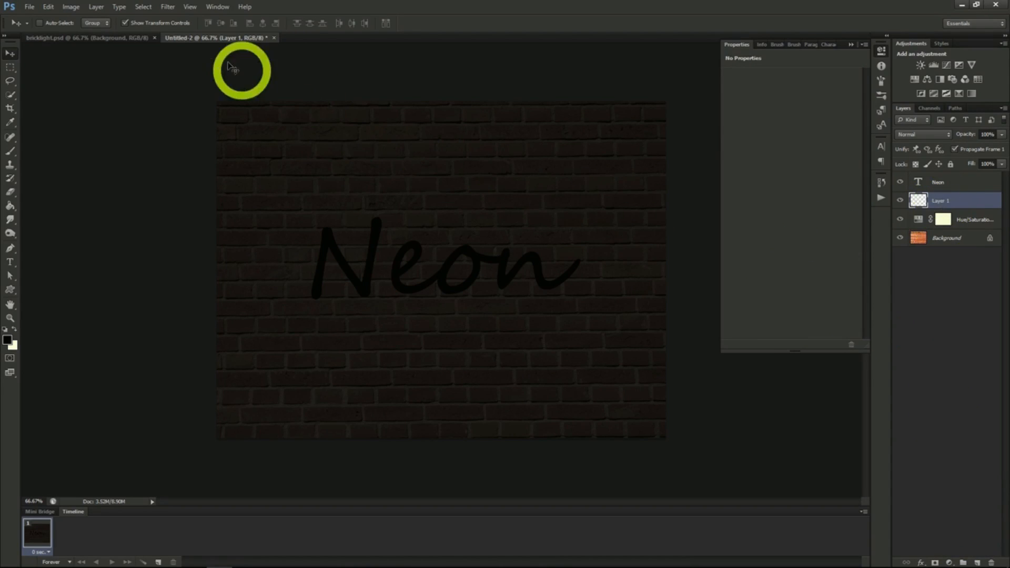
click(167, 7)
mouse_move(190, 173)
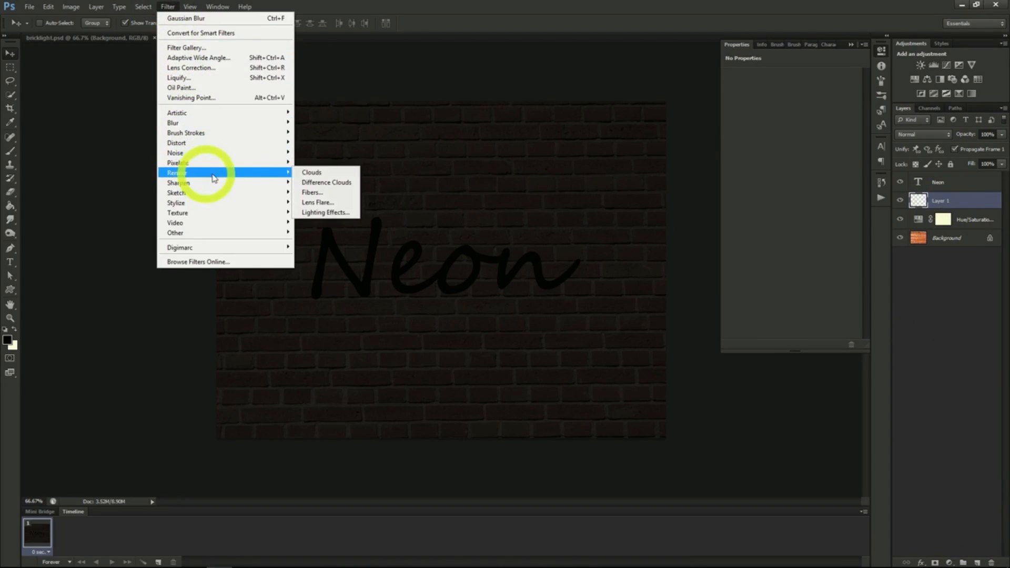
click(317, 175)
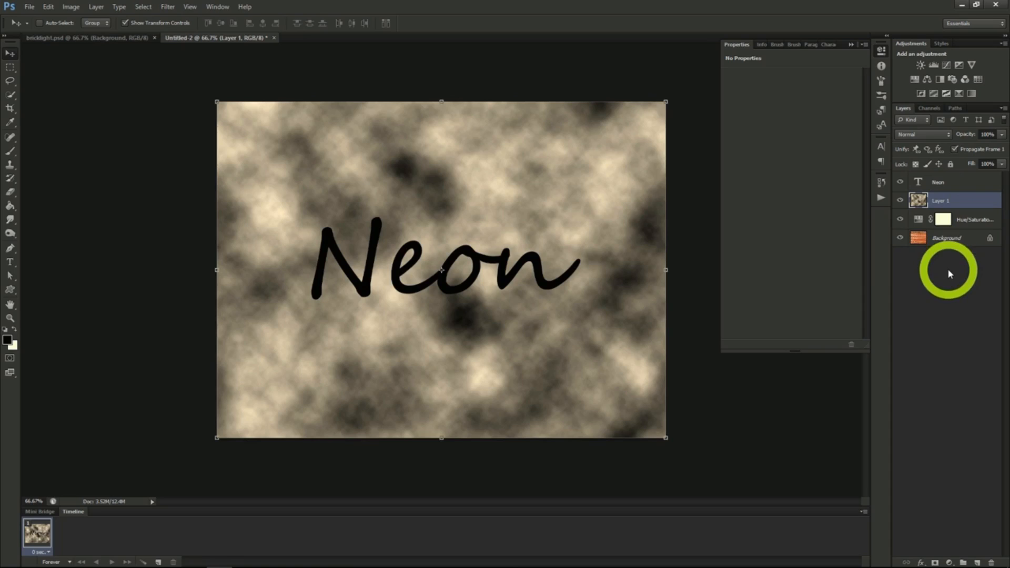
- Add a black layer mask to the clouds layer and set its blend mode to Divide
alt+click(935, 563)
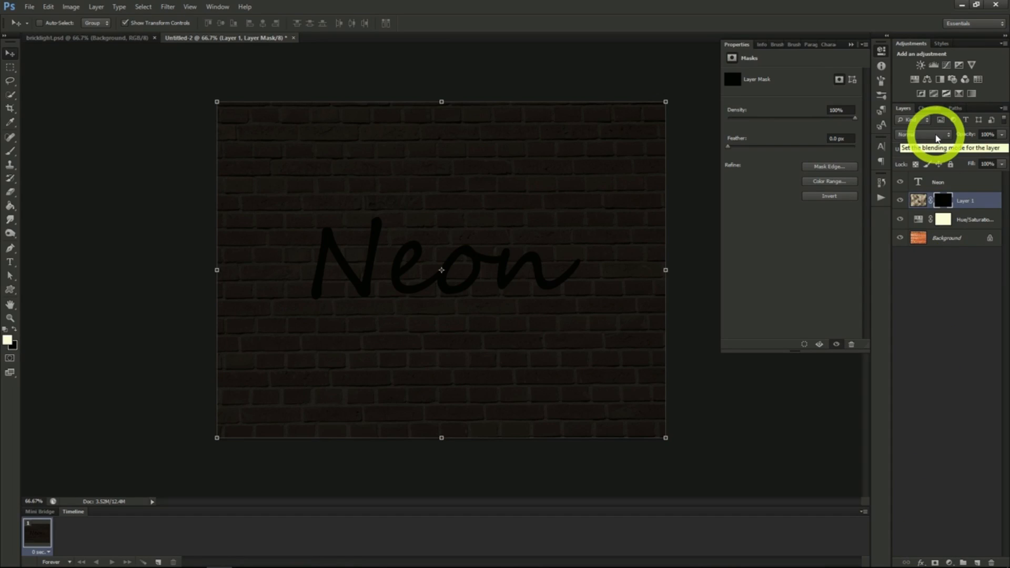
click(937, 136)
click(907, 373)
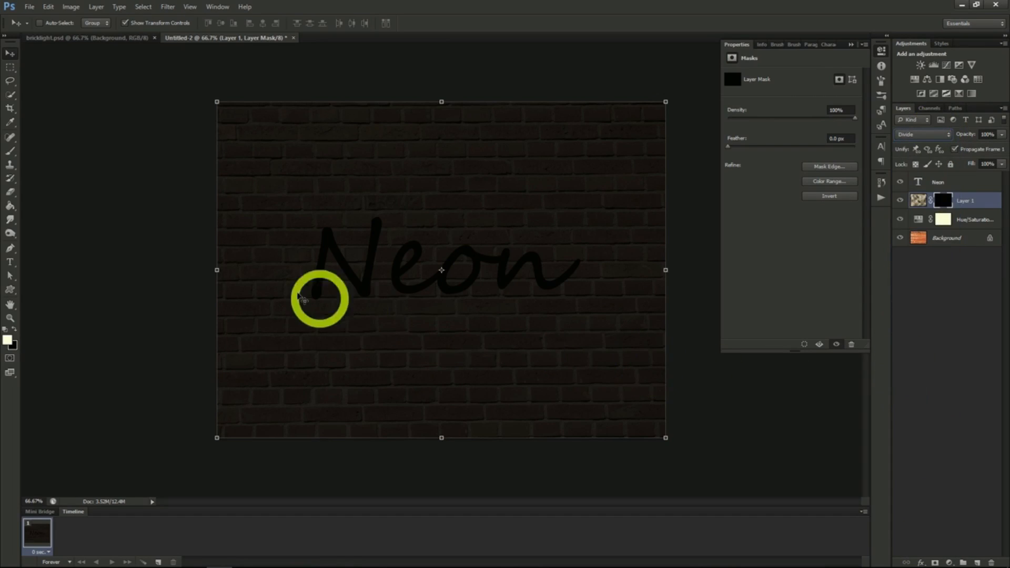
- Paint patches of light around the text on Layer 1's mask with a 156 px brush at 0% hardness and 50% opacity
click(11, 153)
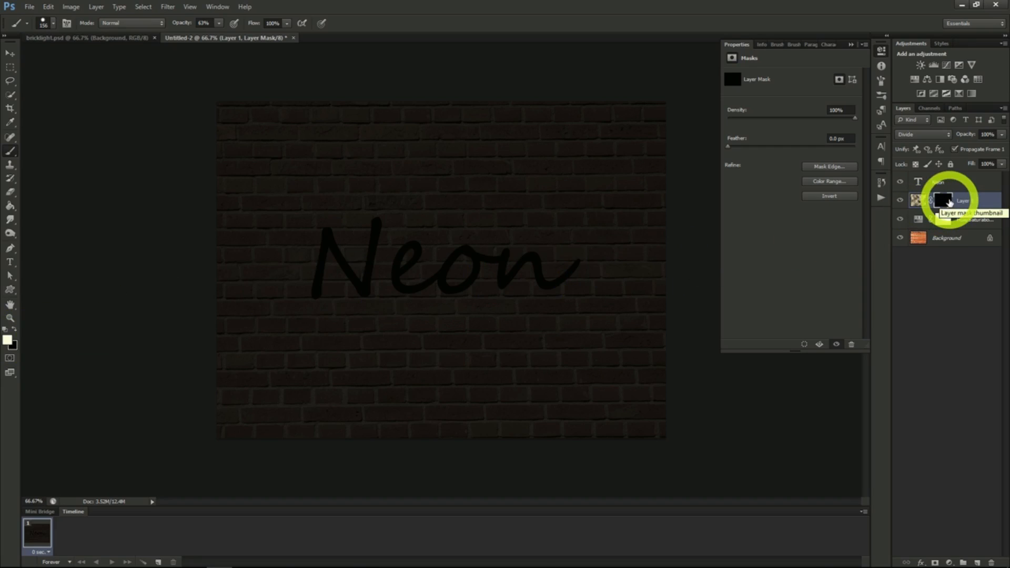
click(218, 26)
drag(218, 29, 210, 36)
click(54, 23)
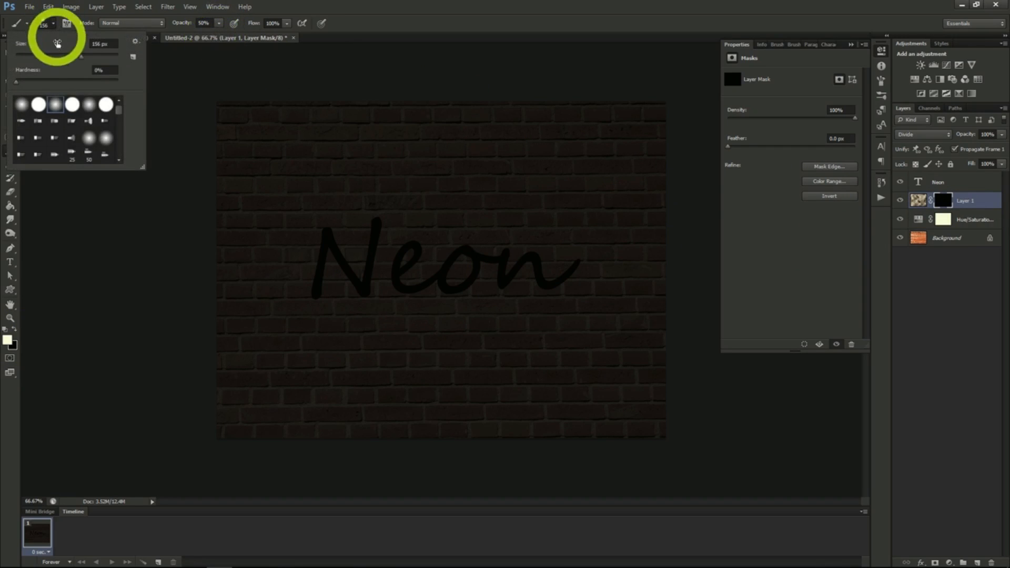
click(103, 82)
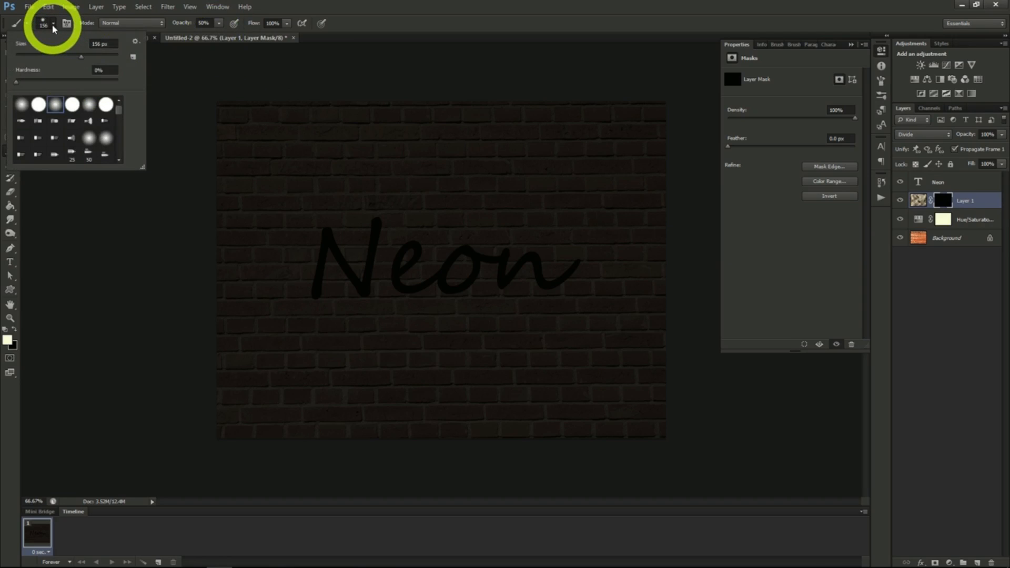
click(53, 23)
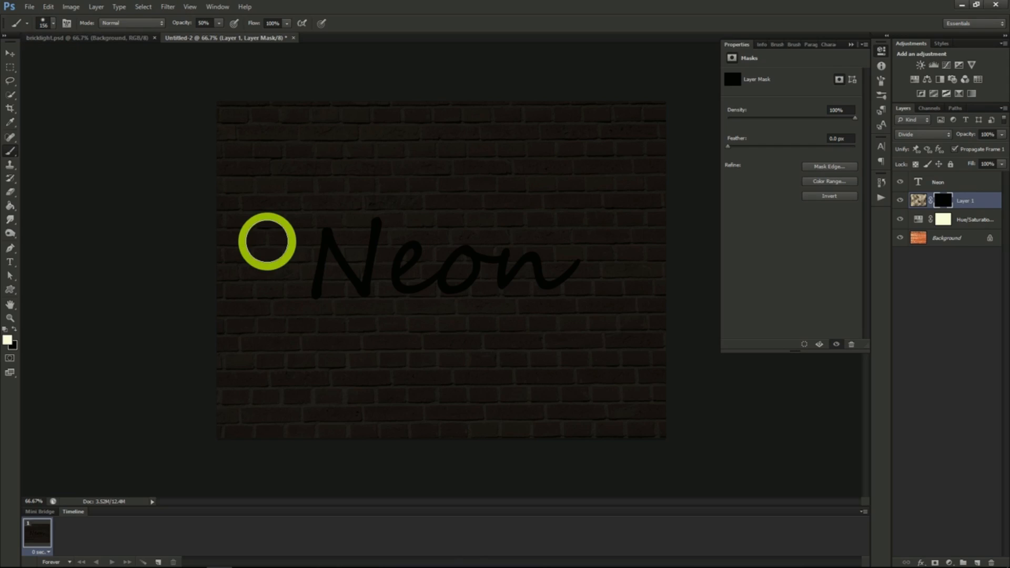
mouse_move(332, 226)
mouse_down()
mouse_move(290, 286)
mouse_move(355, 249)
mouse_move(388, 284)
mouse_up()
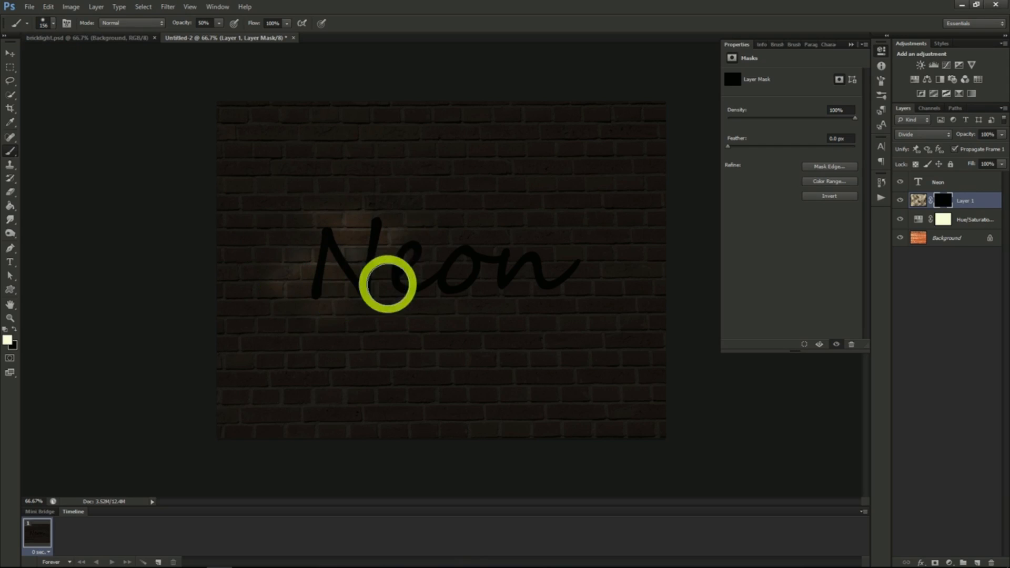
click(459, 296)
click(614, 274)
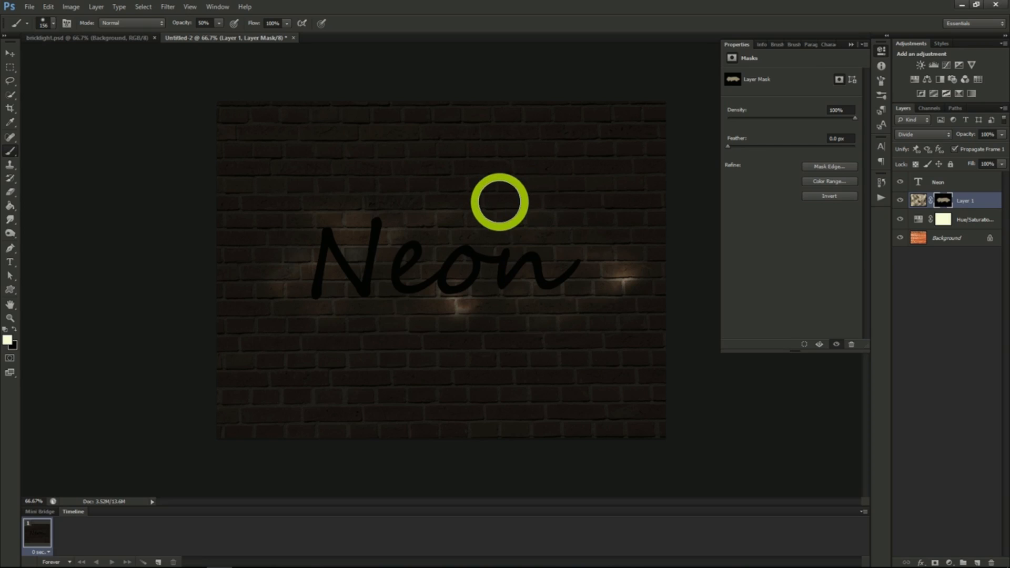
- Colour the Neon text blue and give it a Bevel & Emboss with depth 185%, size 3 px and maximum soften
click(944, 183)
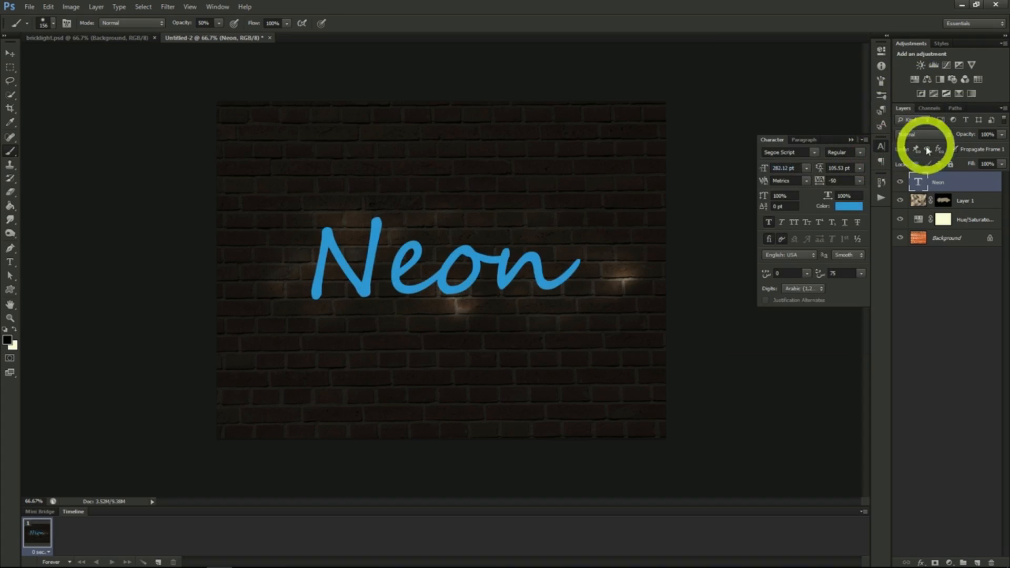
right_click(939, 181)
click(900, 189)
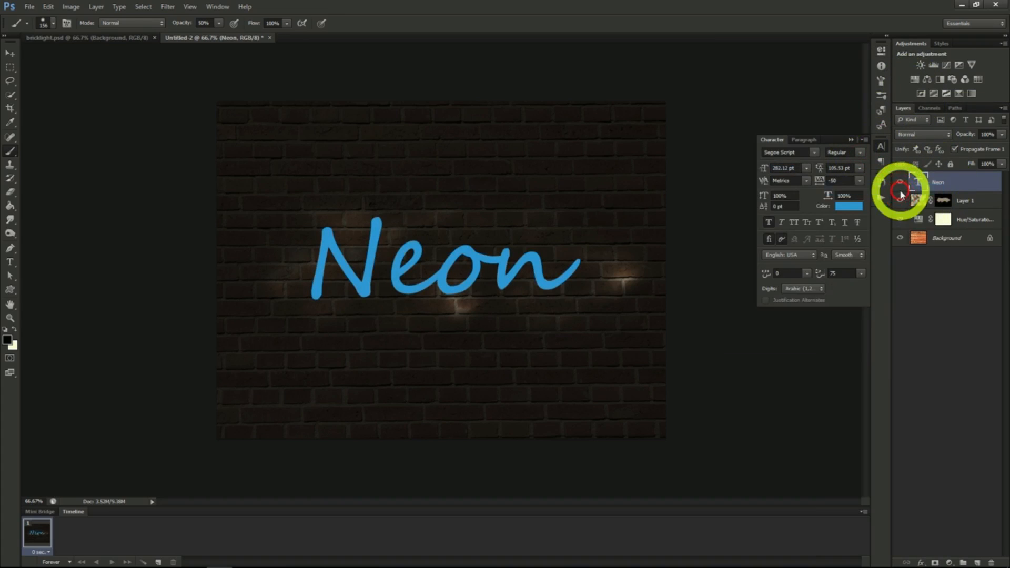
click(639, 157)
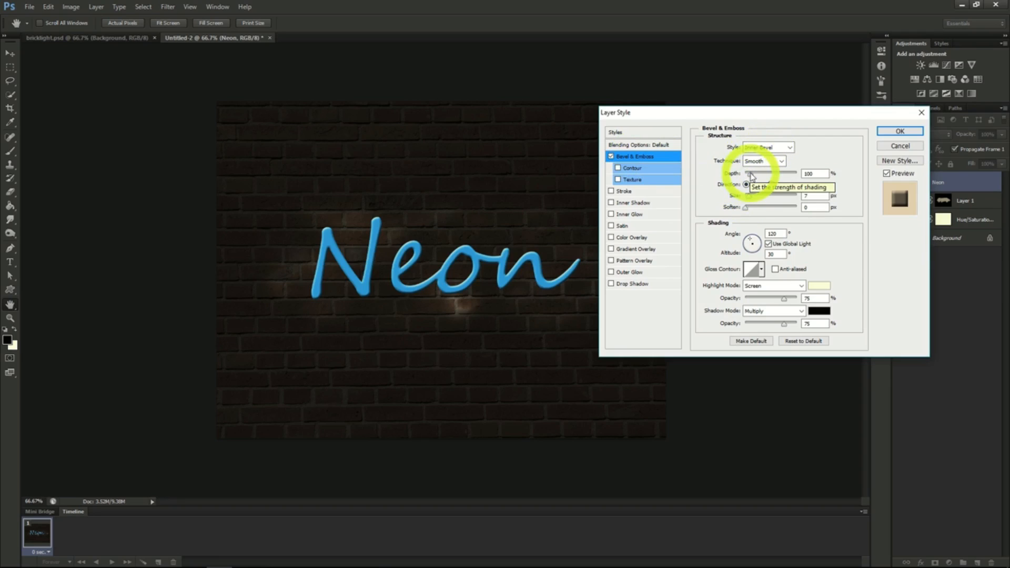
drag(752, 174, 830, 207)
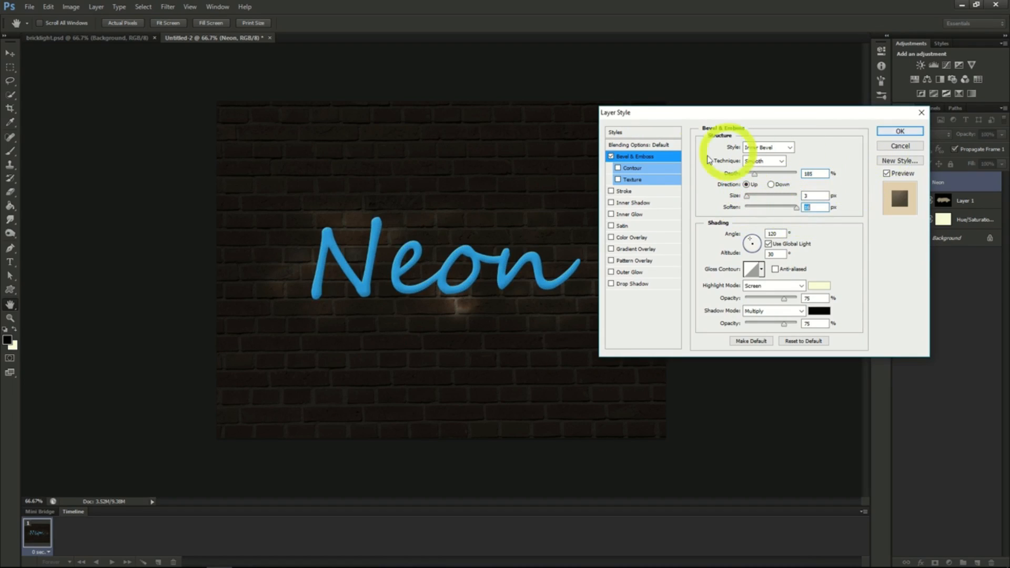
- Add an Inner Shadow to the Neon text with 40% opacity, 5 px distance and a slightly smaller size
click(630, 205)
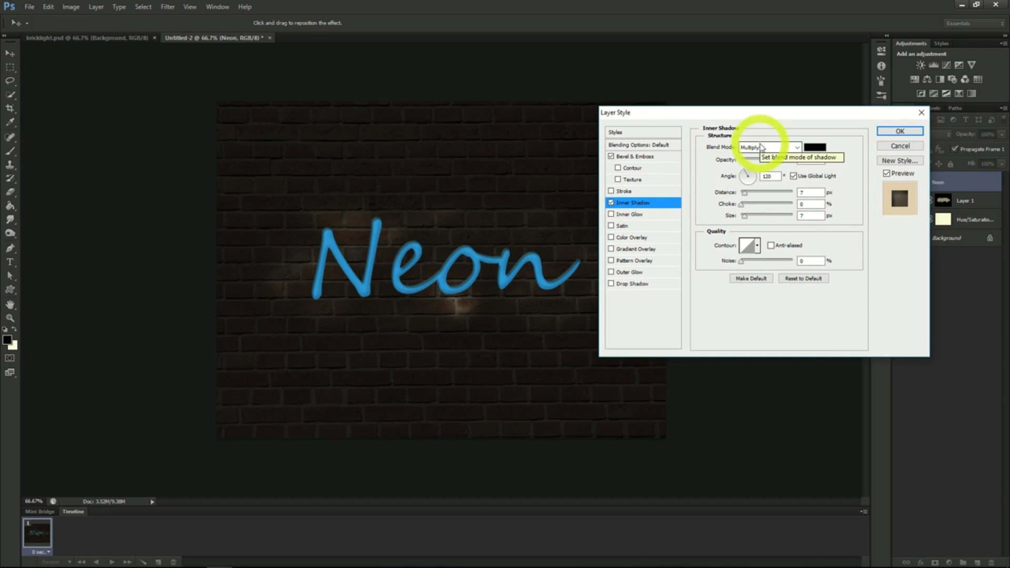
drag(781, 163, 765, 161)
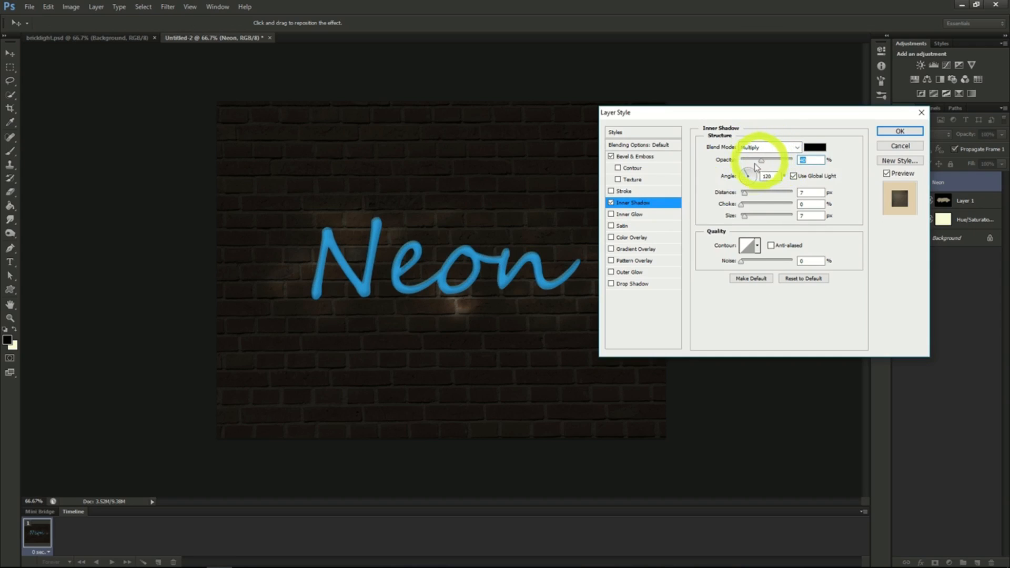
drag(745, 192, 743, 193)
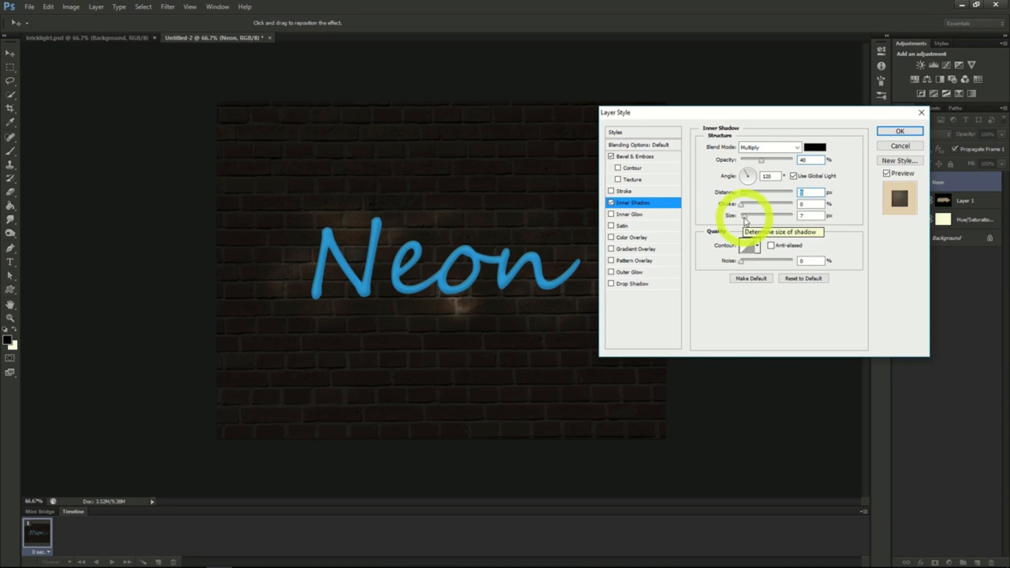
drag(746, 218, 743, 215)
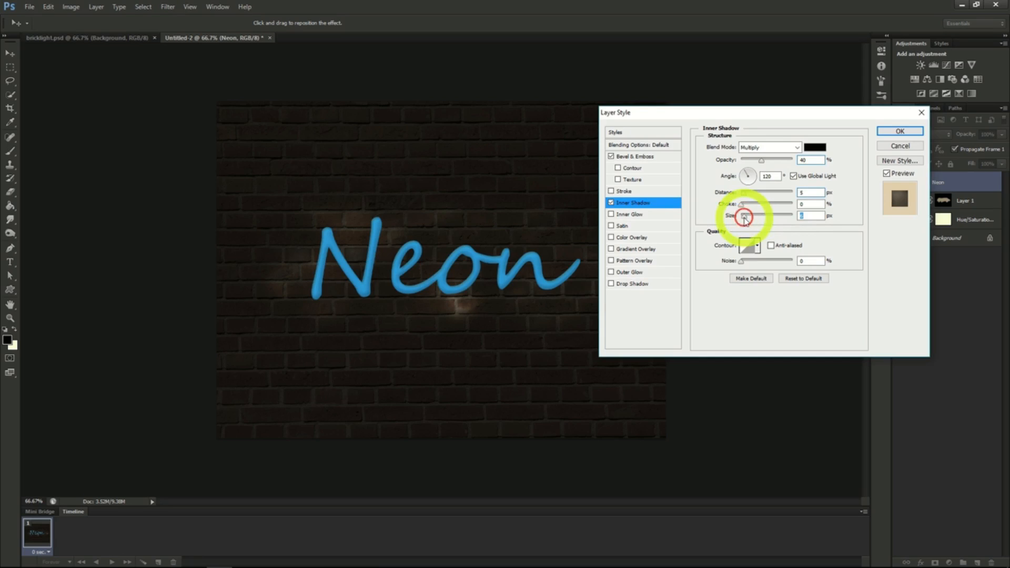
- Add an Inner Glow with its source set to Center to the Neon text and apply the layer style
click(636, 214)
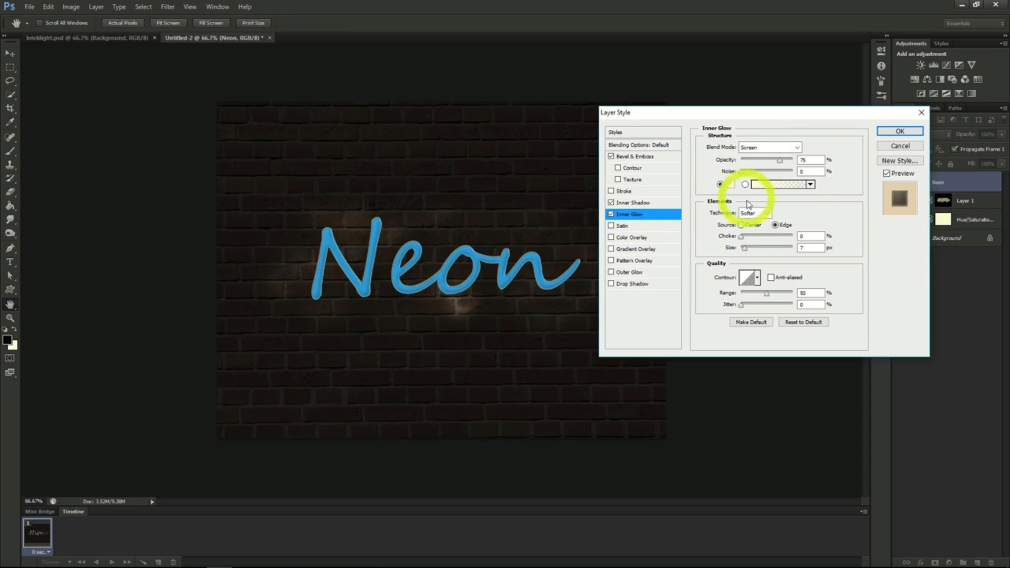
click(745, 250)
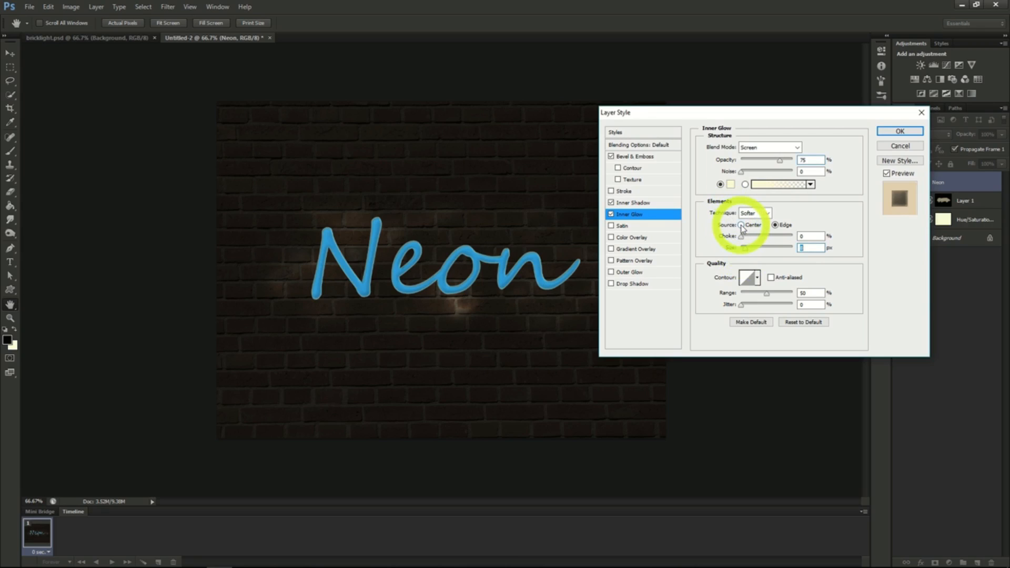
click(741, 226)
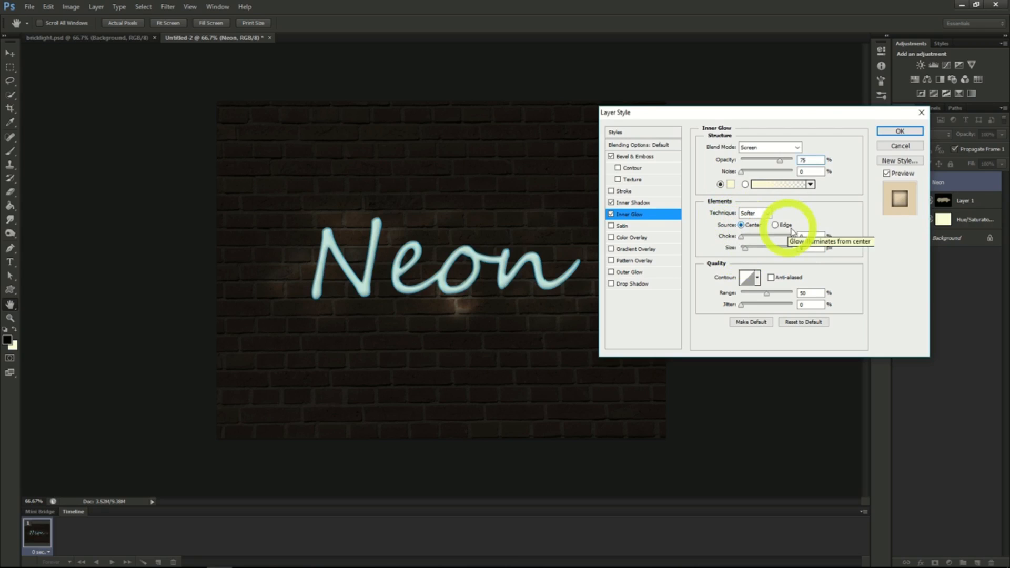
click(900, 131)
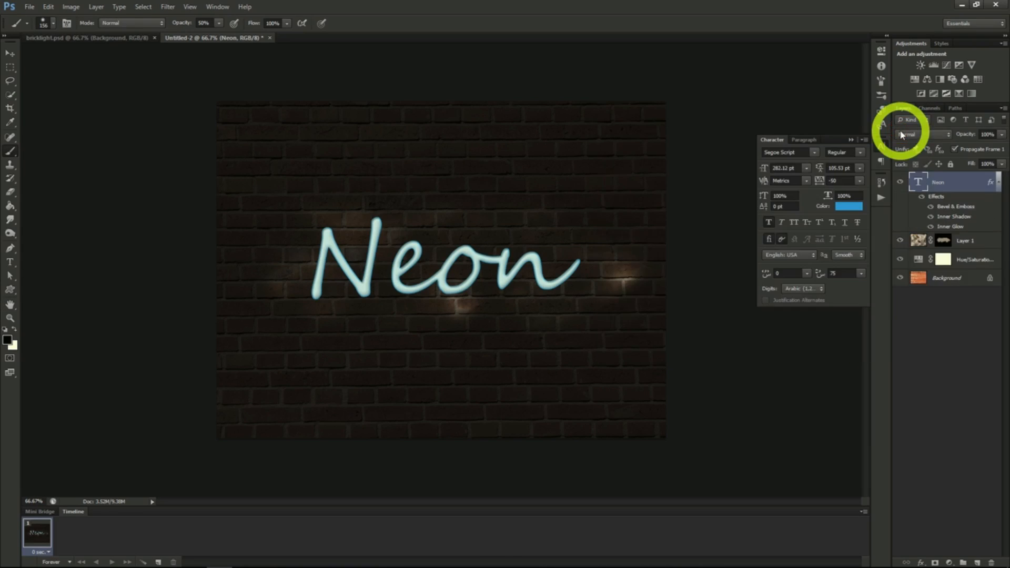
- Duplicate the Neon text layer, place the copy beneath the original and convert it to a smart object
right_click(941, 188)
click(890, 203)
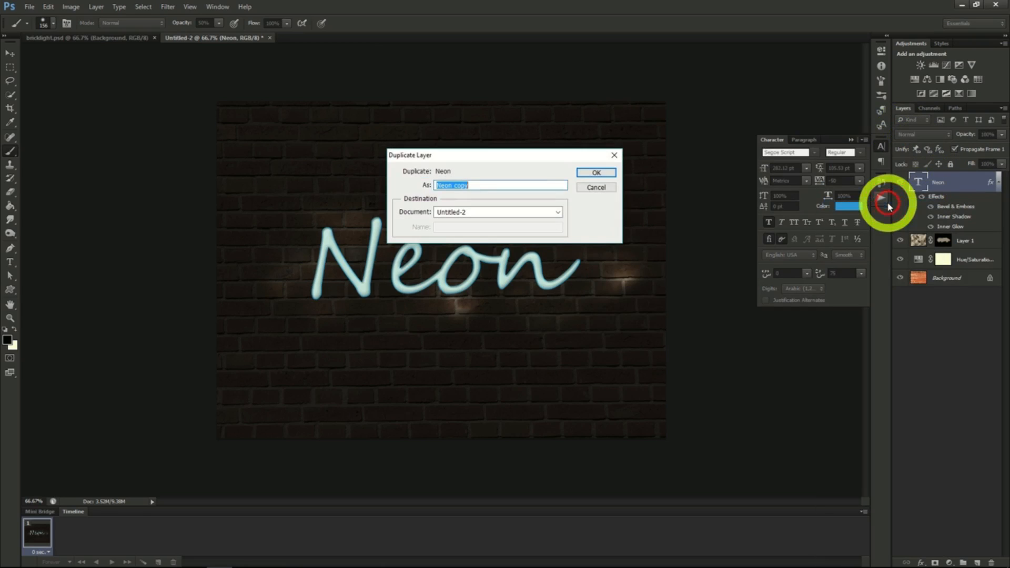
click(596, 173)
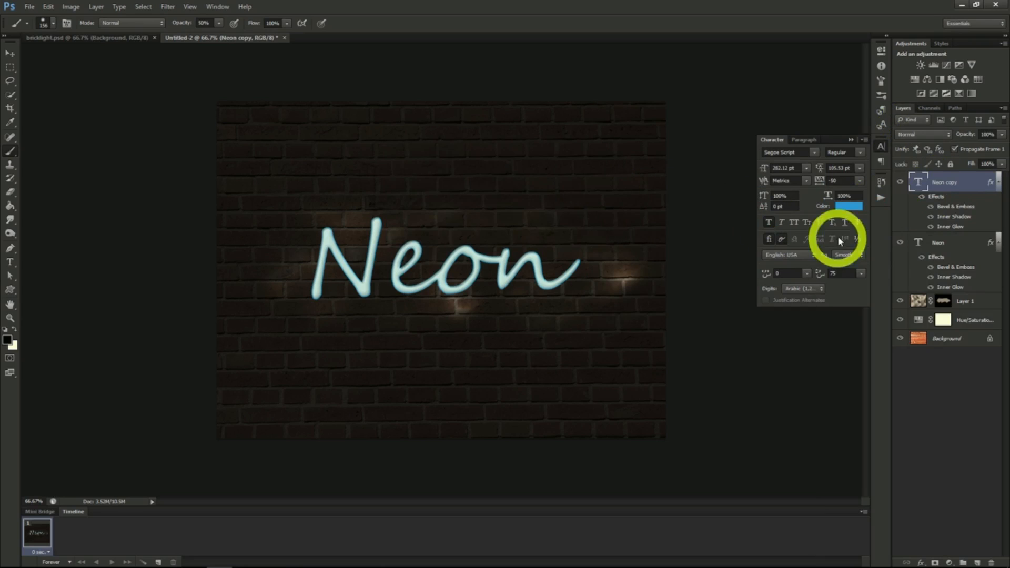
drag(946, 185, 951, 281)
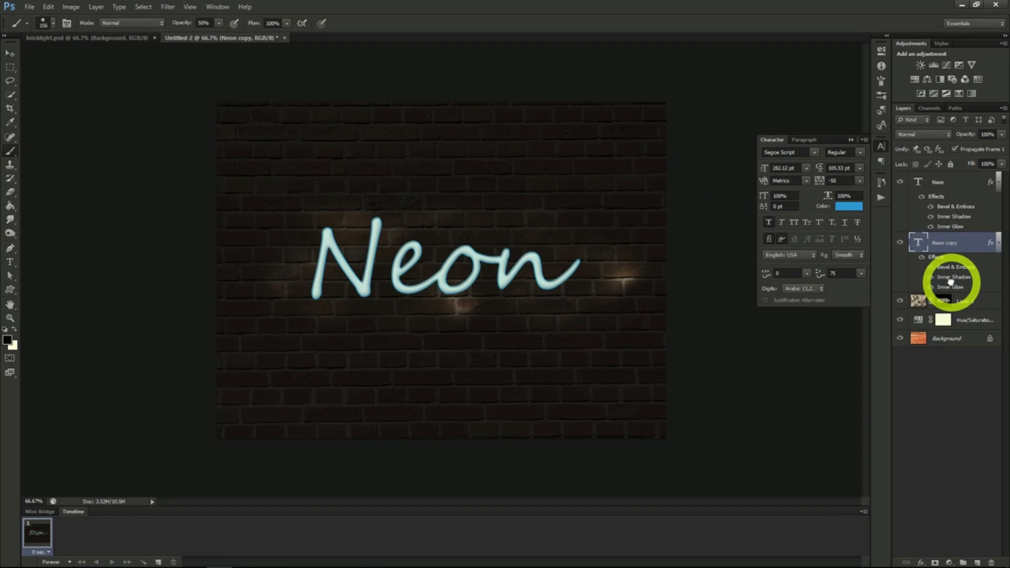
right_click(943, 244)
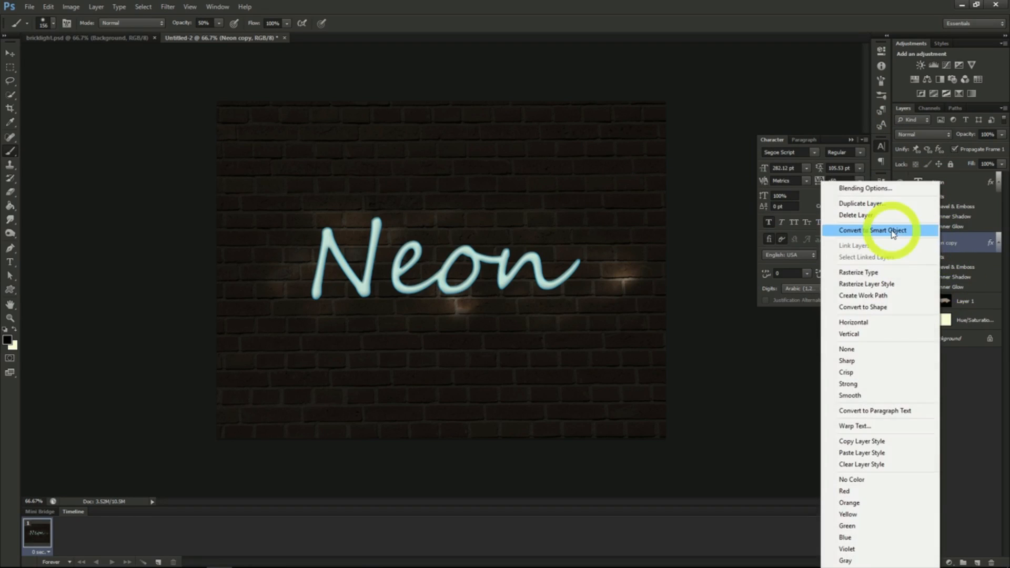
click(942, 228)
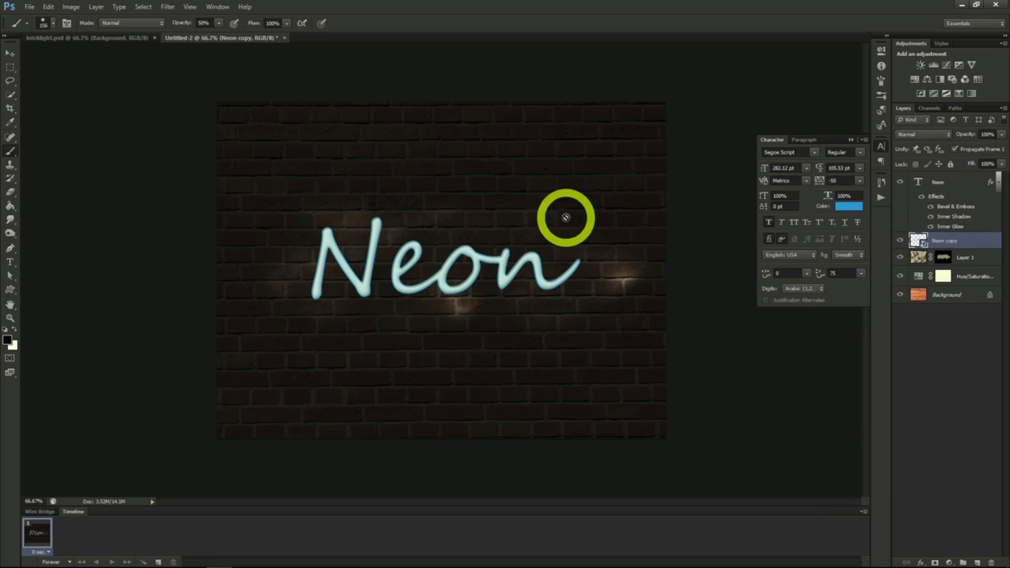
- Apply a Gaussian Blur with a radius of about 11 px to the Neon copy layer
click(168, 7)
mouse_move(257, 122)
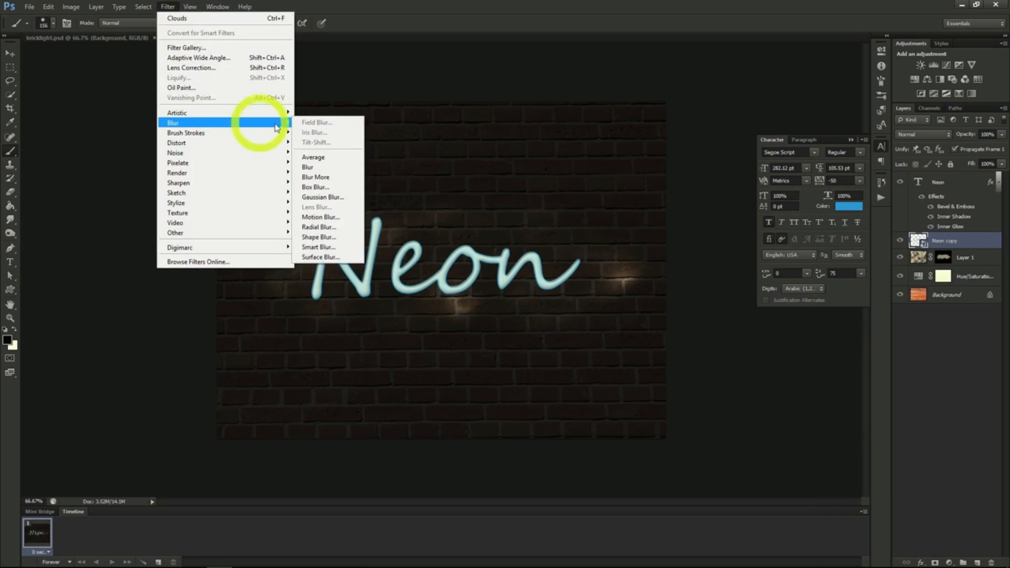
click(321, 198)
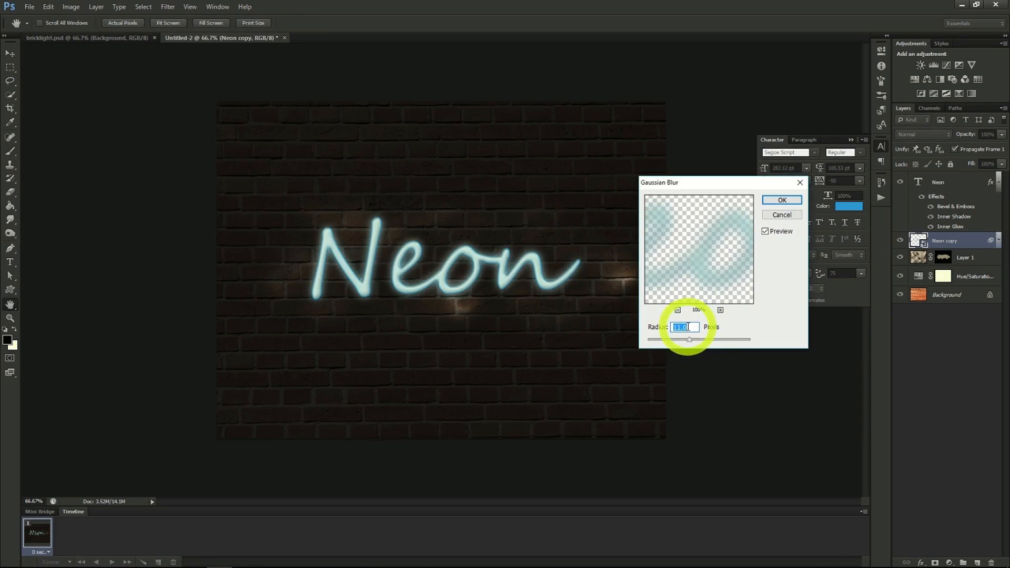
click(778, 200)
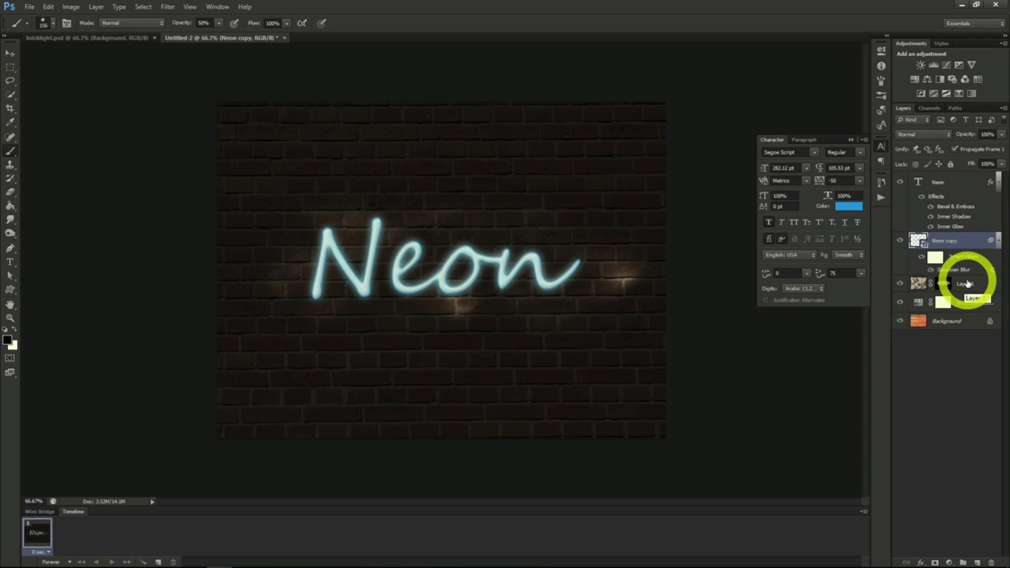
- Create a new layer directly below the Neon copy and reduce the brush size to 13 px
click(977, 562)
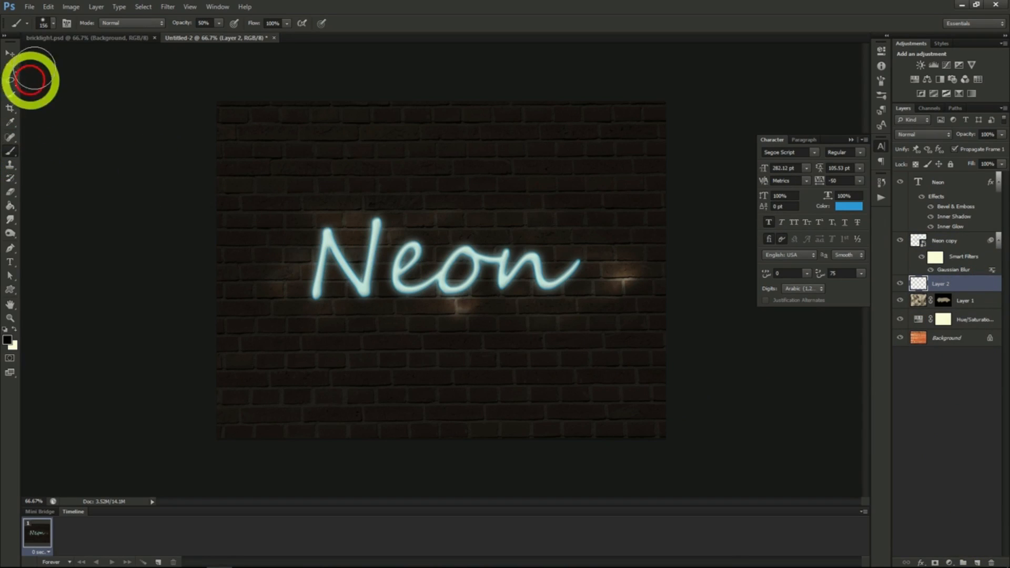
click(53, 25)
click(55, 27)
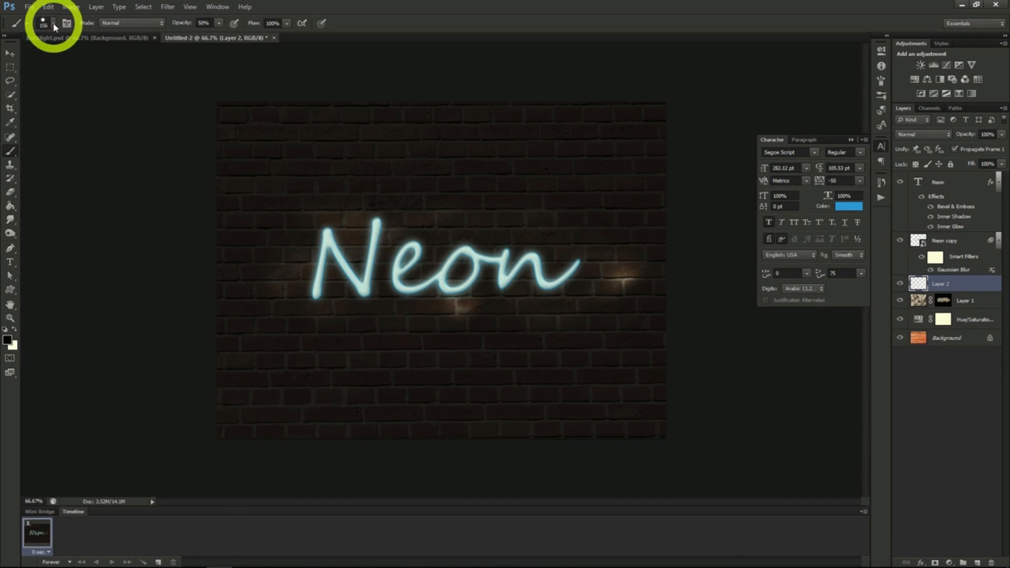
click(55, 26)
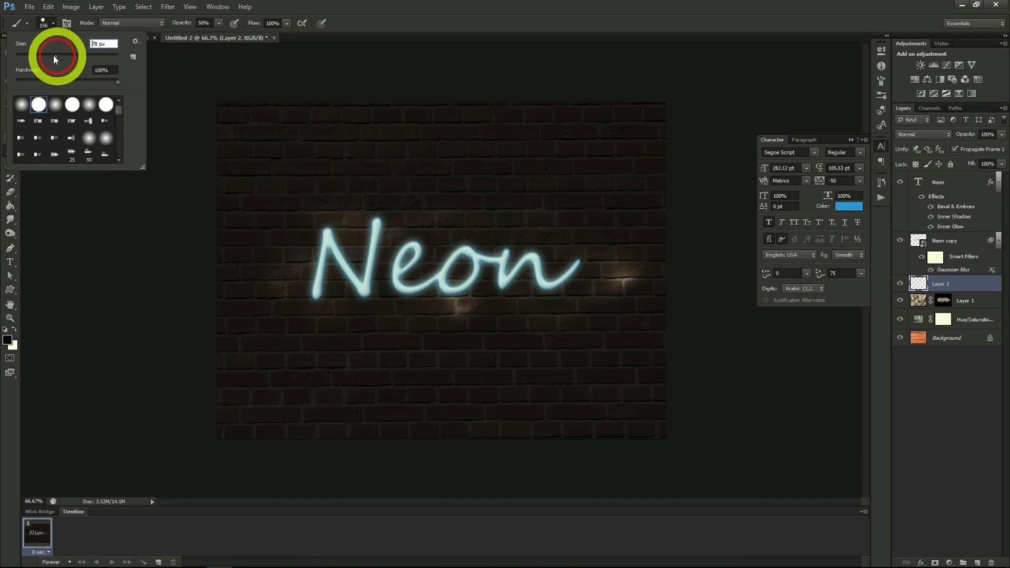
drag(55, 58, 27, 55)
click(100, 275)
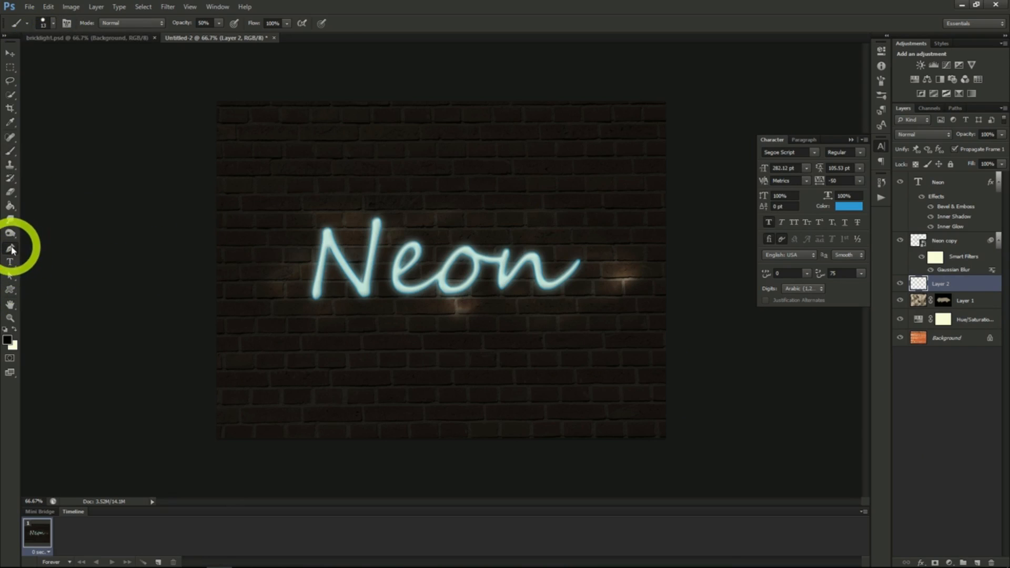
- Draw a wavy Pen path across the Neon text on Layer 2, stroke it using Brush with Simulate Pressure, and delete the path
click(11, 249)
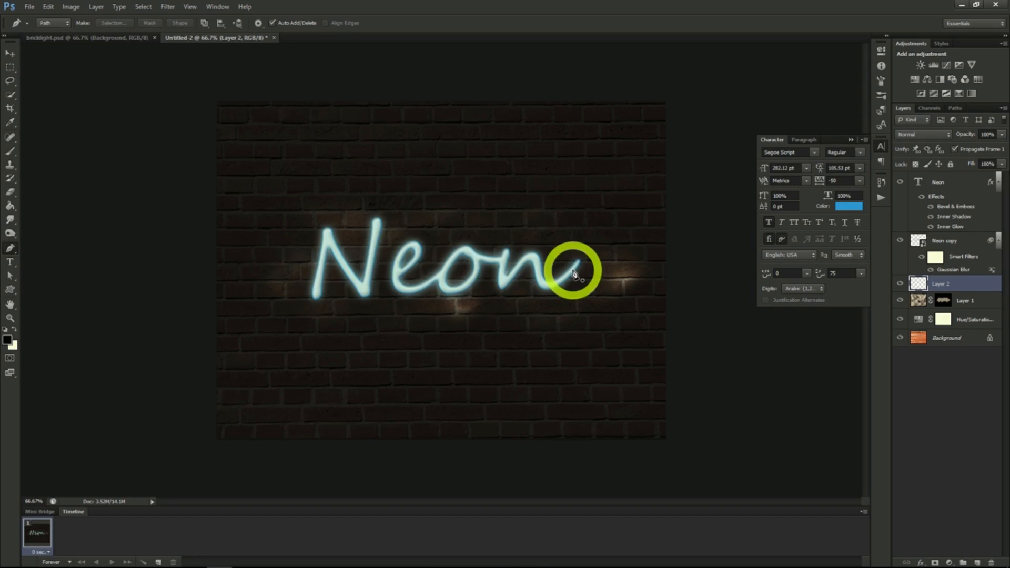
drag(556, 272, 508, 271)
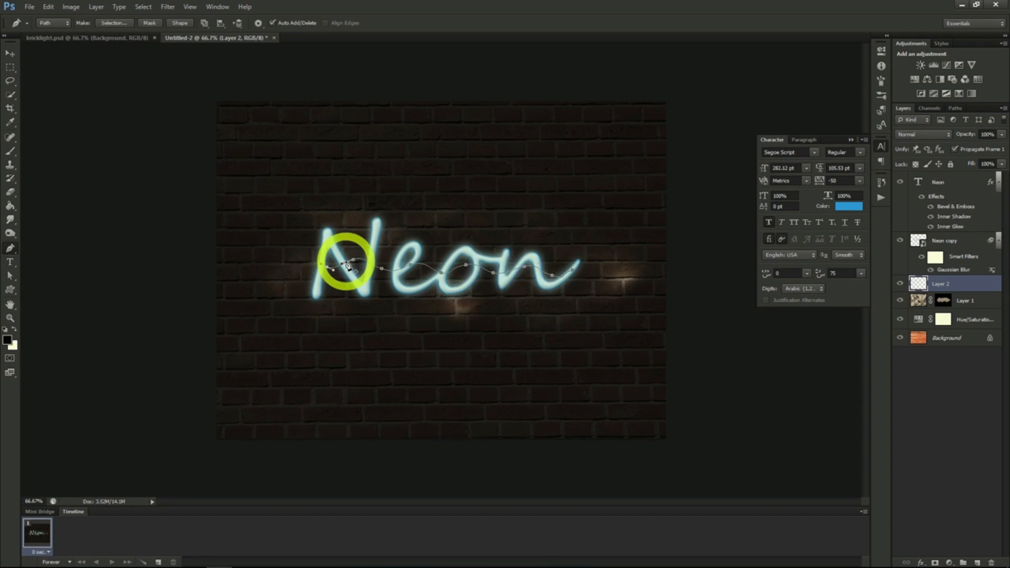
right_click(350, 267)
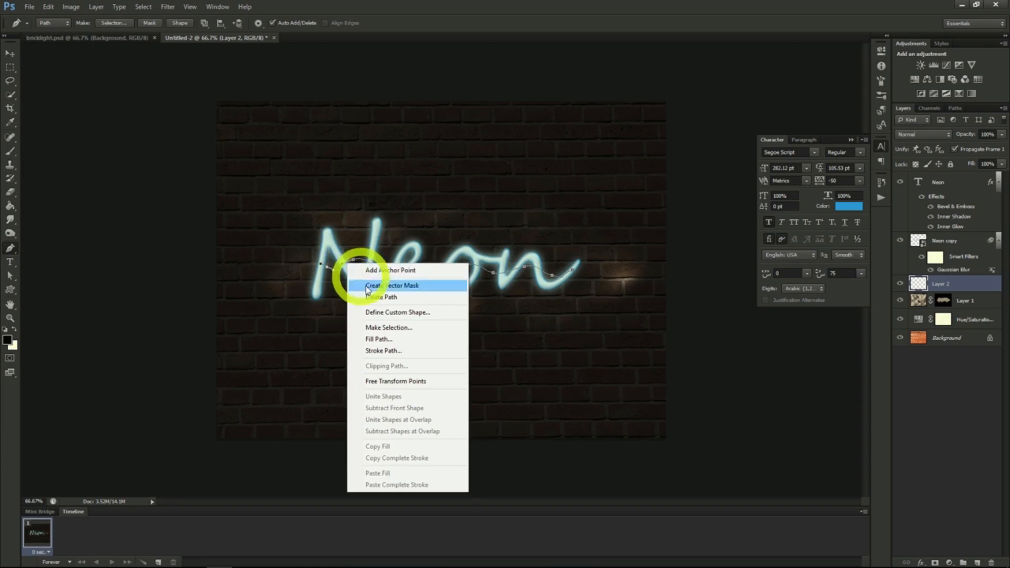
click(384, 351)
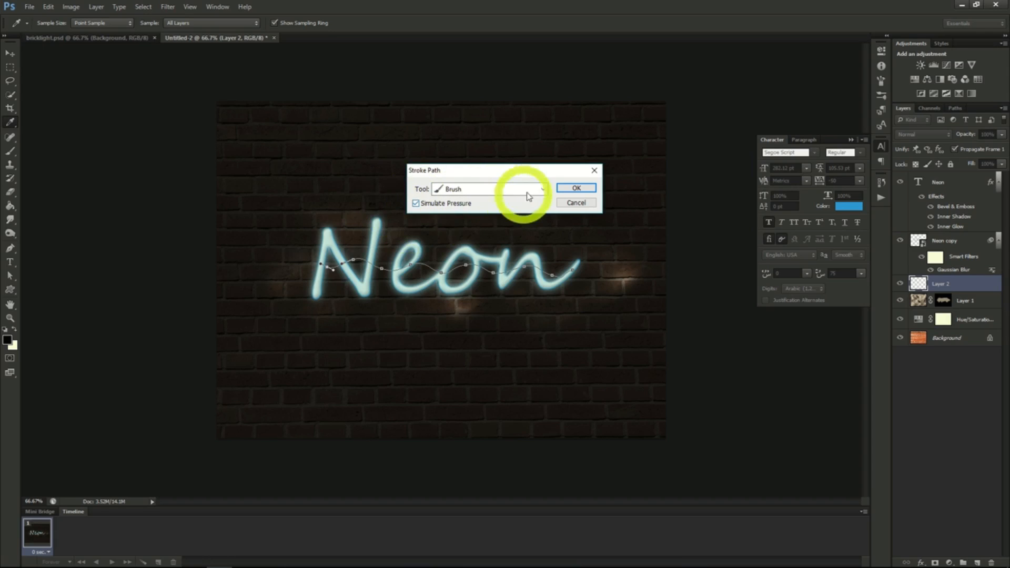
click(567, 188)
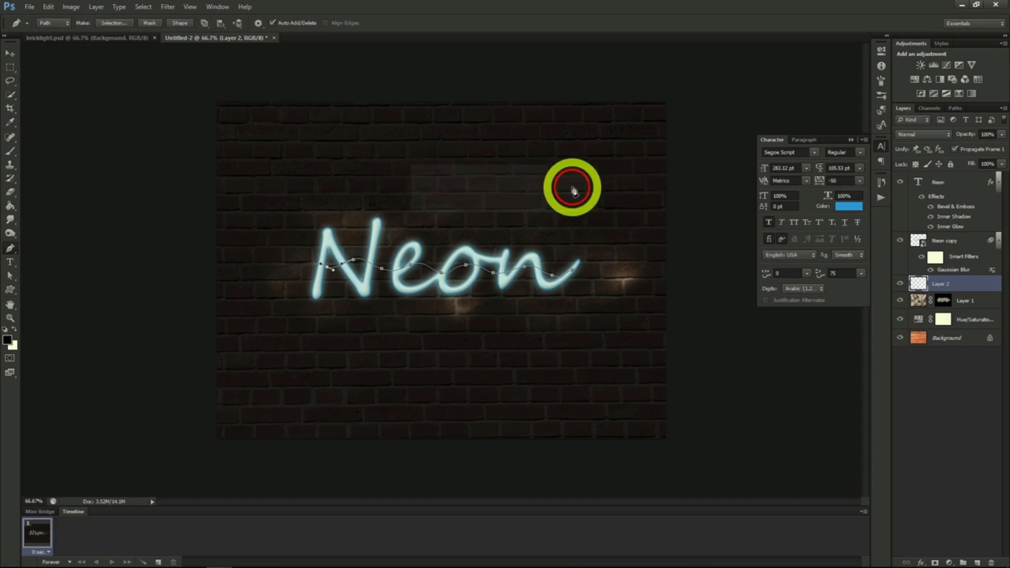
right_click(468, 268)
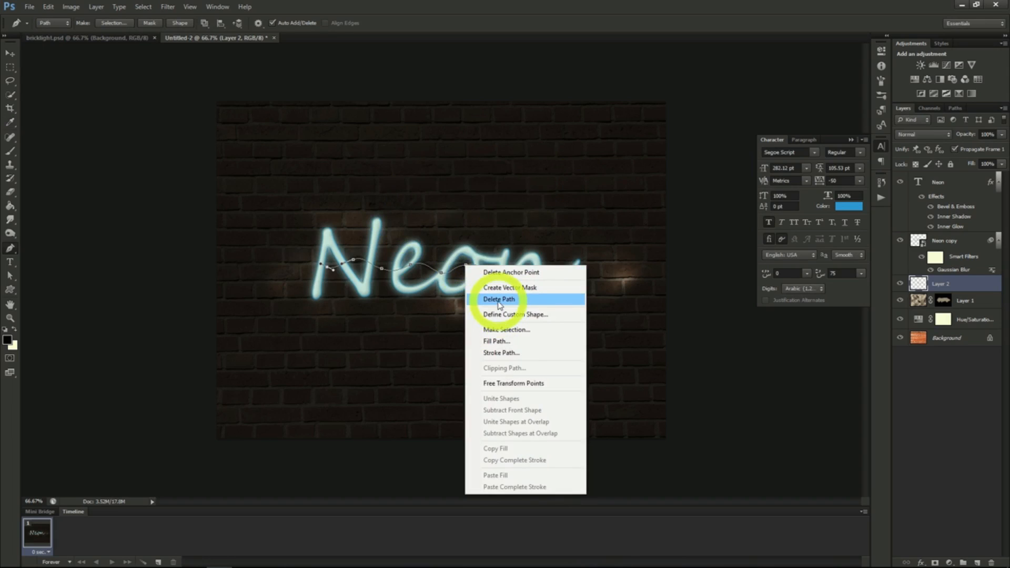
click(499, 300)
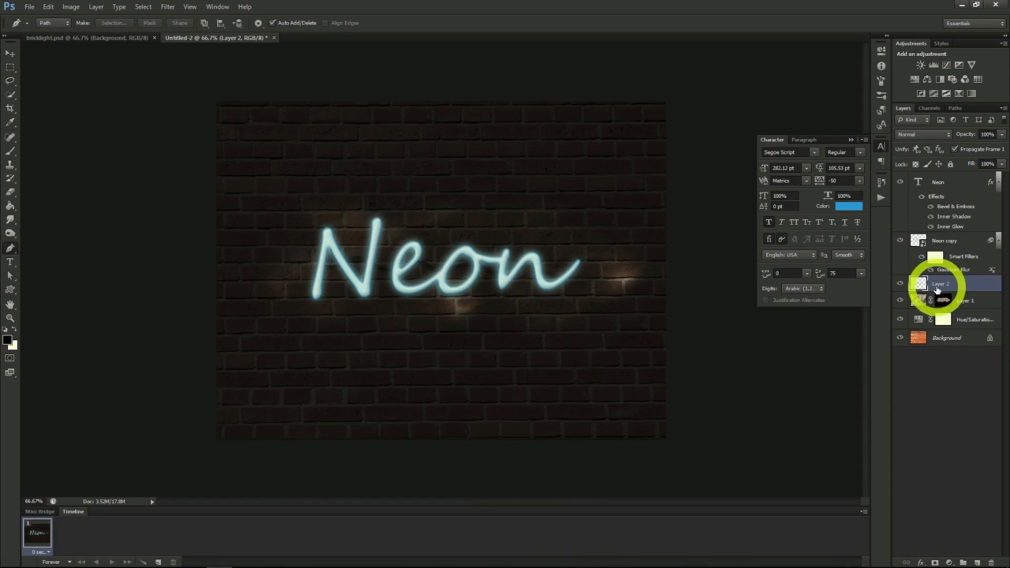
- Give Layer 2 a Bevel & Emboss with depth 245%, size 0 px and a slightly raised soften
right_click(940, 288)
click(863, 216)
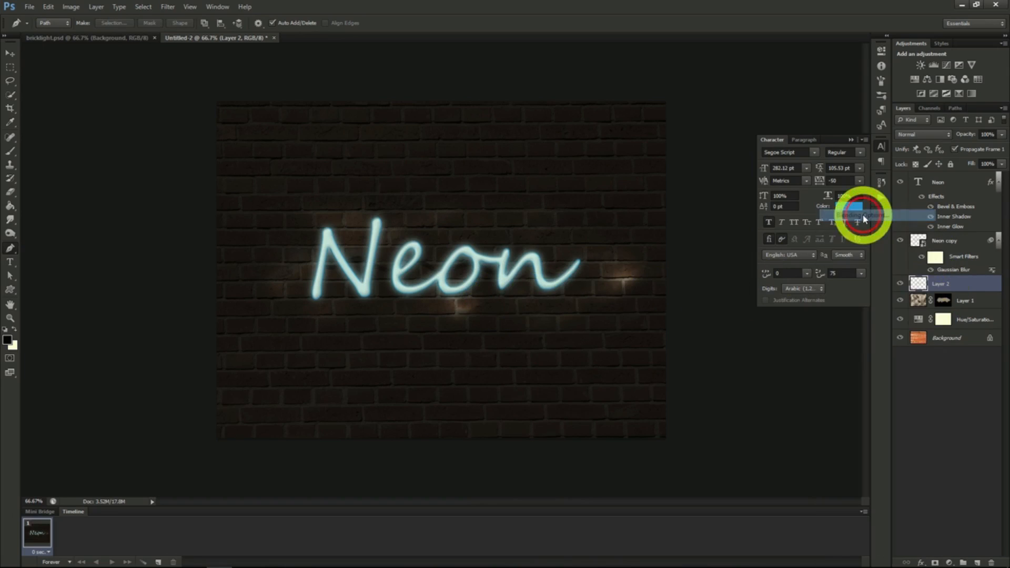
click(647, 157)
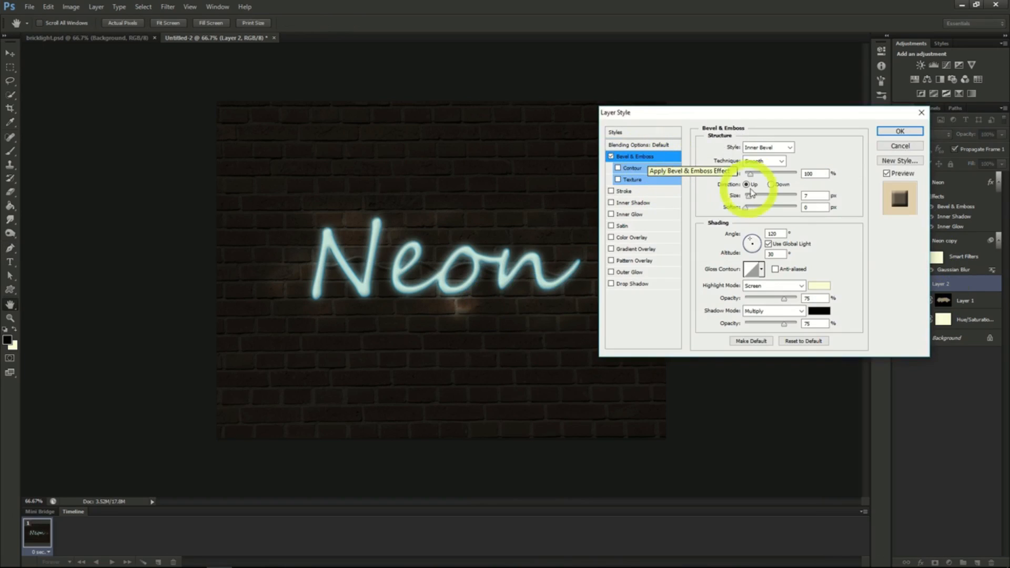
drag(754, 178, 760, 179)
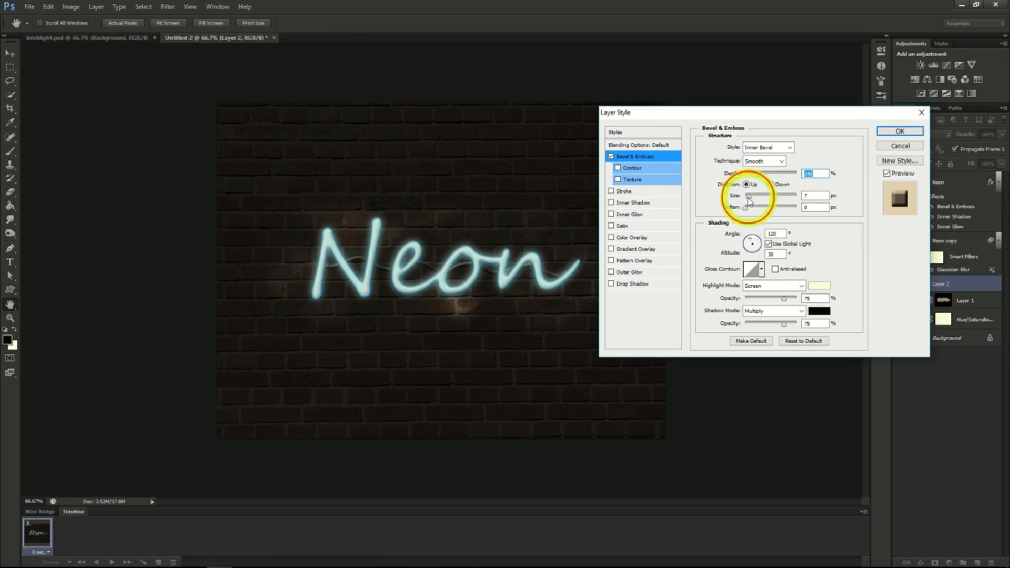
drag(749, 198, 741, 203)
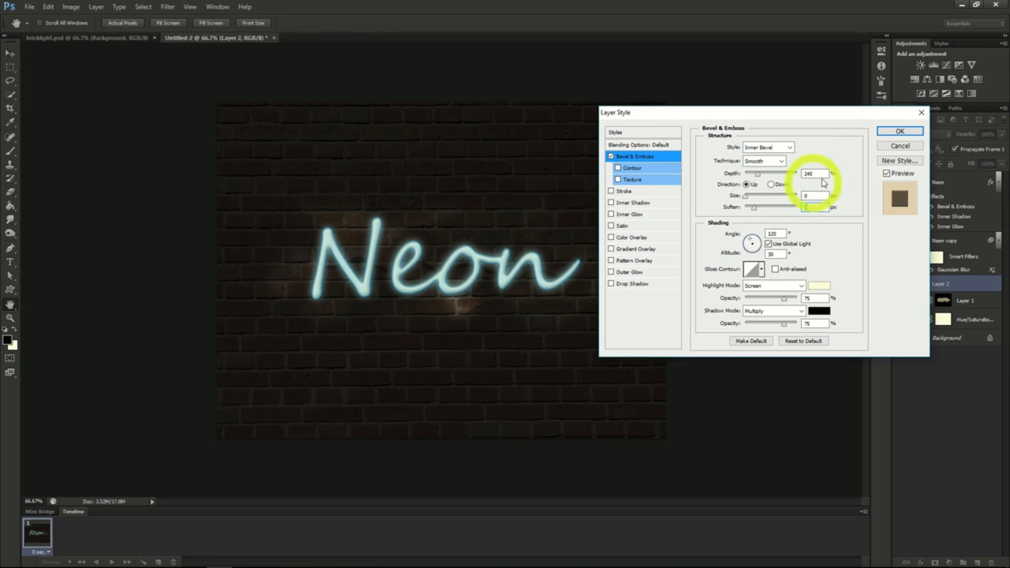
click(895, 131)
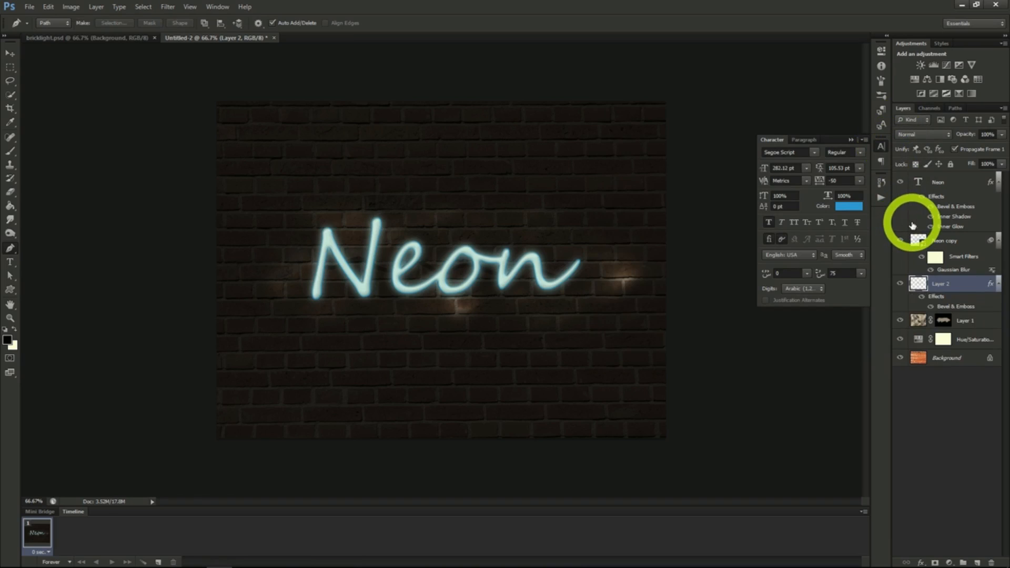
- Create a new layer above Layer 2 and set a 156 px brush with 0% hardness and 63% opacity
click(977, 563)
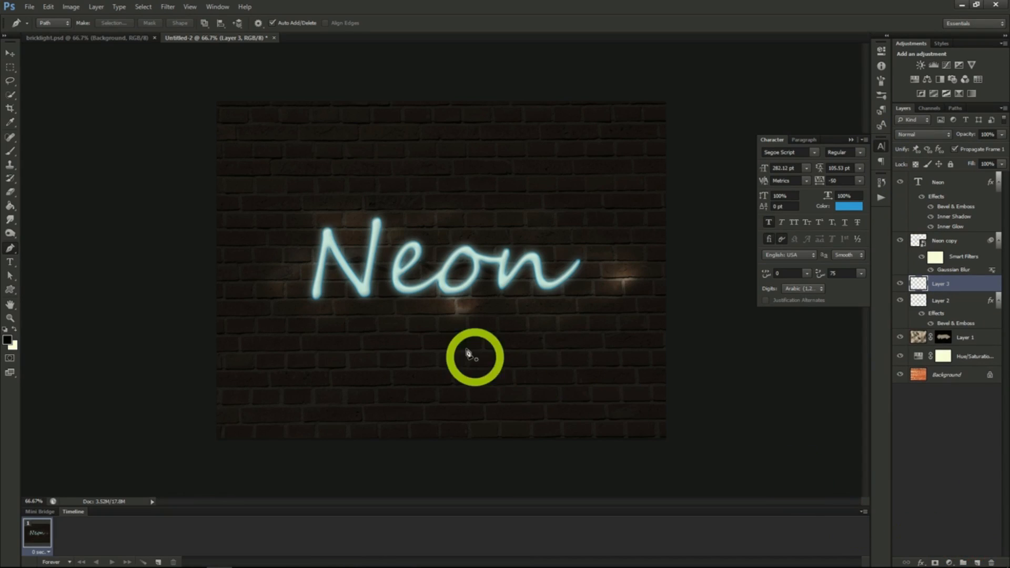
click(10, 151)
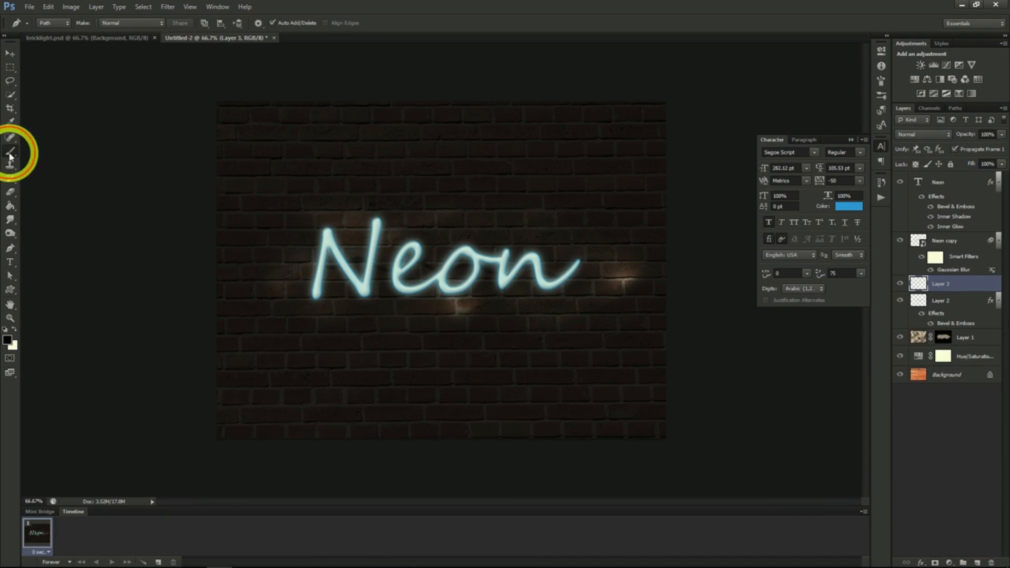
click(54, 23)
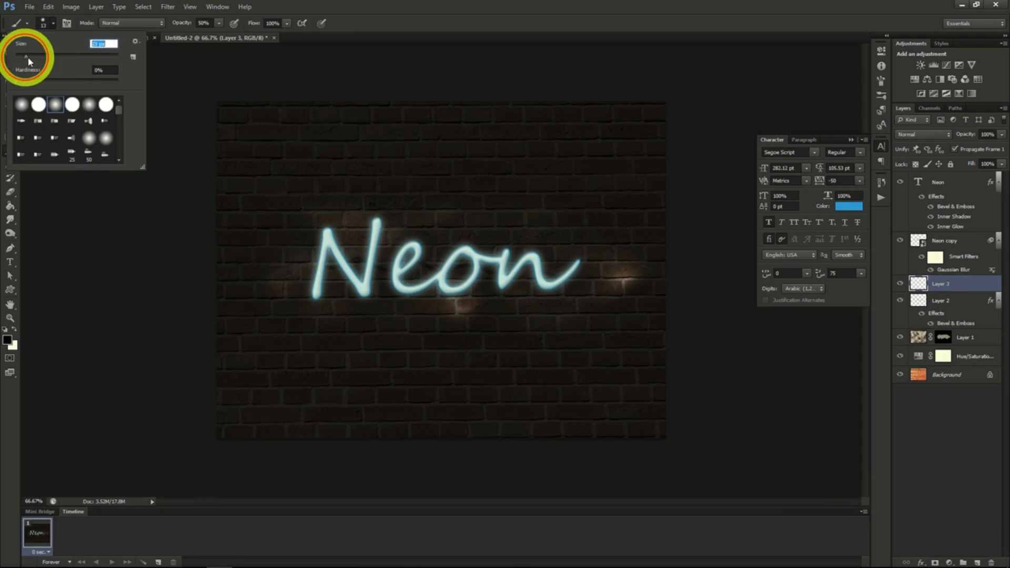
drag(28, 60, 72, 60)
click(289, 227)
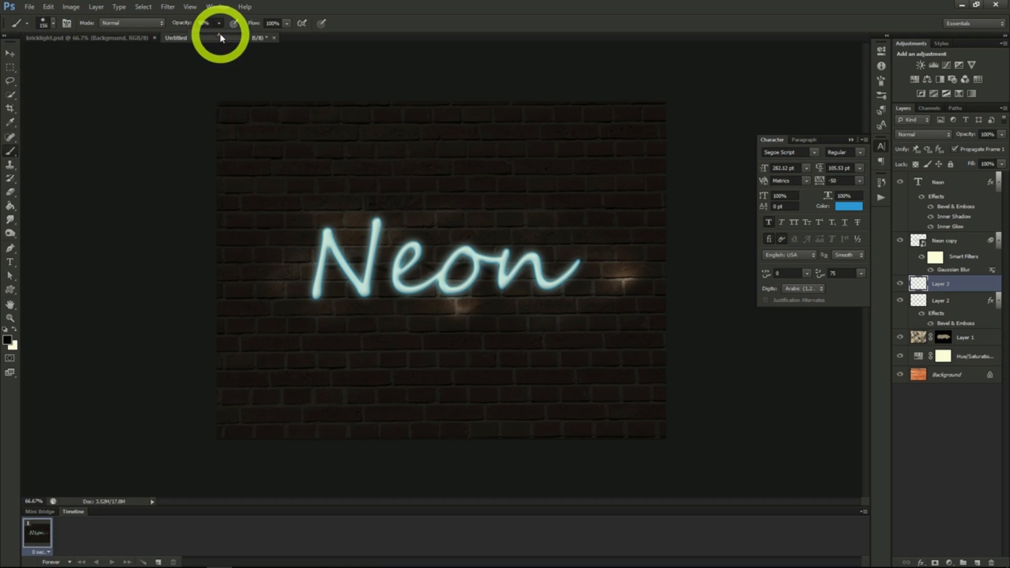
drag(220, 34, 227, 36)
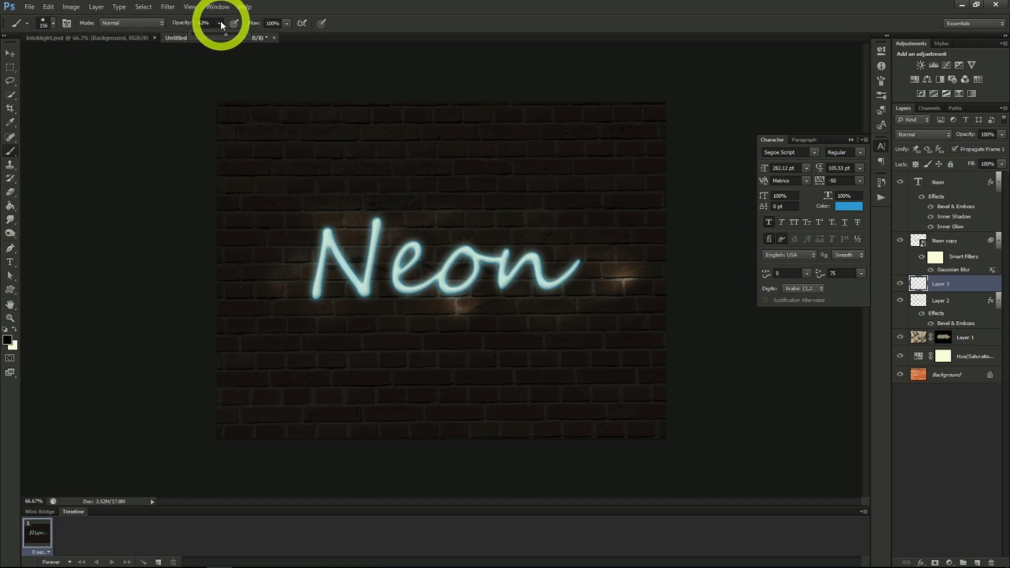
click(220, 23)
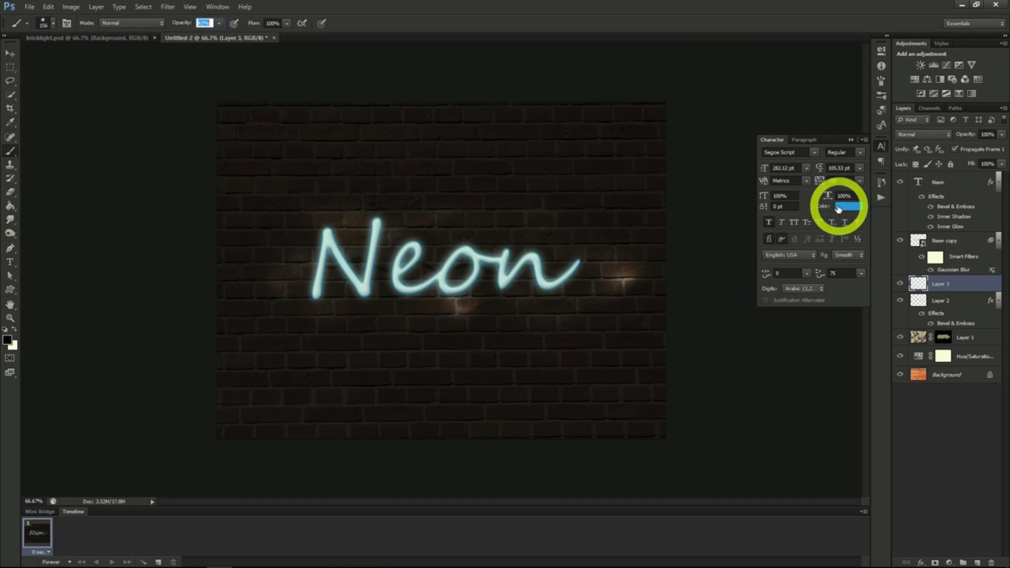
- Paint a large teal patch around the Neon text on Layer 3 and set the layer's blend mode to Soft Light
click(8, 339)
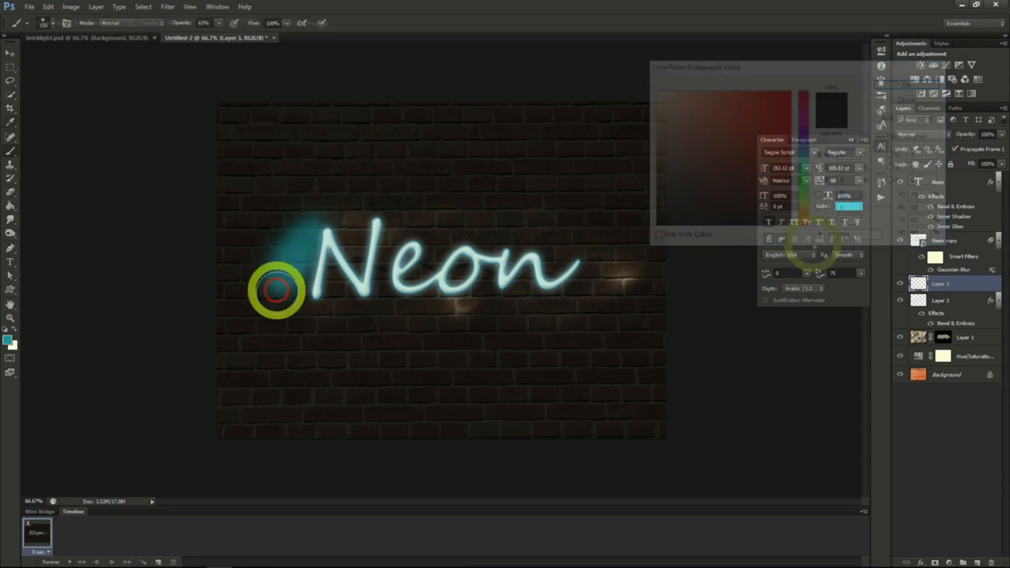
mouse_move(275, 289)
mouse_down()
mouse_move(296, 296)
mouse_move(348, 216)
mouse_move(330, 264)
mouse_move(339, 294)
mouse_move(375, 263)
mouse_move(391, 217)
mouse_move(385, 308)
mouse_move(421, 226)
mouse_up()
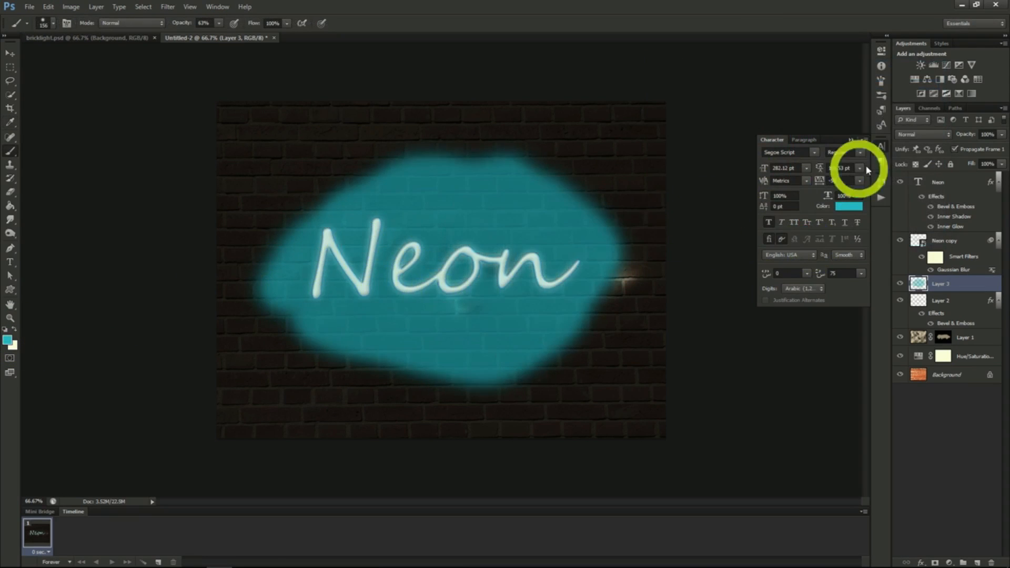
click(921, 135)
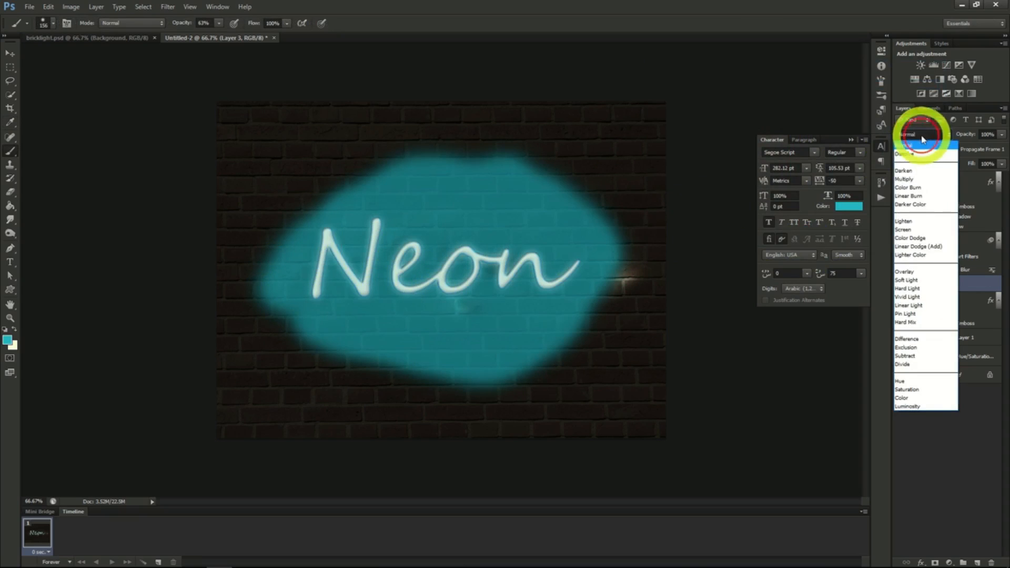
click(917, 281)
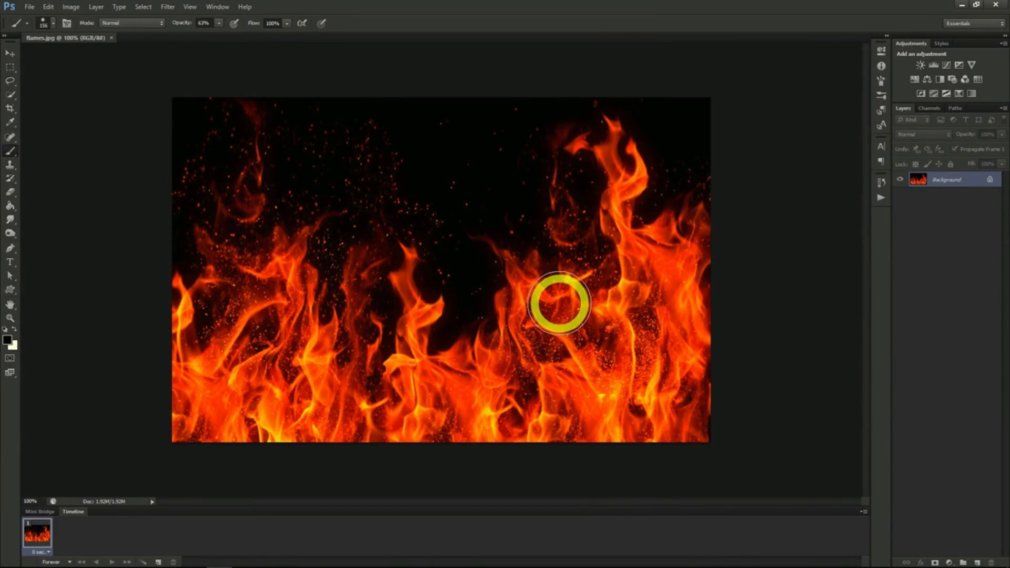
- Create a new 1280 x 720 px document with a transparent background and fill Layer 1 with black
click(30, 7)
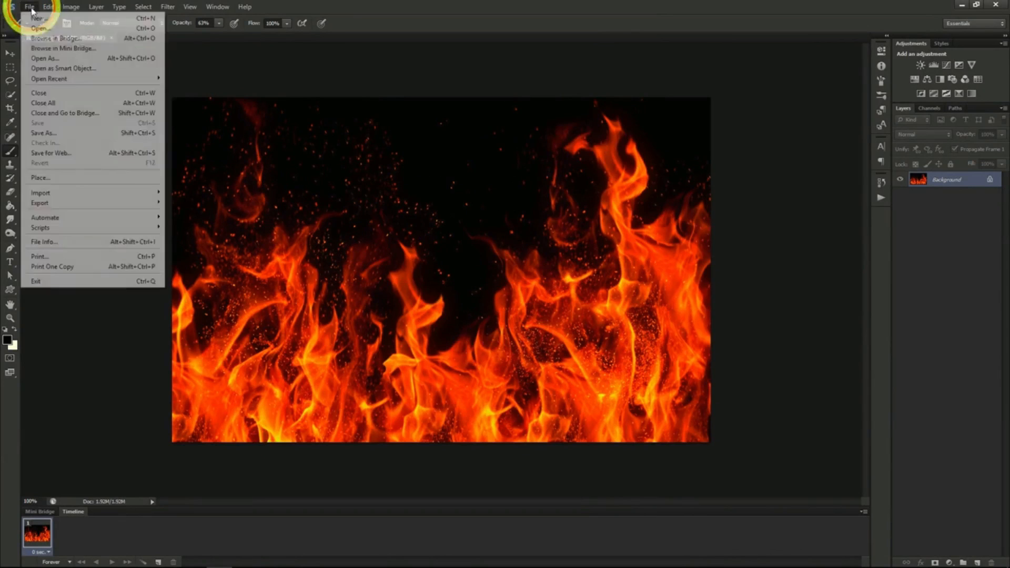
click(36, 18)
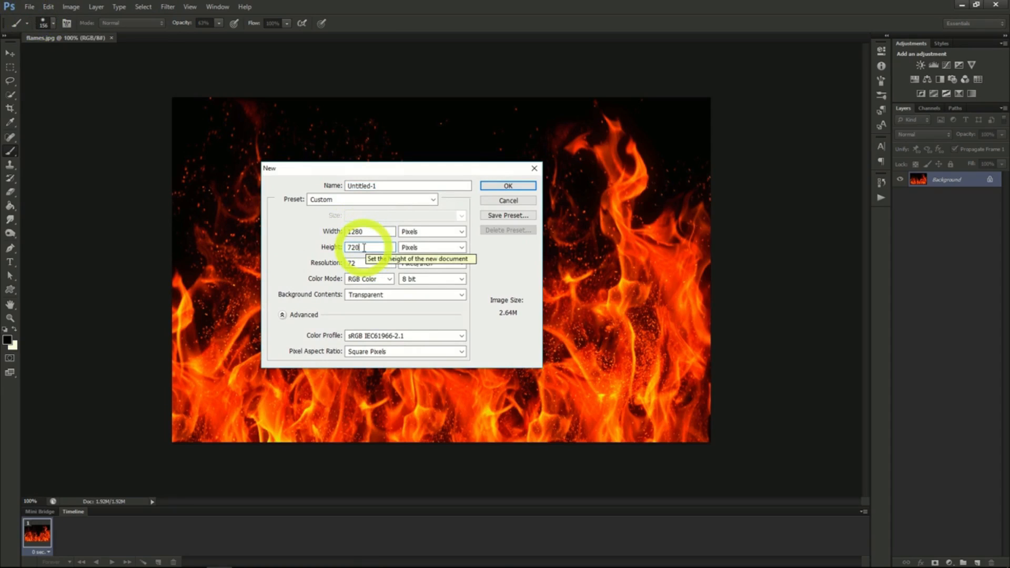
click(502, 186)
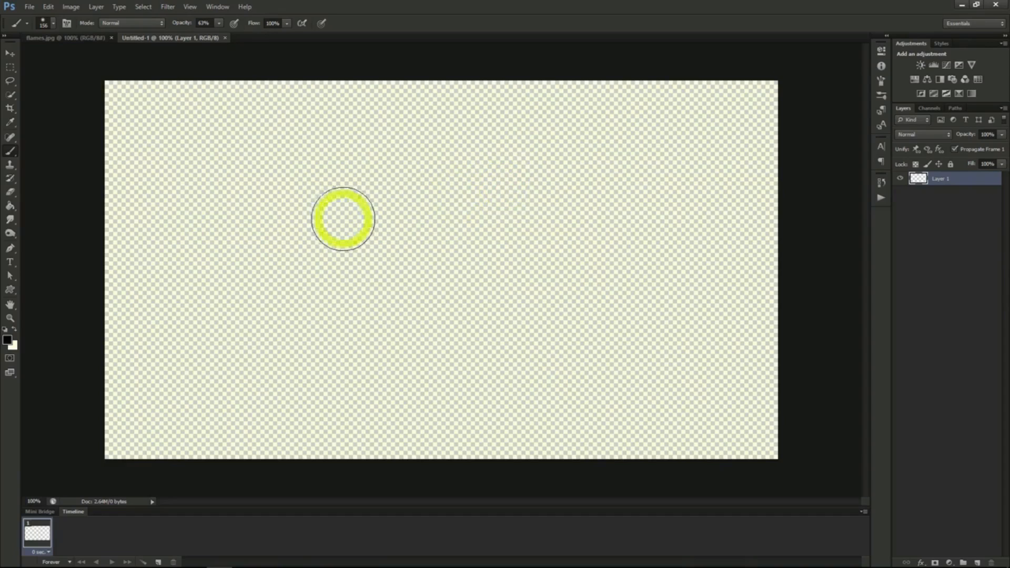
click(10, 208)
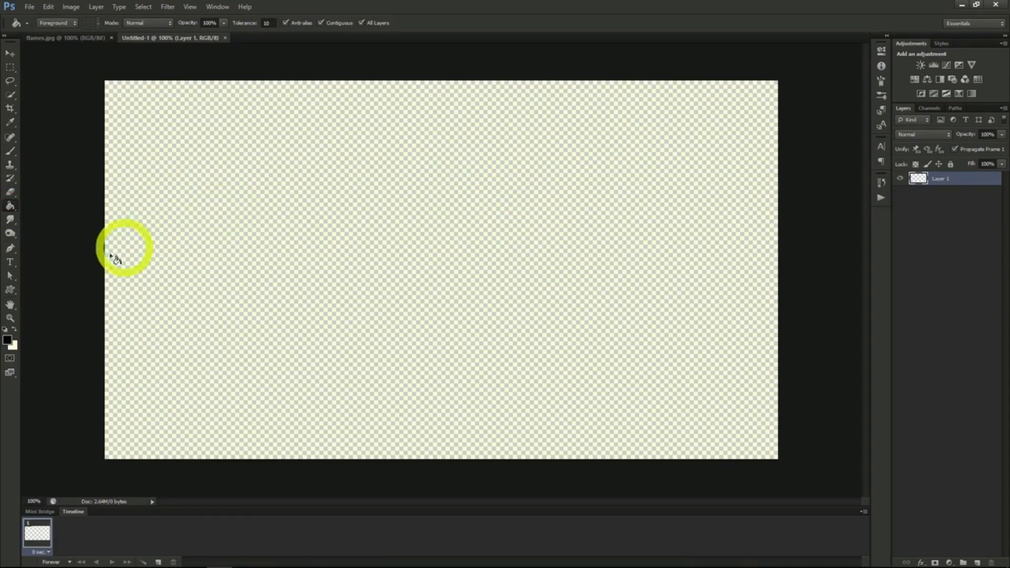
click(343, 256)
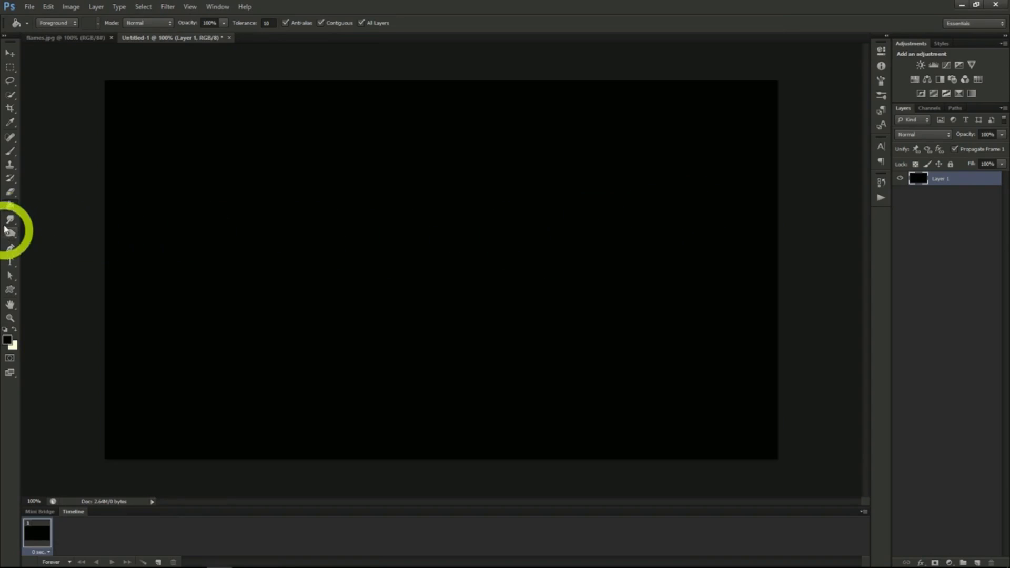
- Add the text FIRE in white Steelfish Regular at 282.12 pt on the upper middle of the black canvas
click(10, 262)
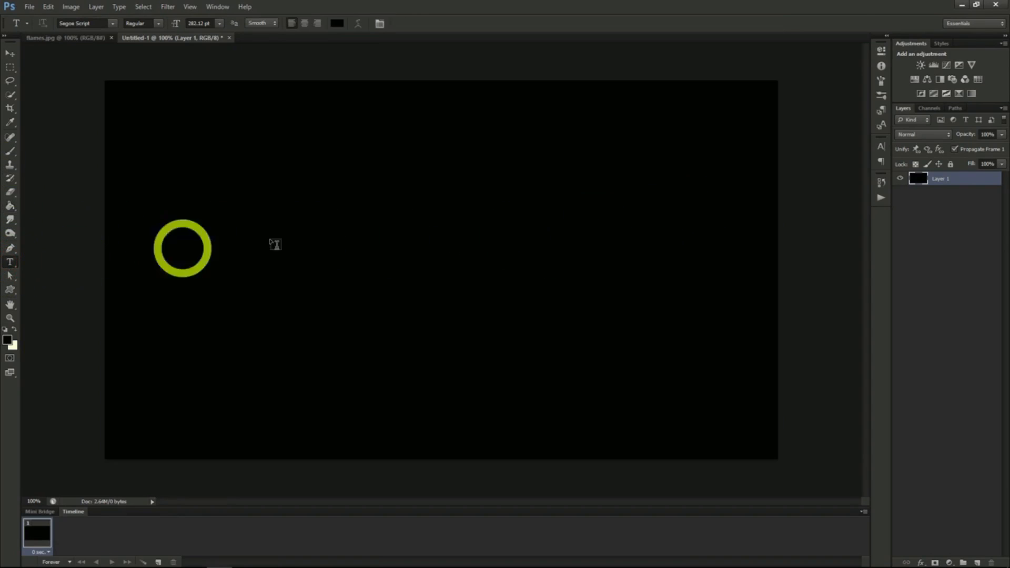
click(882, 146)
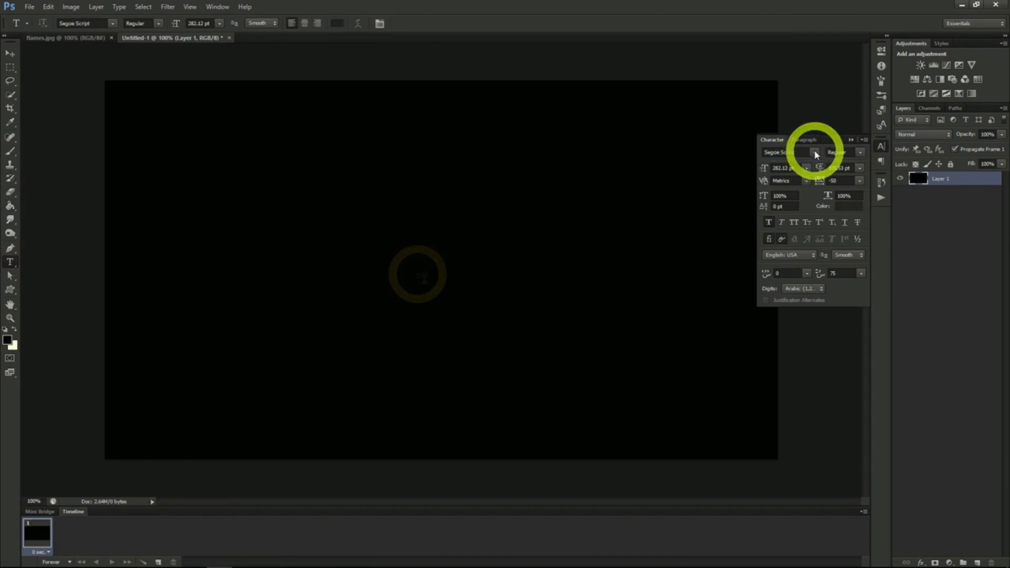
click(417, 272)
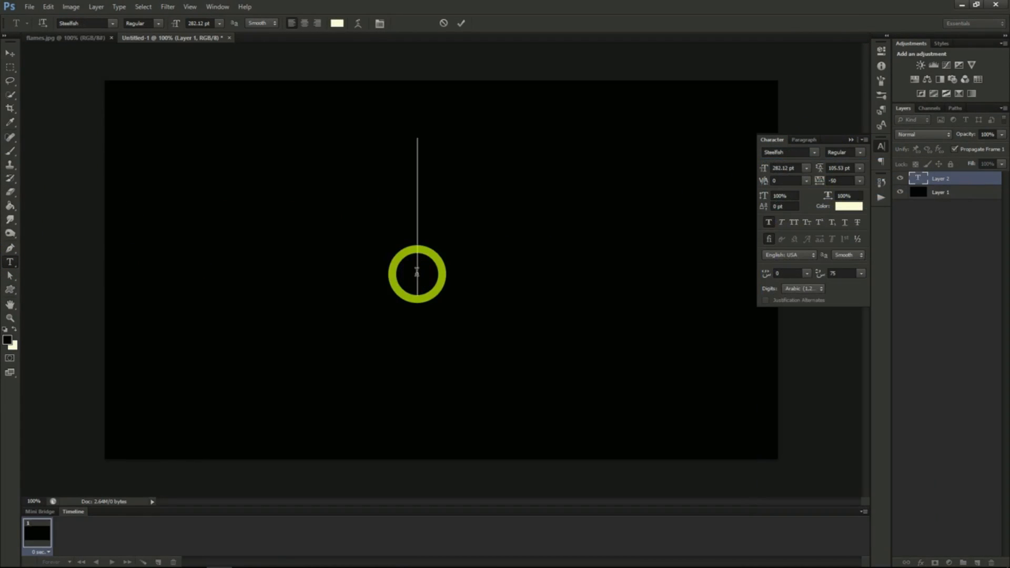
text(FIRE)
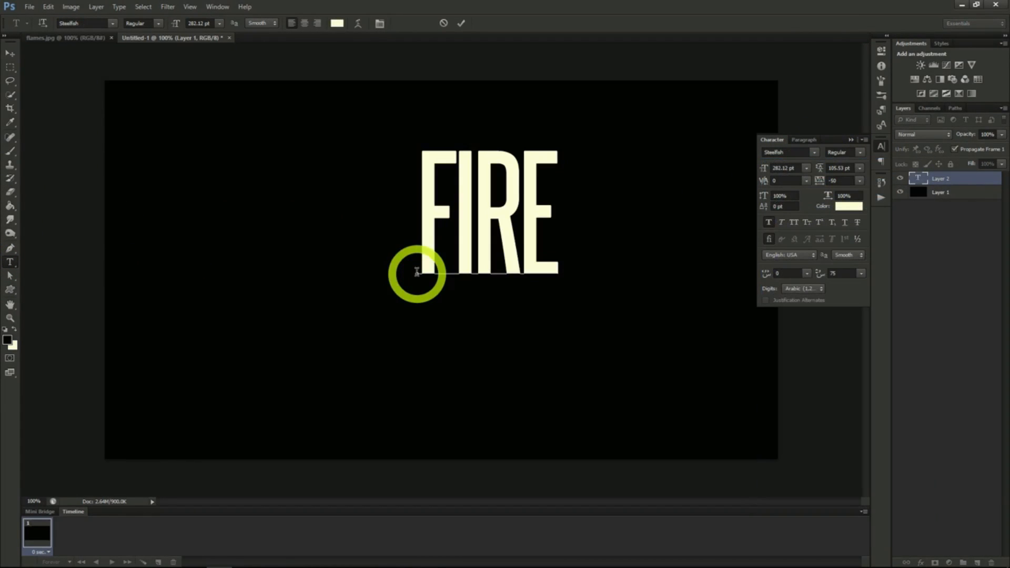
click(10, 54)
- Add an Outer Glow layer style to the FIRE text with the glow colour F70300
right_click(956, 181)
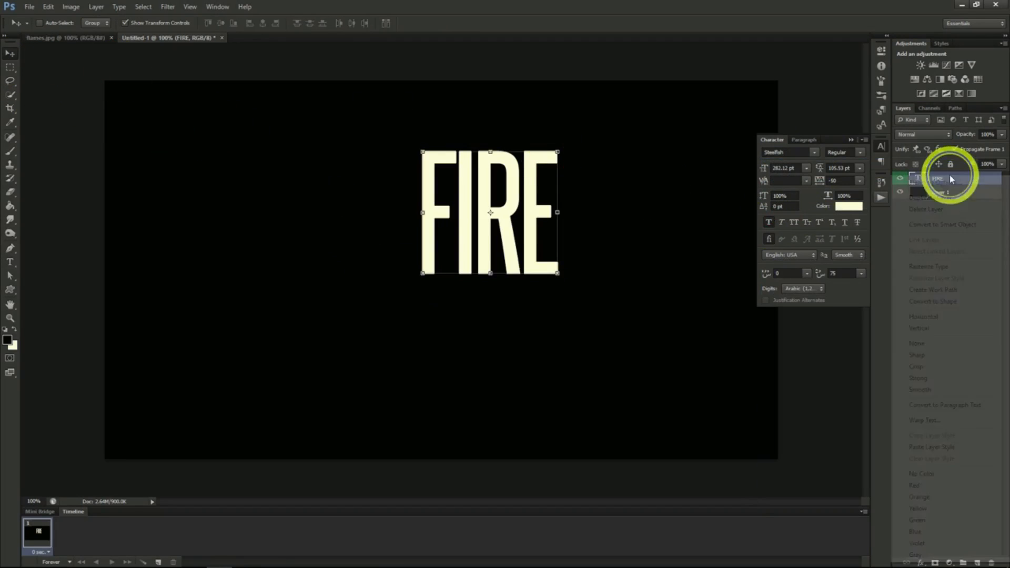
click(957, 185)
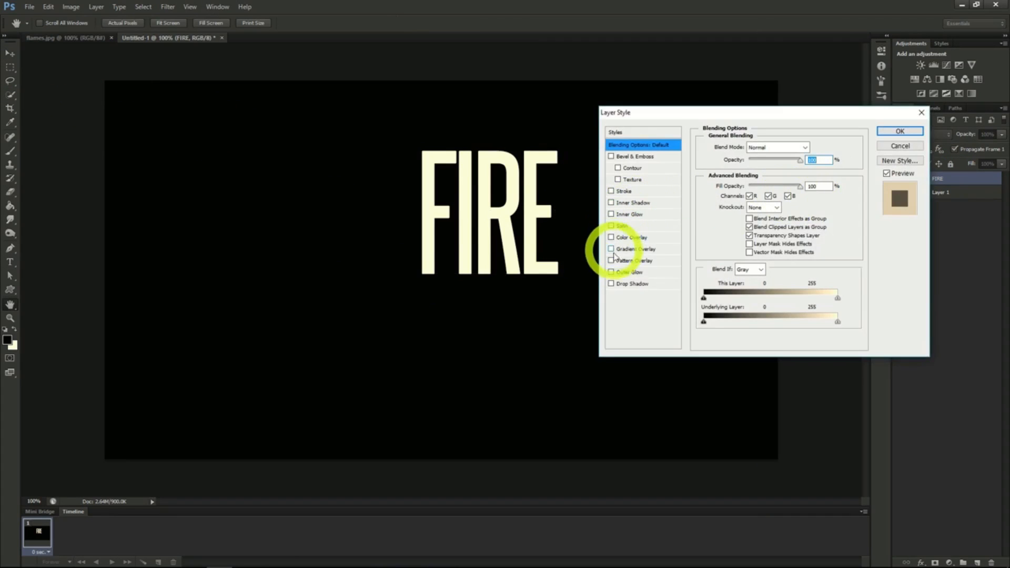
click(611, 273)
click(637, 273)
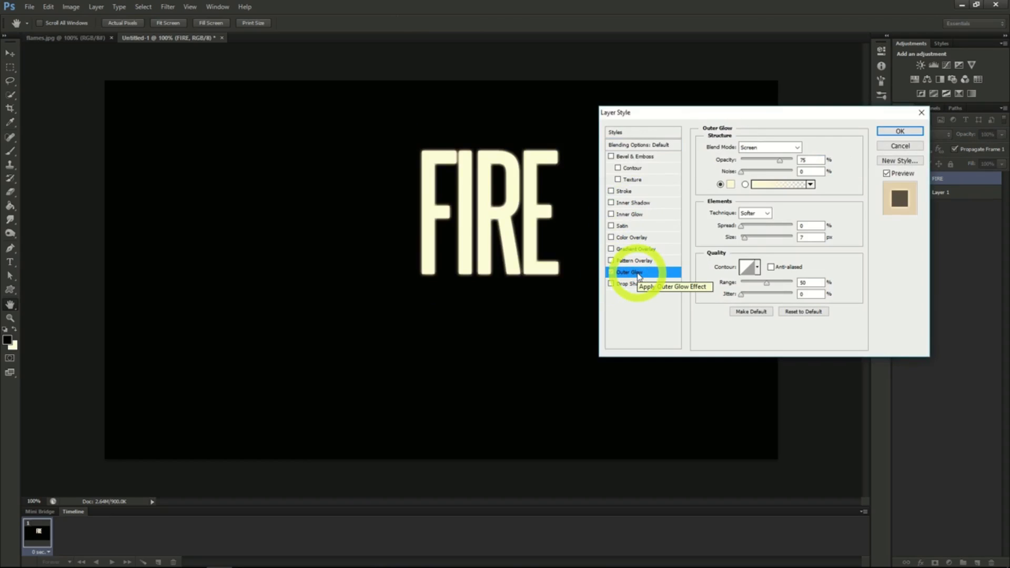
click(732, 185)
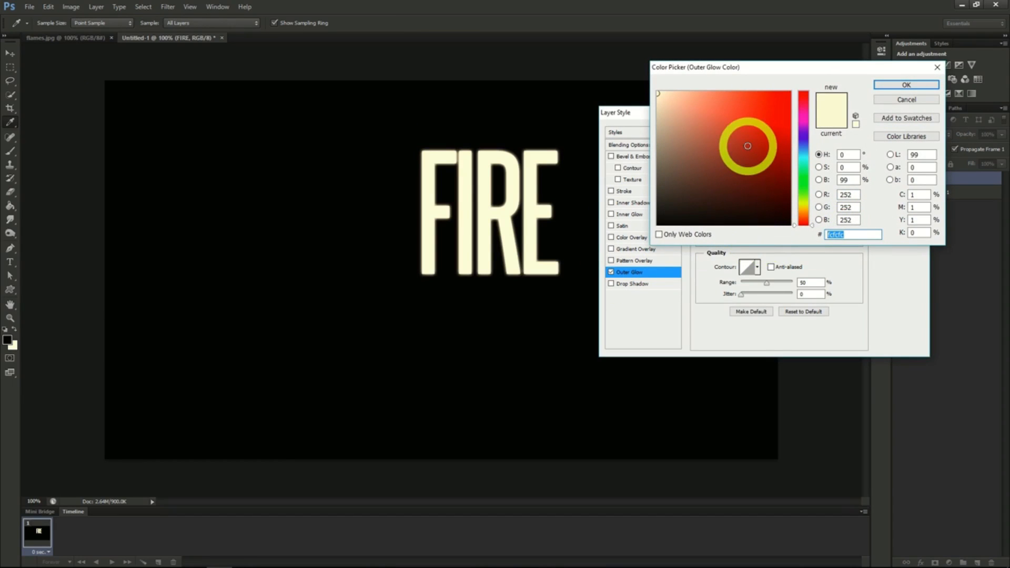
text(F70)
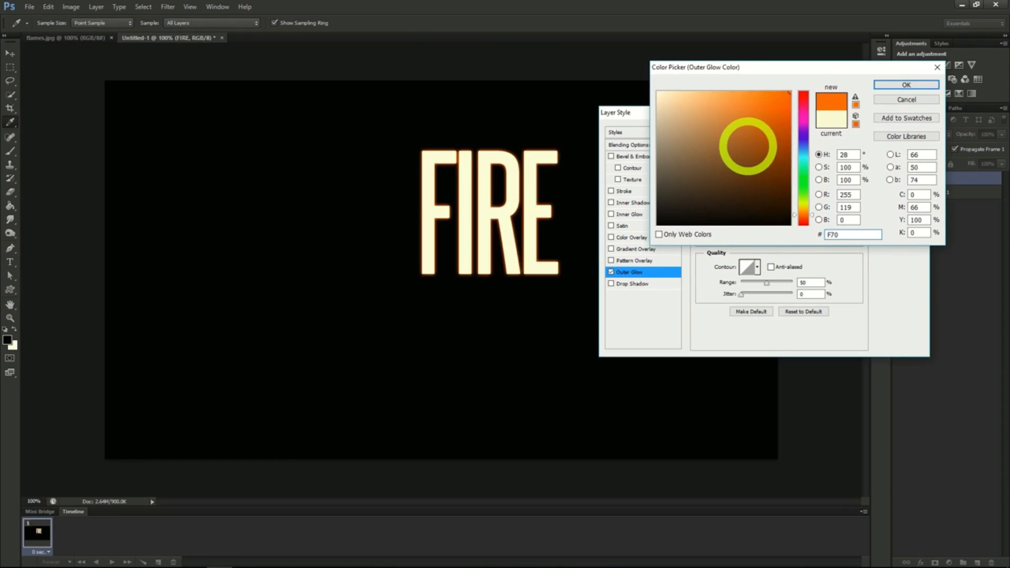
text(300)
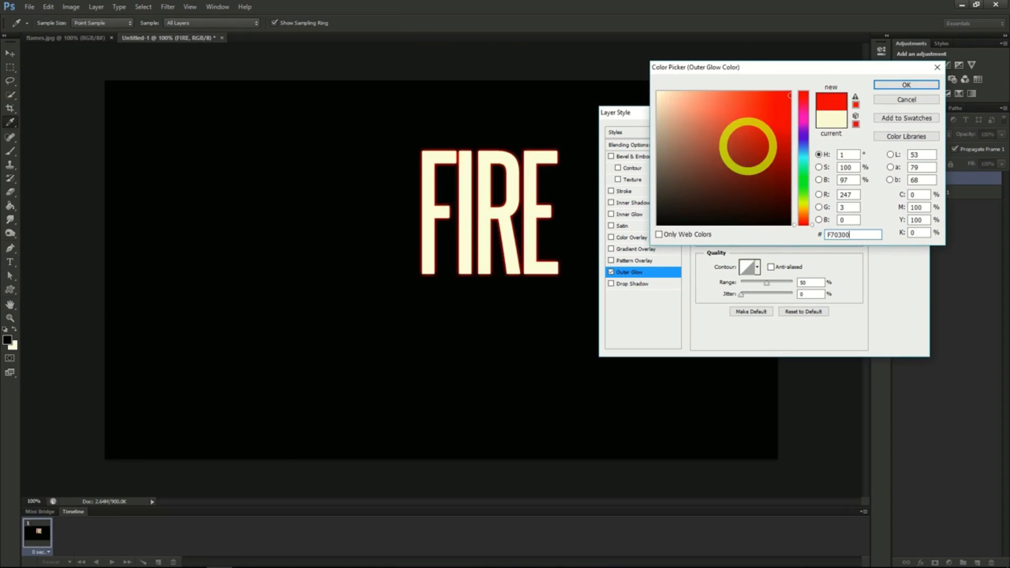
click(904, 86)
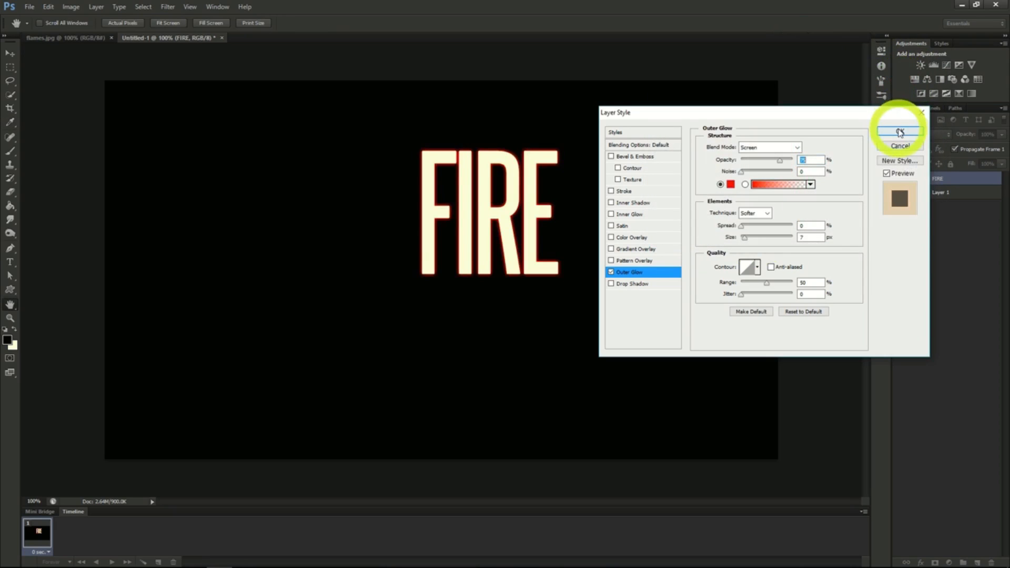
- Add a Satin effect to the FIRE text with colour 872D0F, 100% opacity and a slightly increased distance, and apply the styles
click(622, 226)
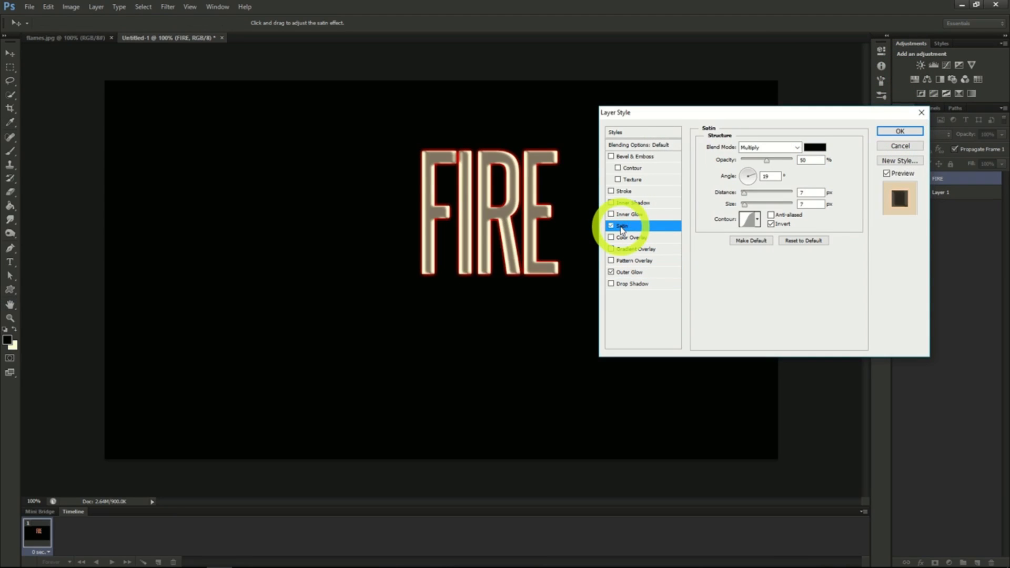
click(816, 147)
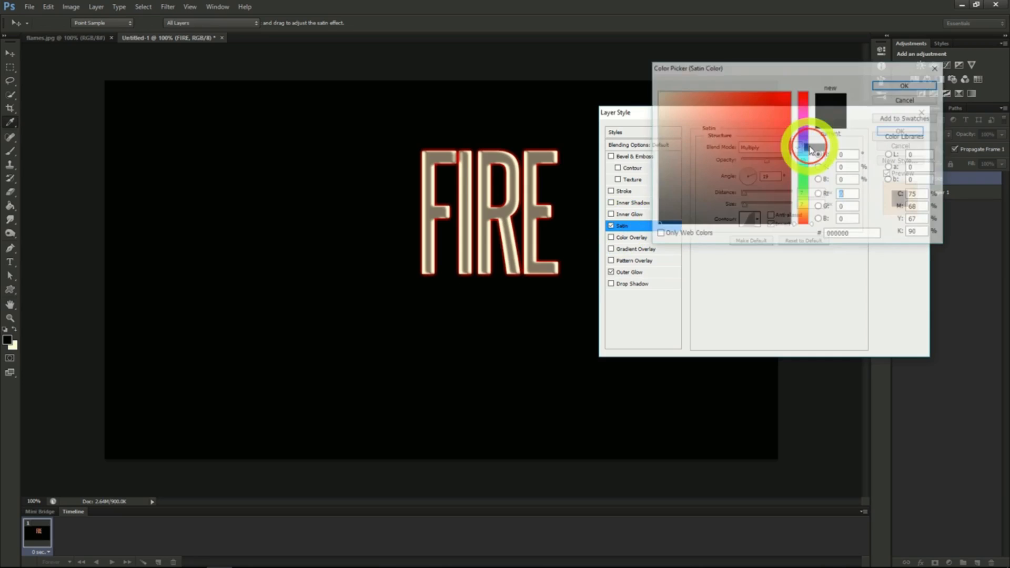
drag(850, 235, 760, 238)
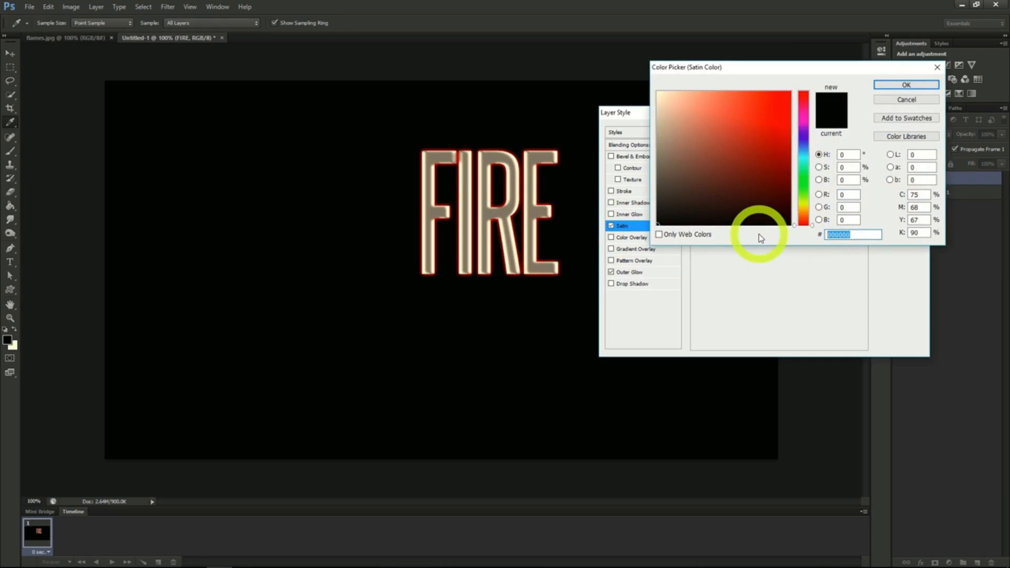
text(872)
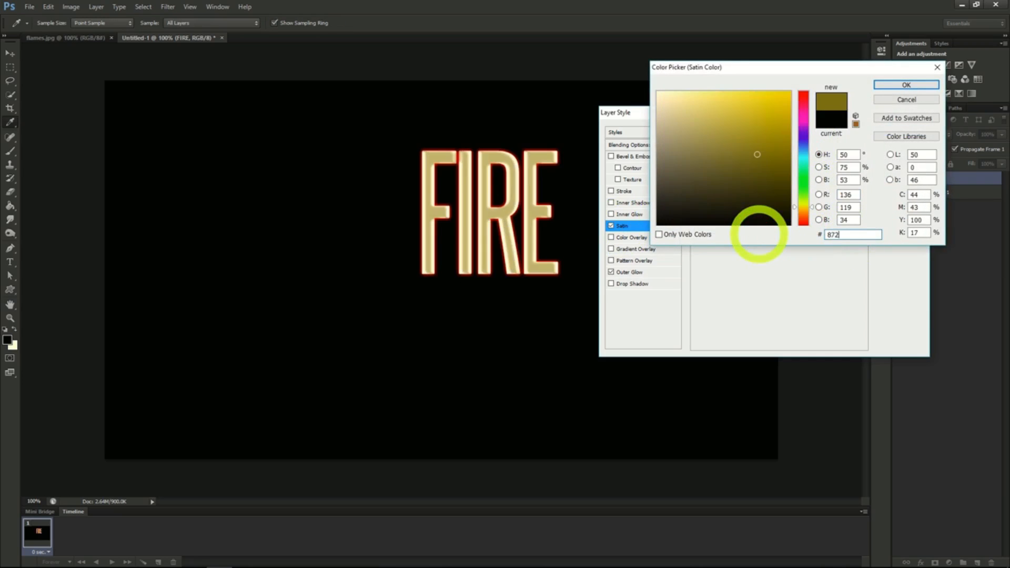
text(D0F)
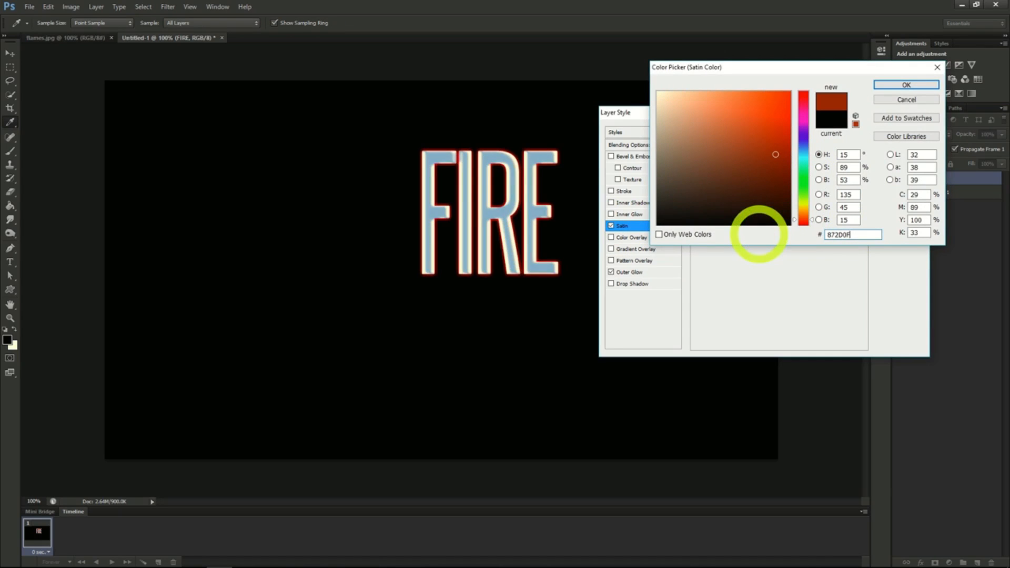
click(907, 85)
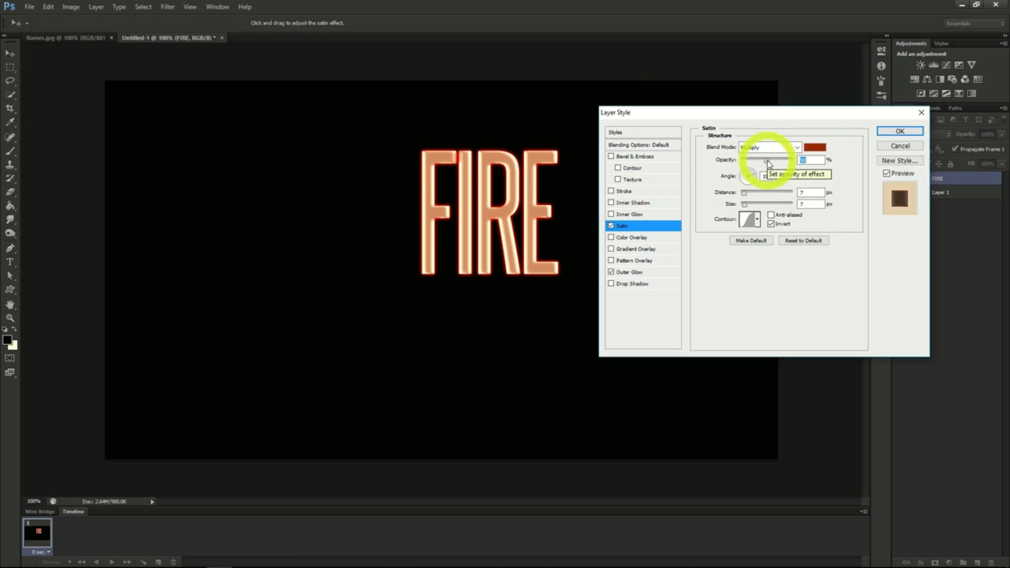
drag(770, 163, 813, 161)
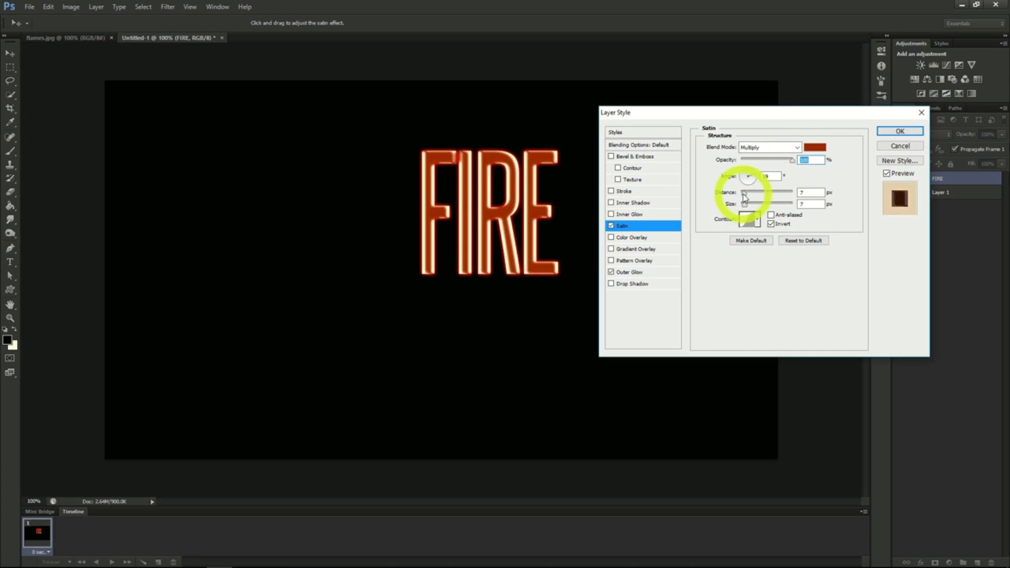
drag(745, 198, 747, 198)
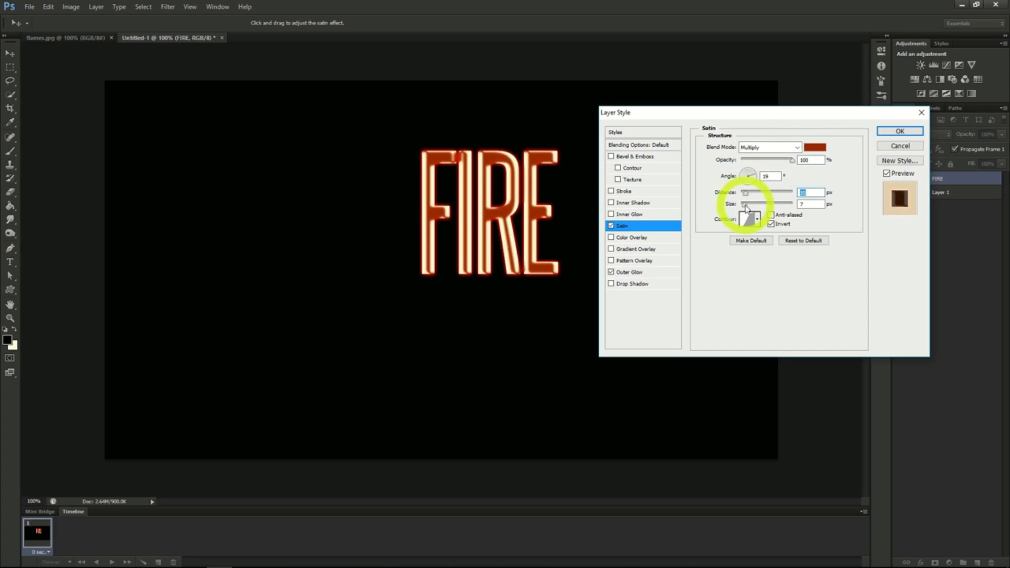
click(900, 131)
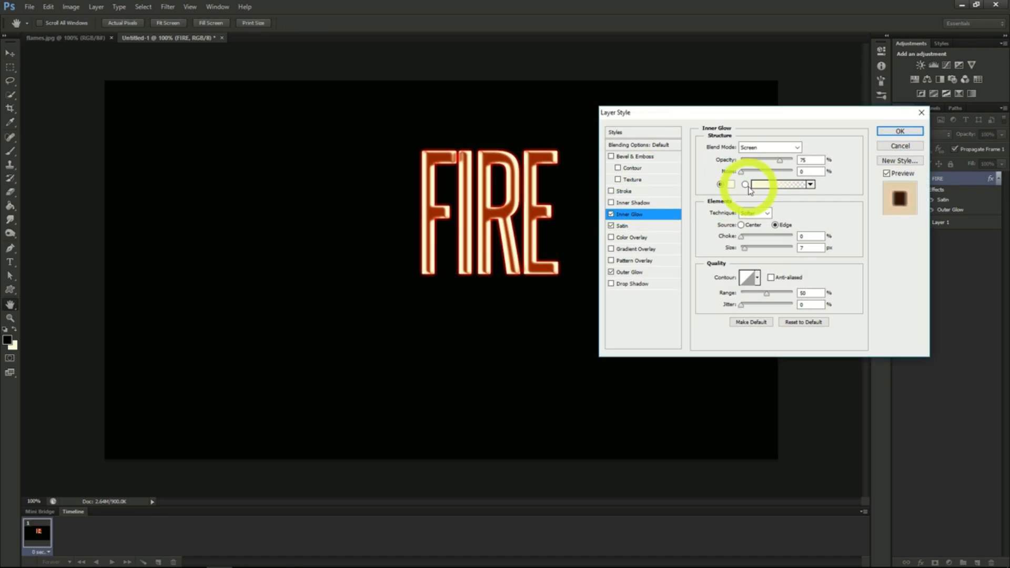
- Set the FIRE text's Inner Glow to Color Dodge blending, colour E5C23B and 100% opacity
click(791, 147)
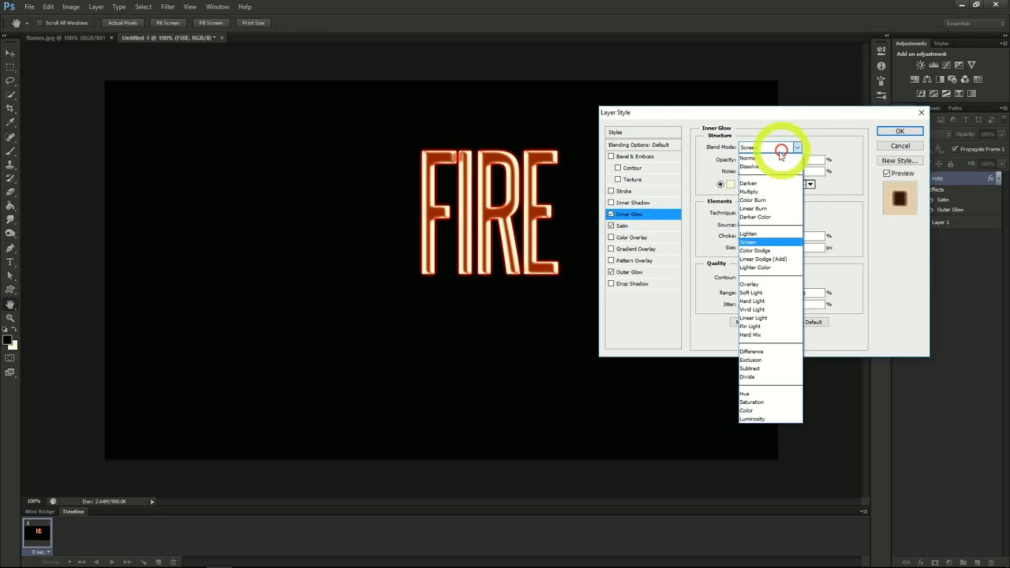
click(762, 251)
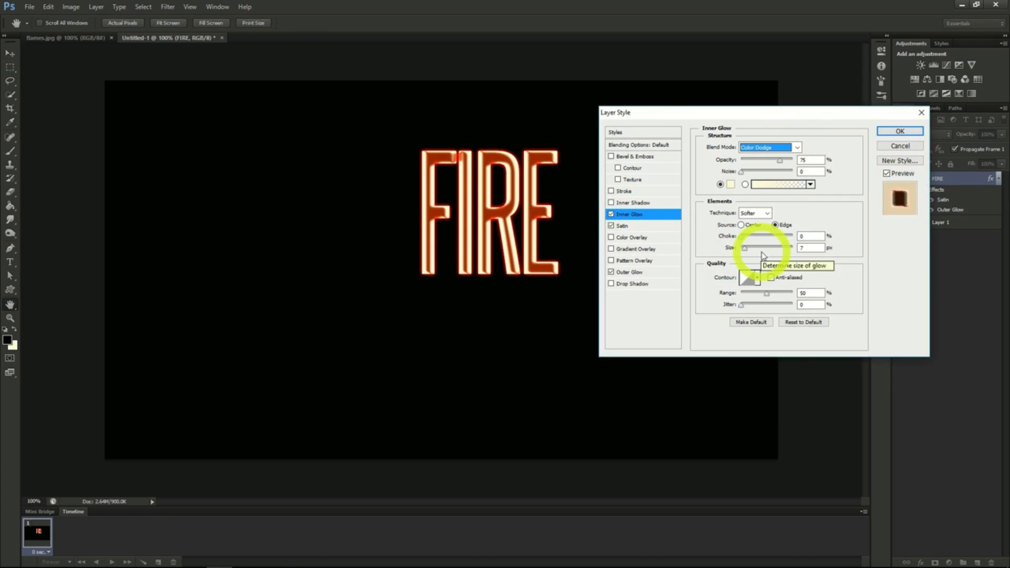
click(731, 184)
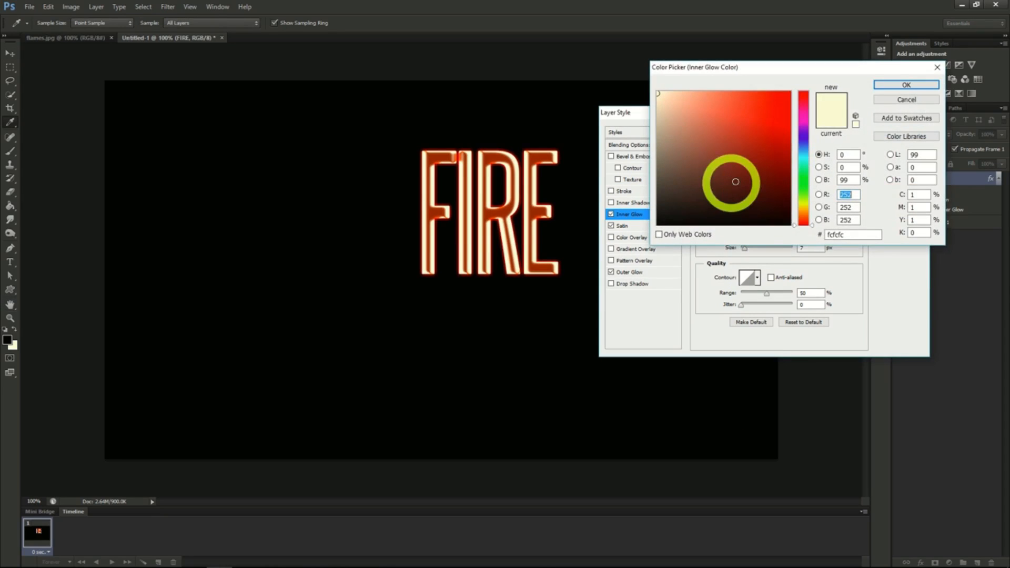
click(847, 234)
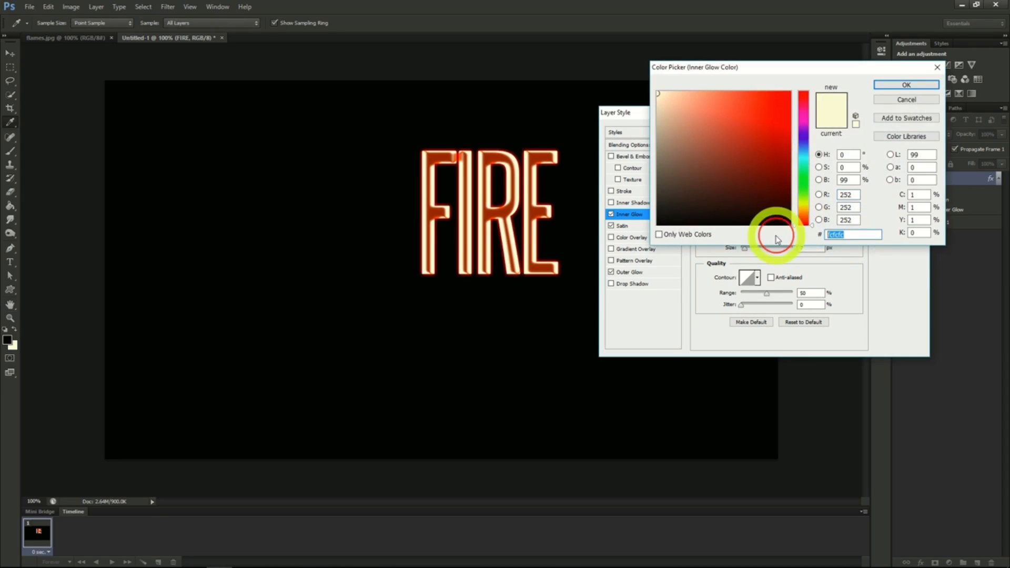
text(E5)
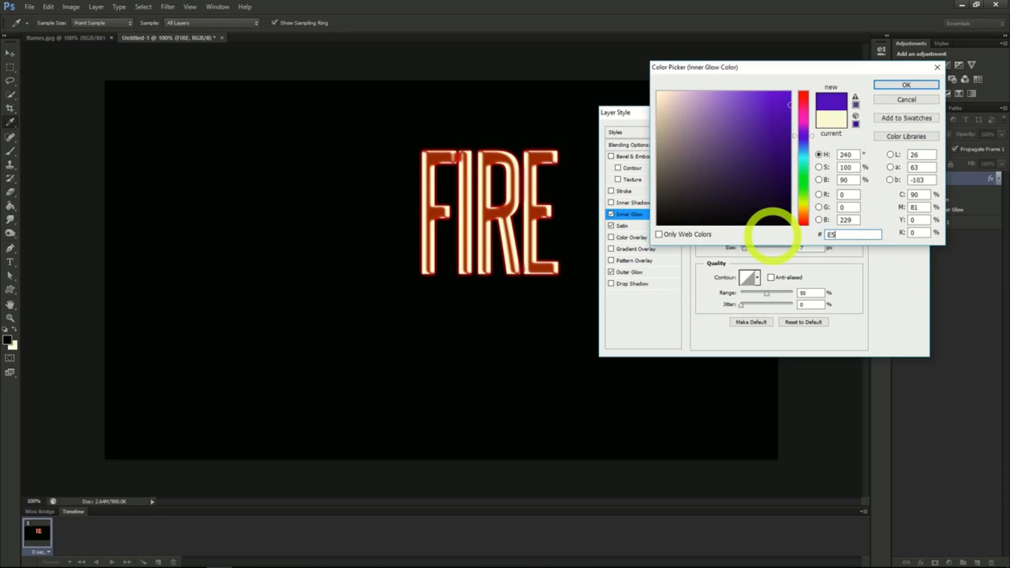
text(C)
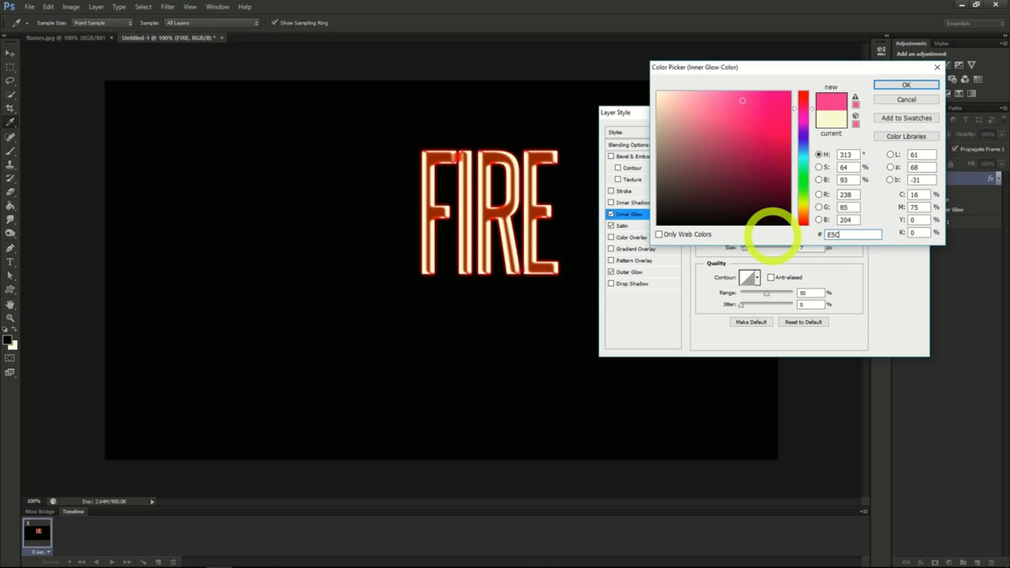
text(238)
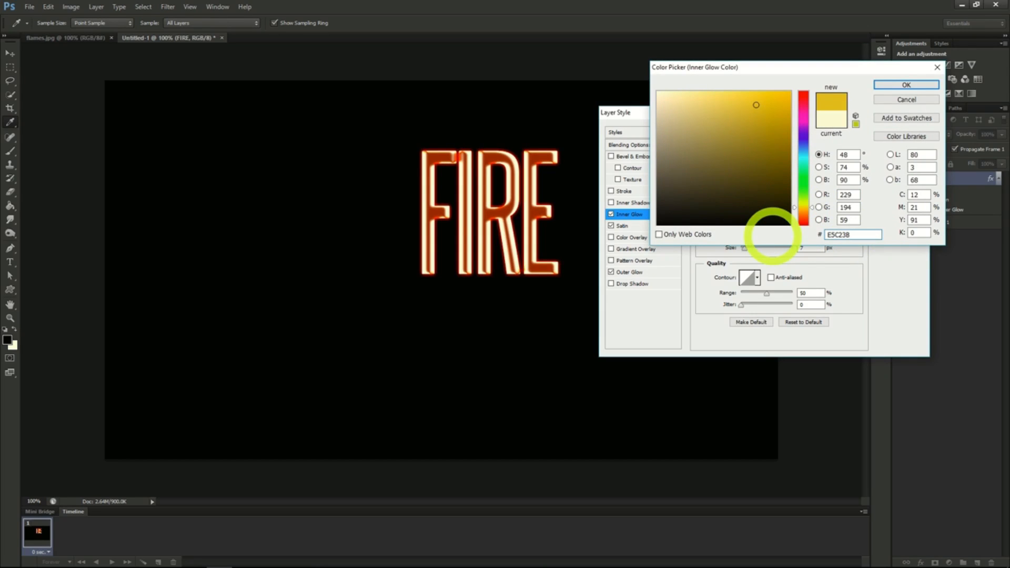
click(904, 85)
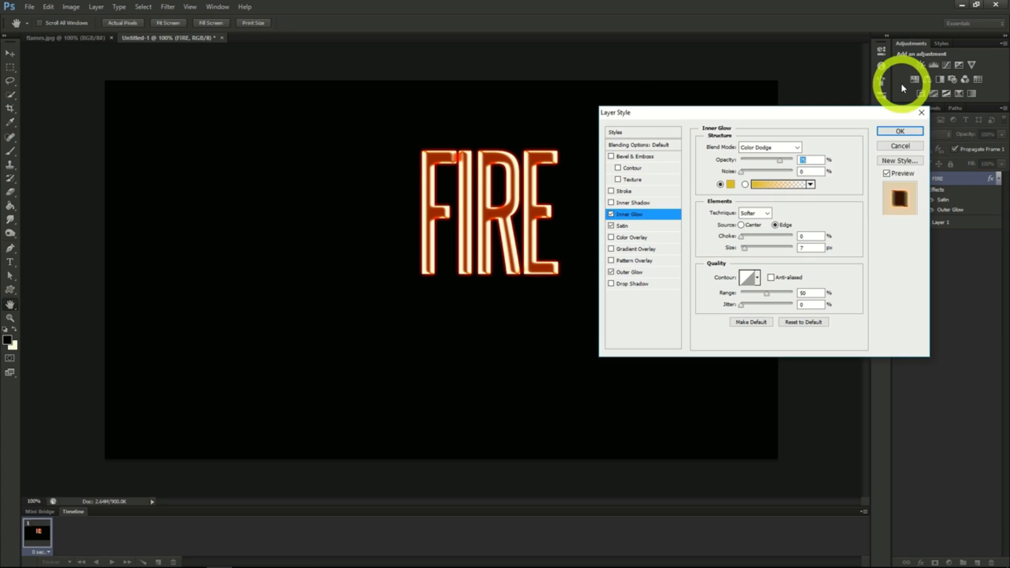
click(805, 160)
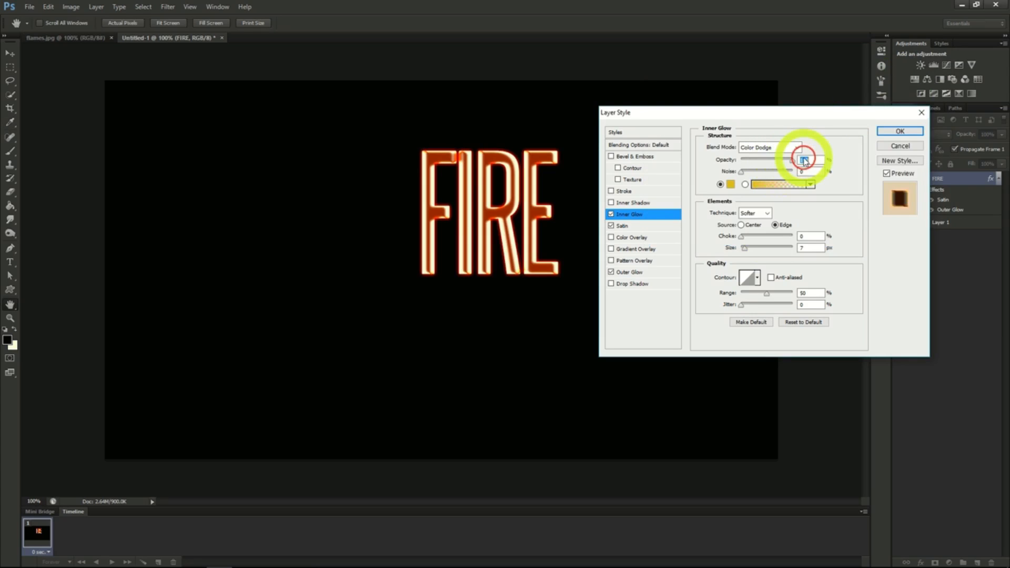
text(100)
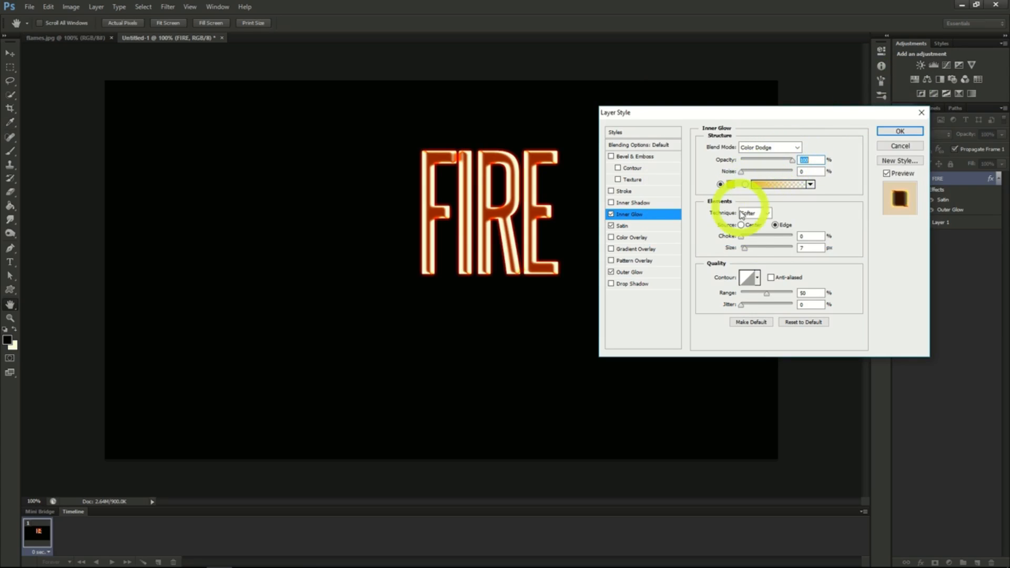
- Increase the FIRE text's Inner Glow size slightly to 10 px and apply the layer styles
drag(745, 247, 748, 253)
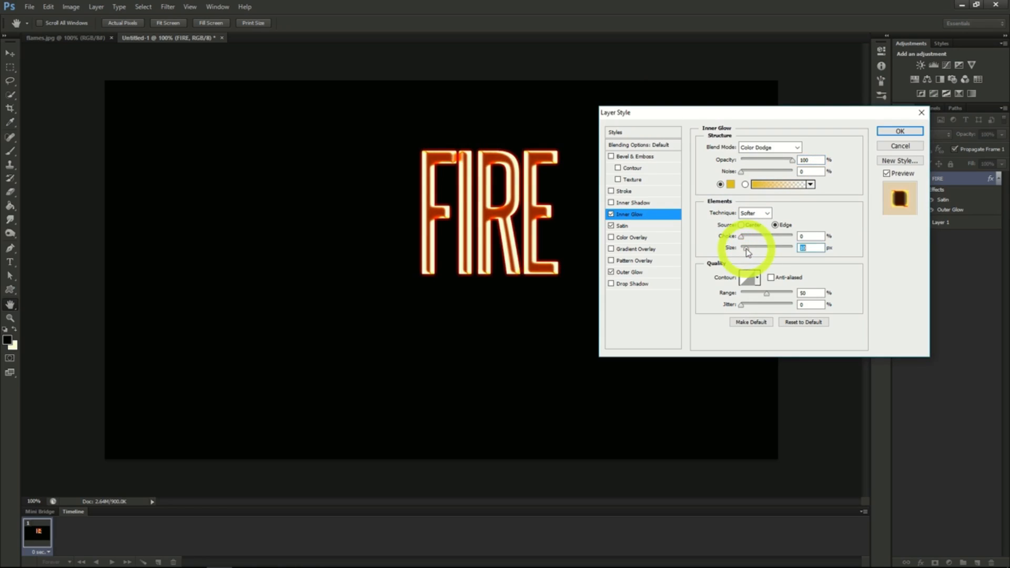
click(898, 135)
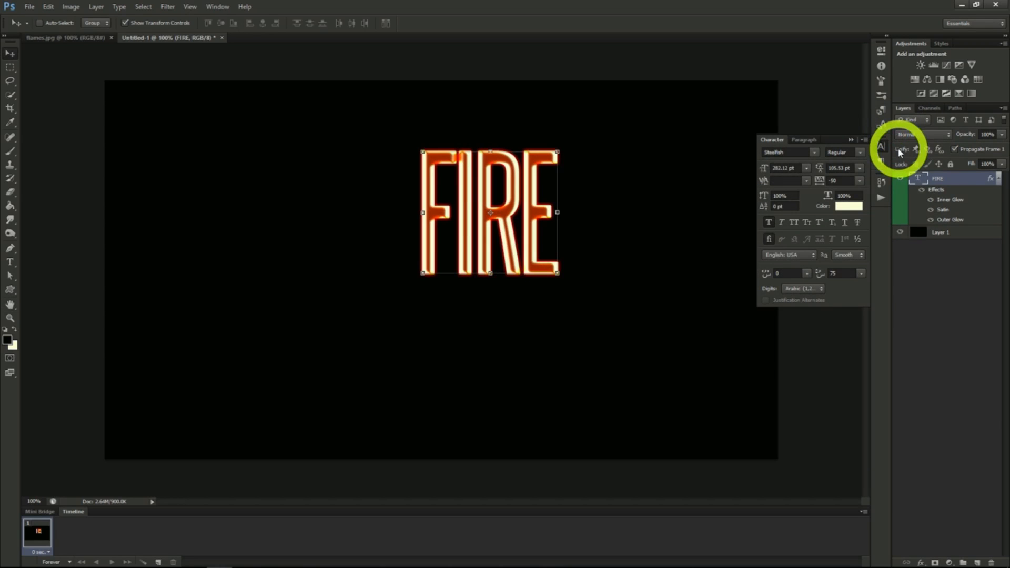
- Rasterize the FIRE text layer and move it to the centre of the canvas
right_click(937, 178)
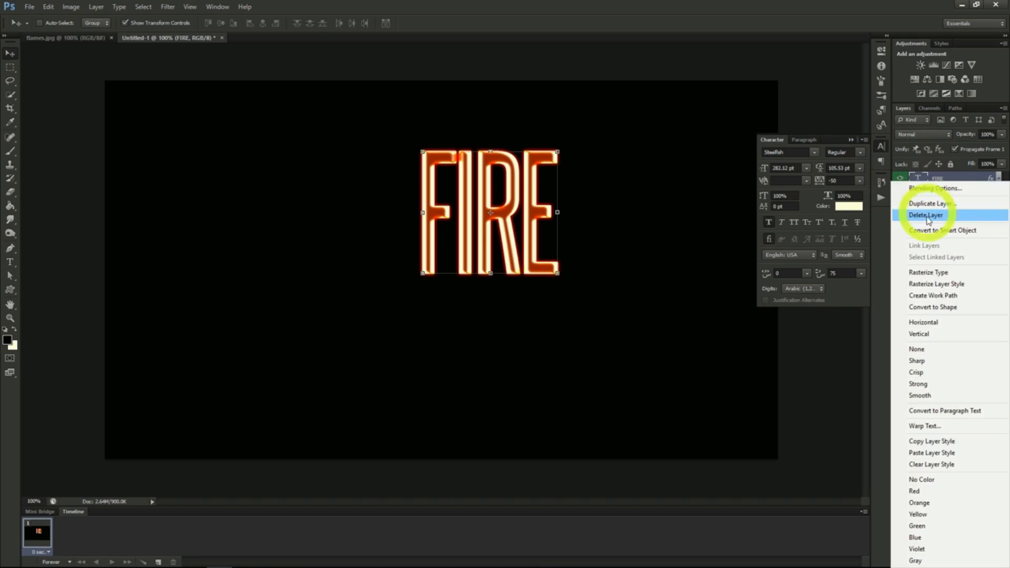
click(929, 273)
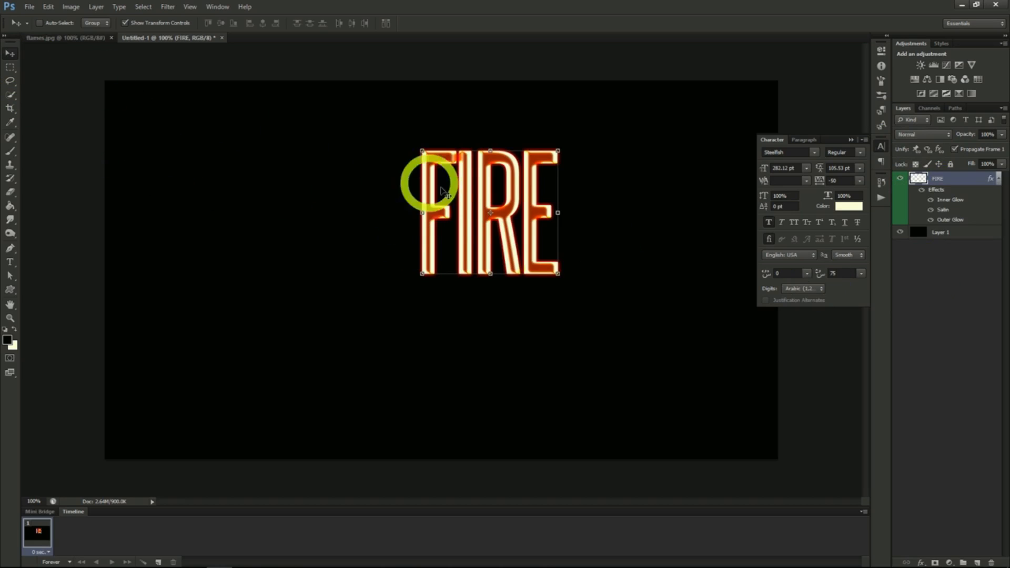
drag(514, 185, 461, 245)
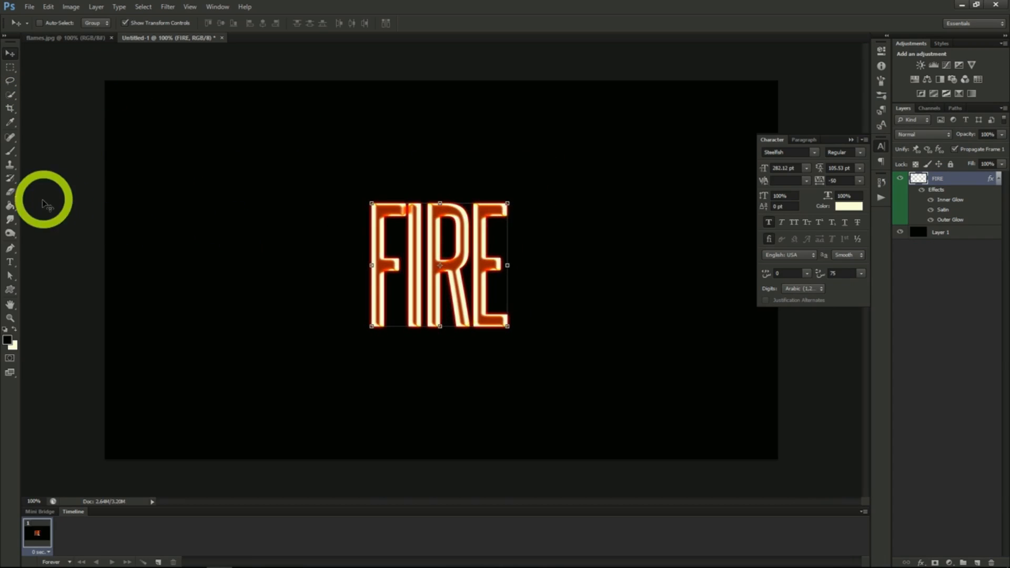
- Fade out the tops of the FIRE letters with a 250 px Soft Round Pressure Size Eraser at 0% hardness
click(11, 194)
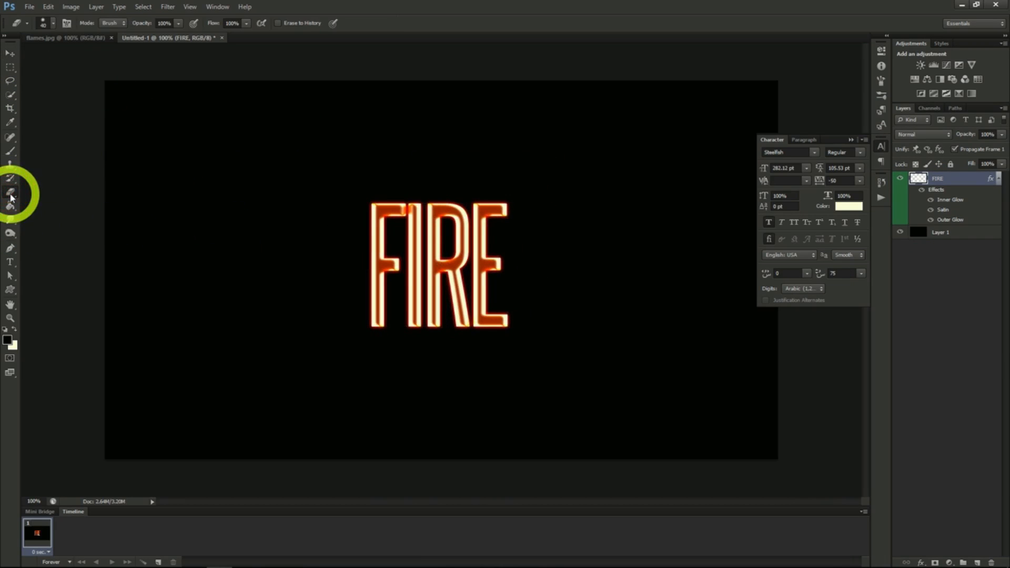
click(51, 23)
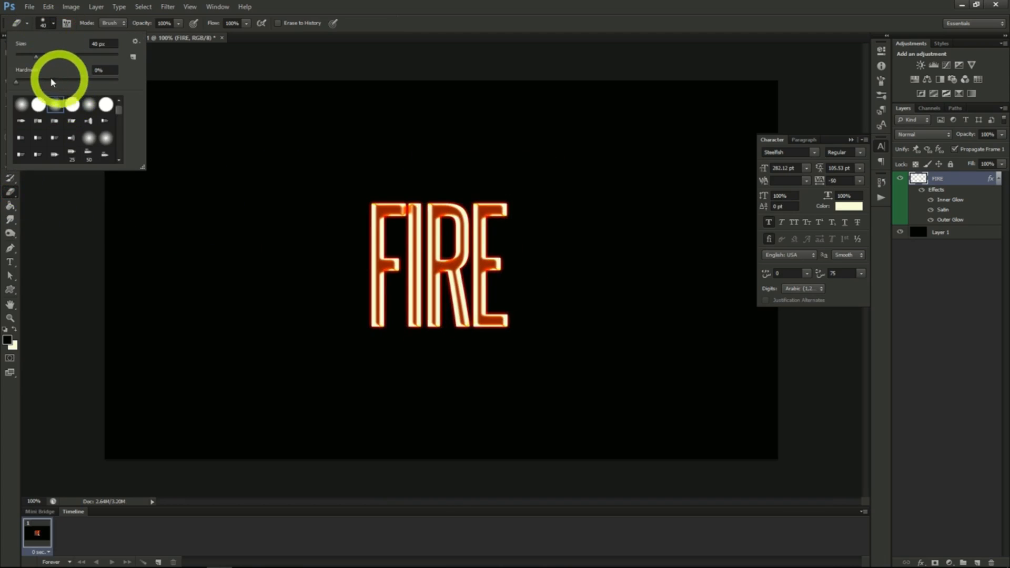
drag(35, 56, 63, 58)
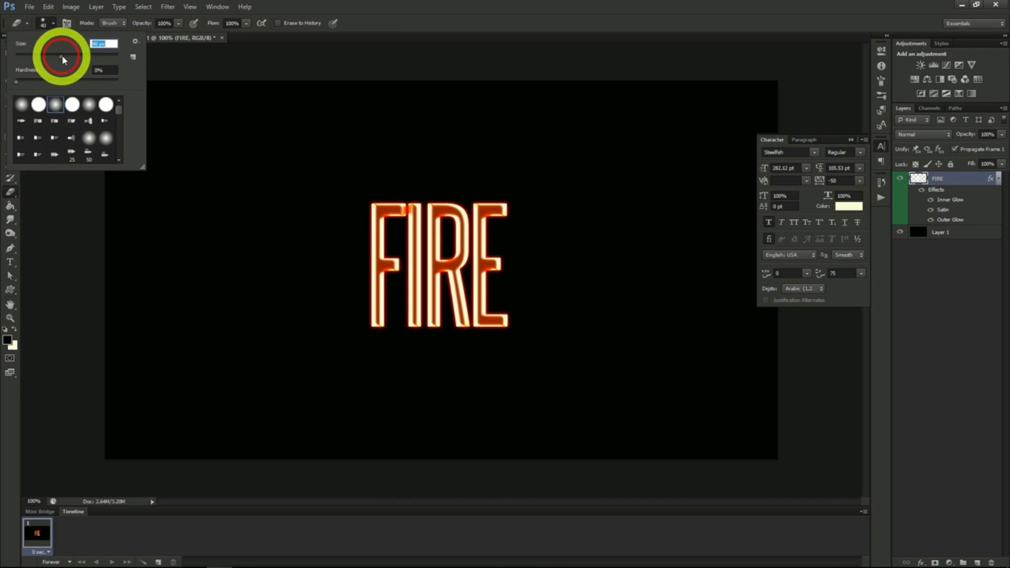
click(57, 106)
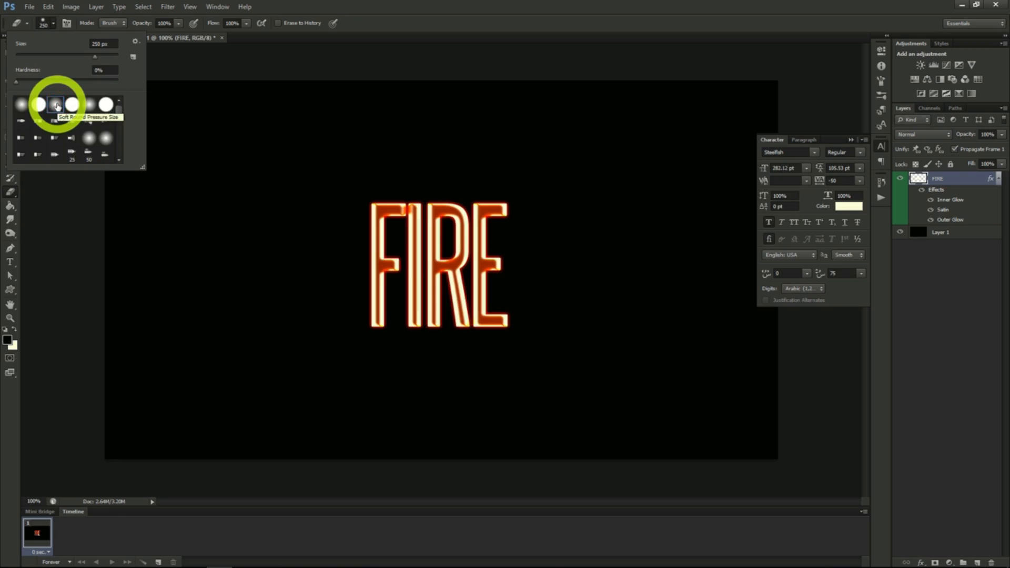
click(52, 24)
click(282, 161)
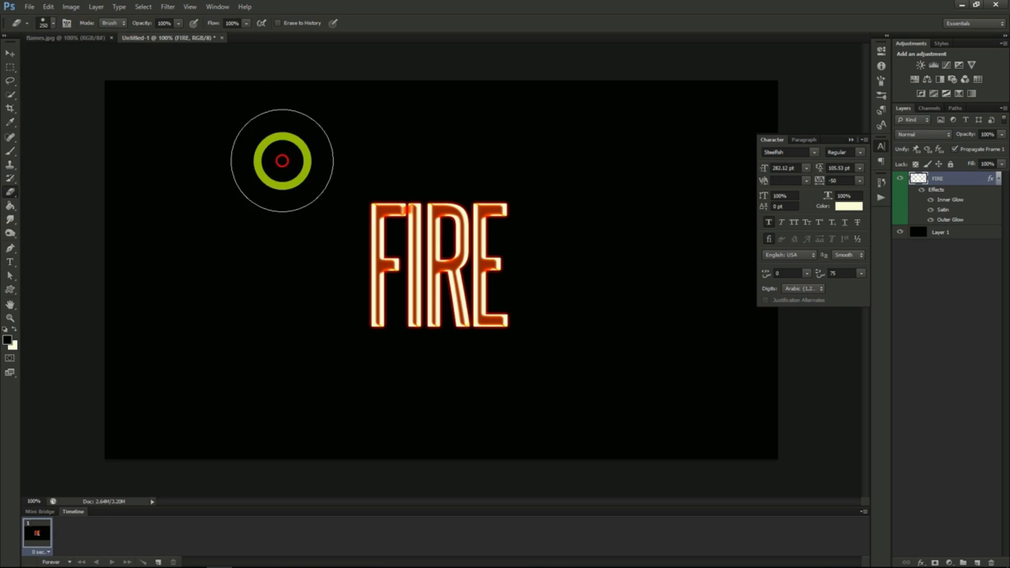
click(355, 164)
mouse_move(356, 165)
mouse_down()
mouse_move(522, 164)
mouse_move(365, 165)
mouse_move(387, 165)
mouse_up()
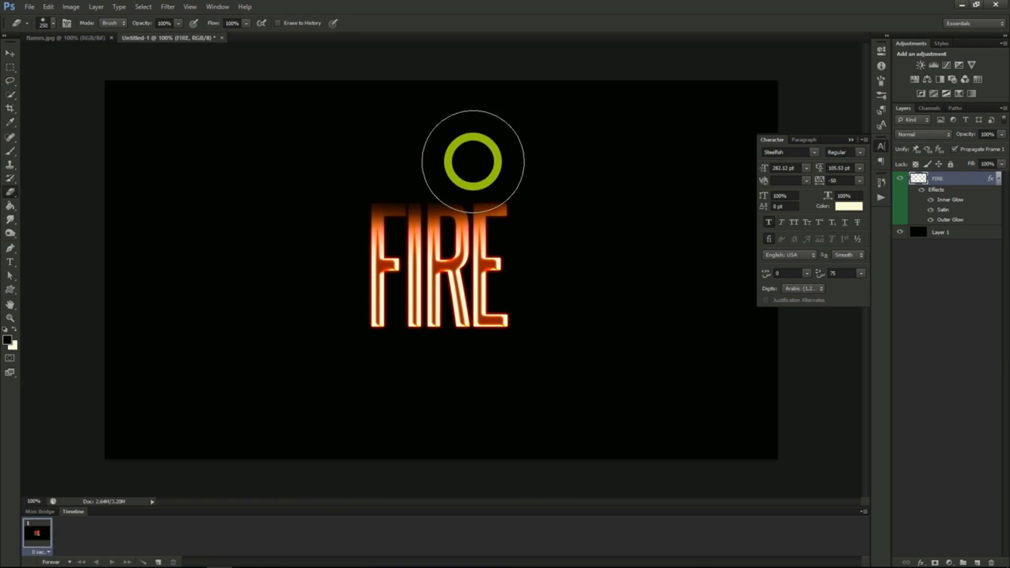
- Distort the FIRE letters with the ZigZag filter using amount 4, 4 ridges and the Pond Ripples style
click(167, 6)
mouse_move(205, 148)
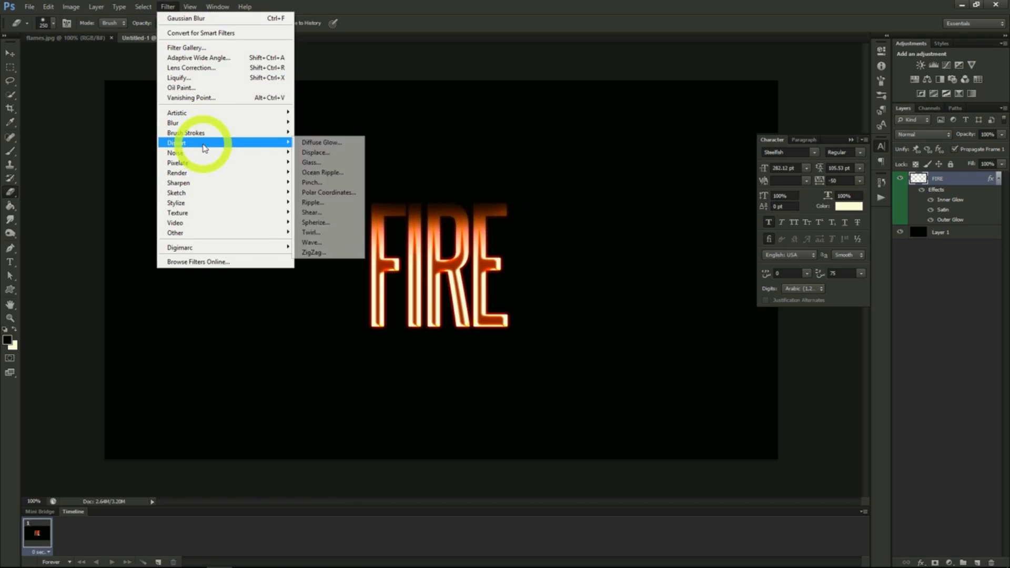
click(314, 253)
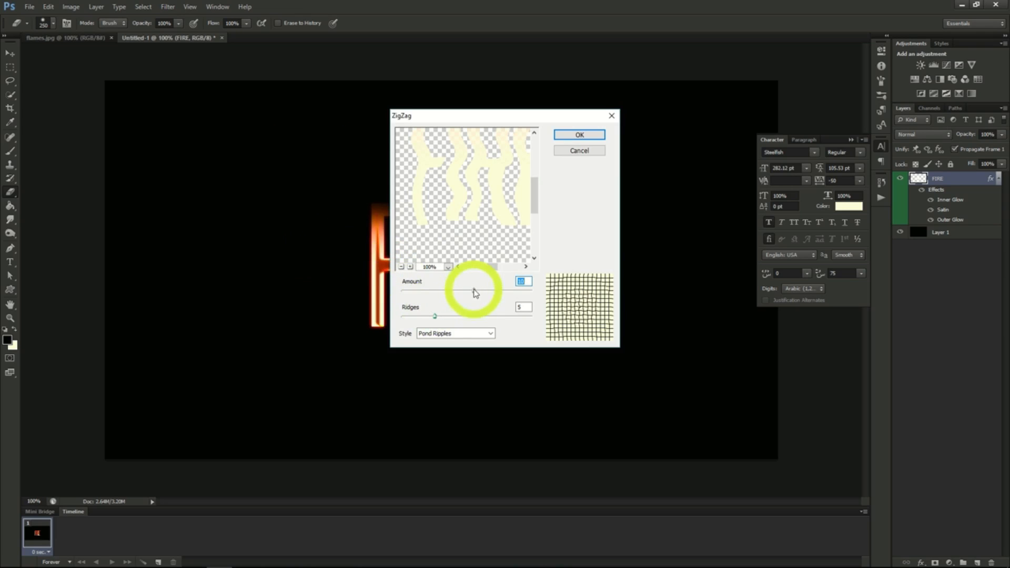
drag(473, 290, 431, 317)
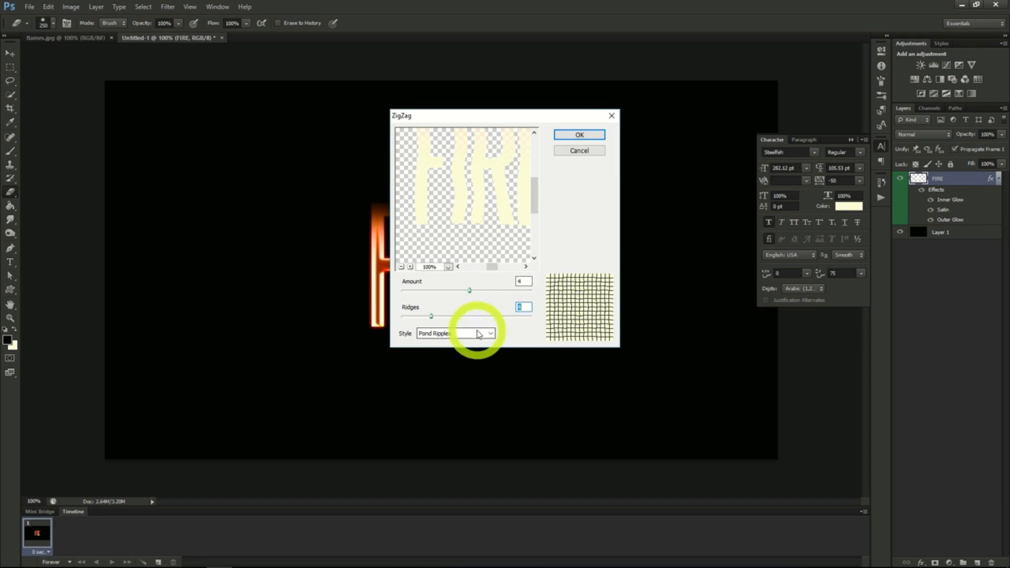
click(568, 135)
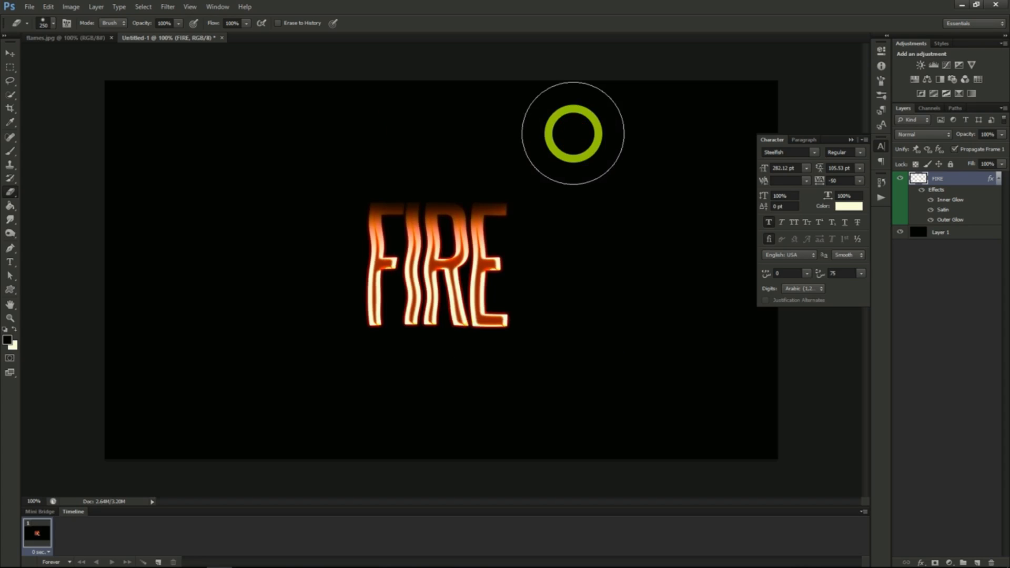
- Copy the flames image from flames.jpg into the FIRE document, above the text layer
click(82, 39)
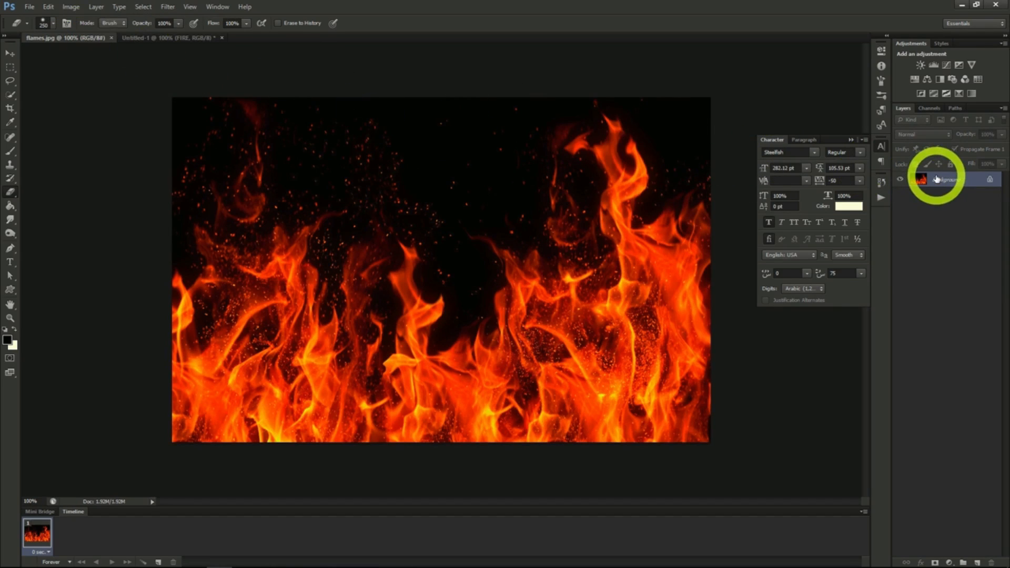
drag(937, 180, 187, 41)
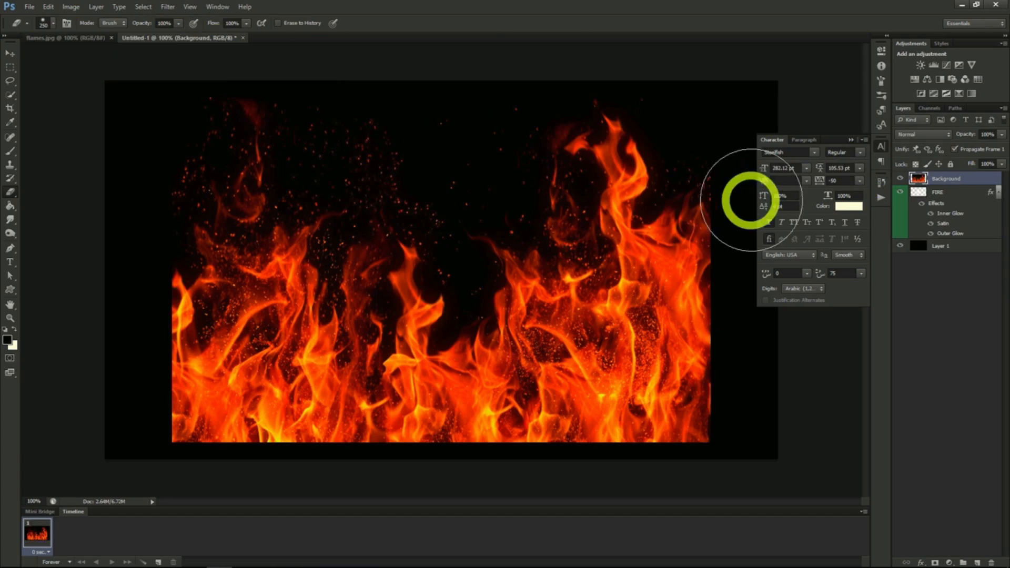
- Load the Green channel's bright areas as a selection and copy those flames to a new layer
click(929, 109)
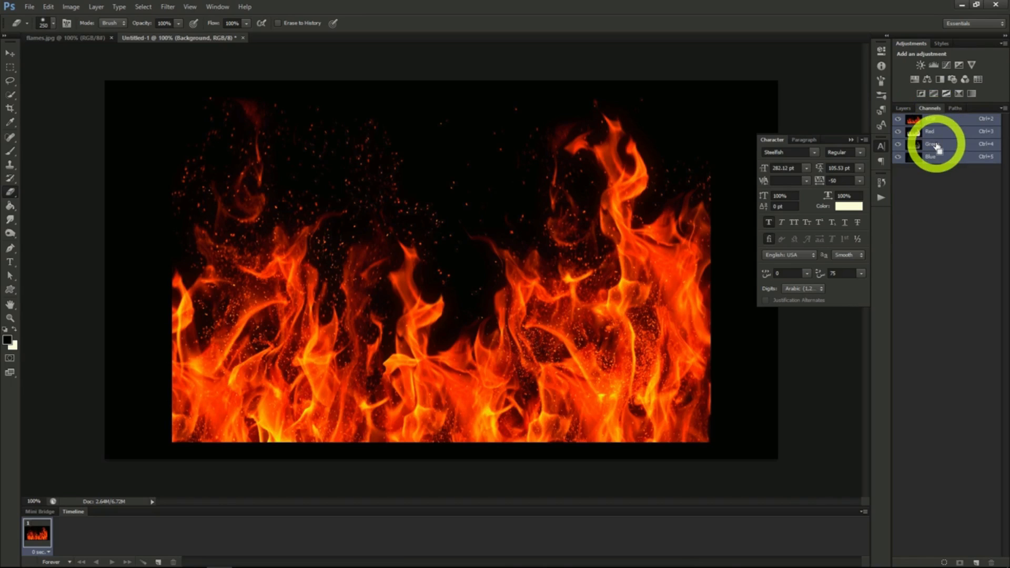
ctrl+click(936, 147)
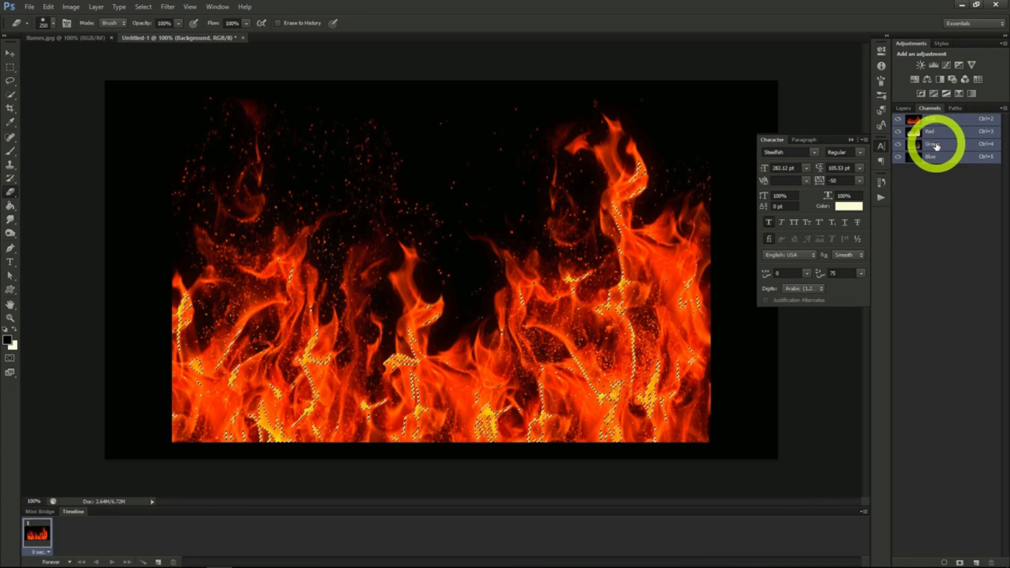
click(903, 107)
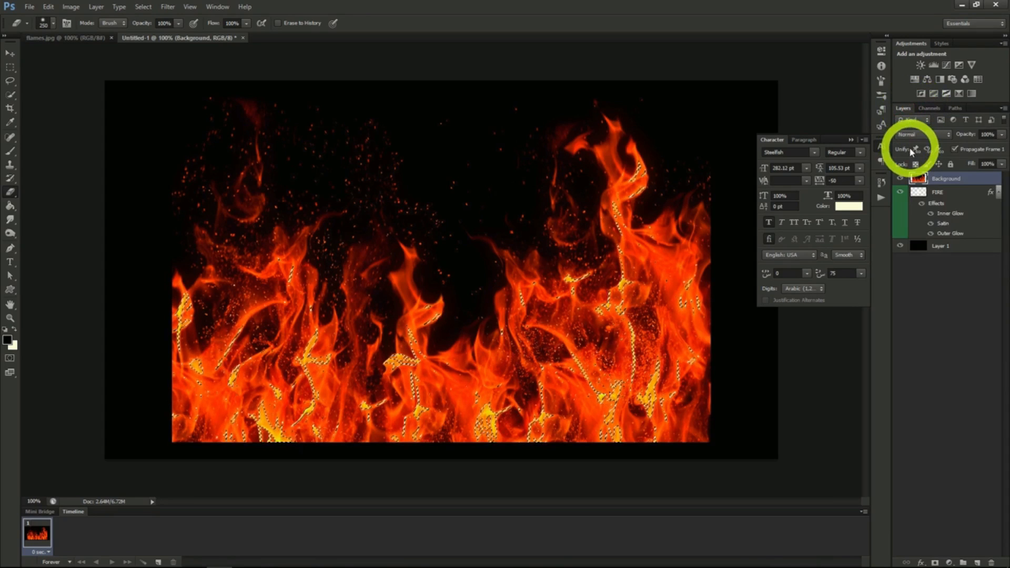
key(ctrl+j)
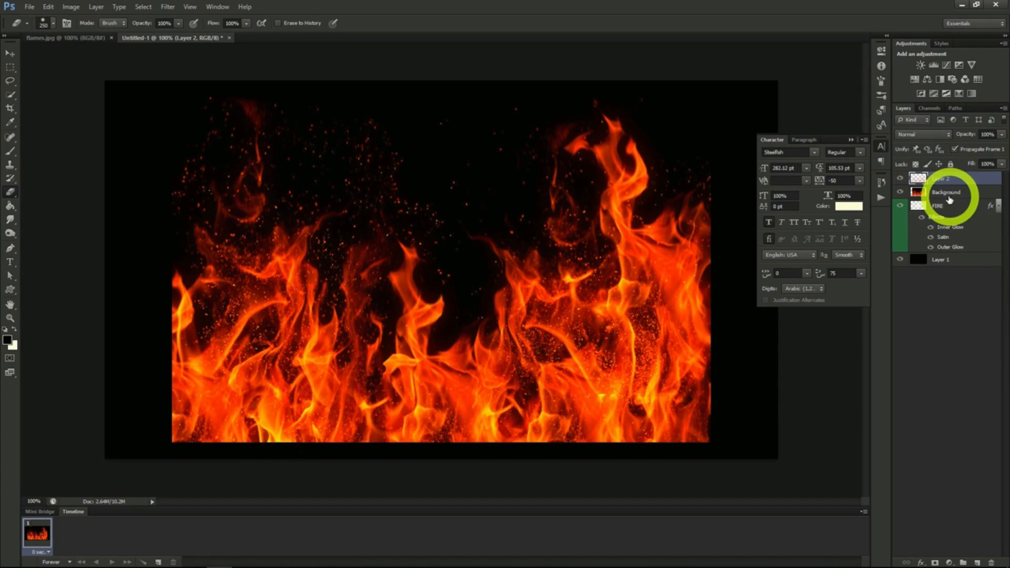
- Delete the original flames layer named Background and rename the extracted flames layer Fire Main
click(939, 194)
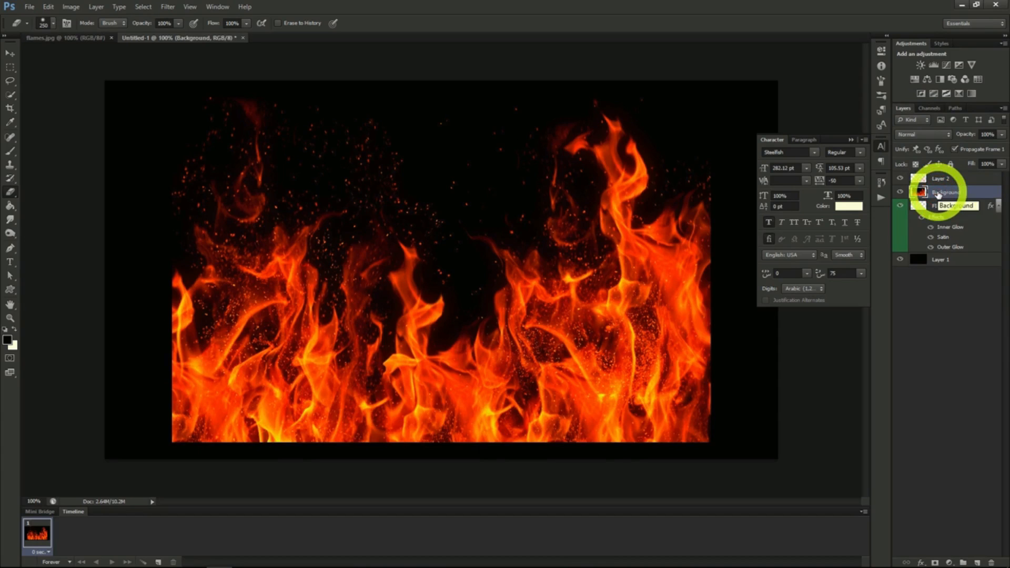
key(Delete)
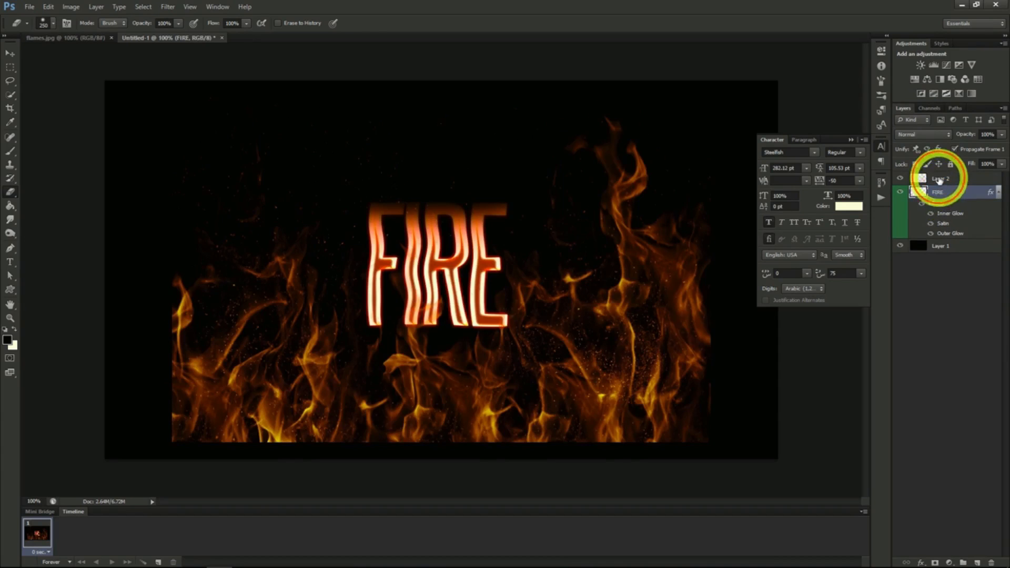
double_click(941, 179)
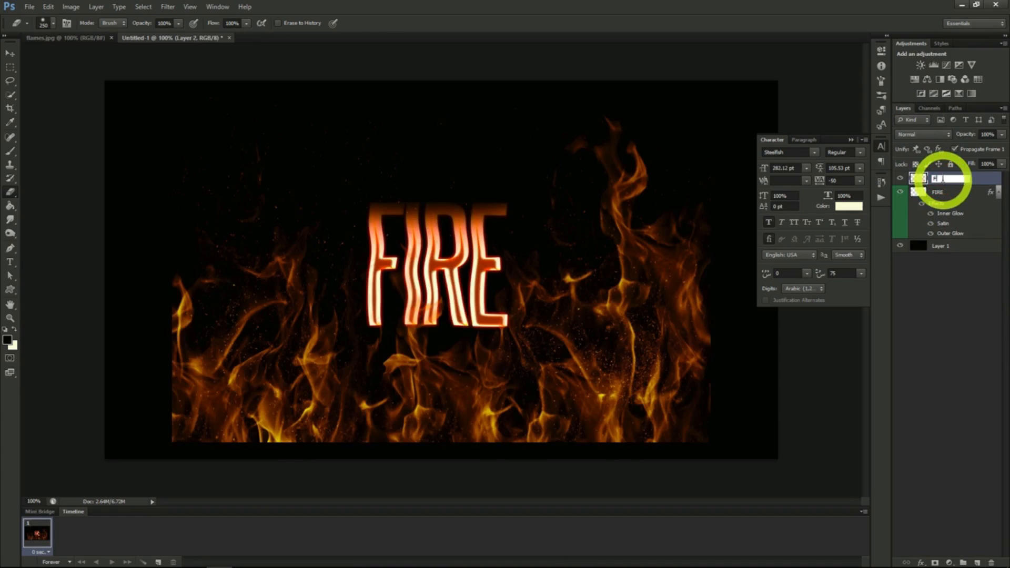
key(Return)
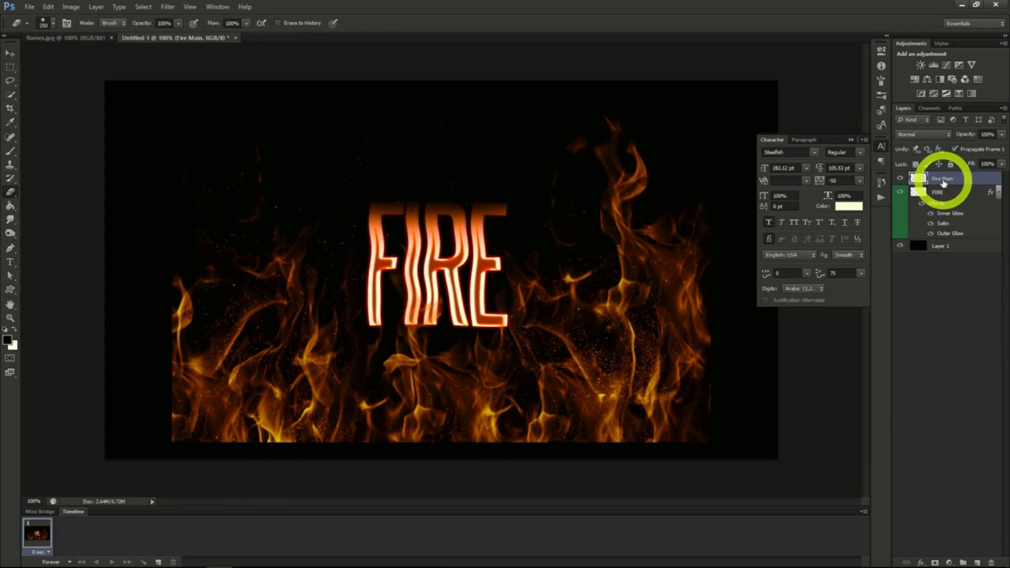
- Scale the Fire Main flames proportionally to about 55%, position them over the FIRE letters and switch to the Eraser
click(10, 54)
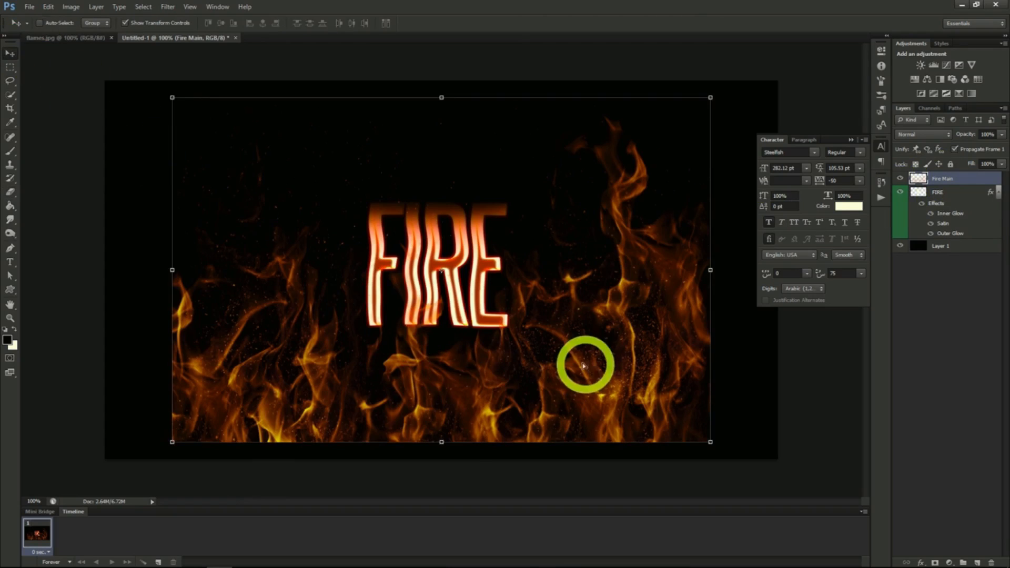
drag(585, 361, 571, 343)
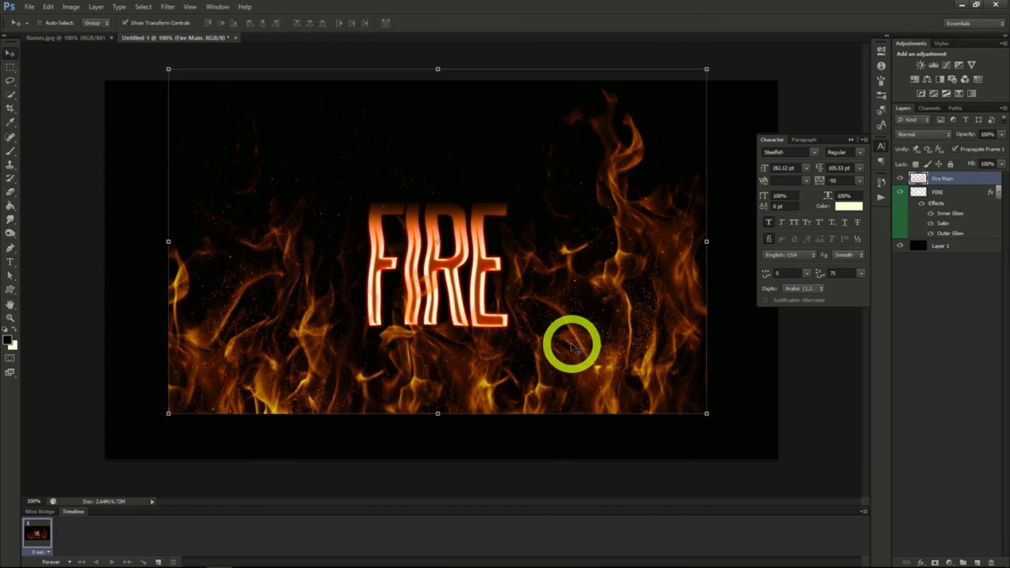
click(706, 69)
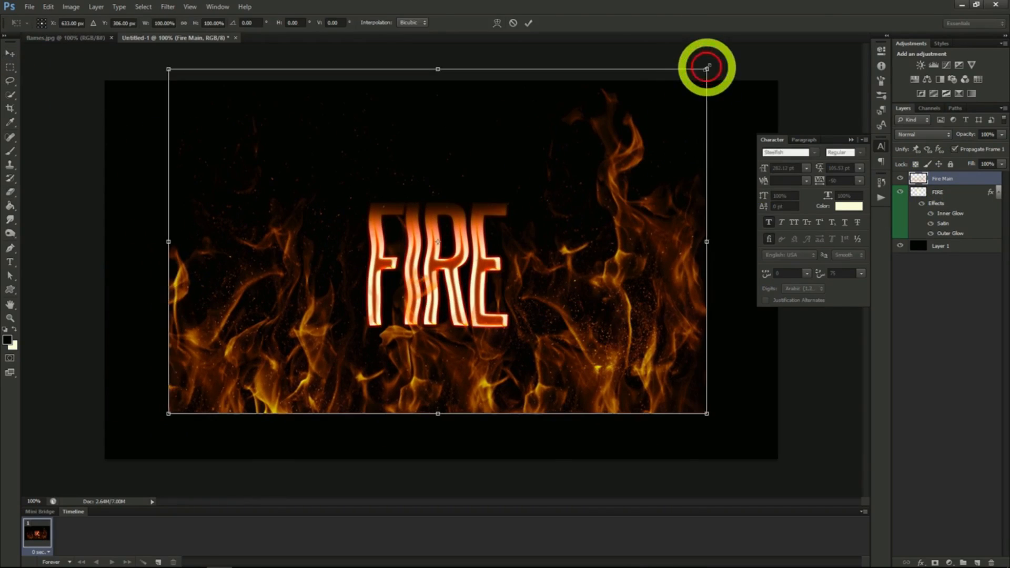
click(183, 24)
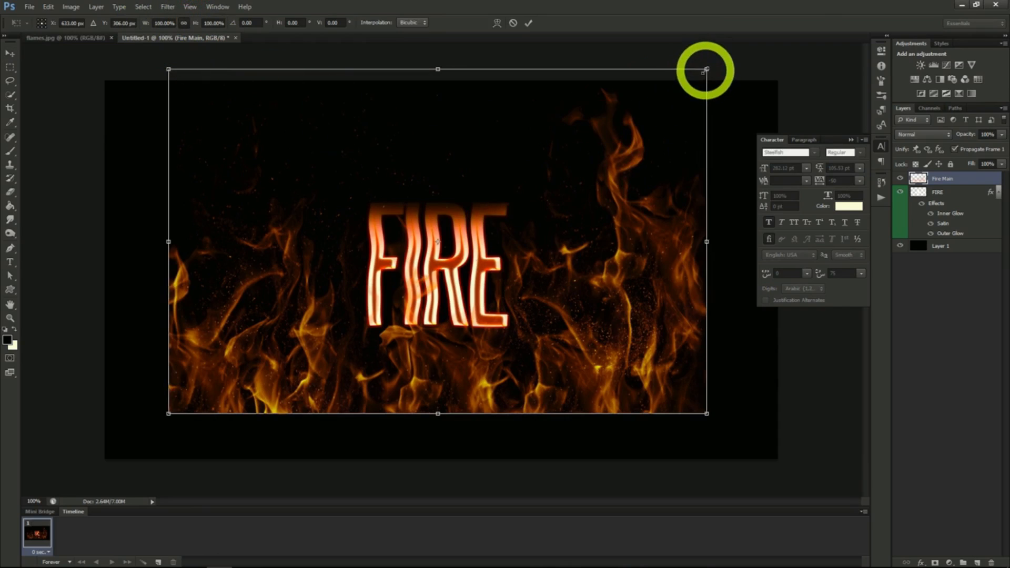
drag(707, 69, 466, 221)
drag(397, 275, 463, 282)
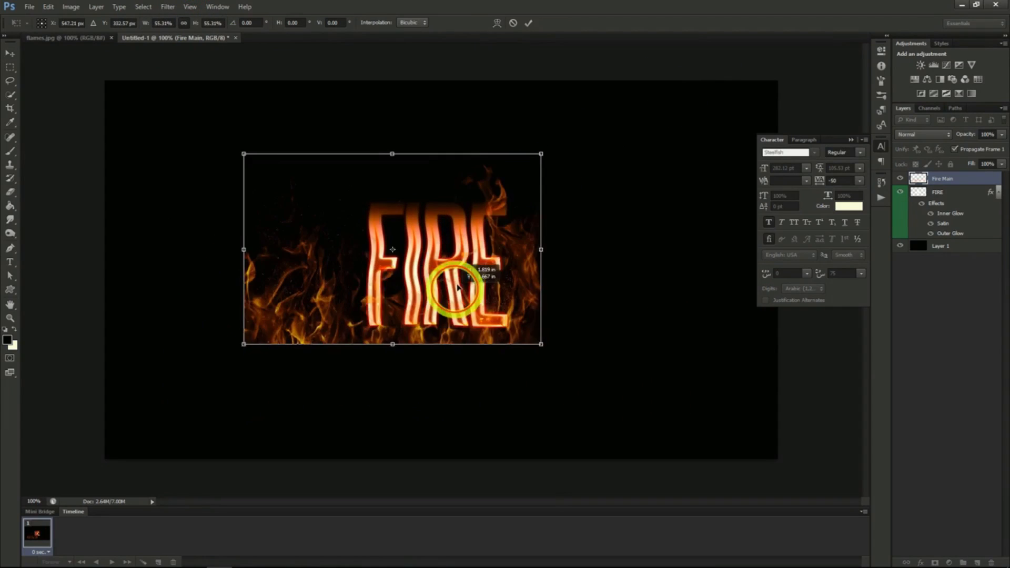
key(Return)
key(e)
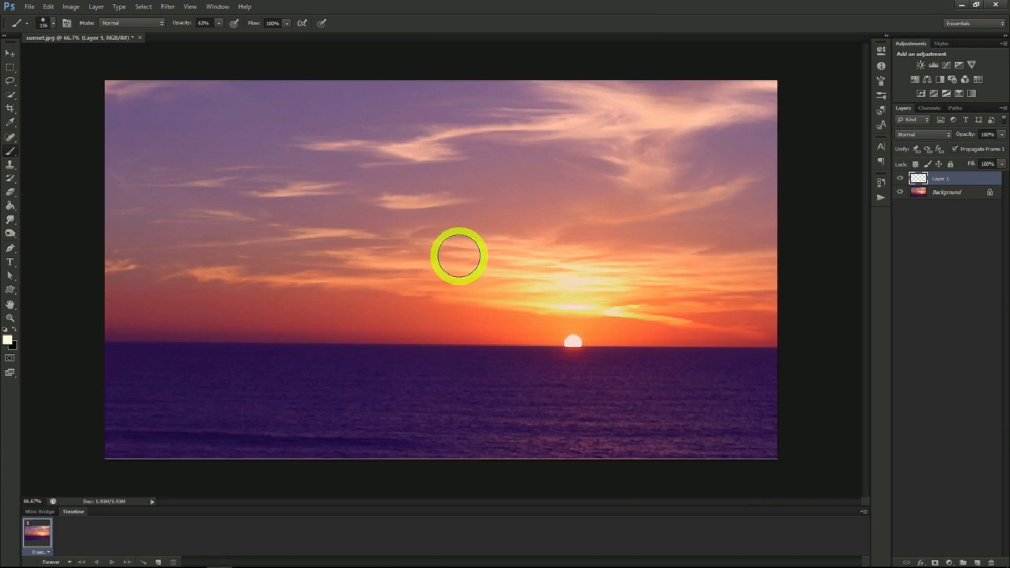
- Paint a single soft light spot on Layer 1 beside the sun at the horizon with a 300 px brush
click(949, 183)
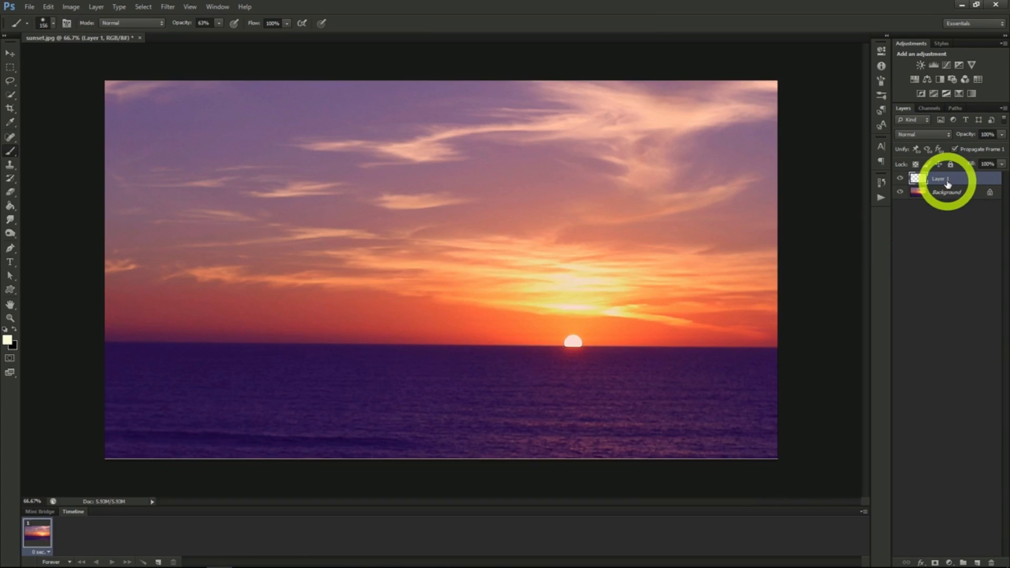
click(10, 152)
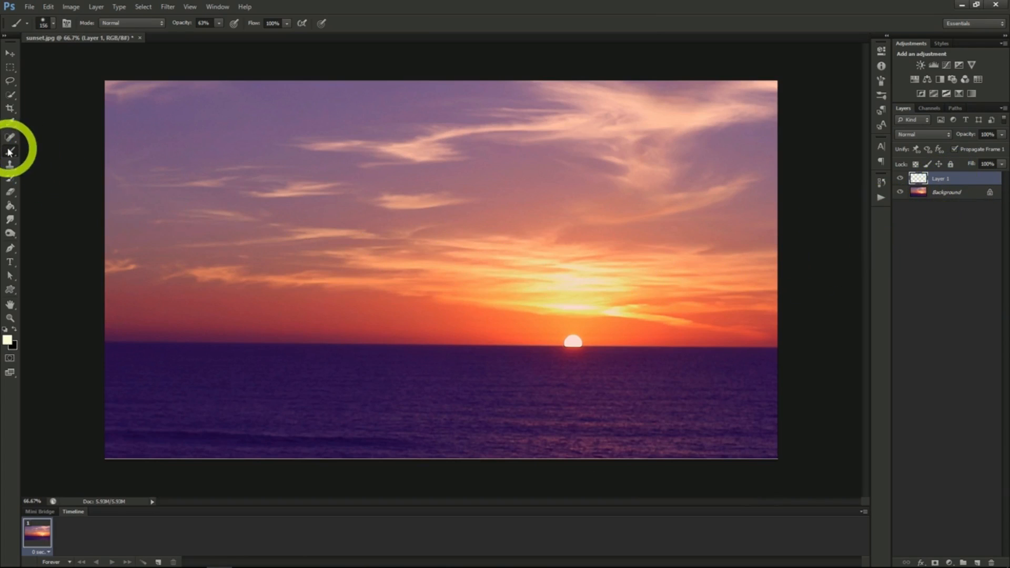
click(54, 25)
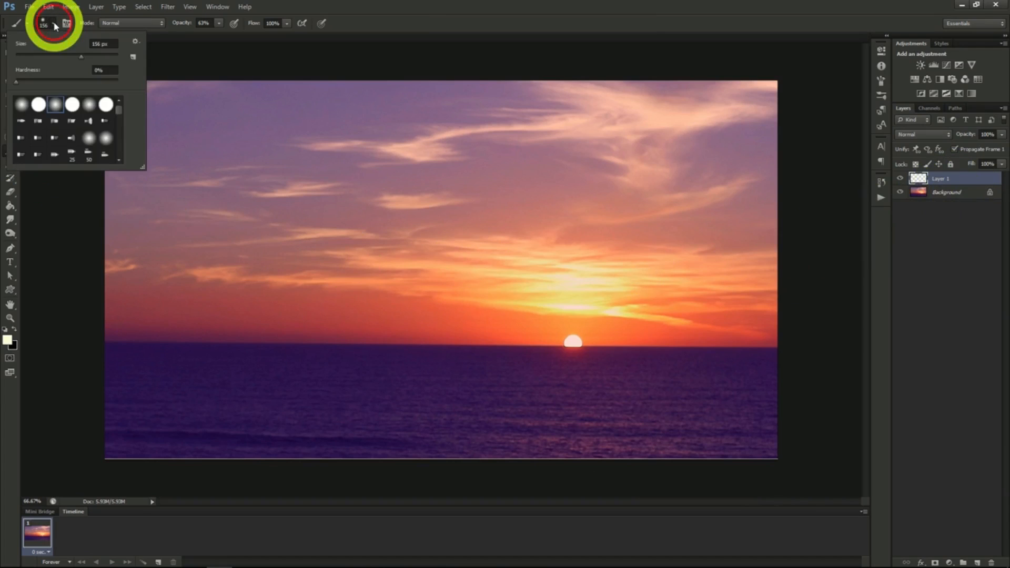
drag(88, 61, 99, 57)
click(54, 24)
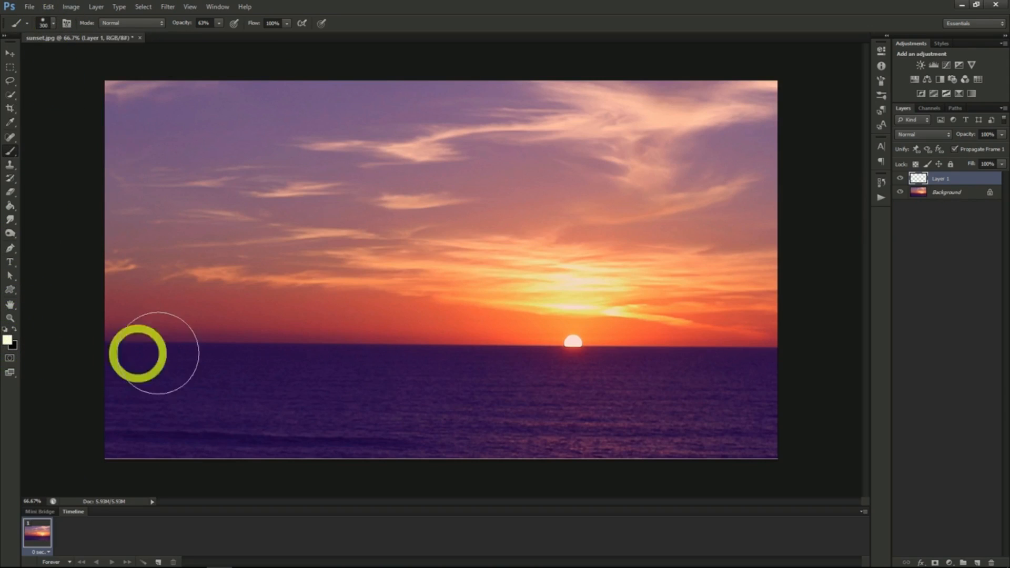
click(467, 321)
scroll(506, 353, up, 2)
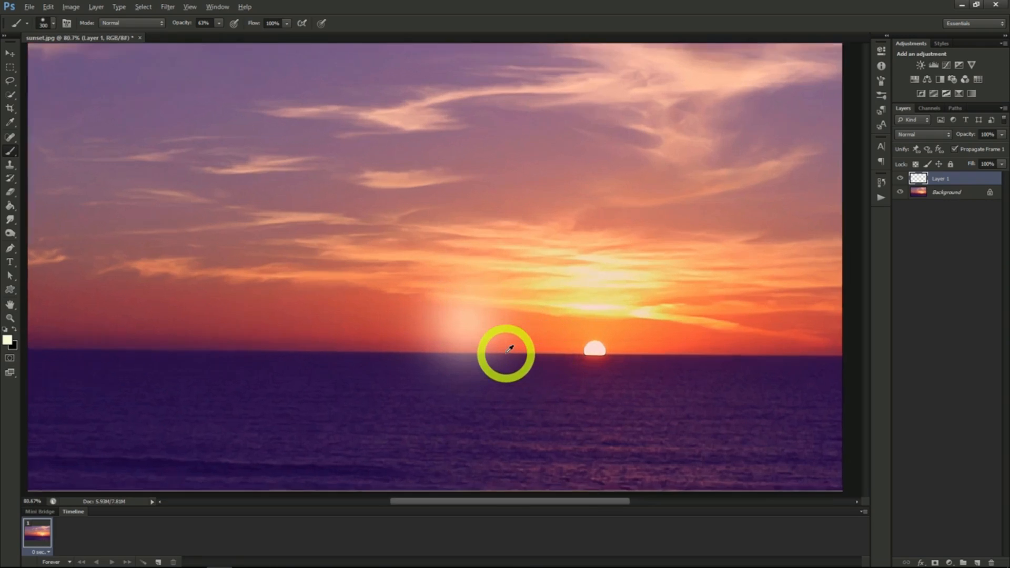
scroll(506, 354, up, 3)
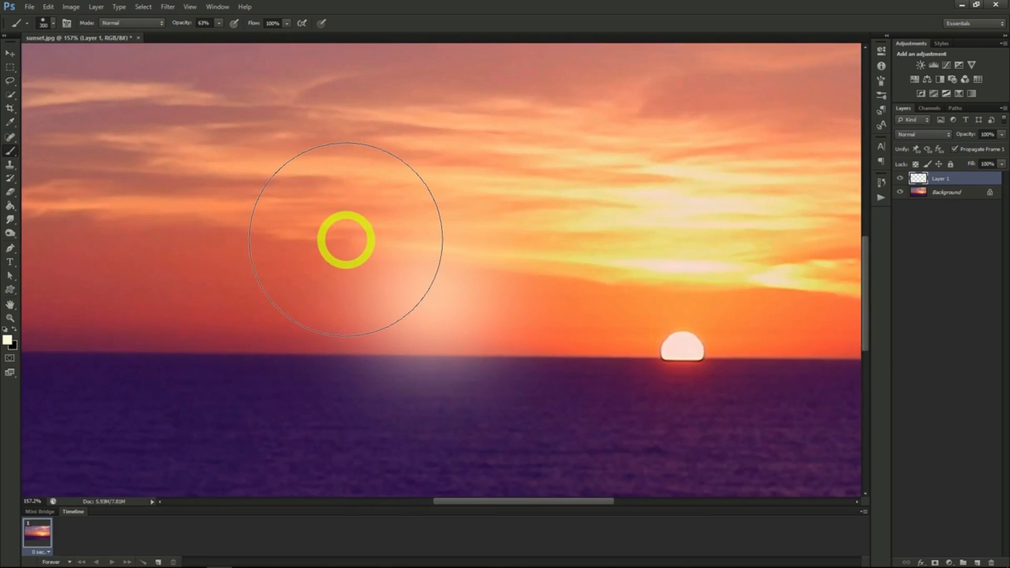
- Add 3.5% uniform monochromatic noise to the painted light spot on Layer 1
click(166, 7)
mouse_move(197, 153)
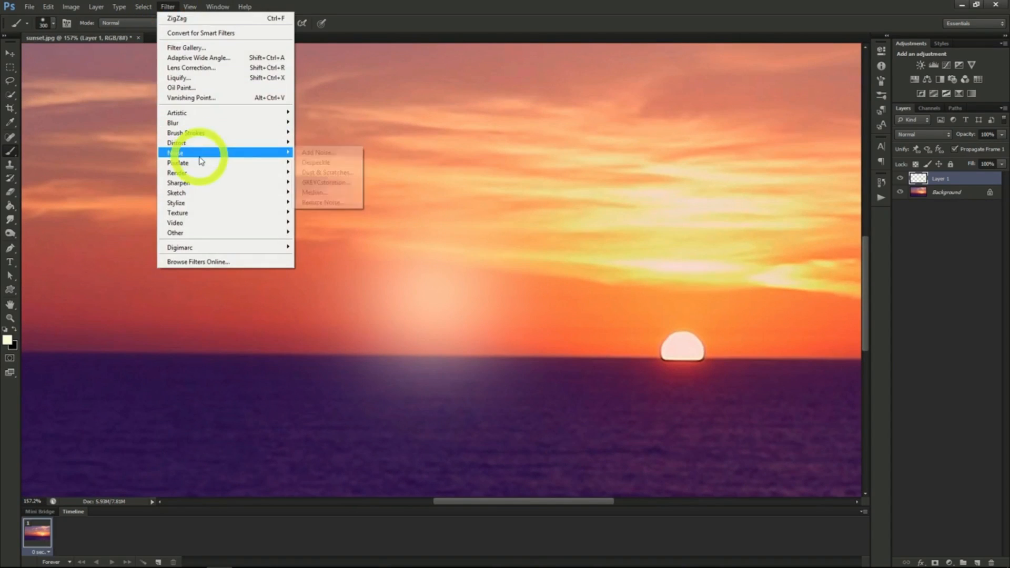
click(333, 158)
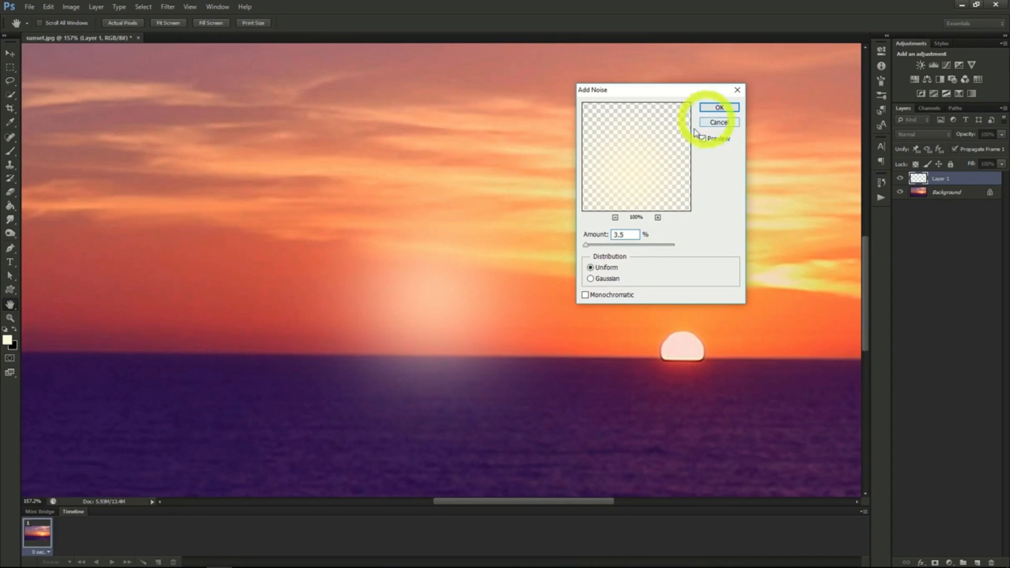
click(585, 296)
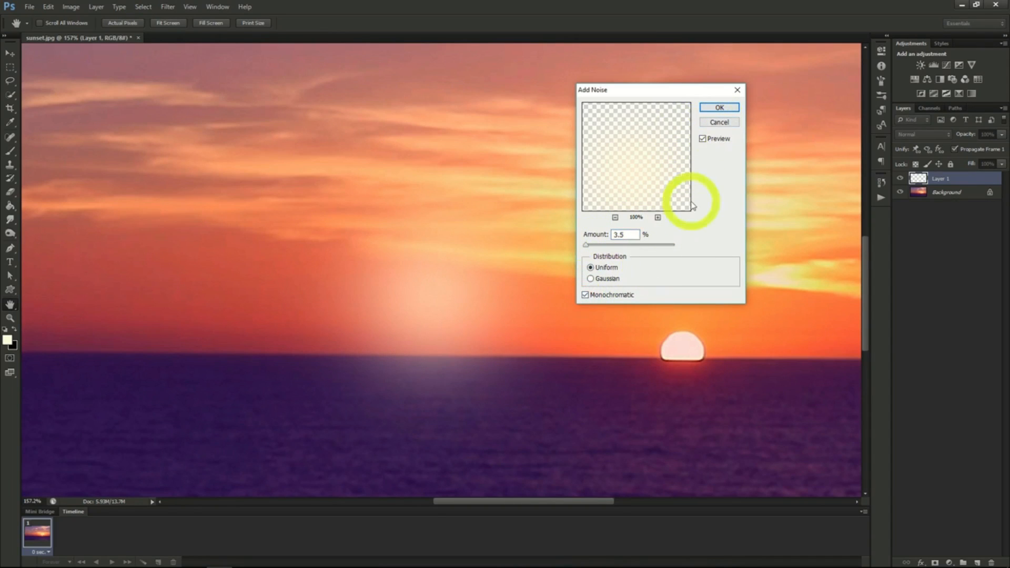
click(717, 108)
key(b)
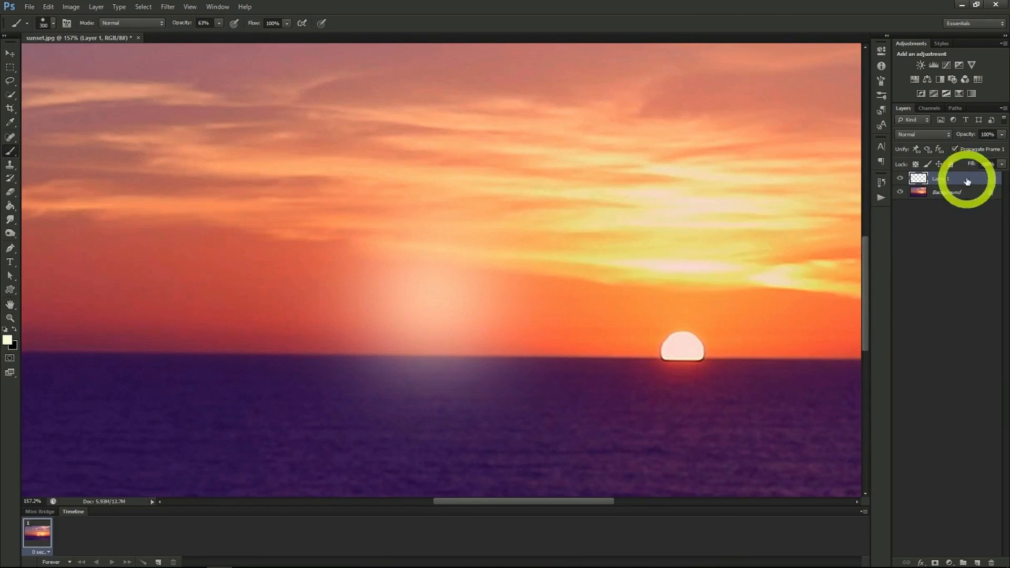
- Duplicate Layer 1 as White and rename the original light spot layer Orange
right_click(950, 178)
click(941, 212)
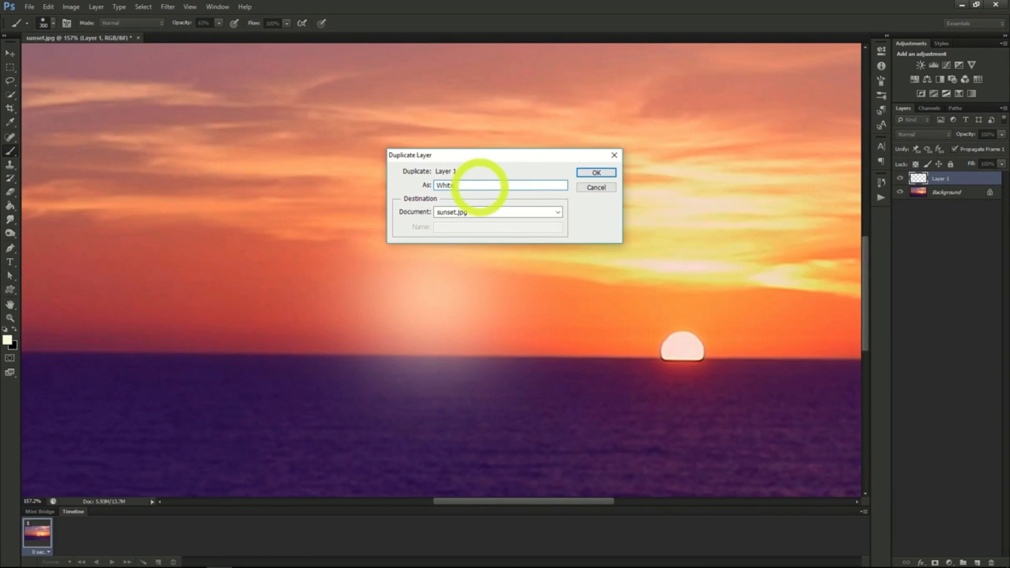
text(White)
key(Return)
click(941, 194)
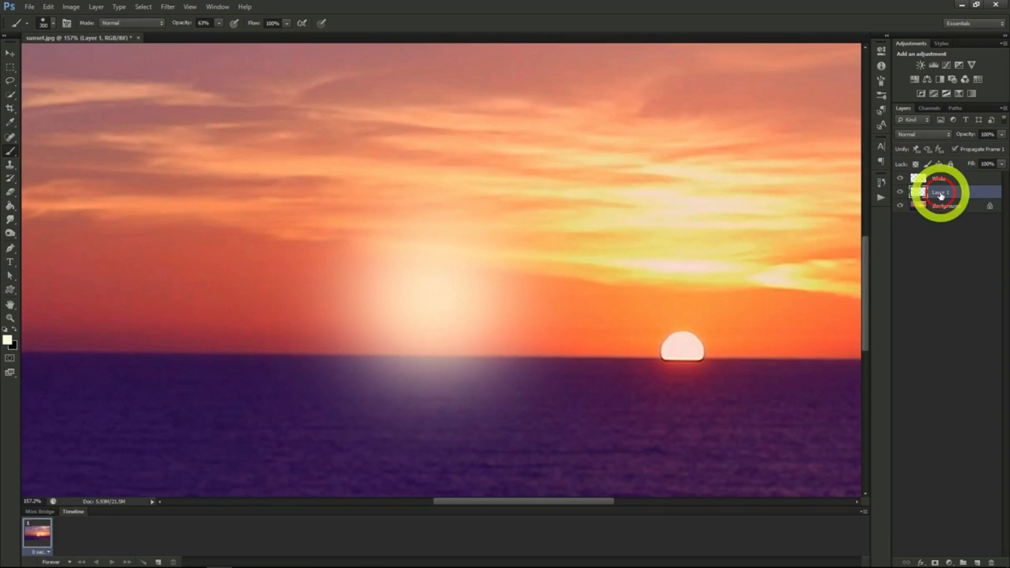
right_click(941, 195)
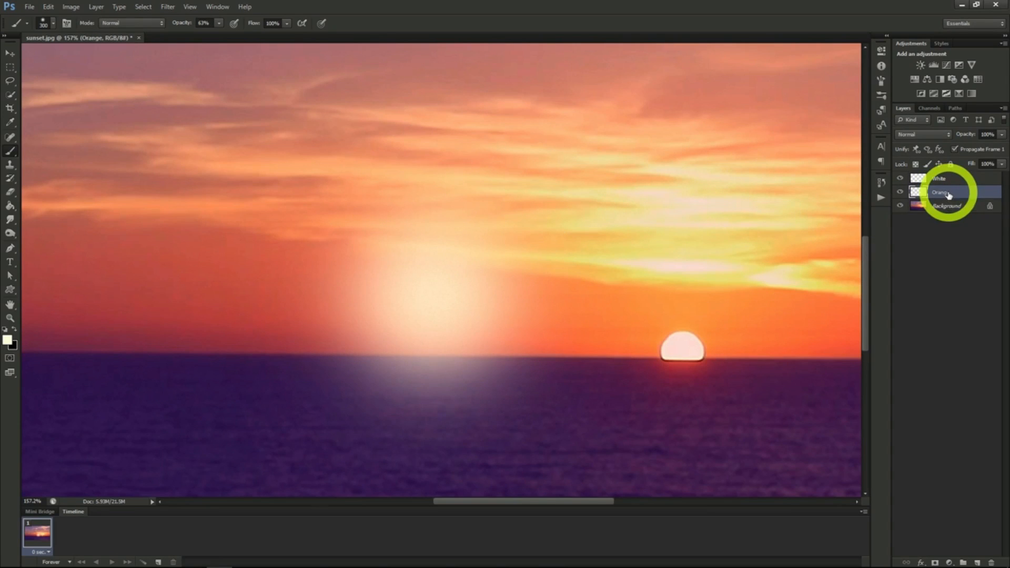
- Hide the White layer and colorize the Orange layer with hue 45, saturation 97 and lightness about -18
click(900, 179)
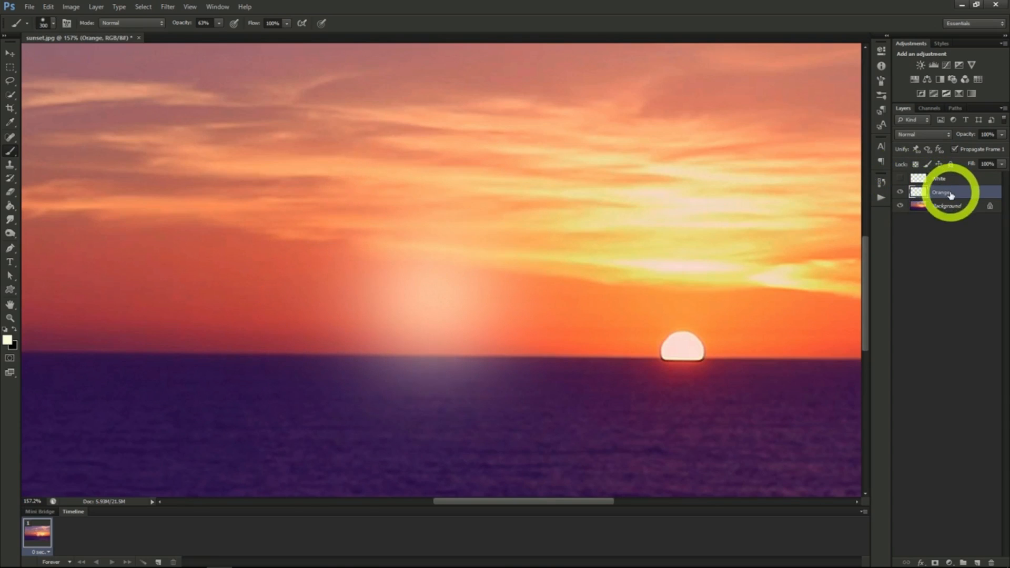
click(72, 7)
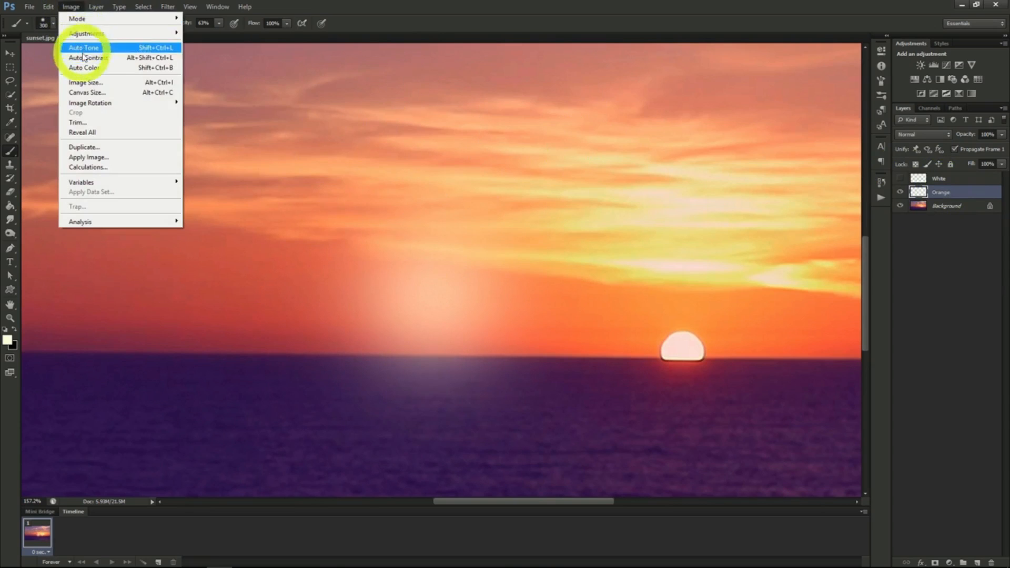
mouse_move(96, 34)
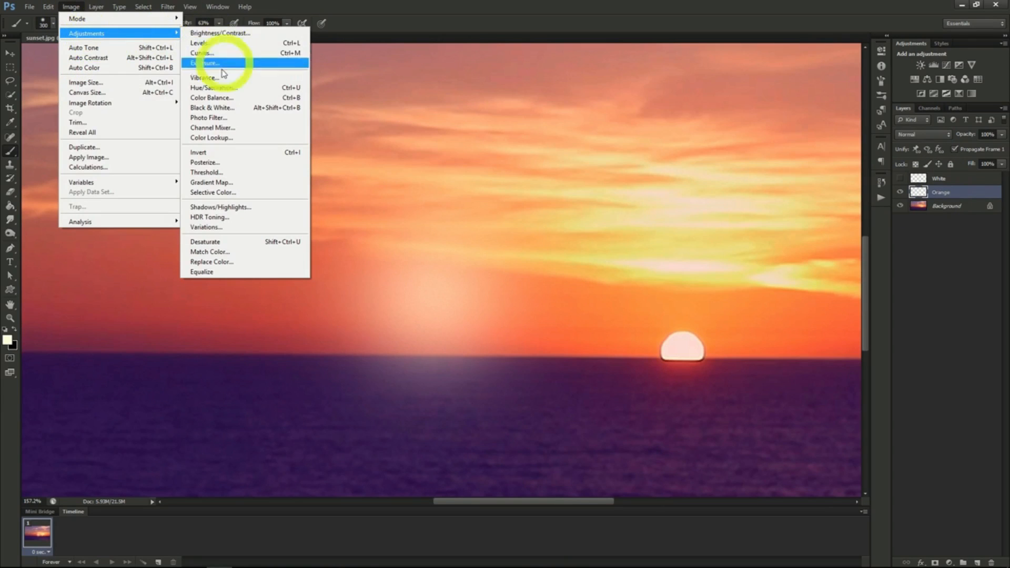
click(214, 87)
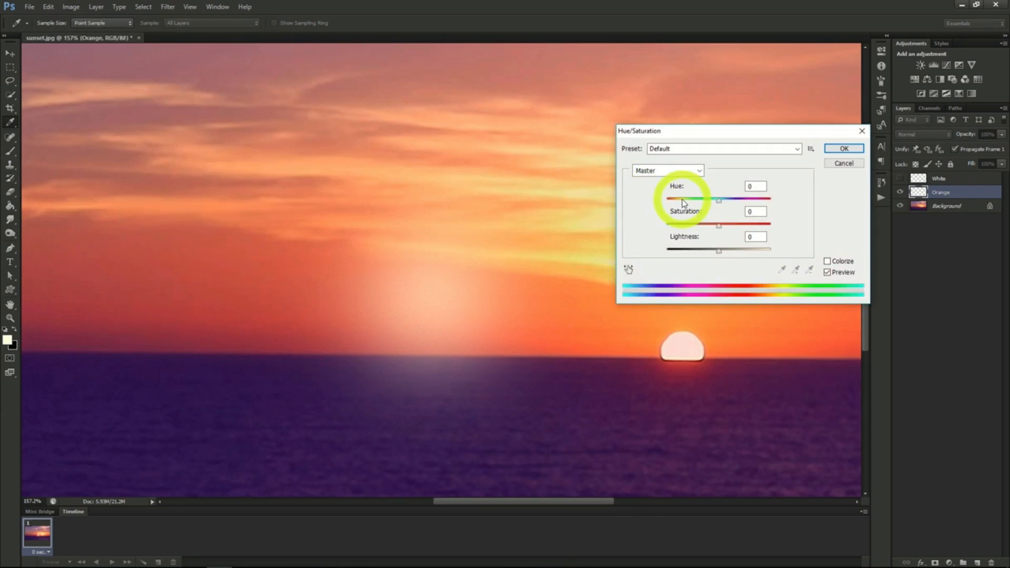
click(827, 262)
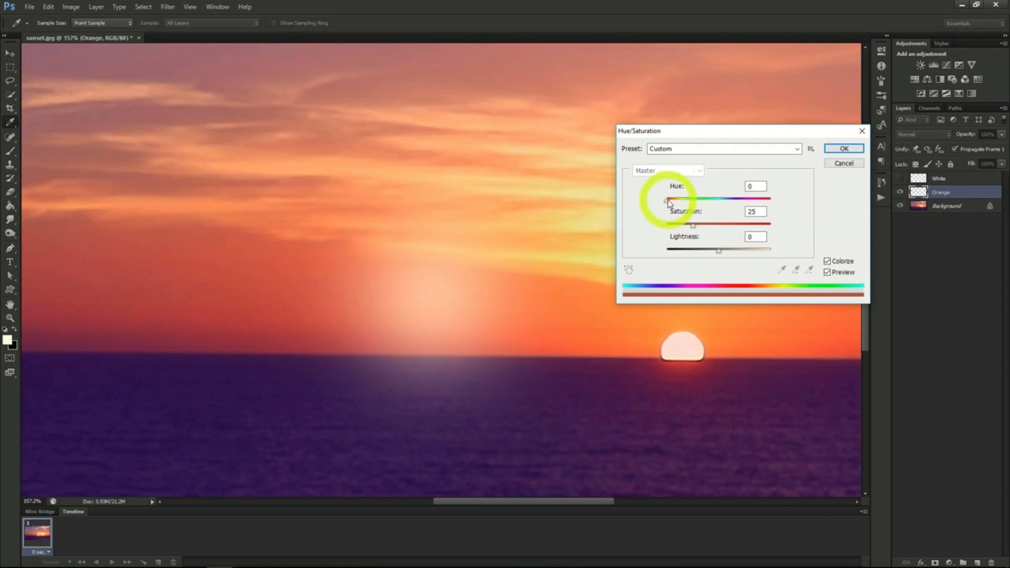
drag(667, 200, 801, 235)
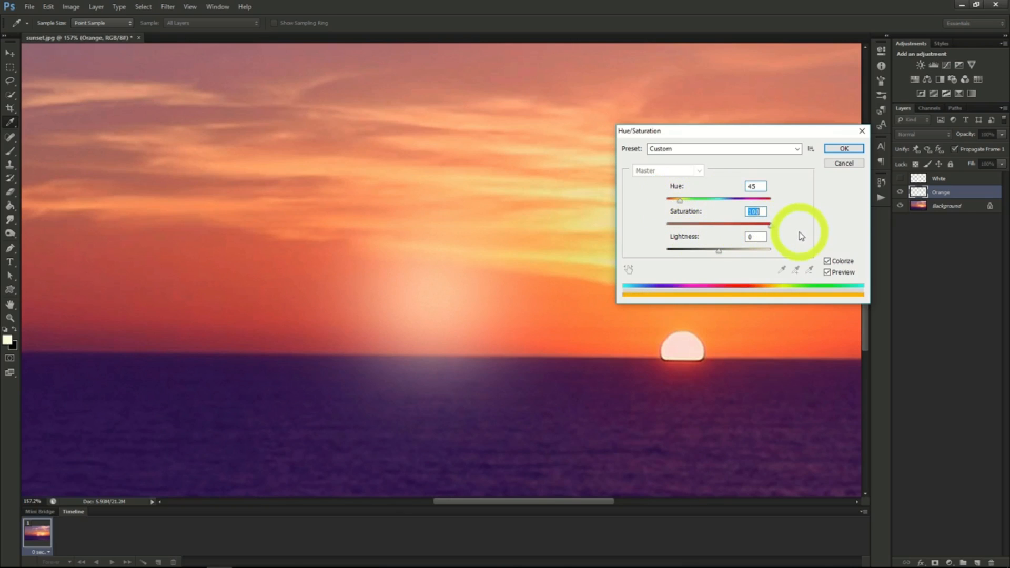
drag(721, 256, 711, 255)
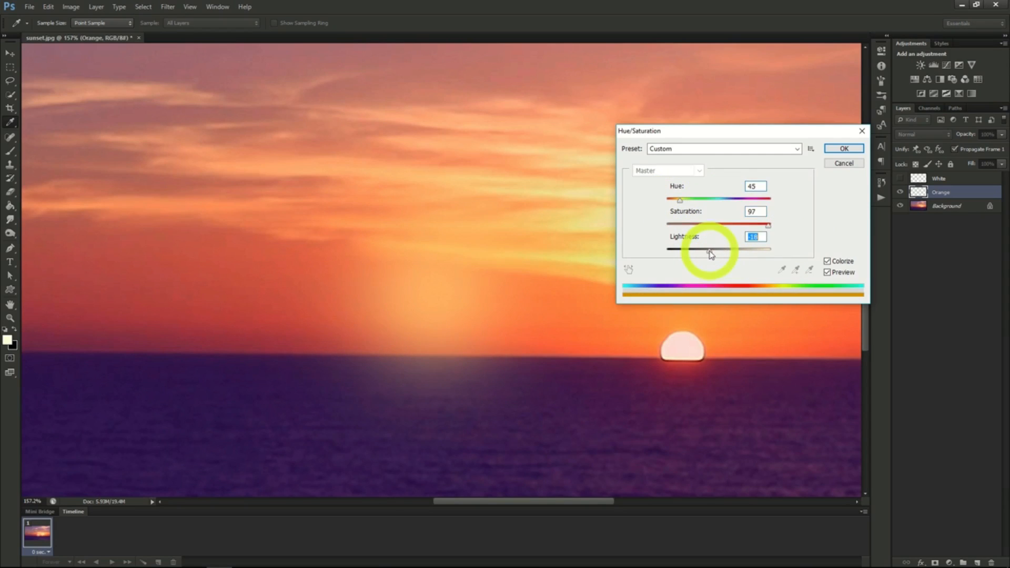
click(845, 148)
key(b)
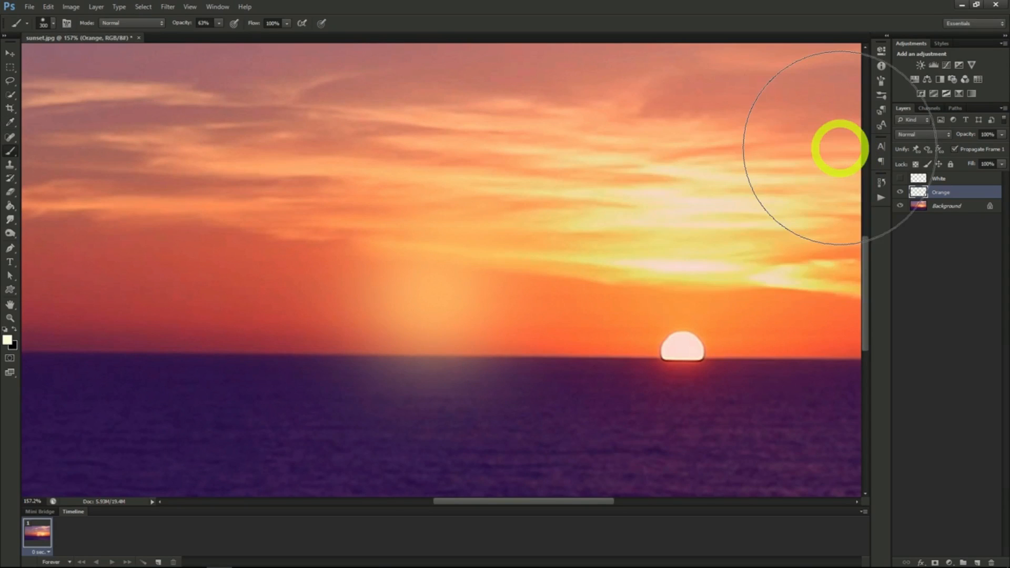
- Set the Orange layer's blend mode to Screen, show the White layer and set its blend mode to Linear Dodge (Add)
click(917, 135)
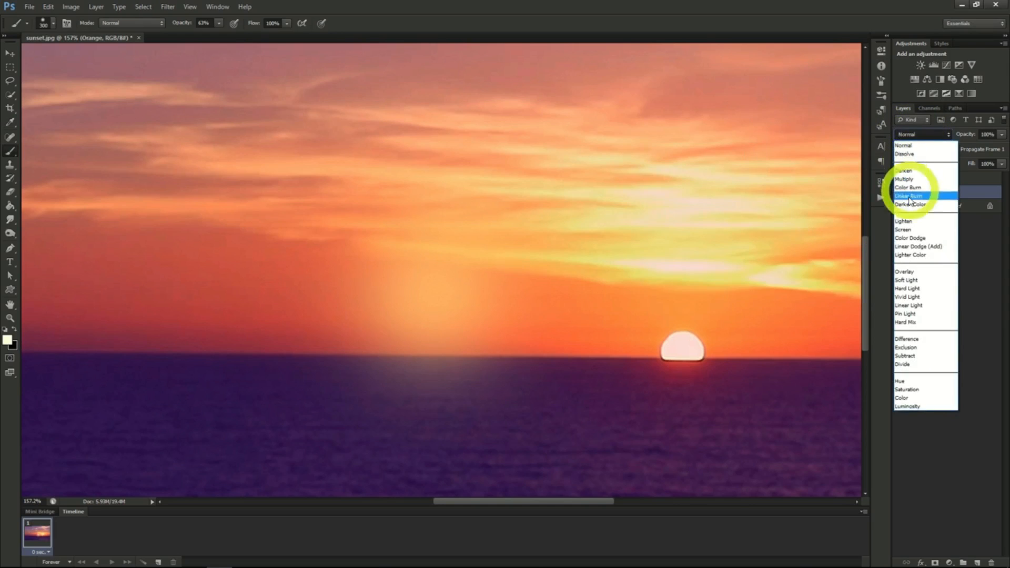
click(908, 230)
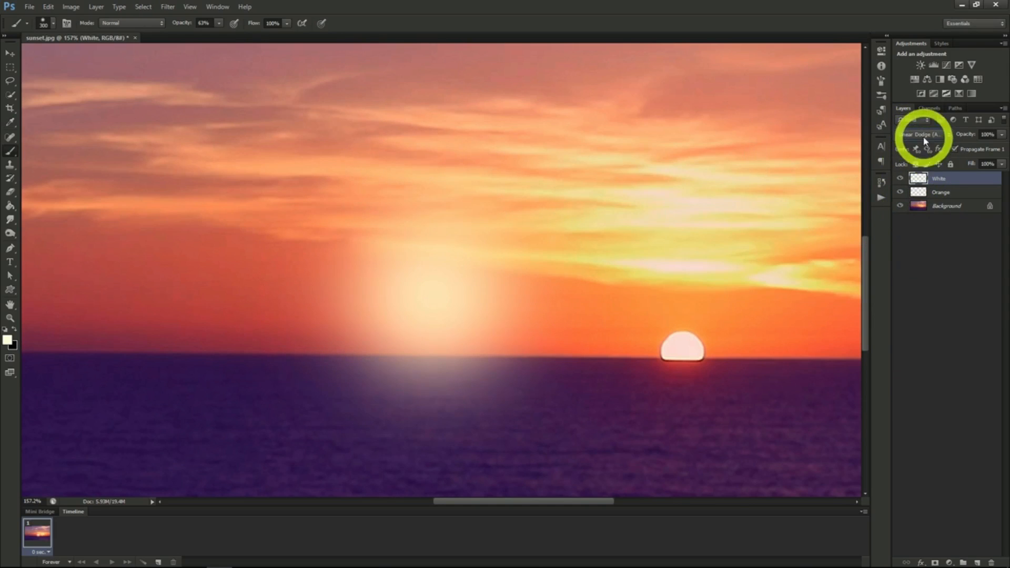
click(925, 138)
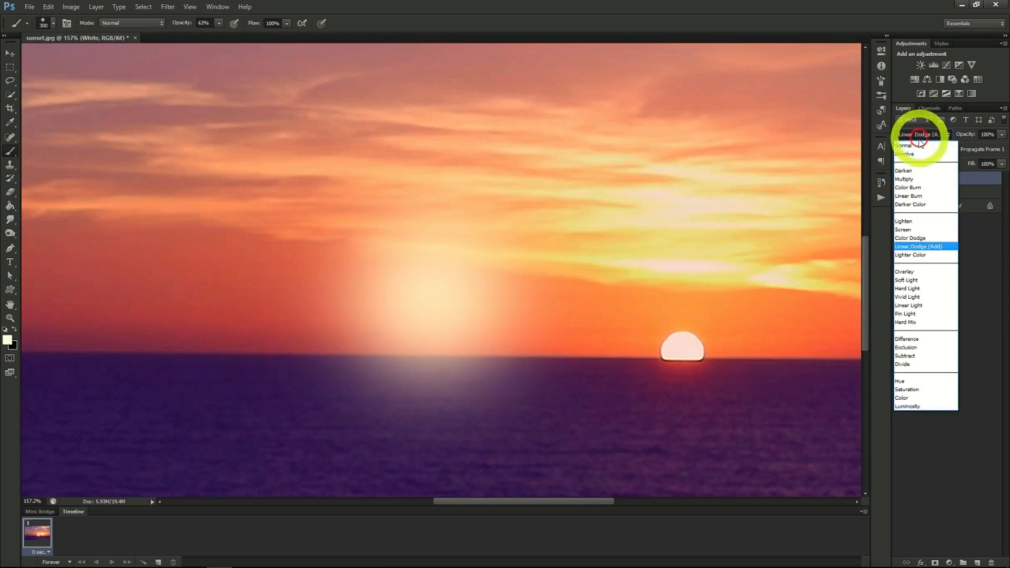
click(915, 247)
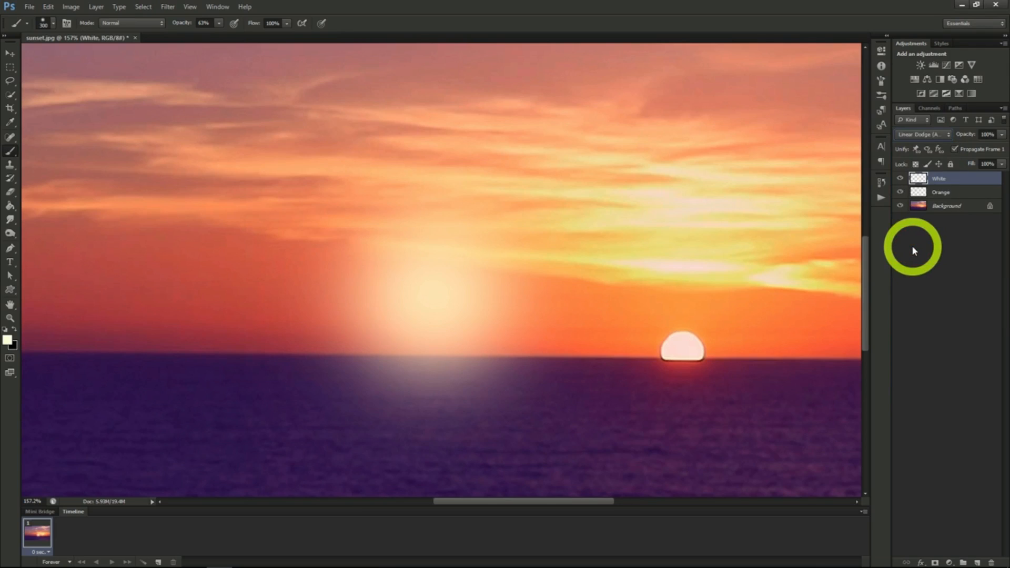
- Scale the Orange glow proportionally to about 114% and recentre it behind the White glow
click(950, 194)
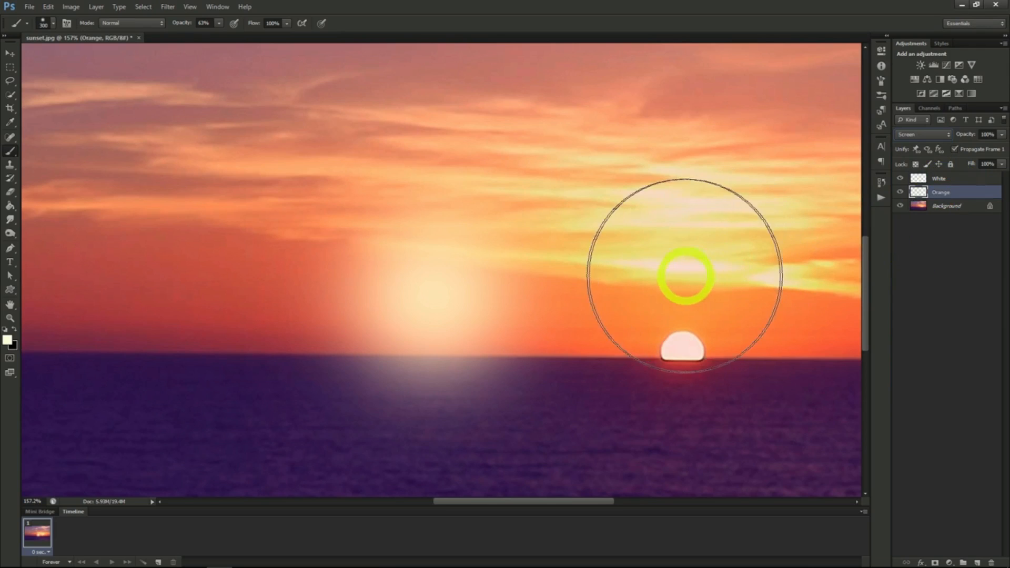
click(638, 280)
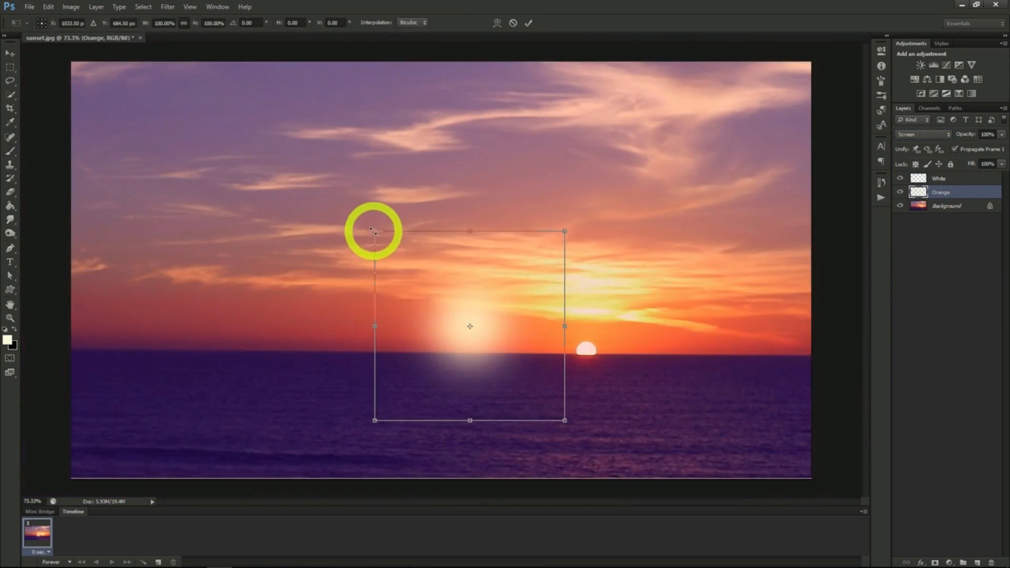
drag(372, 228, 342, 210)
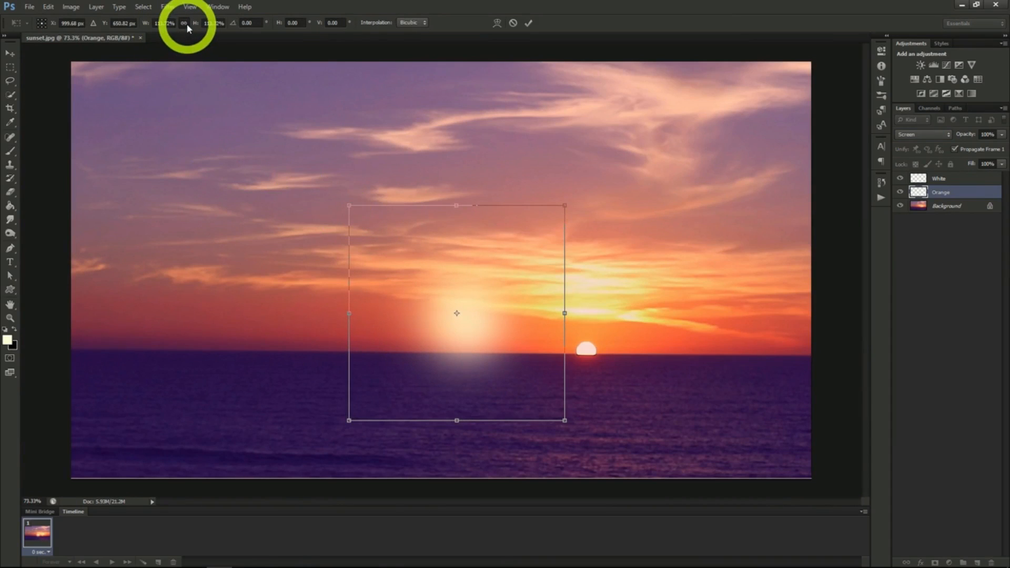
click(11, 53)
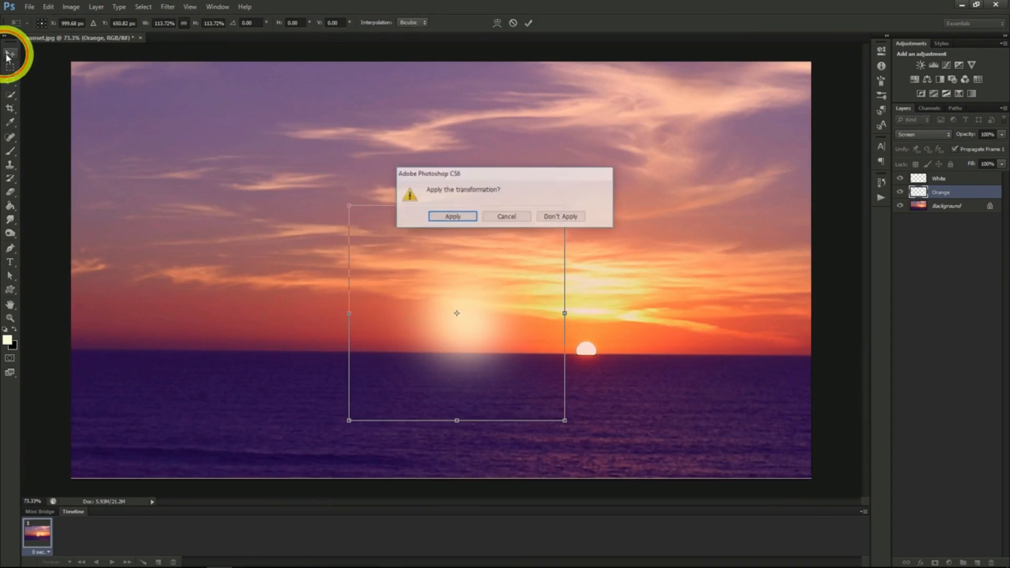
click(446, 217)
drag(489, 257, 507, 271)
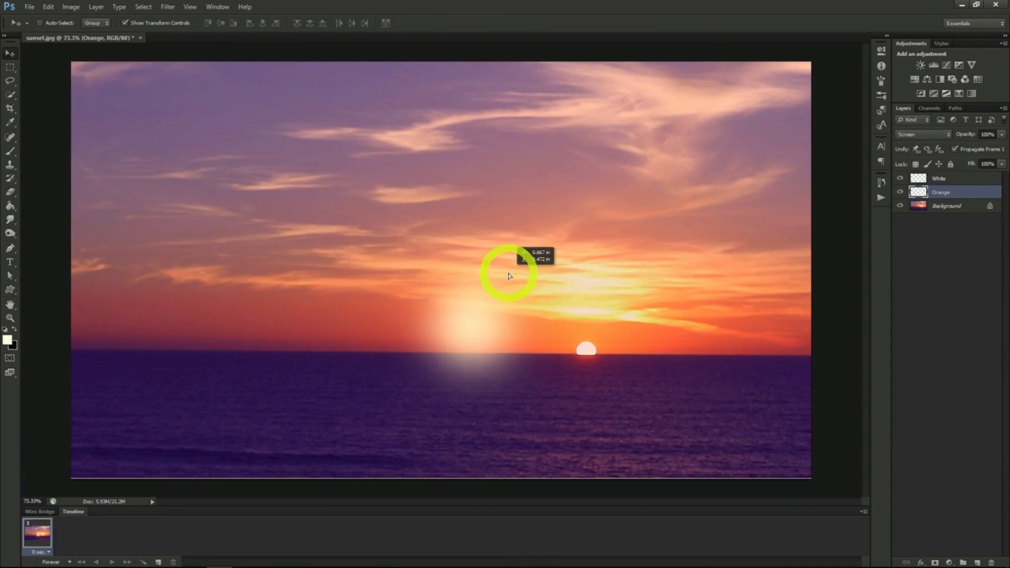
- Move the White and Orange glow layers together over the setting sun and enlarge them around it
click(950, 180)
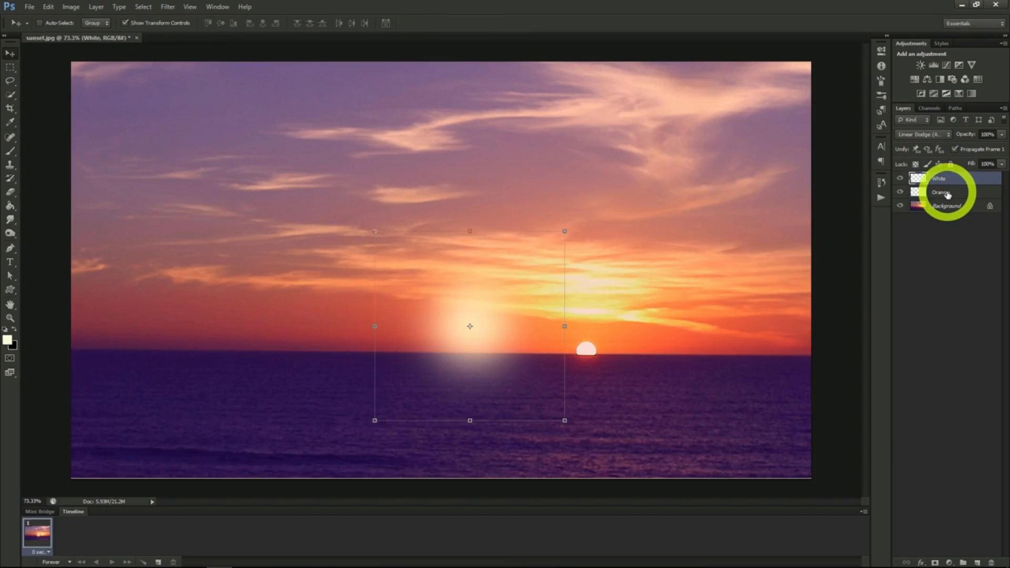
shift+click(948, 195)
drag(526, 324, 611, 343)
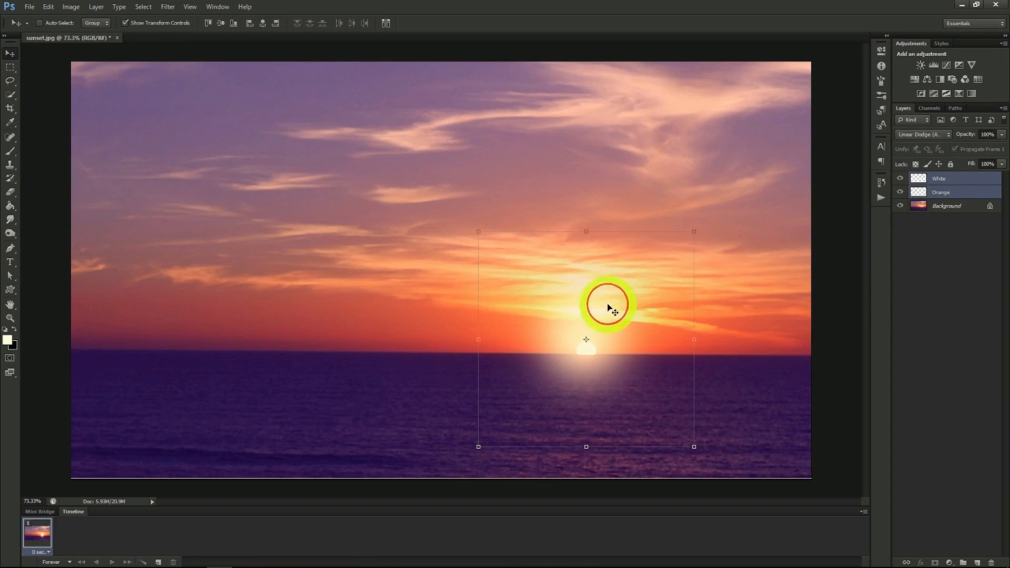
drag(605, 304, 613, 308)
click(931, 177)
click(932, 177)
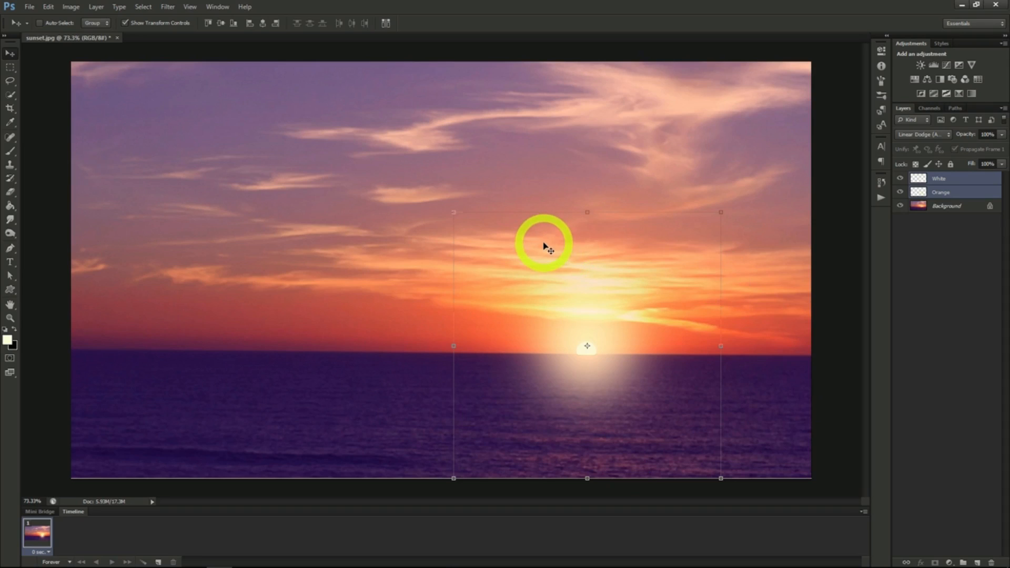
- Set the Orange layer's opacity to 50% and reduce the White layer's fill
click(947, 192)
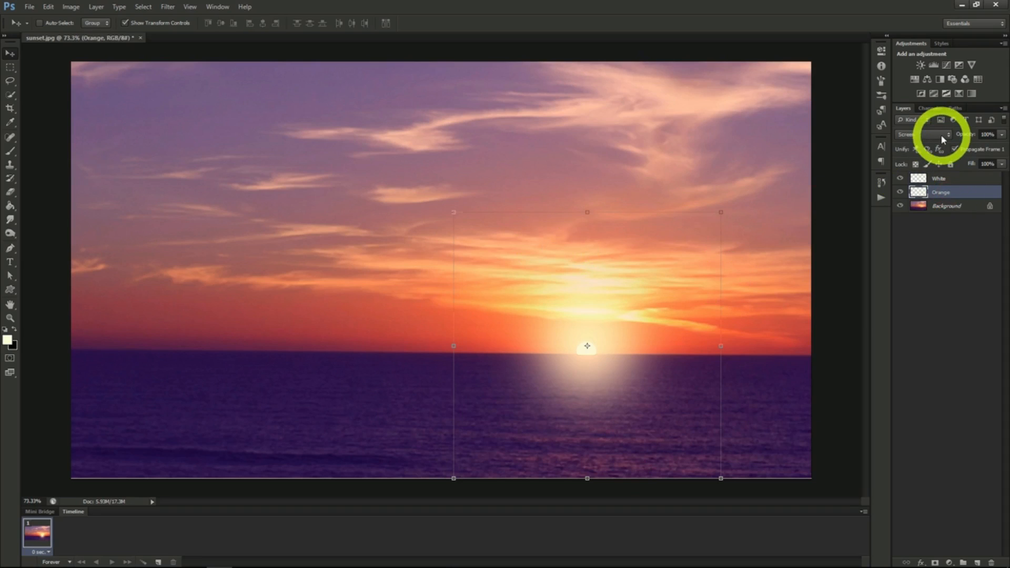
click(952, 181)
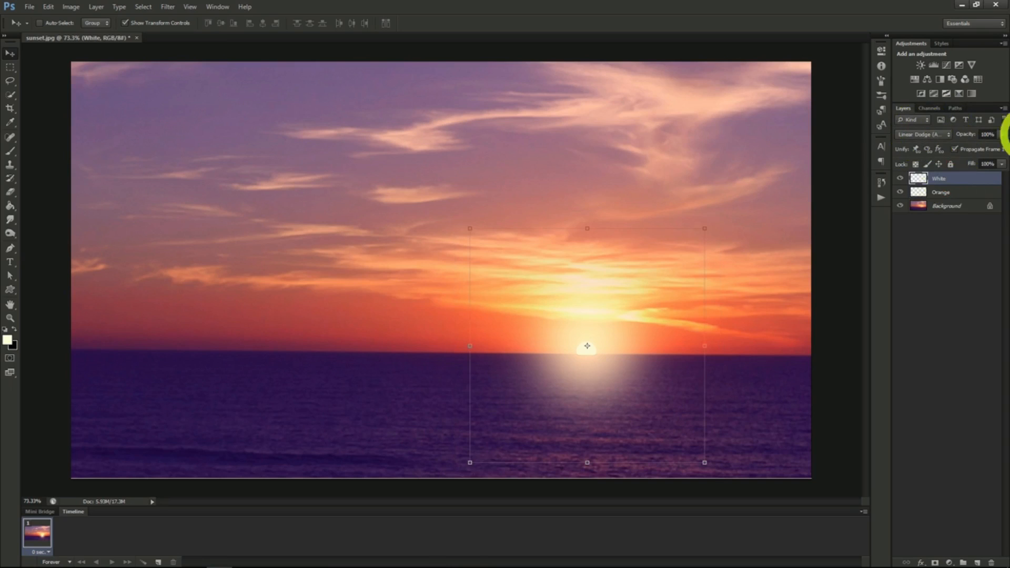
click(957, 195)
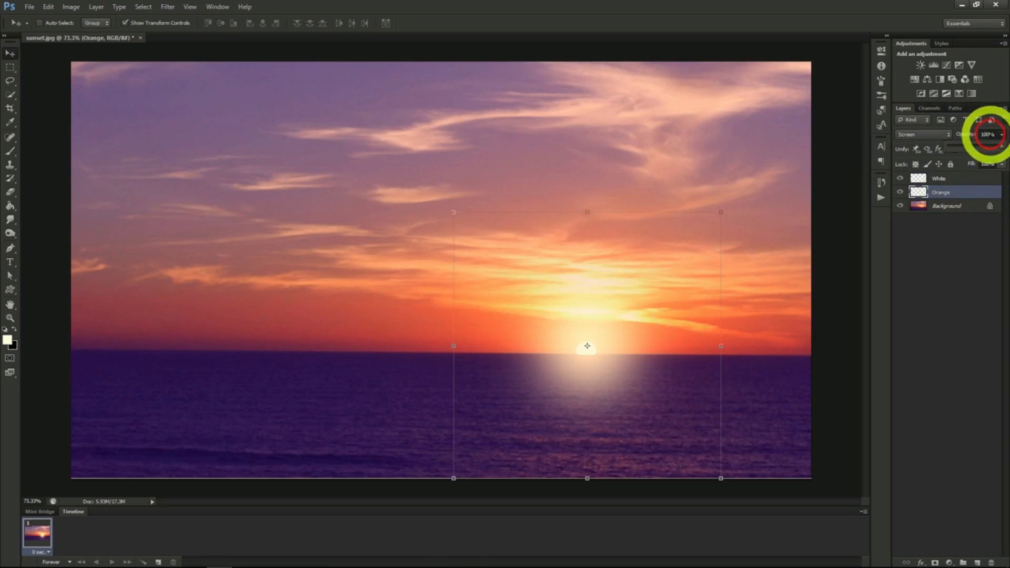
drag(1002, 135, 975, 147)
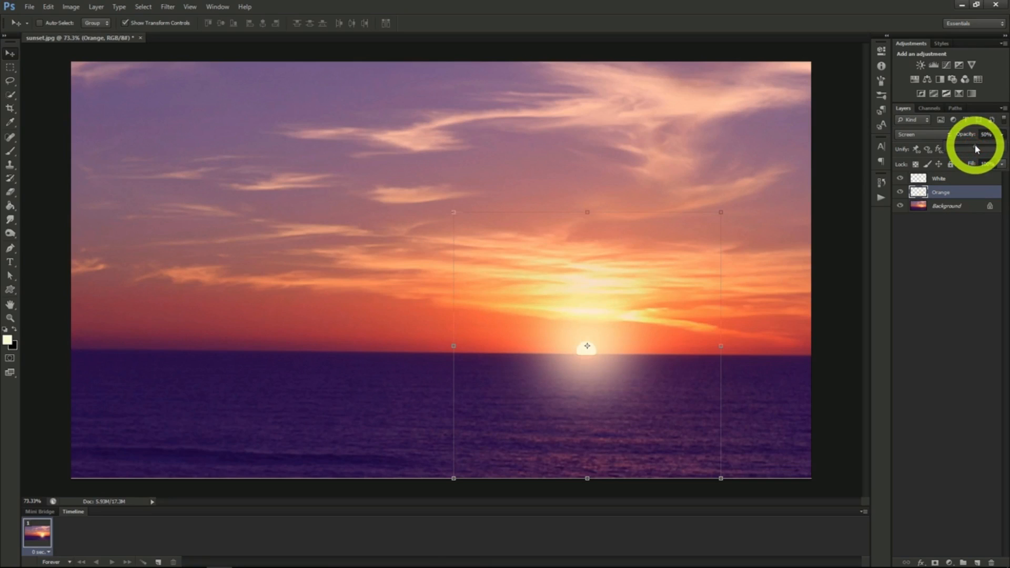
click(955, 182)
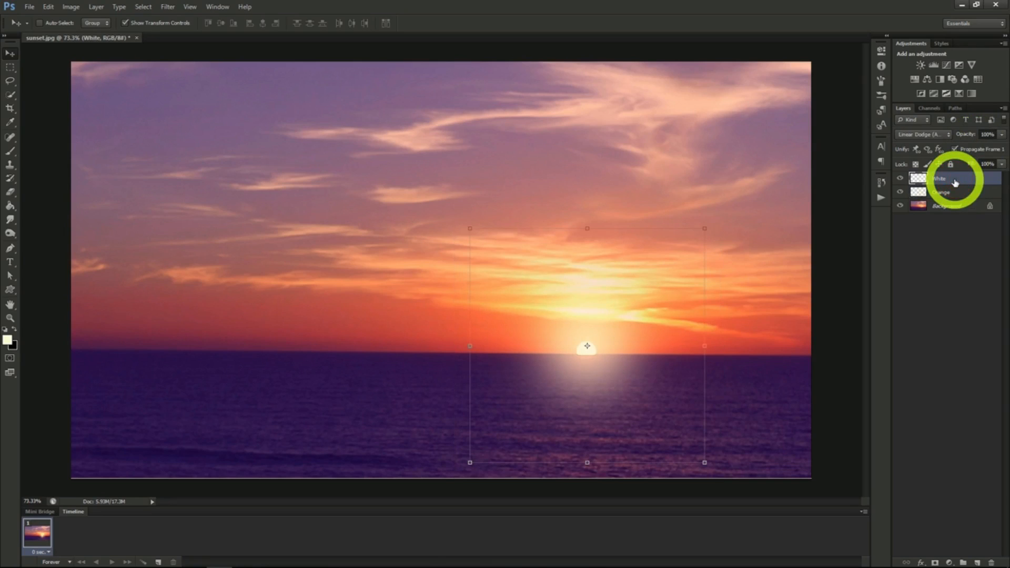
click(1001, 165)
drag(999, 180, 958, 181)
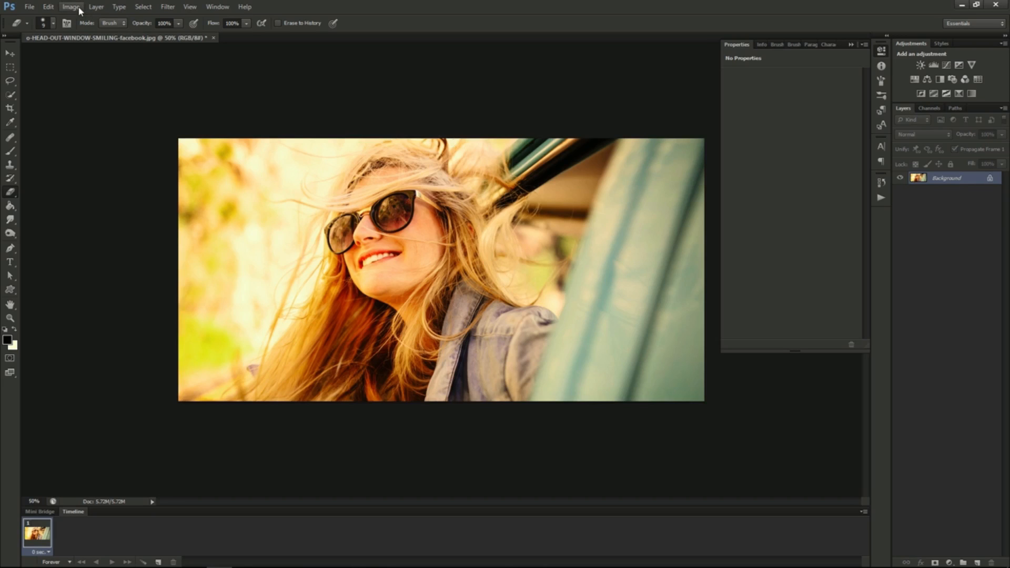
- Add a Curves adjustment layer named "Lomography Effect" above the photo of the smiling woman
click(96, 7)
mouse_move(134, 101)
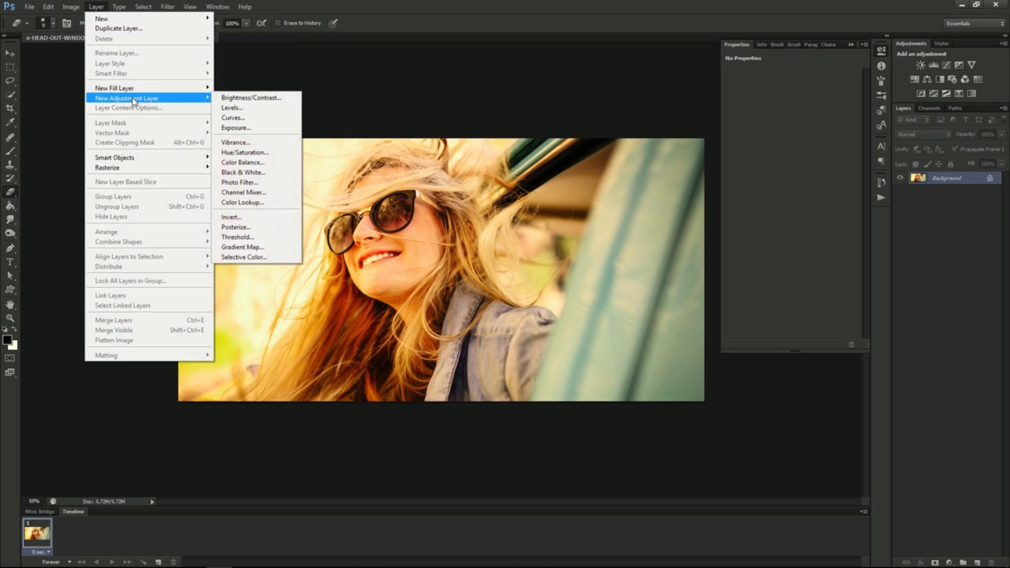
click(241, 117)
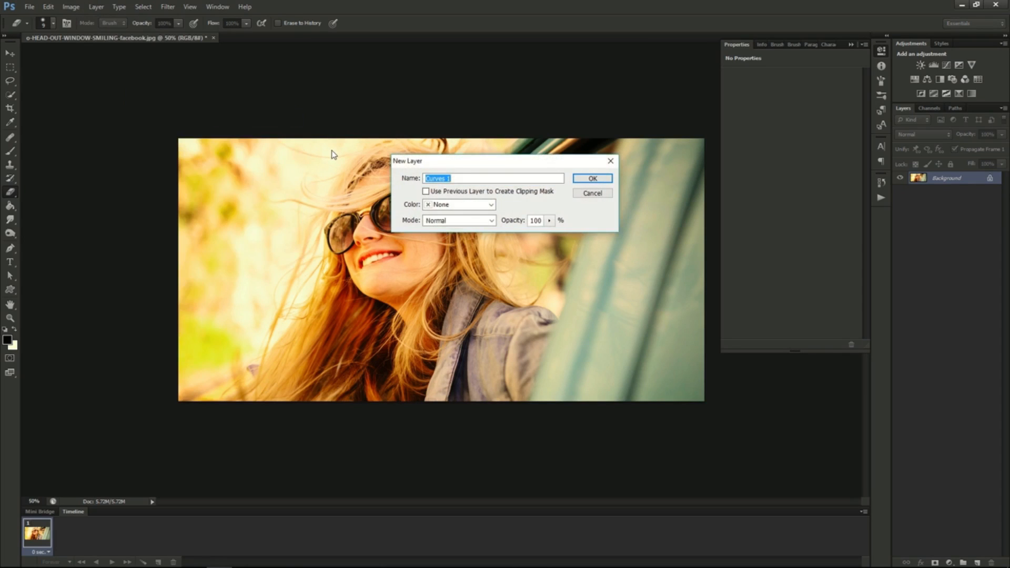
text(Lomography Effect)
click(592, 179)
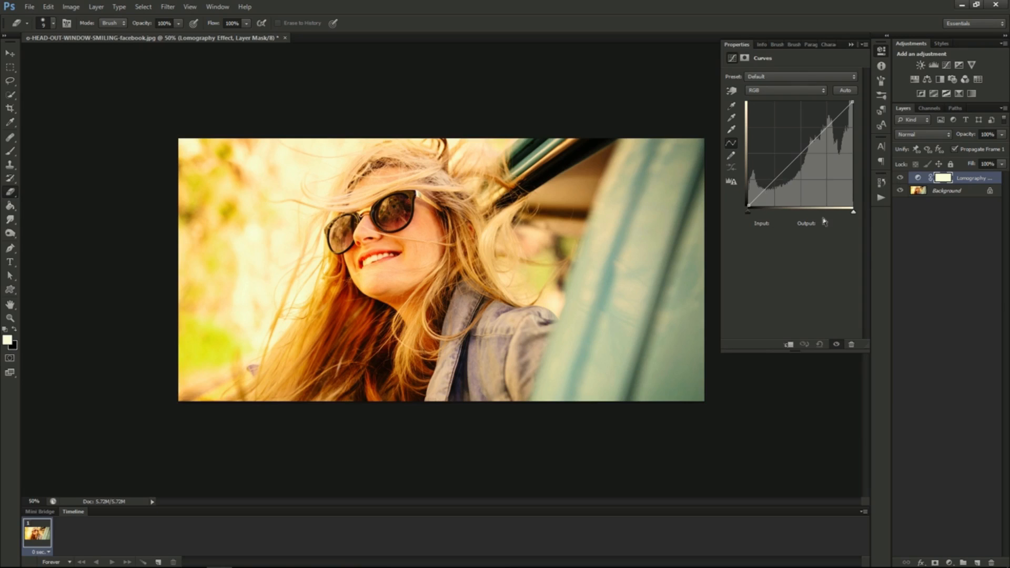
- Shape the RGB curve into a slight S with points at input 47, output 35 and input 190, output 196
click(766, 187)
drag(767, 189, 769, 191)
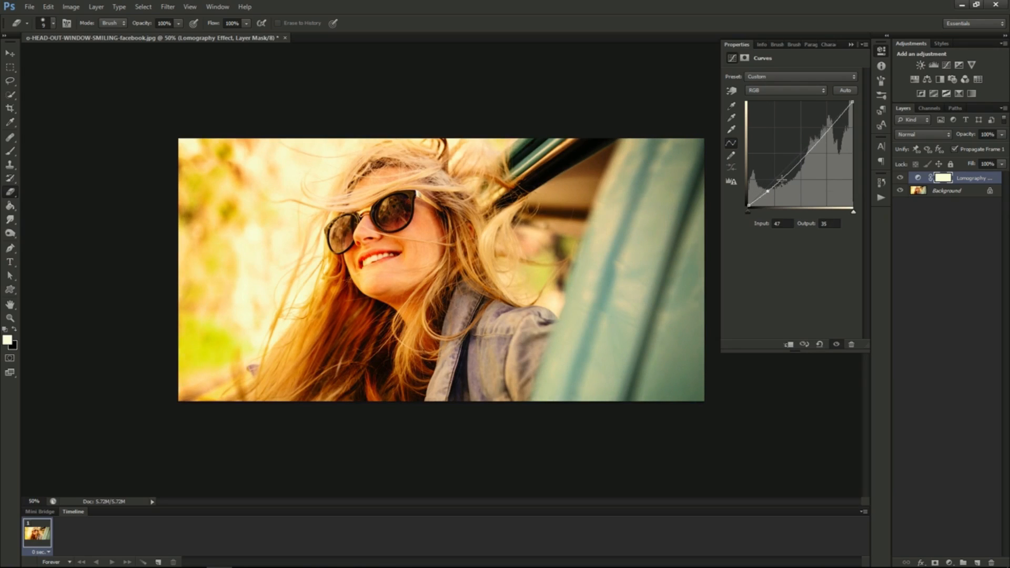
click(828, 129)
drag(829, 129, 827, 125)
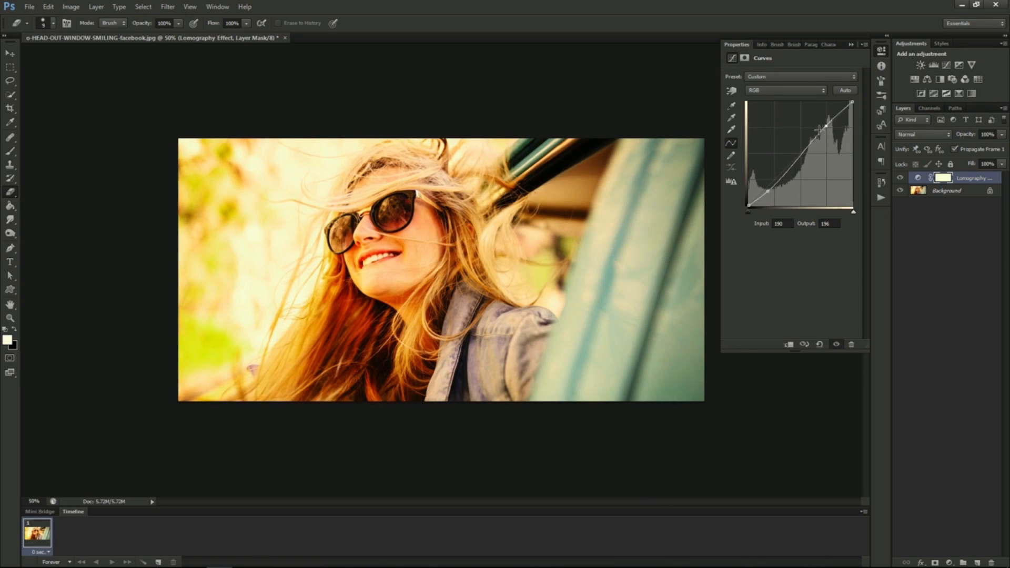
- Shape the Red curve with a shadow point at input 41, output 28 and a raised highlight point
click(775, 90)
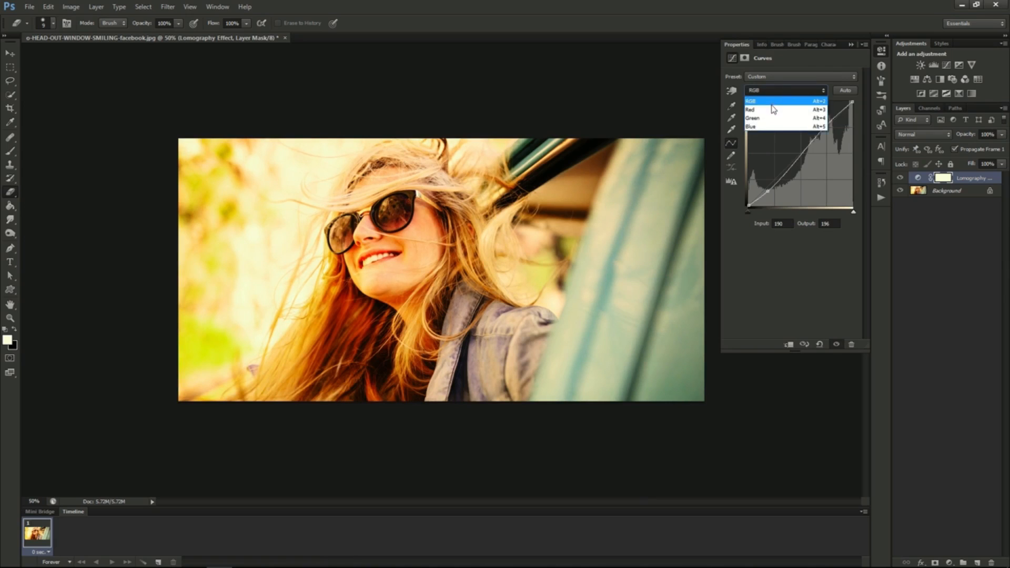
click(774, 106)
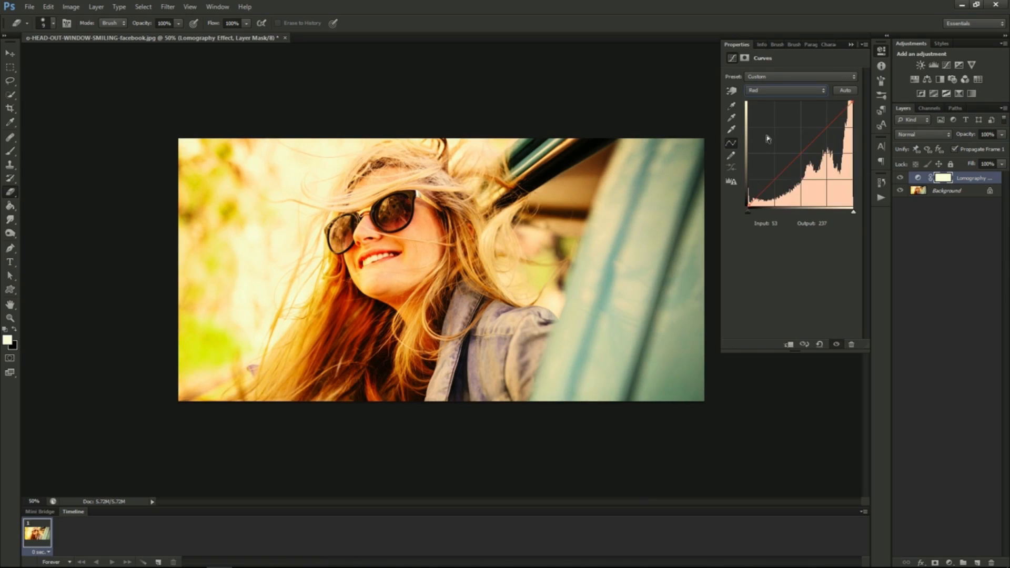
click(763, 190)
drag(764, 190, 766, 193)
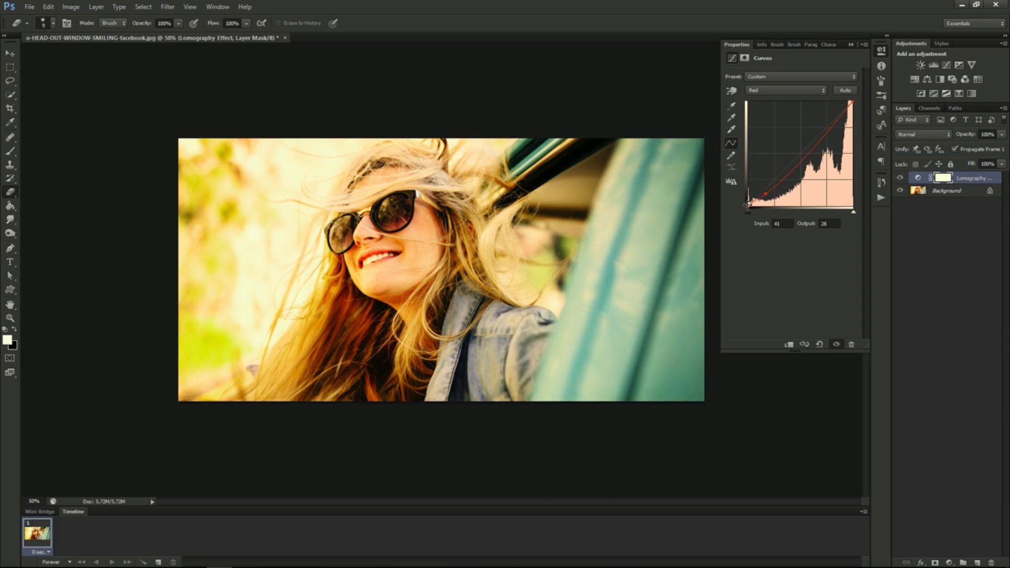
drag(748, 205, 748, 201)
drag(829, 135, 826, 128)
- Adjust the Green channel's curve with one shadow point and one highlight point
click(784, 90)
click(768, 124)
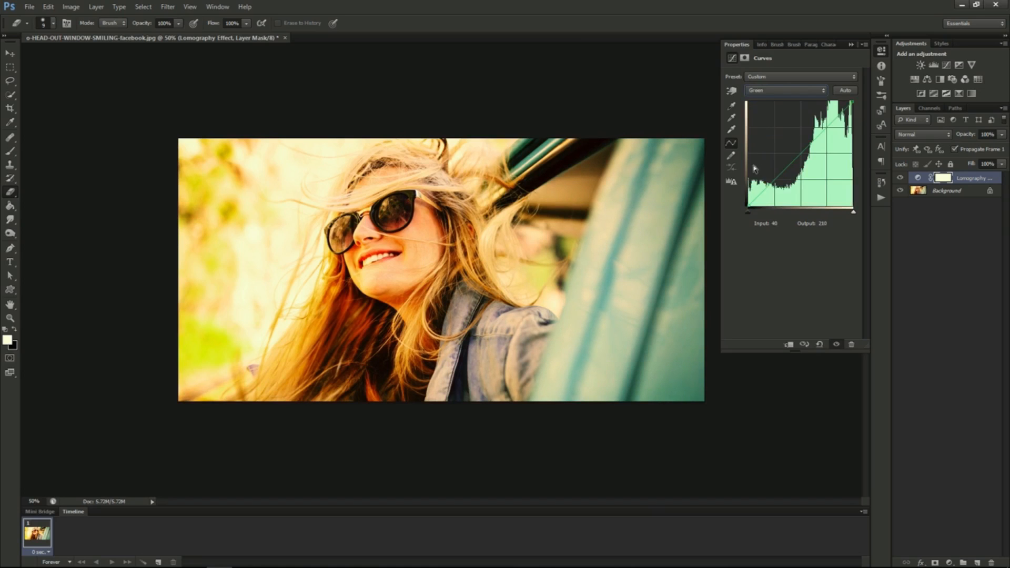
click(769, 184)
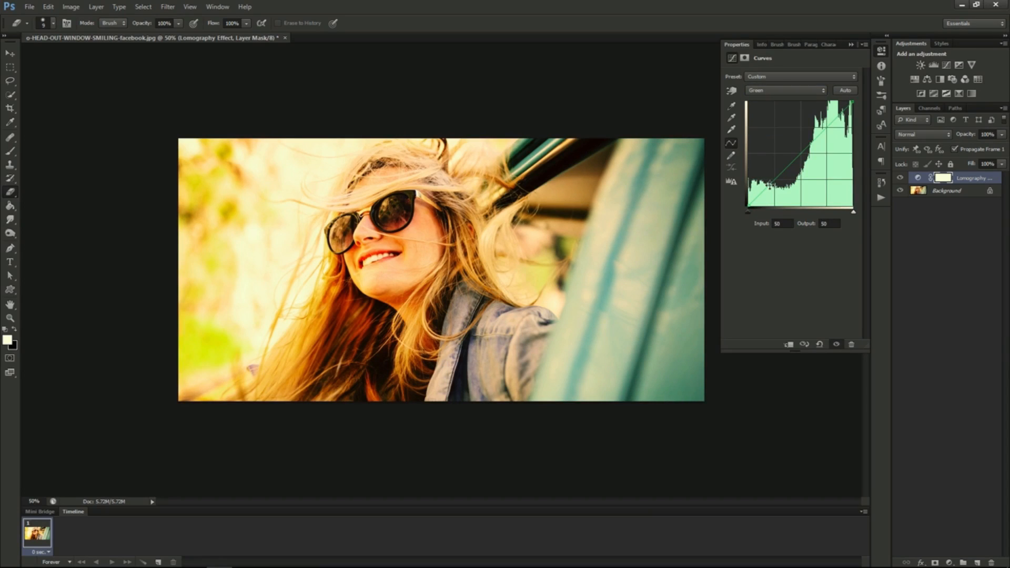
drag(769, 184, 770, 180)
drag(826, 127, 829, 131)
- On the Blue curve, raise the shadows and lower the highlights to input 196, output 178
click(801, 95)
click(774, 129)
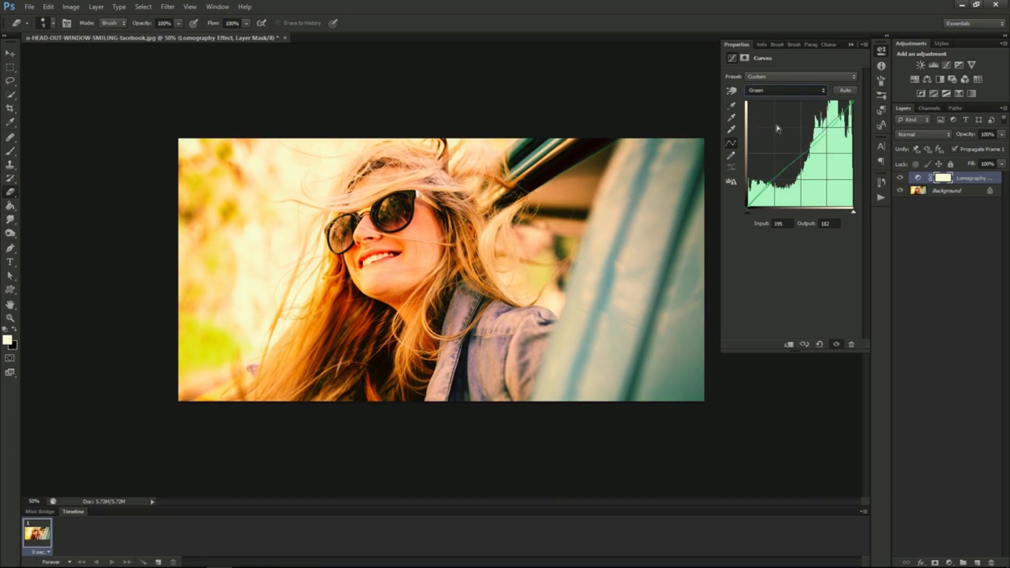
click(769, 186)
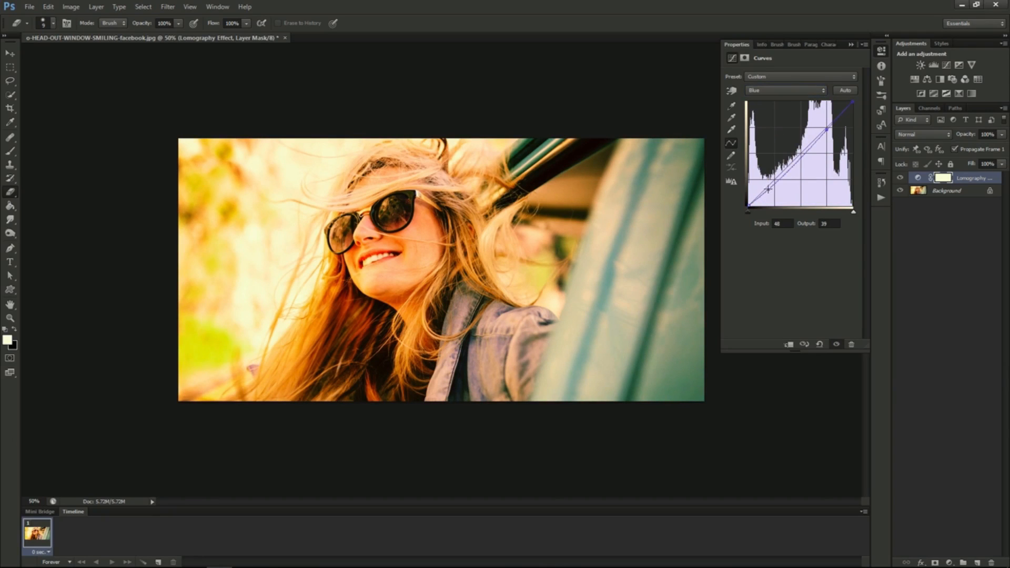
drag(769, 186, 766, 182)
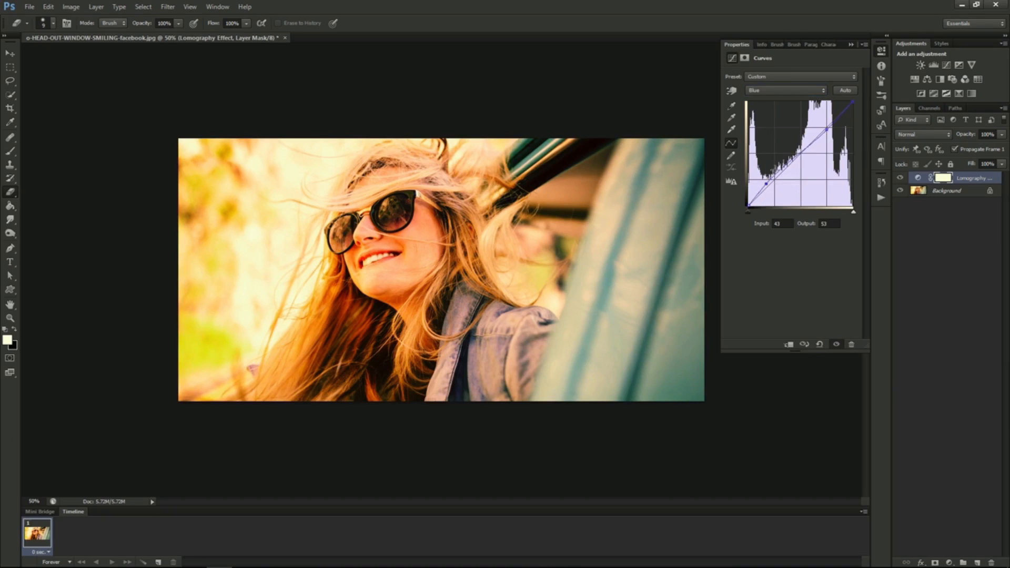
drag(829, 125, 829, 131)
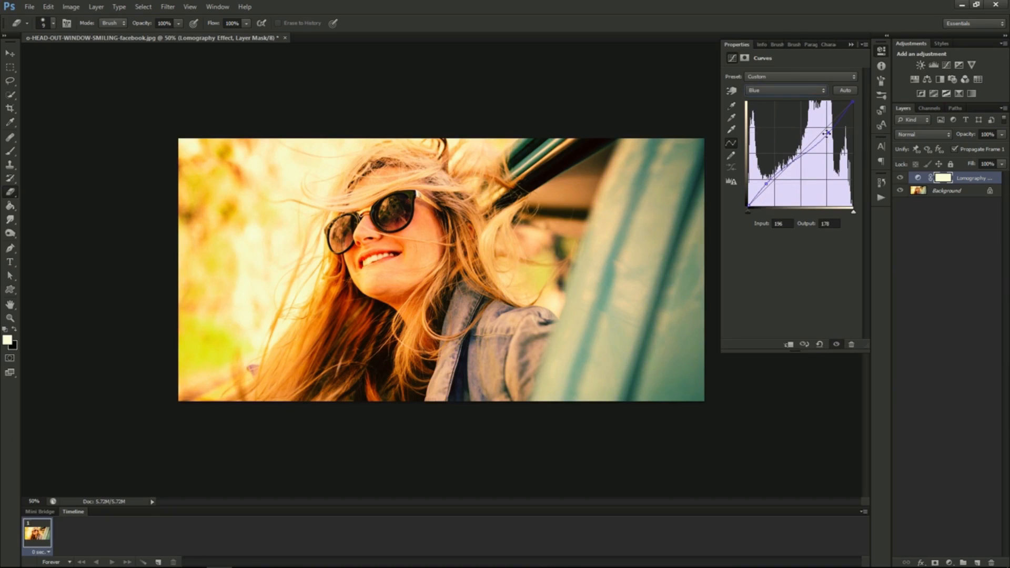
- Return to the RGB curve and raise its black point to output 31 for faded shadows
click(767, 78)
click(766, 98)
click(766, 90)
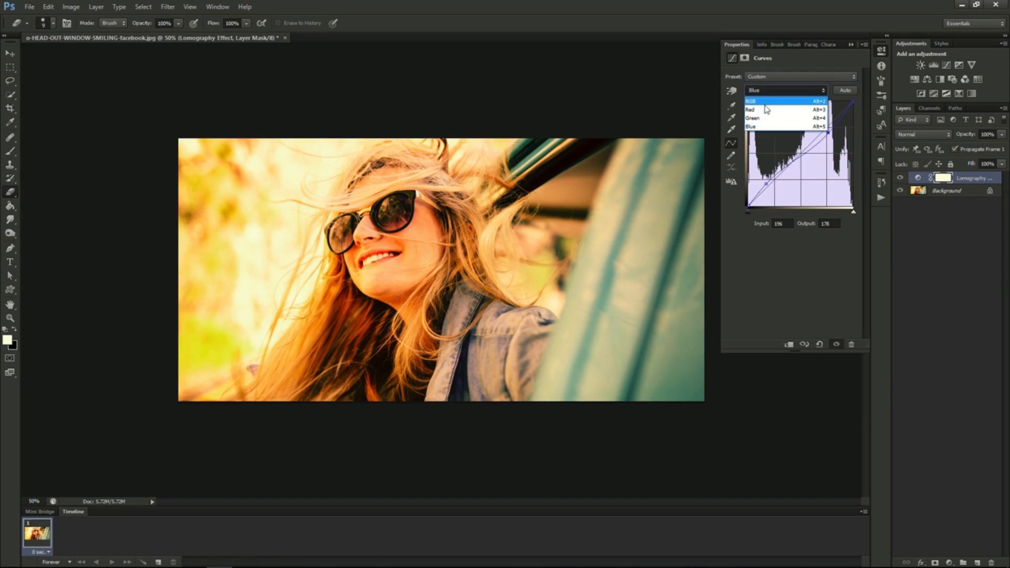
click(766, 101)
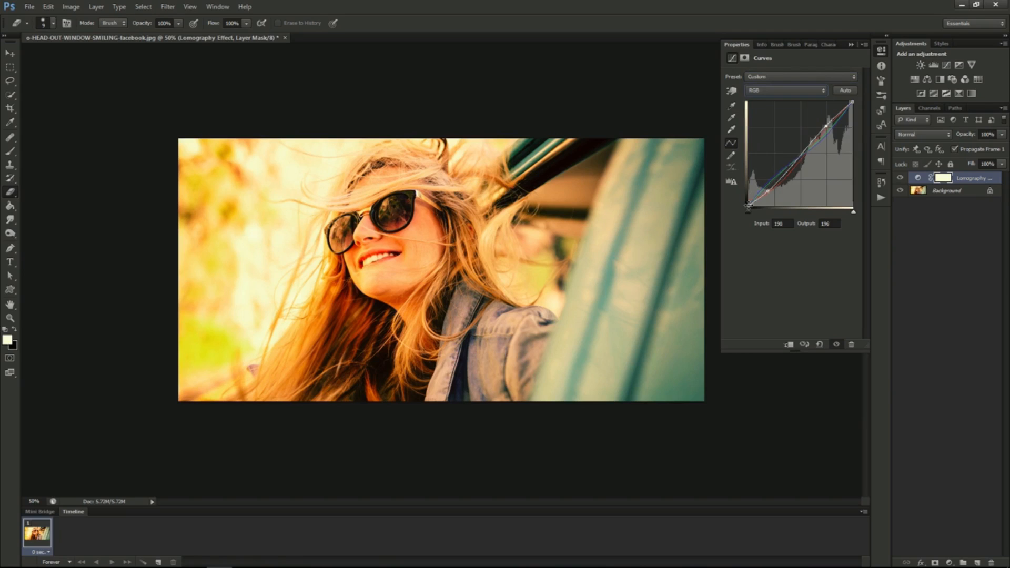
drag(749, 205, 749, 194)
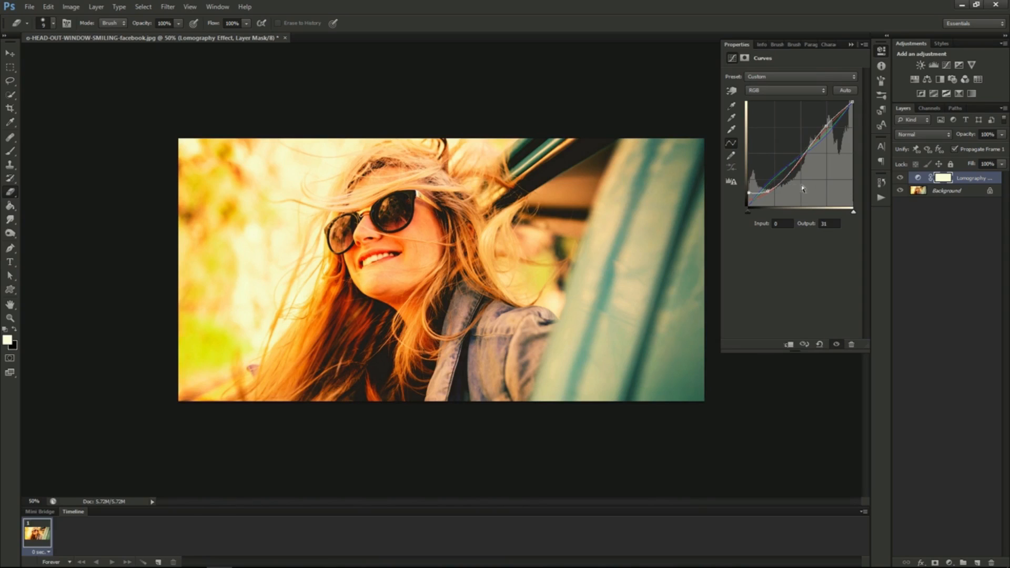
- Set the Lomography Effect layer's opacity to 55%
click(1002, 137)
drag(977, 149, 978, 147)
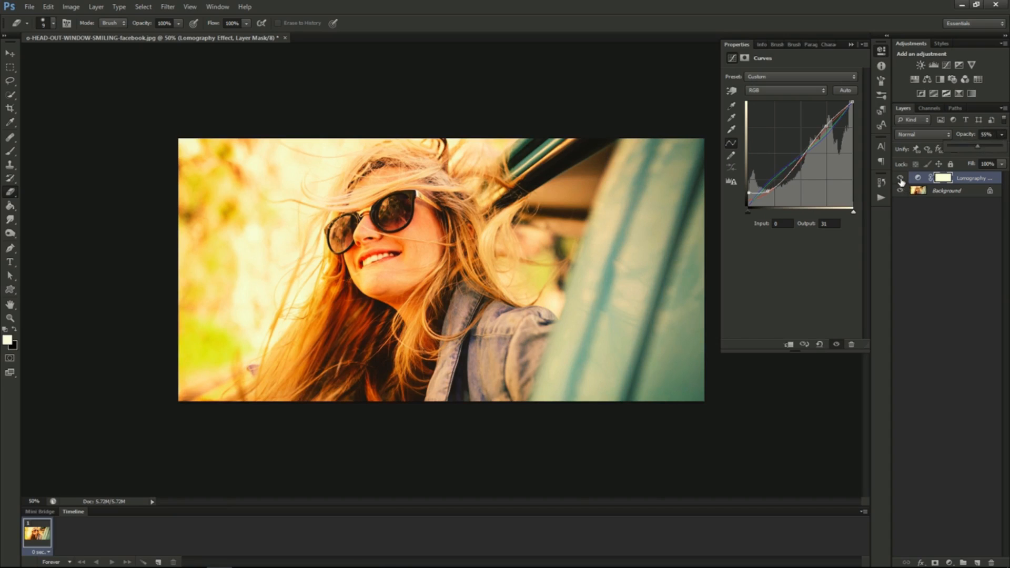
key(Return)
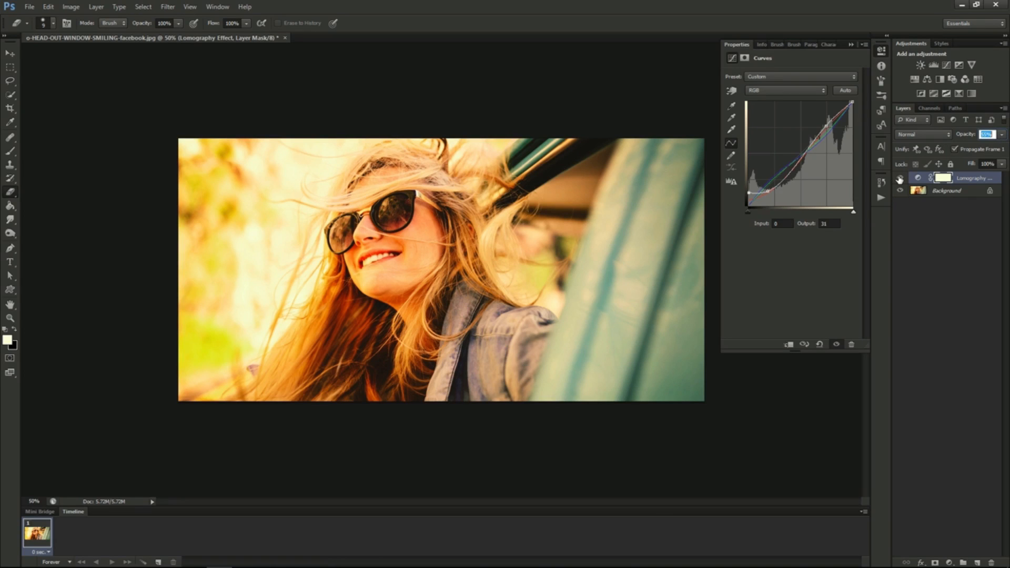
- Compare the photo with and without the Lomography Effect layer by toggling its visibility
click(900, 179)
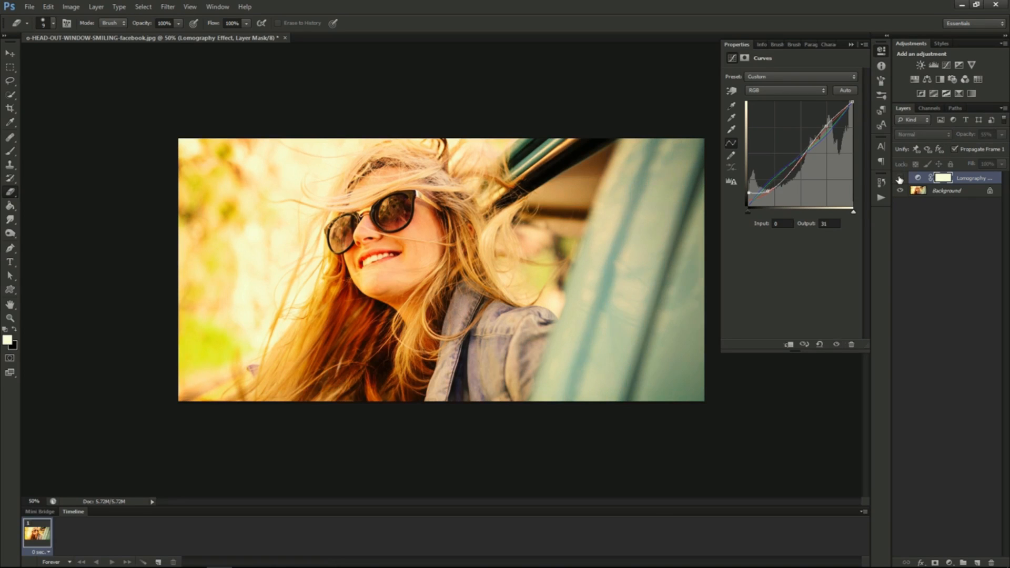
click(900, 179)
click(900, 180)
click(900, 180)
click(900, 179)
click(900, 179)
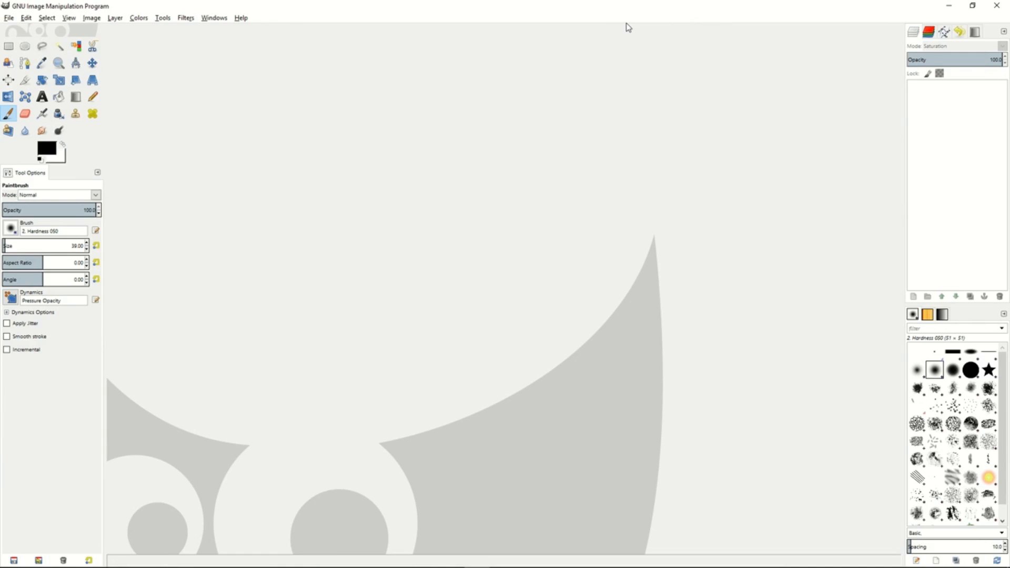
- Switch to GIMP and open the recent photo o-HEAD-OUT-WINDOW-SMILING-facebook.jpg
click(9, 19)
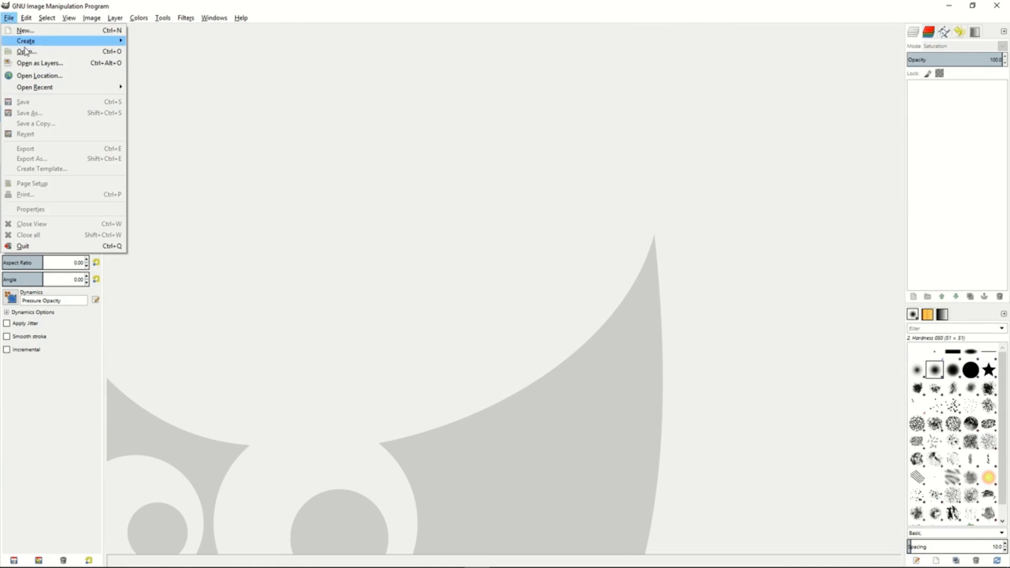
mouse_move(49, 90)
click(185, 91)
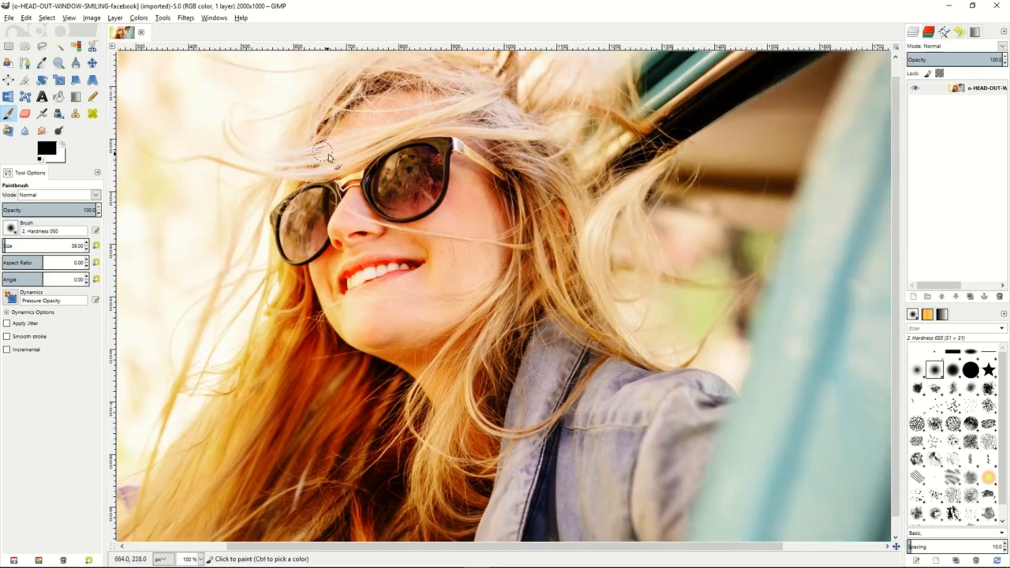
key(minus)
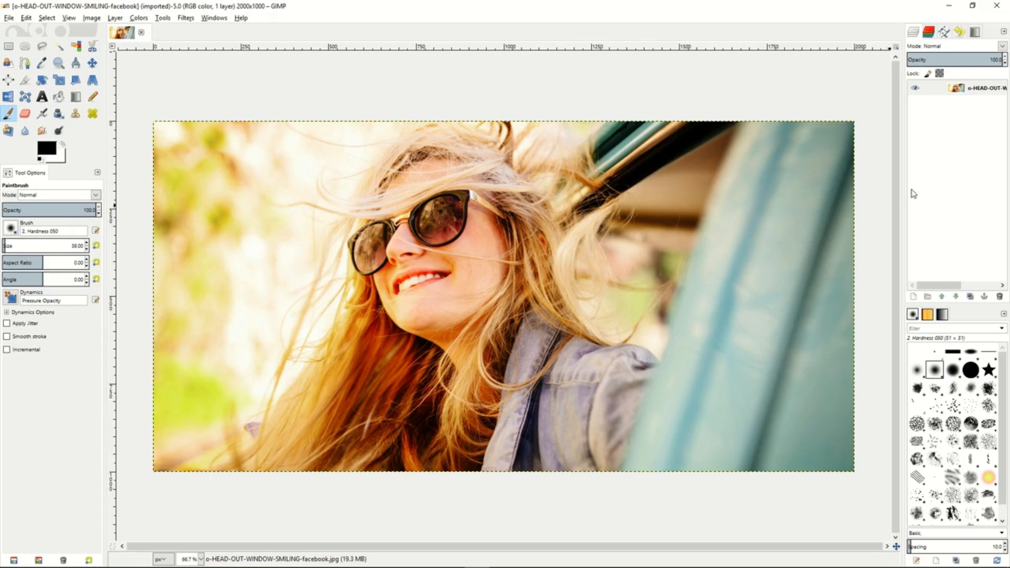
- Create a new transparent 2000 by 1000 px layer and add a white (full opacity) layer mask to it
right_click(938, 125)
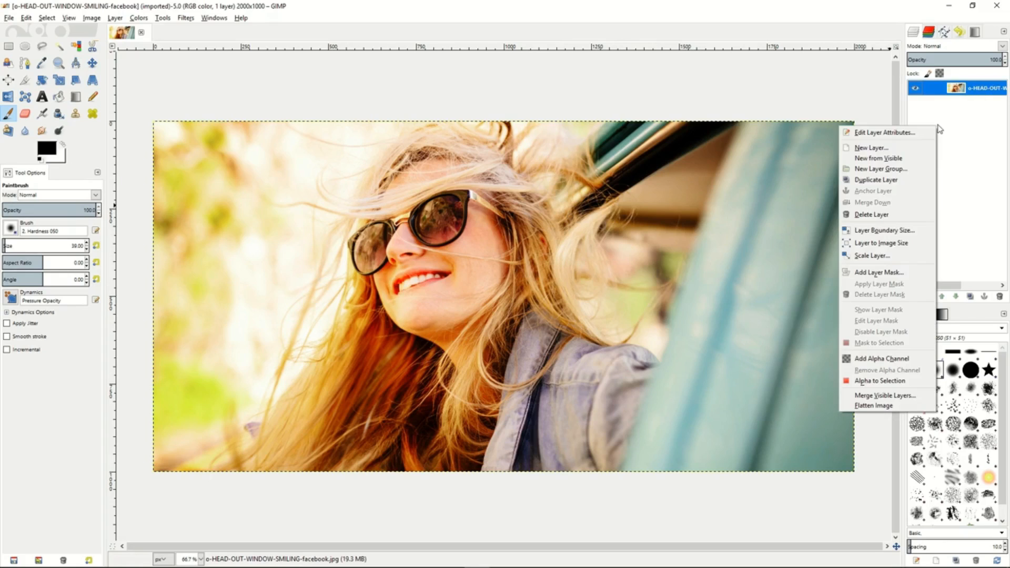
click(902, 147)
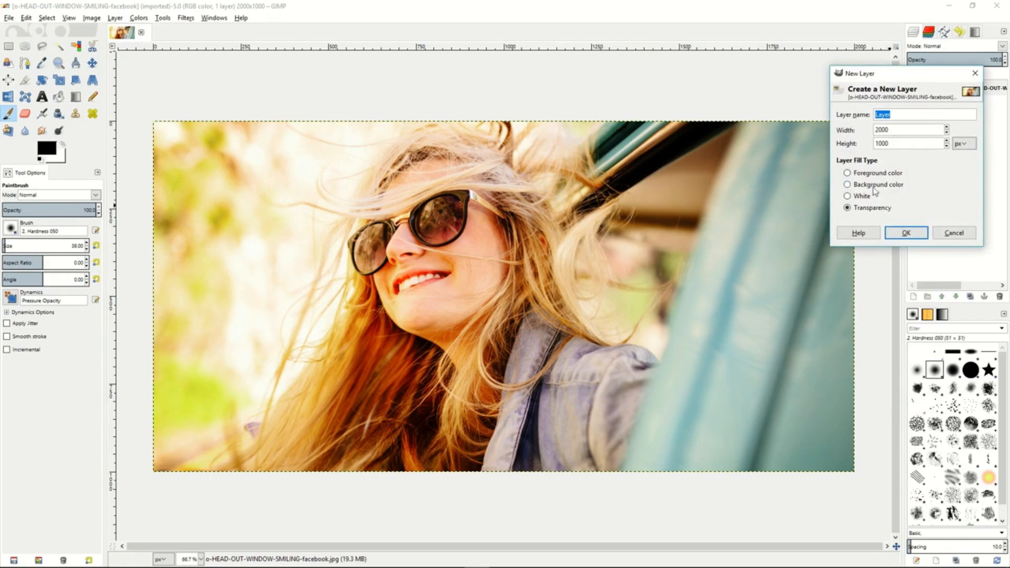
click(903, 234)
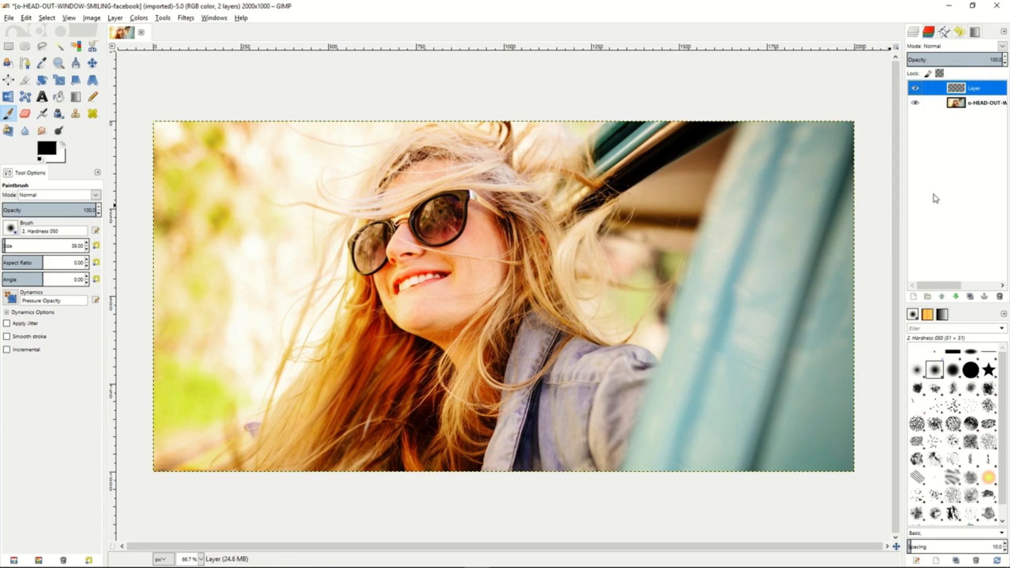
right_click(972, 92)
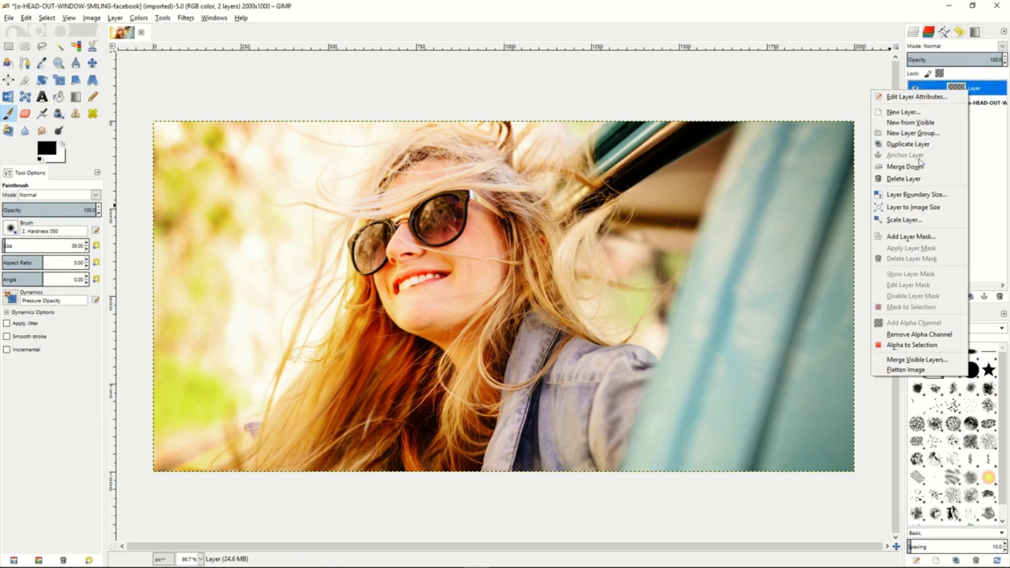
click(914, 238)
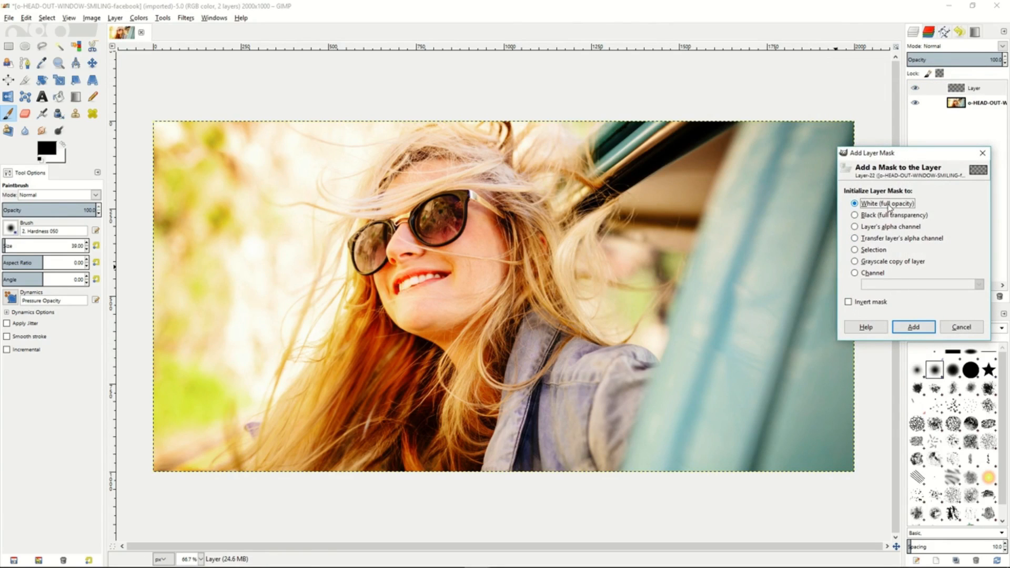
click(912, 327)
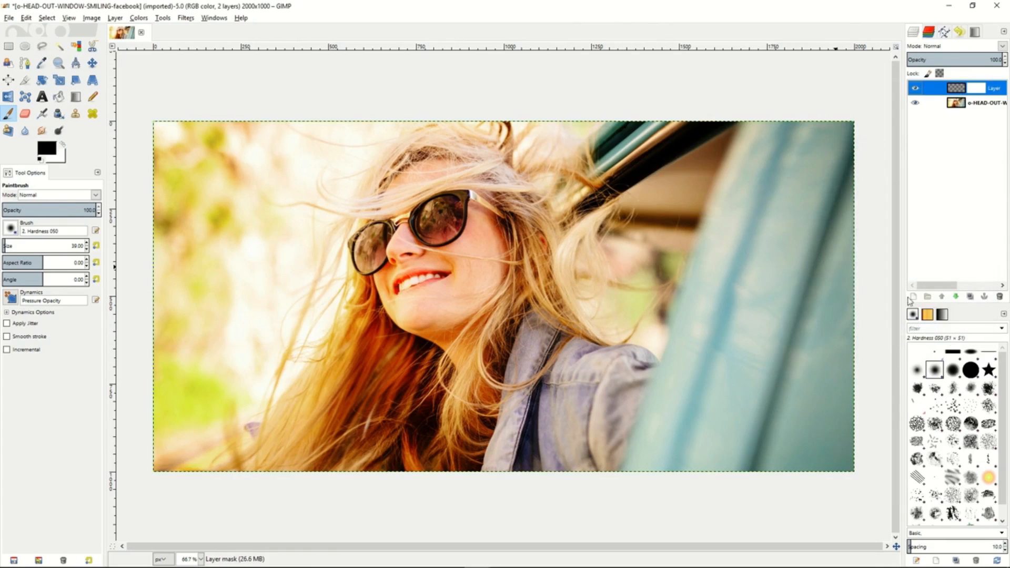
- Set the new layer's blend mode to Saturation and bucket-fill the layer itself, not its mask, with black
click(953, 48)
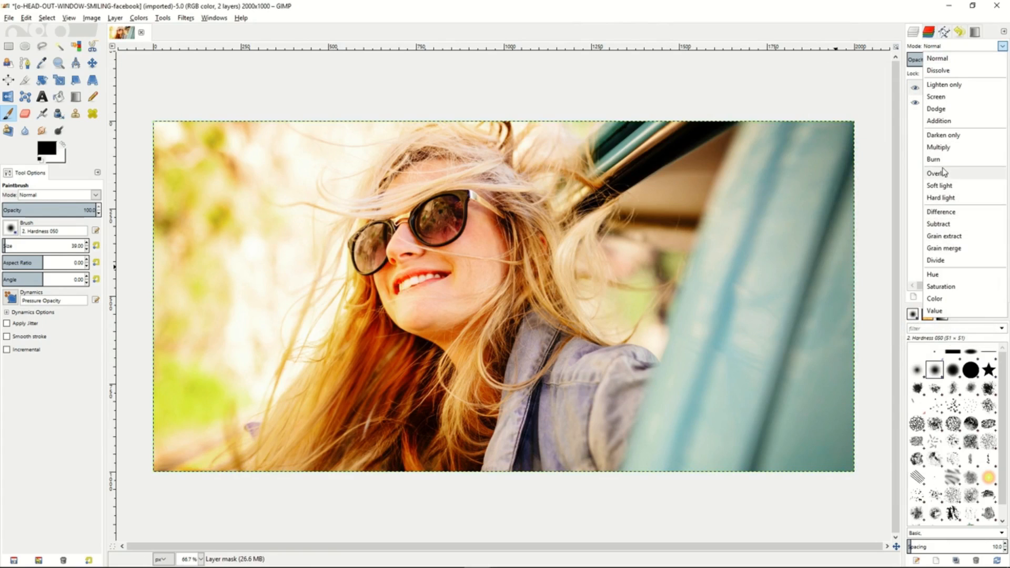
click(941, 287)
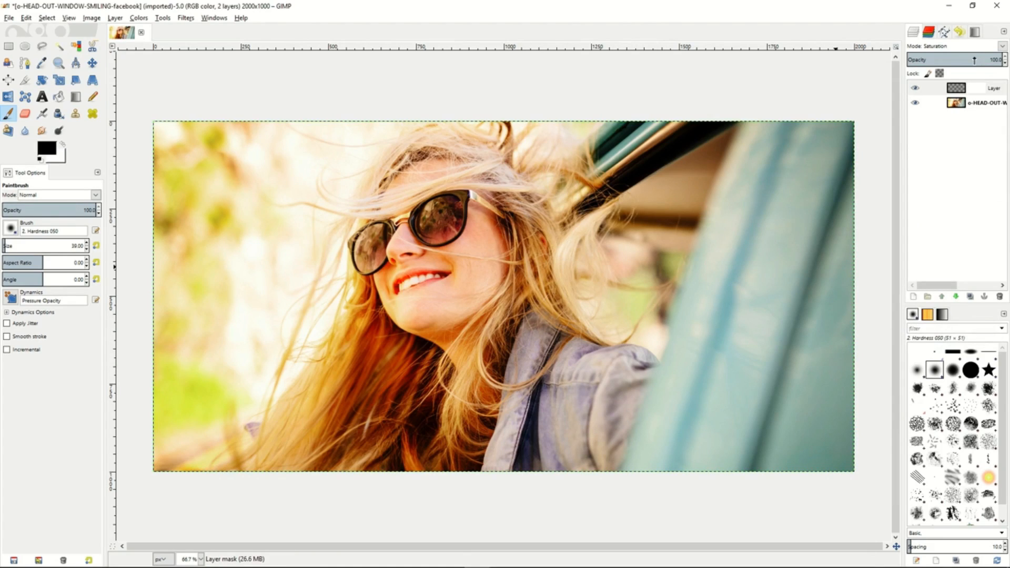
drag(974, 59, 1006, 63)
click(969, 87)
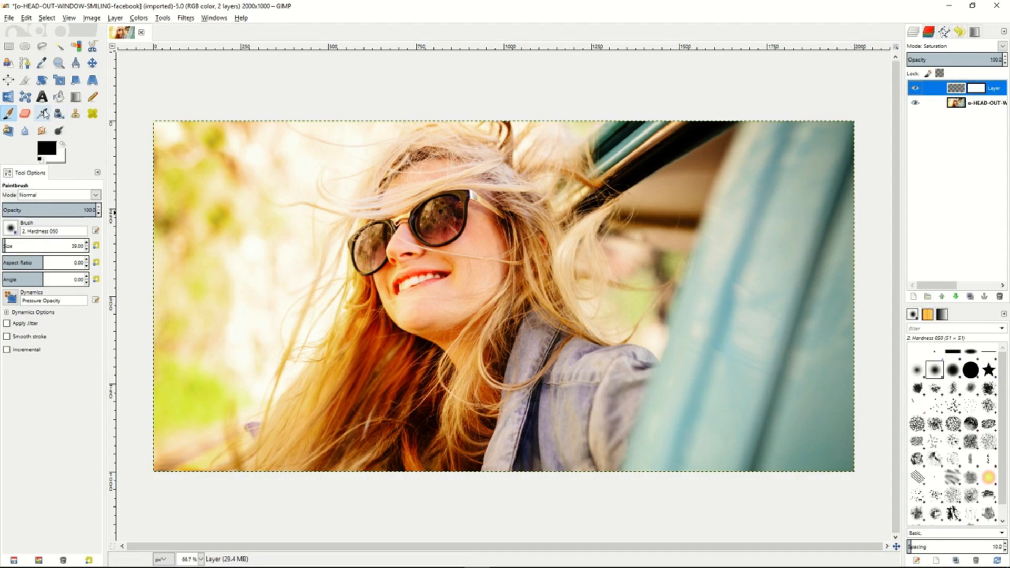
click(59, 97)
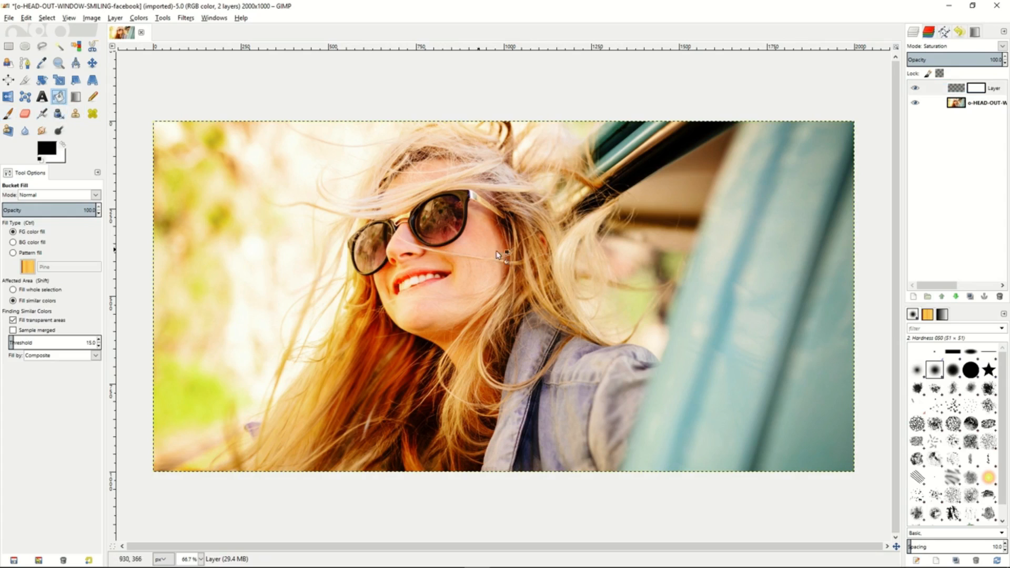
click(957, 88)
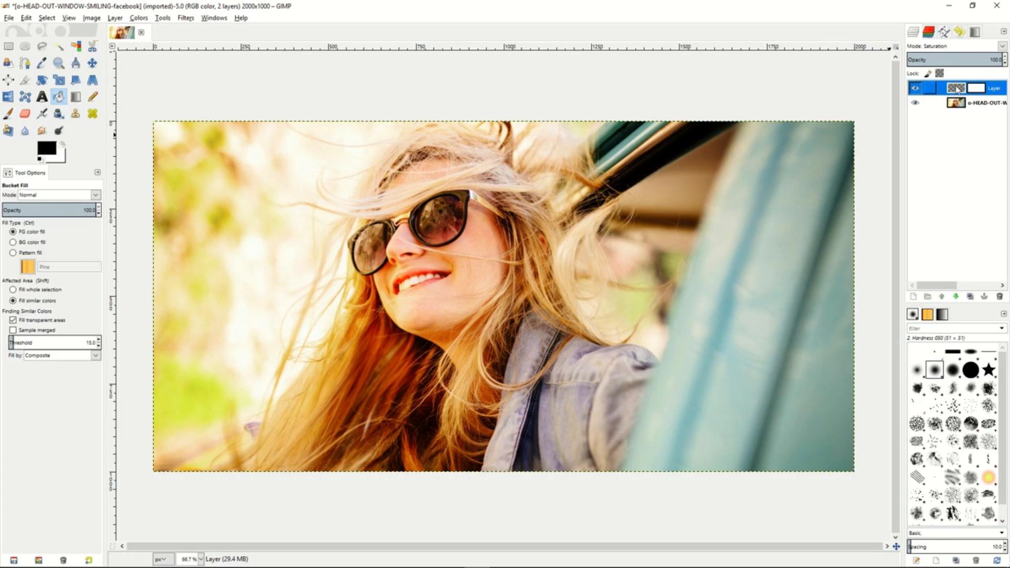
click(608, 234)
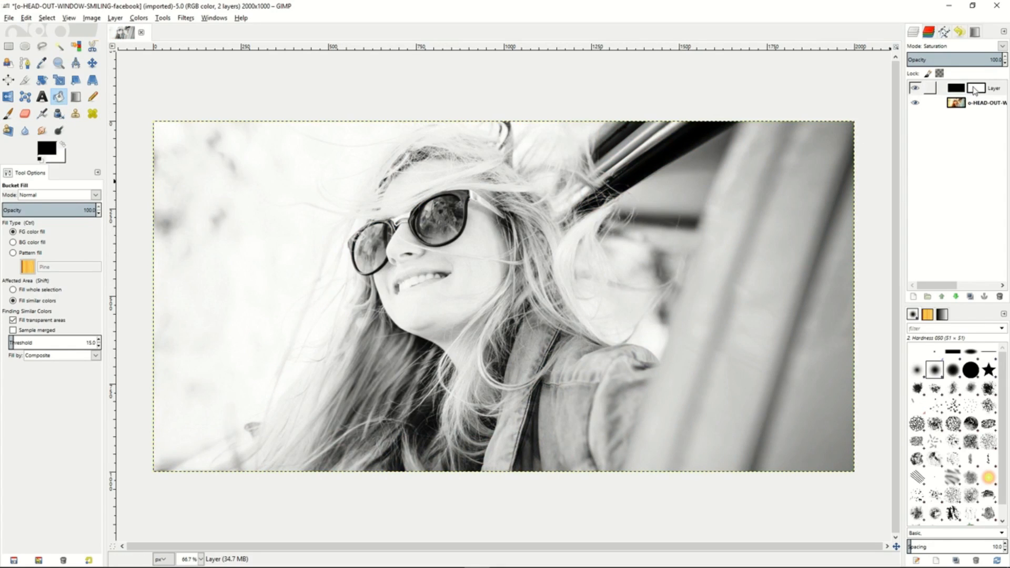
- Reduce the black Saturation layer's opacity to 87.9 to let a little colour back into the photo
click(987, 59)
mouse_move(983, 59)
mouse_down()
mouse_move(939, 59)
mouse_move(993, 59)
mouse_move(973, 59)
mouse_up()
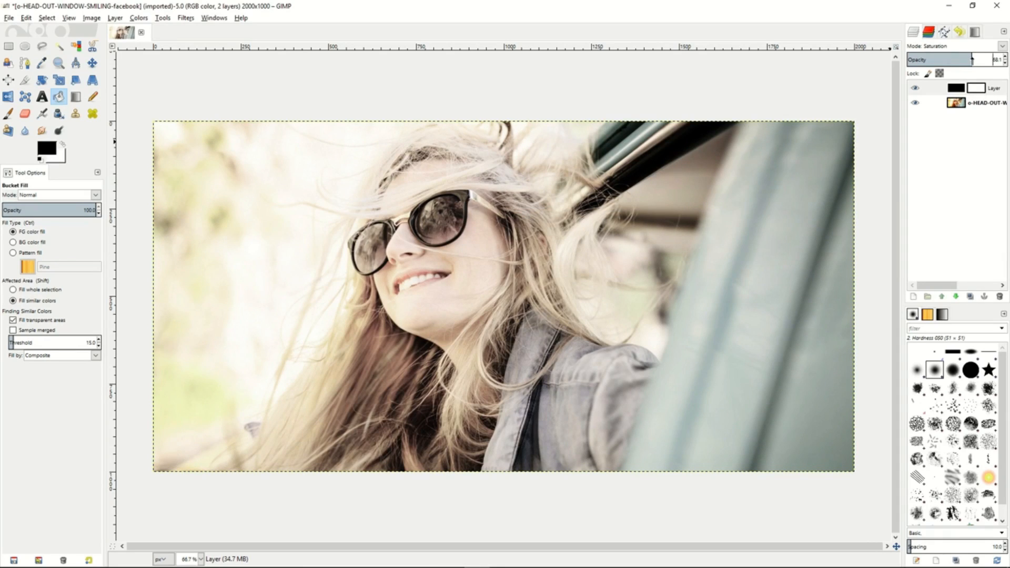
mouse_move(972, 59)
mouse_down()
mouse_move(992, 59)
mouse_move(972, 60)
mouse_up()
drag(972, 60, 991, 60)
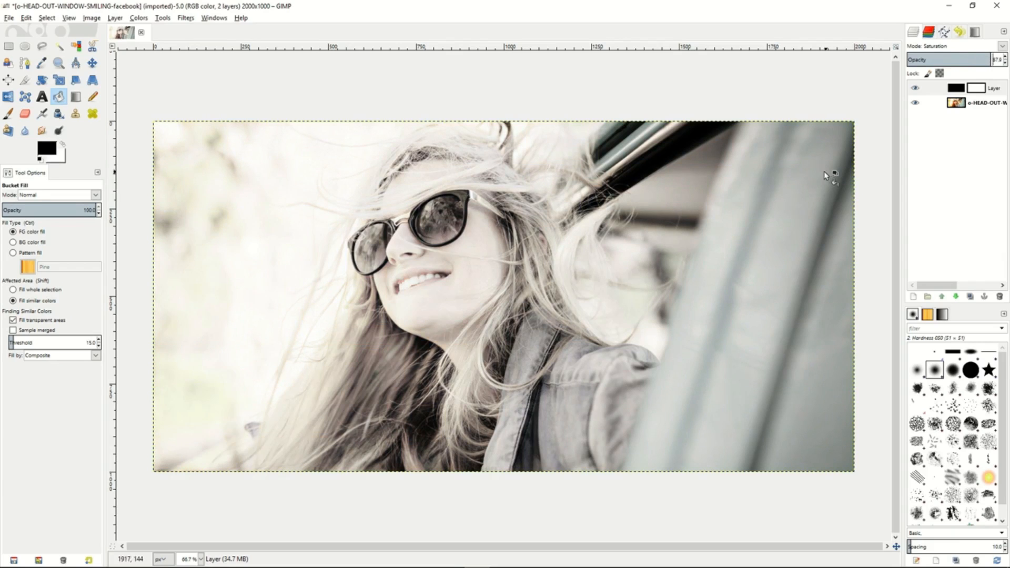
- On the photo layer, trace both lenses, the bridge and the temple of the sunglasses with the Scissors tool and convert the closed outline to a selection
click(958, 106)
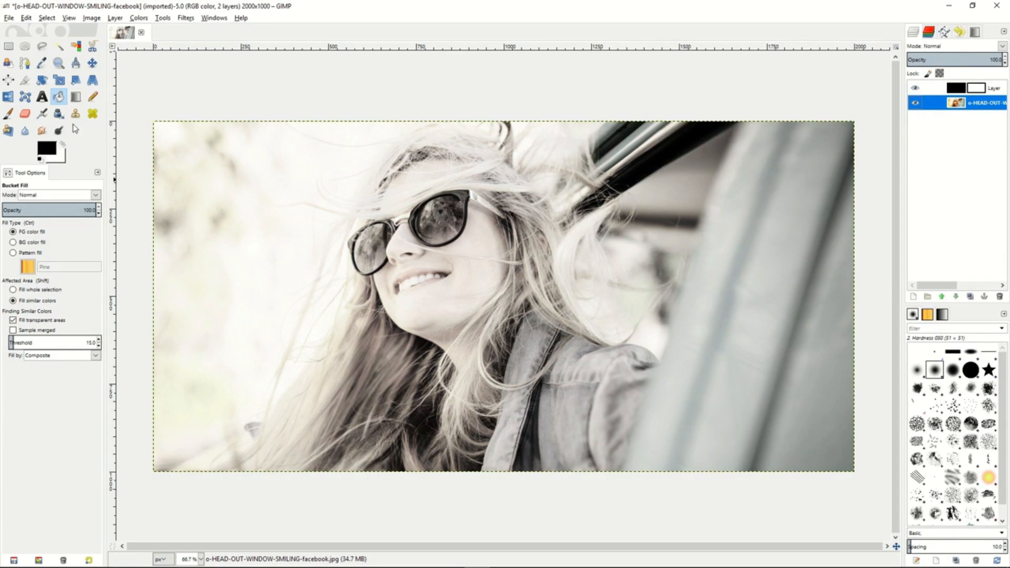
click(93, 48)
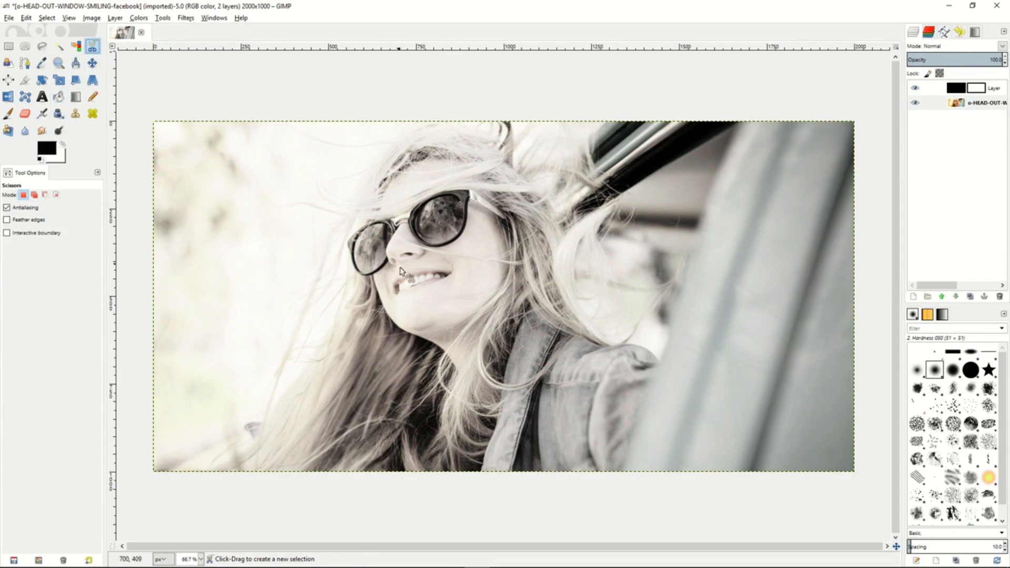
click(373, 274)
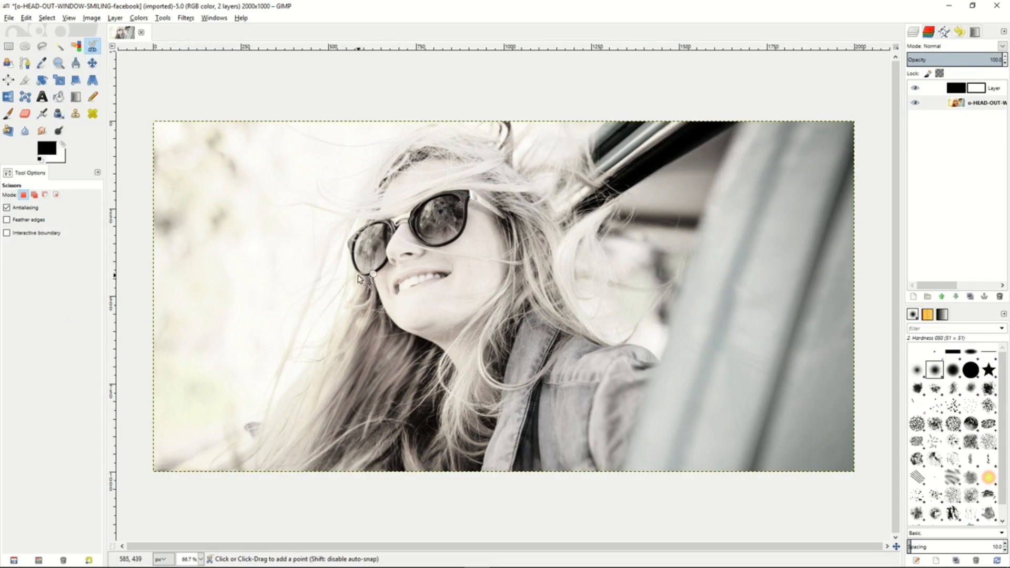
click(350, 257)
click(347, 242)
click(368, 223)
click(391, 219)
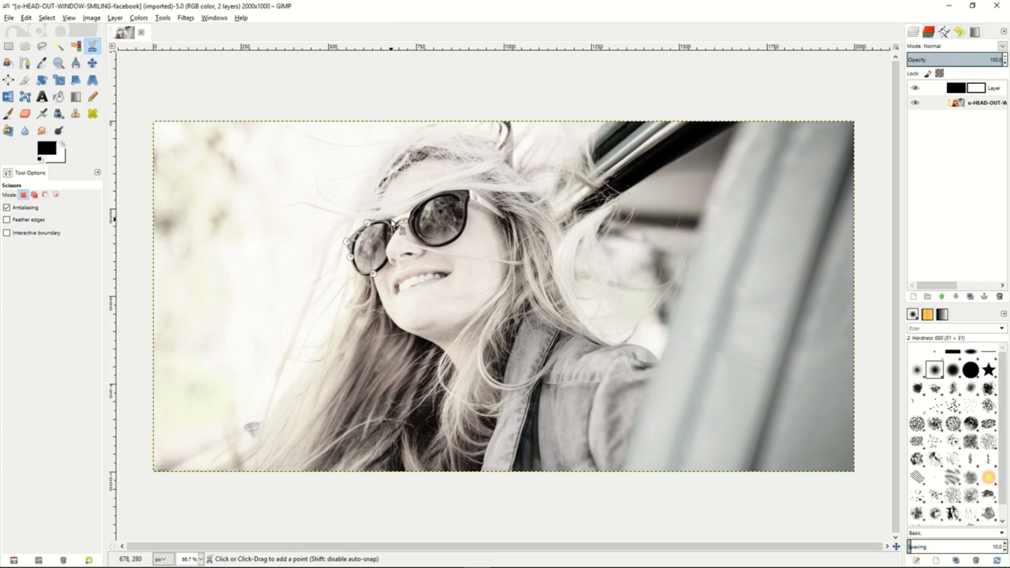
click(399, 219)
click(411, 210)
click(439, 193)
click(471, 192)
click(504, 215)
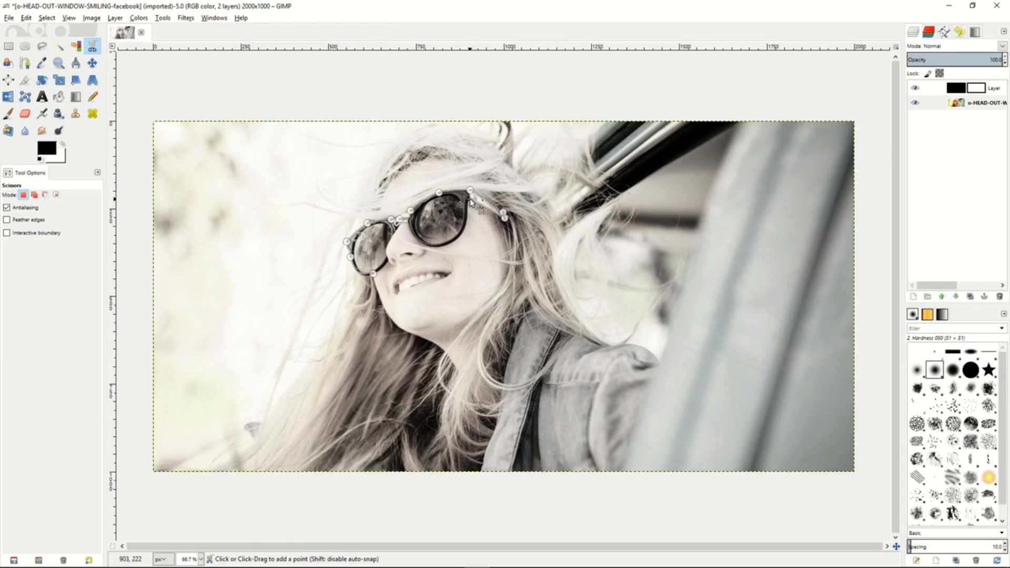
click(463, 230)
click(447, 244)
click(457, 239)
click(417, 238)
click(409, 222)
click(397, 226)
click(393, 236)
click(388, 246)
click(387, 255)
click(387, 262)
click(382, 270)
click(358, 273)
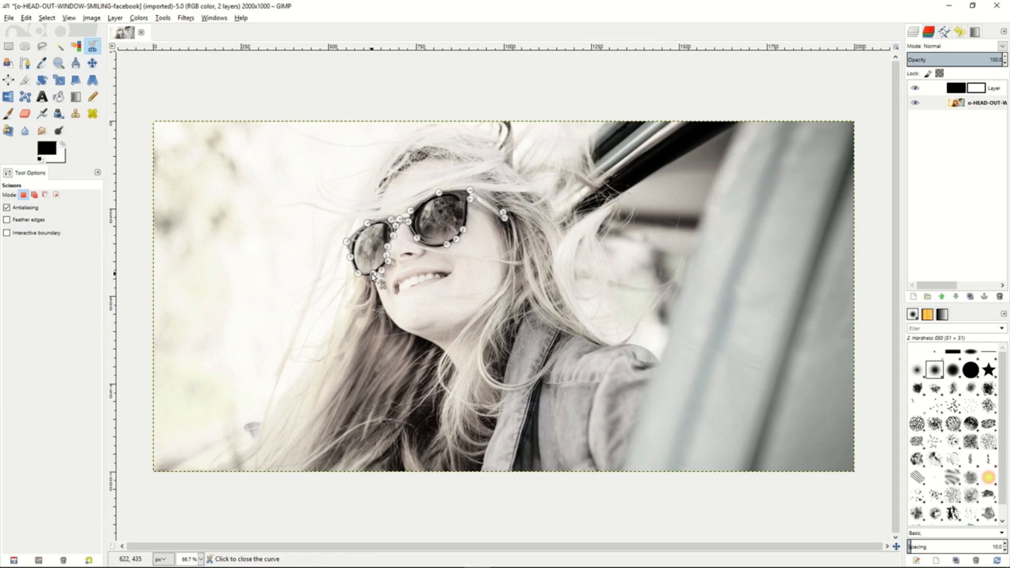
click(372, 277)
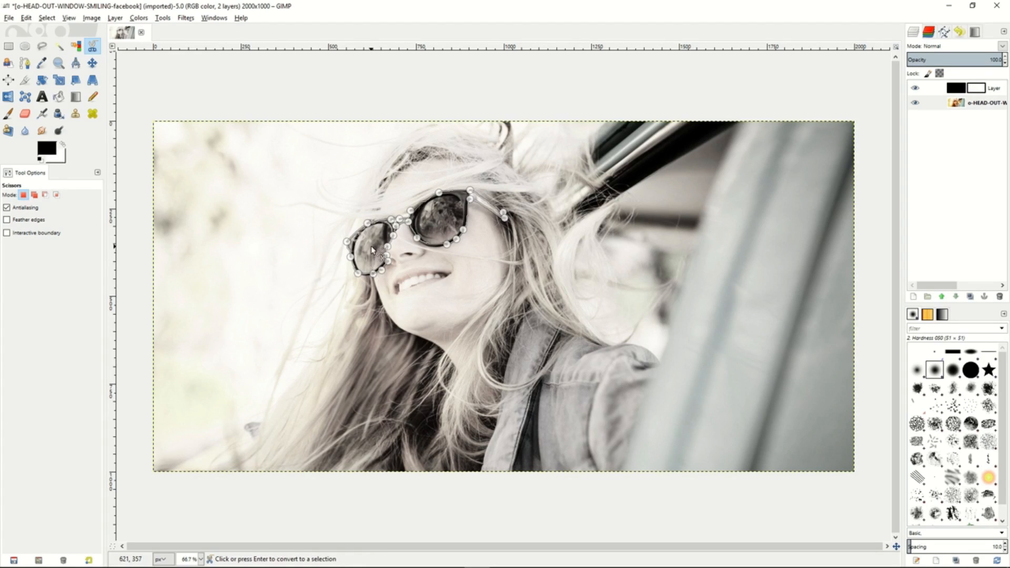
click(372, 251)
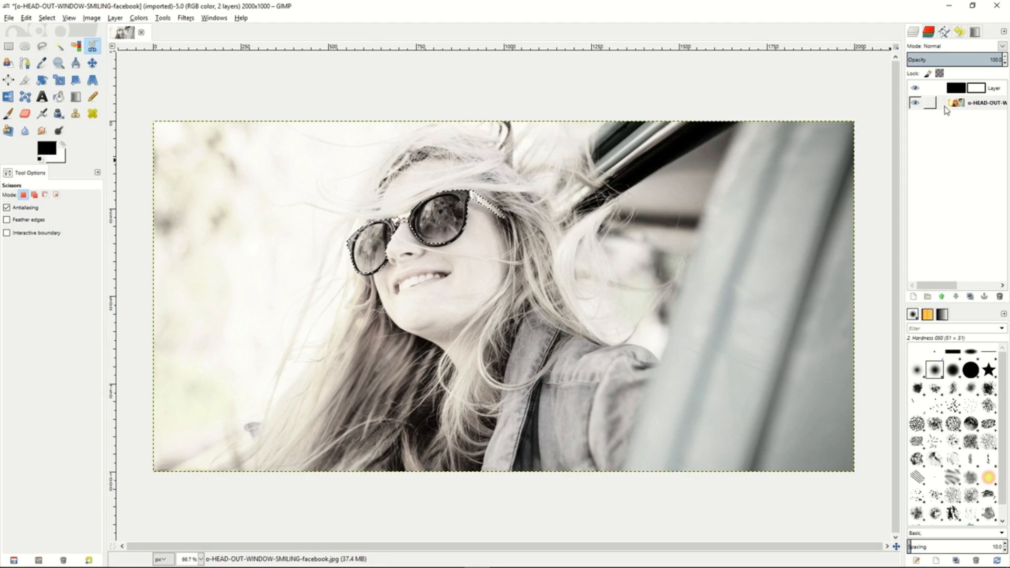
- Paint black on the Saturation layer's mask within the selection to restore the full colour of the sunglasses
click(976, 89)
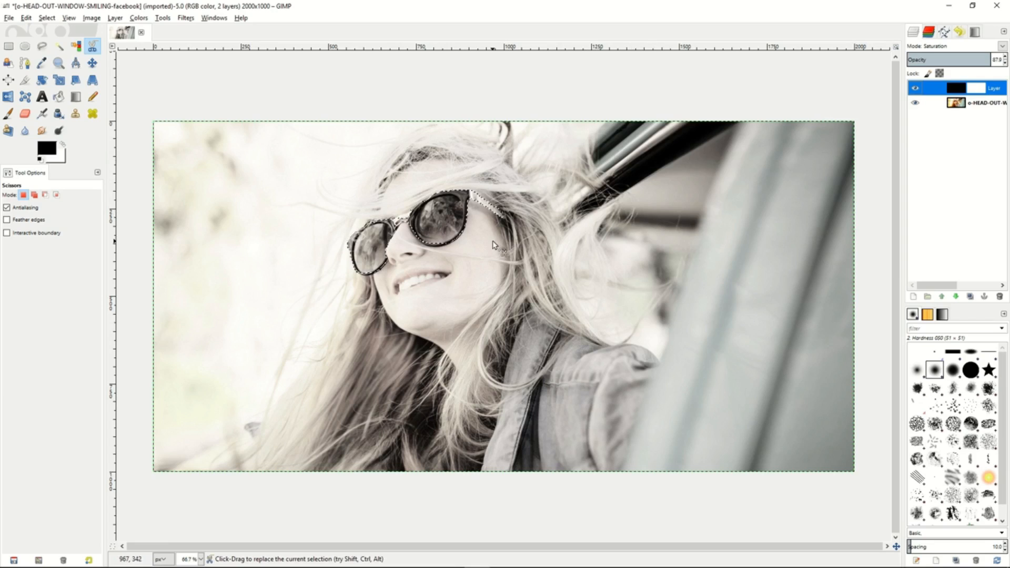
click(9, 113)
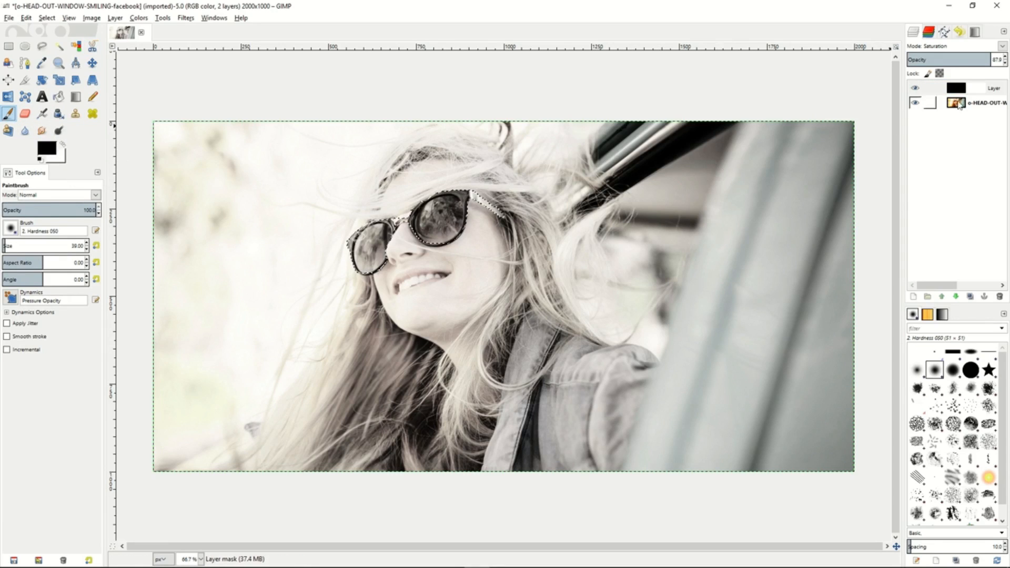
click(982, 89)
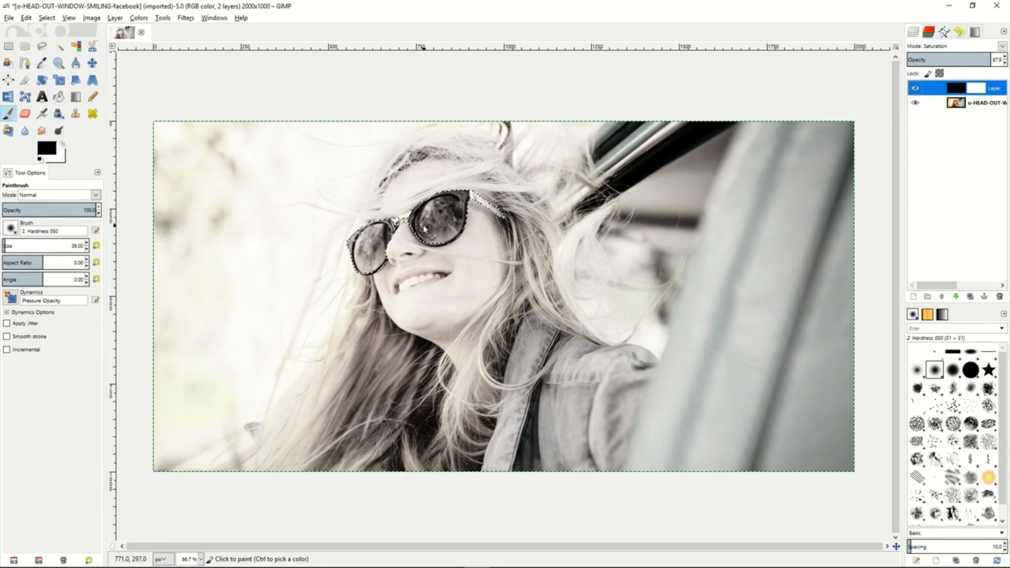
mouse_move(355, 236)
mouse_down()
mouse_move(395, 223)
mouse_move(356, 253)
mouse_move(401, 237)
mouse_move(346, 277)
mouse_move(389, 255)
mouse_move(369, 278)
mouse_move(378, 245)
mouse_move(389, 238)
mouse_move(389, 257)
mouse_move(418, 220)
mouse_move(413, 241)
mouse_move(435, 216)
mouse_move(454, 218)
mouse_move(443, 253)
mouse_move(456, 201)
mouse_move(427, 235)
mouse_move(479, 201)
mouse_move(477, 218)
mouse_move(512, 219)
mouse_move(454, 202)
mouse_move(403, 213)
mouse_up()
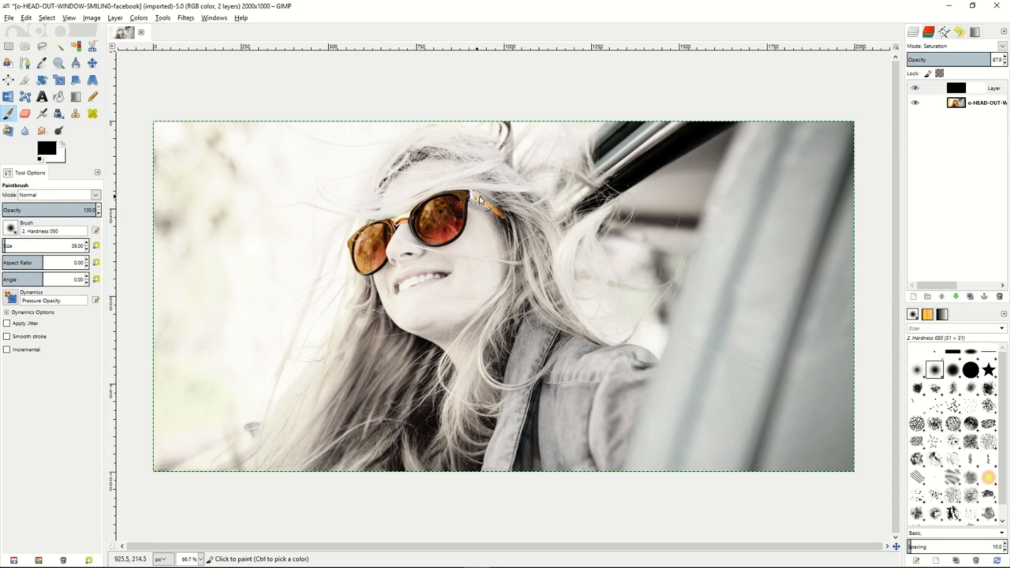
mouse_move(439, 202)
mouse_down()
mouse_move(424, 246)
mouse_move(480, 194)
mouse_move(494, 208)
mouse_up()
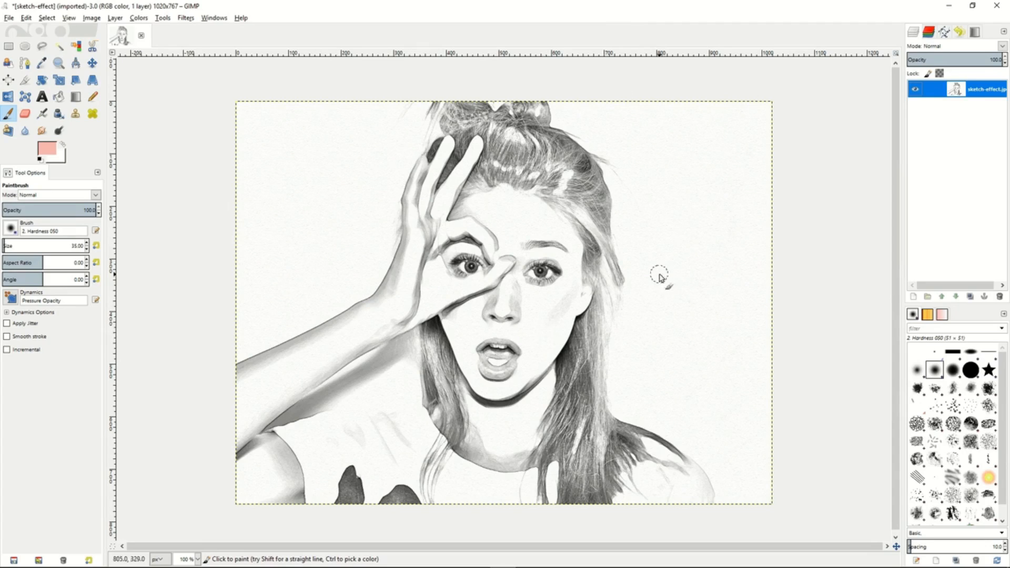
- In the sketch-effect image, create a transparent 1020 by 767 px layer and set its blend mode to Multiply
right_click(942, 92)
click(900, 111)
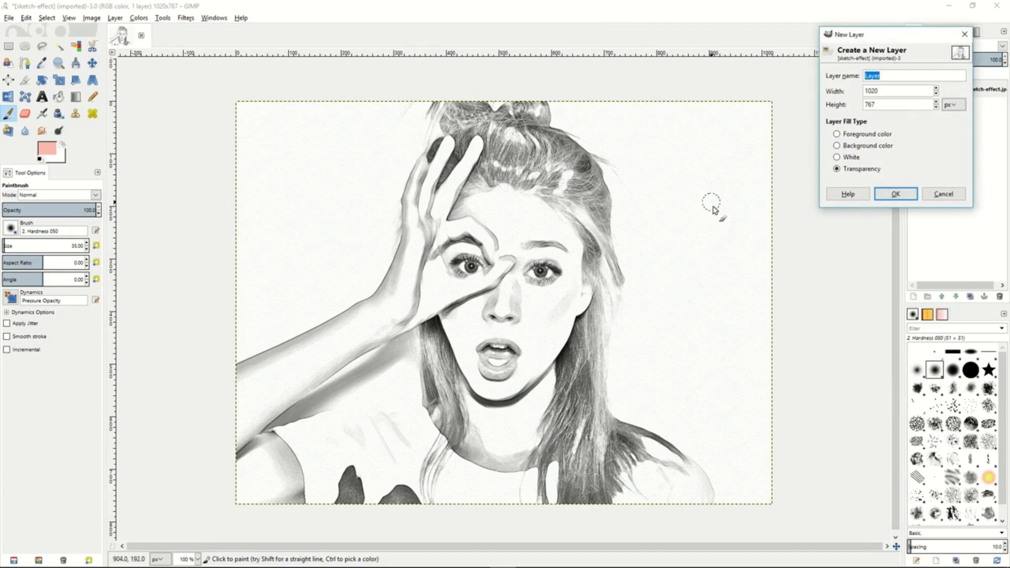
click(896, 195)
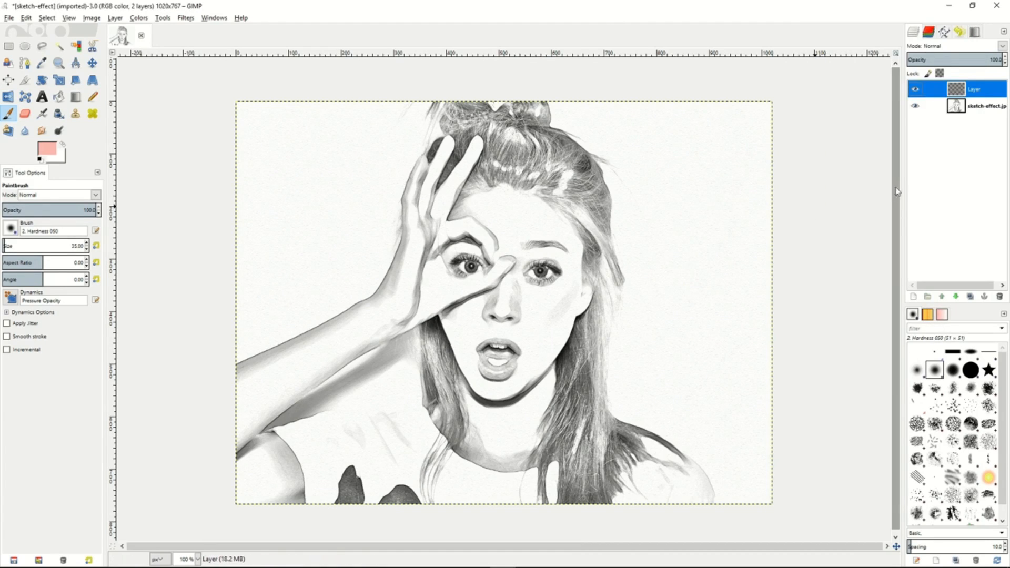
click(995, 47)
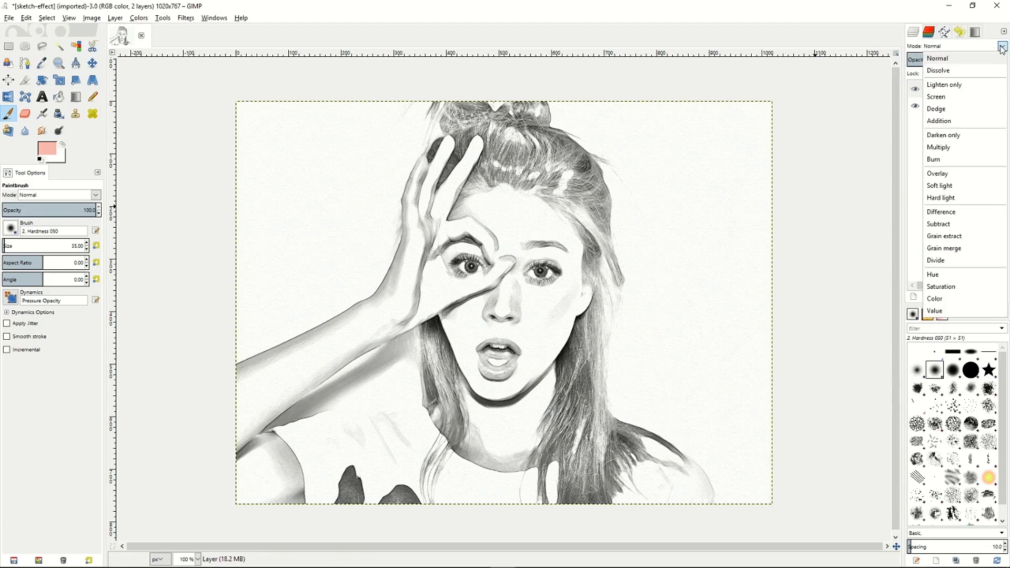
click(945, 149)
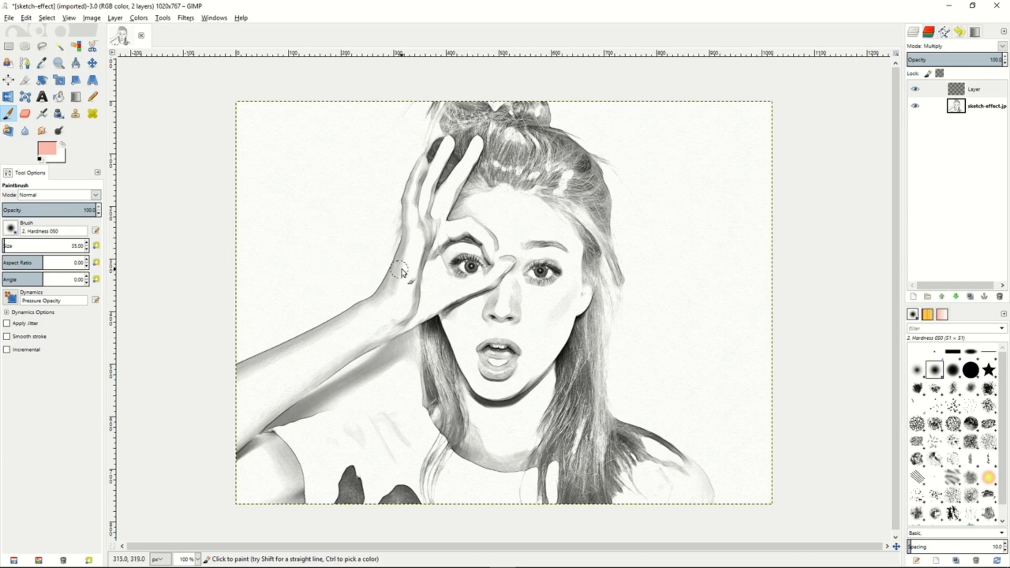
- Paint the woman's raised hand and face with the pink foreground colour e7b9b9, using a size 35 brush on the Multiply layer
click(49, 150)
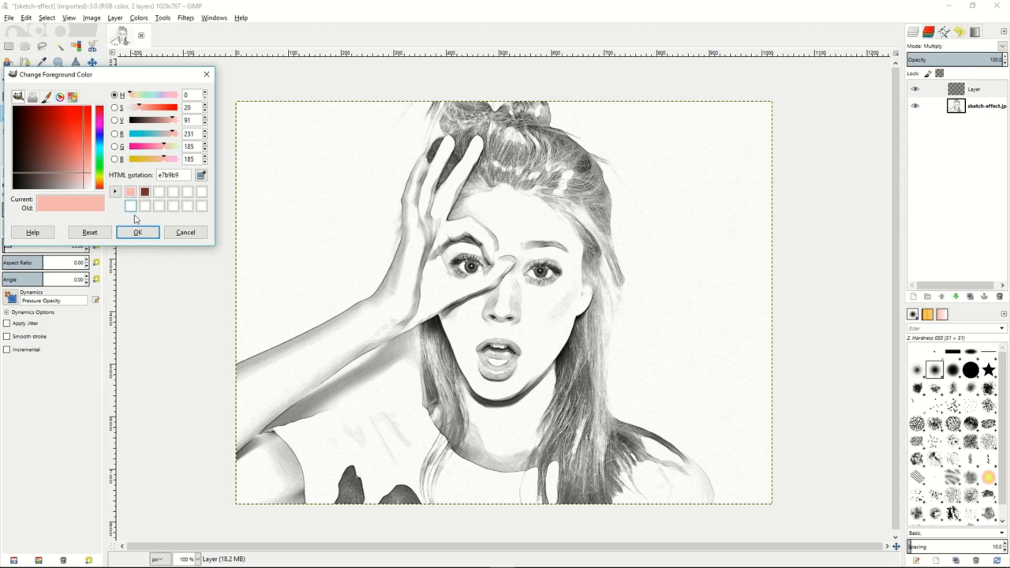
click(138, 234)
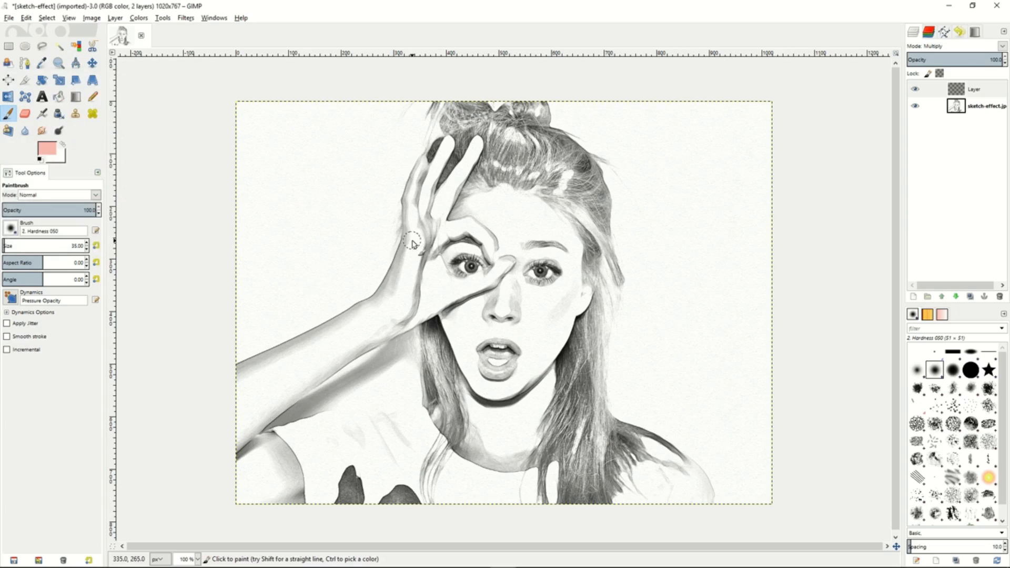
mouse_move(414, 244)
mouse_down()
mouse_move(423, 165)
mouse_move(414, 192)
mouse_move(421, 170)
mouse_move(414, 183)
mouse_move(409, 210)
mouse_move(421, 198)
mouse_move(423, 215)
mouse_move(430, 182)
mouse_move(426, 221)
mouse_move(448, 144)
mouse_move(422, 221)
mouse_move(433, 187)
mouse_move(425, 229)
mouse_move(453, 185)
mouse_move(428, 230)
mouse_up()
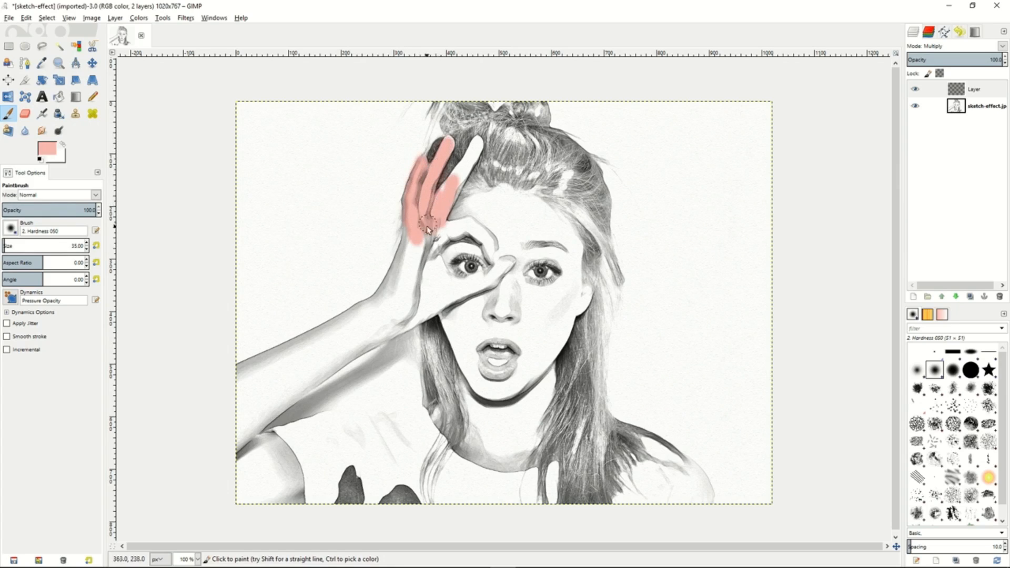
mouse_move(470, 157)
mouse_down()
mouse_move(451, 195)
mouse_move(479, 140)
mouse_move(435, 210)
mouse_move(448, 230)
mouse_move(481, 231)
mouse_move(440, 238)
mouse_move(482, 227)
mouse_move(463, 224)
mouse_move(501, 256)
mouse_move(479, 228)
mouse_move(493, 265)
mouse_move(493, 239)
mouse_move(504, 267)
mouse_move(477, 296)
mouse_move(508, 256)
mouse_move(482, 286)
mouse_move(496, 269)
mouse_move(465, 292)
mouse_move(482, 279)
mouse_move(437, 295)
mouse_move(446, 298)
mouse_move(425, 234)
mouse_move(440, 285)
mouse_move(423, 230)
mouse_move(410, 269)
mouse_move(405, 235)
mouse_move(412, 291)
mouse_move(433, 267)
mouse_move(420, 308)
mouse_move(454, 291)
mouse_move(441, 289)
mouse_move(451, 271)
mouse_move(460, 283)
mouse_move(448, 241)
mouse_move(490, 264)
mouse_move(453, 246)
mouse_move(486, 206)
mouse_move(456, 221)
mouse_move(495, 201)
mouse_move(486, 197)
mouse_move(507, 191)
mouse_move(469, 234)
mouse_move(466, 223)
mouse_move(533, 215)
mouse_move(495, 203)
mouse_move(540, 206)
mouse_move(544, 226)
mouse_move(583, 241)
mouse_move(542, 206)
mouse_move(578, 258)
mouse_move(563, 224)
mouse_move(496, 229)
mouse_move(554, 239)
mouse_move(570, 260)
mouse_move(516, 255)
mouse_move(538, 238)
mouse_move(579, 274)
mouse_move(584, 308)
mouse_move(588, 296)
mouse_move(577, 316)
mouse_move(558, 263)
mouse_move(521, 258)
mouse_move(526, 298)
mouse_move(562, 288)
mouse_move(498, 283)
mouse_move(479, 331)
mouse_move(463, 330)
mouse_move(526, 395)
mouse_move(545, 260)
mouse_move(573, 274)
mouse_up()
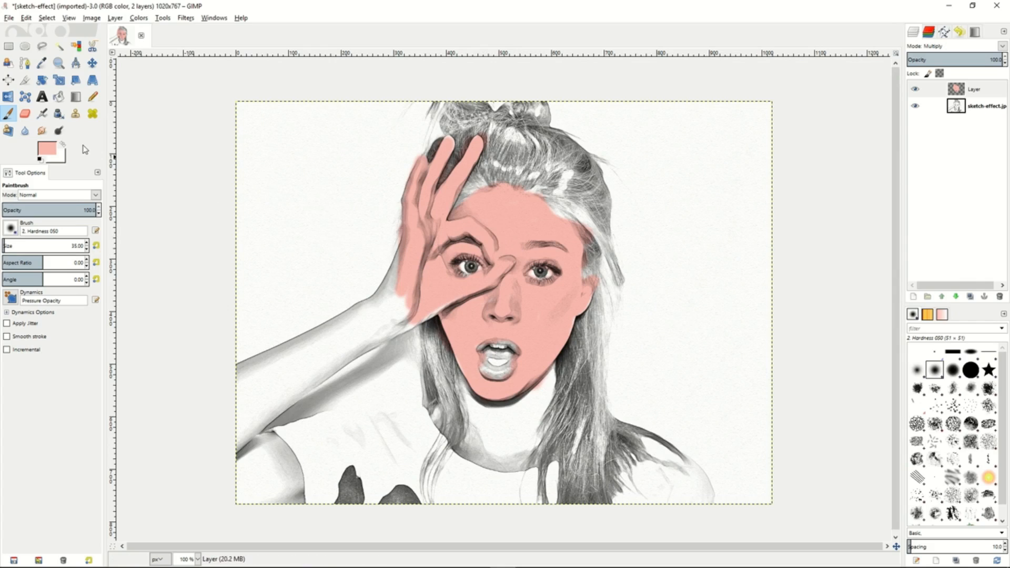
- Burn the midtones of the pink skin along the edge of the face with a size 15 brush at 50 exposure
click(59, 131)
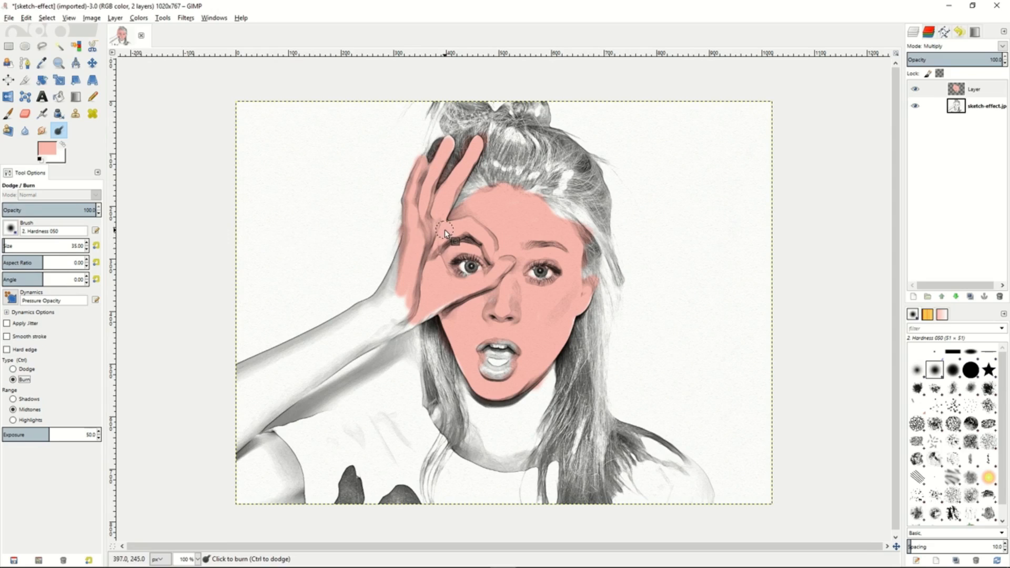
key(bracketleft)
key(bracketleft)
key(bracketleft)
key(bracketleft)
key(bracketleft)
key(bracketleft)
key(bracketleft)
key(bracketleft)
key(bracketleft)
key(bracketleft)
key(bracketleft)
key(bracketleft)
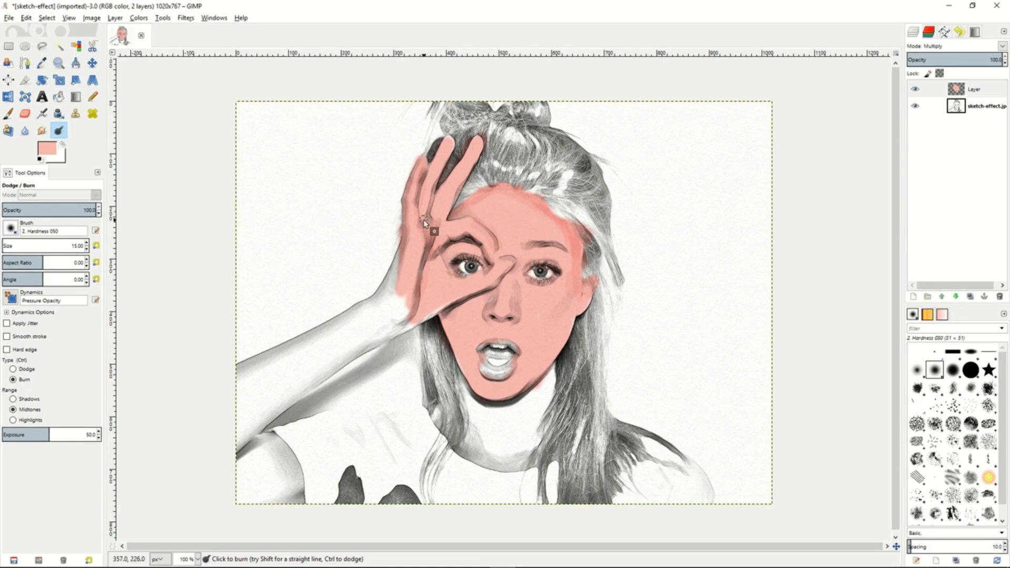
- Lower the Smudge tool's rate and smudge the pink skin colour above the eye behind the hand
key(s)
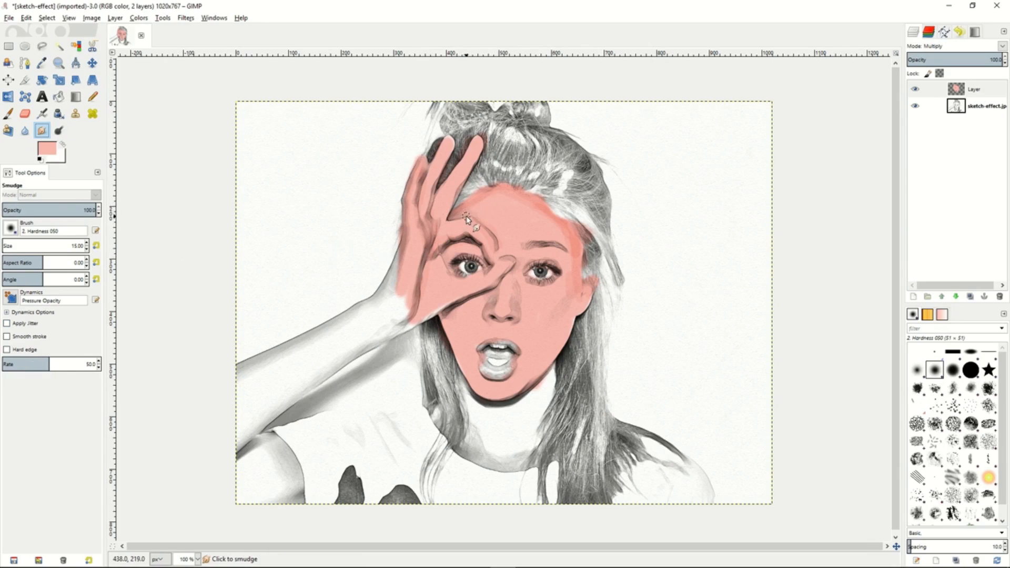
drag(35, 370, 5, 367)
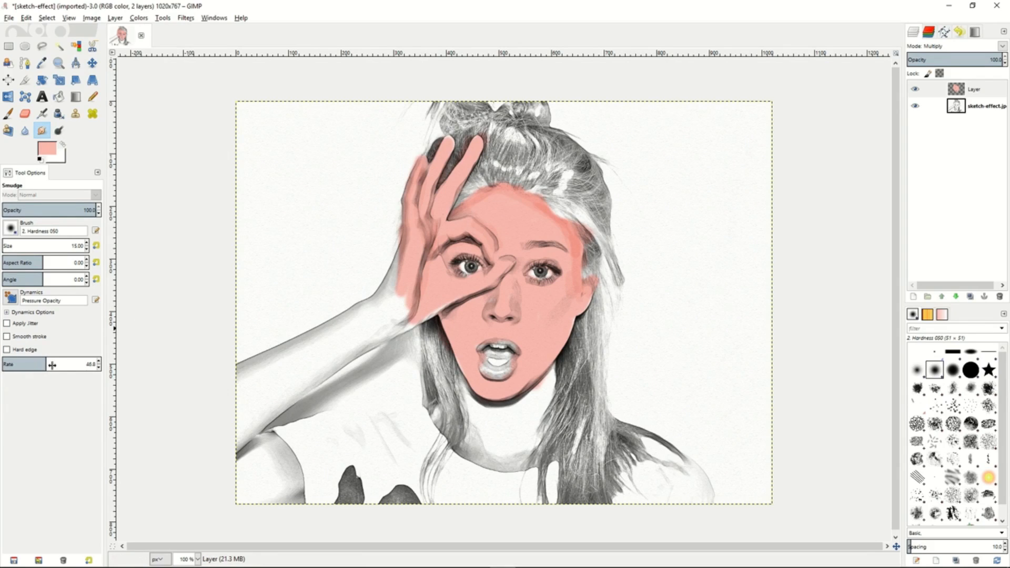
drag(52, 365, 4, 365)
mouse_move(459, 212)
mouse_down()
mouse_move(537, 211)
mouse_move(528, 204)
mouse_move(540, 222)
mouse_move(538, 206)
mouse_move(549, 211)
mouse_move(570, 237)
mouse_move(568, 291)
mouse_move(576, 257)
mouse_move(569, 292)
mouse_move(580, 249)
mouse_move(515, 227)
mouse_move(496, 250)
mouse_up()
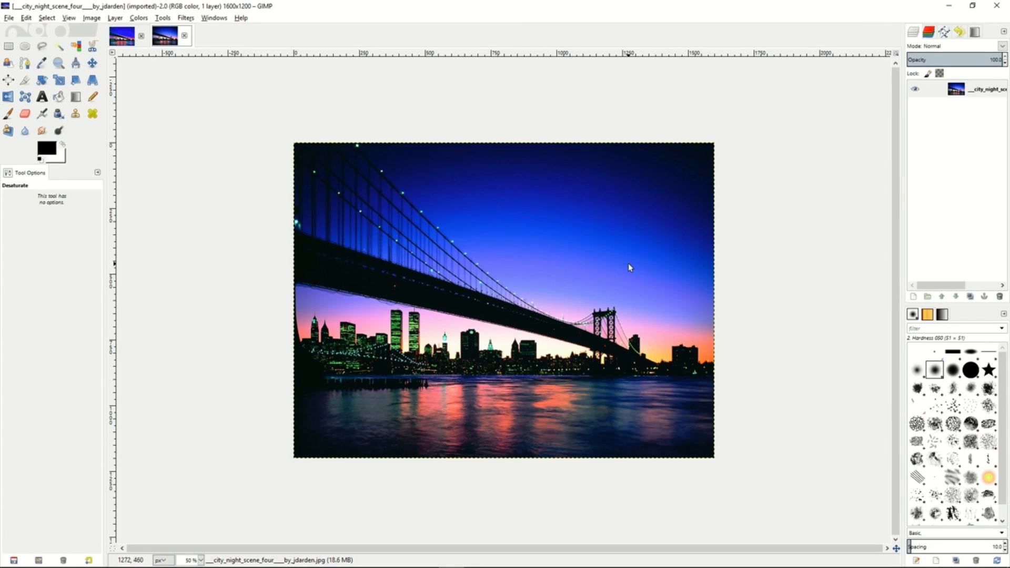
- Duplicate the city night scene layer and run Advanced Tone Mapping with blur 10, blurred opacity 75, merged opacity 90 and 5 copies
right_click(940, 90)
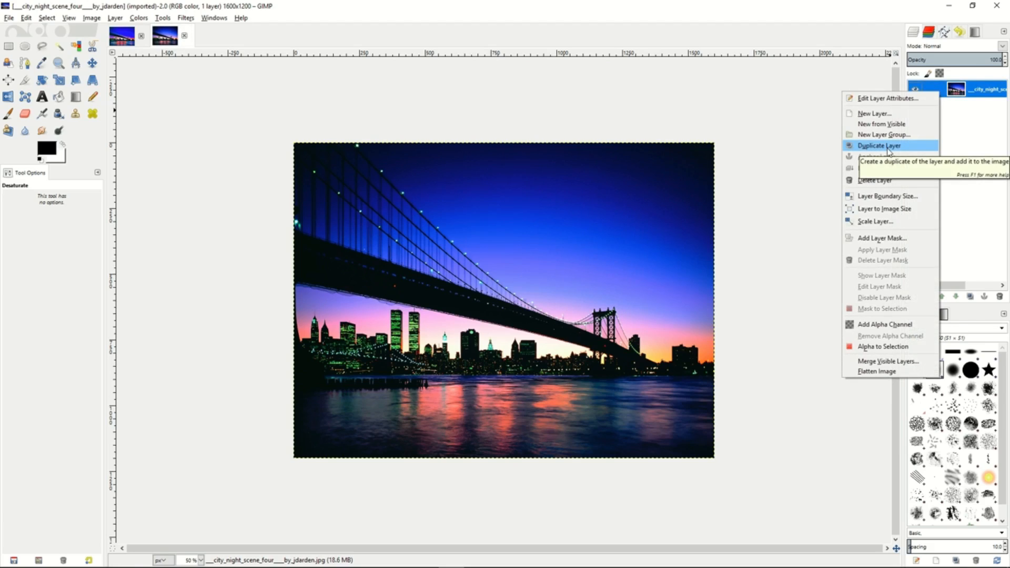
click(889, 148)
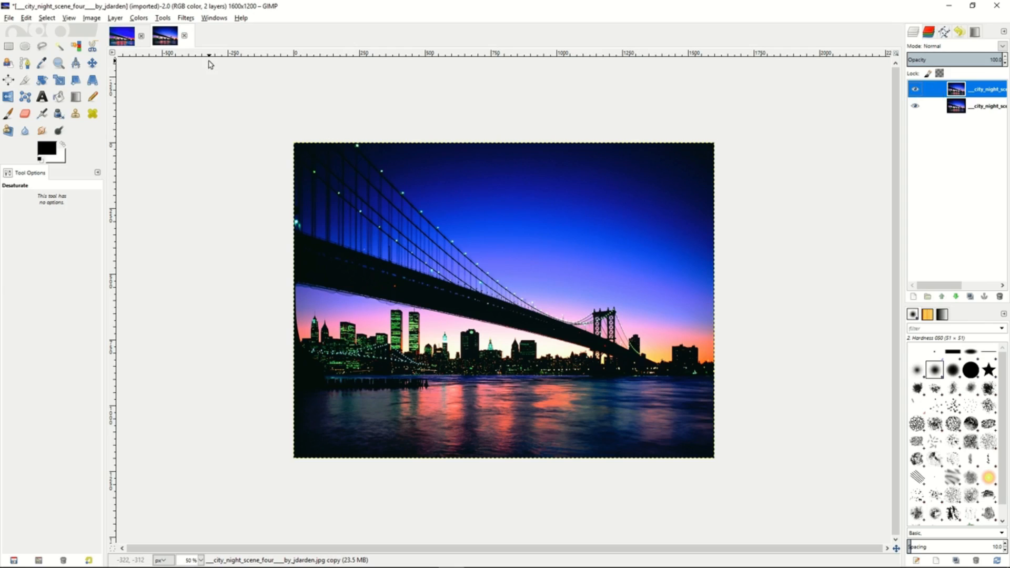
click(190, 21)
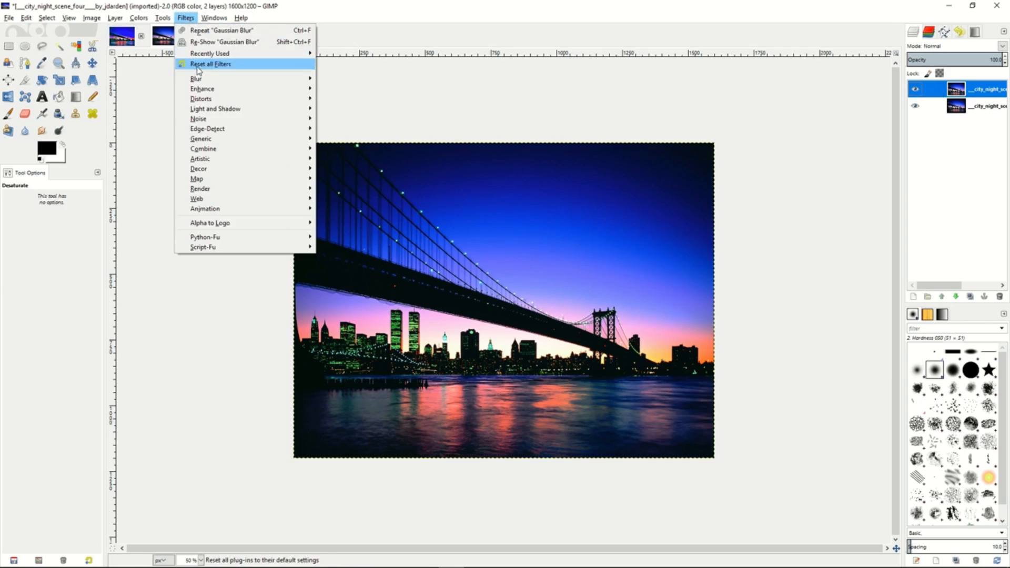
mouse_move(203, 93)
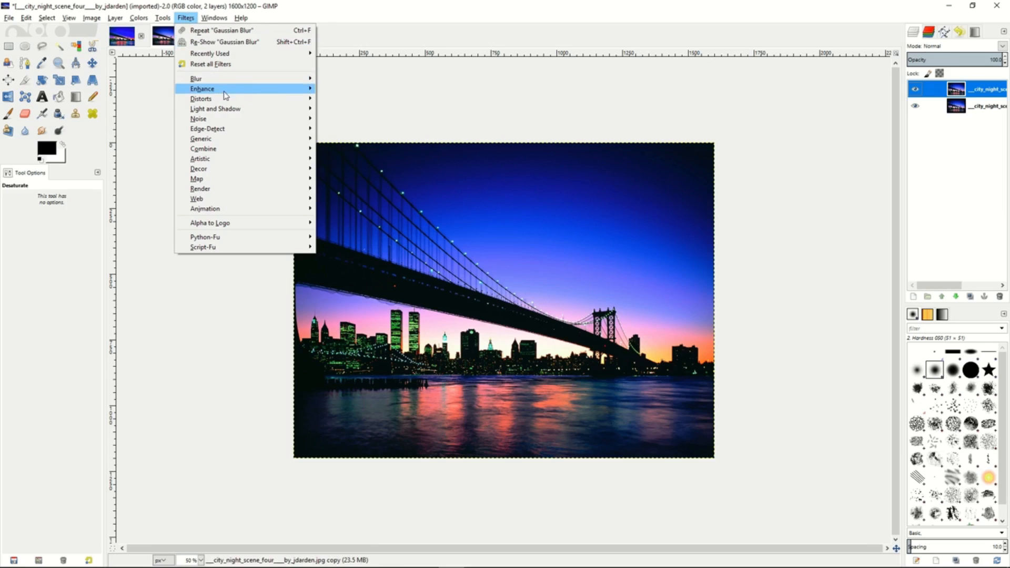
click(371, 90)
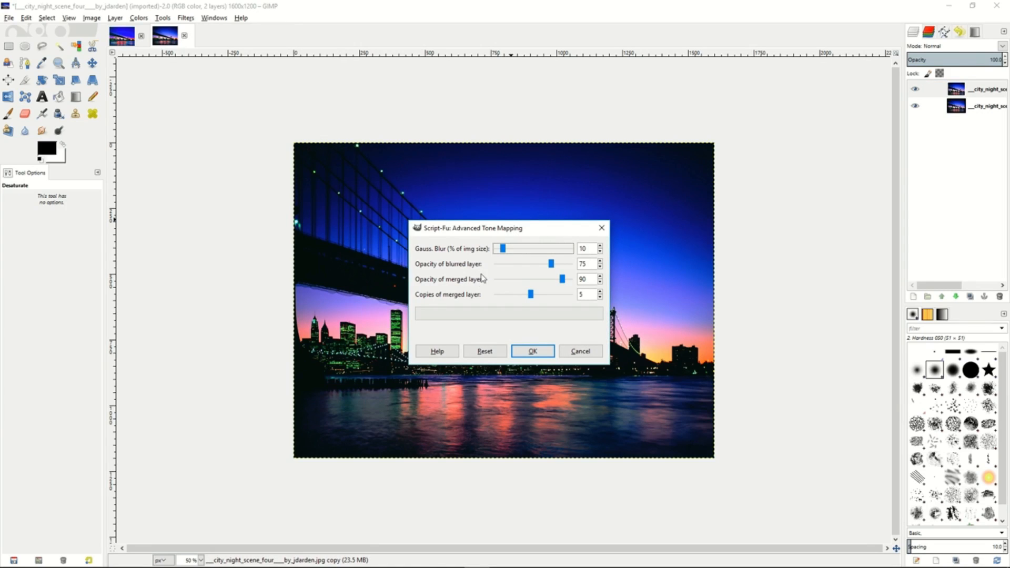
mouse_move(534, 296)
mouse_down()
mouse_move(501, 298)
mouse_move(529, 296)
mouse_up()
click(533, 353)
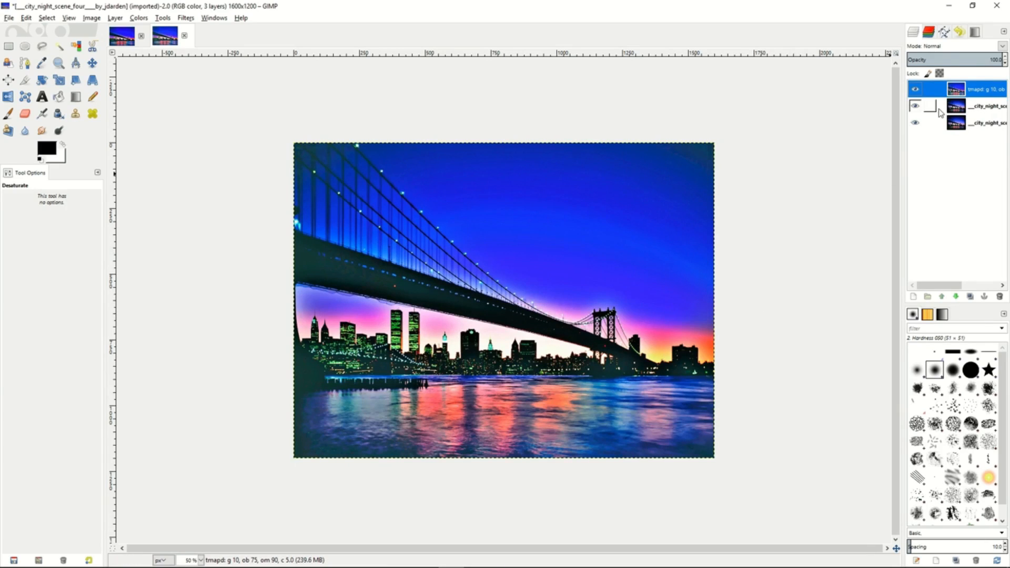
- Merge the tone-mapped layer down into a single layer and darken the midtones with a Levels gamma of 0.92
right_click(944, 92)
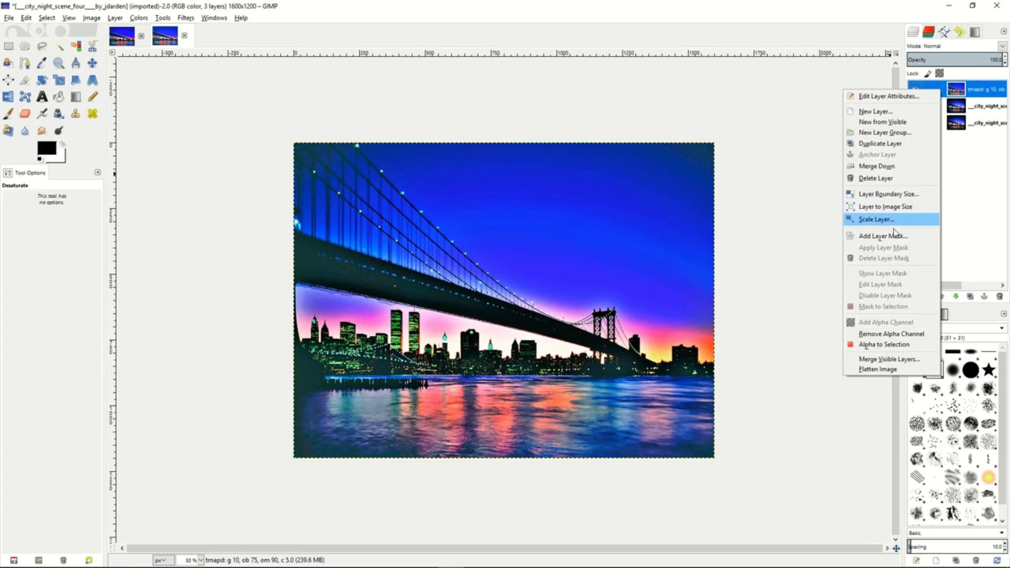
click(889, 167)
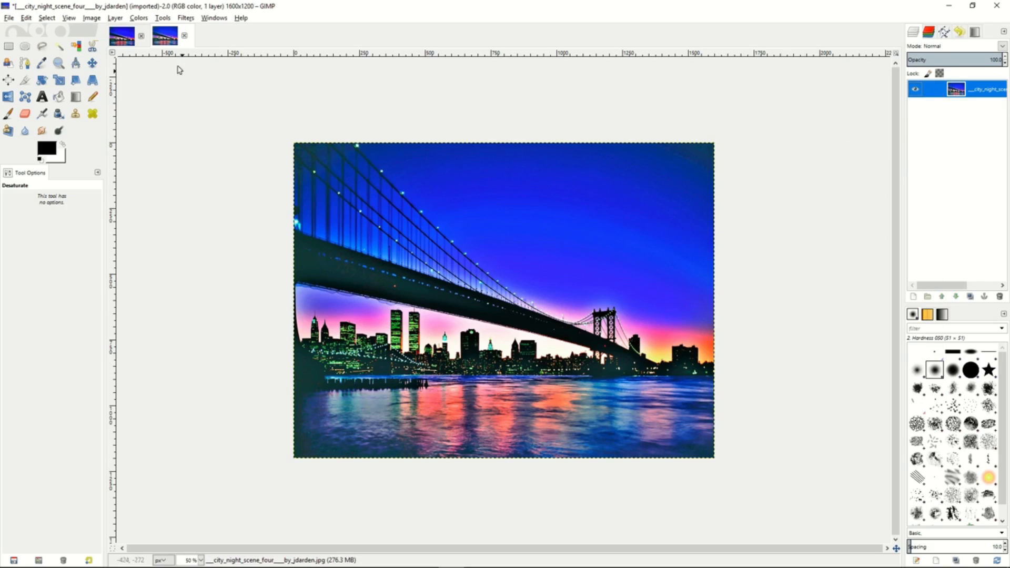
click(140, 18)
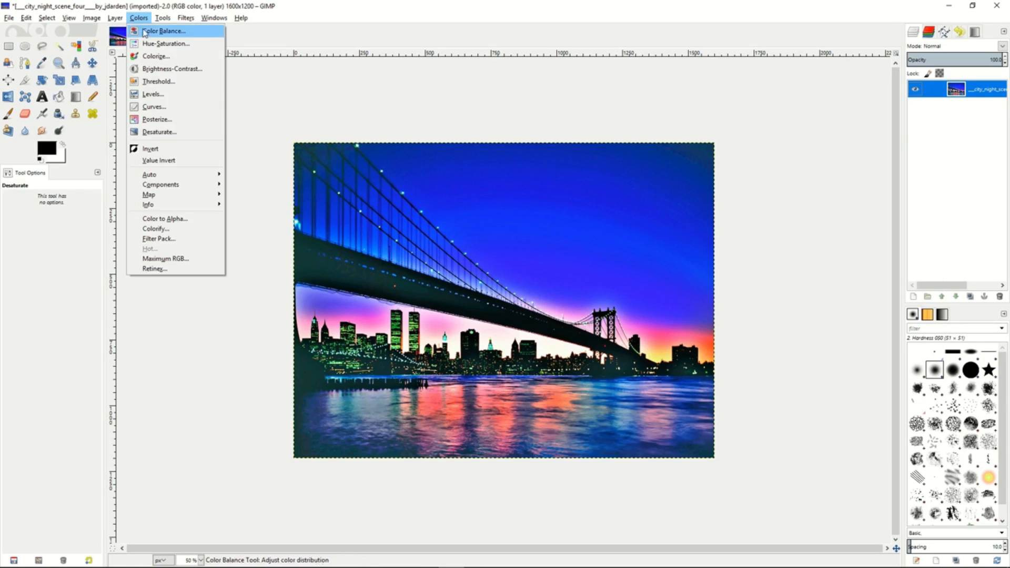
click(150, 95)
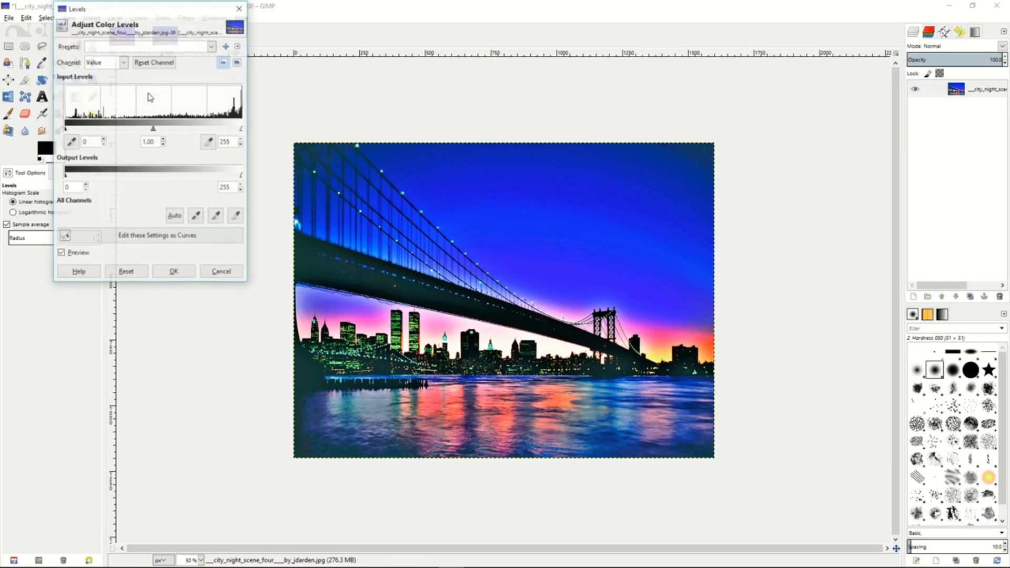
click(163, 145)
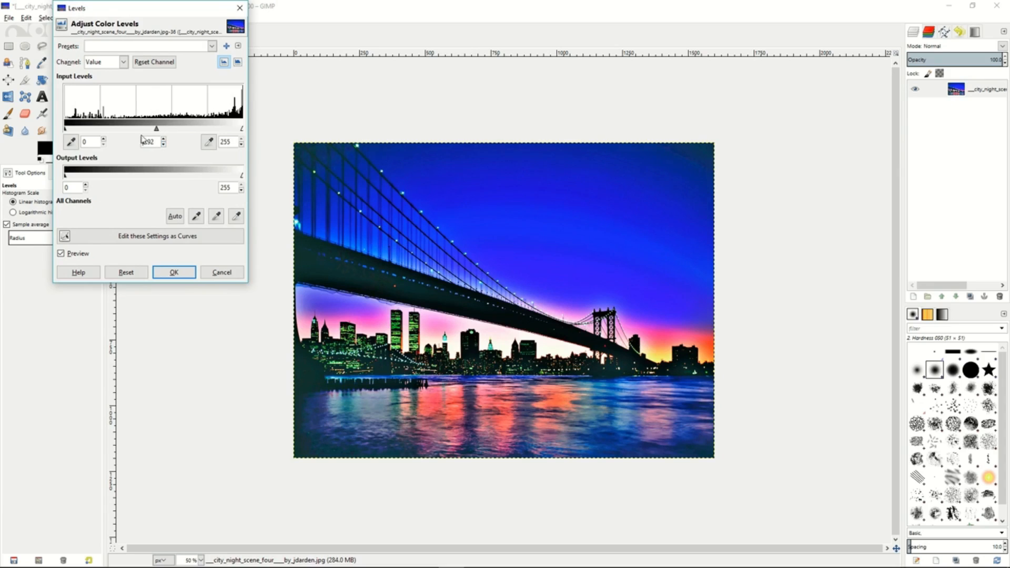
click(173, 272)
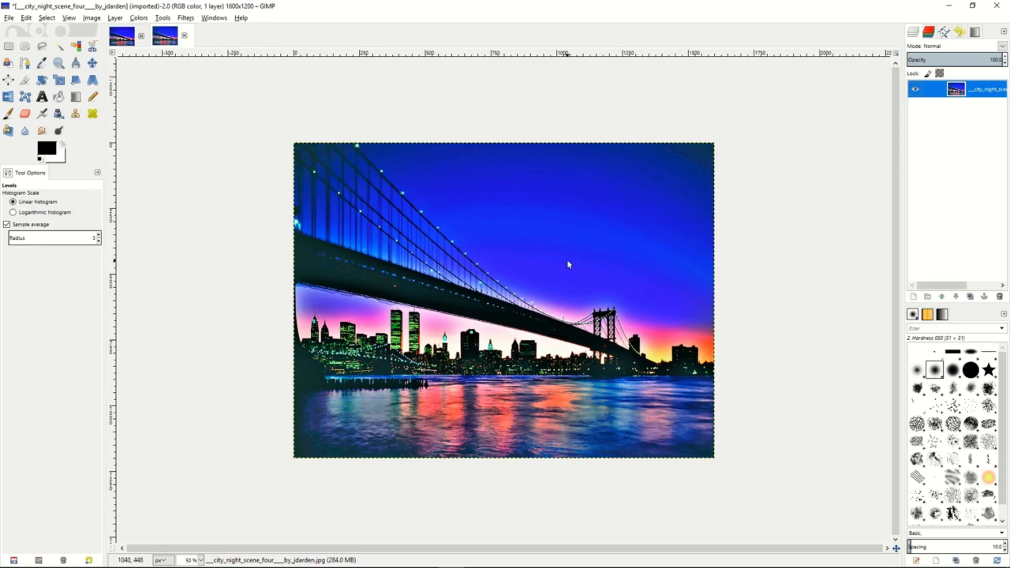
- Duplicate the merged city layer and desaturate the copy based on Lightness after comparing the Luminosity and Average shades
right_click(922, 91)
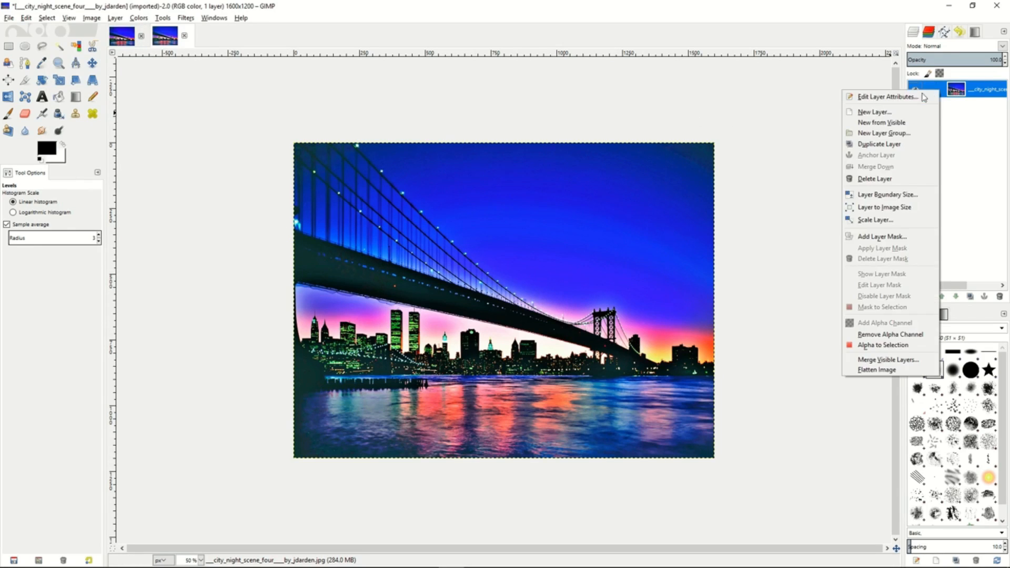
click(880, 144)
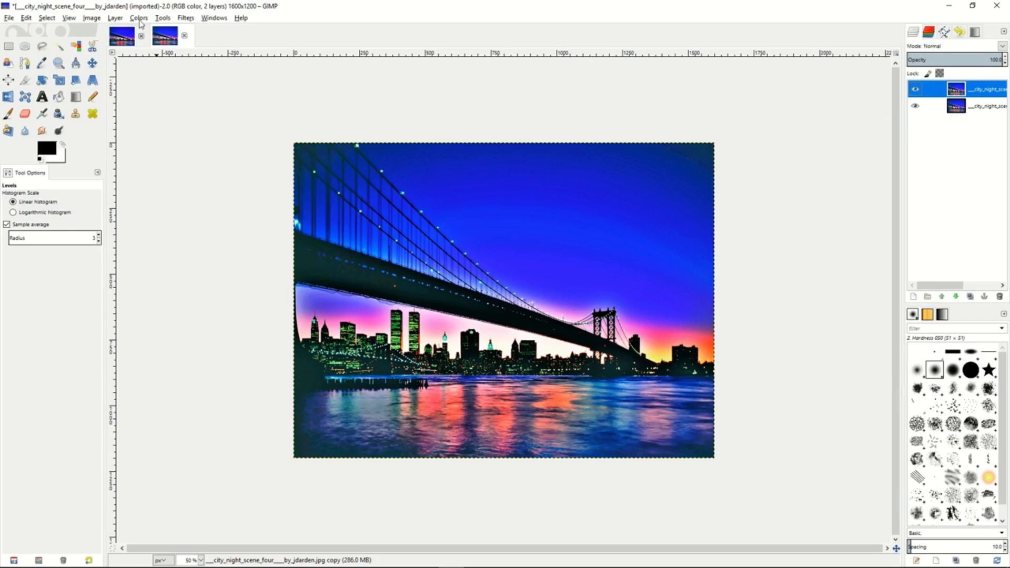
click(139, 20)
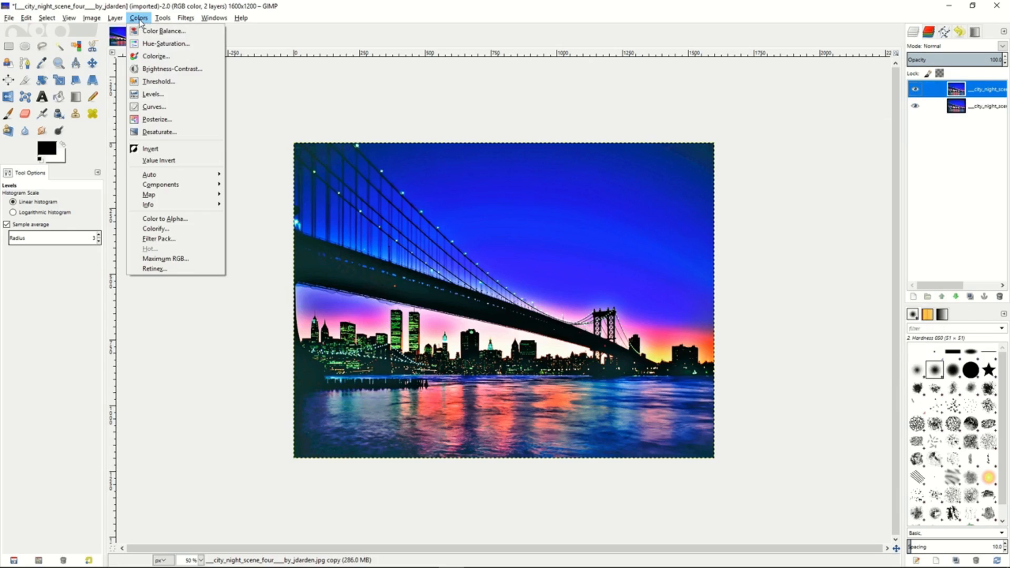
click(147, 133)
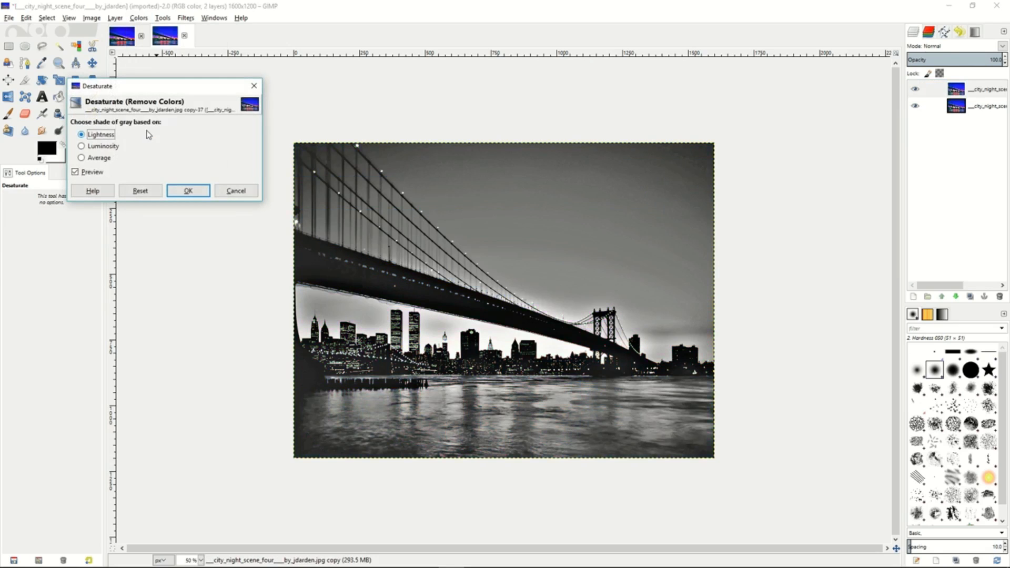
click(91, 147)
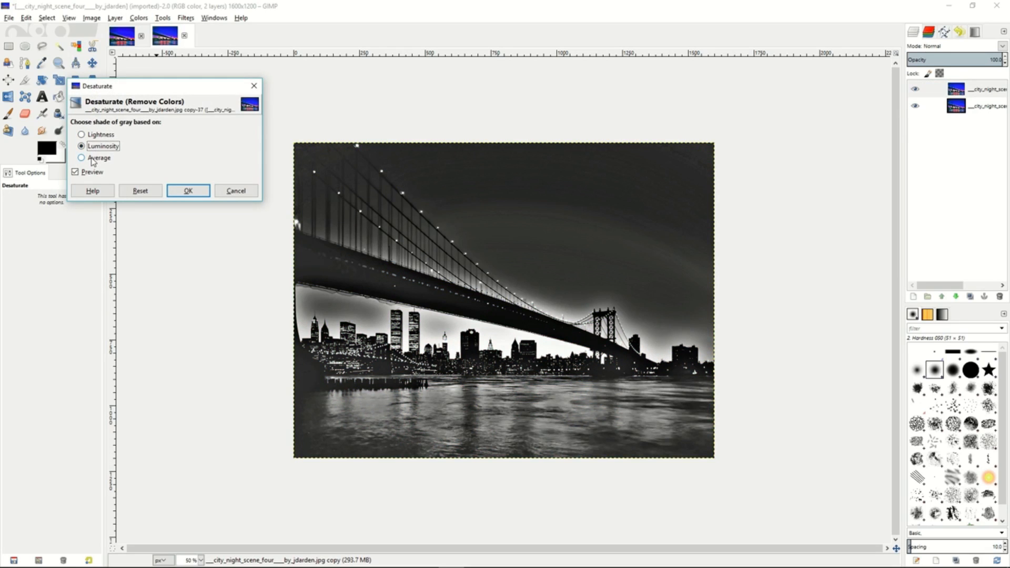
click(94, 159)
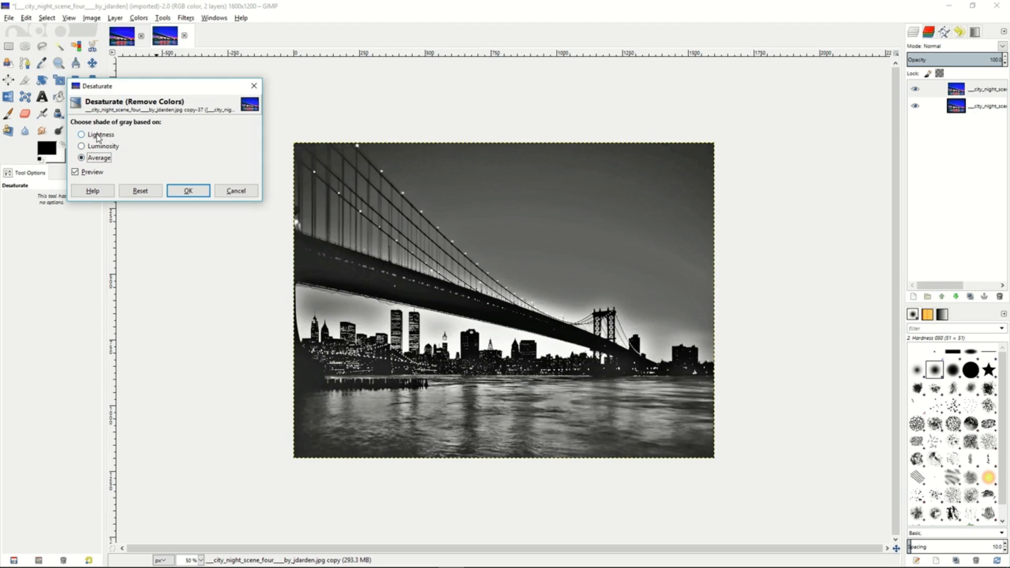
click(98, 135)
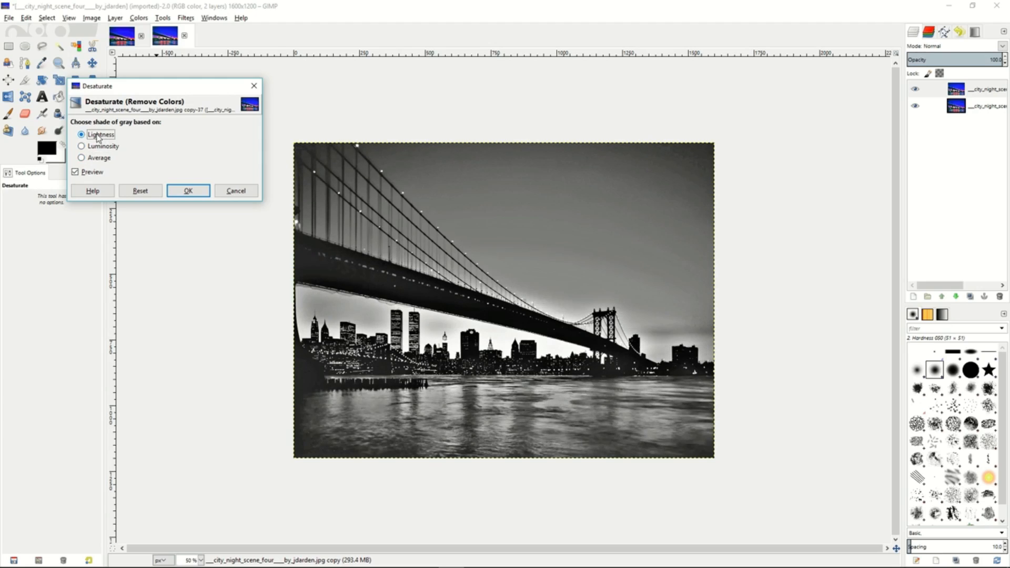
click(179, 193)
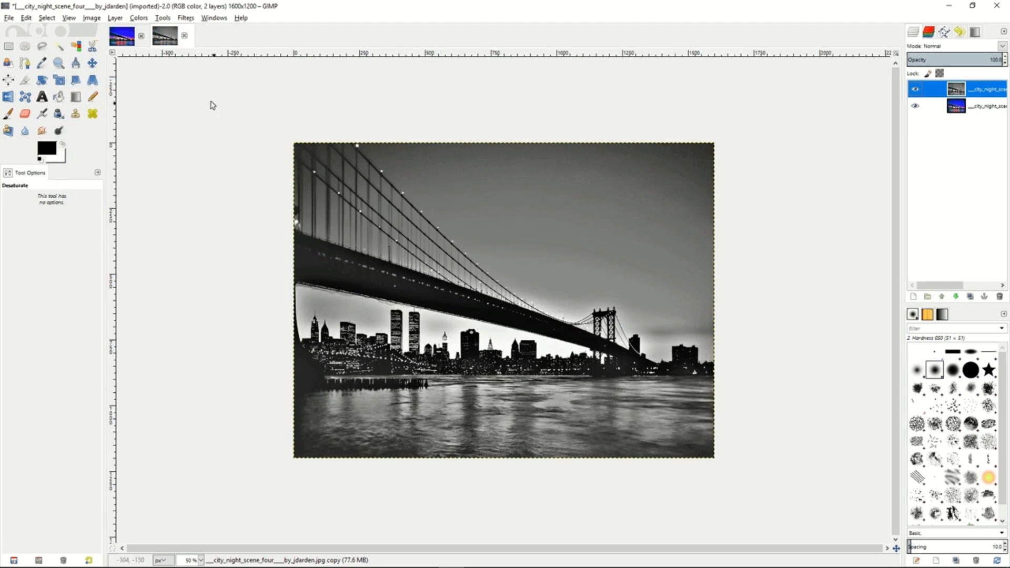
- Invert the desaturated copy and apply a Gaussian Blur with a 20 px horizontal and vertical radius using RLE
click(139, 18)
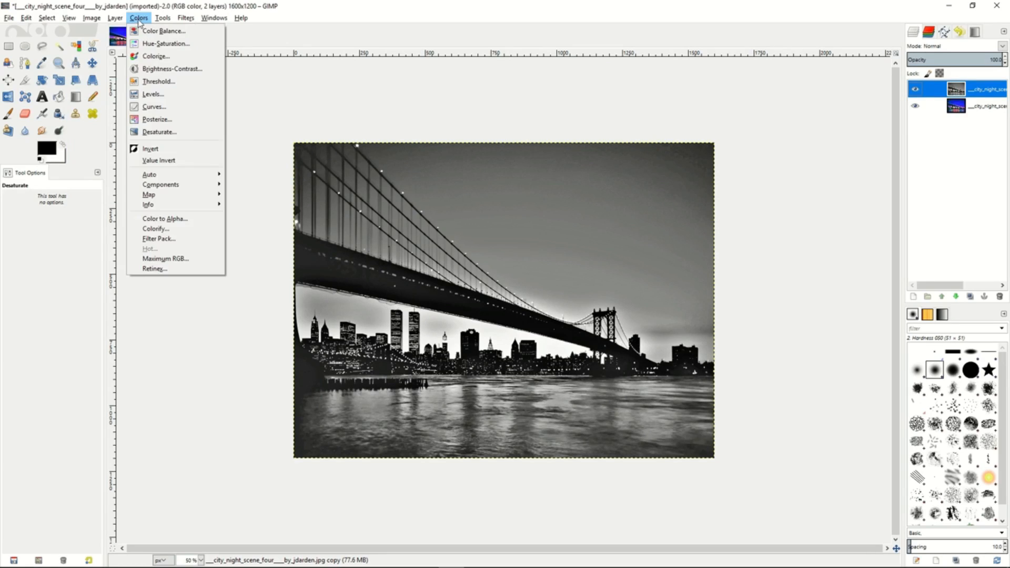
click(158, 150)
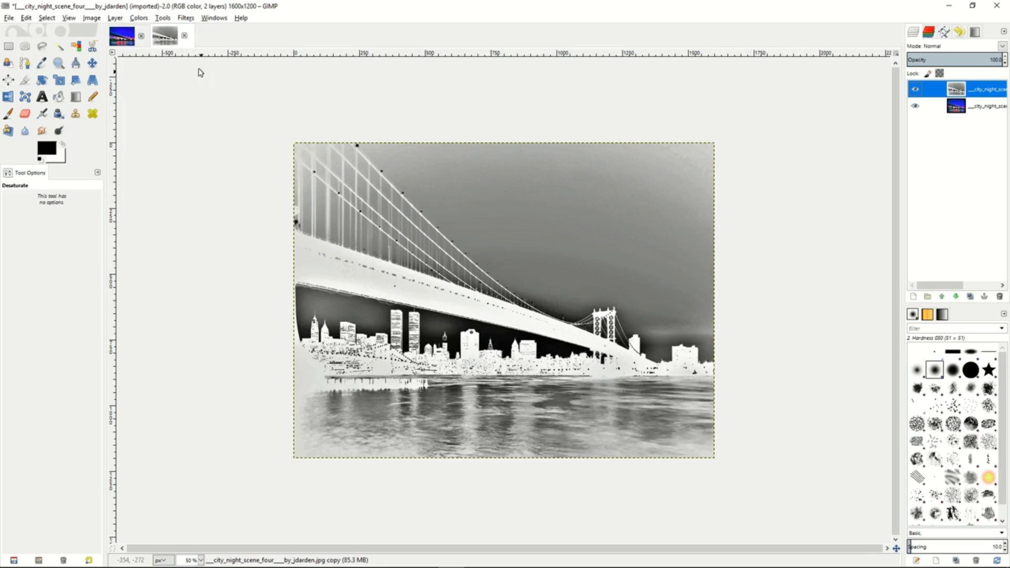
click(162, 19)
mouse_move(187, 19)
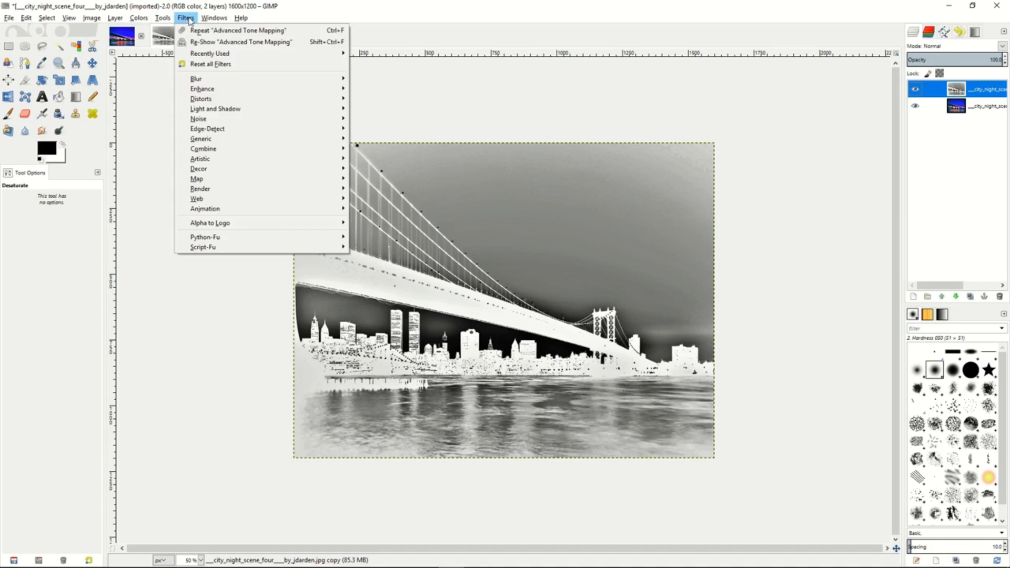
mouse_move(208, 80)
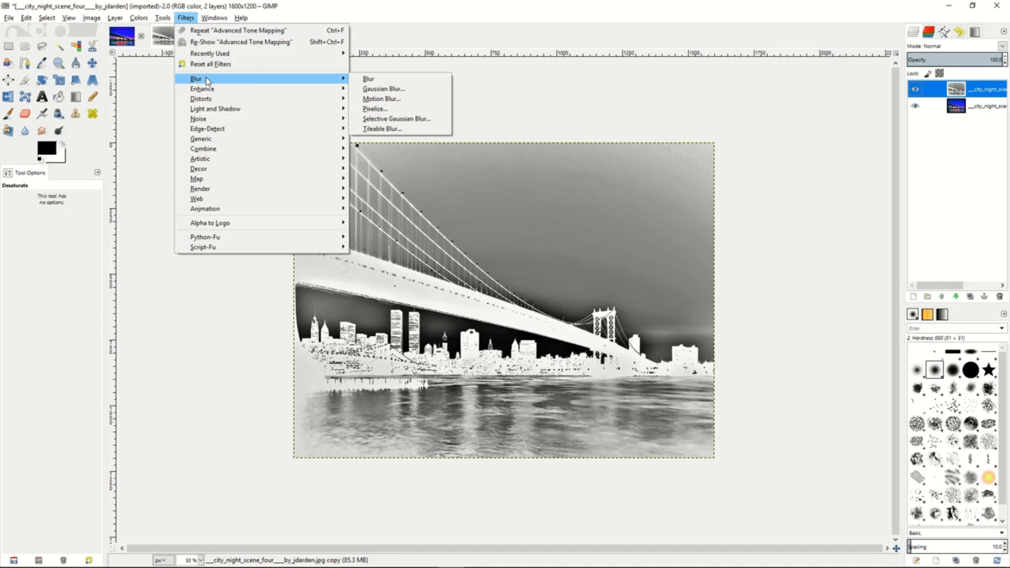
click(398, 90)
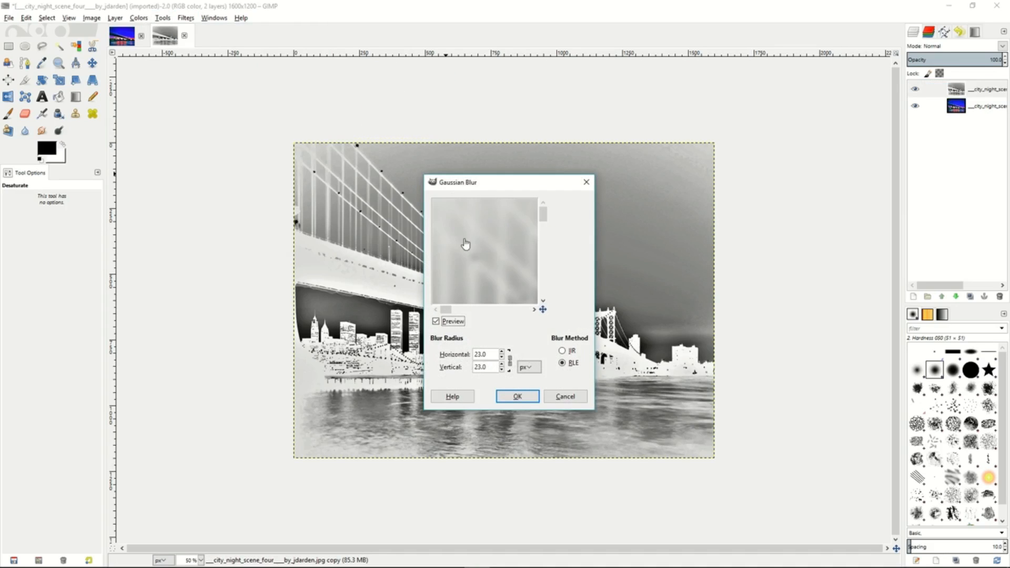
click(503, 358)
click(502, 353)
click(503, 354)
click(503, 354)
click(503, 354)
click(518, 397)
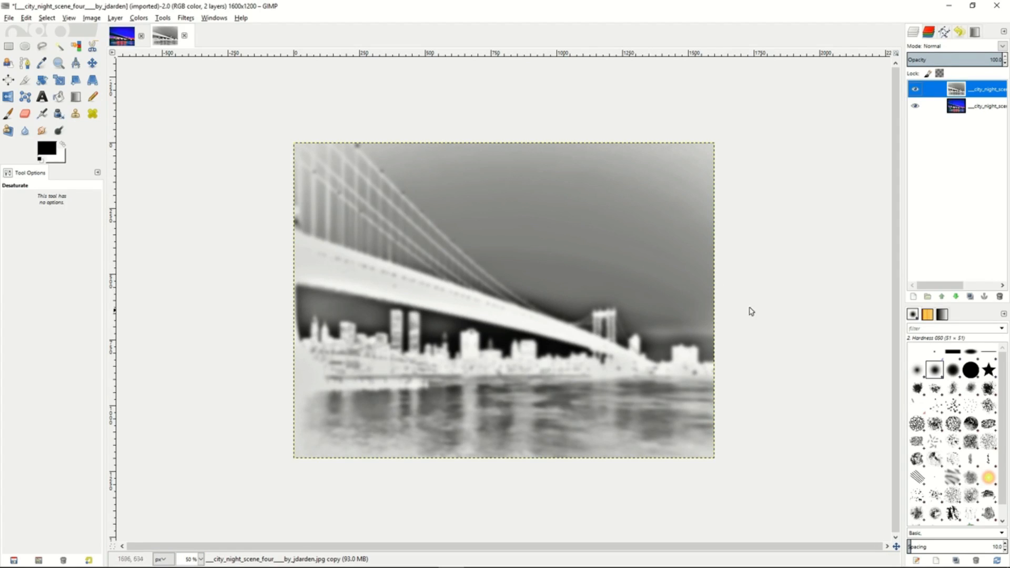
- Set the blurred layer's blend mode to Overlay, reduce its opacity to 48 and merge it down
click(1003, 46)
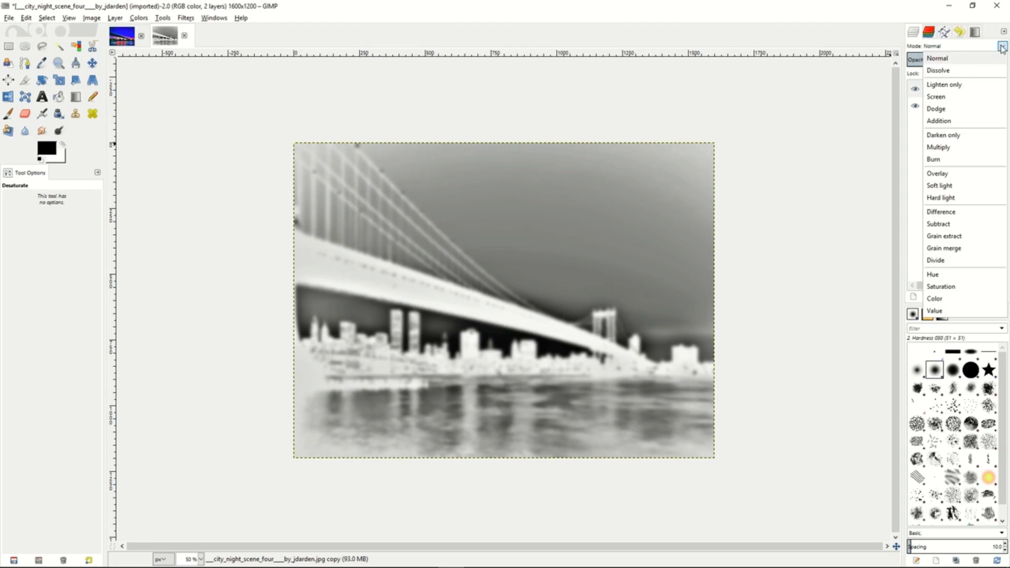
click(940, 175)
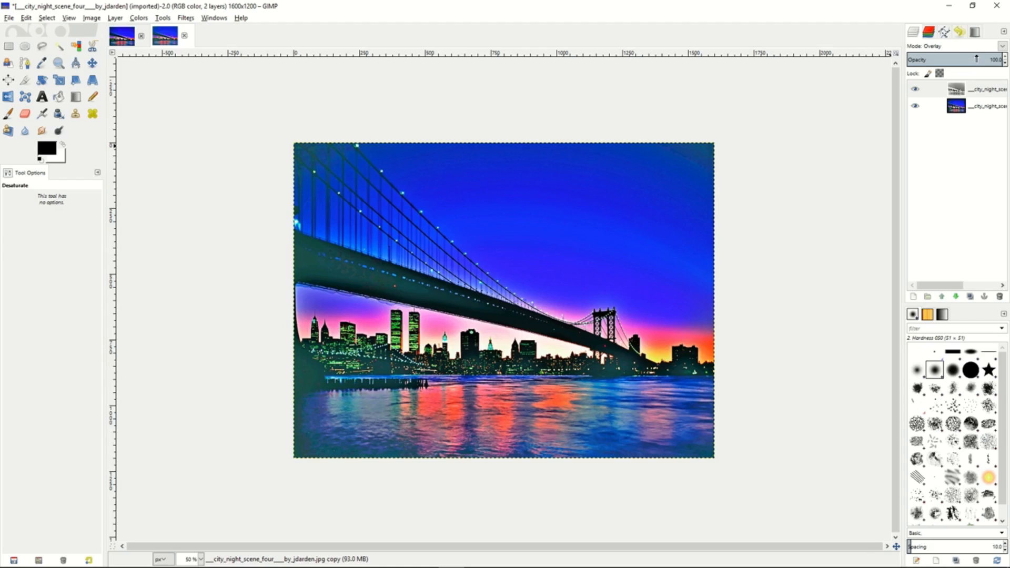
drag(977, 59, 954, 58)
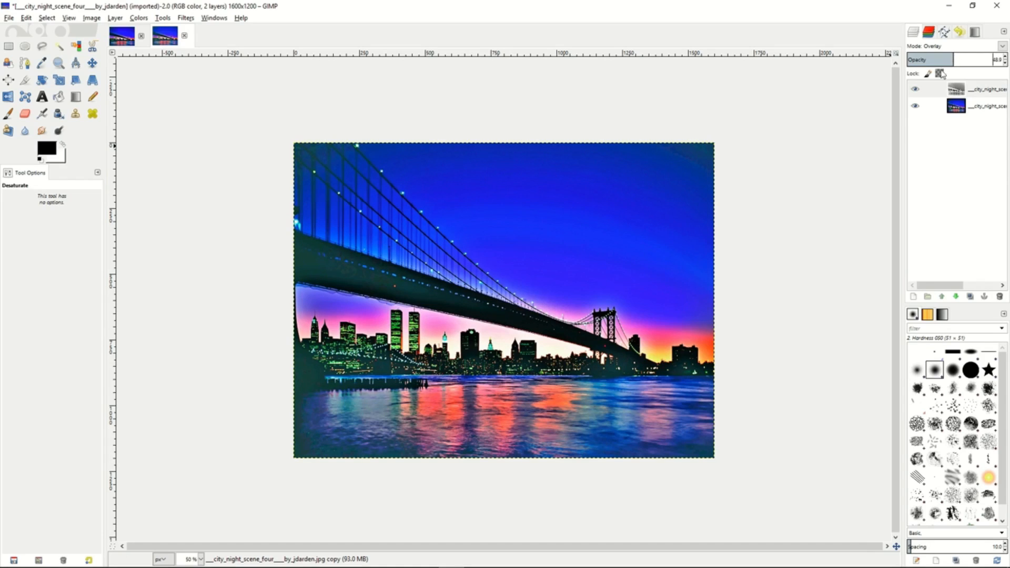
right_click(942, 94)
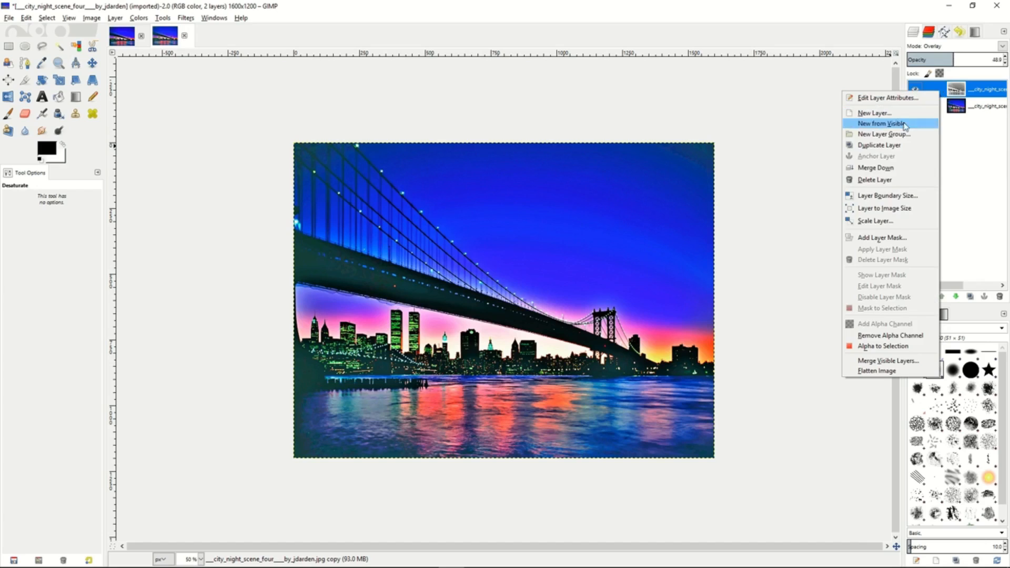
click(876, 167)
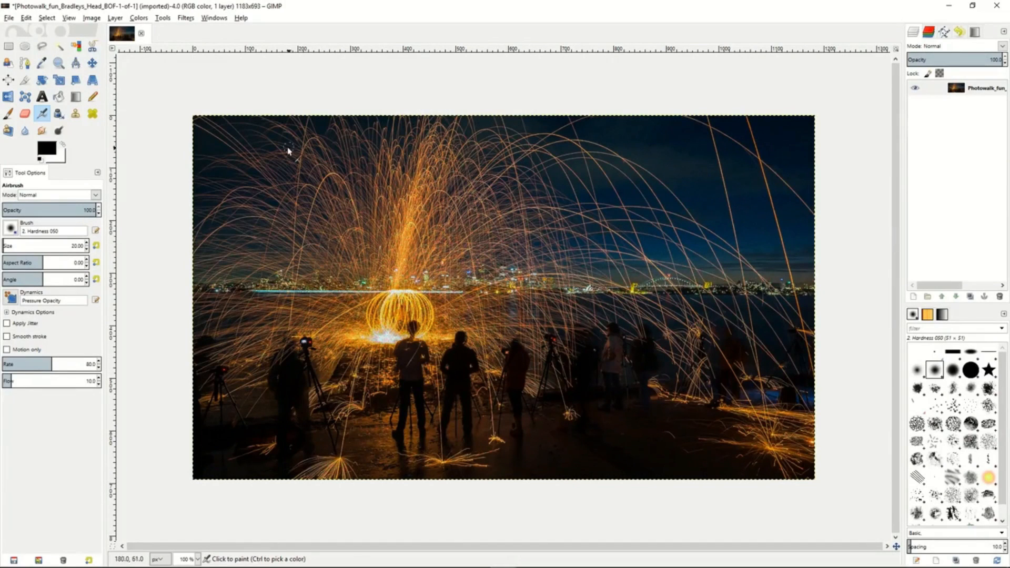
- Try a Gaussian Blur with a 4 px horizontal and vertical radius on the sparks photo, and undo it
click(186, 19)
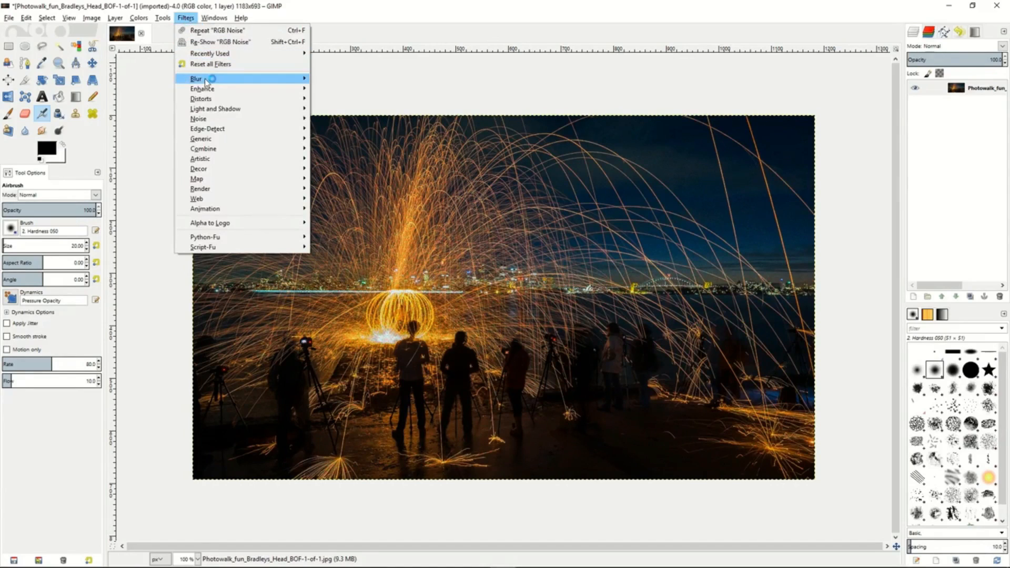
mouse_move(207, 81)
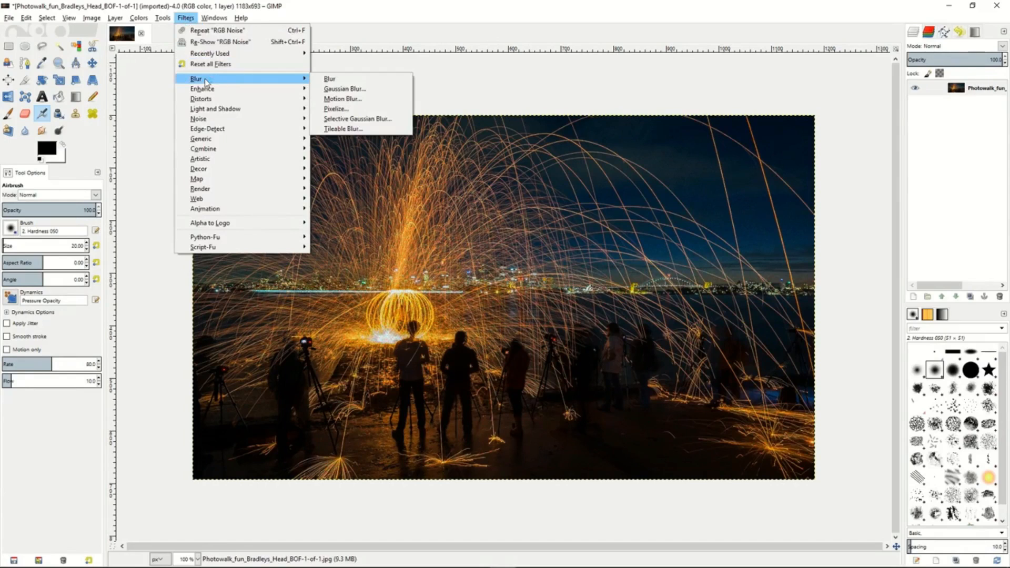
click(345, 89)
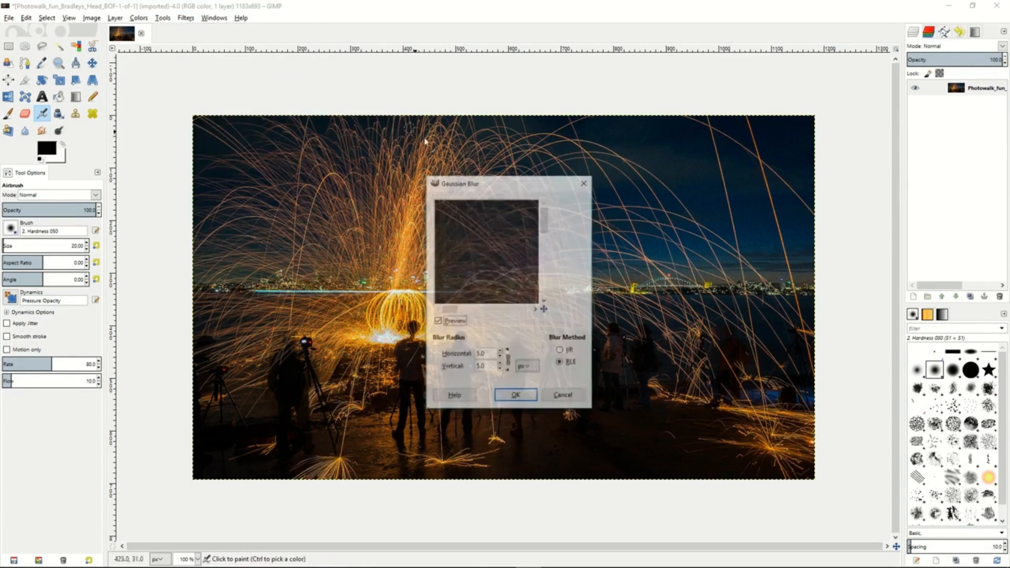
click(501, 359)
click(500, 359)
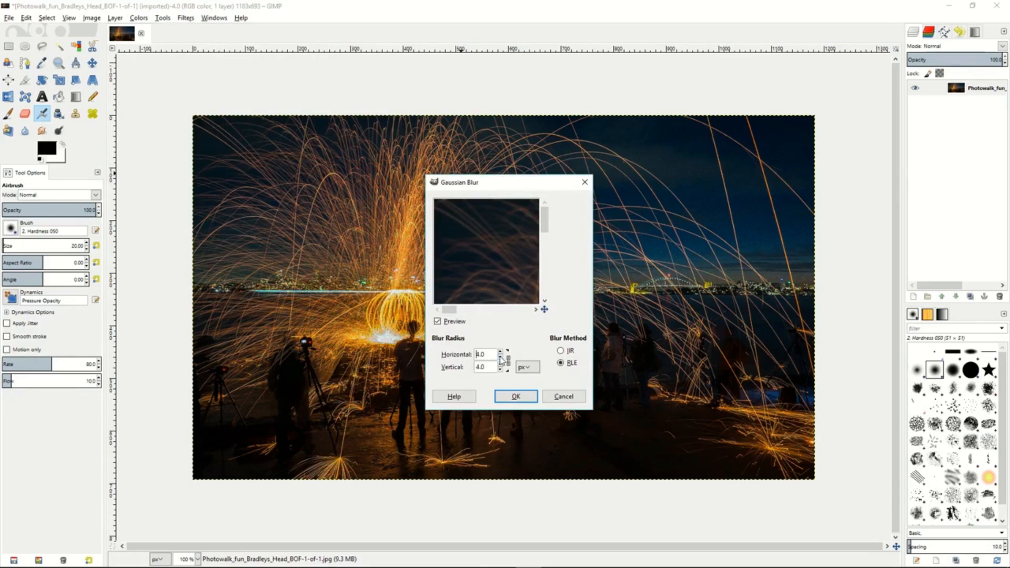
click(516, 396)
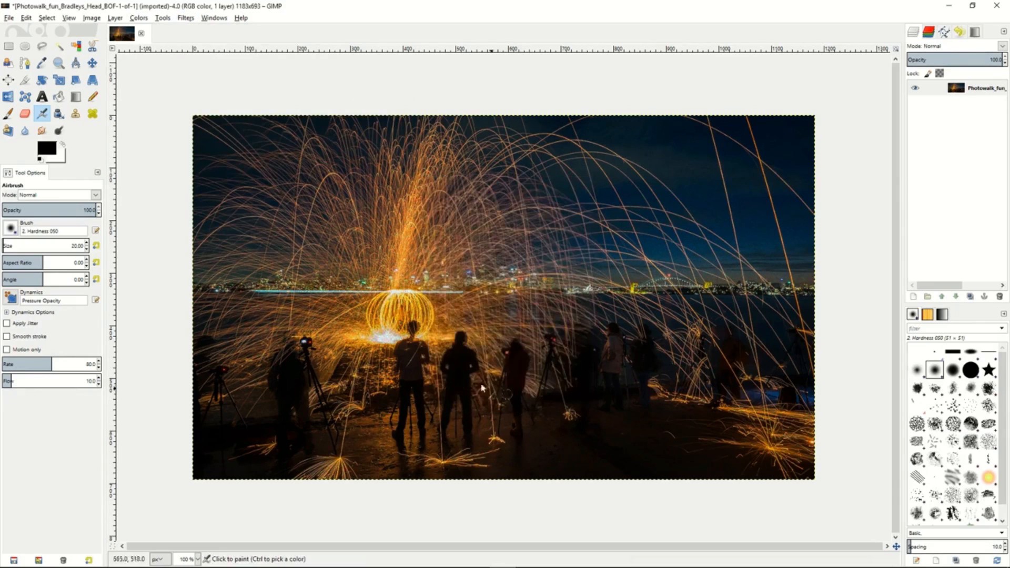
click(27, 19)
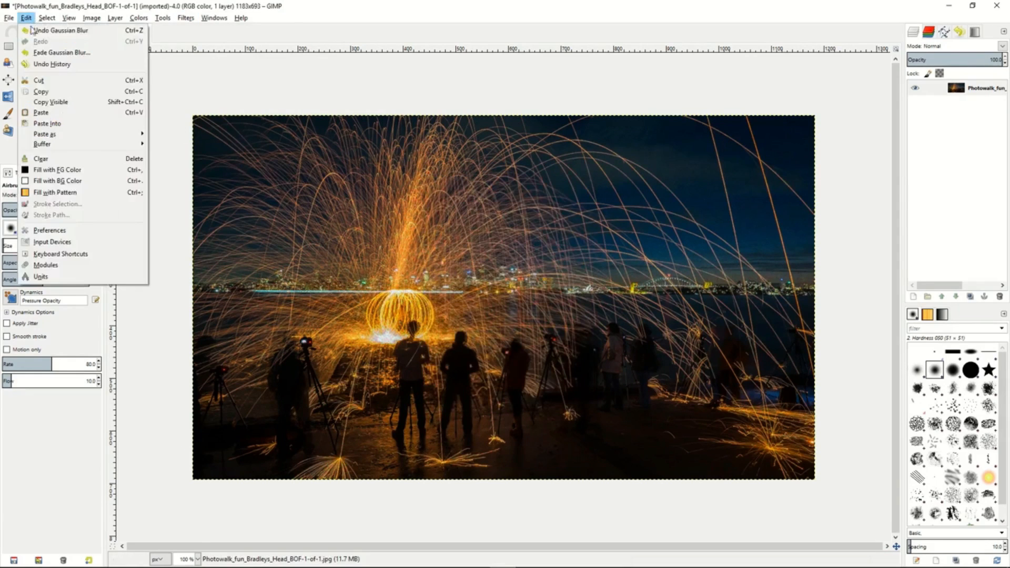
click(94, 30)
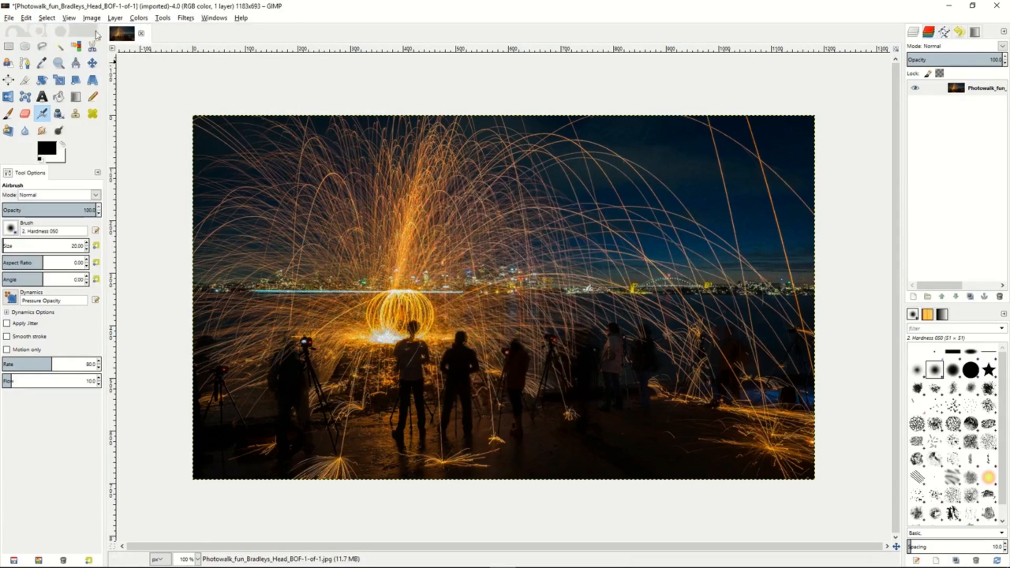
- Apply Wavelet denoise to the sparks photo with the Y channel's amount at 2019 and detail at 1.12
click(185, 20)
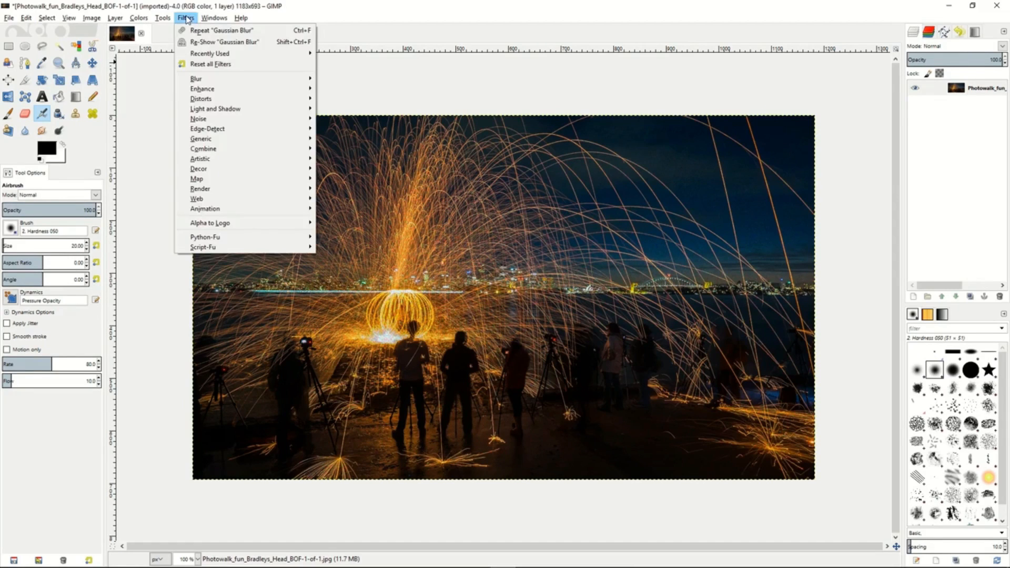
mouse_move(220, 92)
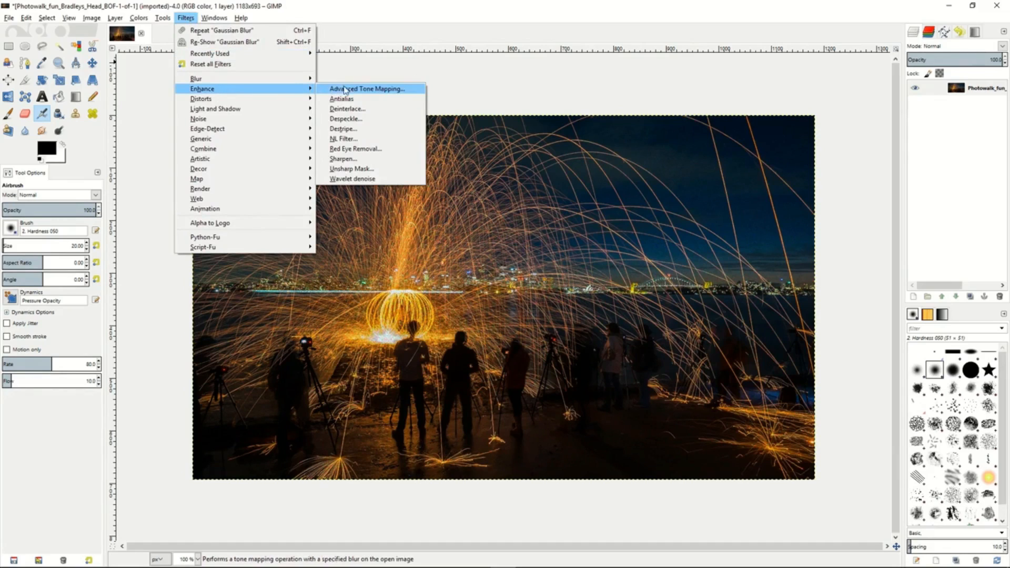
click(344, 180)
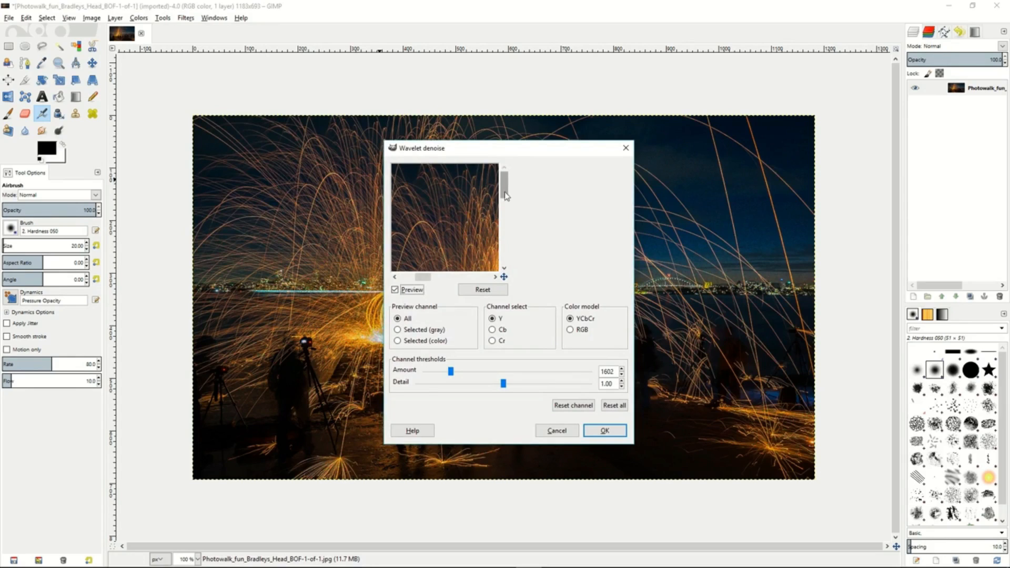
drag(467, 220, 452, 190)
drag(463, 238, 461, 204)
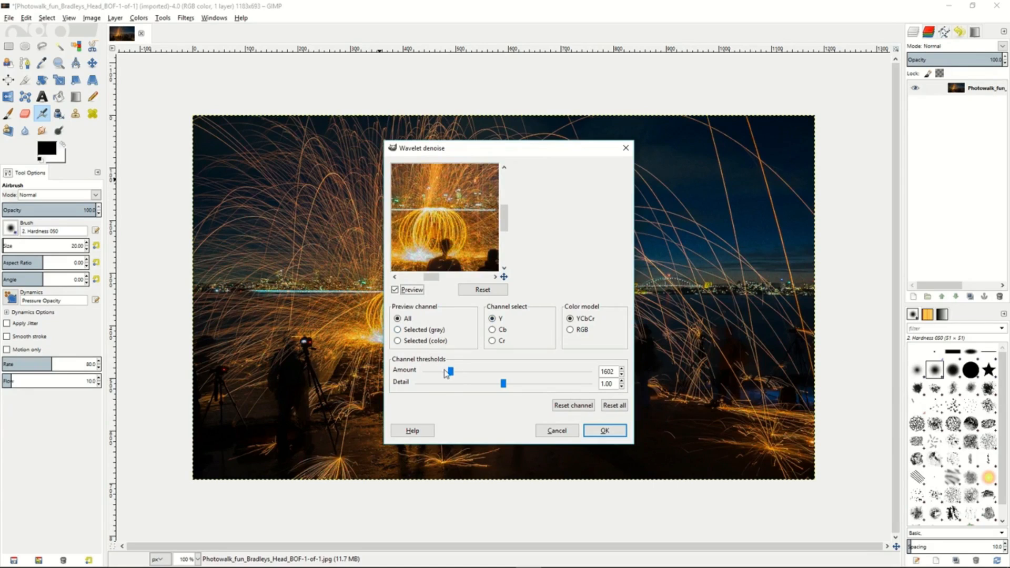
drag(451, 375, 513, 385)
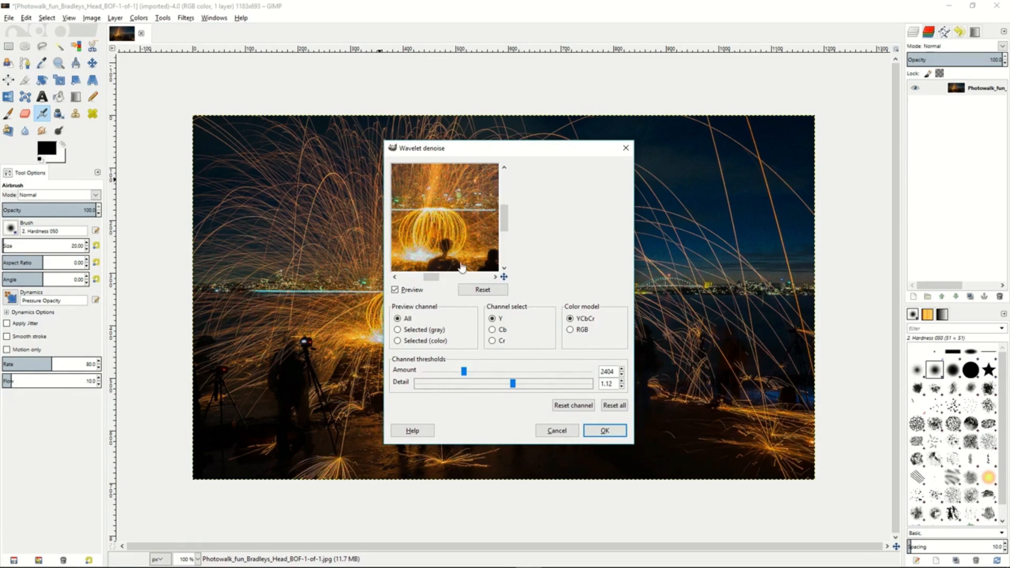
drag(464, 371, 457, 371)
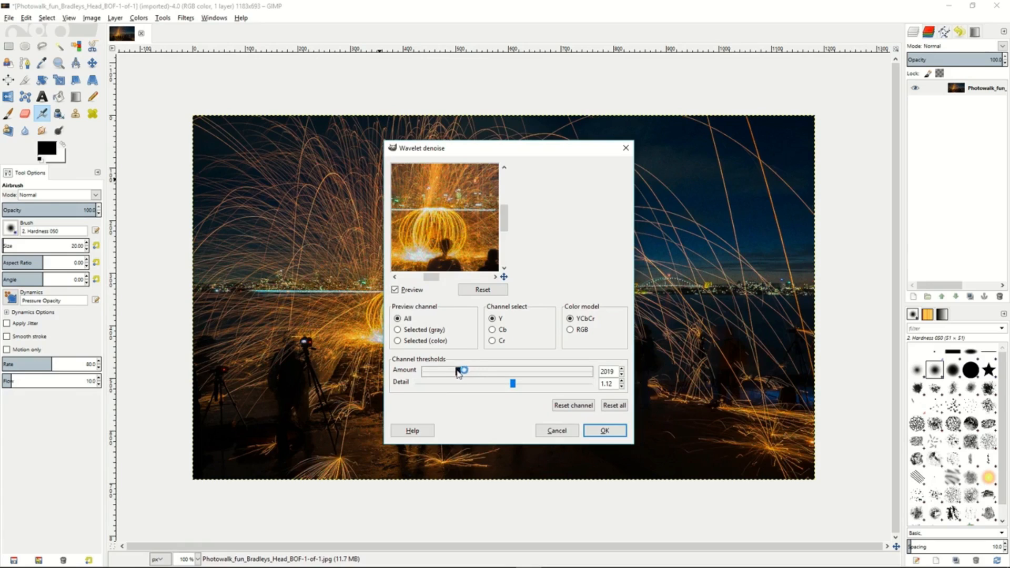
click(592, 438)
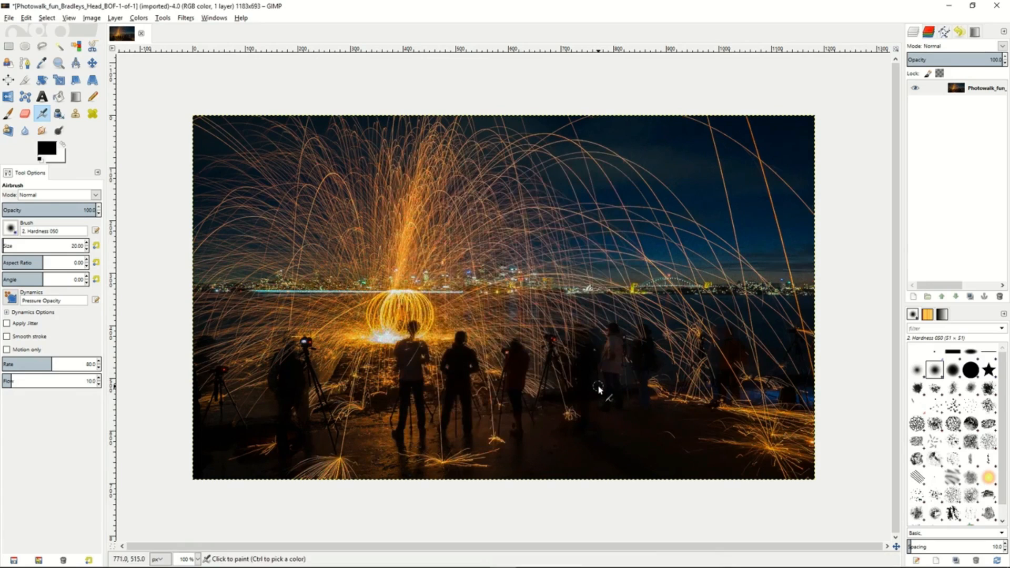
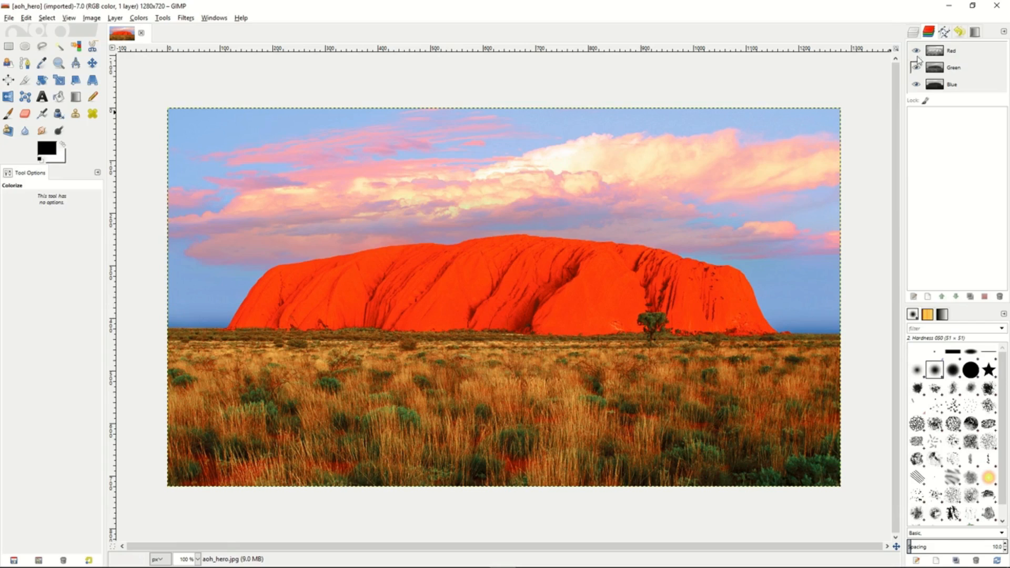
- Duplicate the aoh_hero.jpg layer
click(914, 34)
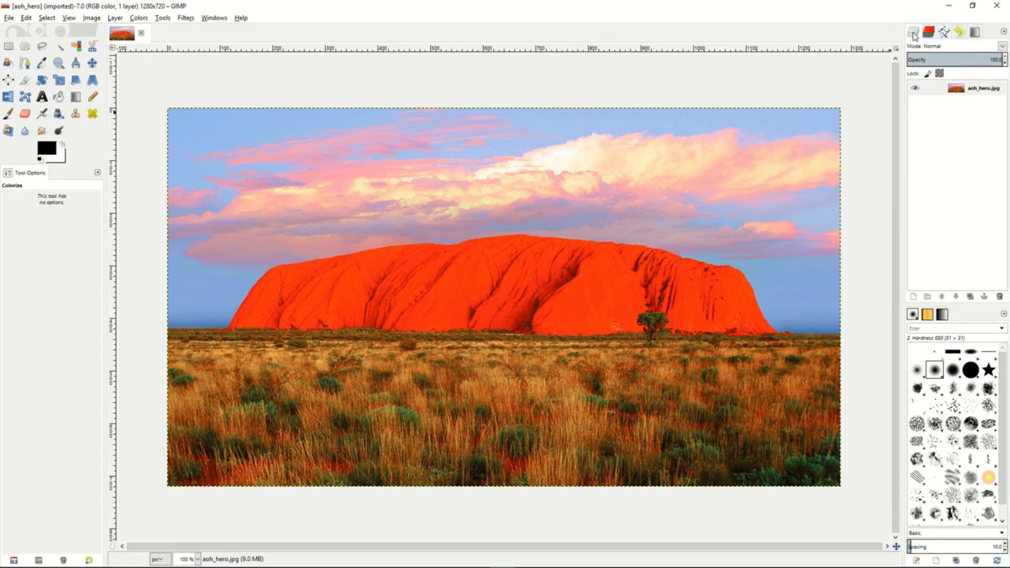
click(938, 92)
click(935, 92)
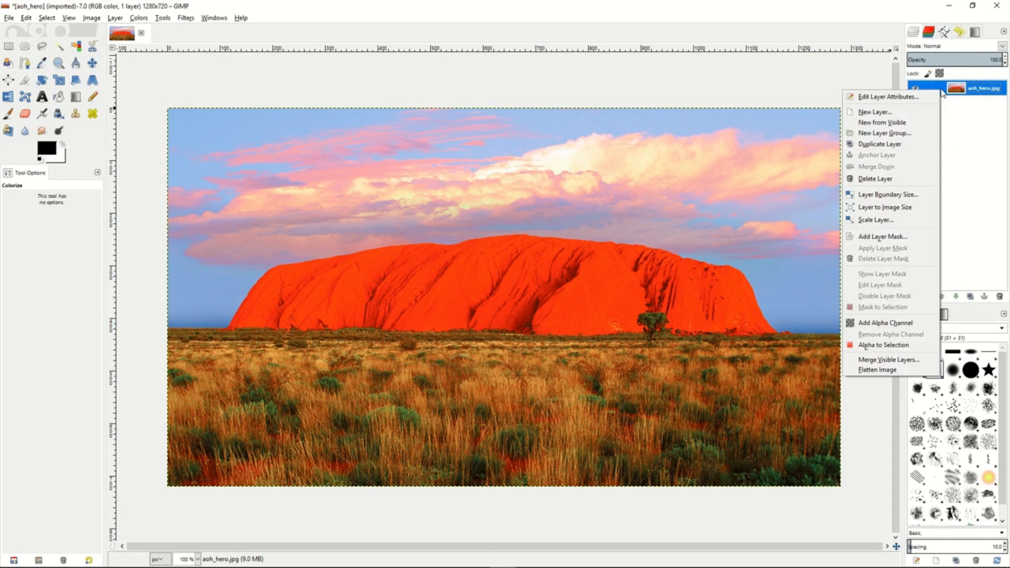
click(889, 144)
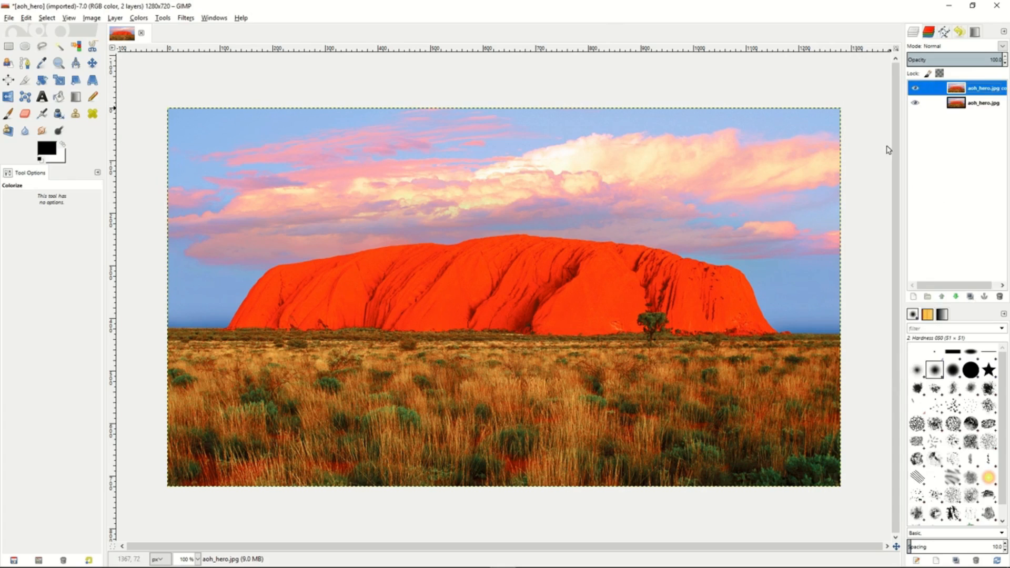
- Deactivate the Green, Blue and Alpha channels so only Red is active, and select the entire image
click(930, 33)
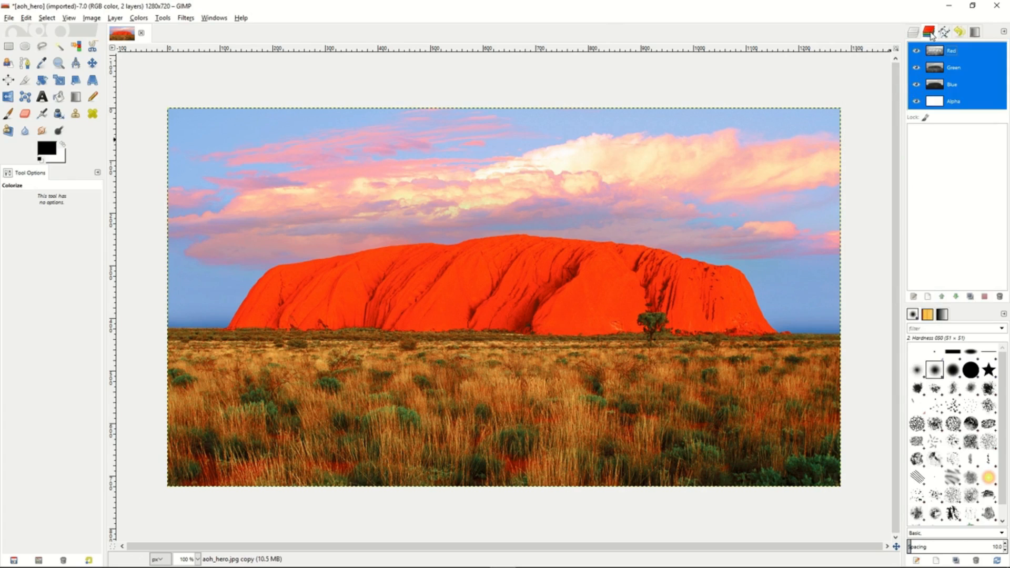
double_click(950, 51)
click(967, 53)
click(964, 70)
click(963, 87)
click(963, 100)
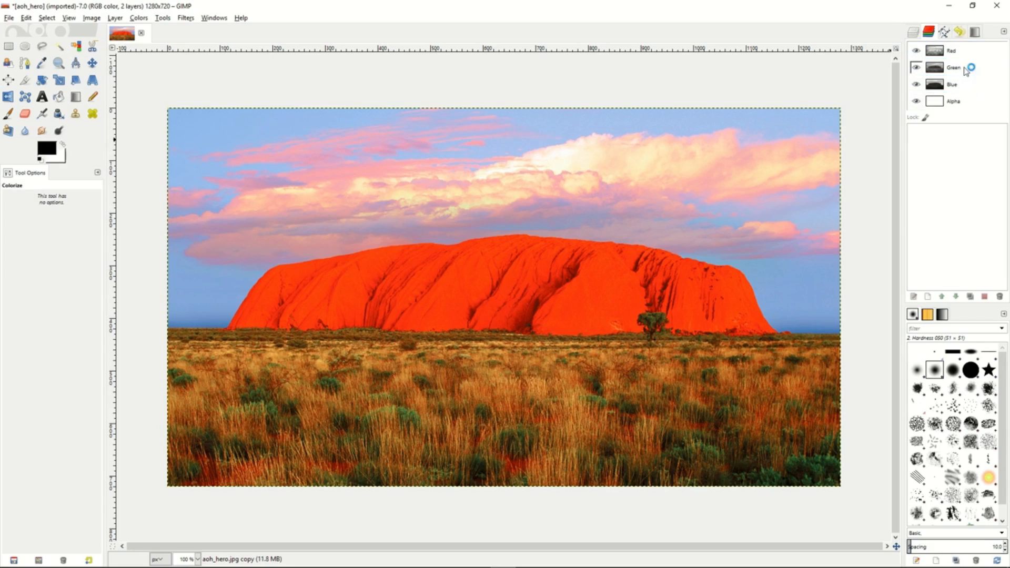
click(966, 54)
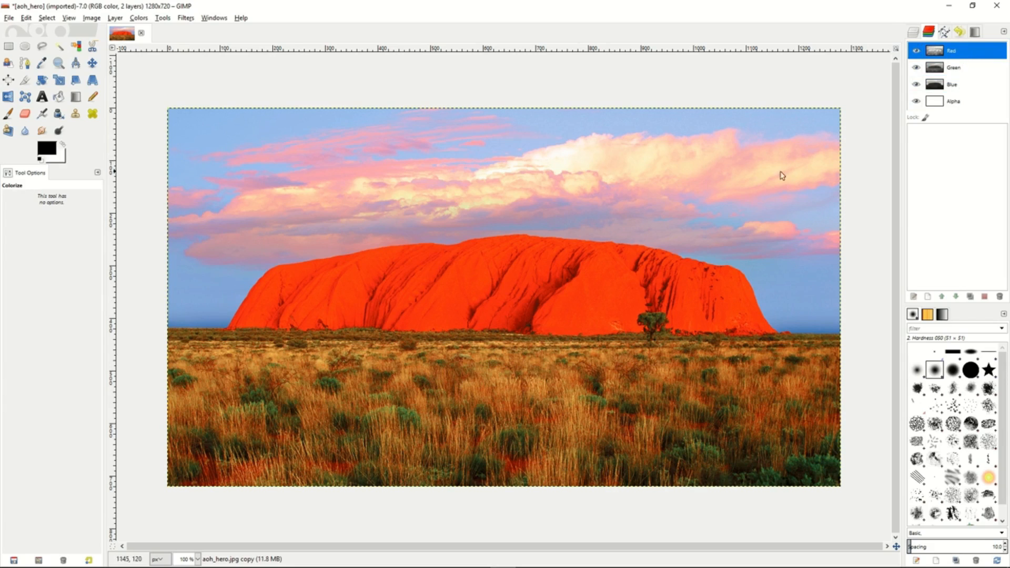
click(51, 19)
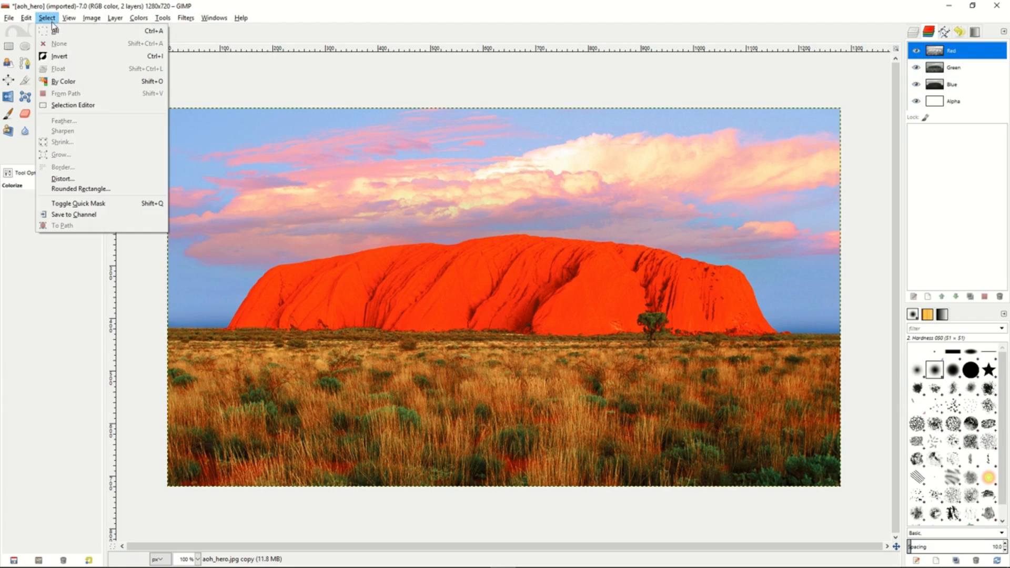
click(56, 30)
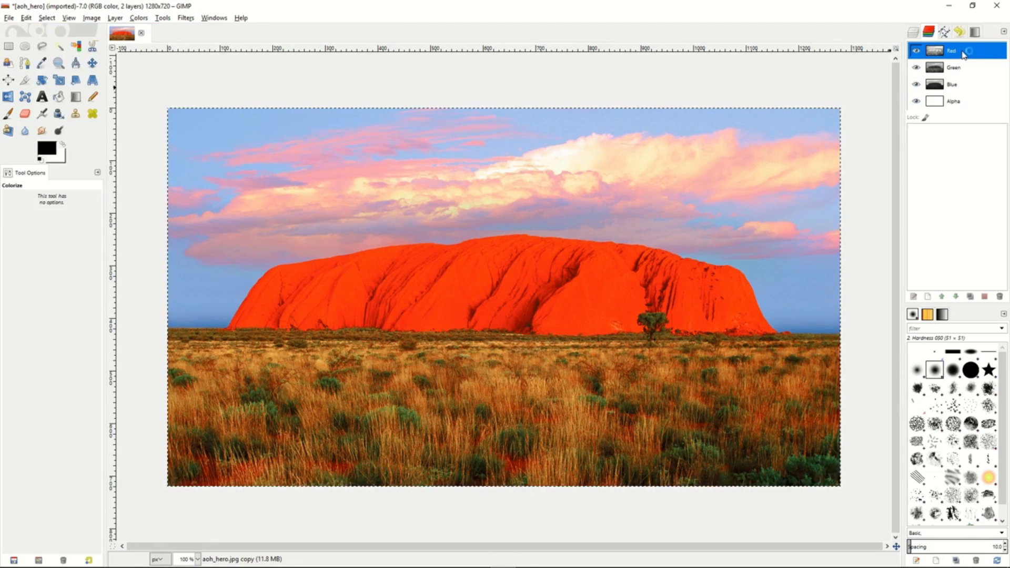
- Copy the Red channel as a separate channel and rename the copy L
drag(962, 53, 944, 143)
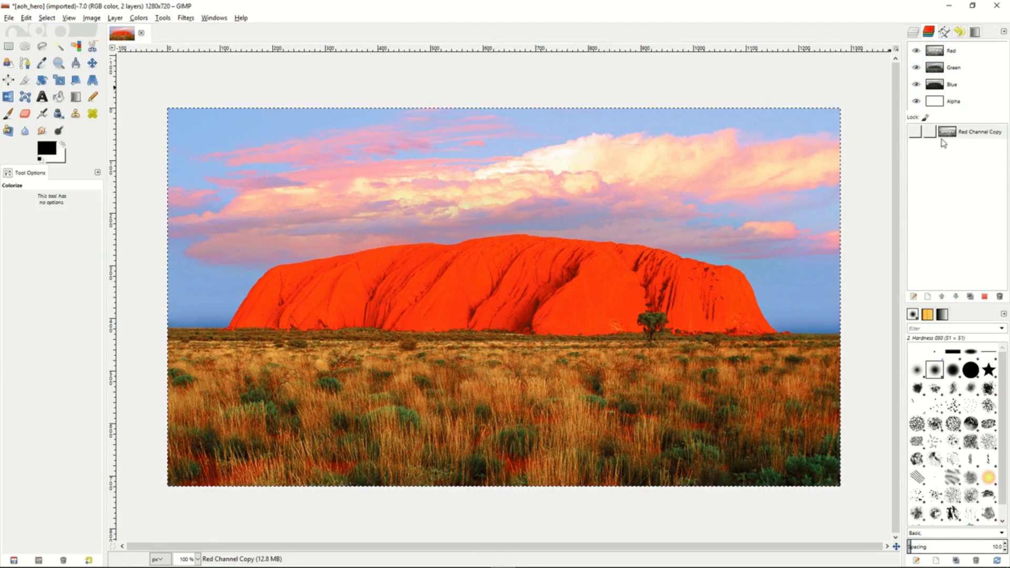
click(970, 134)
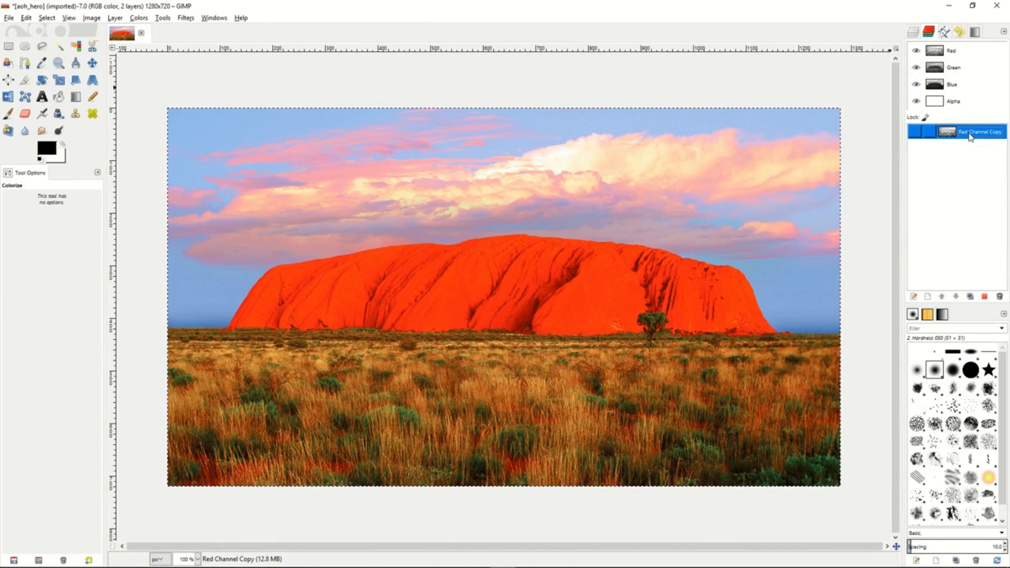
double_click(969, 133)
text(L)
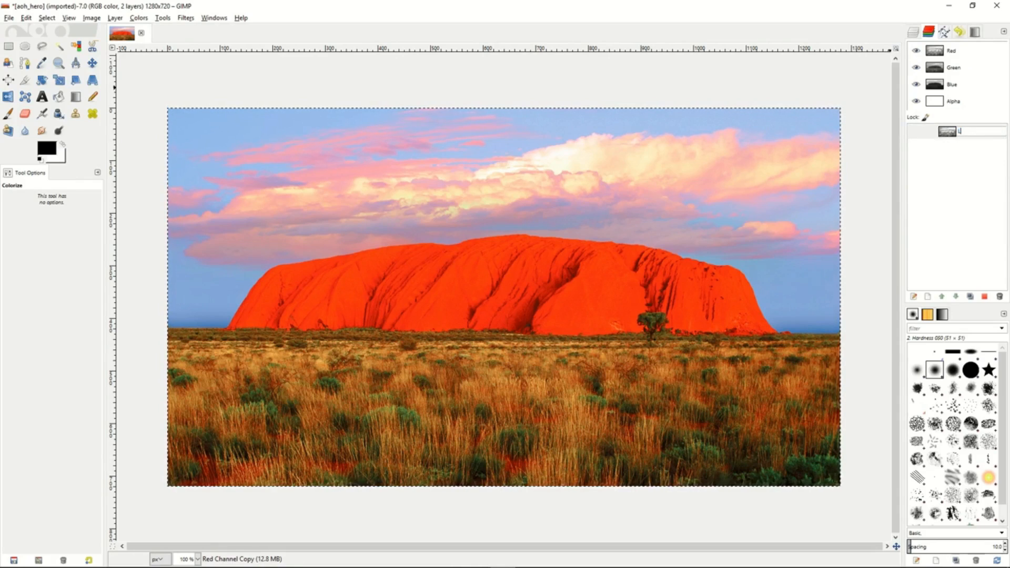
key(Return)
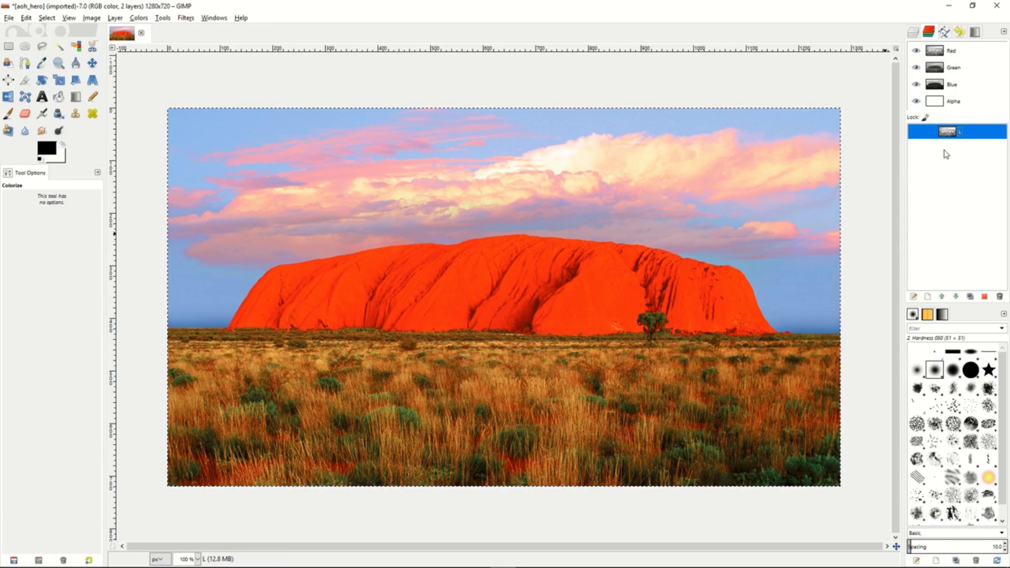
- Subtract channel L from the full-image selection and save the result as a channel named D
right_click(971, 135)
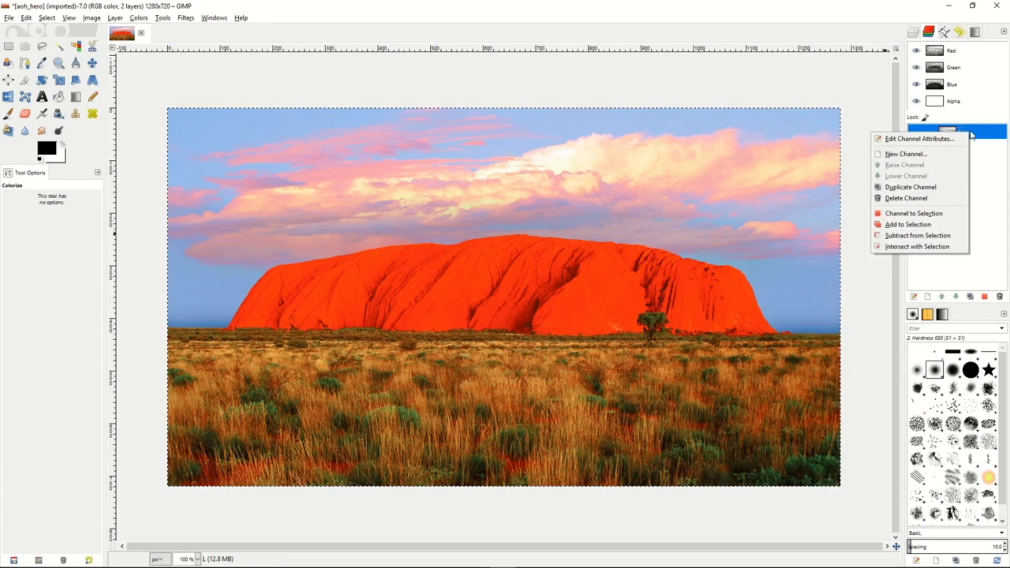
click(918, 236)
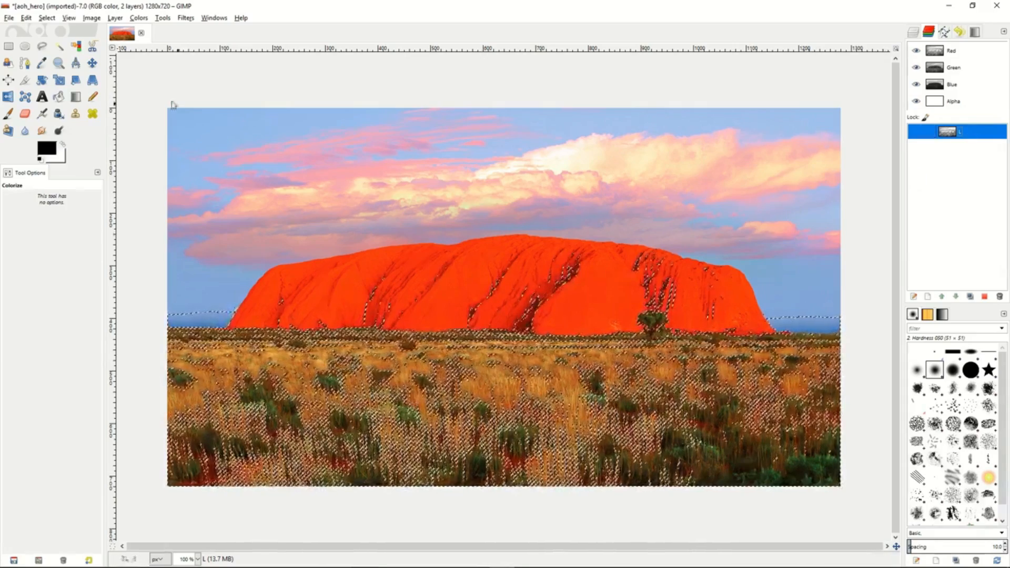
click(47, 18)
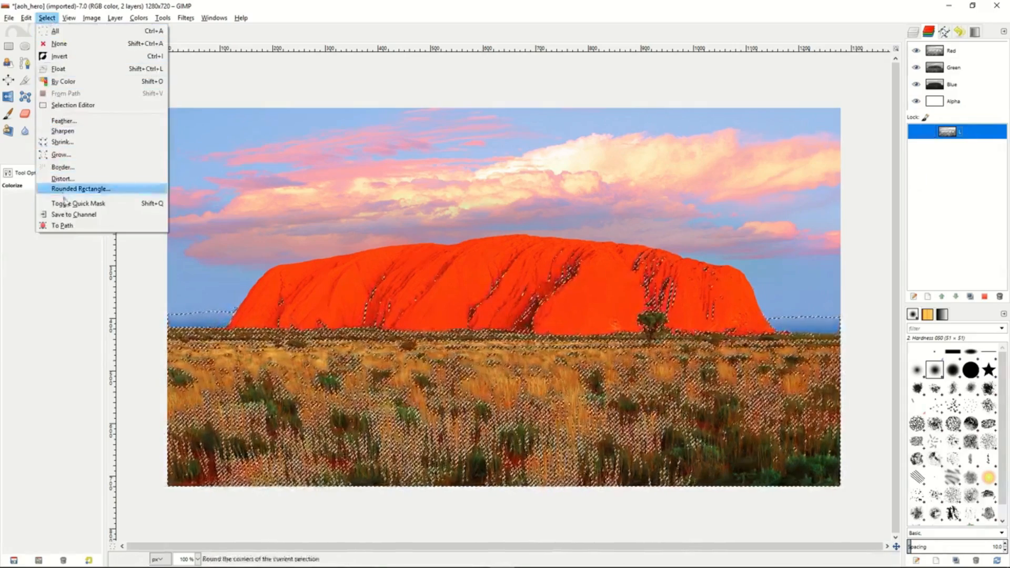
click(71, 215)
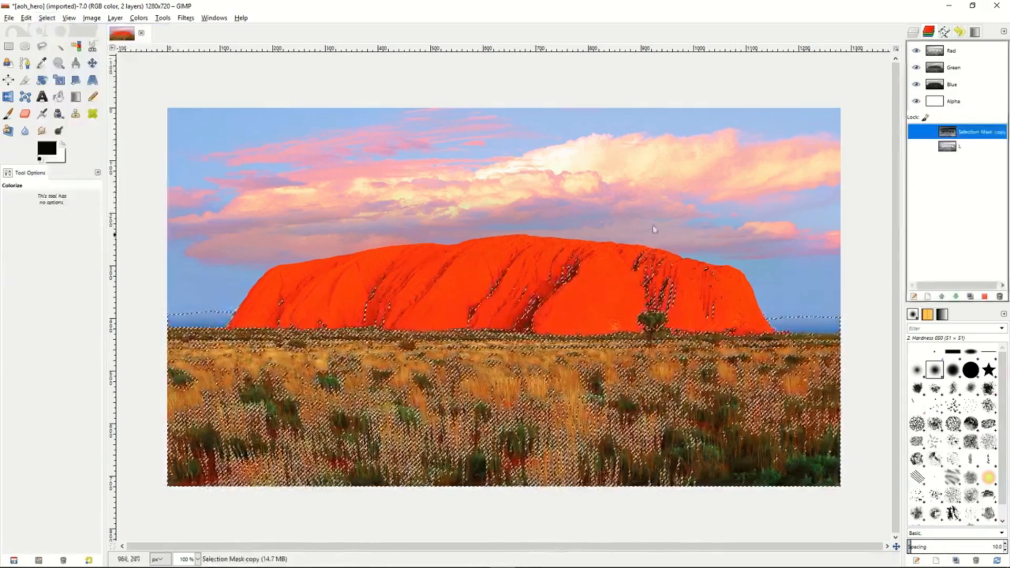
double_click(968, 132)
text(D)
key(Return)
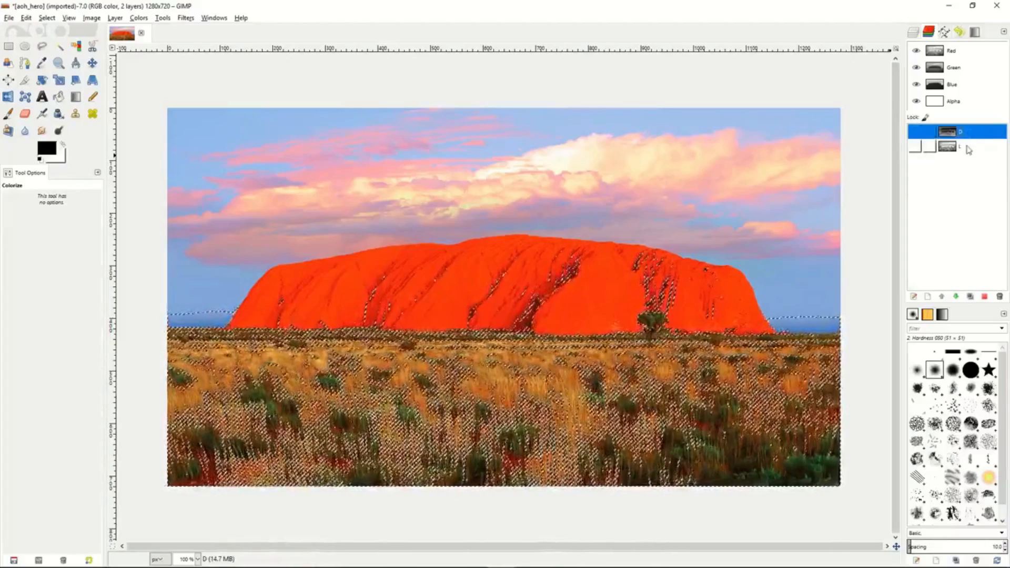
- Subtract channel L from the selection a second time and save the result as a channel named DD
click(968, 147)
right_click(972, 147)
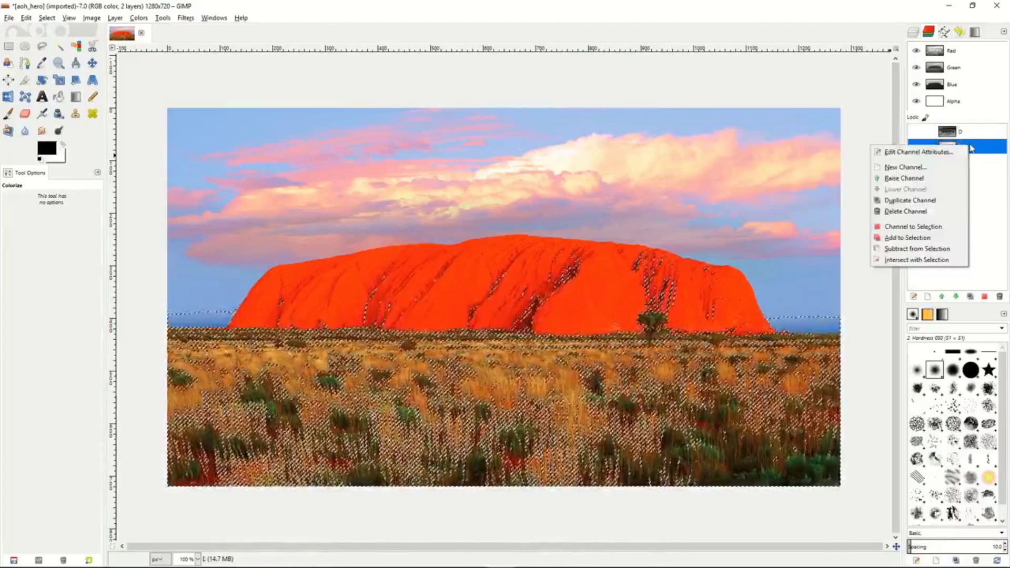
click(918, 249)
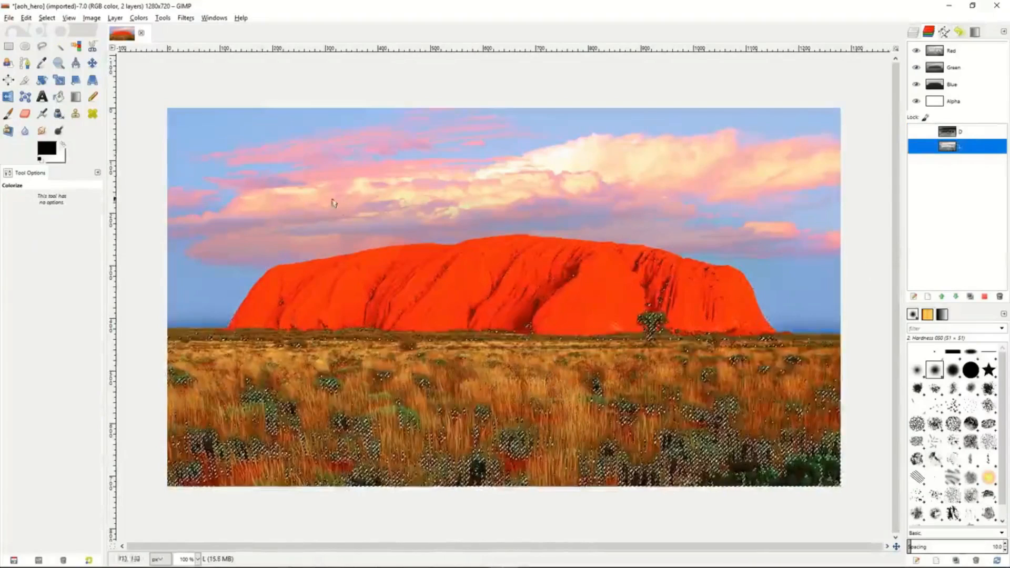
click(46, 18)
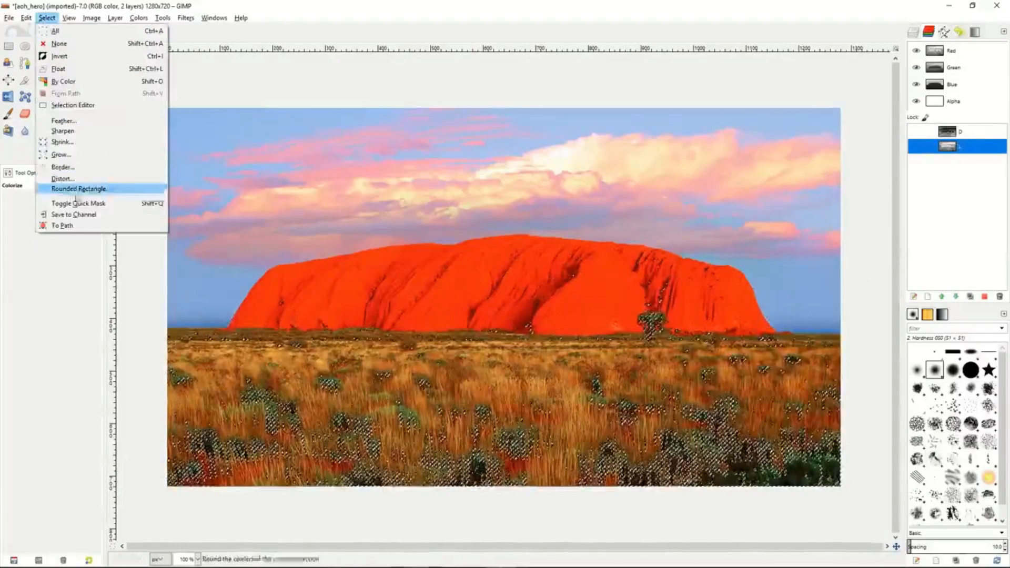
click(78, 214)
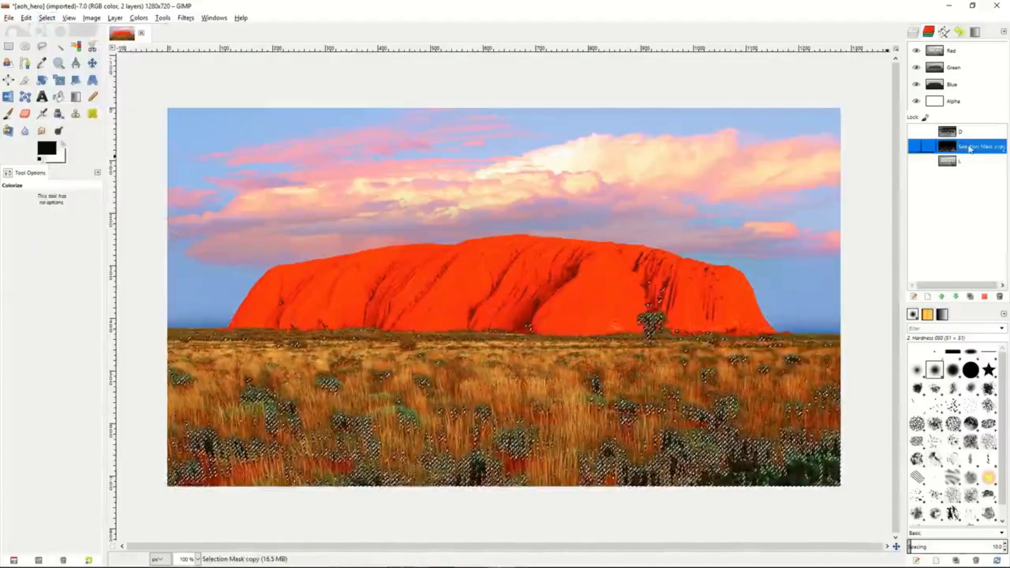
text(DD)
key(Return)
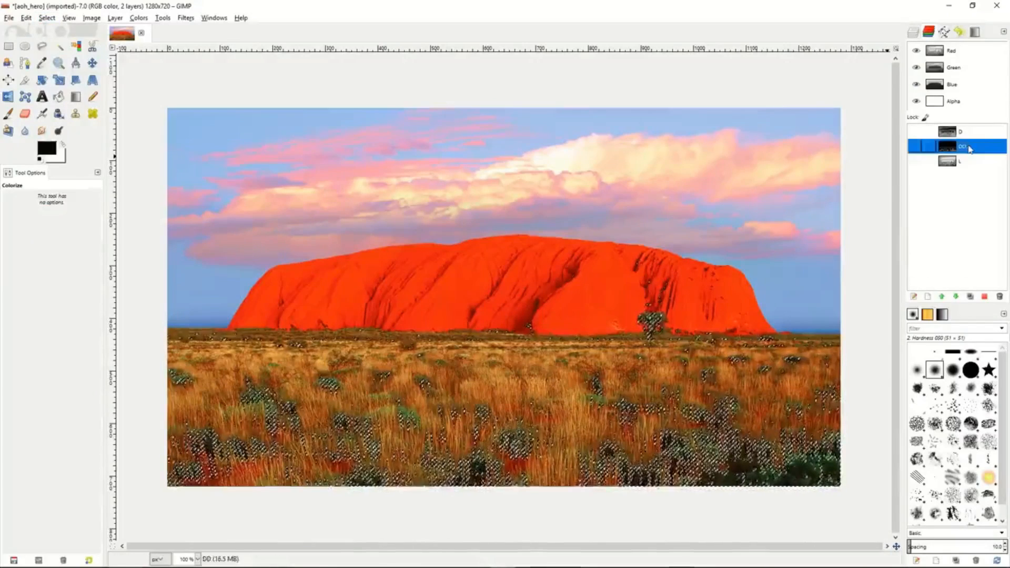
- Subtract channel L from the selection a third time and save the result as a channel named DDD
click(973, 164)
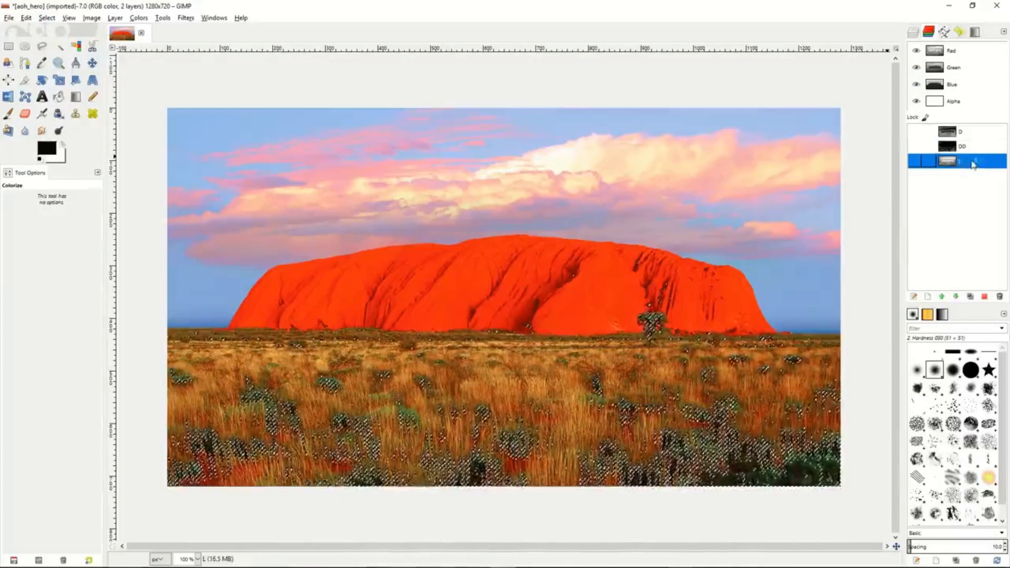
right_click(973, 164)
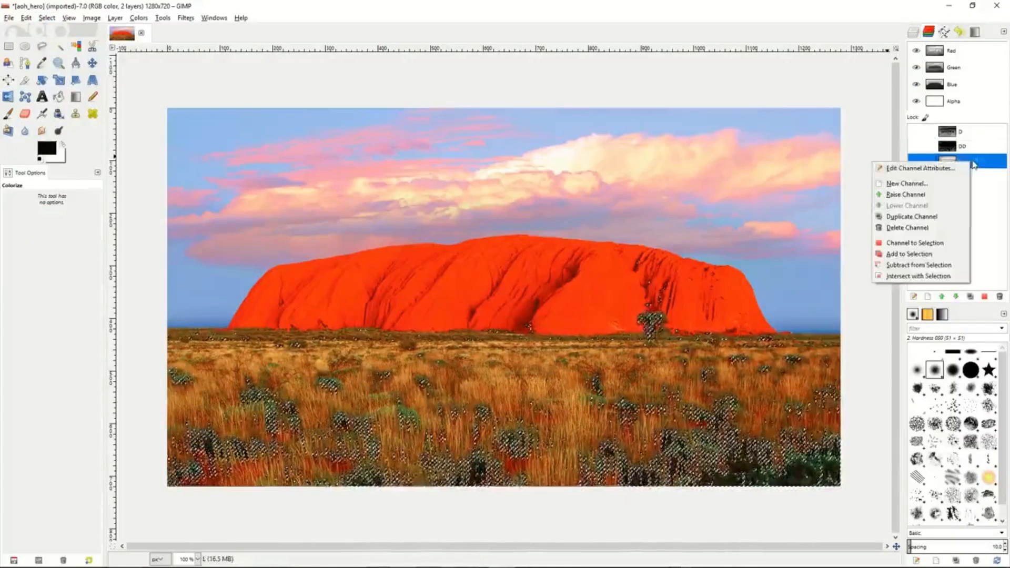
click(927, 264)
click(47, 18)
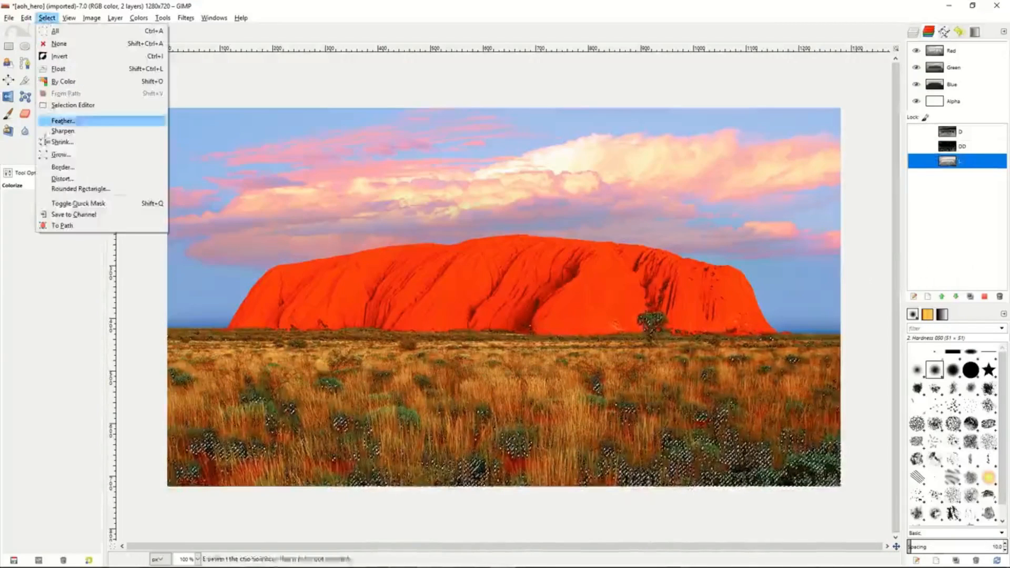
click(74, 215)
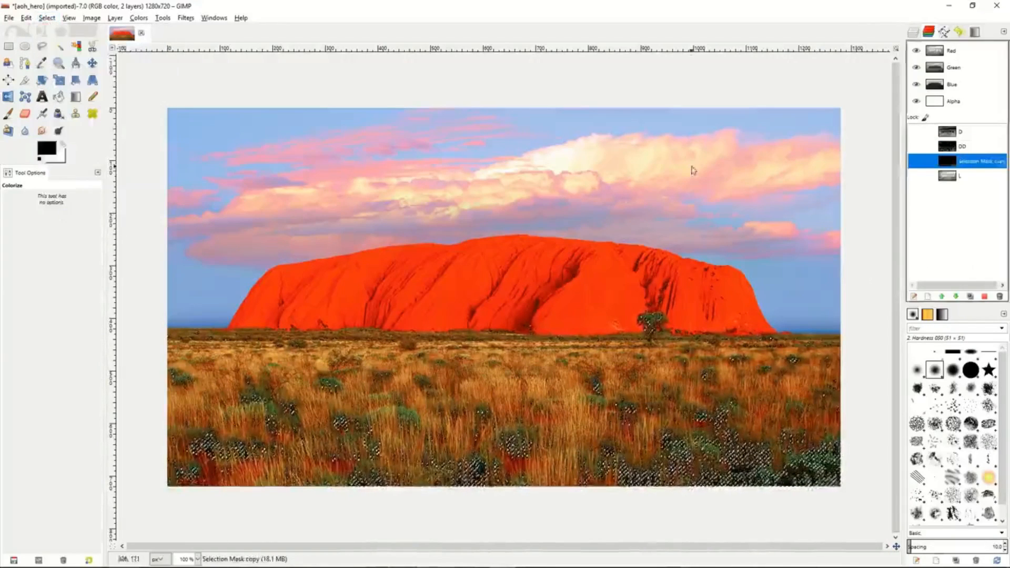
double_click(968, 162)
text(DD)
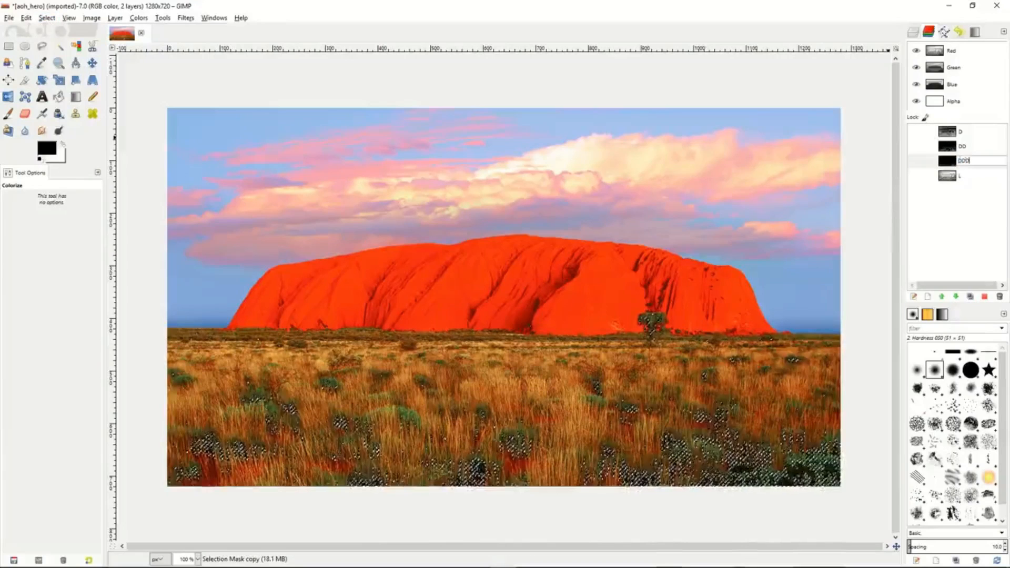
text(D)
key(Return)
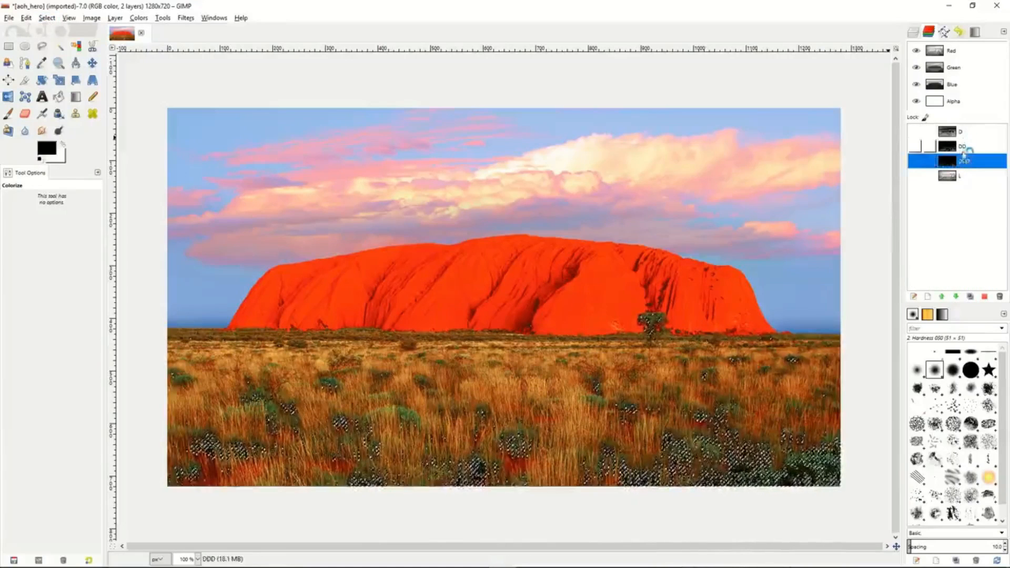
- Activate channel L and clear the current selection
mouse_move(967, 162)
mouse_down()
mouse_move(970, 129)
mouse_move(969, 165)
mouse_up()
click(972, 178)
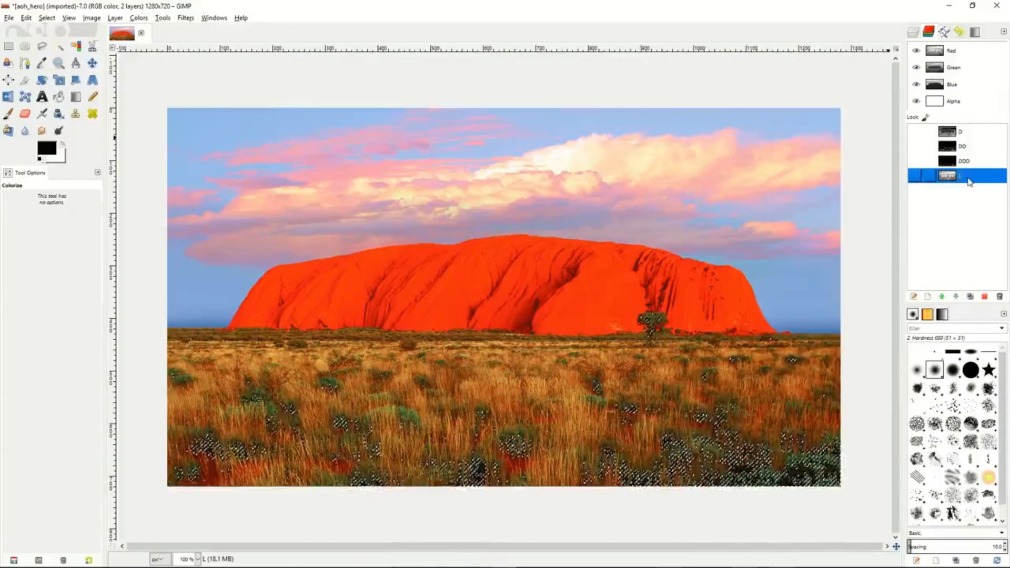
right_click(725, 189)
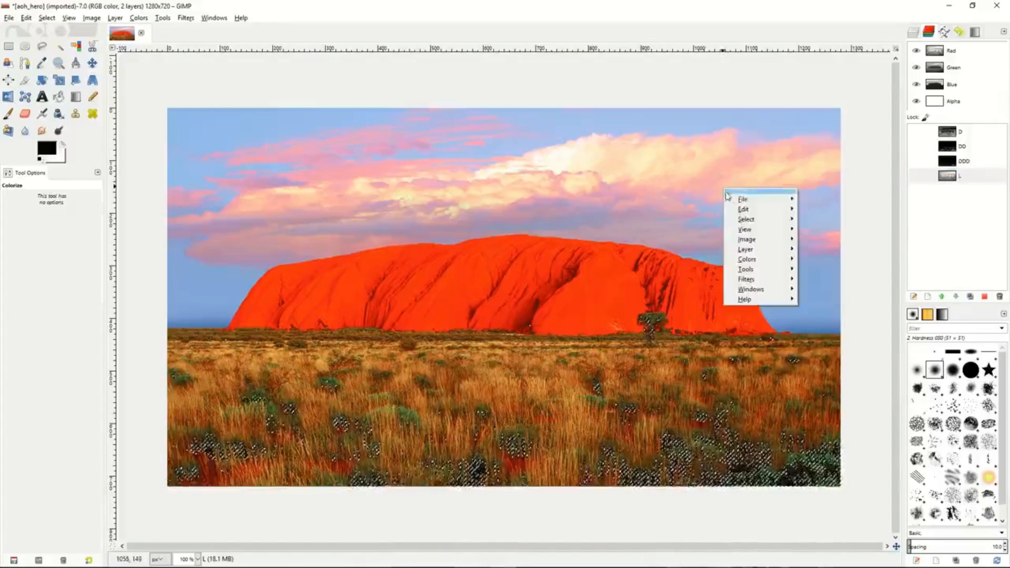
mouse_move(747, 219)
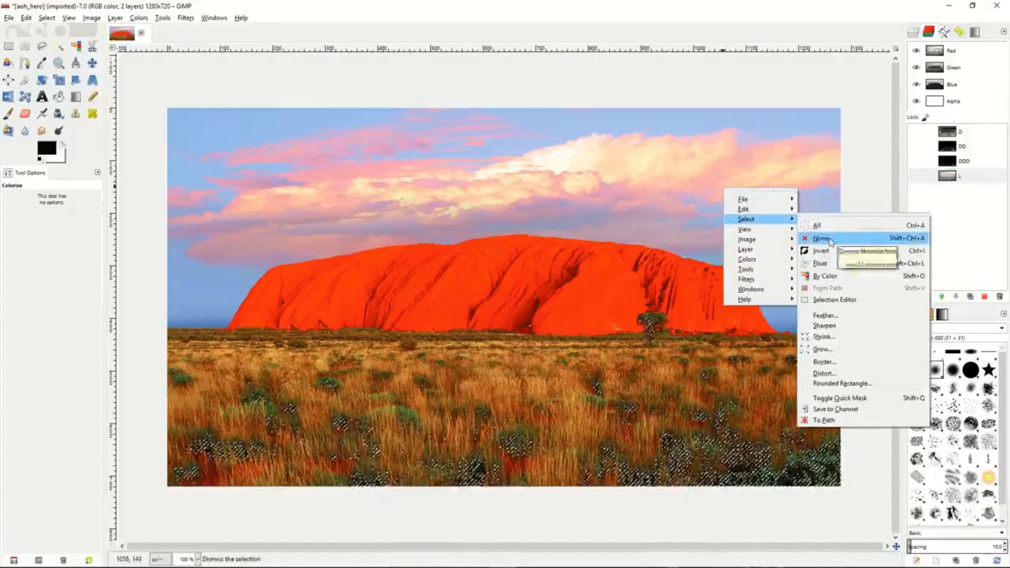
click(829, 227)
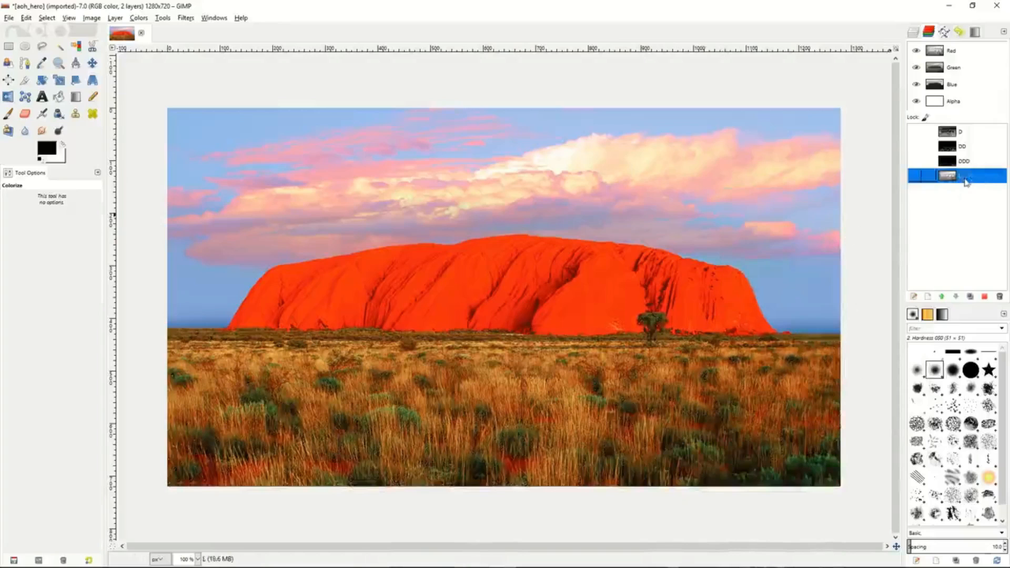
- Select the entire image and subtract channel D from the selection
click(972, 135)
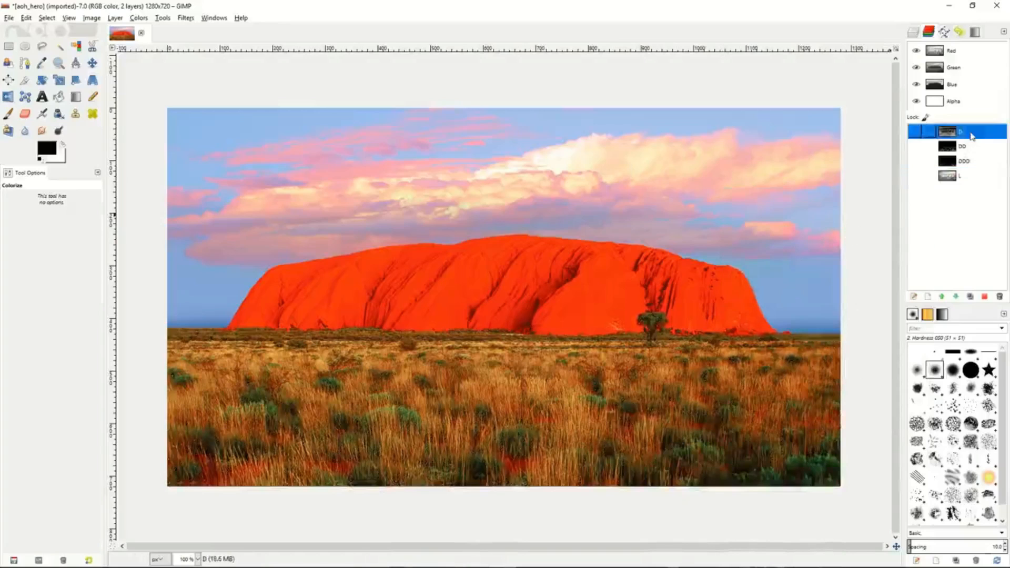
right_click(706, 232)
mouse_move(732, 263)
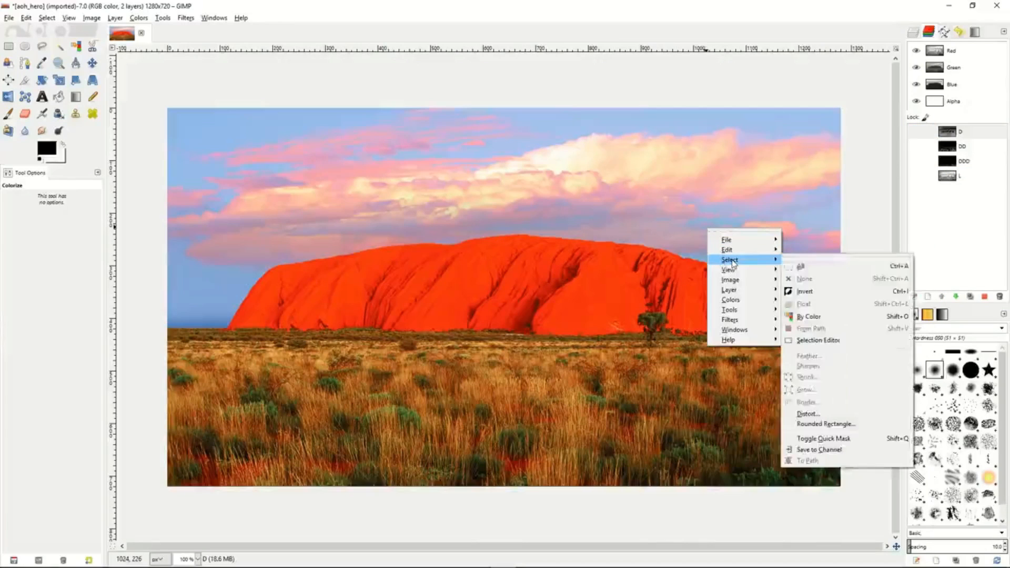
click(801, 266)
right_click(970, 135)
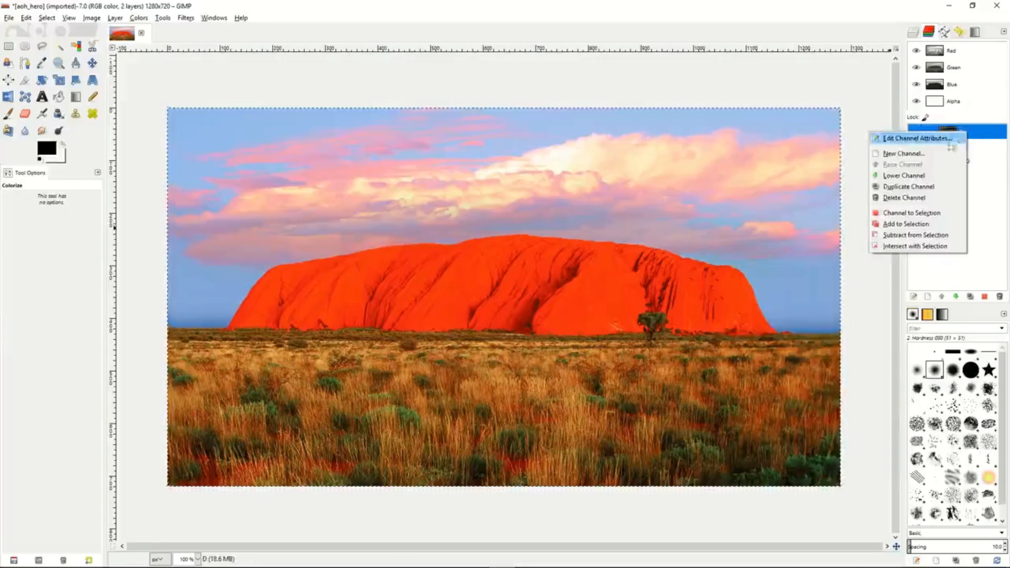
click(914, 245)
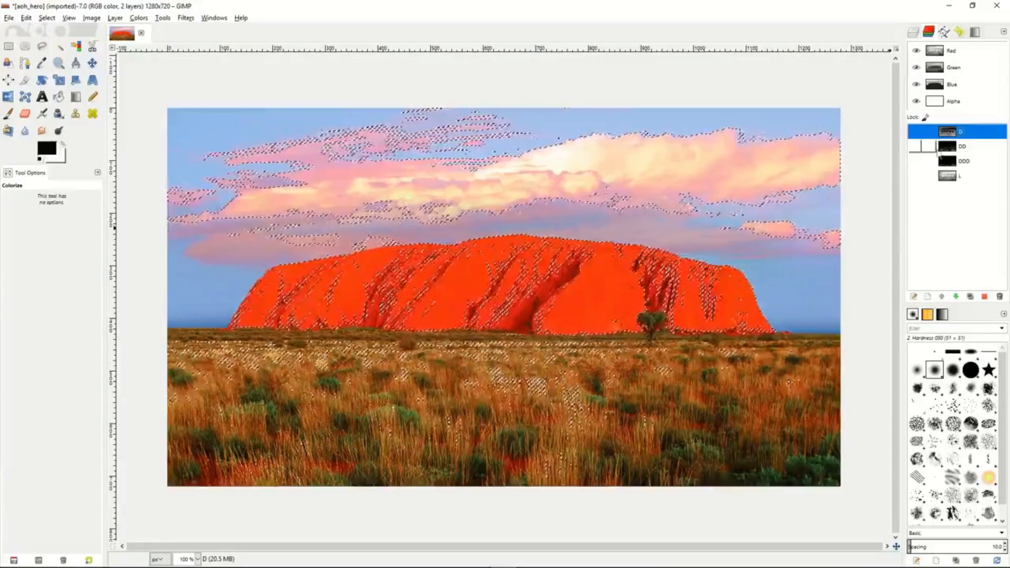
- Save the current selection as a channel named LL
click(52, 20)
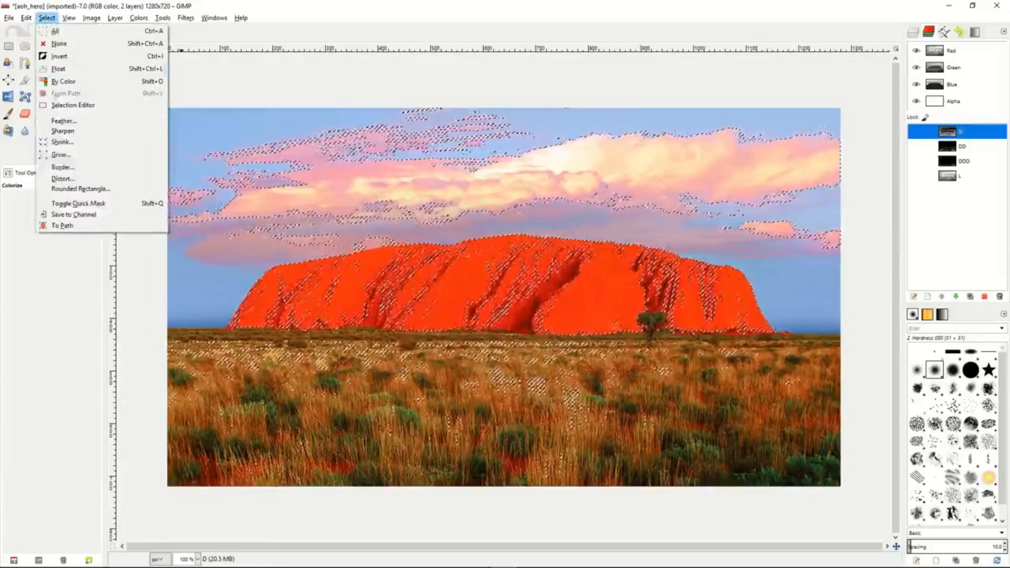
click(72, 215)
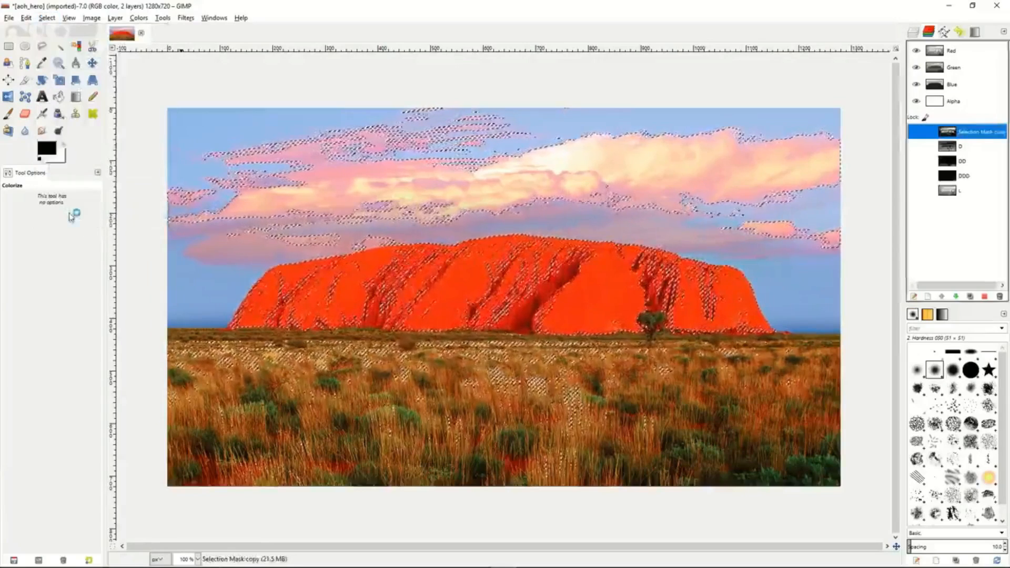
double_click(974, 133)
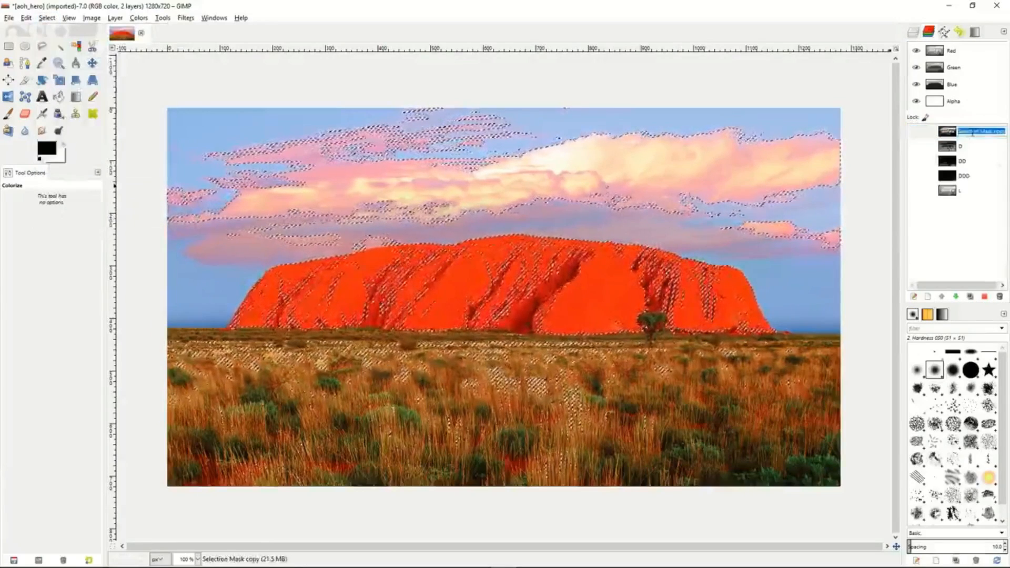
text(LL)
key(Return)
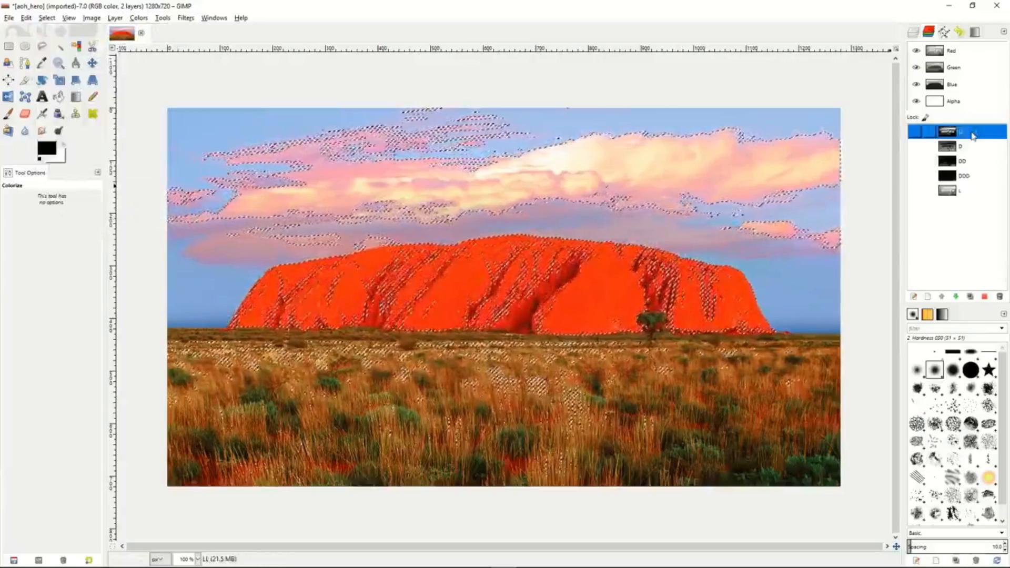
- Subtract channel D from the selection again and save the result as a channel named LLL
click(969, 146)
right_click(969, 148)
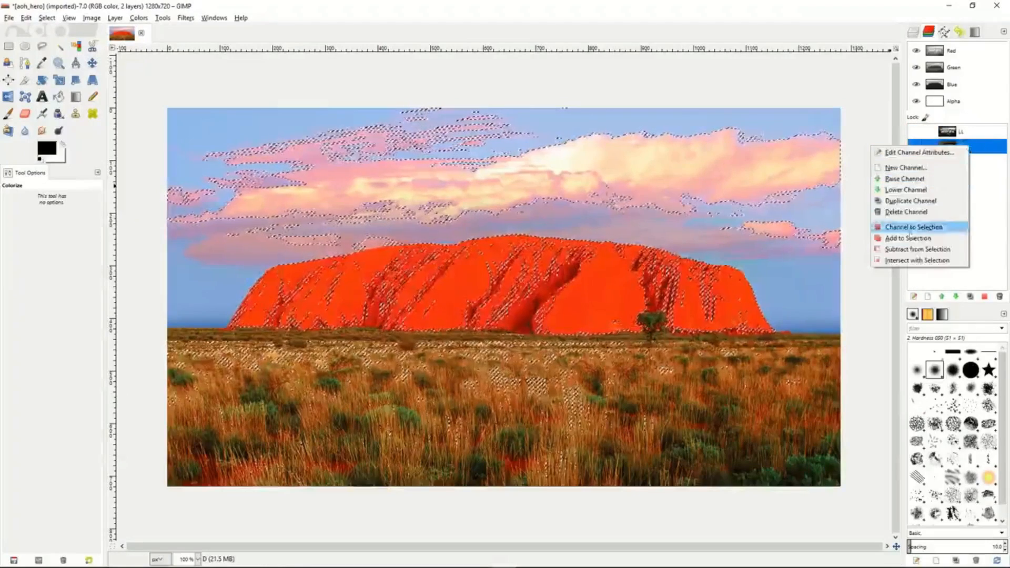
click(914, 250)
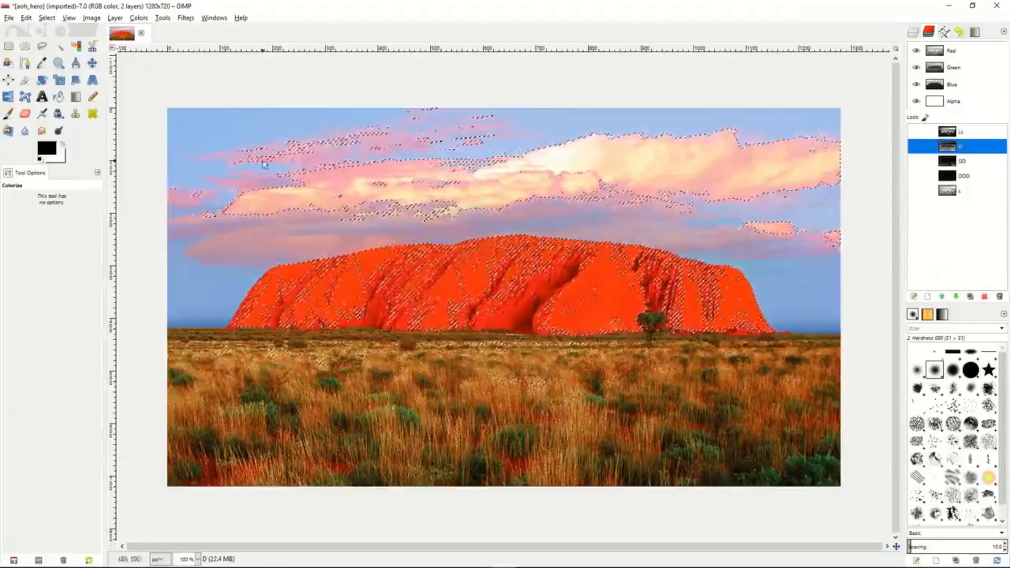
click(47, 17)
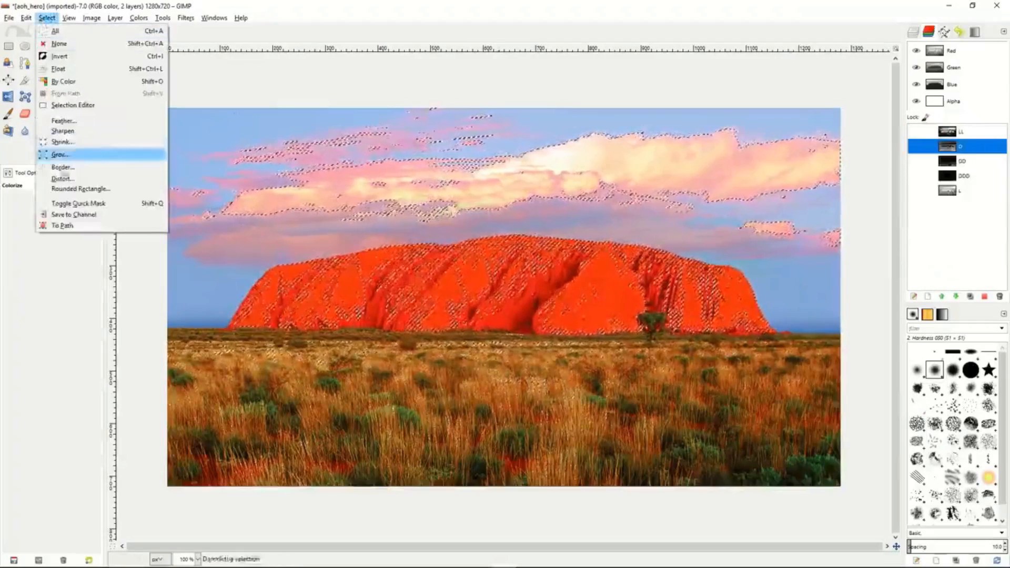
click(74, 214)
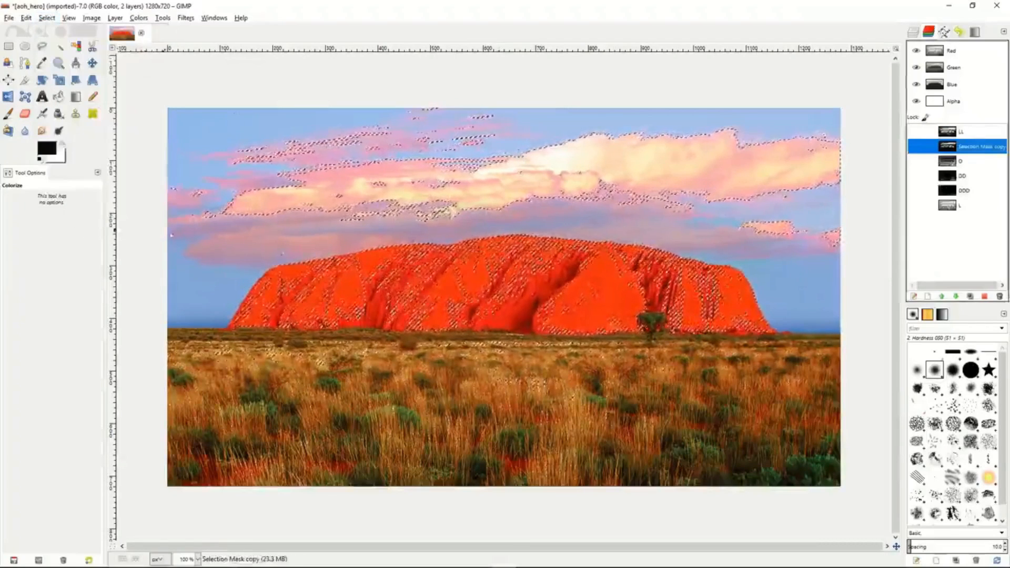
double_click(972, 150)
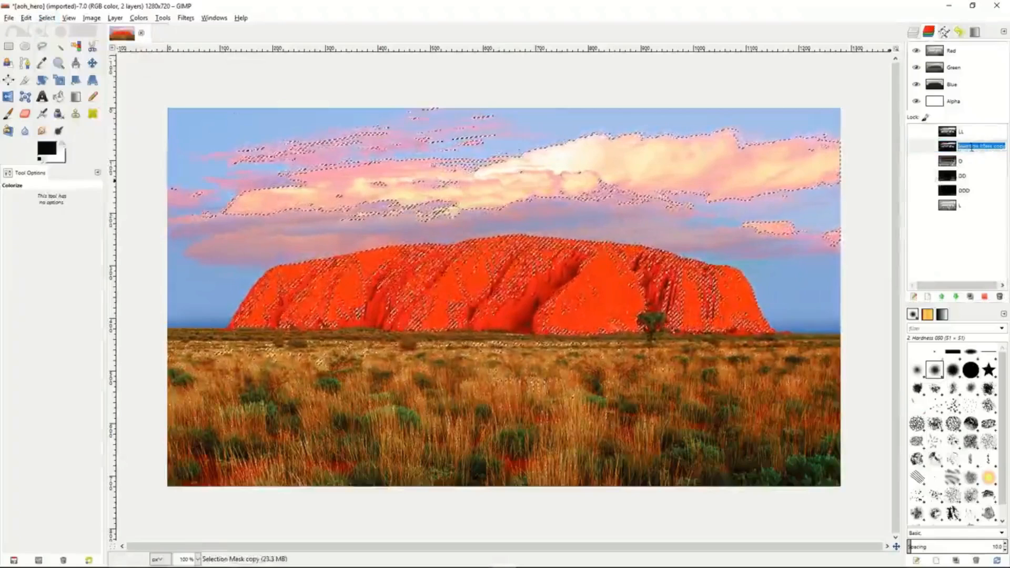
text(LLL)
key(Return)
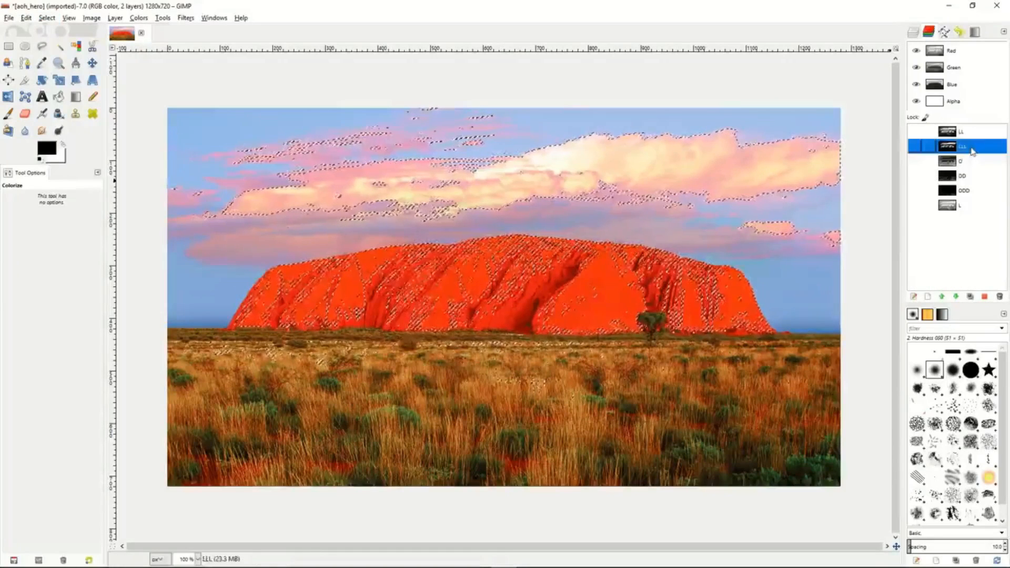
- Reorder the channels so that LL and LLL sit directly below channel L
drag(964, 135, 968, 211)
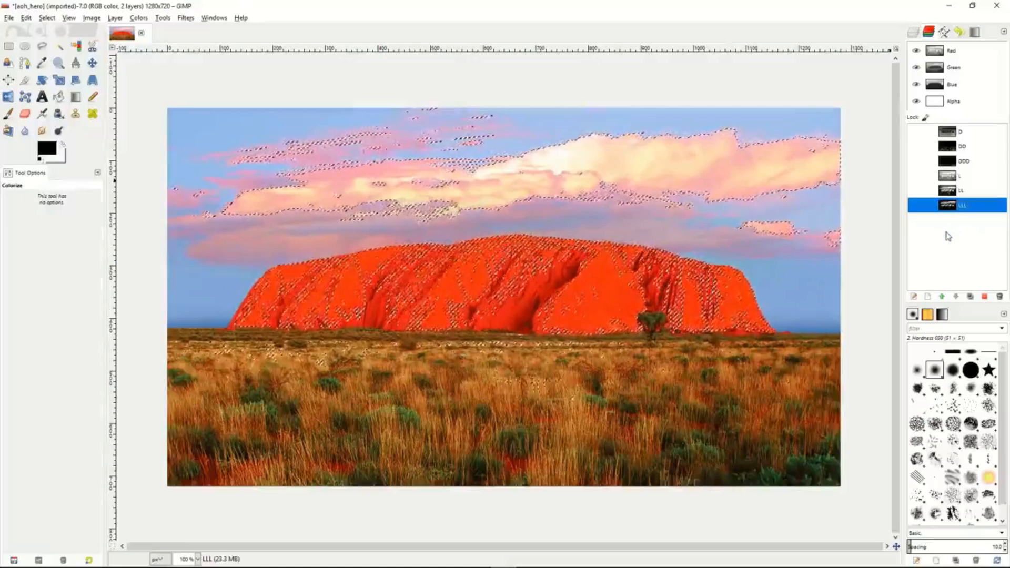
click(969, 67)
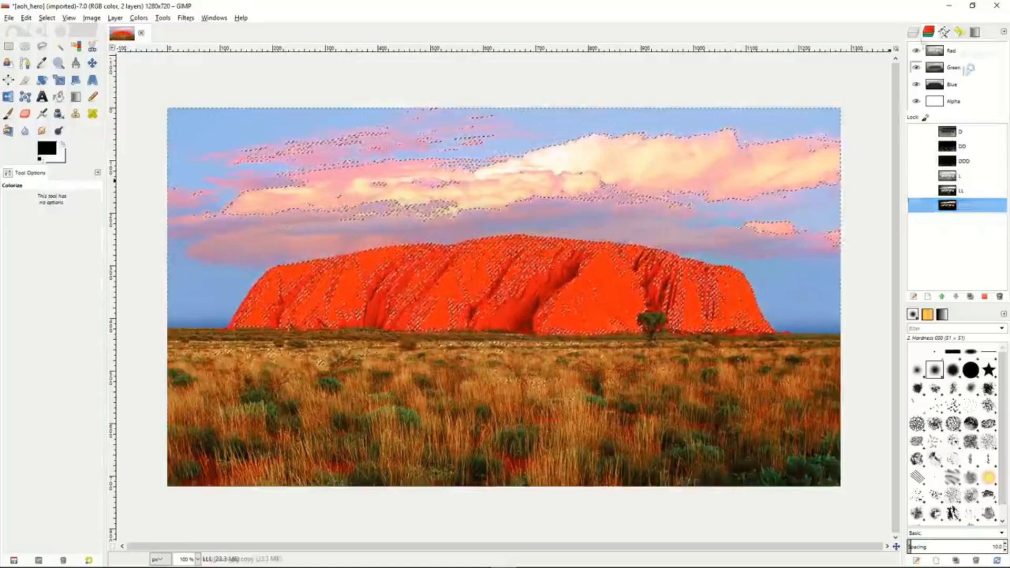
- Rename the copied photo layer above aoh_hero.jpg as LightMask
click(914, 33)
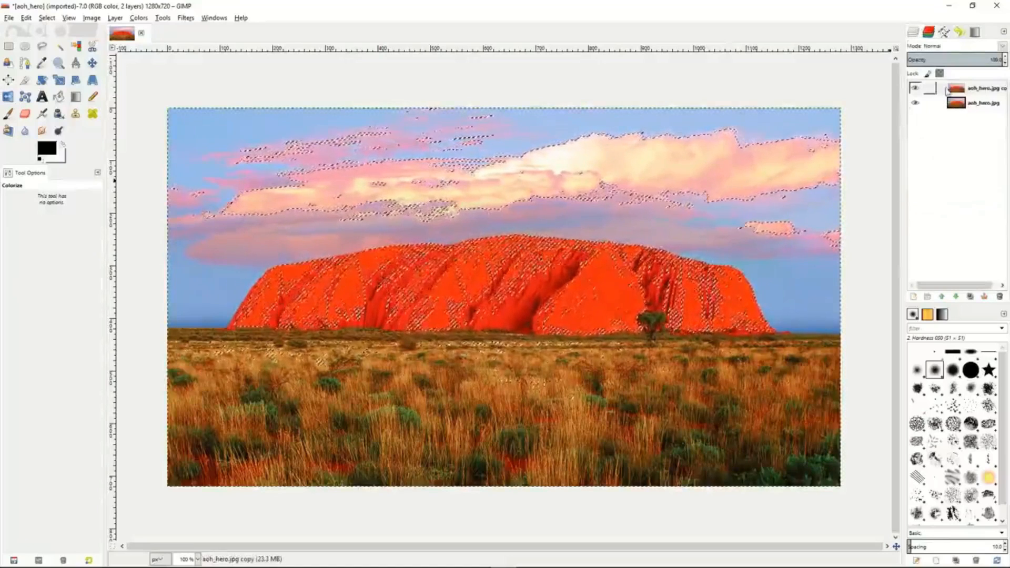
click(946, 91)
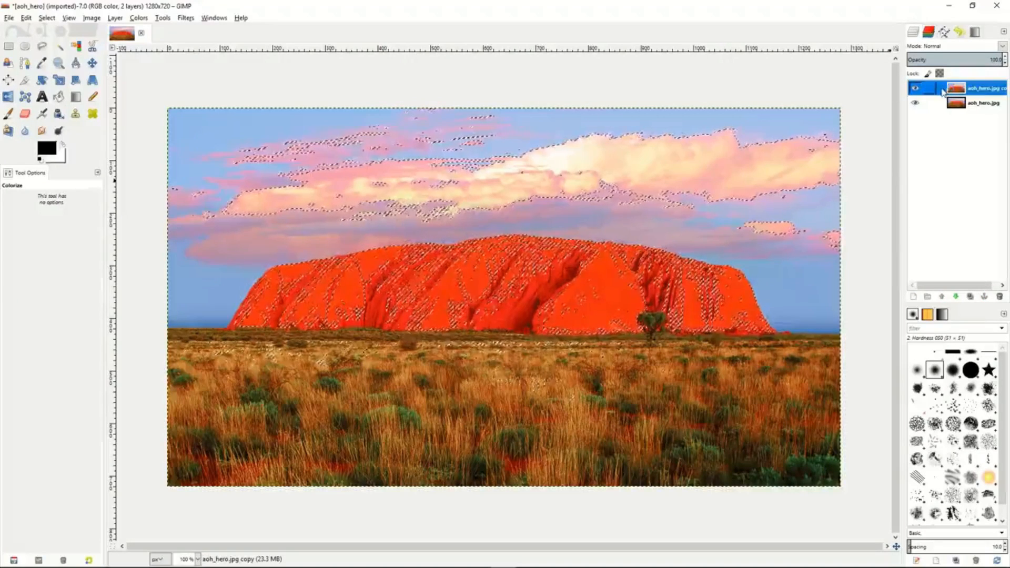
double_click(982, 91)
text(L)
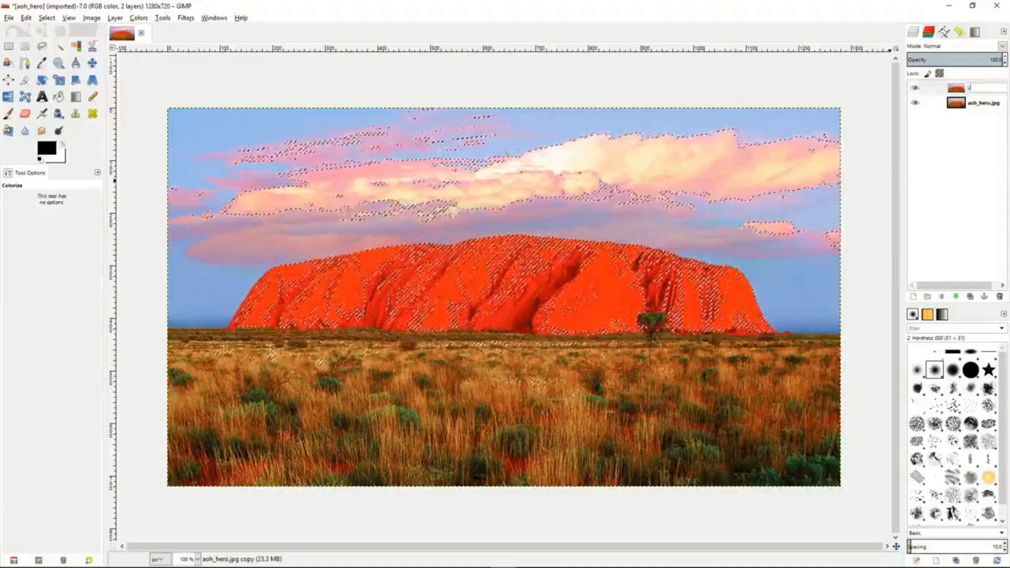
text(ightMask)
key(Return)
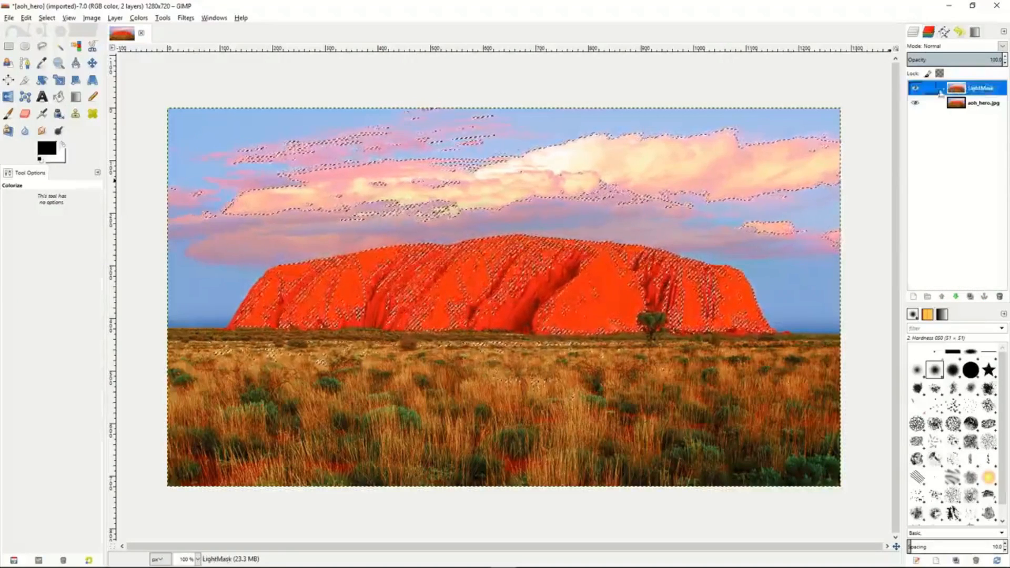
- Duplicate the LightMask layer and rename the duplicate as DarkMask
key(shift+ctrl+d)
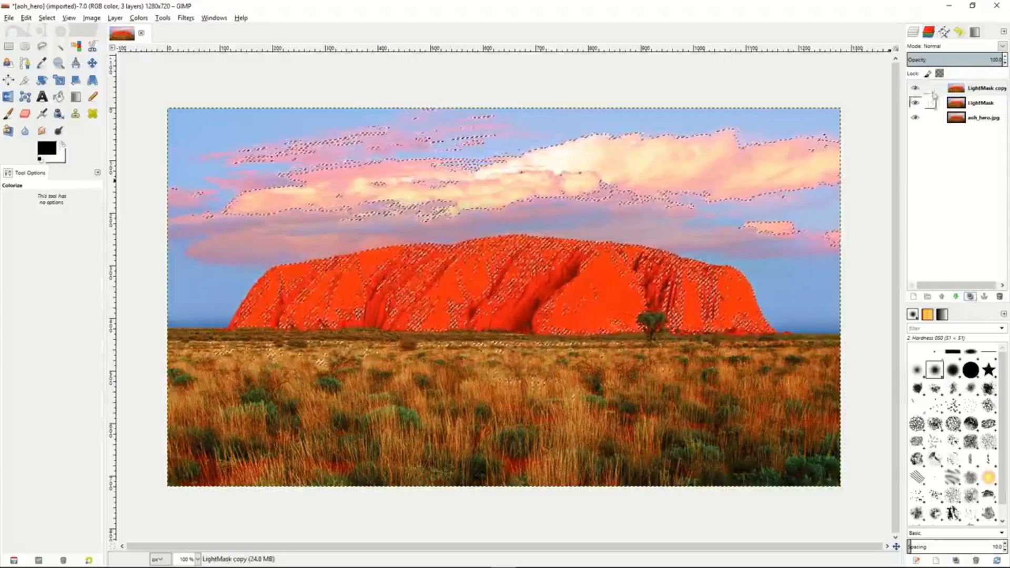
double_click(980, 89)
text(Da)
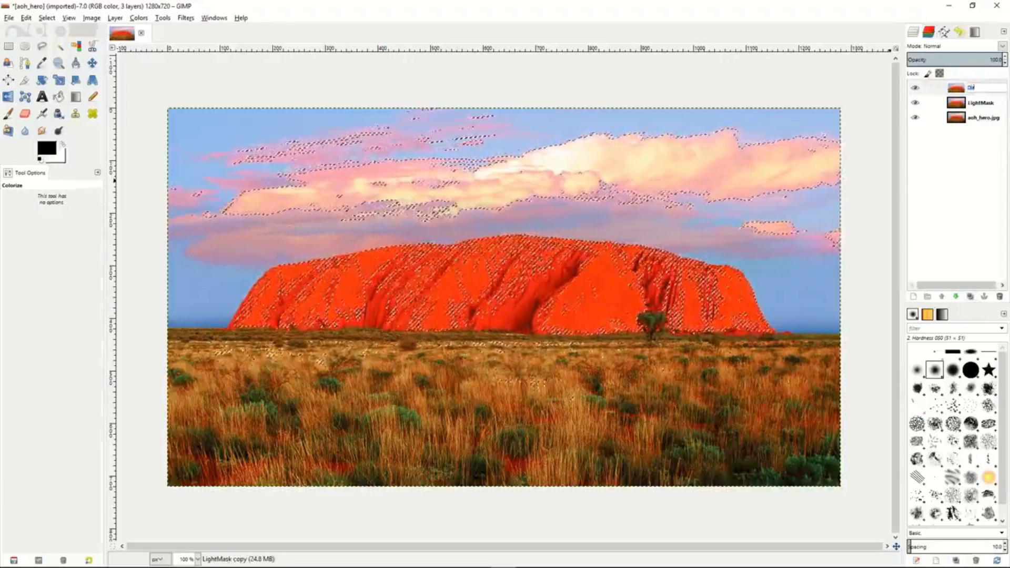
text(rkMask)
key(Return)
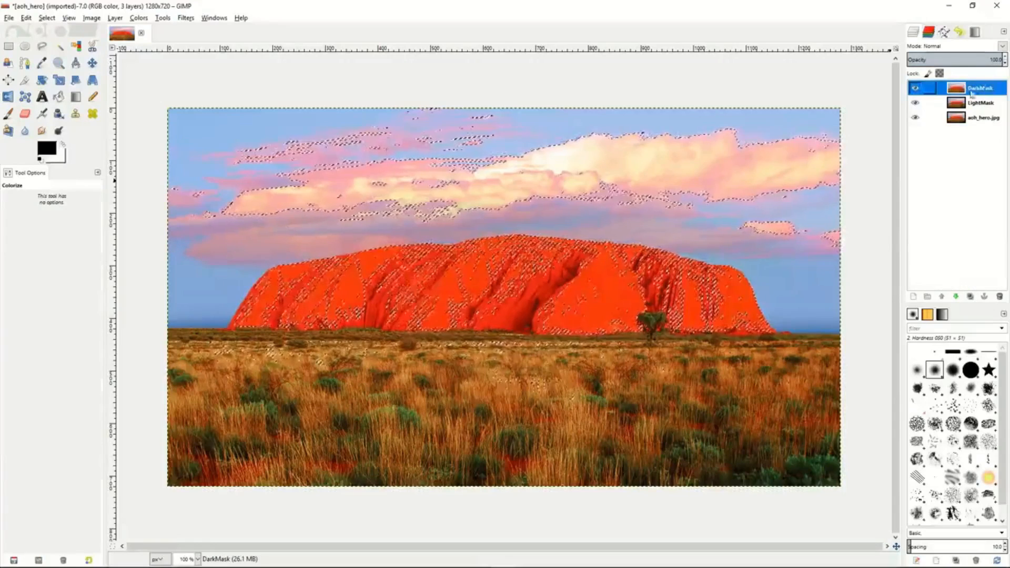
- Activate the LightMask layer and clear the current selection
click(945, 105)
right_click(945, 107)
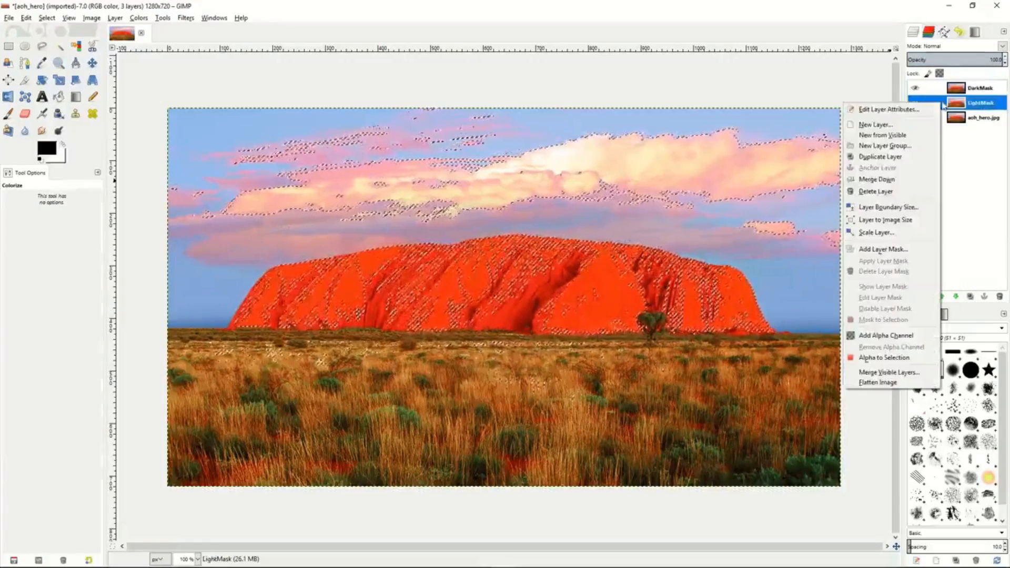
click(711, 240)
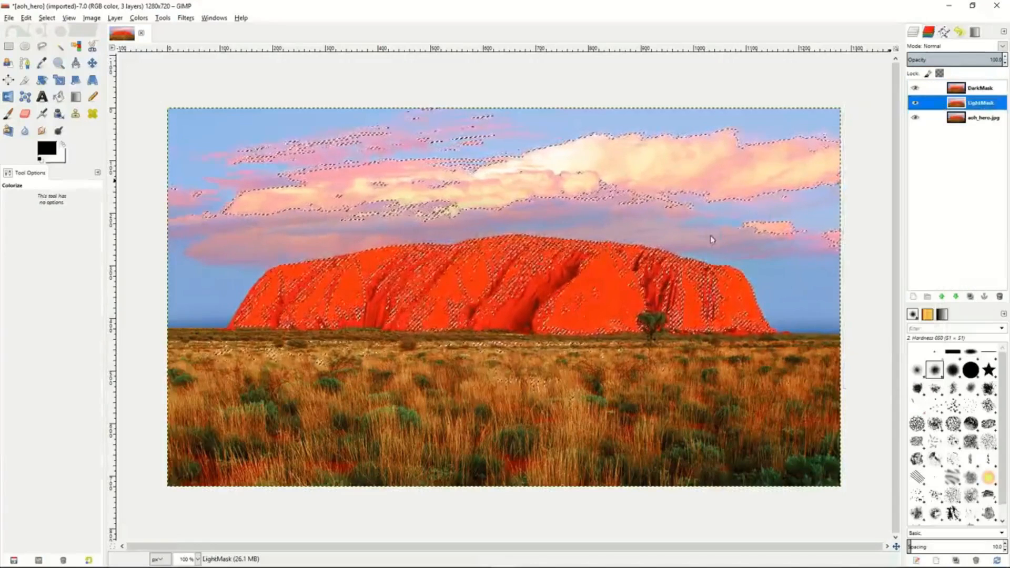
right_click(712, 239)
mouse_move(747, 272)
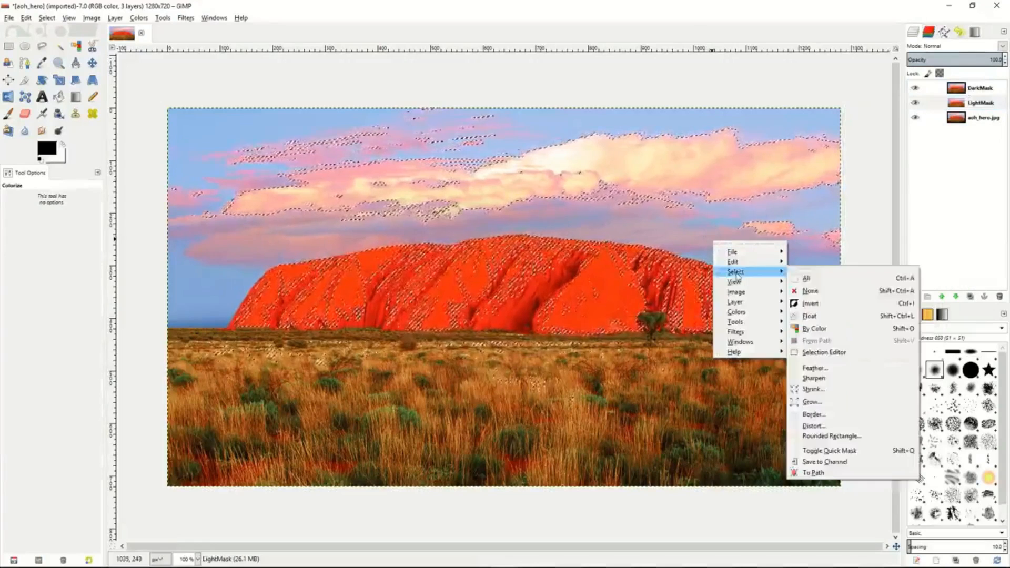
click(820, 297)
- Add a layer mask to the LightMask layer, initialized from channel L
click(943, 105)
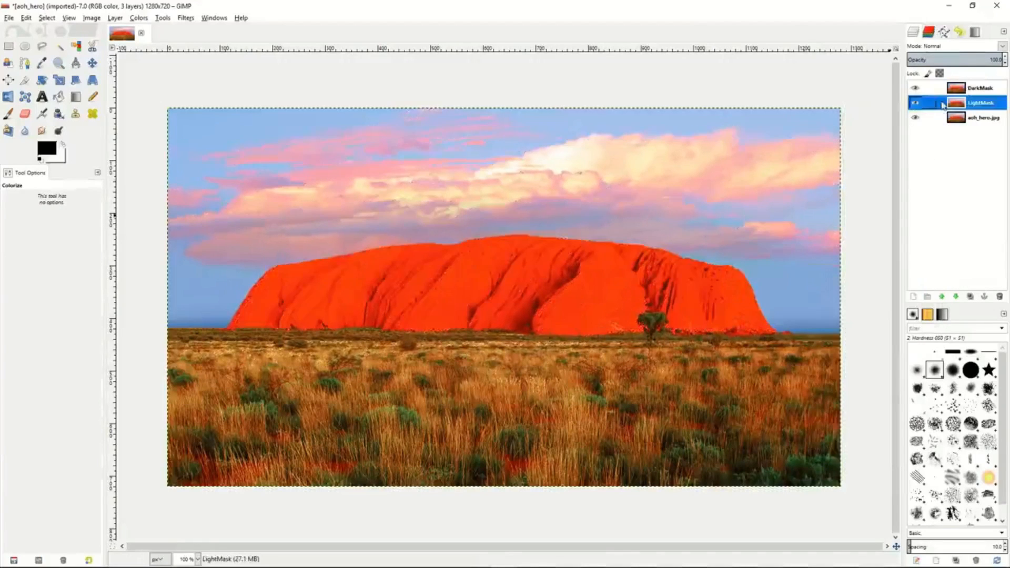
right_click(943, 105)
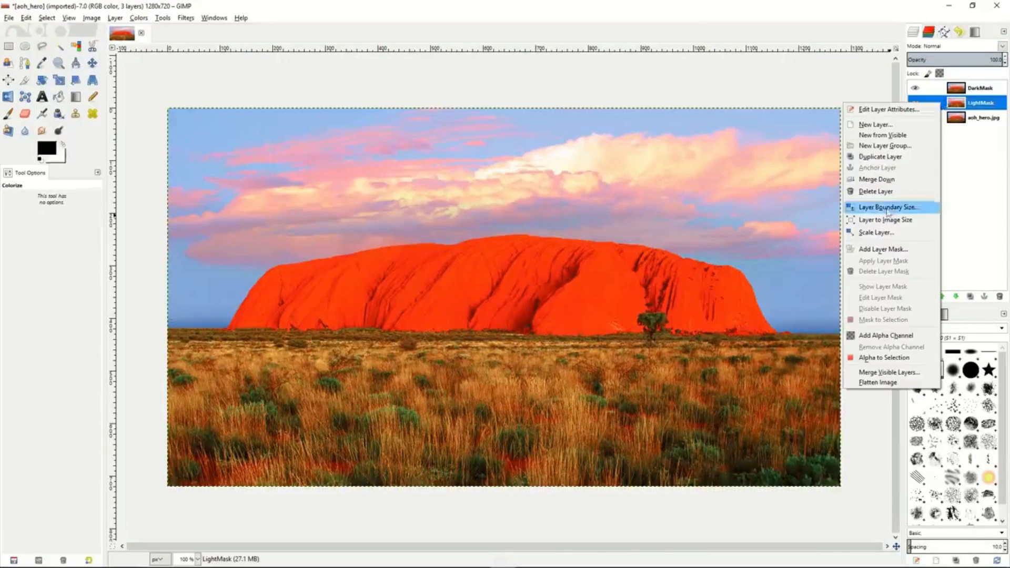
click(883, 251)
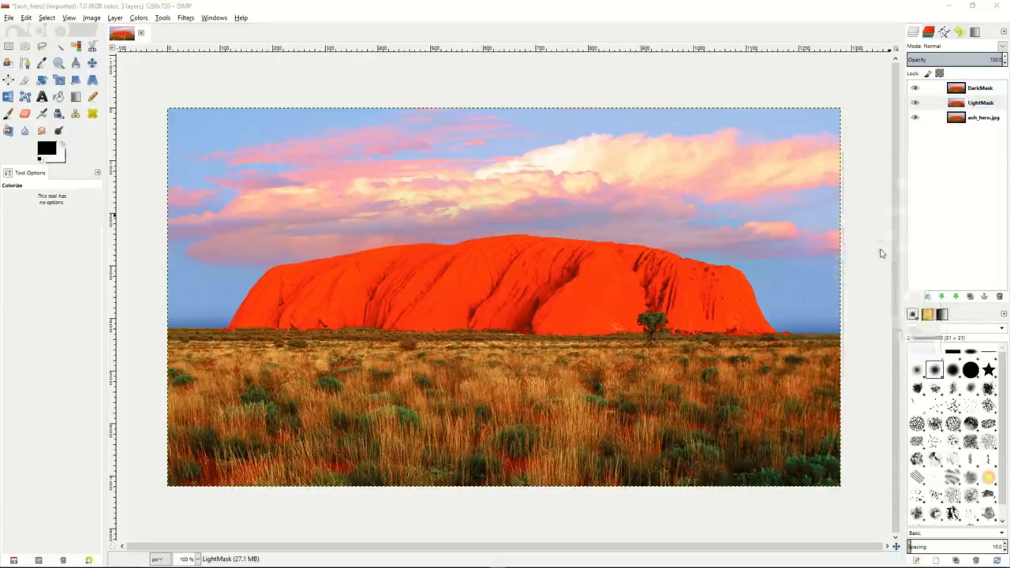
click(823, 216)
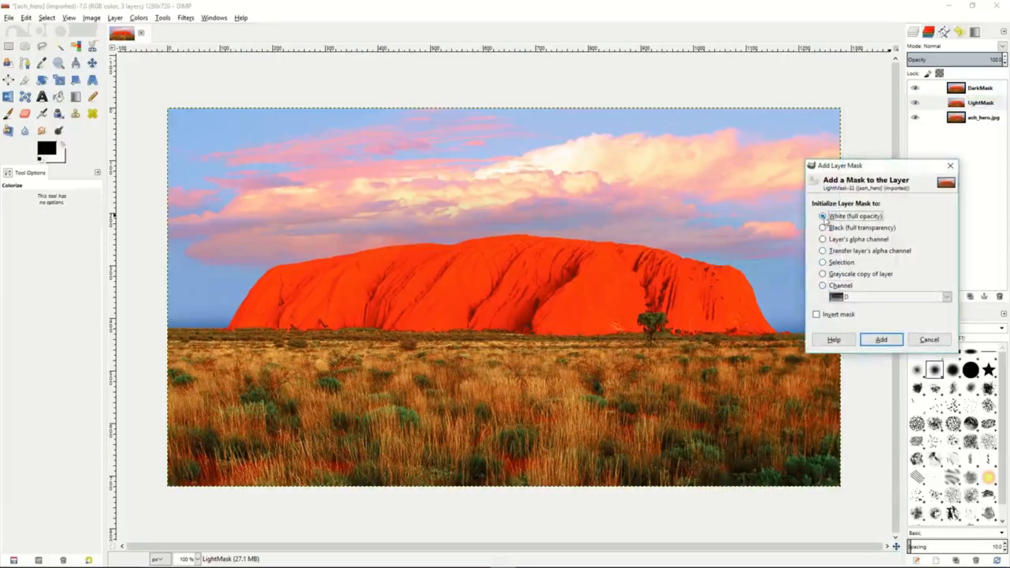
click(823, 286)
click(931, 299)
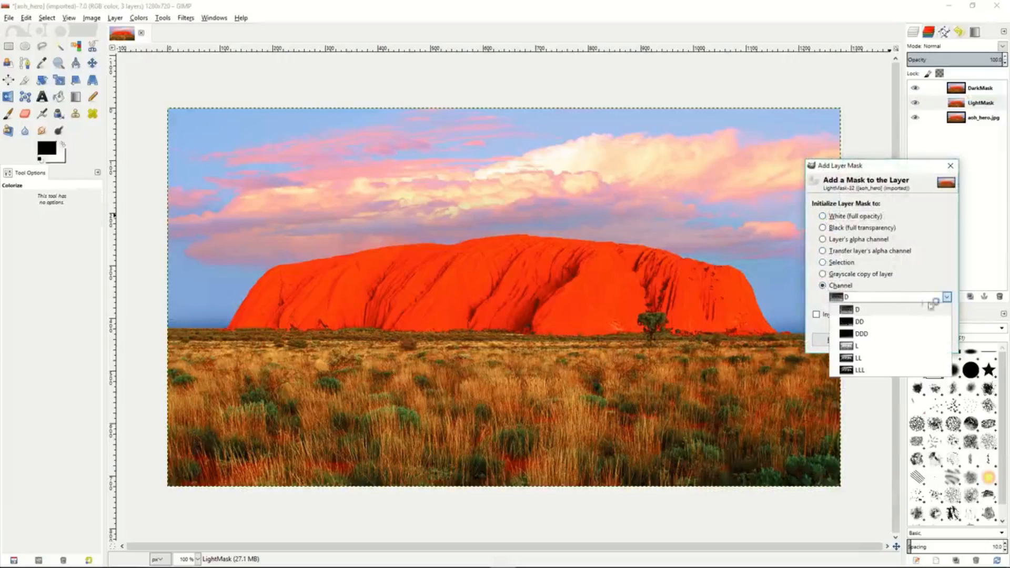
click(869, 351)
click(886, 343)
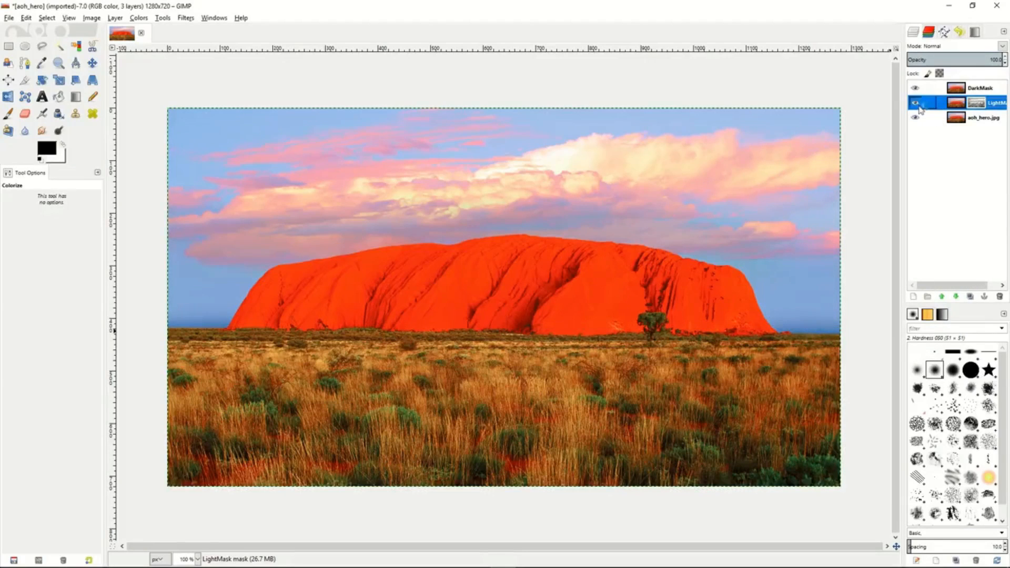
- Hide the DarkMask layer and briefly hide the aoh_hero.jpg layer to inspect the masked LightMask layer alone
click(917, 89)
click(915, 120)
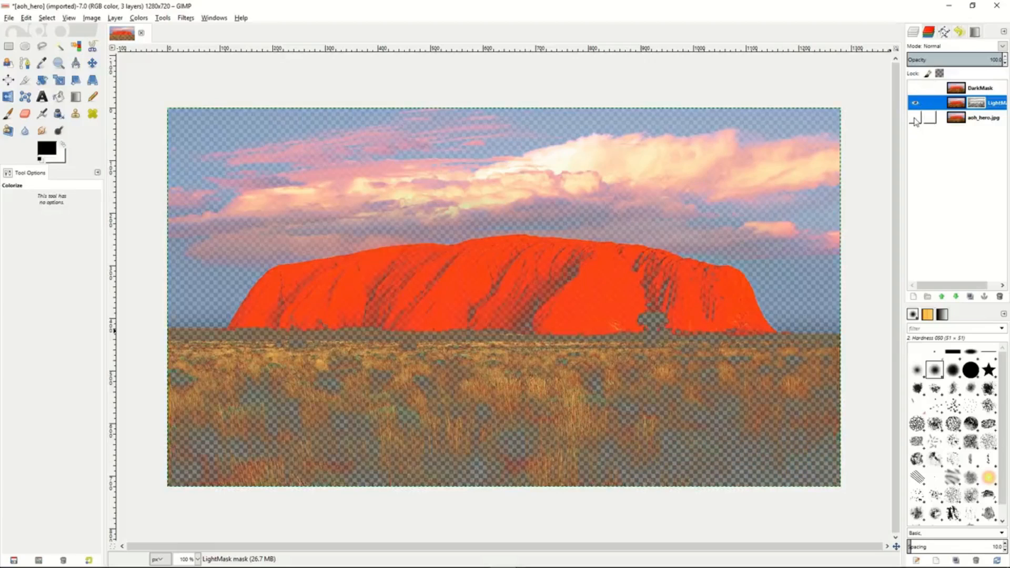
click(916, 121)
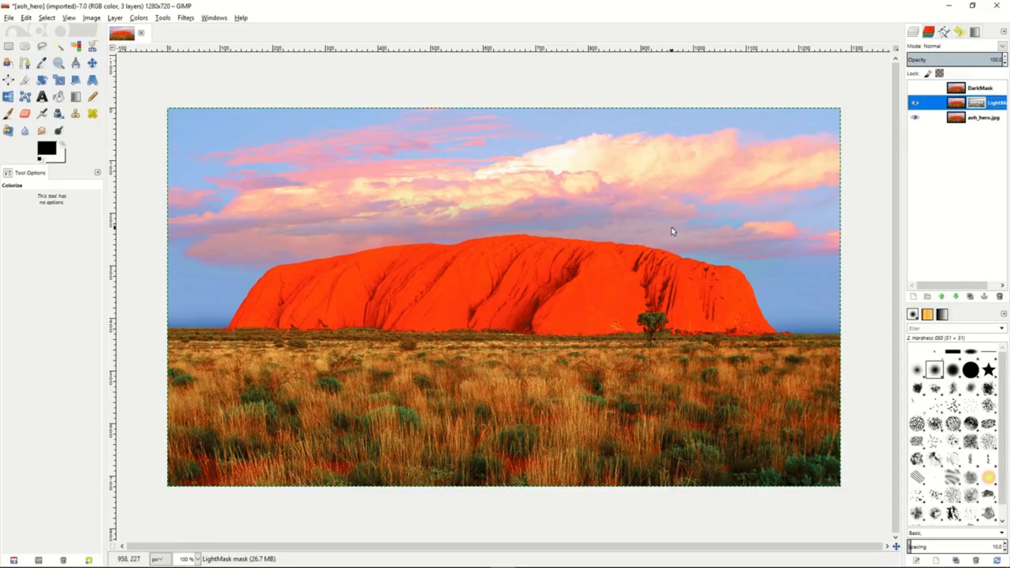
- Colorize the LightMask layer with hue 287 and lightness 6
click(139, 18)
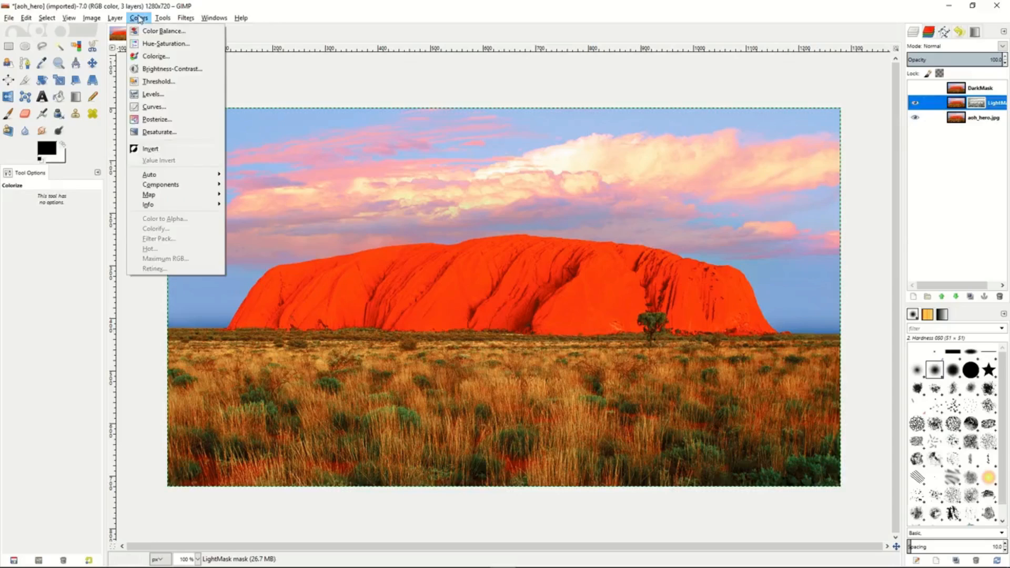
click(149, 57)
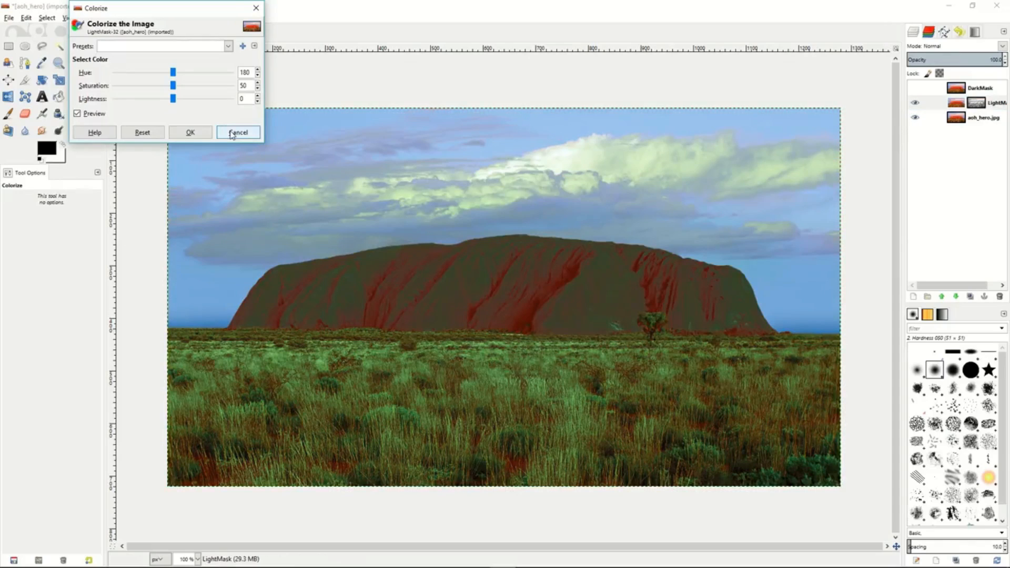
click(233, 135)
drag(173, 72, 178, 102)
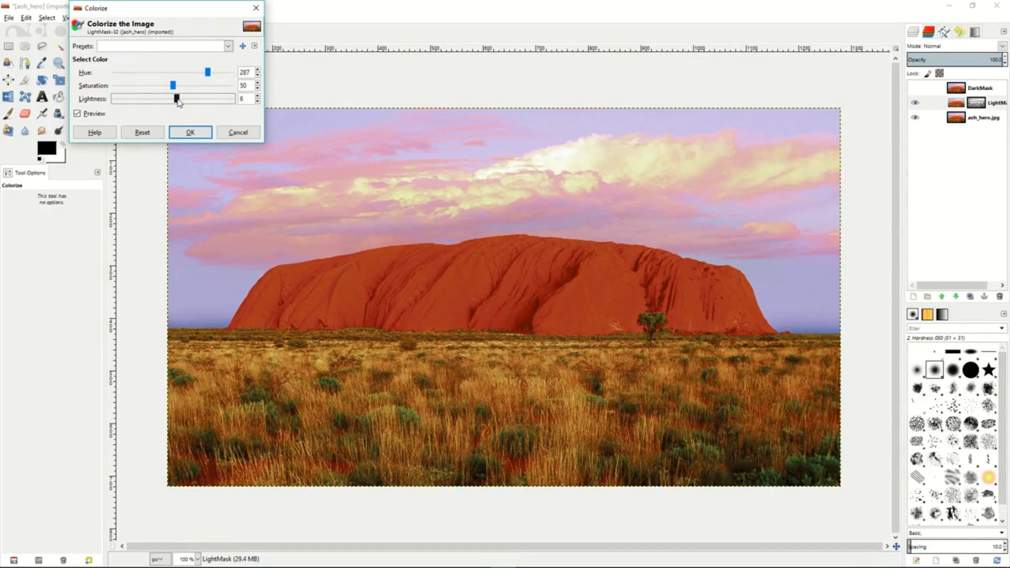
click(190, 135)
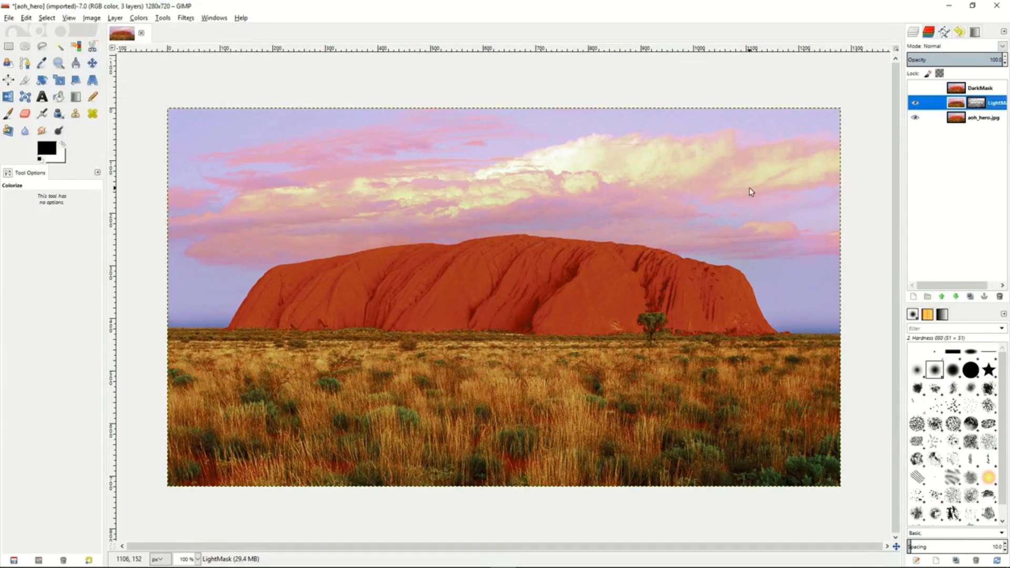
- Toggle the DarkMask layer's visibility to compare the original photo with the colorized LightMask result
click(915, 89)
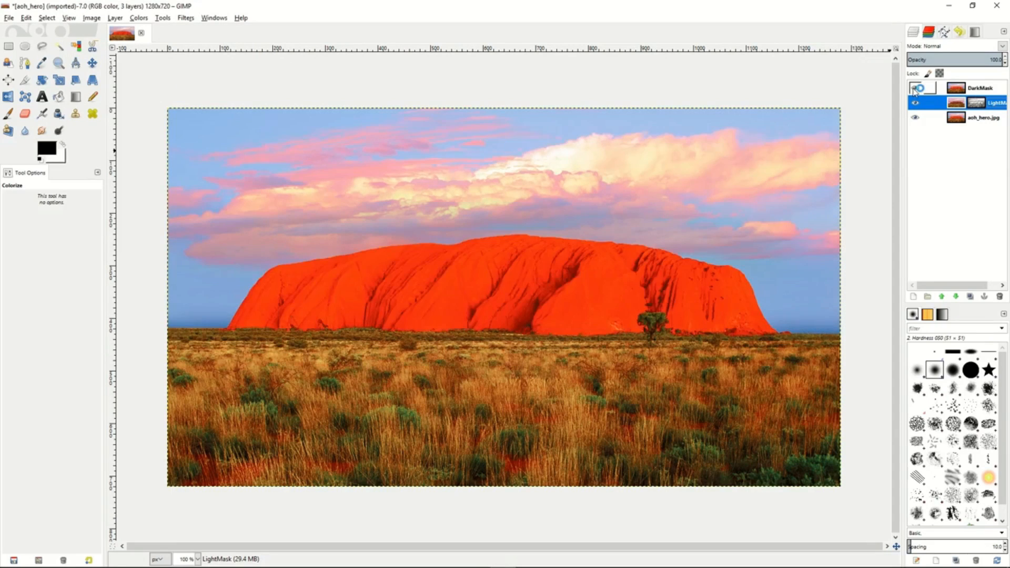
click(916, 89)
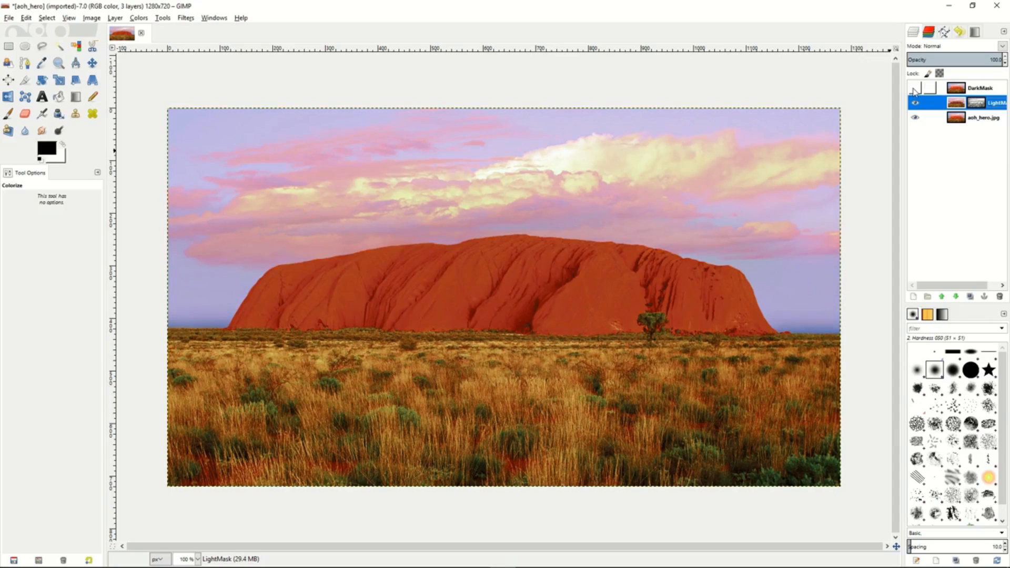
click(916, 90)
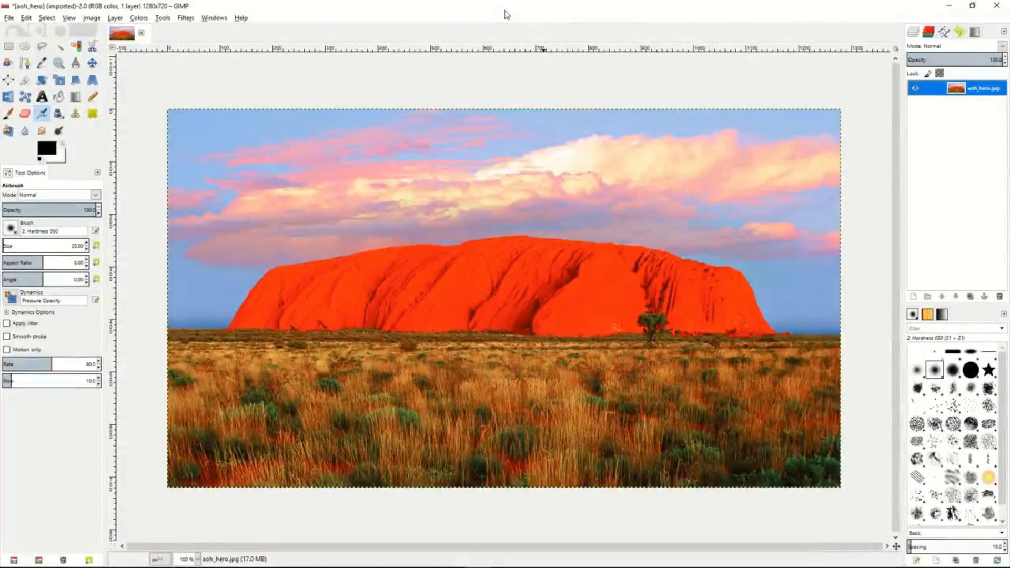
click(505, 10)
click(514, 19)
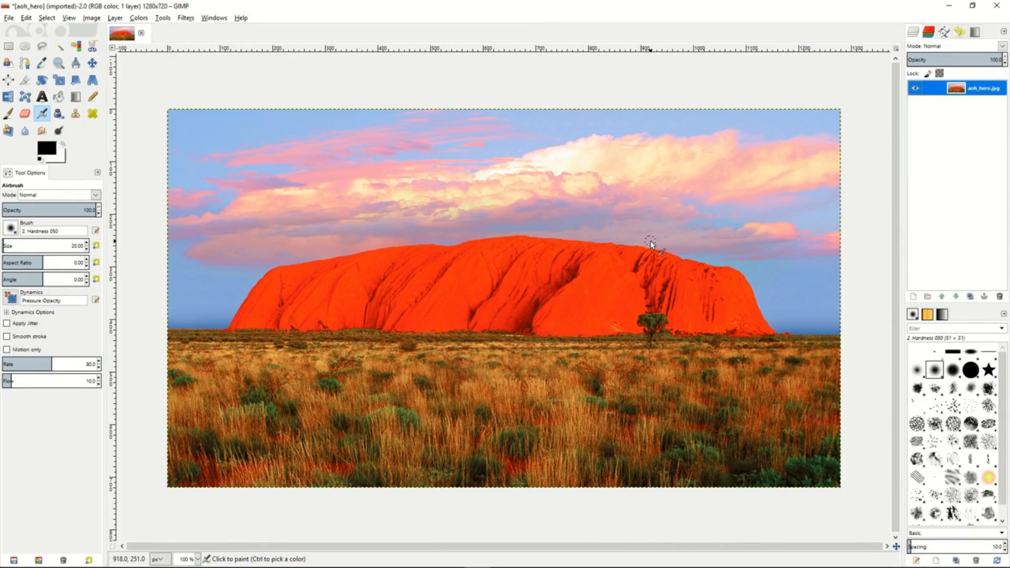
- Duplicate the aoh_hero.jpg layer and add a layer mask to the copy, initialized from a grayscale copy of the layer
click(973, 298)
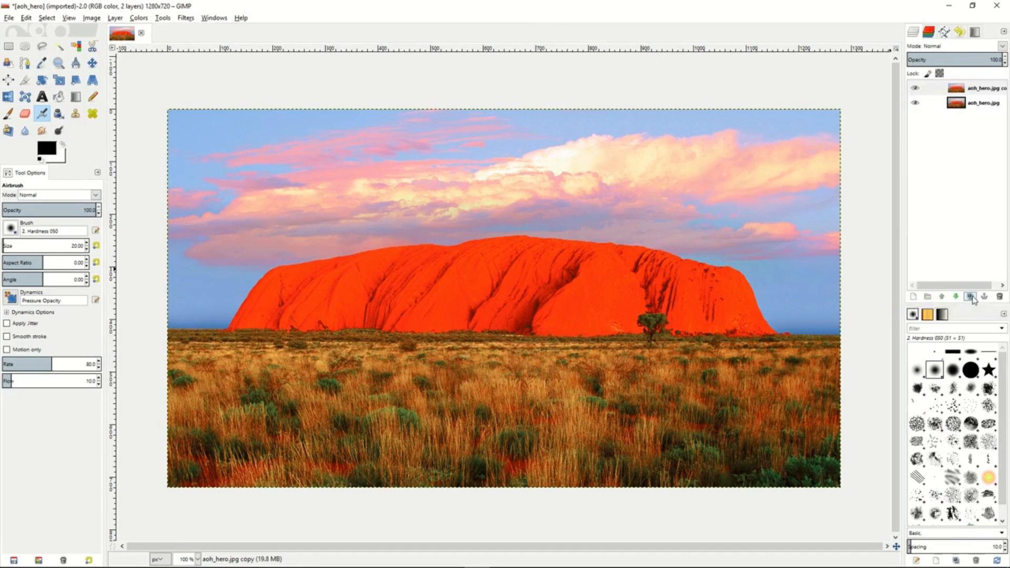
click(946, 89)
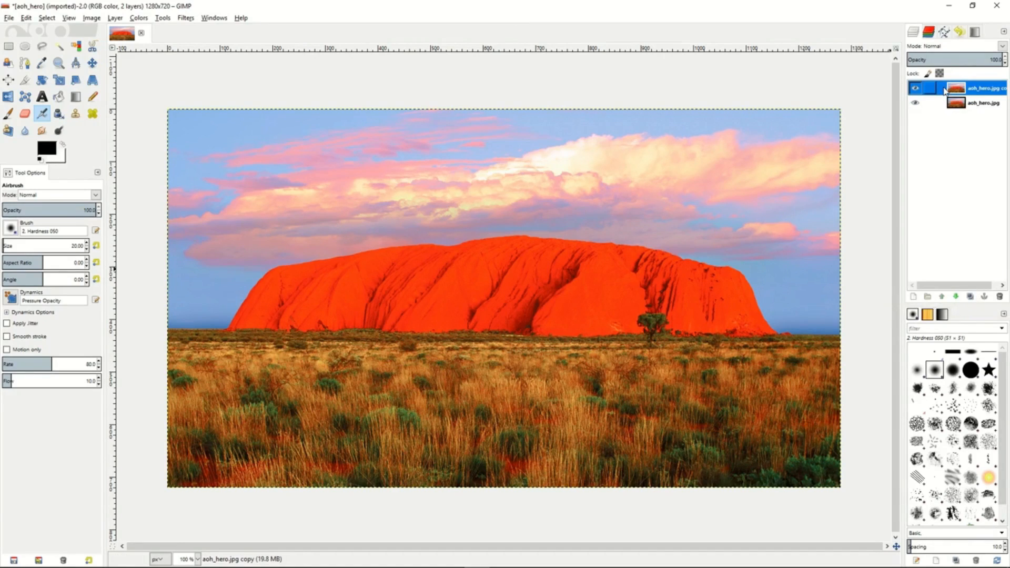
right_click(946, 89)
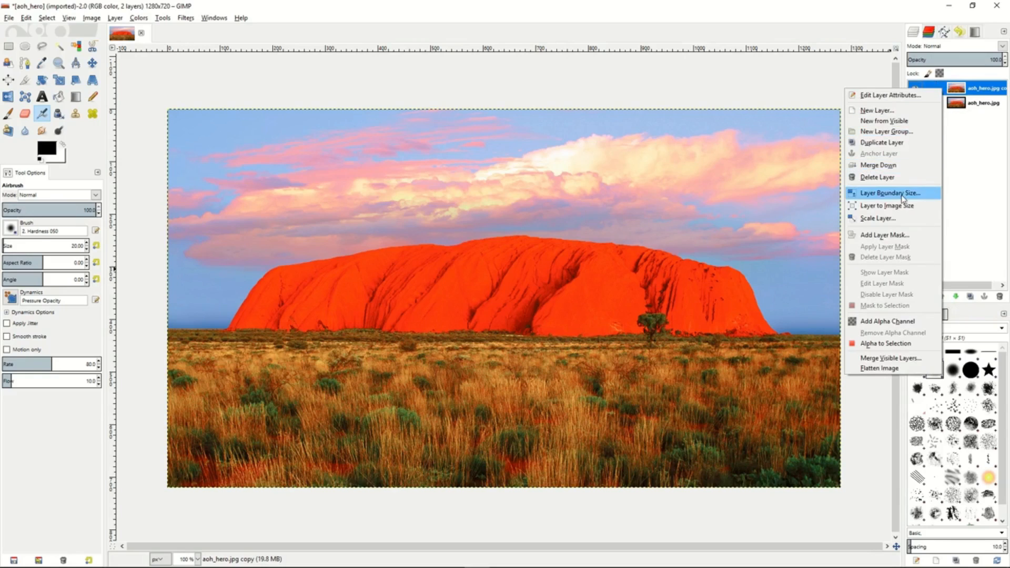
click(893, 238)
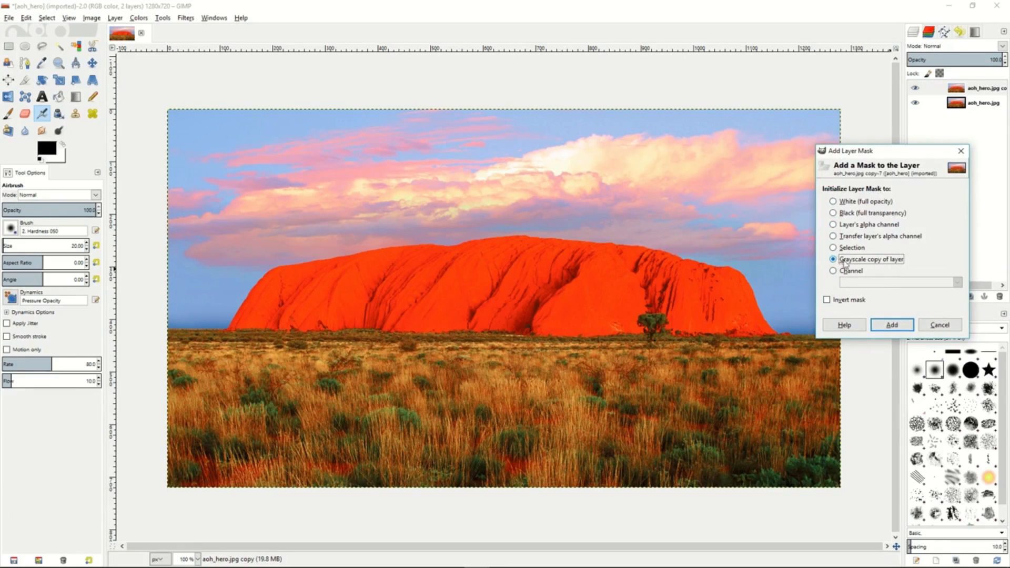
click(893, 326)
- Display the layer mask of the aoh_hero.jpg copy and invert its colors
right_click(939, 91)
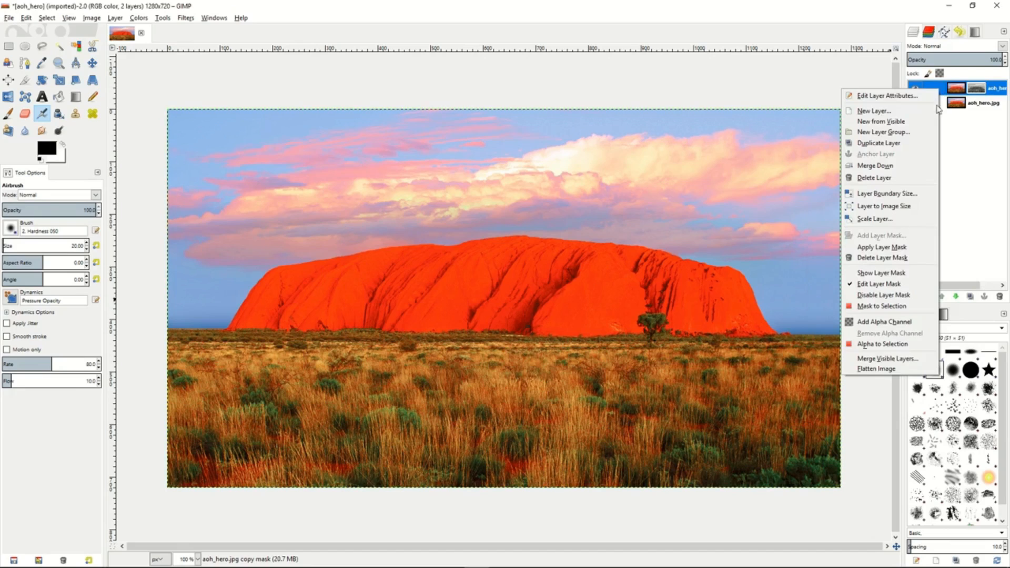
click(893, 274)
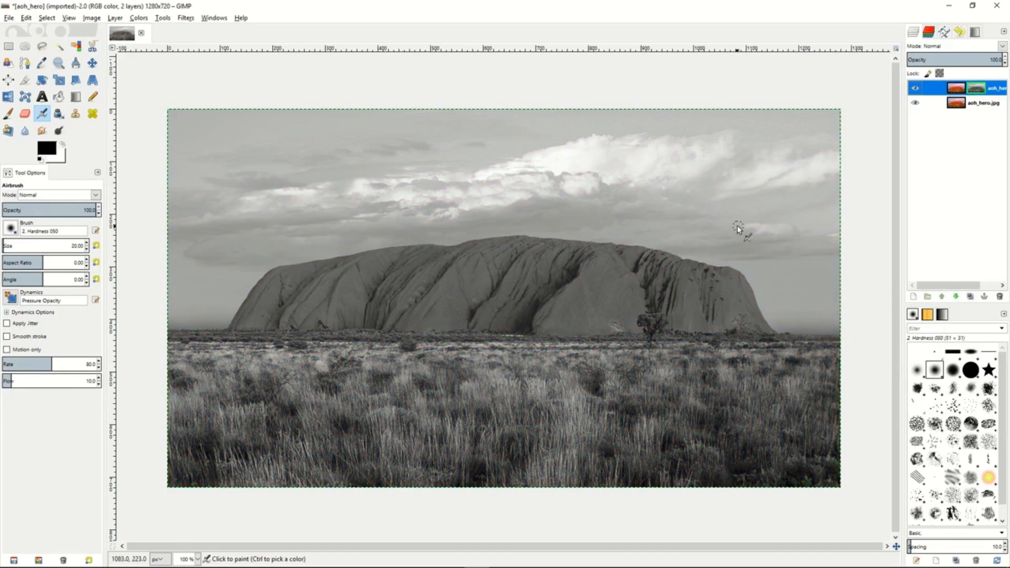
click(144, 21)
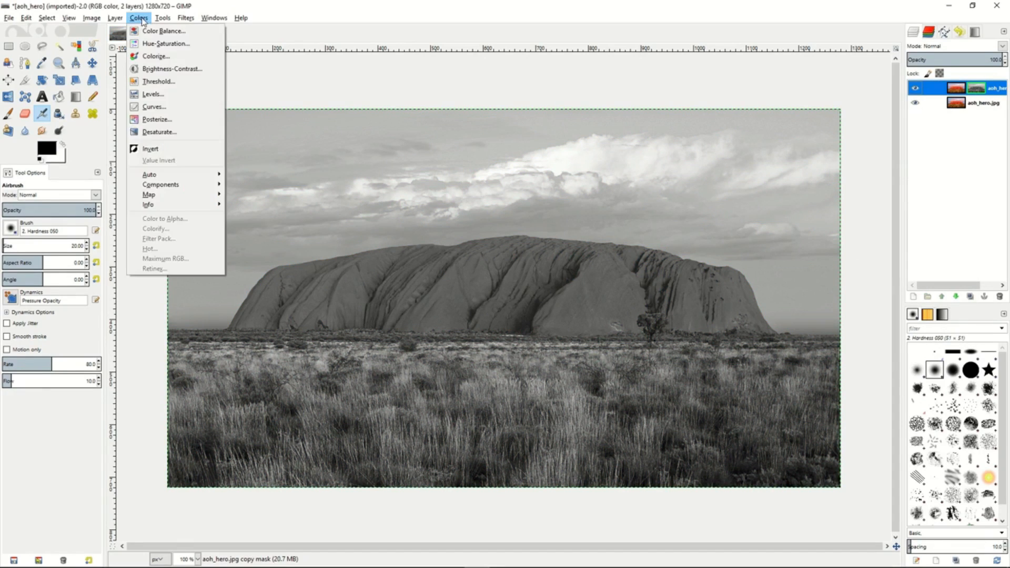
click(162, 150)
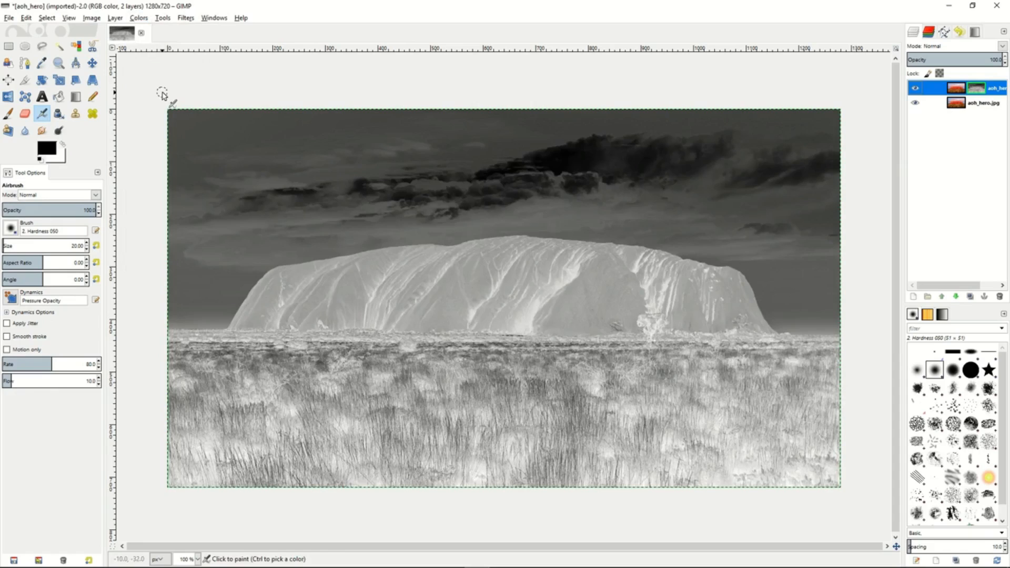
- Apply a Gaussian Blur of 5.0 px horizontally and vertically to the layer mask, and stop displaying the mask
click(186, 18)
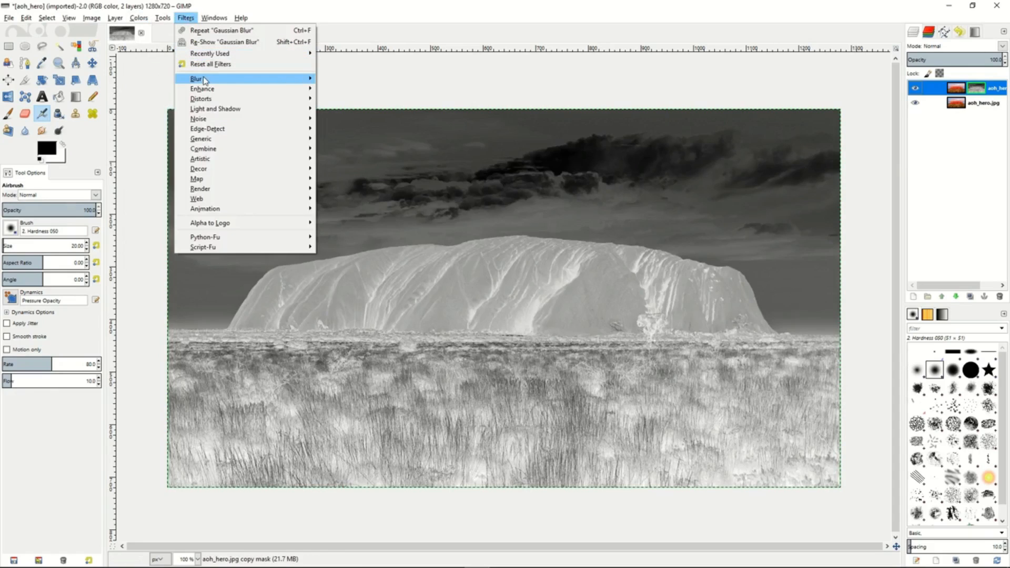
mouse_move(204, 80)
click(351, 93)
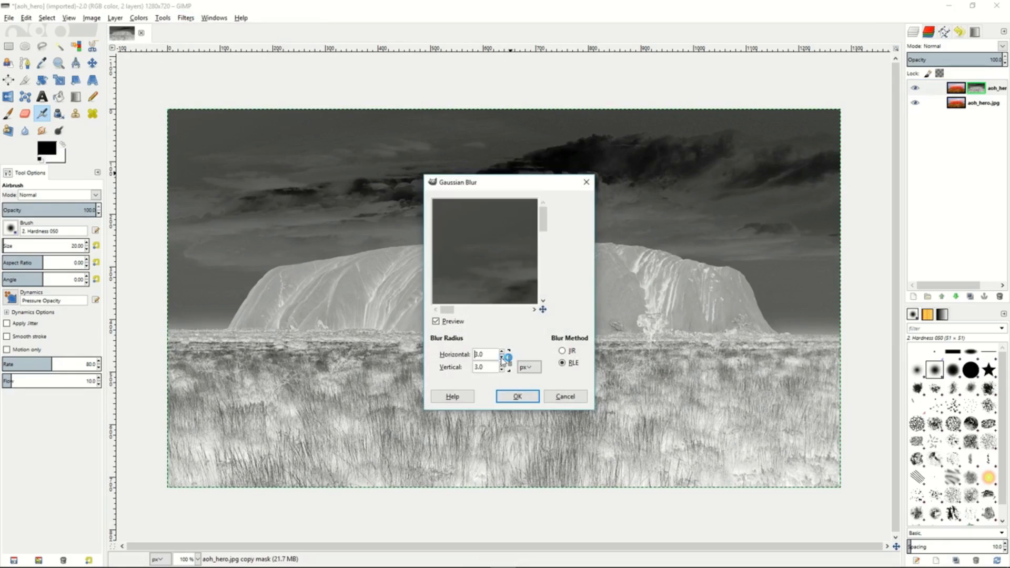
click(501, 352)
click(502, 351)
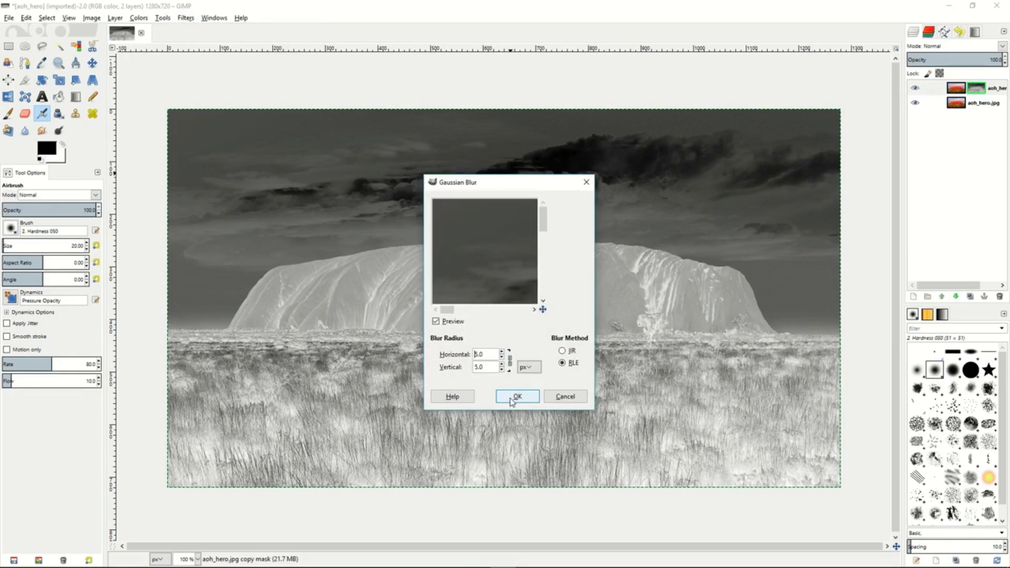
click(511, 398)
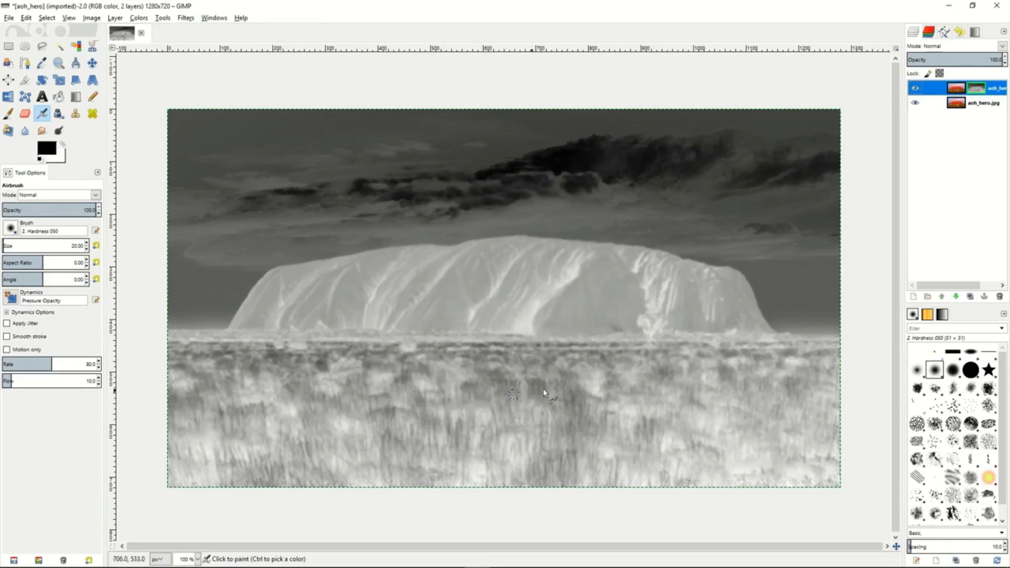
right_click(944, 90)
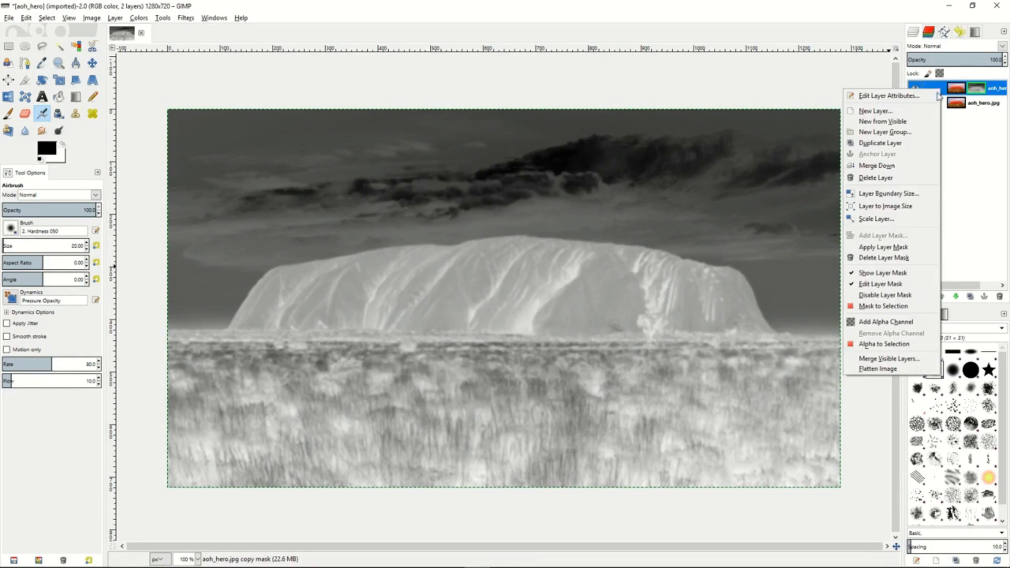
click(895, 273)
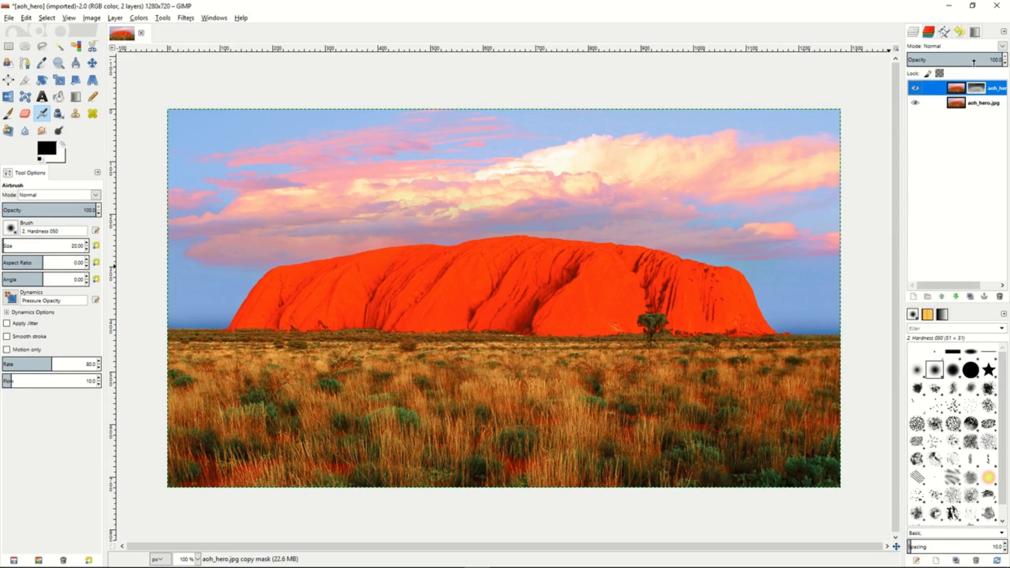
- Set the masked copy layer's blend mode to Overlay and adjust its opacity
click(1003, 47)
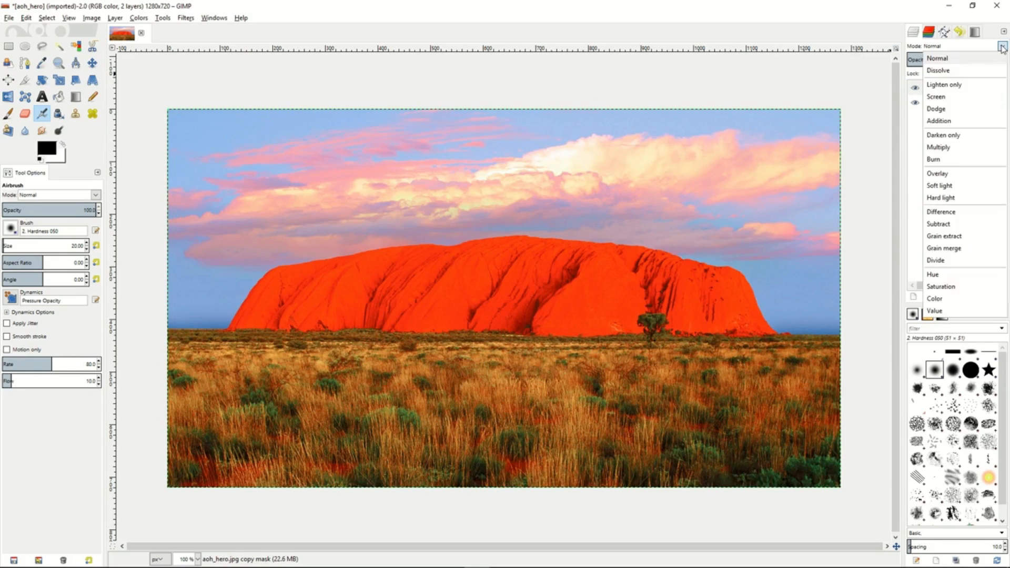
click(952, 174)
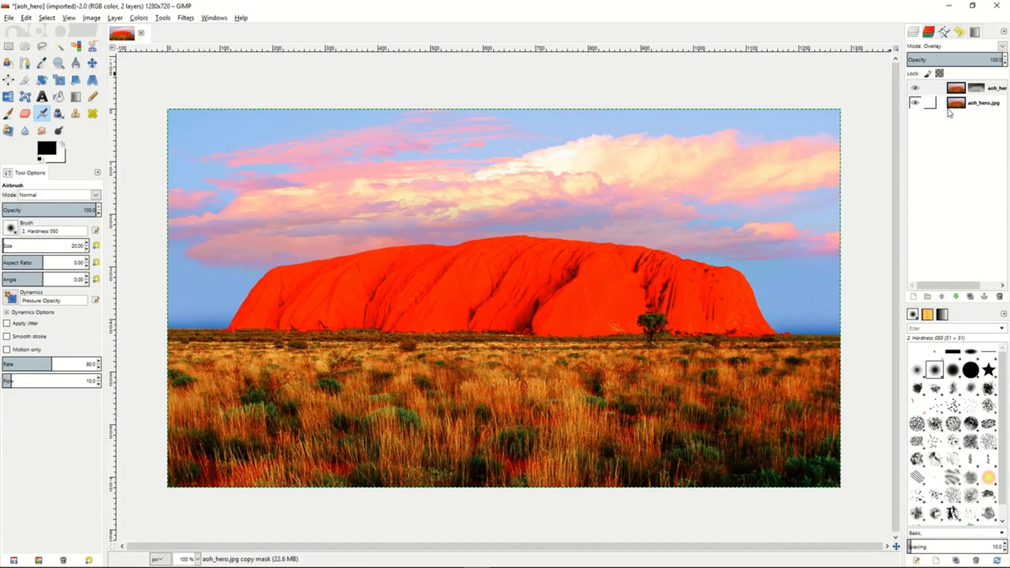
click(952, 59)
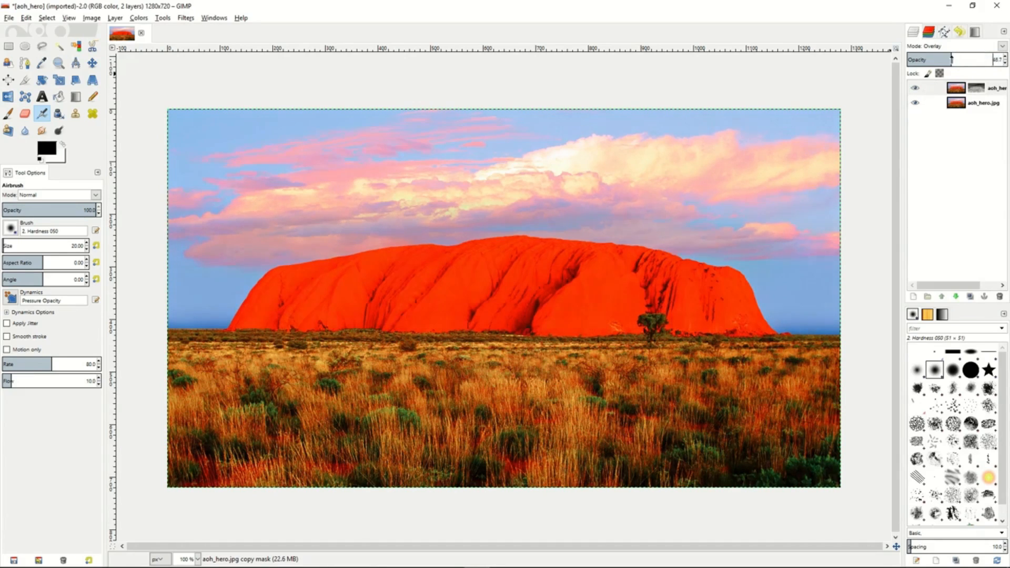
drag(951, 59, 981, 59)
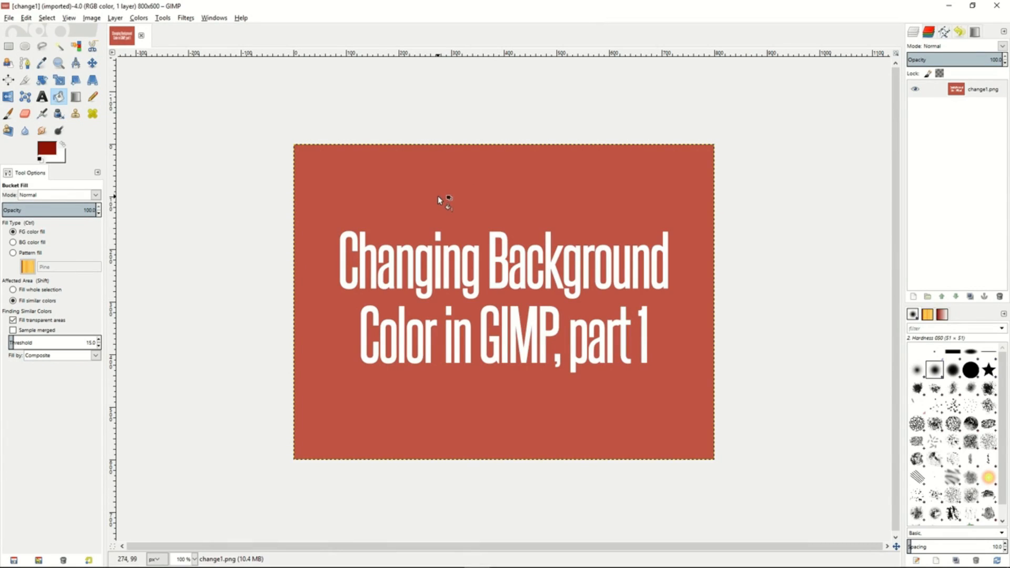
- Pick the red background of change1.png as foreground color and make that red (c05444) transparent with Color to Alpha
key(o)
click(374, 215)
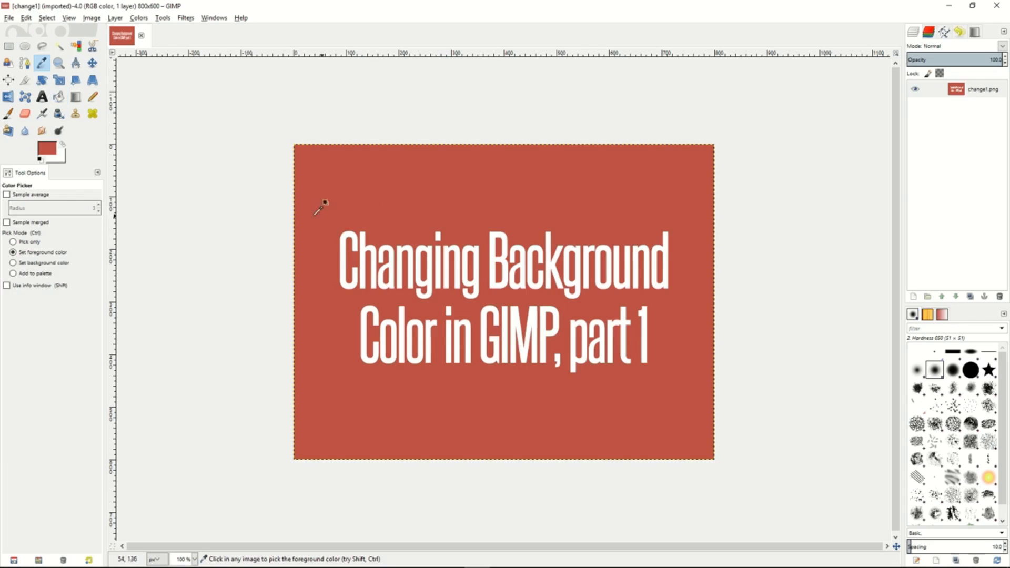
click(139, 17)
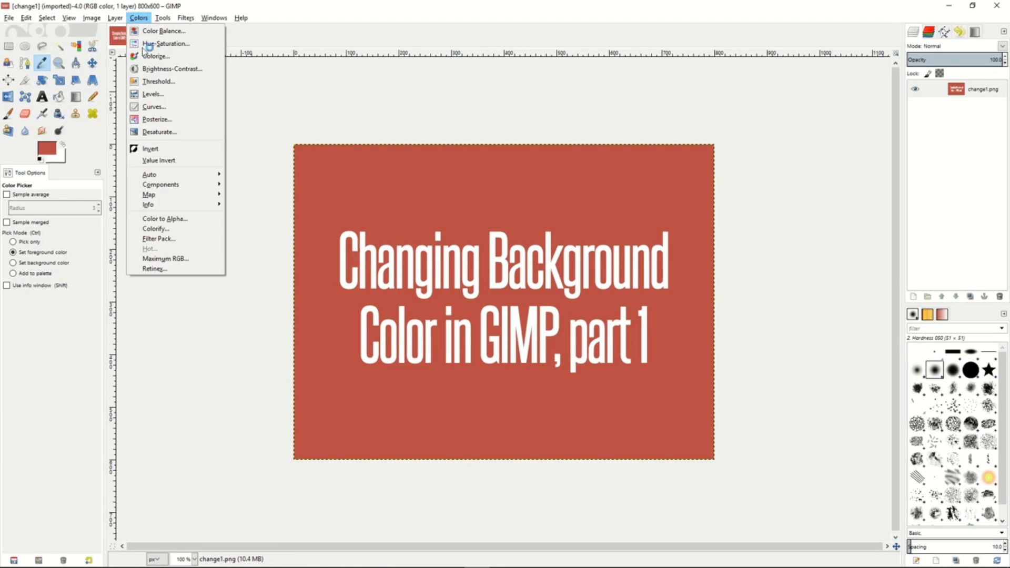
click(175, 218)
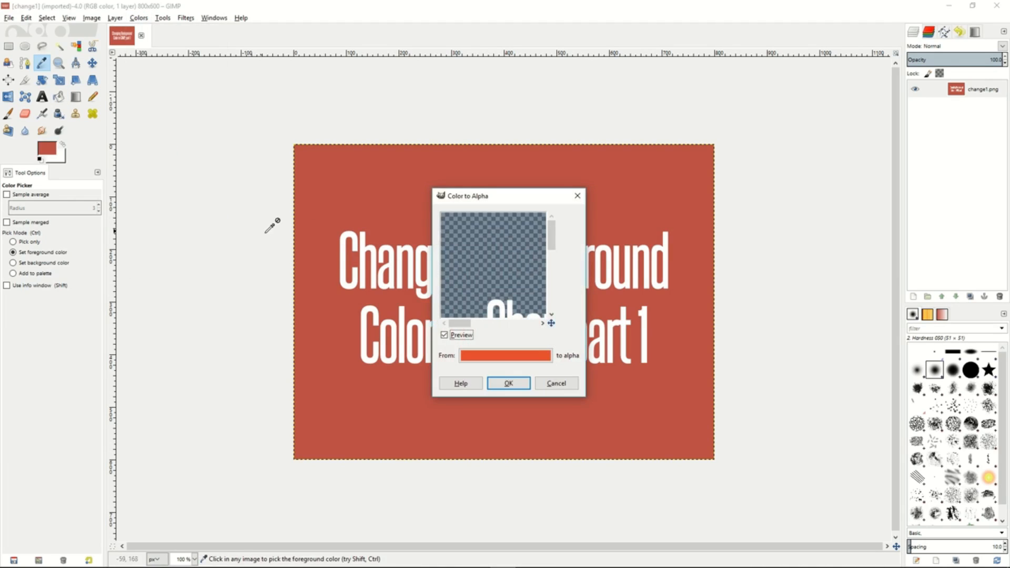
click(507, 357)
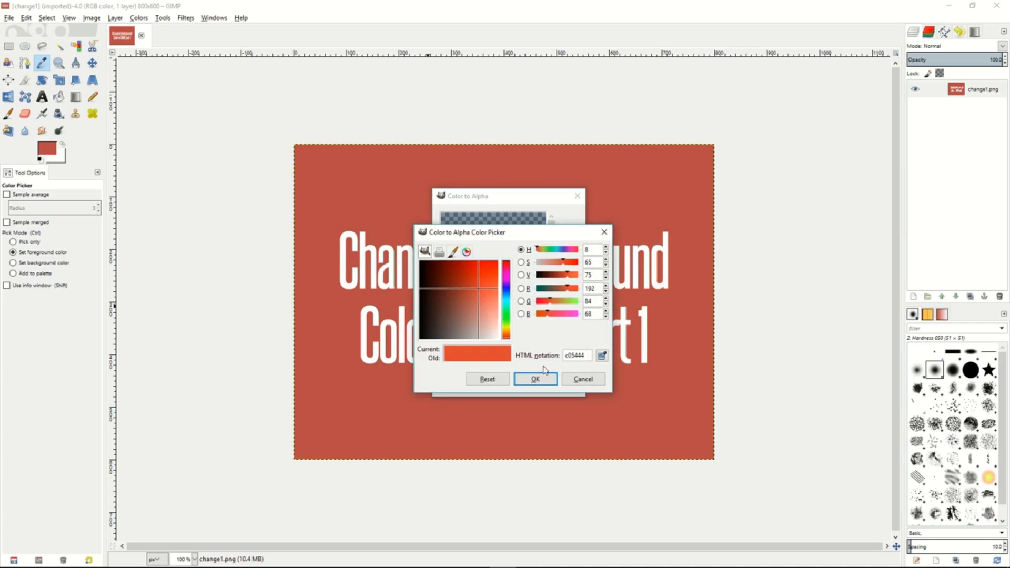
click(604, 359)
click(668, 358)
click(535, 379)
mouse_move(507, 270)
mouse_down()
mouse_move(485, 241)
mouse_move(495, 245)
mouse_move(488, 264)
mouse_up()
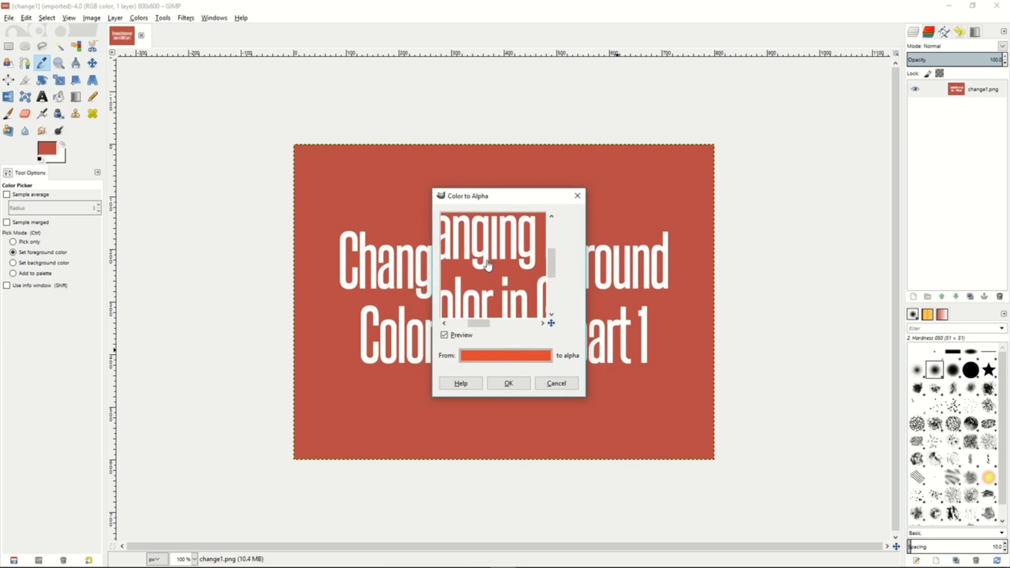
click(509, 384)
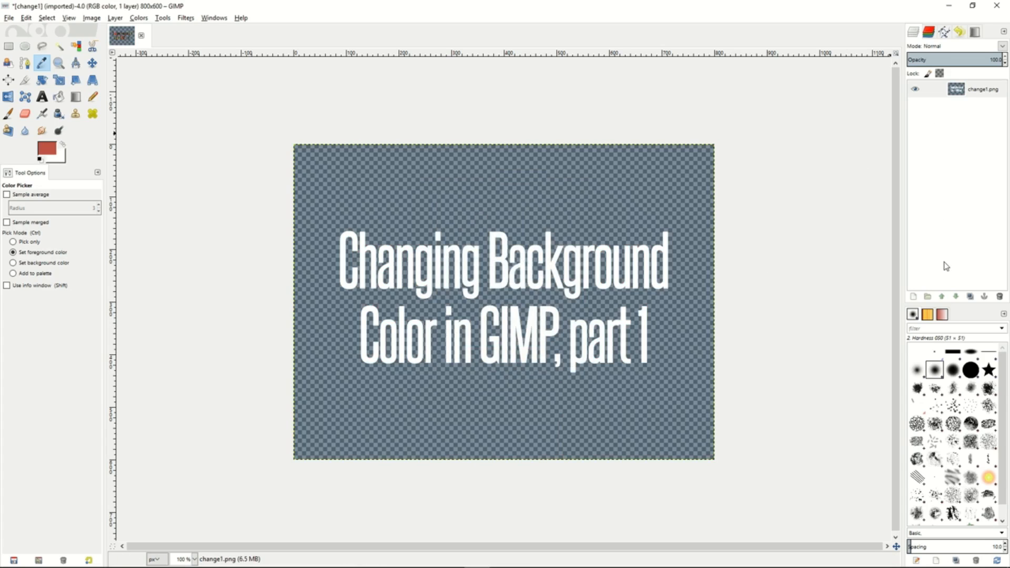
- Add a new 800 x 600 px layer with transparency fill above the change1.png layer
right_click(934, 184)
click(882, 204)
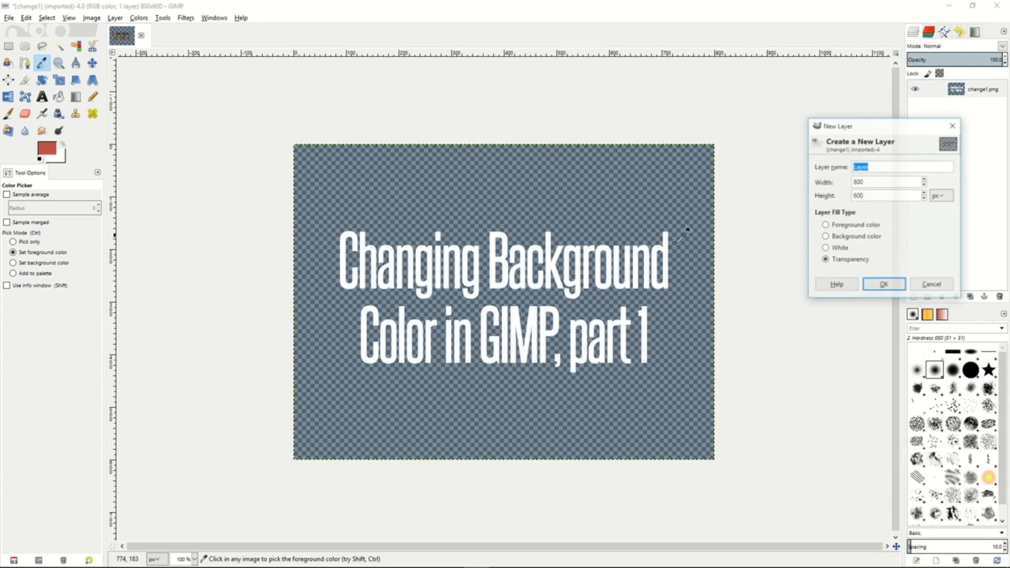
click(886, 287)
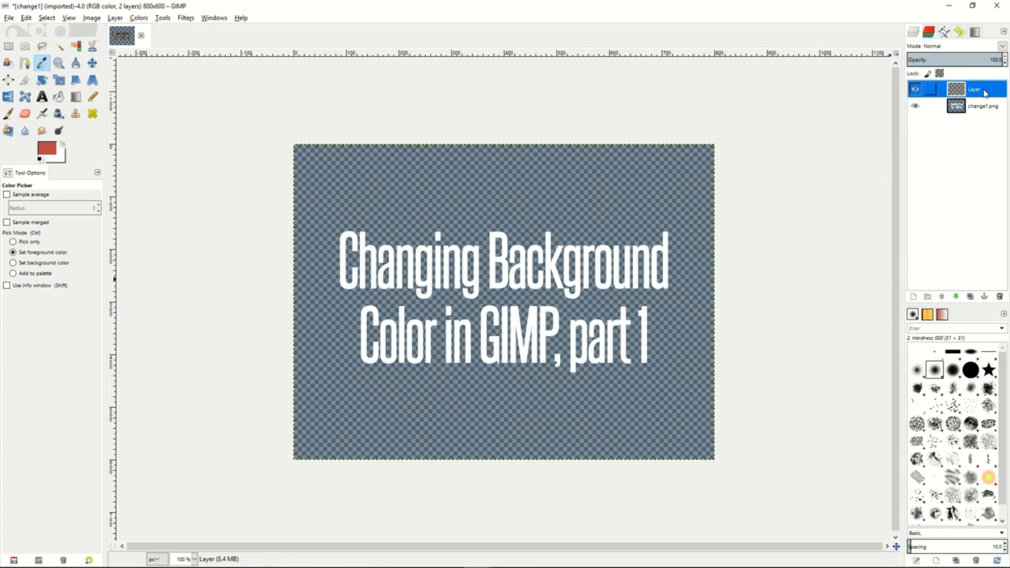
- Move the new transparent layer below the change1.png layer and bucket-fill it with a teal-blue foreground color
drag(987, 93, 994, 117)
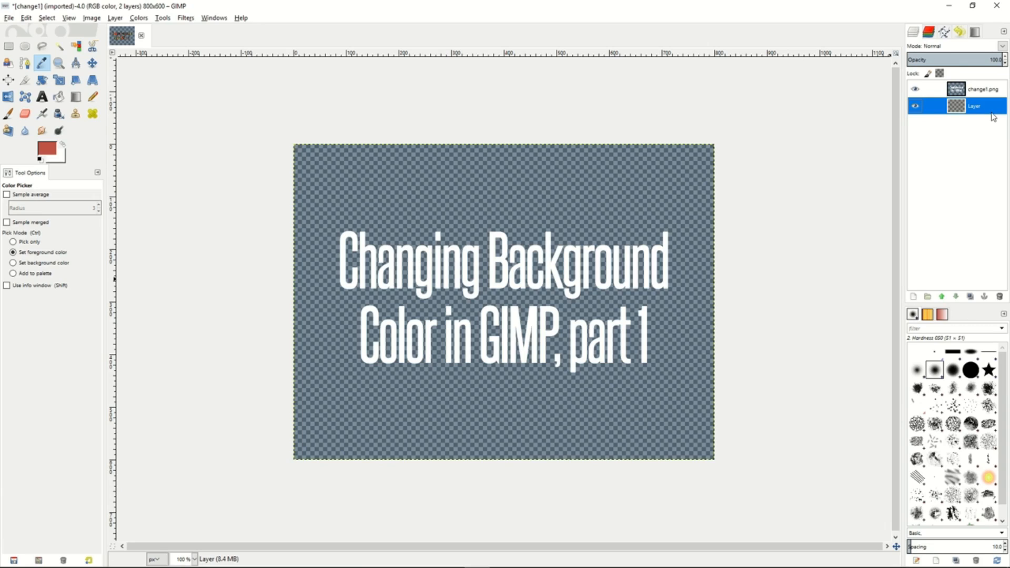
key(shift+b)
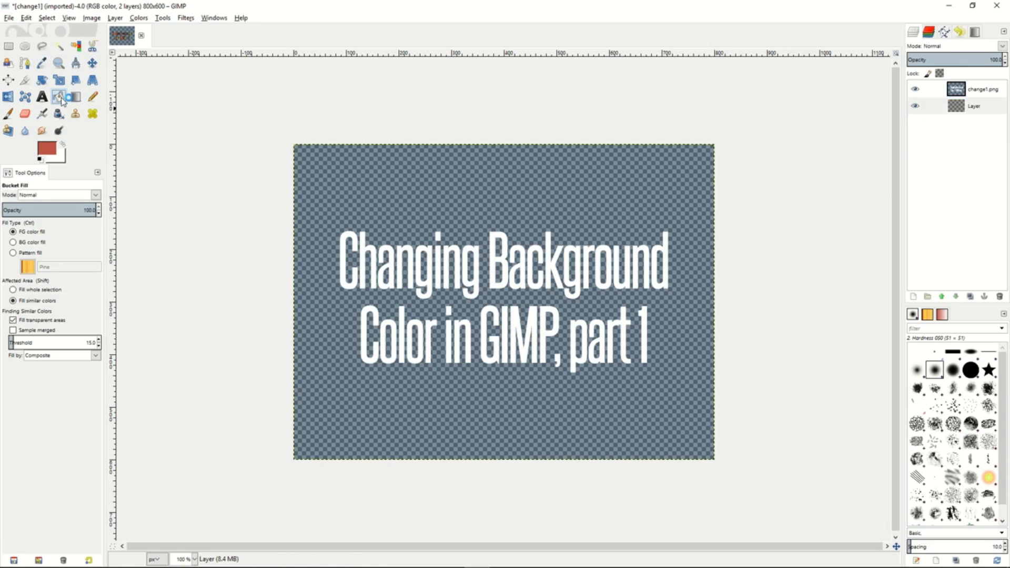
click(46, 150)
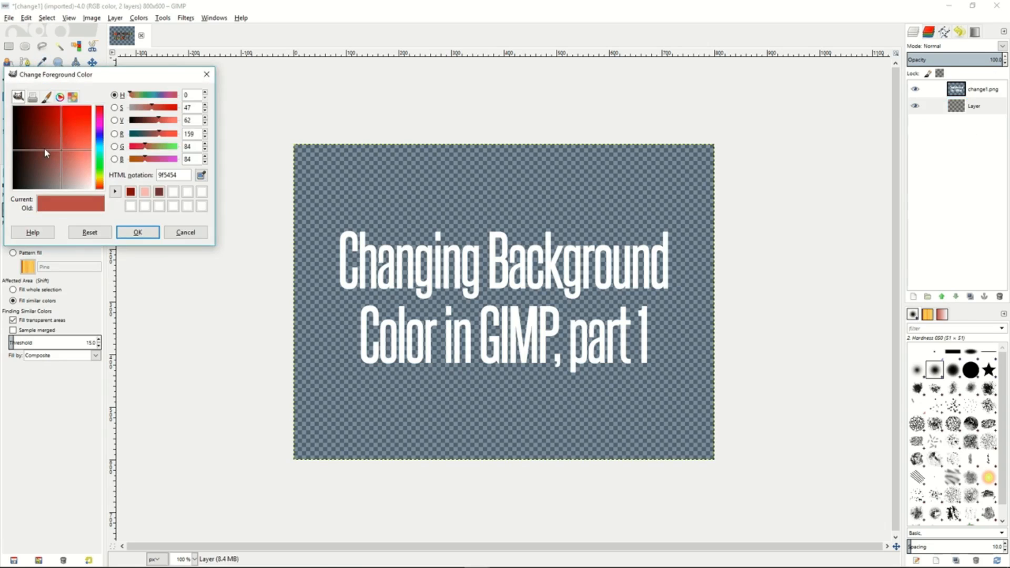
click(101, 148)
click(135, 232)
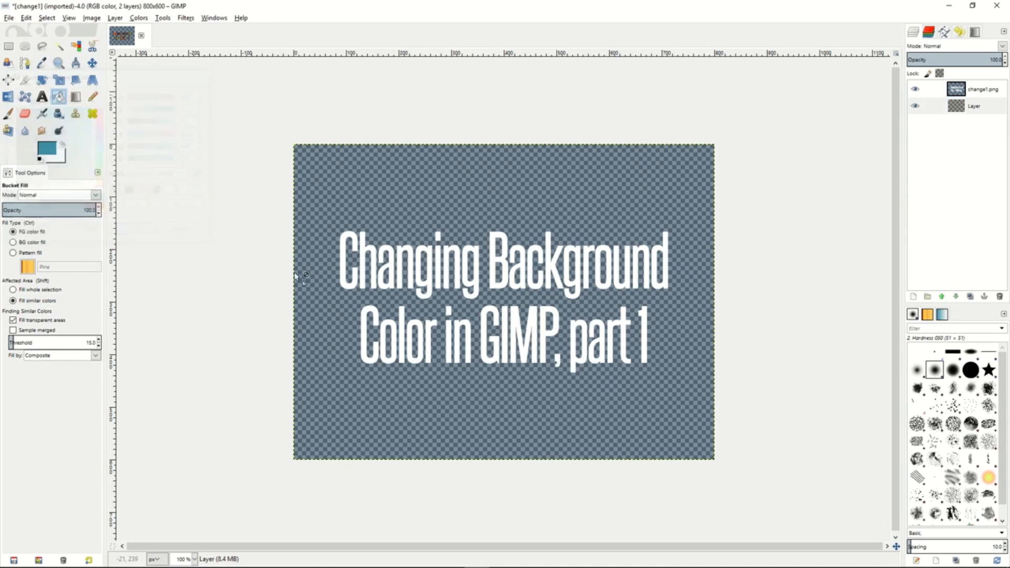
click(437, 206)
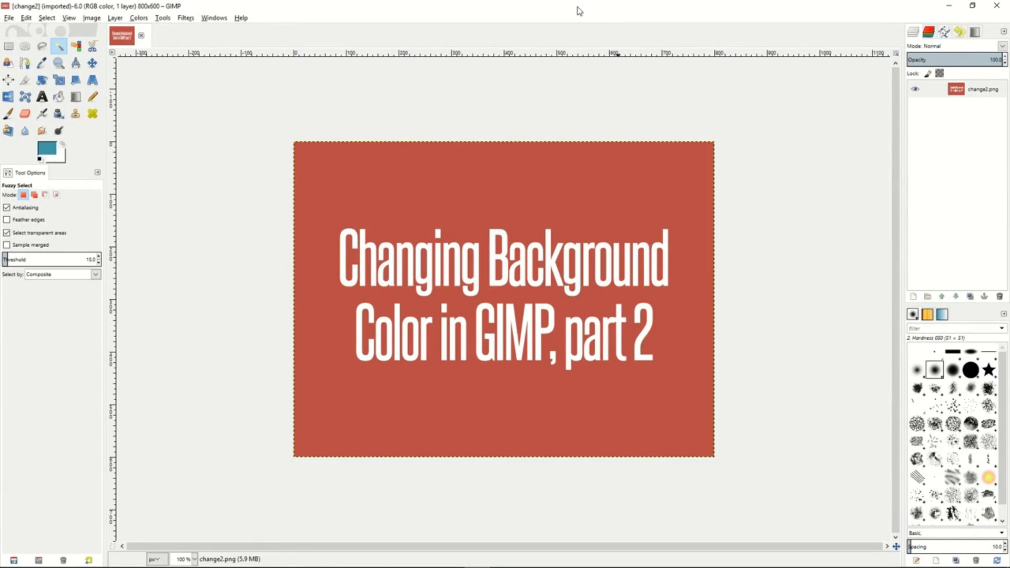
- Select the change2.png layer and bring up its layer commands
click(947, 90)
right_click(942, 90)
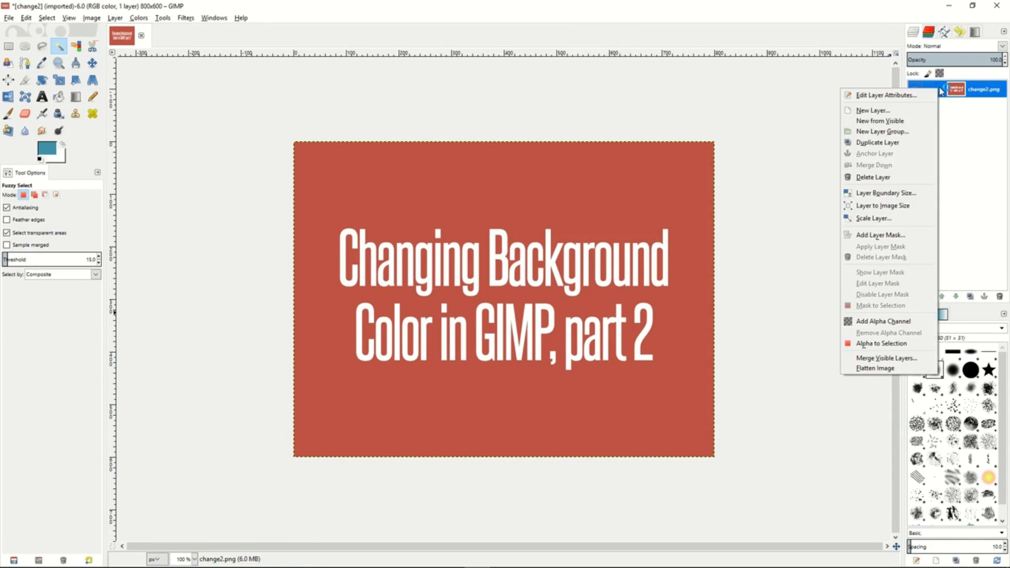
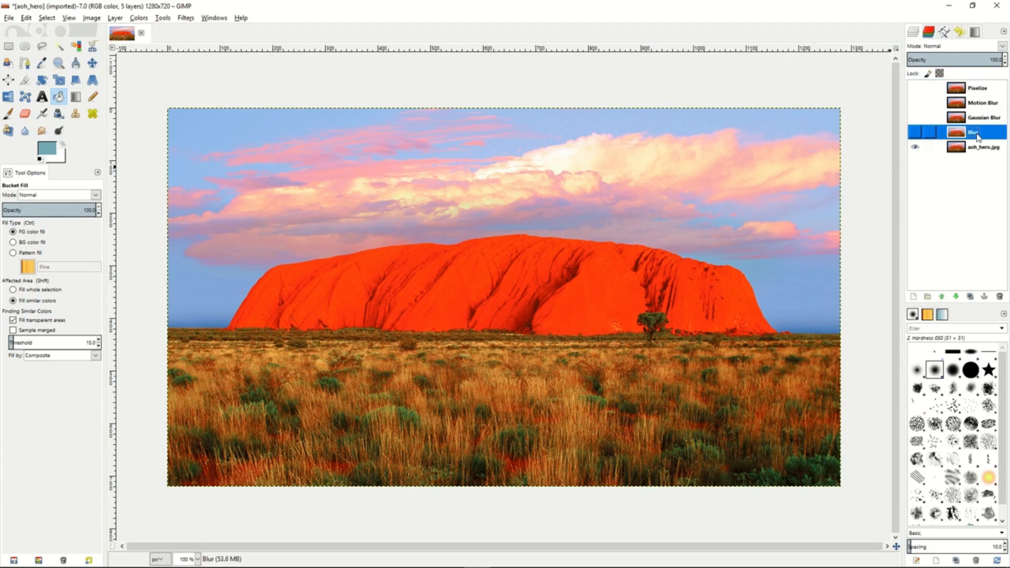
- Make the Blur layer visible and apply the simple Blur filter to it
click(914, 133)
click(185, 18)
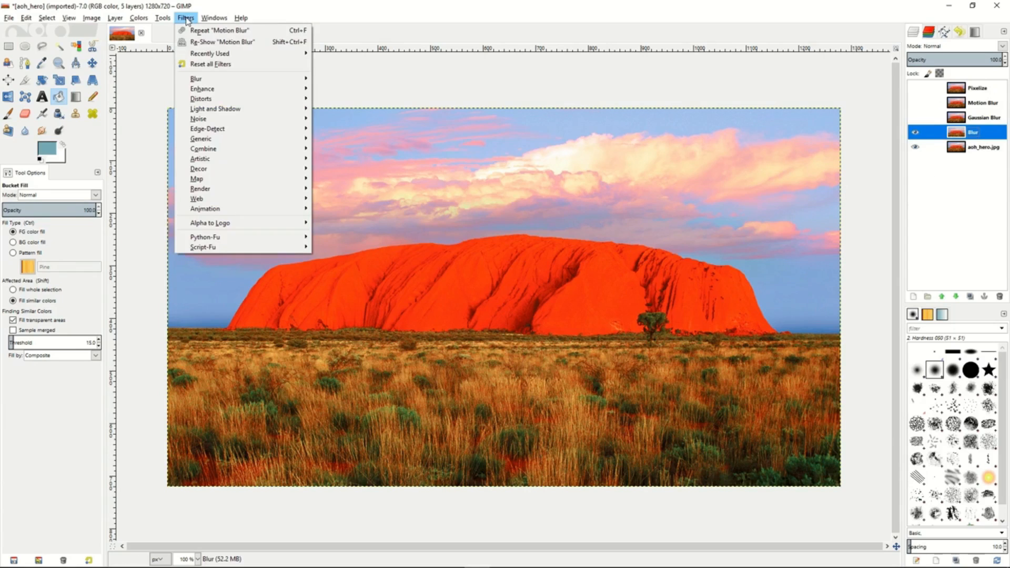
mouse_move(215, 79)
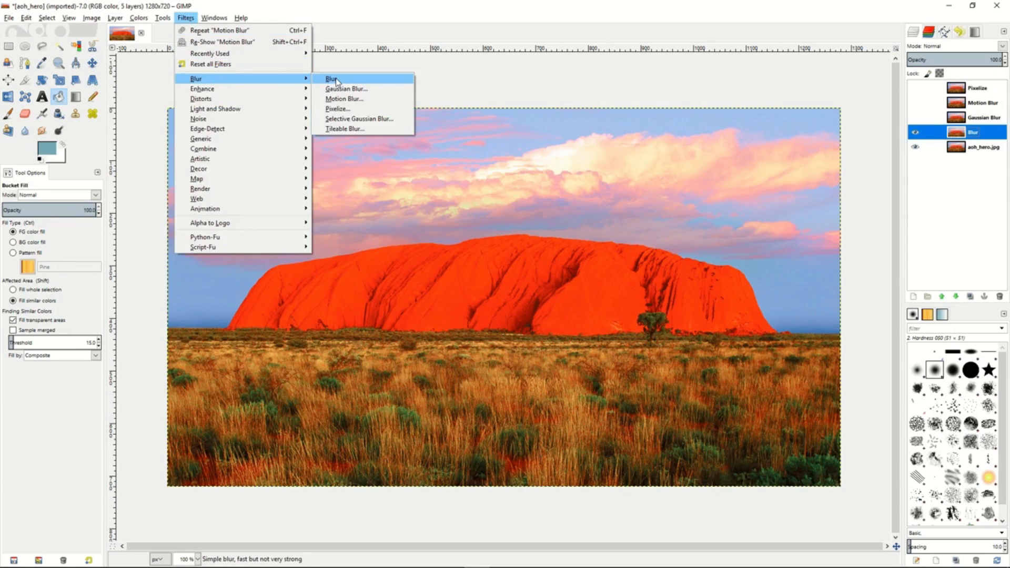
click(331, 80)
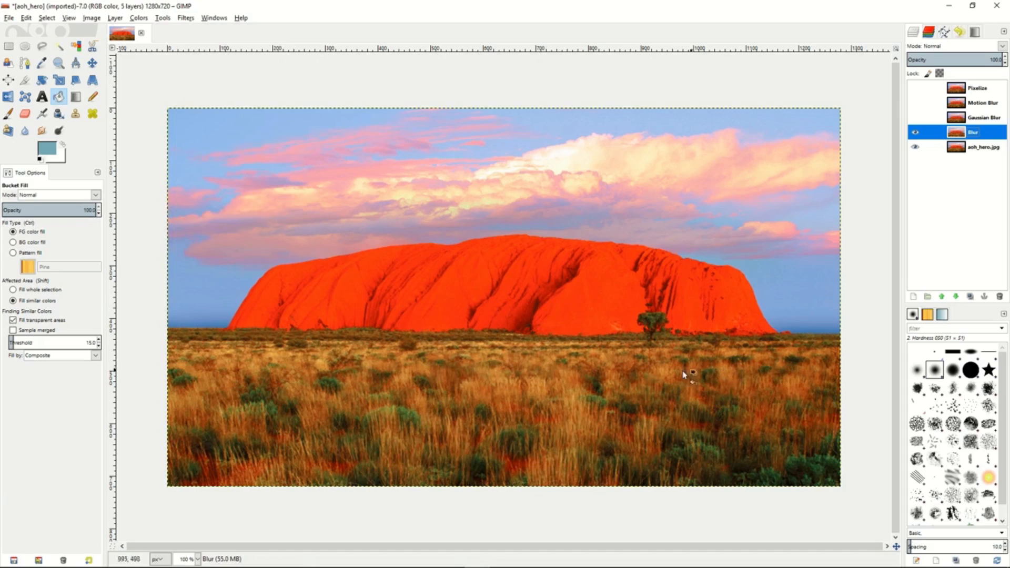
click(917, 138)
- Show the Gaussian Blur layer and apply Gaussian Blur to it using the RLE method, adjusting the linked blur radius
click(922, 121)
click(919, 122)
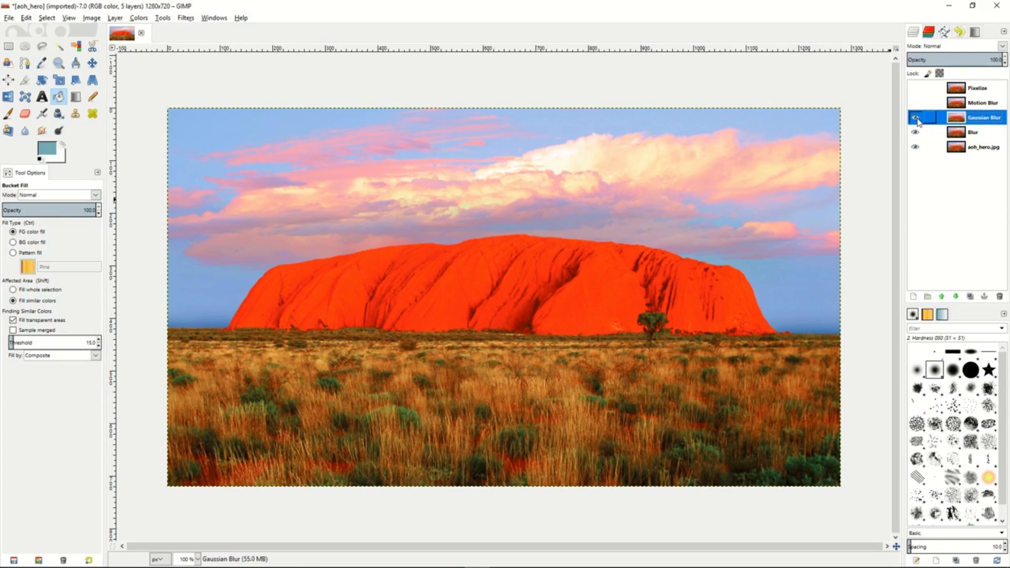
click(185, 19)
mouse_move(199, 80)
click(343, 89)
click(503, 359)
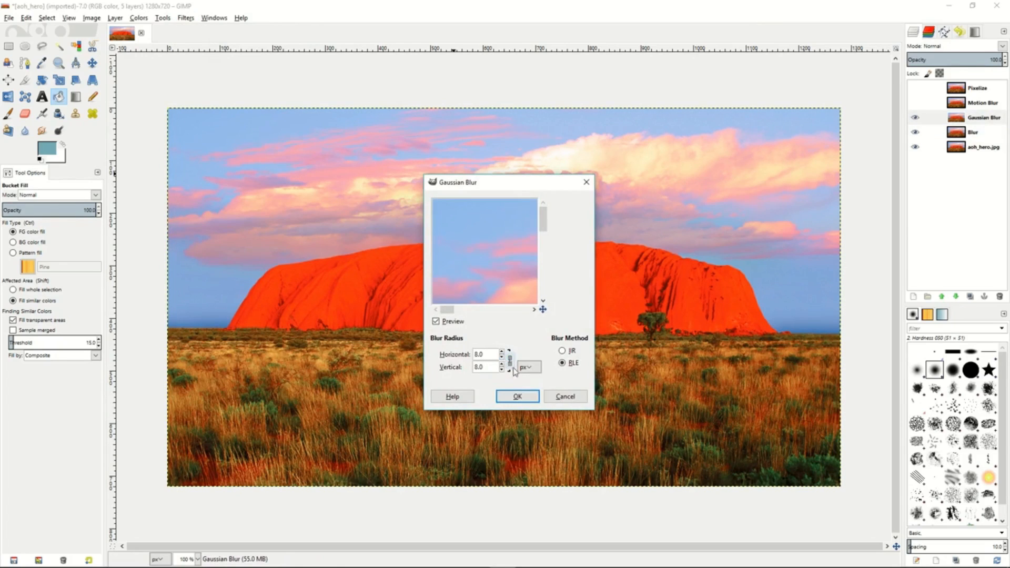
click(503, 352)
click(503, 352)
click(503, 352)
click(517, 397)
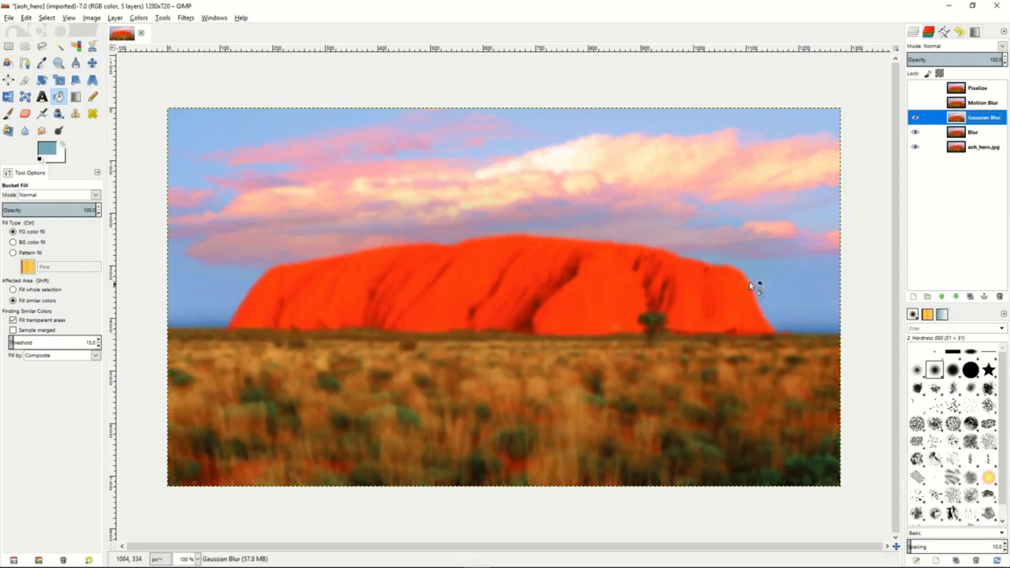
- Show the Motion Blur layer and apply an outward Zoom motion blur centered at 640, 360 px with a slightly shortened length
click(978, 105)
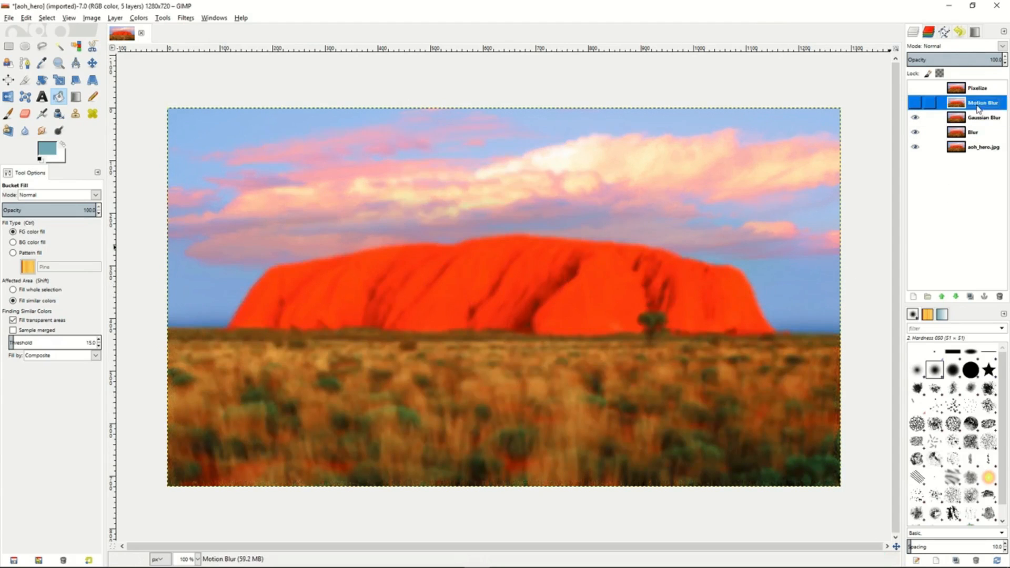
click(916, 105)
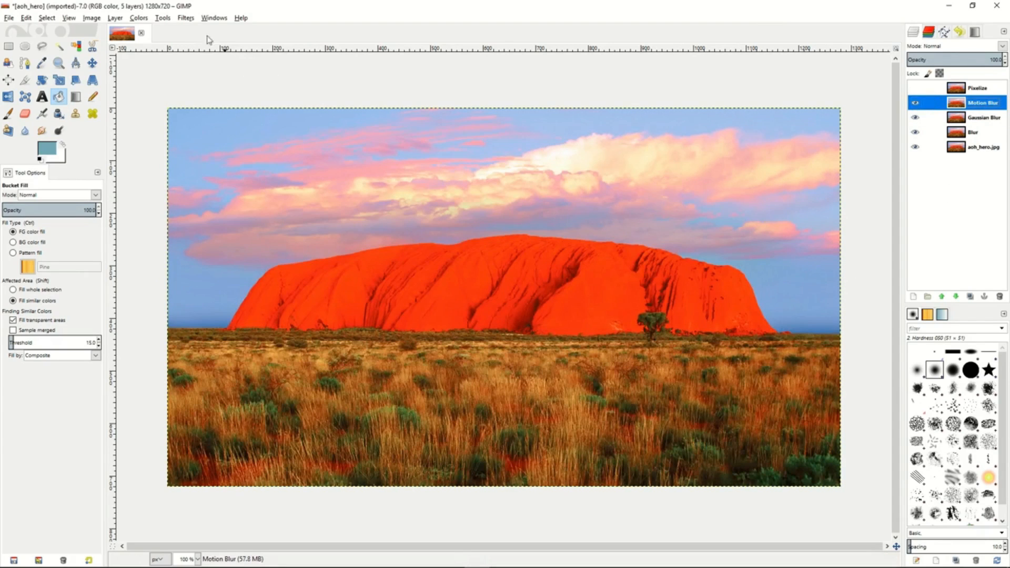
click(187, 20)
mouse_move(211, 79)
click(392, 100)
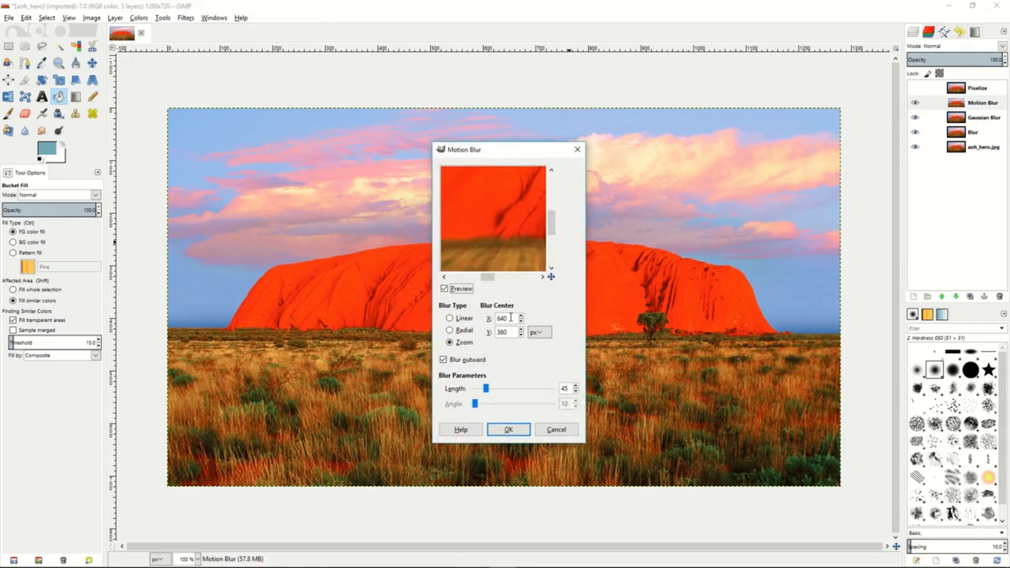
drag(487, 390, 483, 389)
click(509, 430)
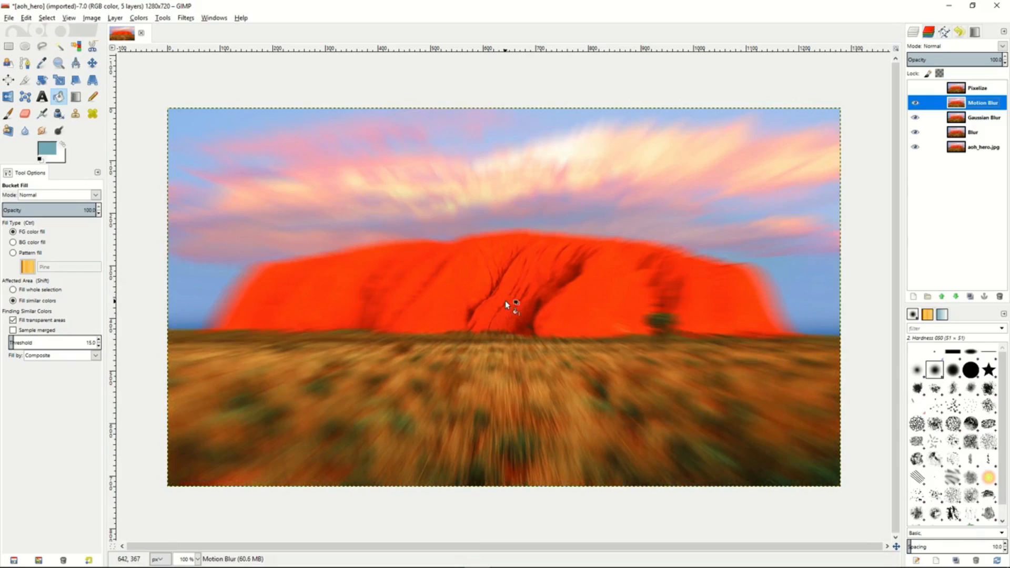
- Show the Pixelize layer and apply Pixelize to it with a pixel width and height of 7 px
click(918, 90)
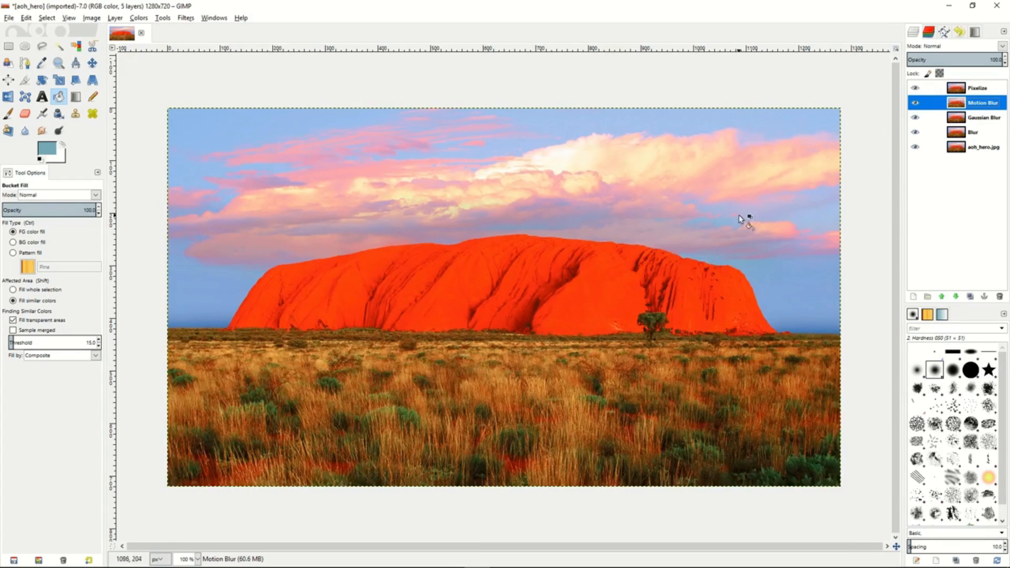
click(992, 93)
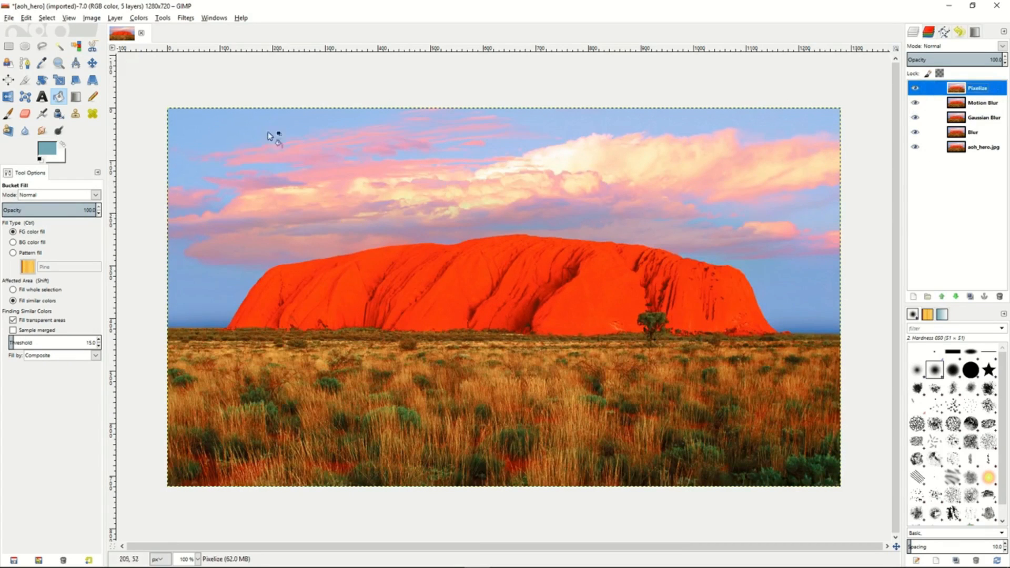
click(185, 19)
mouse_move(253, 79)
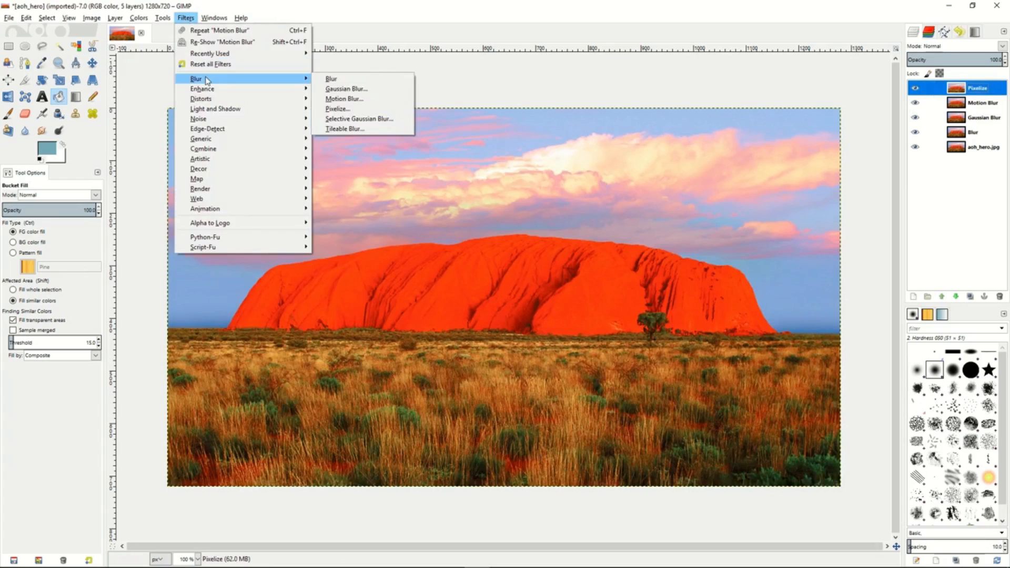
click(356, 111)
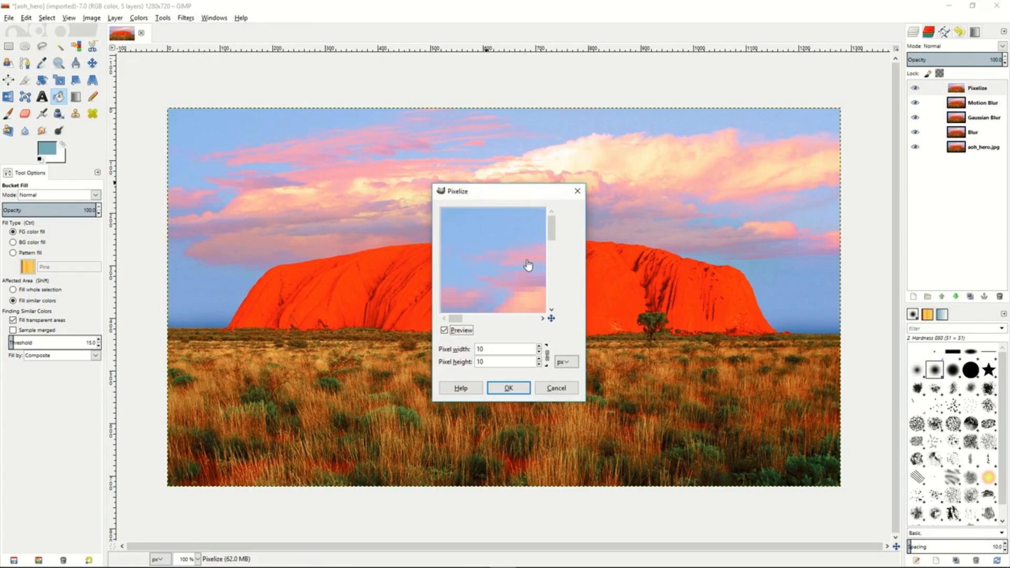
drag(503, 274, 456, 207)
drag(530, 289, 477, 213)
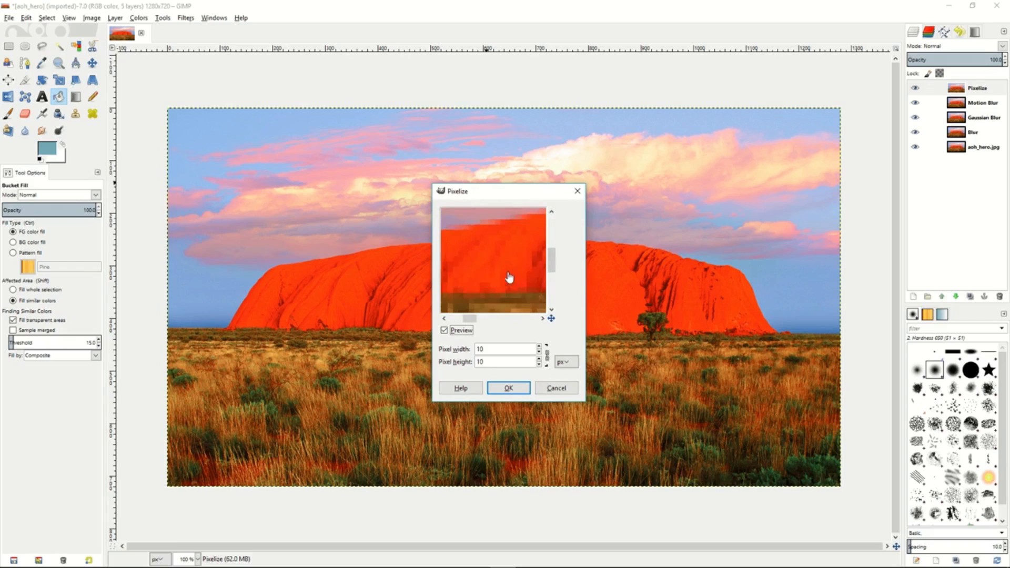
click(539, 352)
click(539, 352)
click(539, 352)
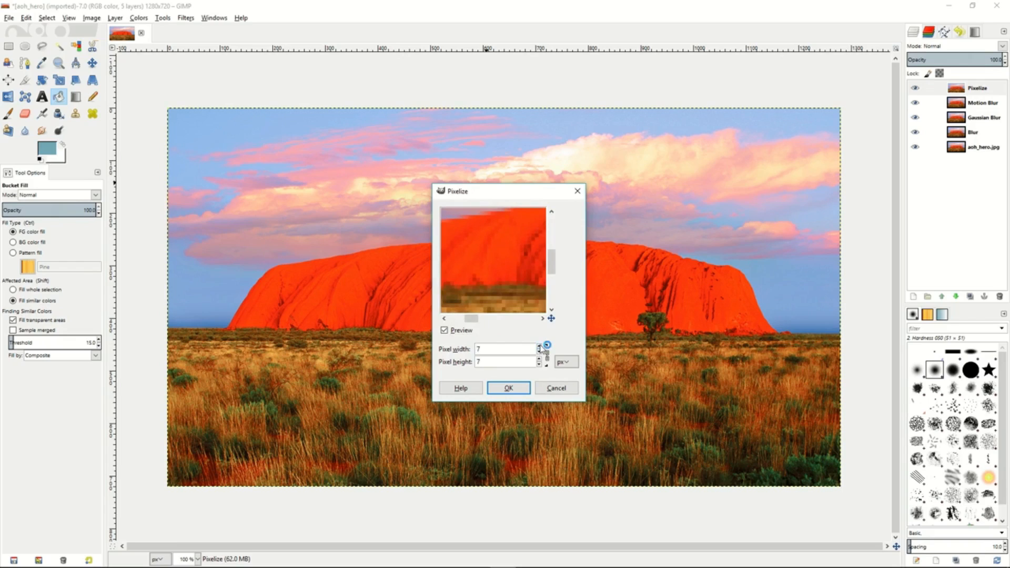
click(508, 389)
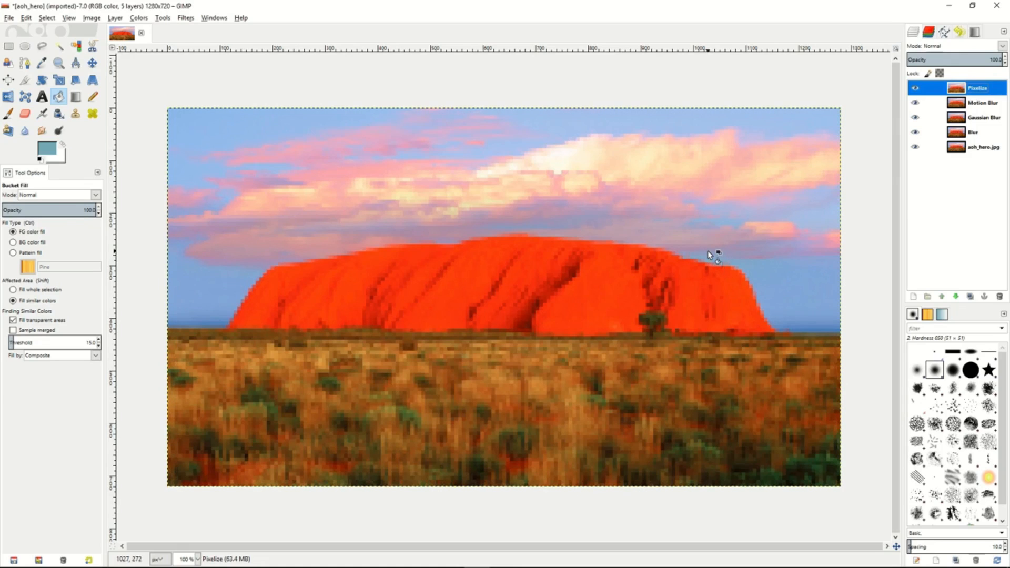
- Hide the Pixelize, Motion Blur and Gaussian Blur layers
click(916, 88)
click(916, 103)
click(916, 118)
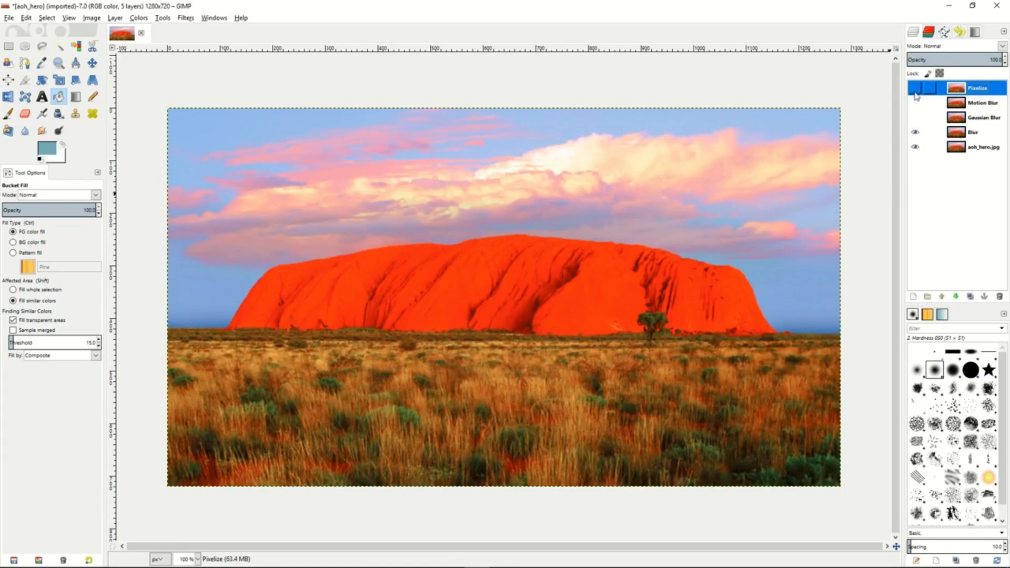
- Lower the Blur layer's opacity to about 47% and hide the layer
click(974, 136)
drag(976, 59, 951, 59)
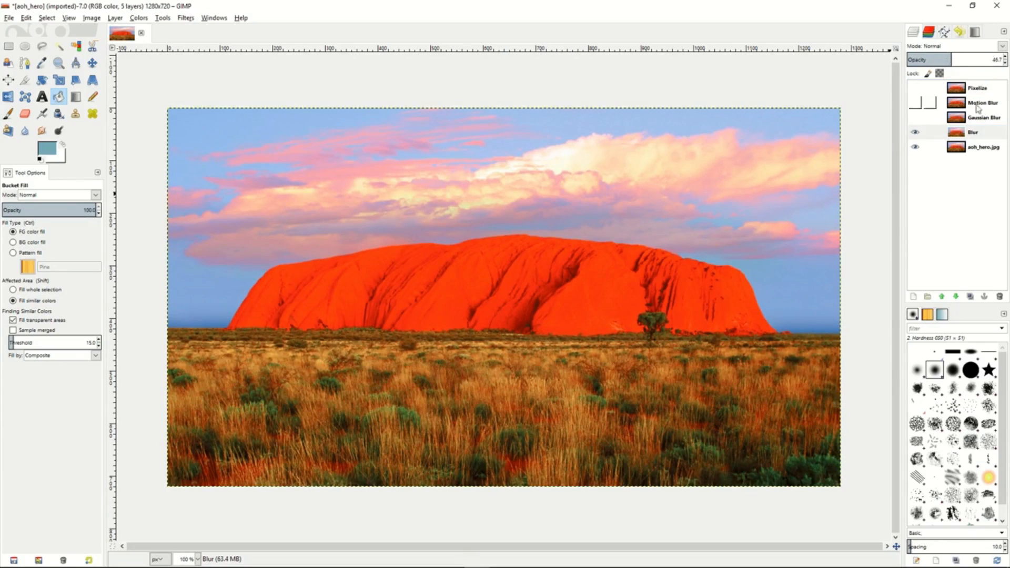
click(922, 135)
- Show the Gaussian Blur layer, reduce its opacity to about 56.6%, and hide it again
click(916, 118)
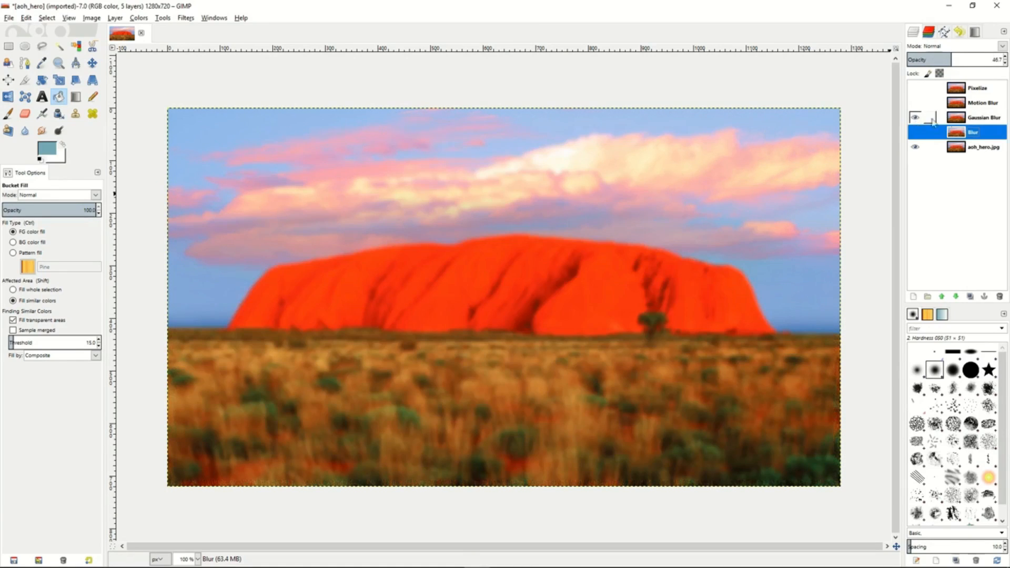
click(930, 118)
drag(978, 55, 962, 56)
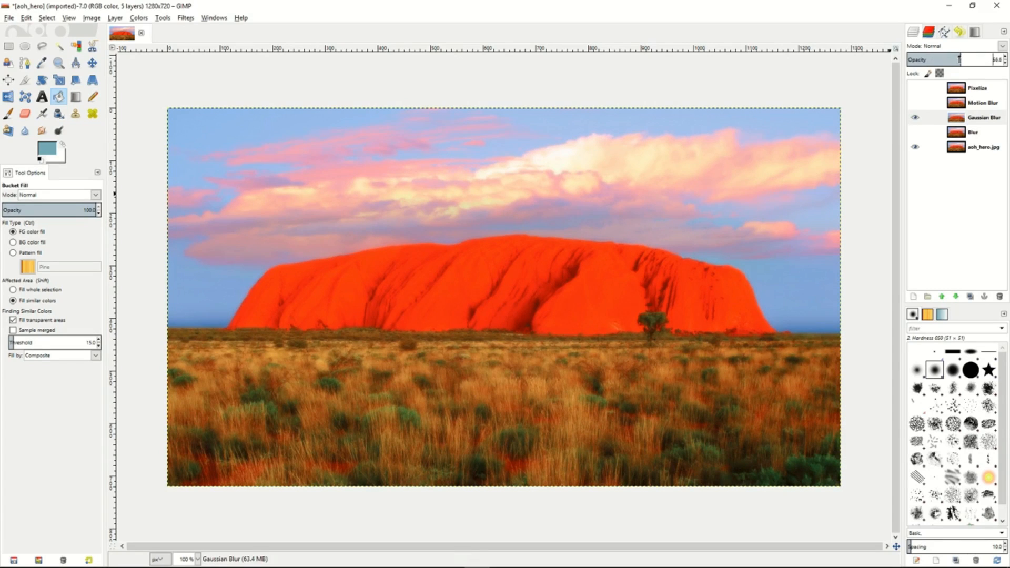
click(916, 119)
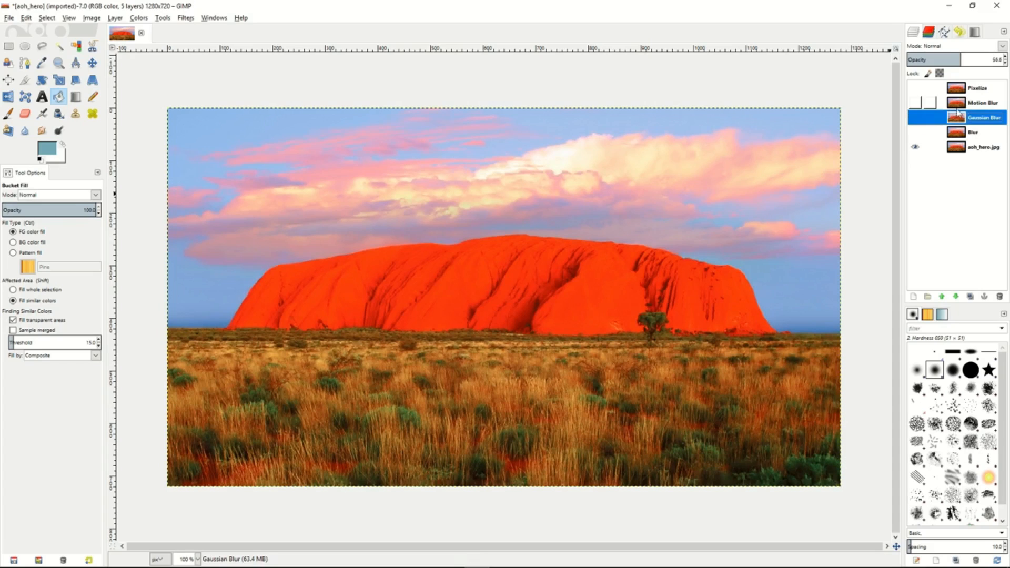
- Show the Motion Blur layer, reduce its opacity to about 49.5%, and hide it again
click(979, 104)
click(916, 104)
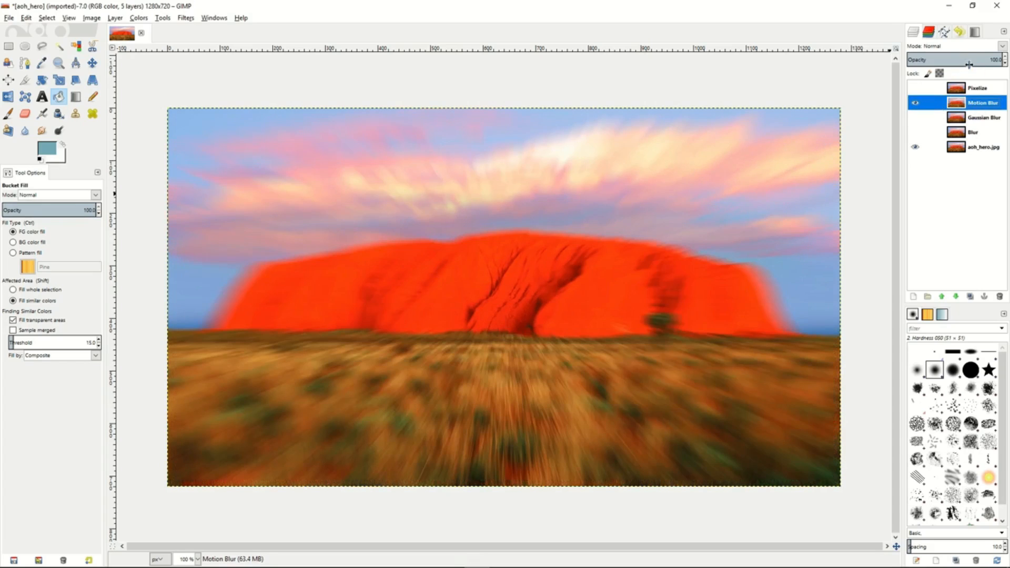
drag(979, 59, 955, 59)
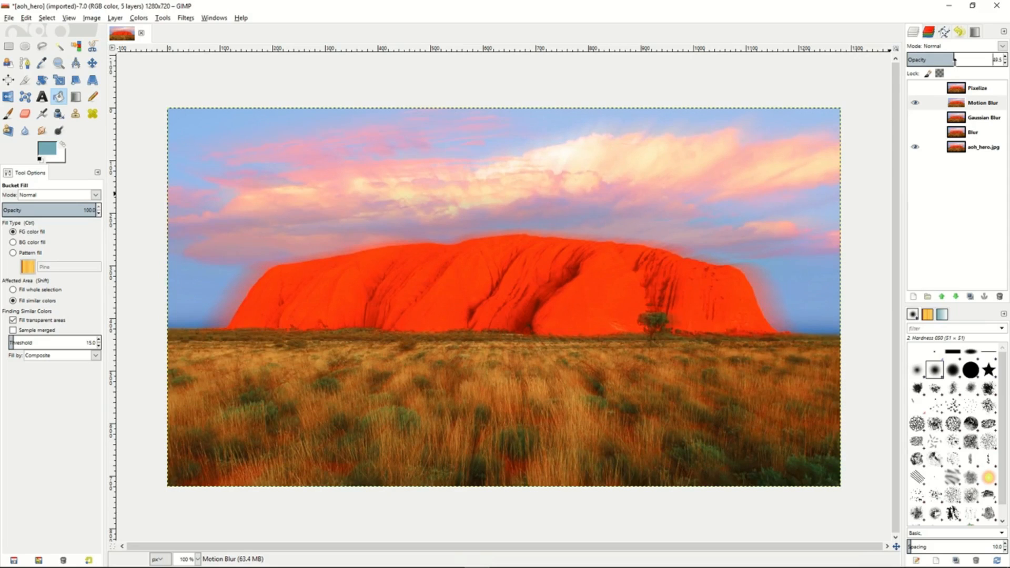
click(916, 103)
- Show the Pixelize layer and adjust its opacity, ending at 100%
click(919, 88)
click(915, 89)
drag(963, 59, 1006, 59)
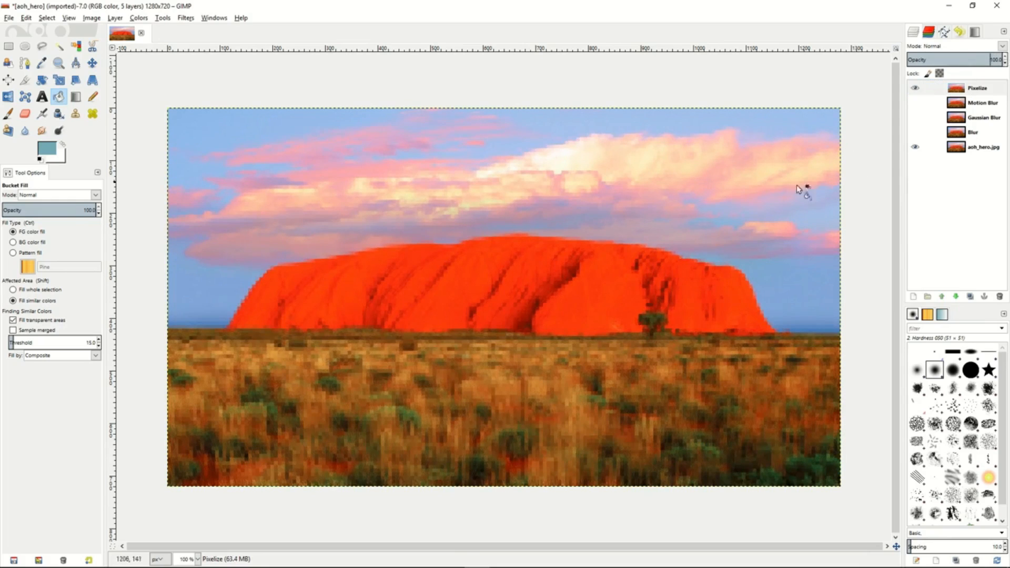
- Select a rectangle about 1239 x 677 px just inside the image edges and mask the Pixelize layer with the inverted selection
click(9, 46)
drag(177, 120, 829, 476)
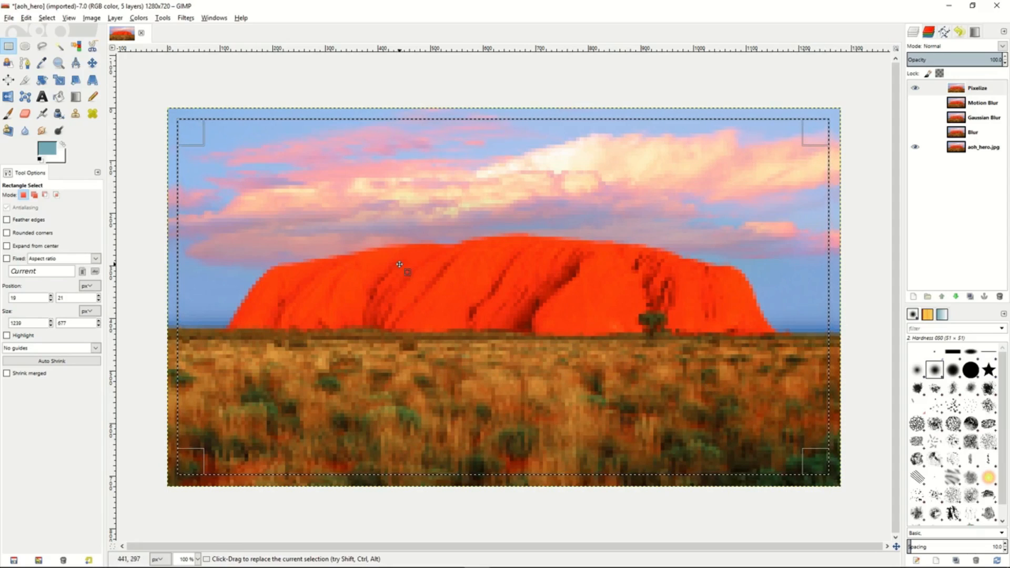
click(978, 89)
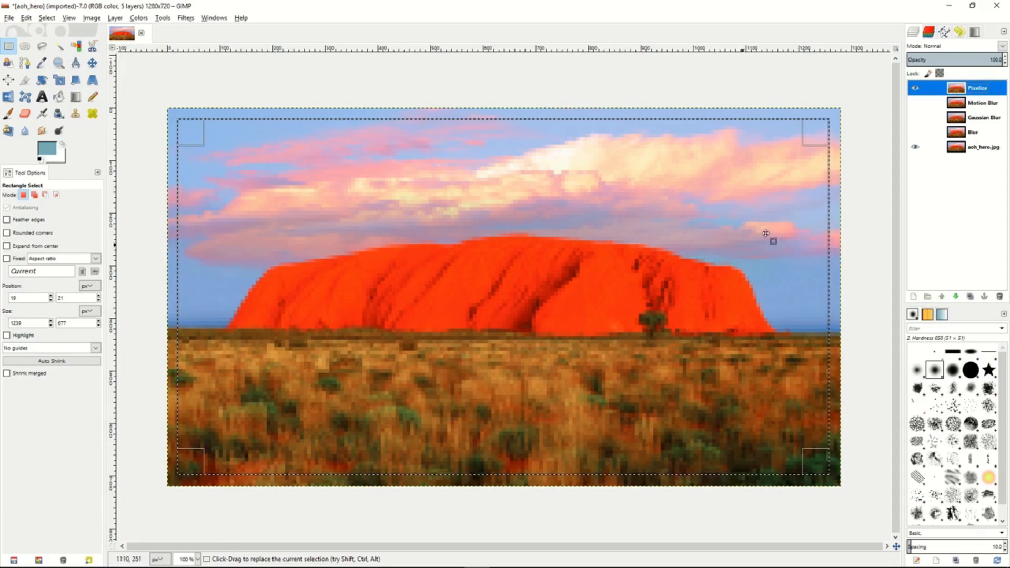
right_click(996, 92)
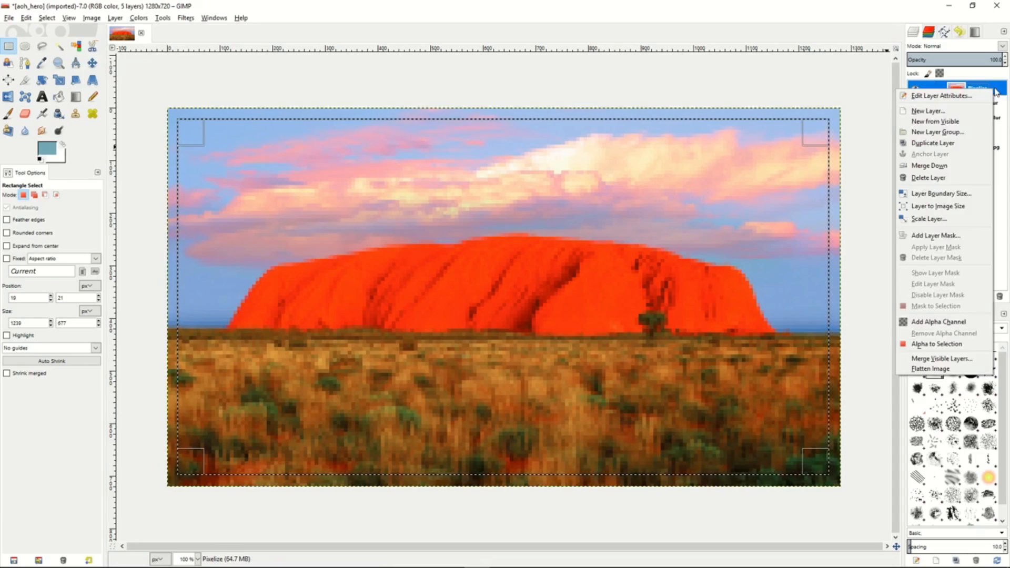
click(944, 236)
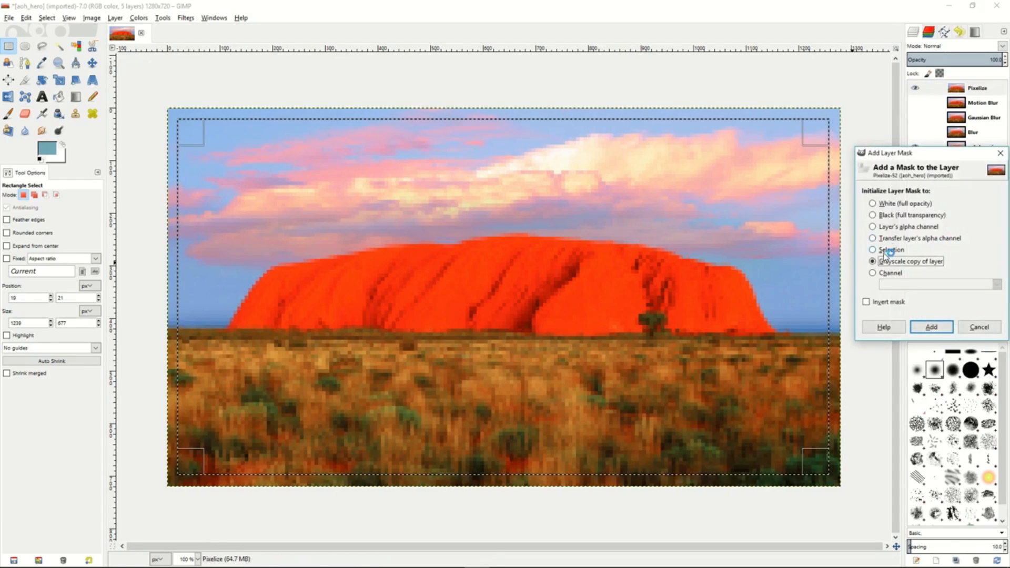
click(873, 250)
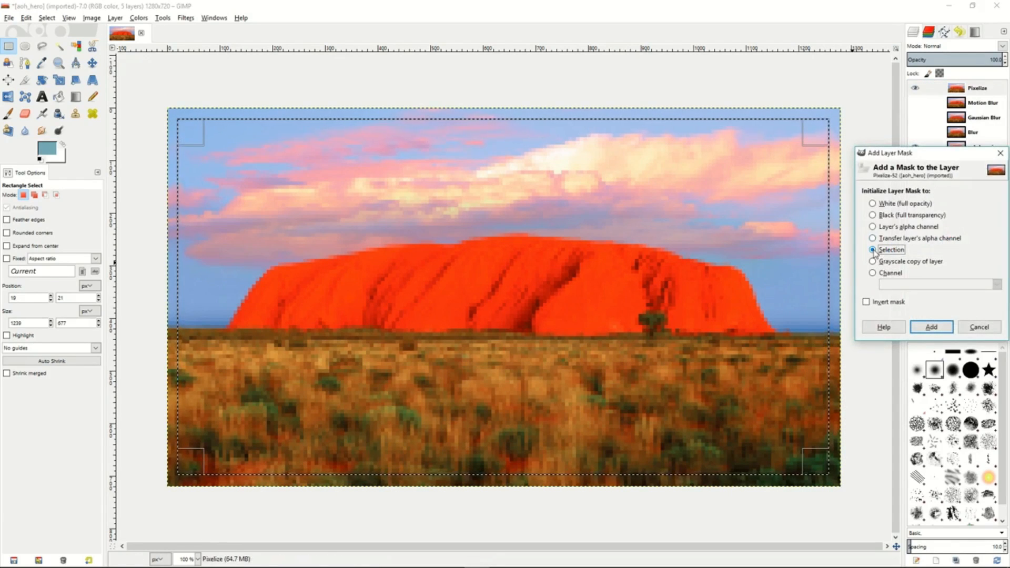
click(867, 302)
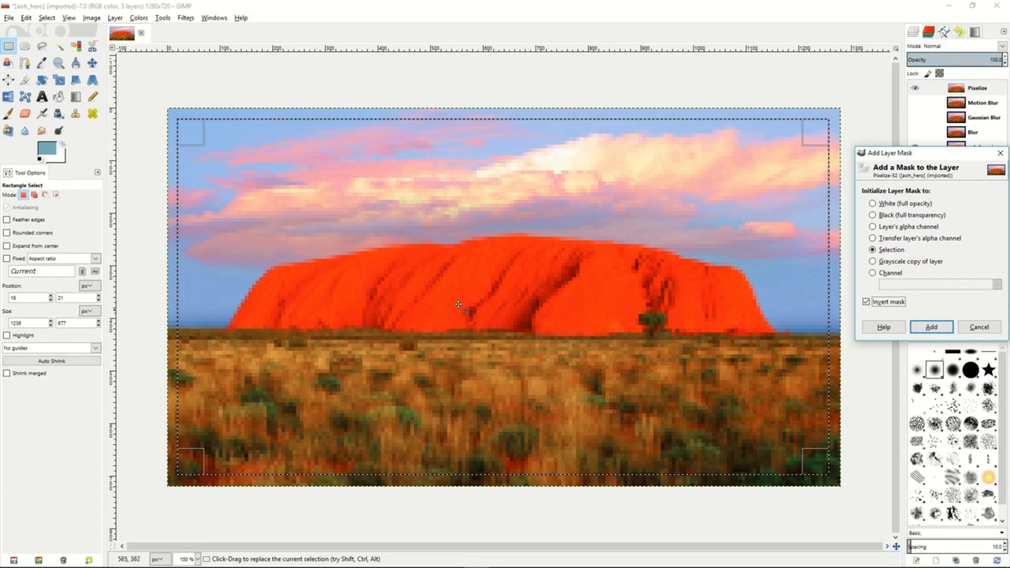
click(932, 327)
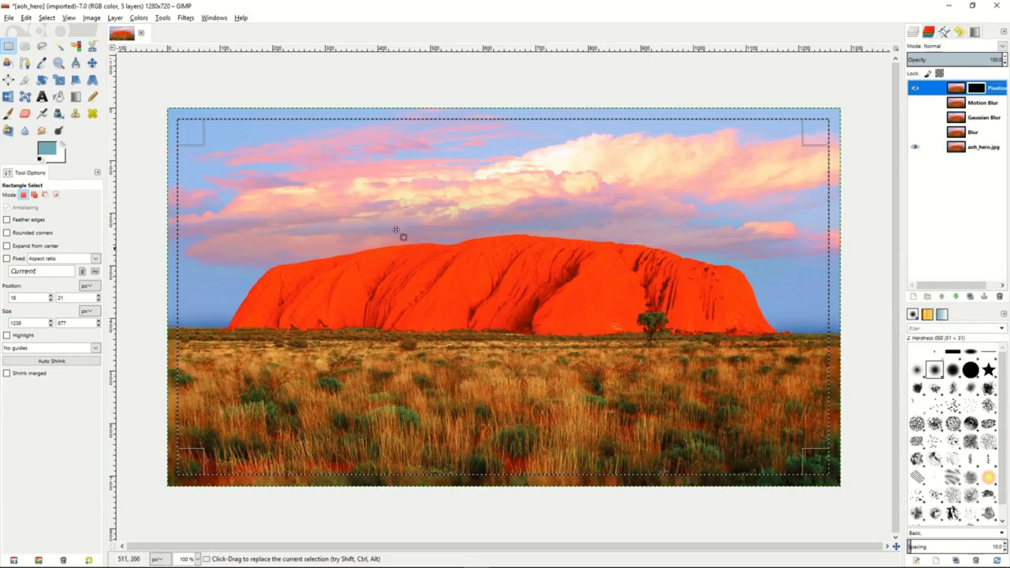
- Remove the rectangular selection from the image
right_click(441, 248)
mouse_move(463, 278)
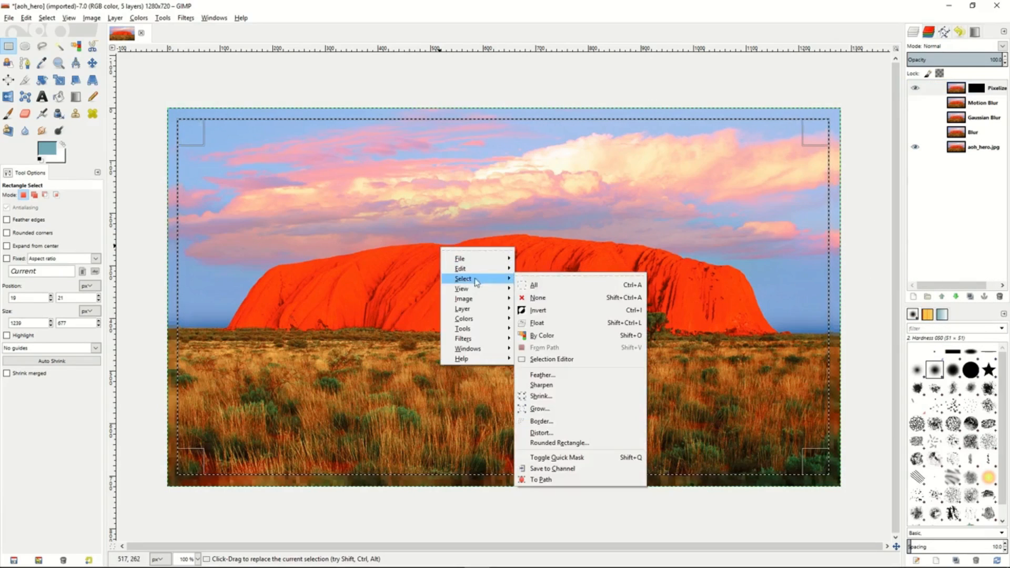
click(539, 293)
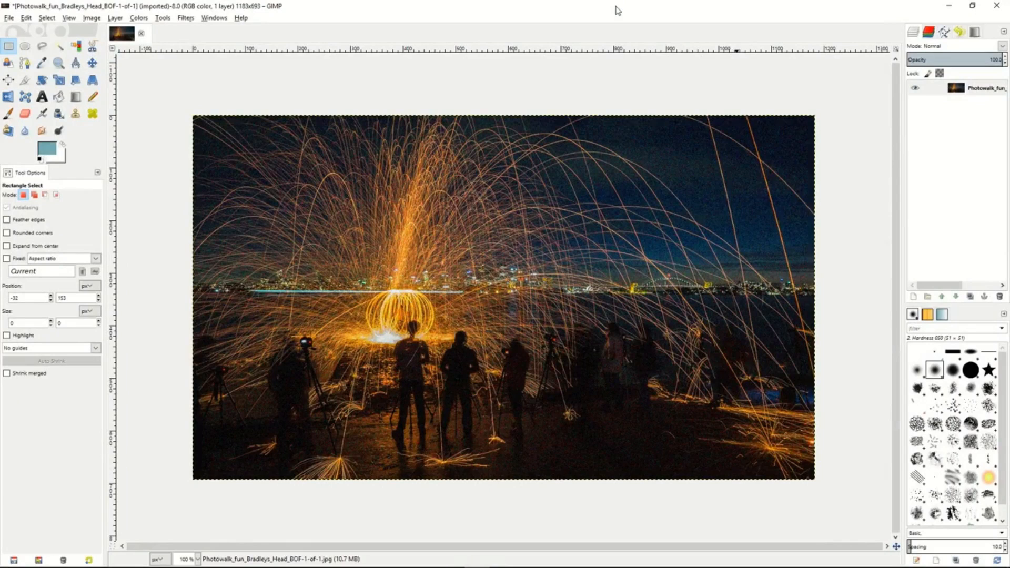
- Select about 321 x 163 px of dark ground, apply Selective Gaussian Blur with radius 4 and max delta 43, and clear the selection
drag(529, 391, 699, 477)
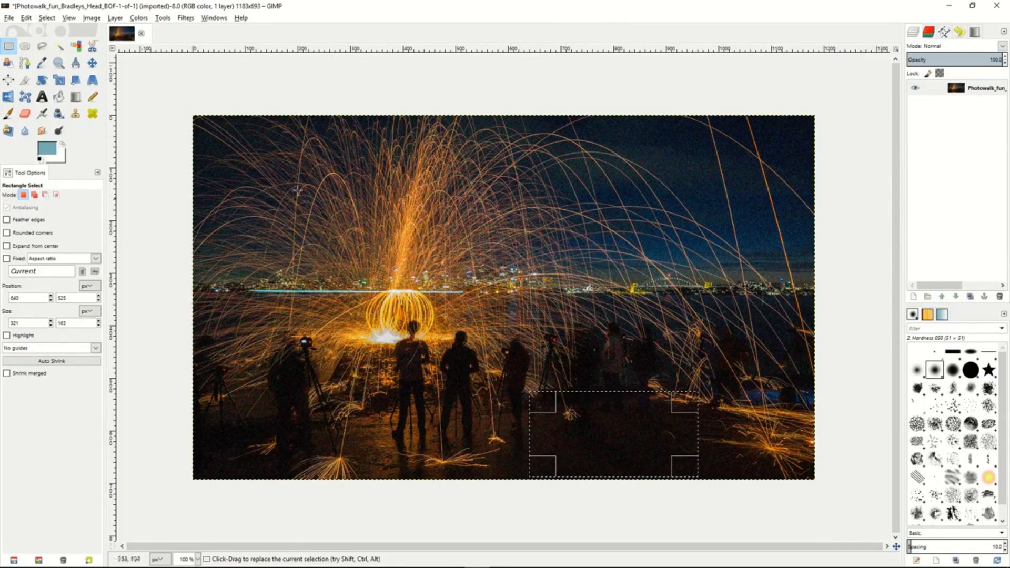
click(187, 18)
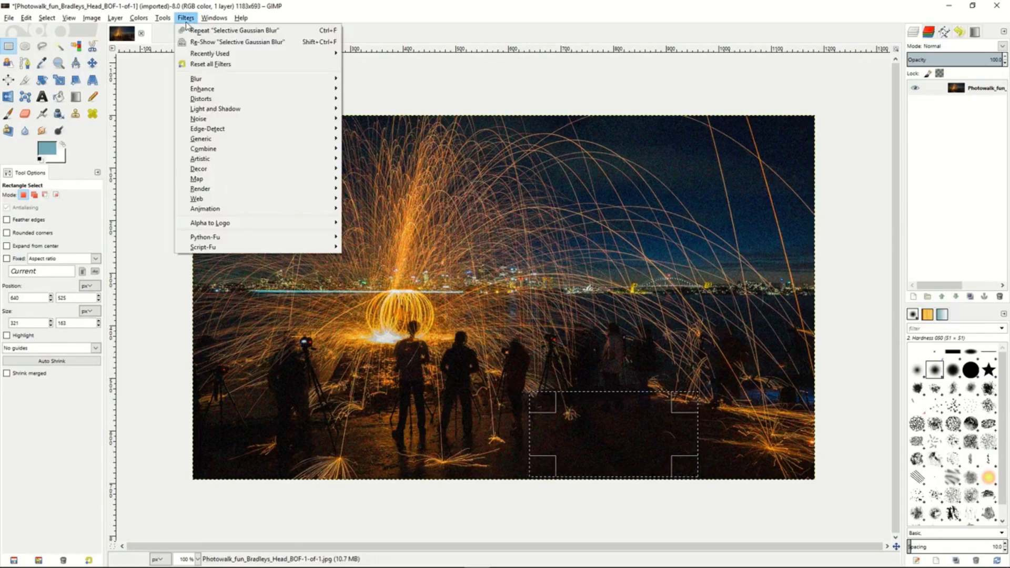
mouse_move(284, 79)
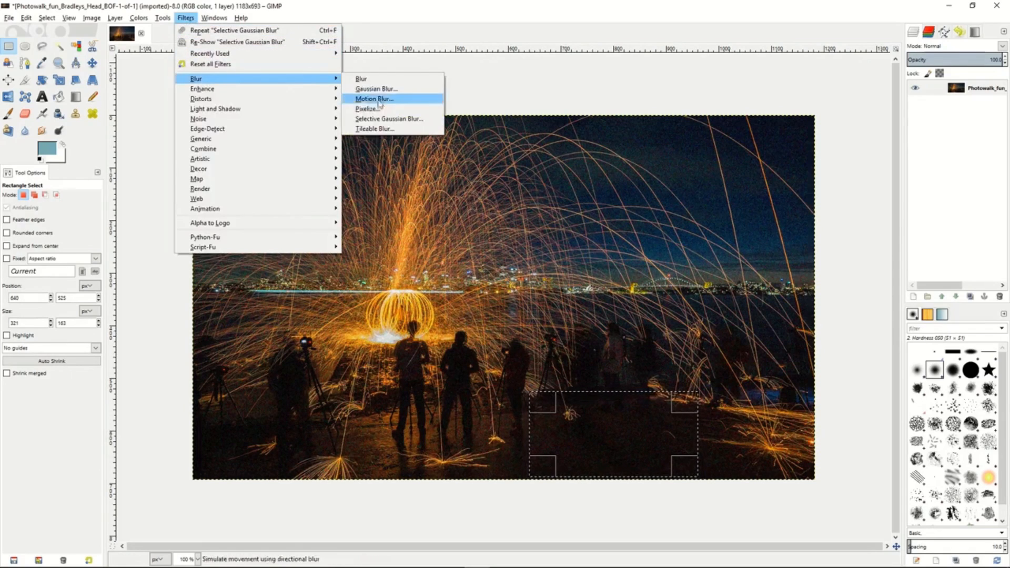
click(387, 121)
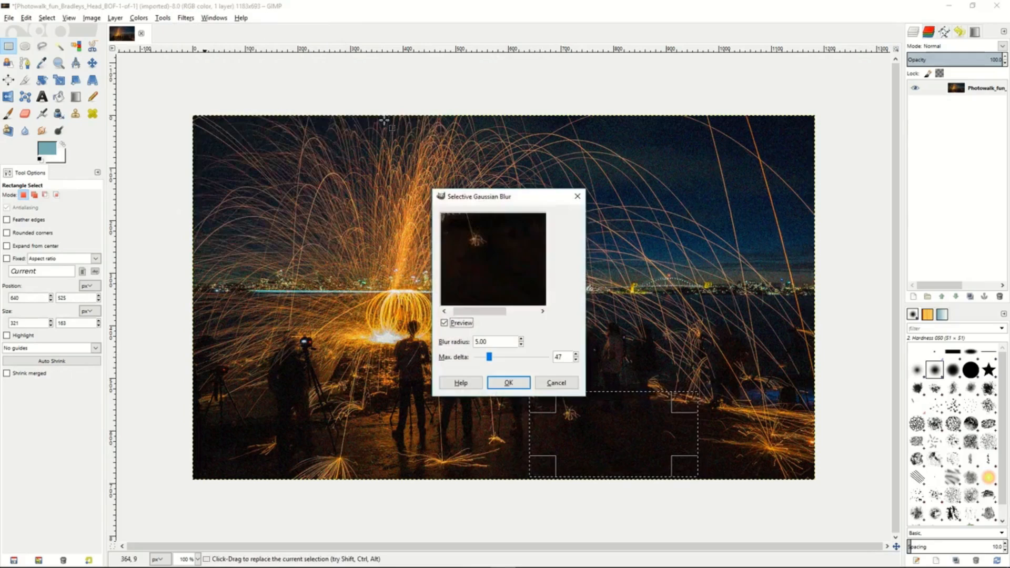
drag(490, 358, 488, 358)
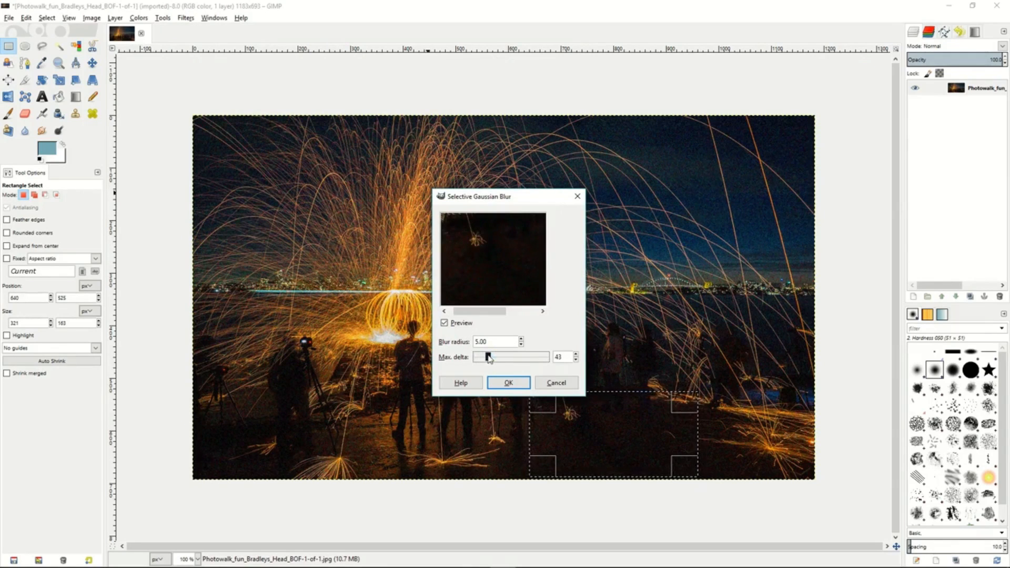
click(522, 346)
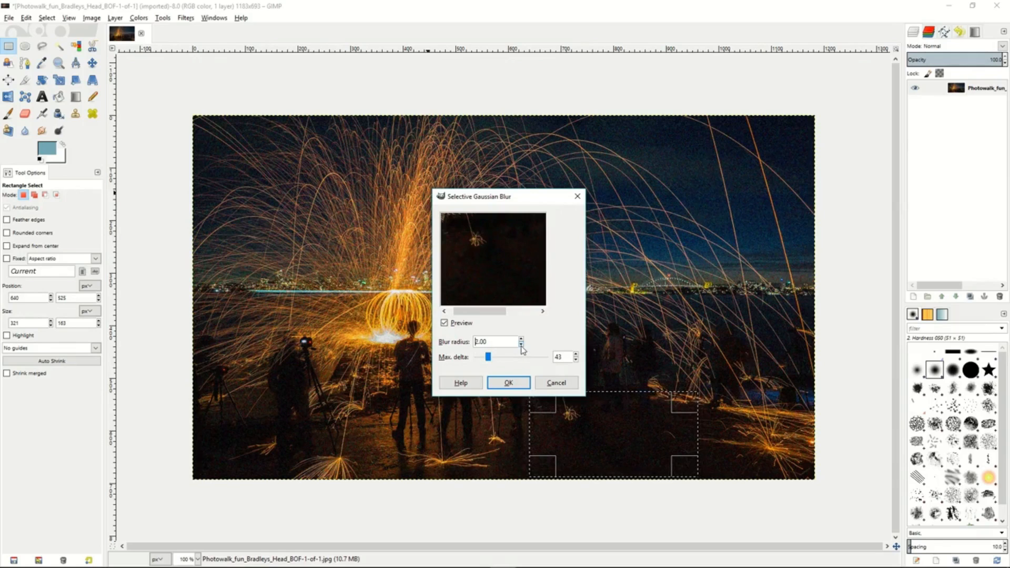
click(522, 339)
click(521, 339)
click(506, 385)
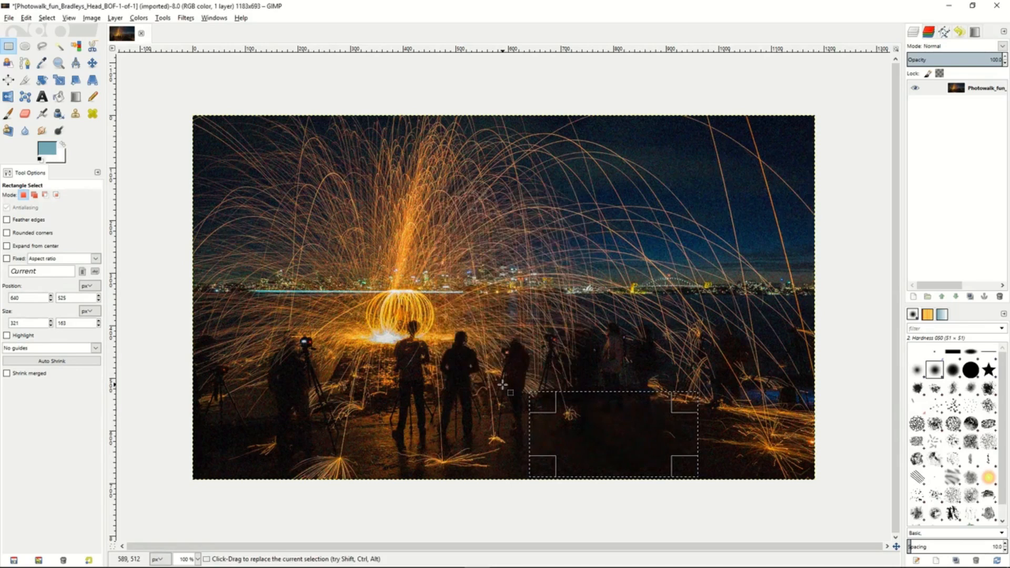
click(173, 223)
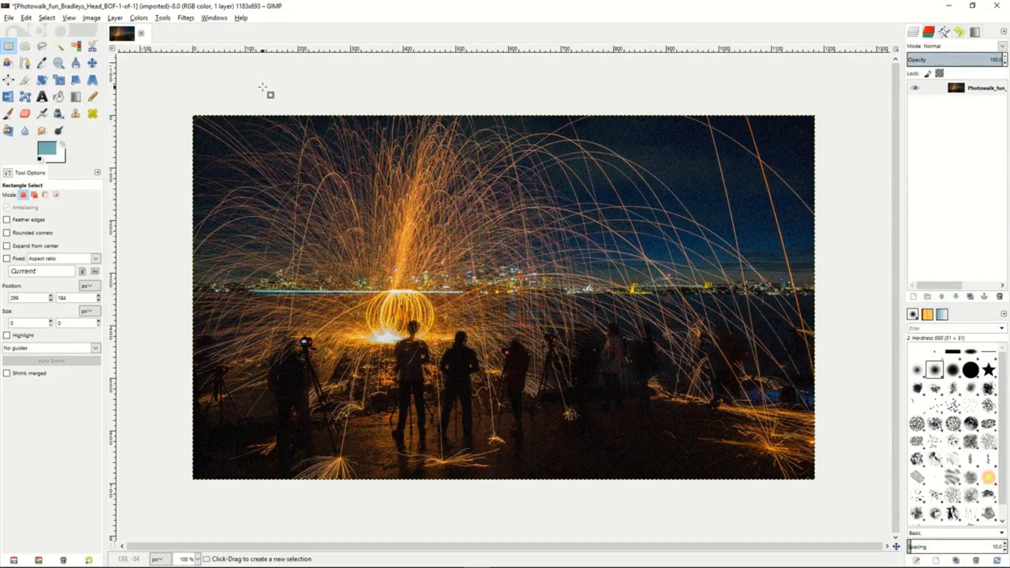
- Review the options of the Clone, Heal, Perspective Clone, Blur/Sharpen, Smudge and Dodge/Burn tools
click(77, 114)
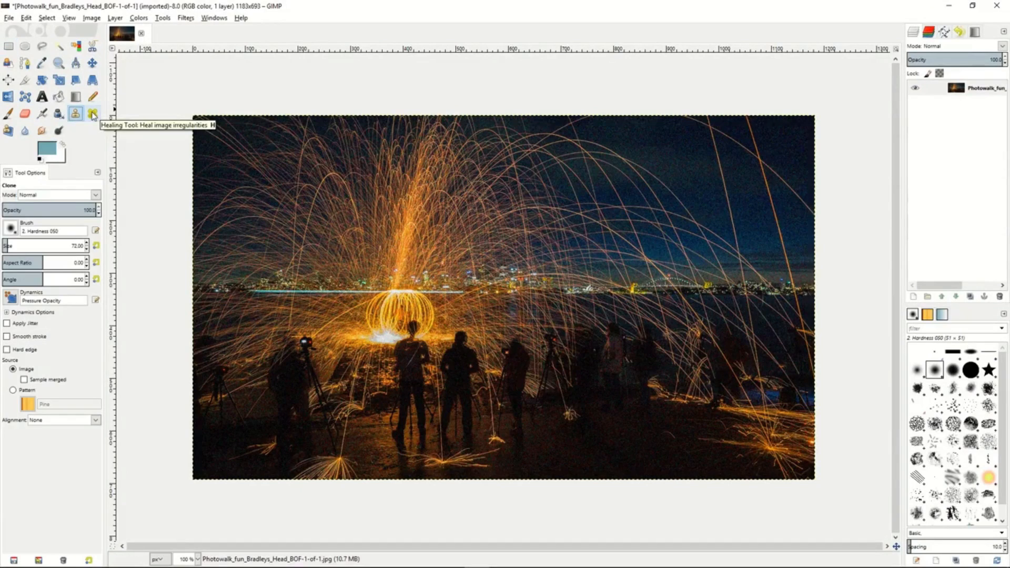
click(92, 114)
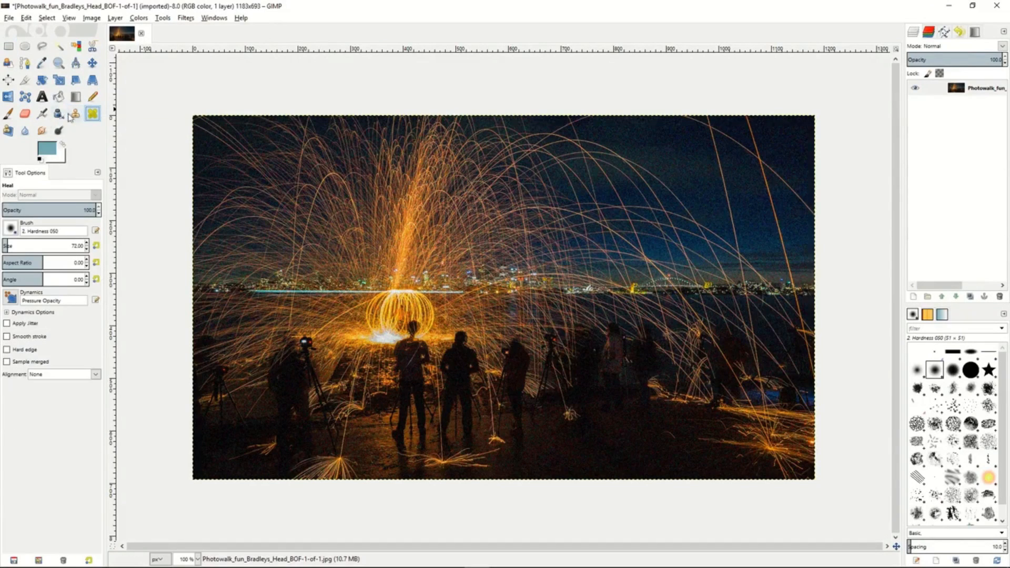
click(8, 132)
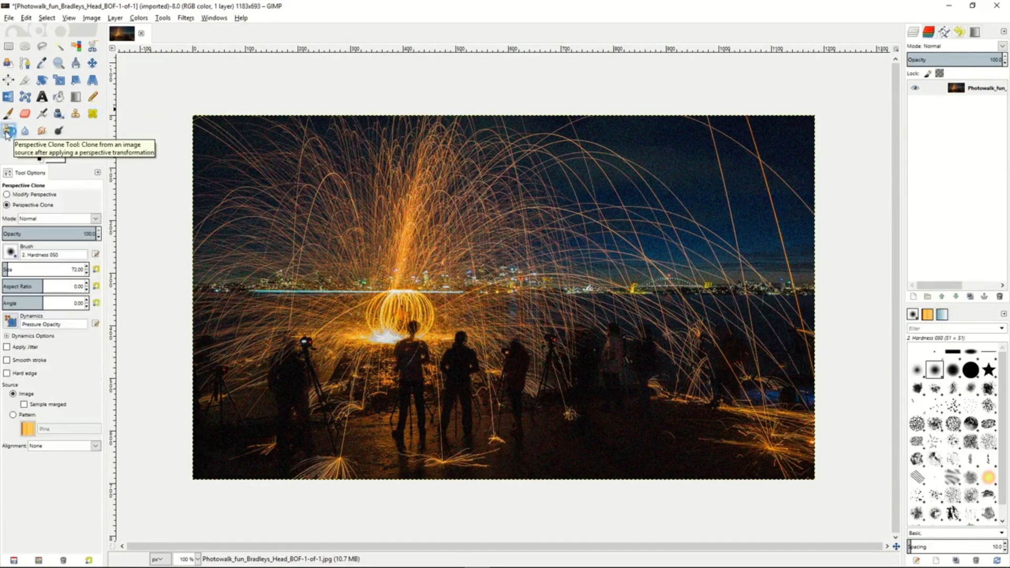
click(26, 132)
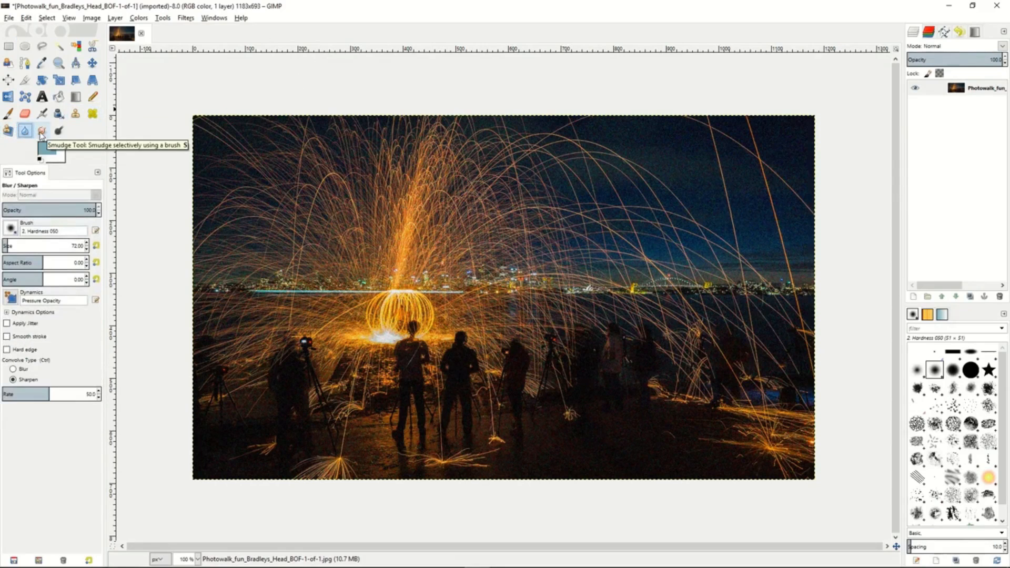
click(41, 131)
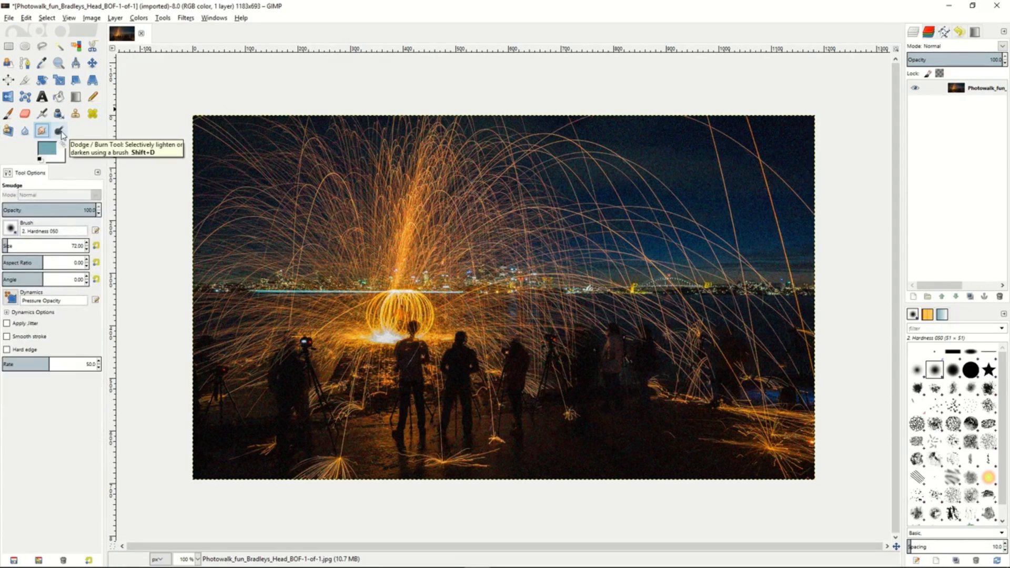
click(61, 134)
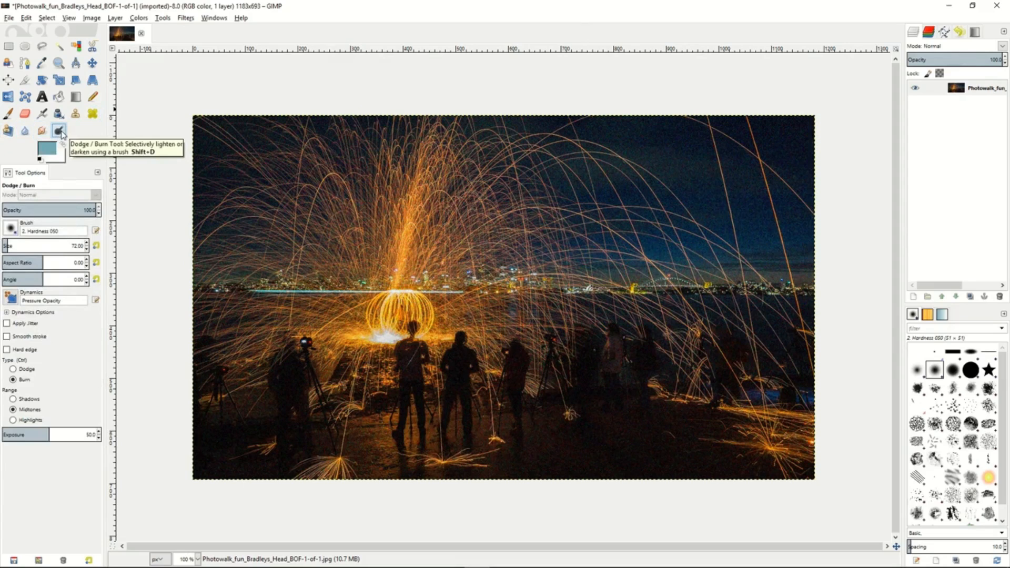
- Clone dark ground from below the rightmost standing figures over the tripod and the people right of the central group
click(79, 116)
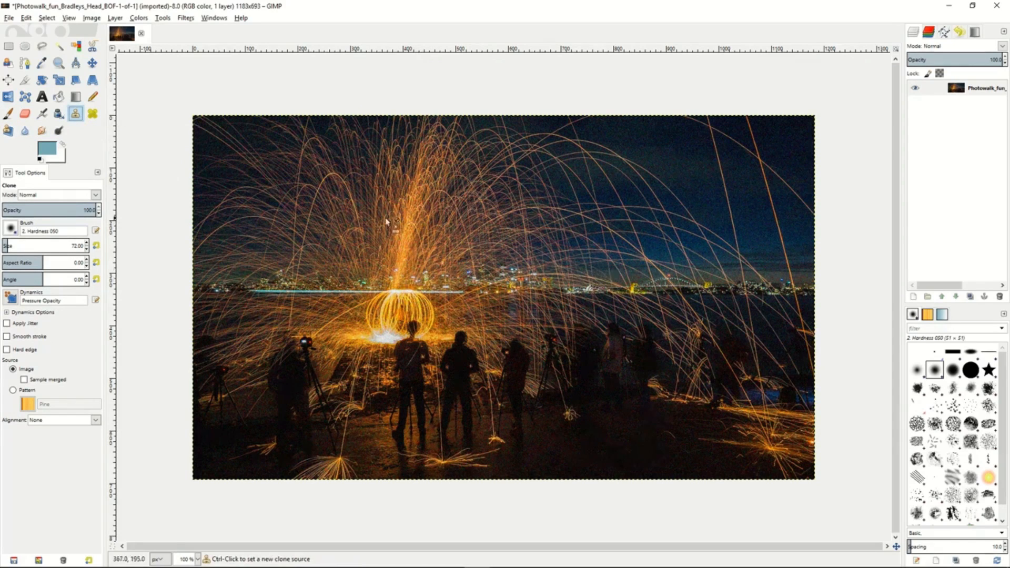
ctrl+click(617, 406)
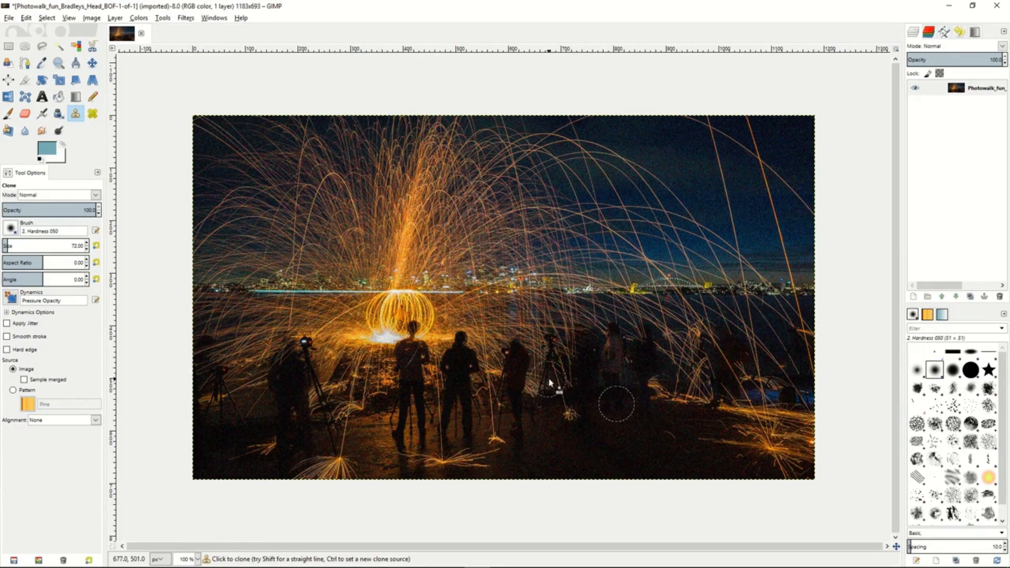
mouse_move(536, 378)
mouse_down()
mouse_move(553, 320)
mouse_move(552, 386)
mouse_move(577, 327)
mouse_move(576, 387)
mouse_move(605, 320)
mouse_move(616, 388)
mouse_move(628, 322)
mouse_move(644, 382)
mouse_move(659, 306)
mouse_move(672, 407)
mouse_move(681, 327)
mouse_move(695, 408)
mouse_up()
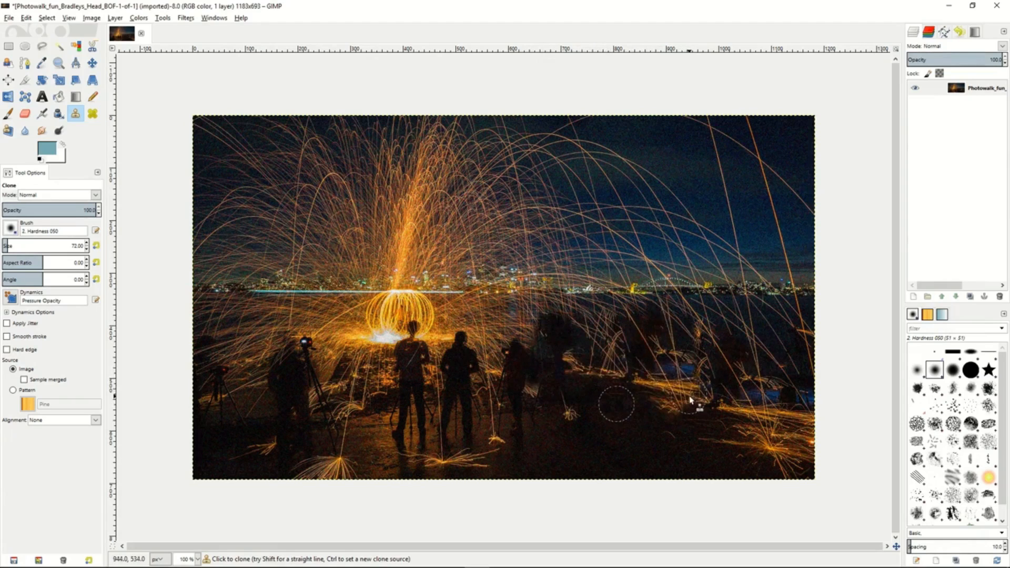
- Use the Heal tool with a source in the sky above the skyline and paint across the area right of the spark fountain
click(92, 114)
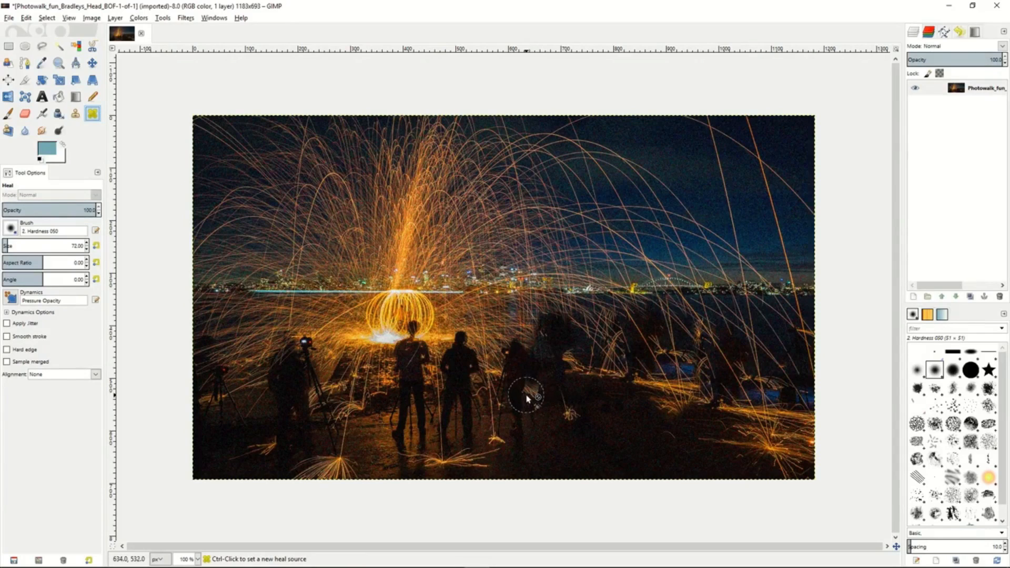
ctrl+click(593, 250)
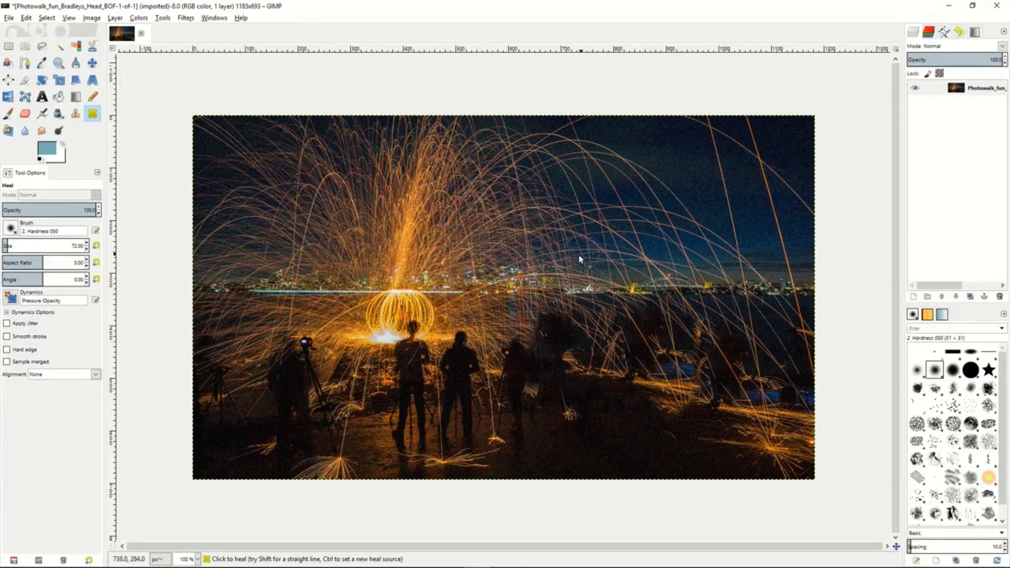
mouse_move(569, 259)
mouse_down()
mouse_move(519, 212)
mouse_move(543, 225)
mouse_move(535, 203)
mouse_move(569, 233)
mouse_move(577, 225)
mouse_move(568, 217)
mouse_move(593, 241)
mouse_move(593, 219)
mouse_move(625, 255)
mouse_move(647, 254)
mouse_up()
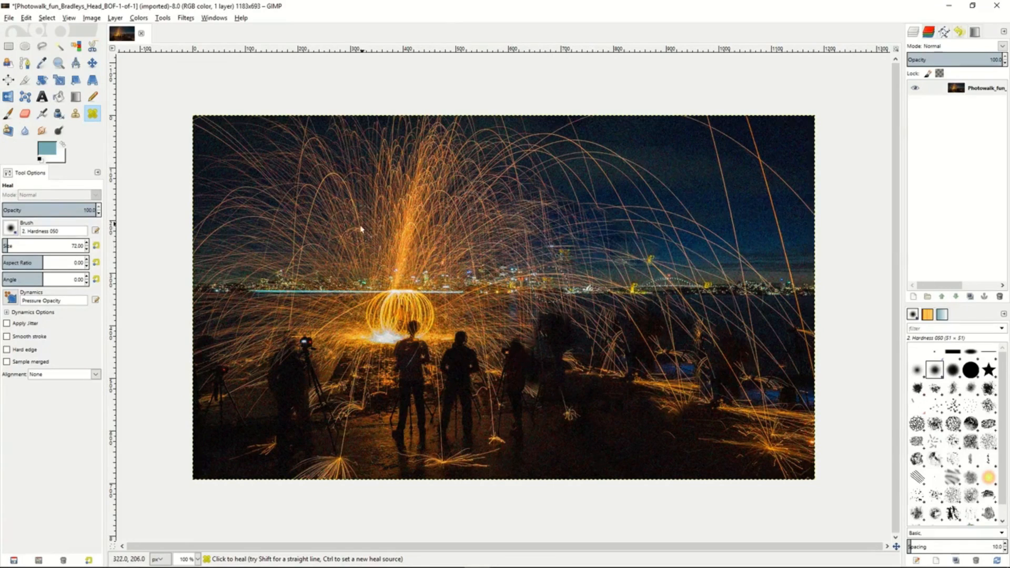
- Pull the Perspective Clone frame's upper-left corner inward, sample a source near it, and paint the clone over the photo's lower-right area
click(9, 132)
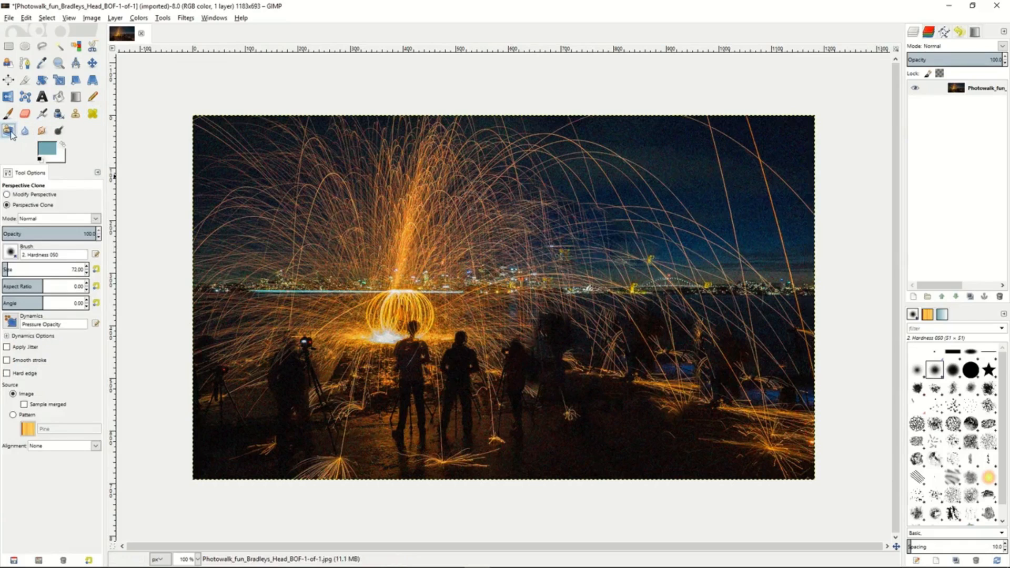
click(8, 194)
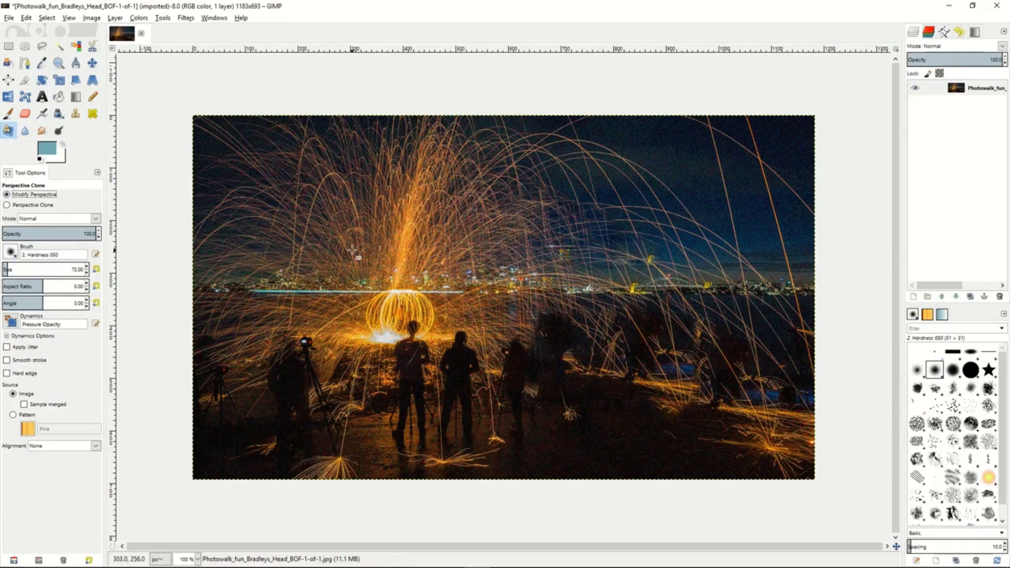
mouse_move(352, 250)
mouse_down()
mouse_move(375, 242)
mouse_move(422, 282)
mouse_up()
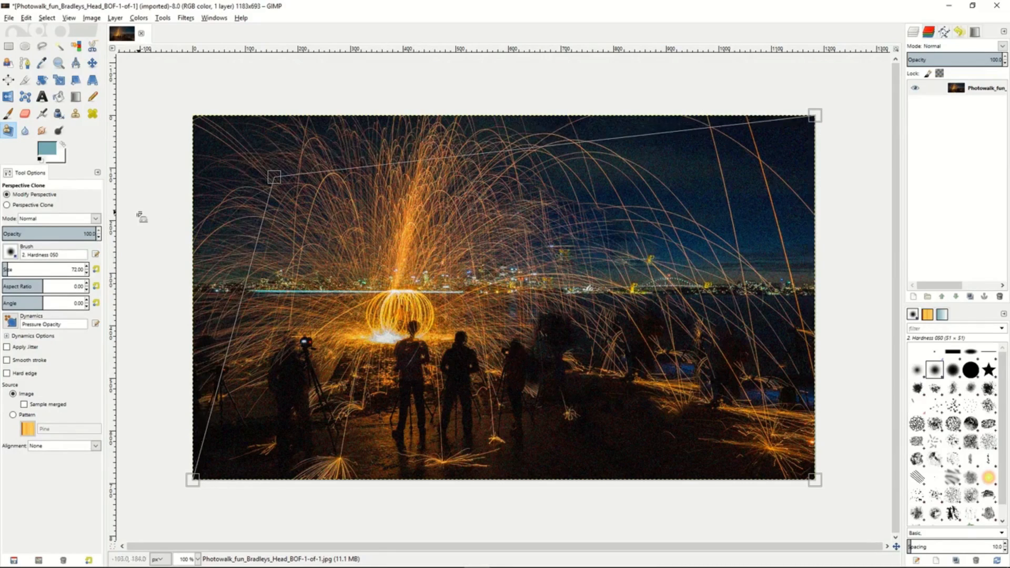
click(7, 205)
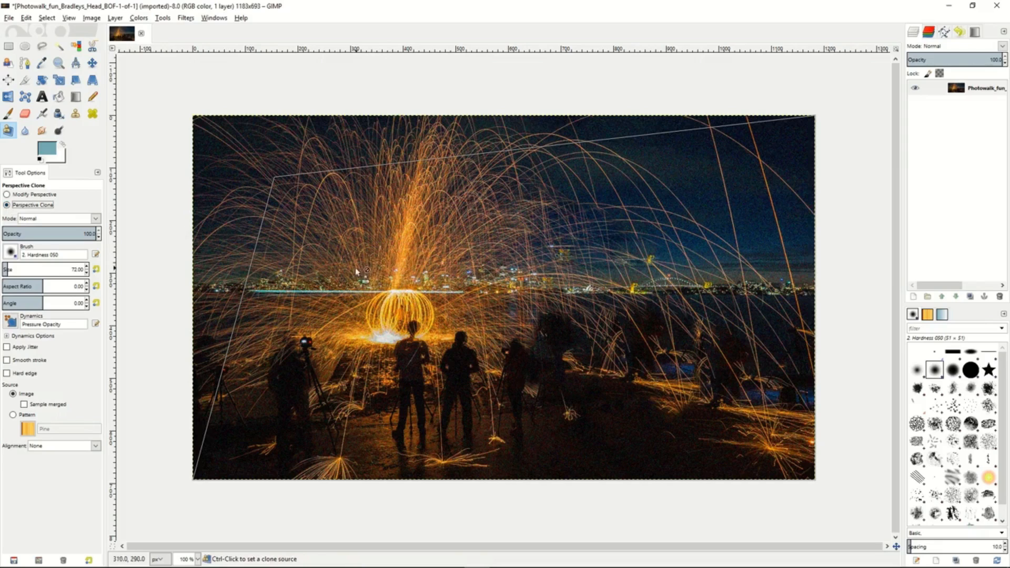
ctrl+click(280, 186)
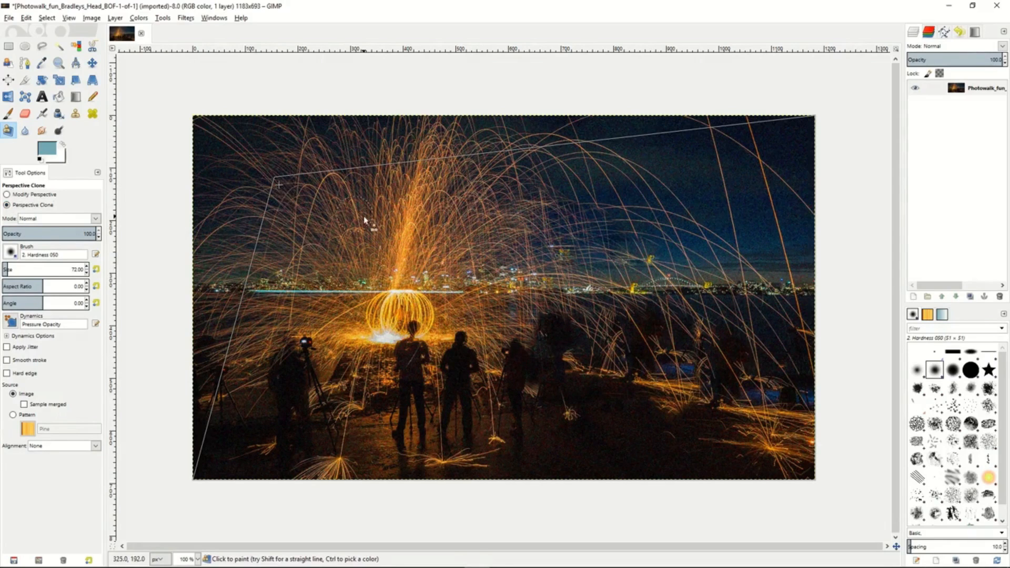
mouse_move(698, 389)
mouse_down()
mouse_move(764, 392)
mouse_move(716, 410)
mouse_move(736, 365)
mouse_move(712, 402)
mouse_move(695, 361)
mouse_move(703, 413)
mouse_move(724, 334)
mouse_move(699, 380)
mouse_move(680, 343)
mouse_move(674, 390)
mouse_move(694, 431)
mouse_move(664, 332)
mouse_move(680, 445)
mouse_move(659, 347)
mouse_move(684, 388)
mouse_move(674, 427)
mouse_move(646, 346)
mouse_move(683, 433)
mouse_move(727, 435)
mouse_move(724, 365)
mouse_move(781, 469)
mouse_move(784, 357)
mouse_move(797, 477)
mouse_move(806, 363)
mouse_move(791, 472)
mouse_move(792, 349)
mouse_move(754, 414)
mouse_move(762, 330)
mouse_move(754, 459)
mouse_move(756, 438)
mouse_move(688, 465)
mouse_move(777, 474)
mouse_move(663, 394)
mouse_move(703, 481)
mouse_move(634, 375)
mouse_move(686, 467)
mouse_move(641, 390)
mouse_move(718, 367)
mouse_move(725, 336)
mouse_move(644, 343)
mouse_move(782, 336)
mouse_move(632, 327)
mouse_move(819, 342)
mouse_move(643, 320)
mouse_up()
- Blur the bright spark column with the Blur/Sharpen tool, and set the tool to Sharpen at a rate of 78.8
click(25, 130)
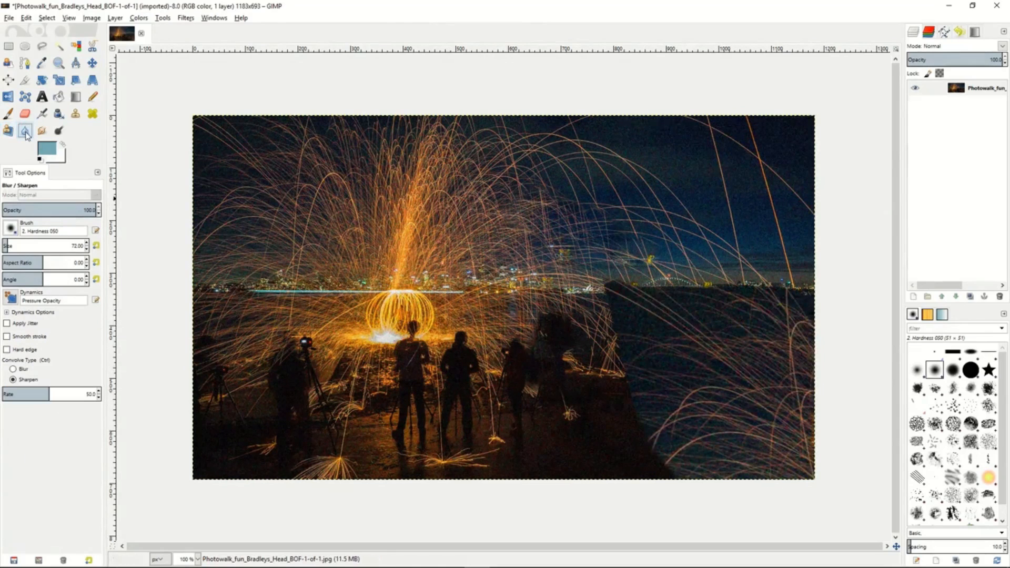
click(14, 369)
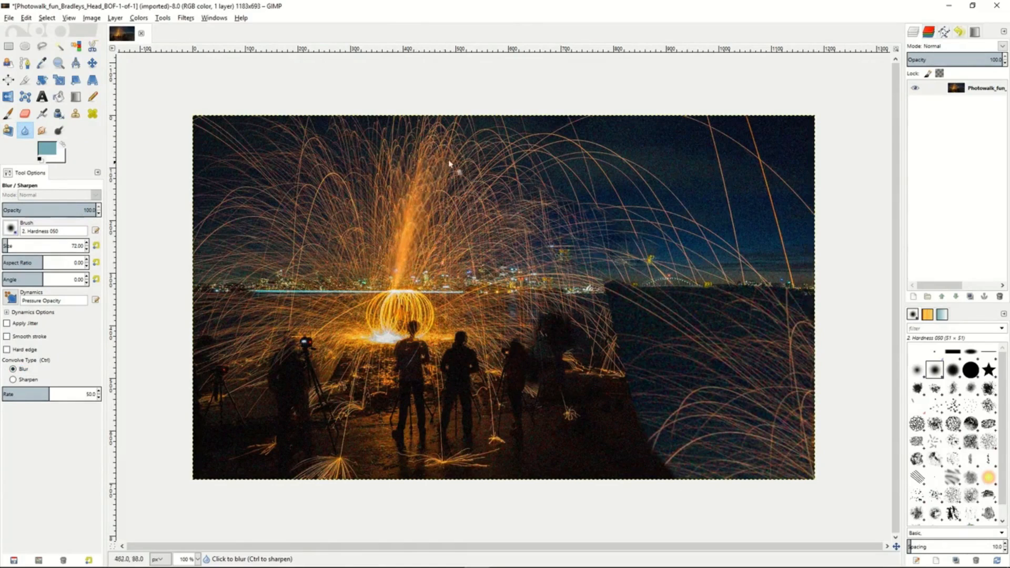
click(396, 297)
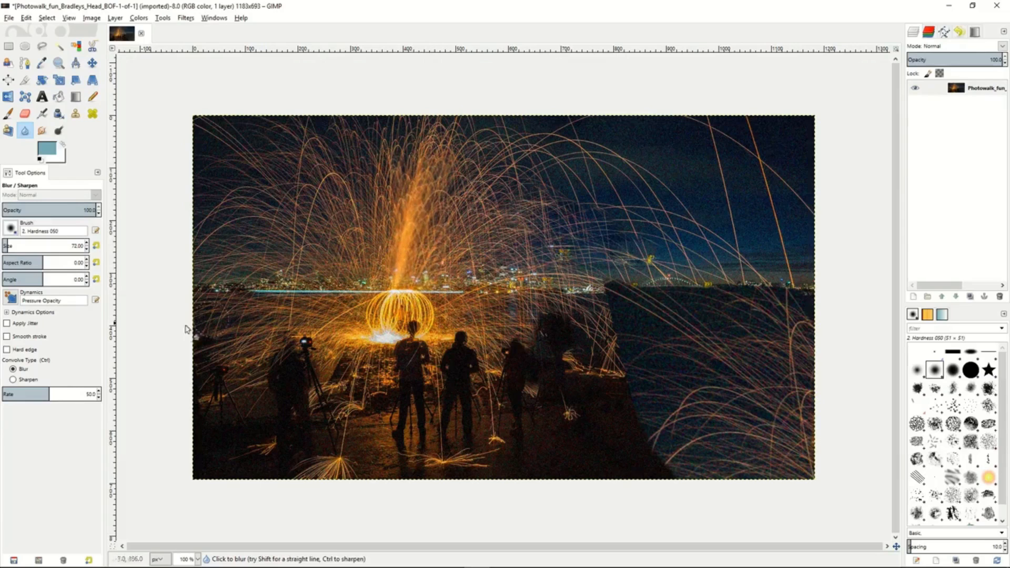
click(13, 380)
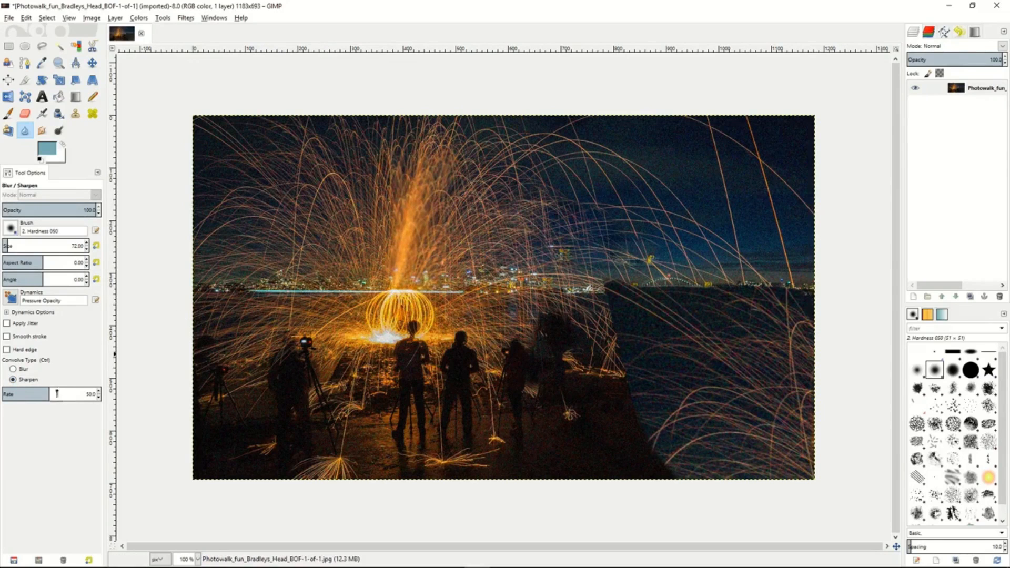
drag(52, 392, 76, 393)
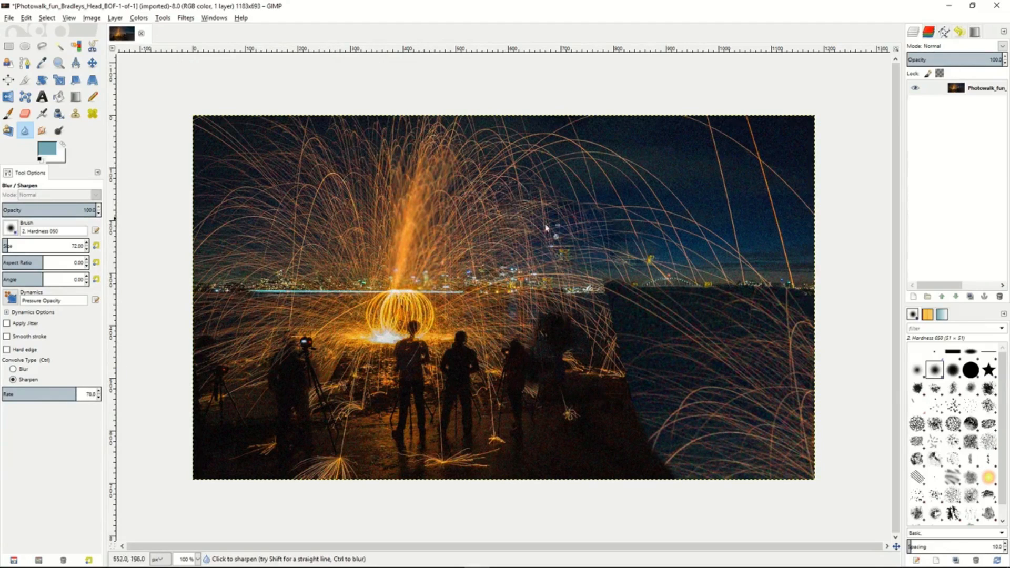
- Smudge the spark trails in the sky to the right of the bright spark column
click(42, 131)
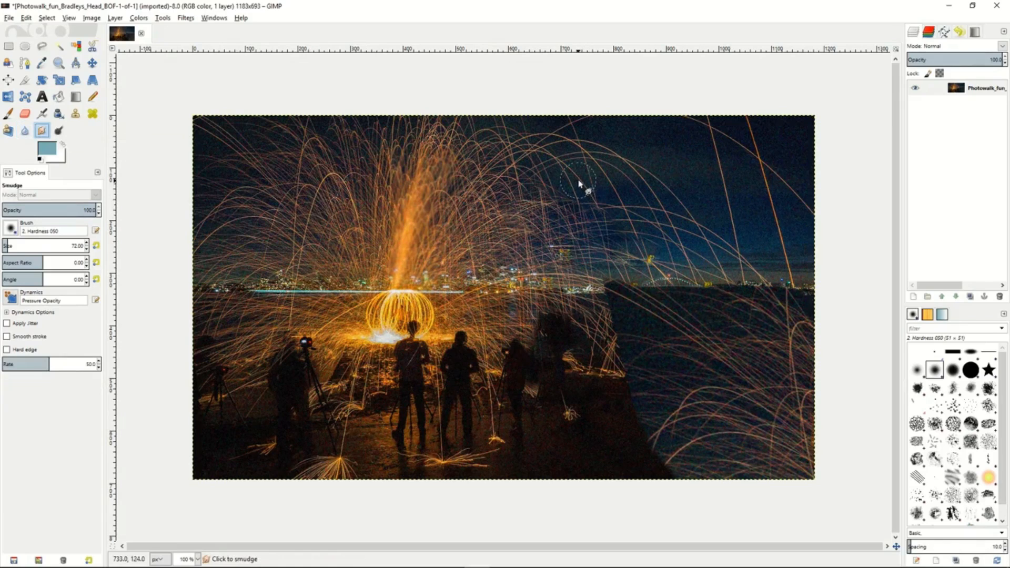
mouse_move(579, 183)
mouse_down()
mouse_move(600, 207)
mouse_move(575, 174)
mouse_move(561, 195)
mouse_move(592, 176)
mouse_up()
mouse_move(543, 193)
mouse_down()
mouse_move(498, 186)
mouse_move(529, 193)
mouse_move(520, 200)
mouse_move(558, 228)
mouse_move(562, 216)
mouse_move(593, 235)
mouse_move(545, 208)
mouse_move(598, 239)
mouse_move(541, 242)
mouse_move(497, 220)
mouse_move(510, 231)
mouse_move(520, 225)
mouse_move(560, 262)
mouse_up()
- Lighten the spark ring and the skyline left of it with the Dodge tool in the midtones range
click(60, 131)
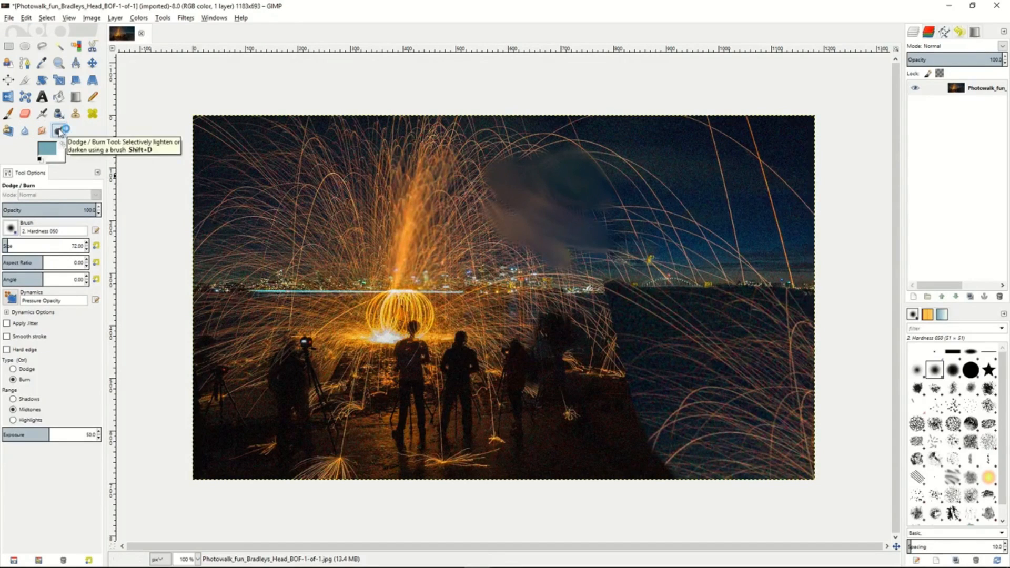
click(14, 370)
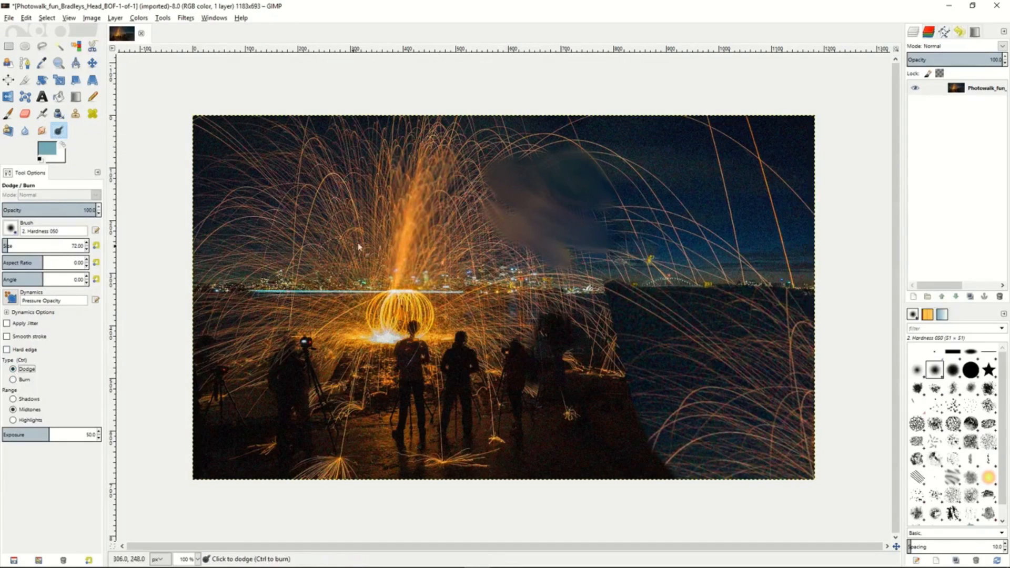
mouse_move(382, 308)
mouse_down()
mouse_move(425, 312)
mouse_move(343, 328)
mouse_move(390, 298)
mouse_move(430, 335)
mouse_move(316, 295)
mouse_up()
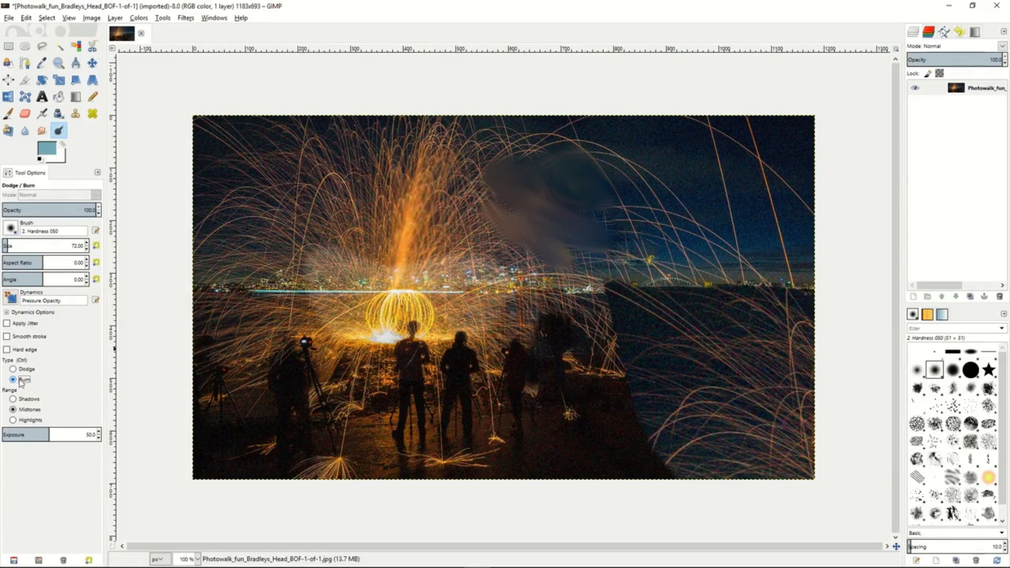
- Darken the spark trails on both sides of the bright column with the Burn tool in the midtones range at exposure 50
mouse_move(361, 268)
mouse_down()
mouse_move(454, 268)
mouse_move(386, 233)
mouse_move(464, 239)
mouse_move(373, 205)
mouse_move(395, 207)
mouse_move(348, 237)
mouse_up()
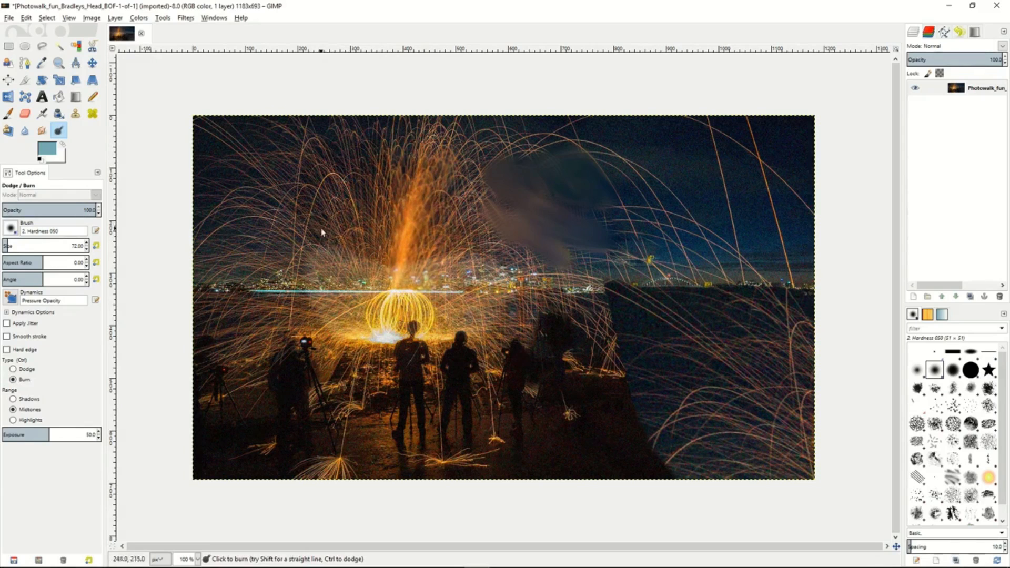
mouse_move(454, 143)
mouse_down()
mouse_move(464, 211)
mouse_move(464, 200)
mouse_move(484, 229)
mouse_move(476, 187)
mouse_move(520, 284)
mouse_up()
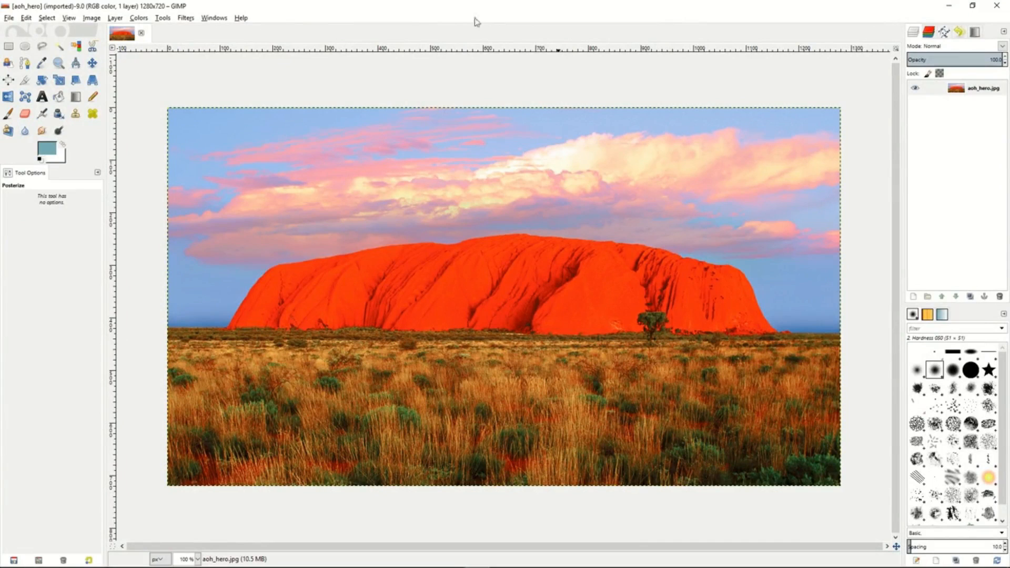
- Try a midtones Color Balance of red 30, green 27 and blue -35 on the red rock photo, and discard it
click(139, 18)
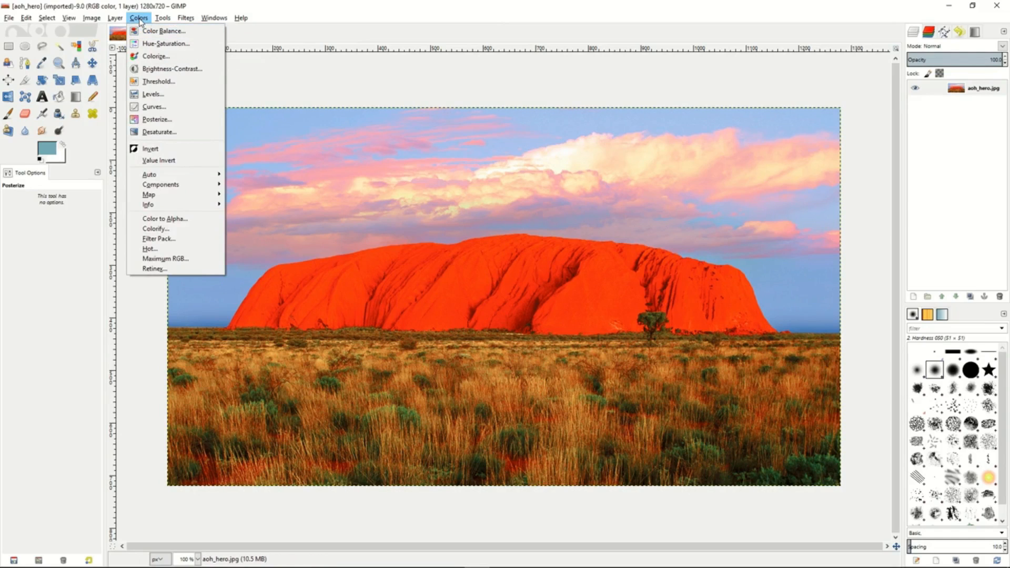
click(160, 31)
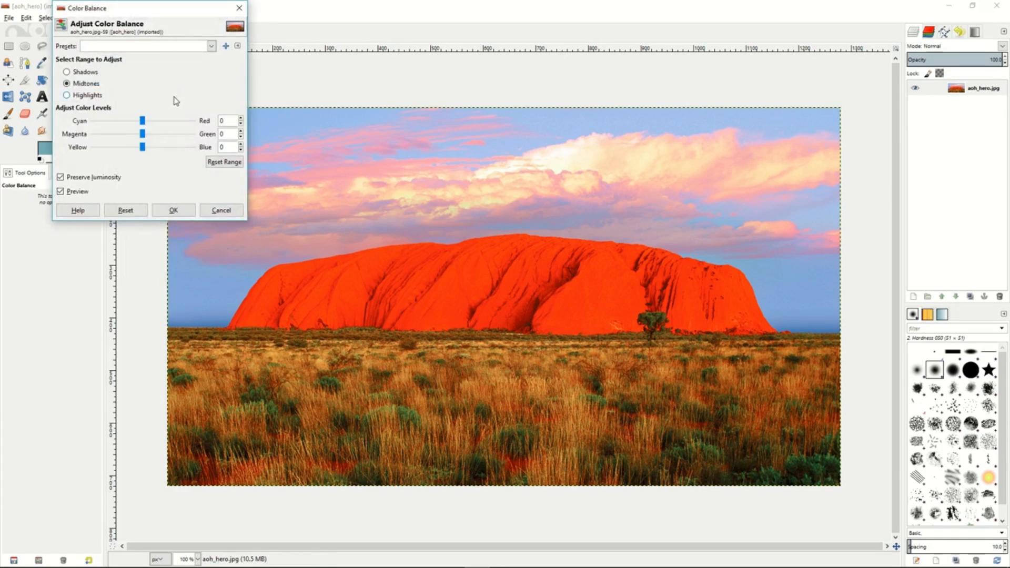
mouse_move(142, 121)
mouse_down()
mouse_move(127, 122)
mouse_move(157, 123)
mouse_up()
mouse_move(142, 135)
mouse_down()
mouse_move(156, 136)
mouse_move(128, 148)
mouse_up()
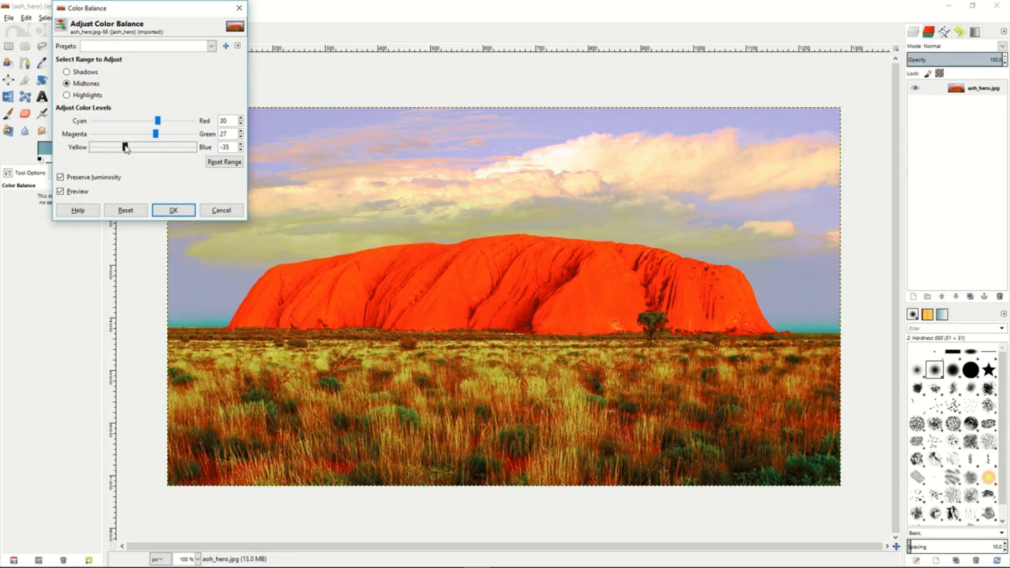
click(174, 211)
click(213, 210)
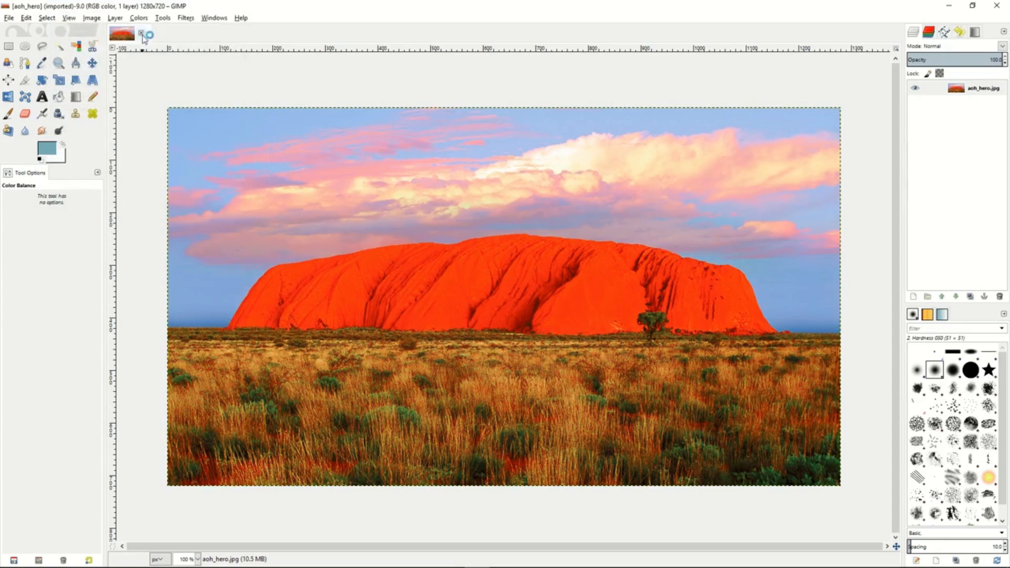
- Try a Hue-Saturation adjustment on all colors with hue 78 and changed lightness, and discard it
click(139, 18)
click(147, 46)
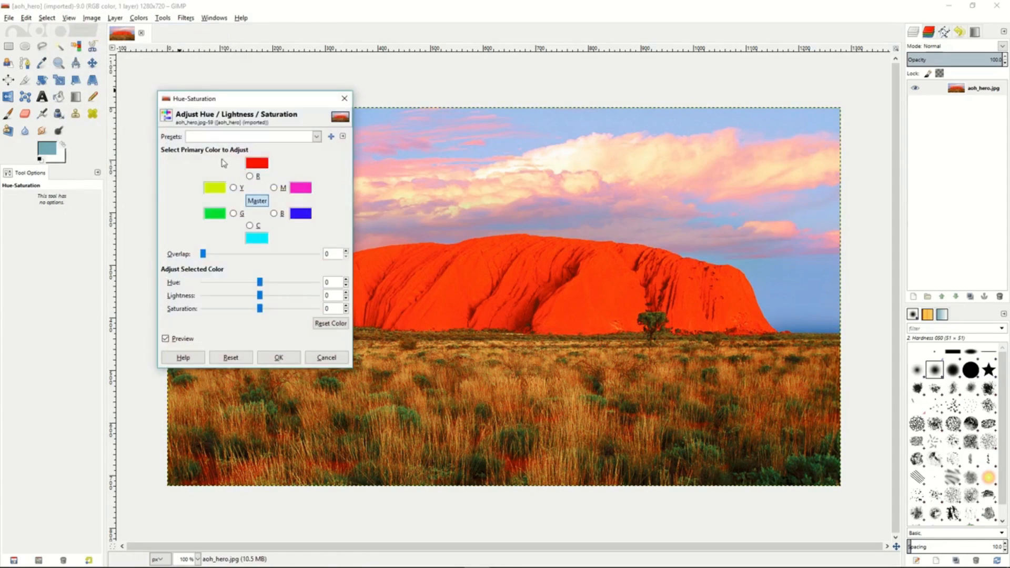
drag(260, 283, 286, 284)
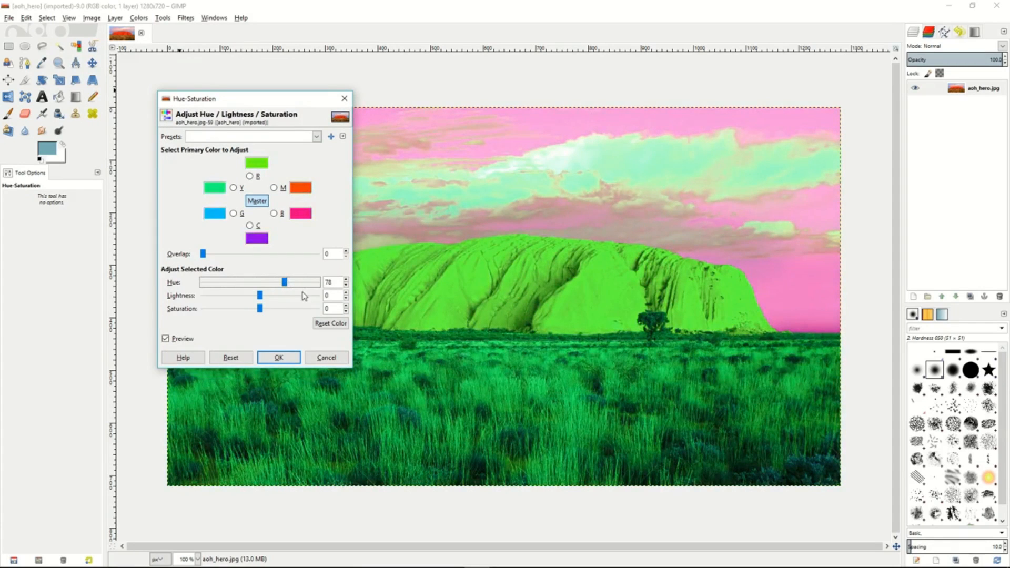
drag(260, 295, 229, 311)
click(326, 359)
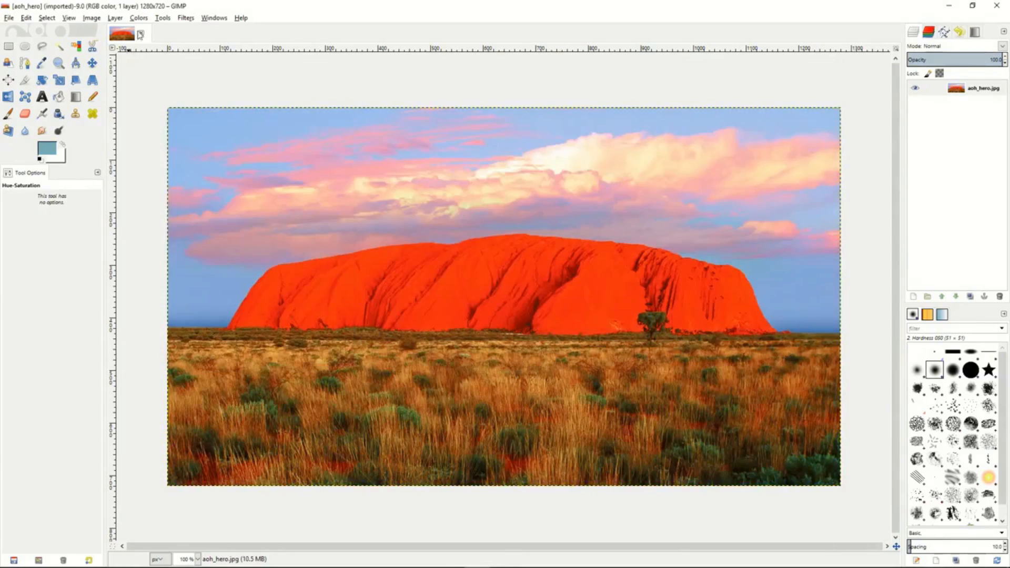
- Try colorizing the photo green with hue 84, saturation 82 and lightness -52, and discard it
click(139, 17)
click(153, 56)
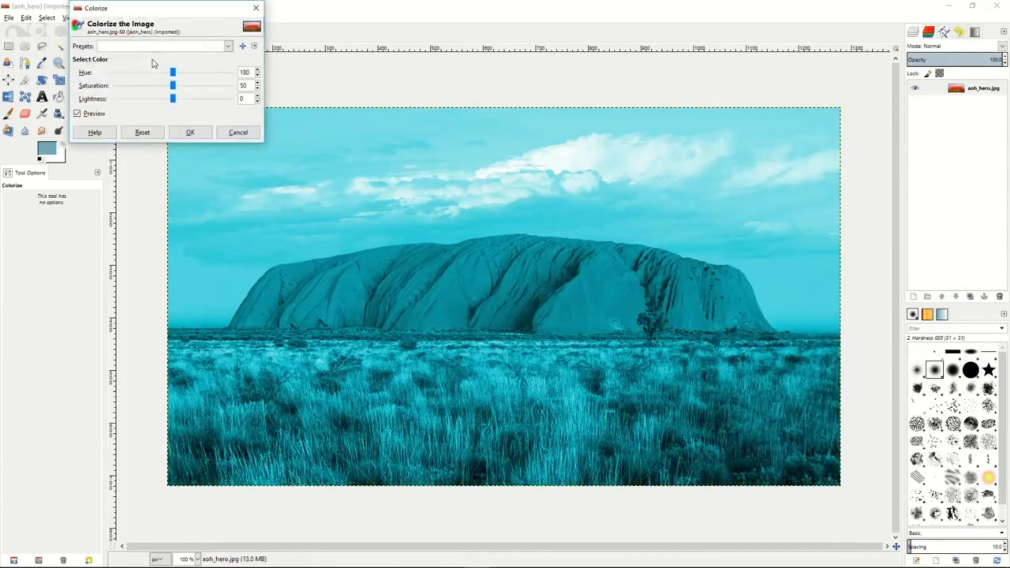
drag(173, 73, 142, 99)
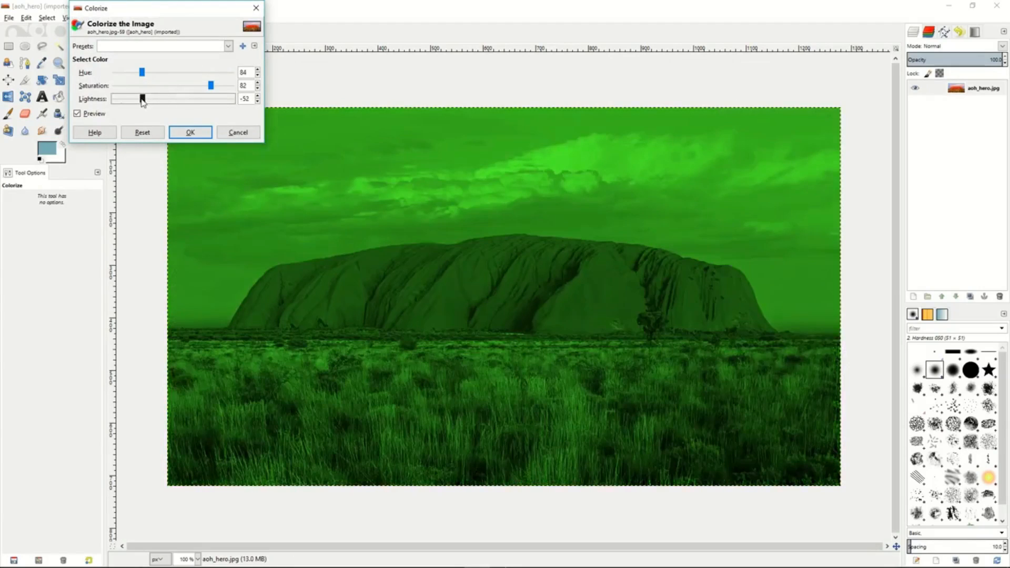
click(238, 132)
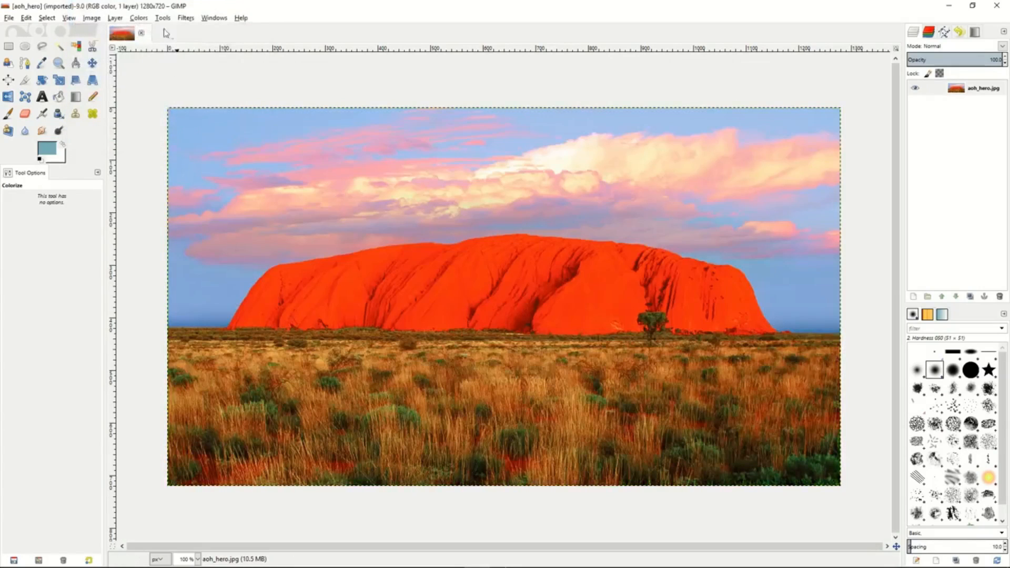
- Darken and flatten the rock photo with Brightness-Contrast, setting brightness to -69 and contrast to about -25
click(140, 18)
click(156, 70)
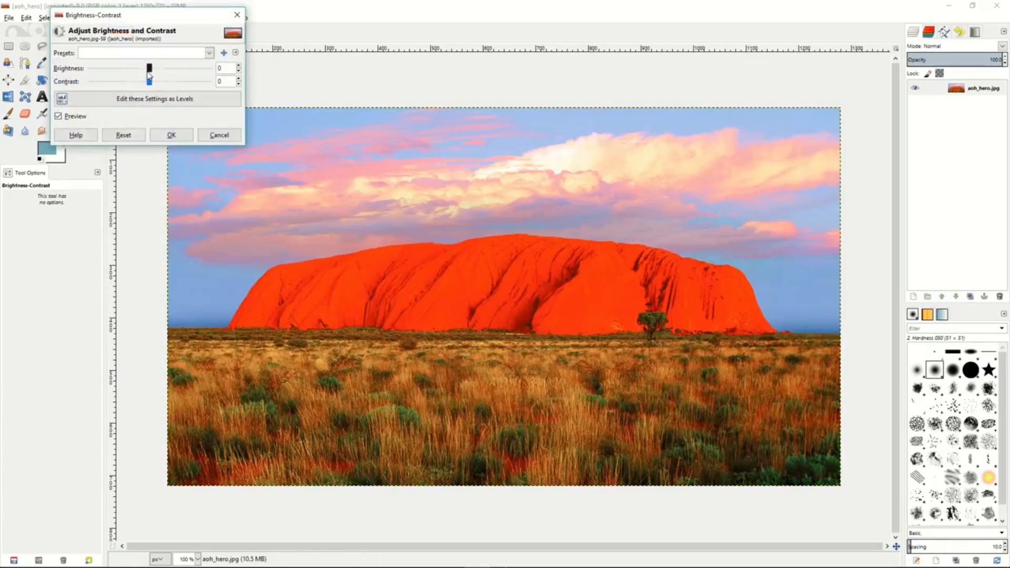
mouse_move(150, 69)
mouse_down()
mouse_move(117, 70)
mouse_move(165, 83)
mouse_move(144, 84)
mouse_up()
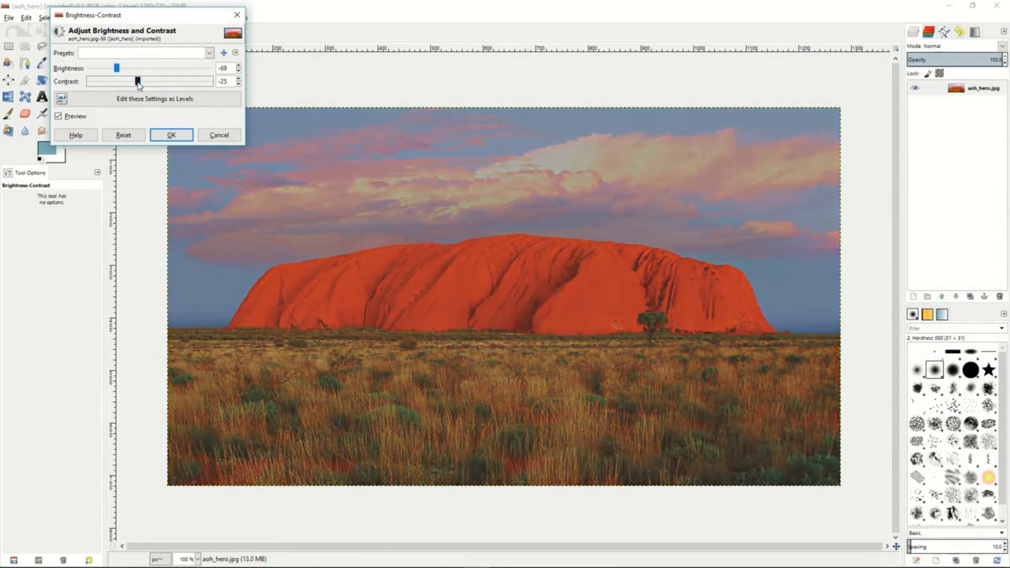
click(172, 136)
- Try a black-and-white Threshold on the photo with a range of 113 to 255, and discard it
click(139, 17)
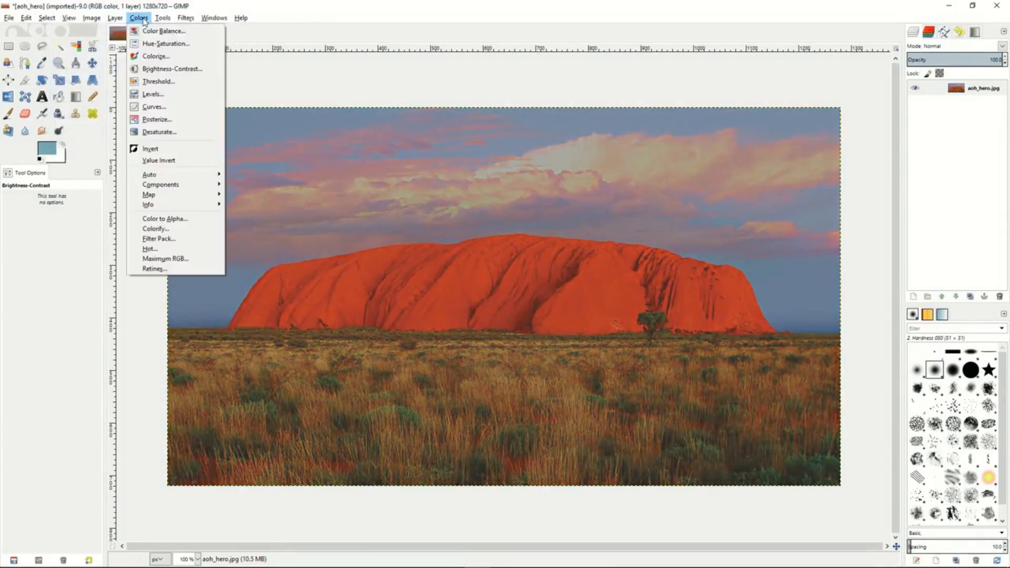
click(153, 87)
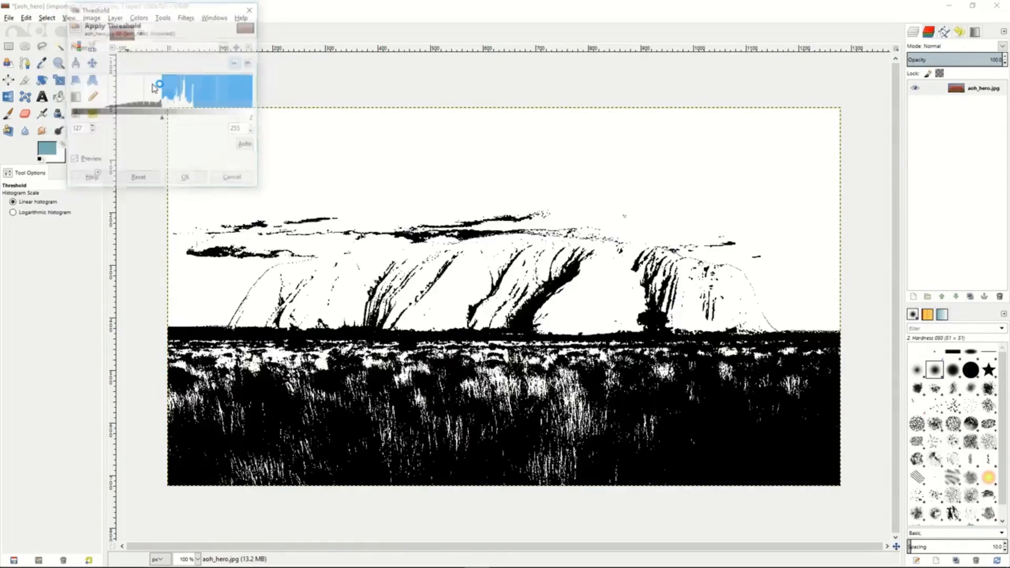
mouse_move(161, 117)
mouse_down()
mouse_move(184, 121)
mouse_move(156, 122)
mouse_up()
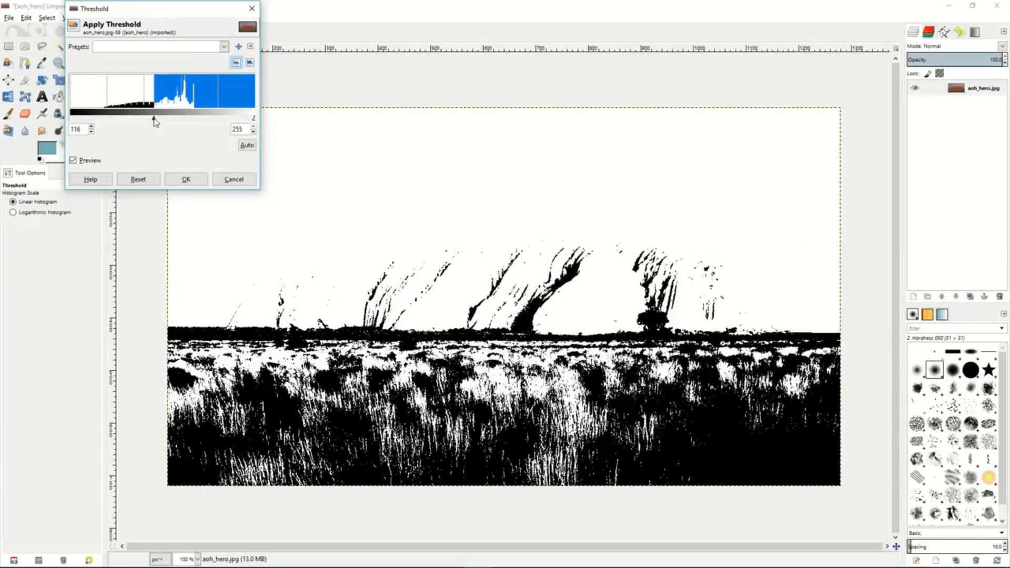
drag(156, 122, 151, 122)
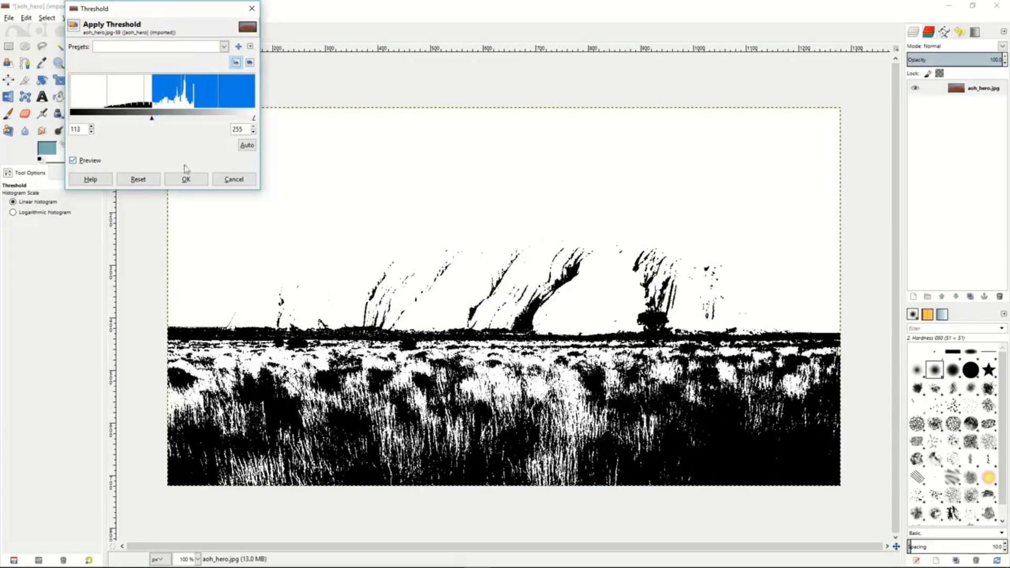
click(234, 180)
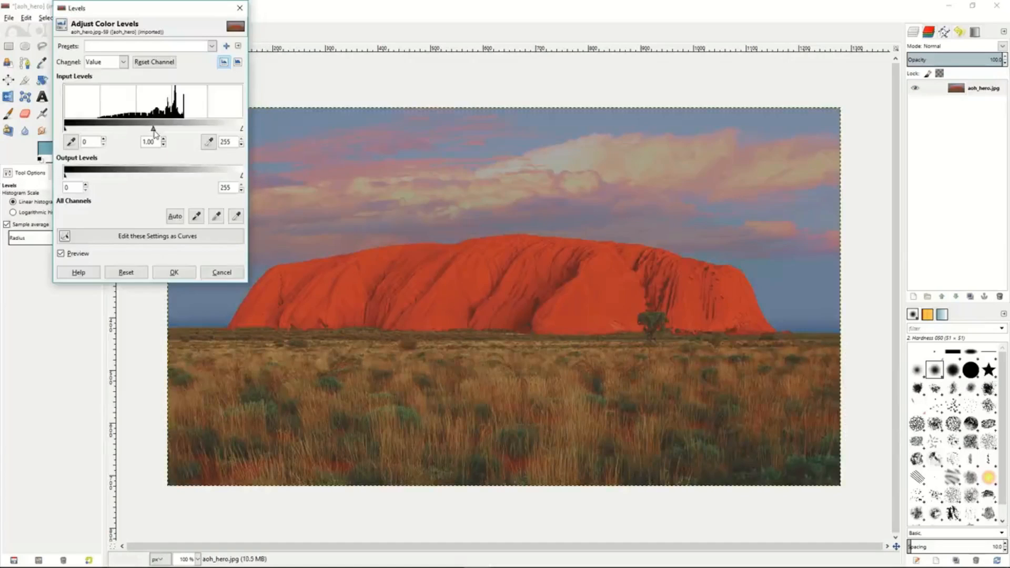
- Try darkening the midtones with a Levels value-channel gamma of 0.69, and discard it
drag(154, 130, 170, 132)
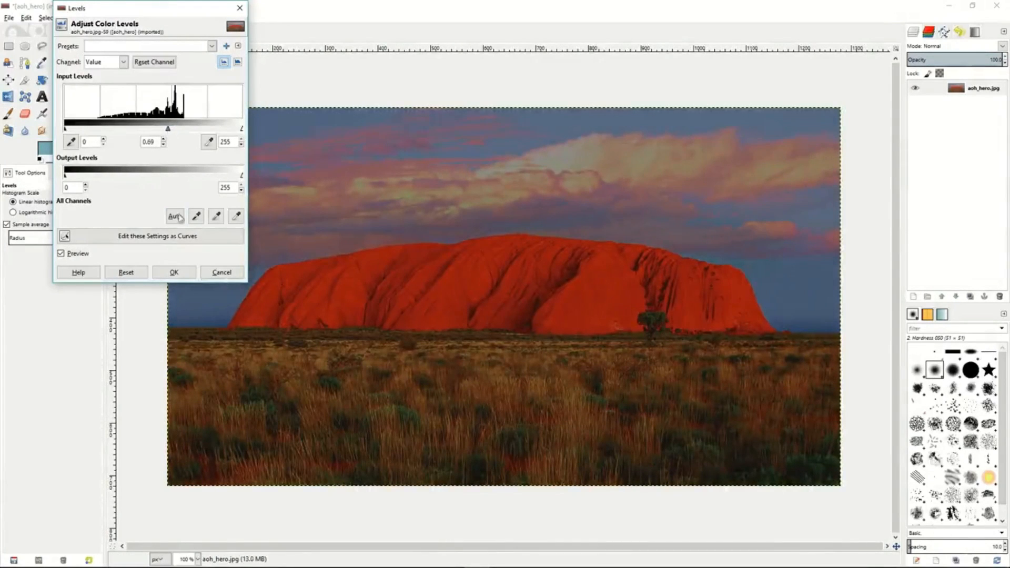
click(221, 272)
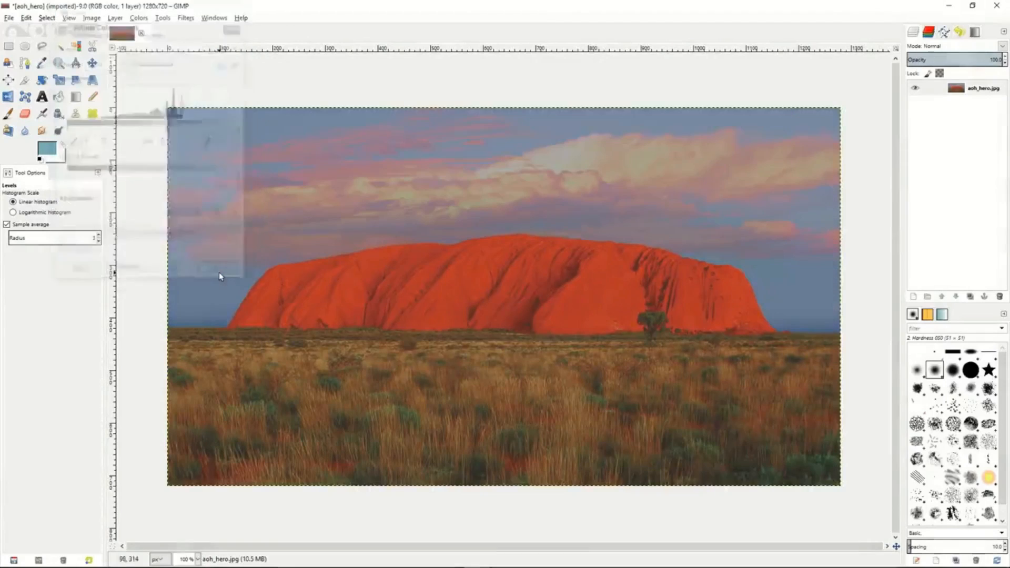
- Try an S-shaped Curves adjustment on the Value channel, view the Red channel's curve, and discard the changes
click(138, 19)
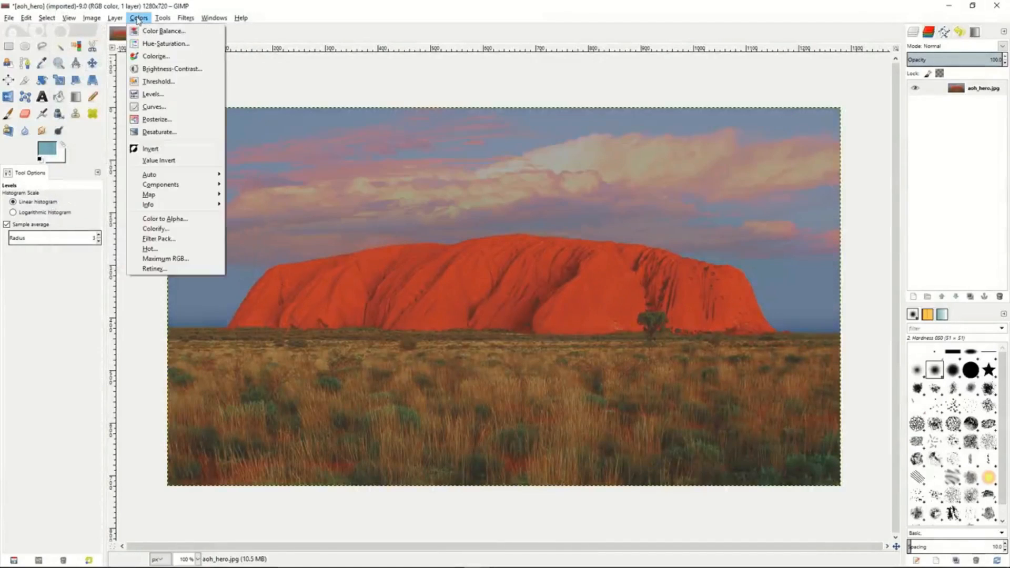
click(150, 110)
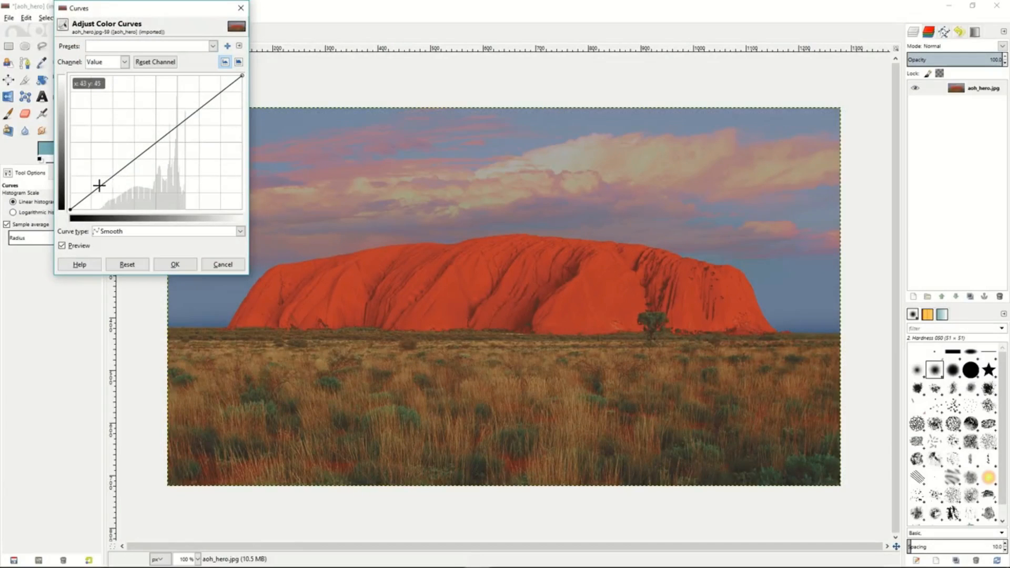
click(99, 186)
drag(99, 185, 108, 197)
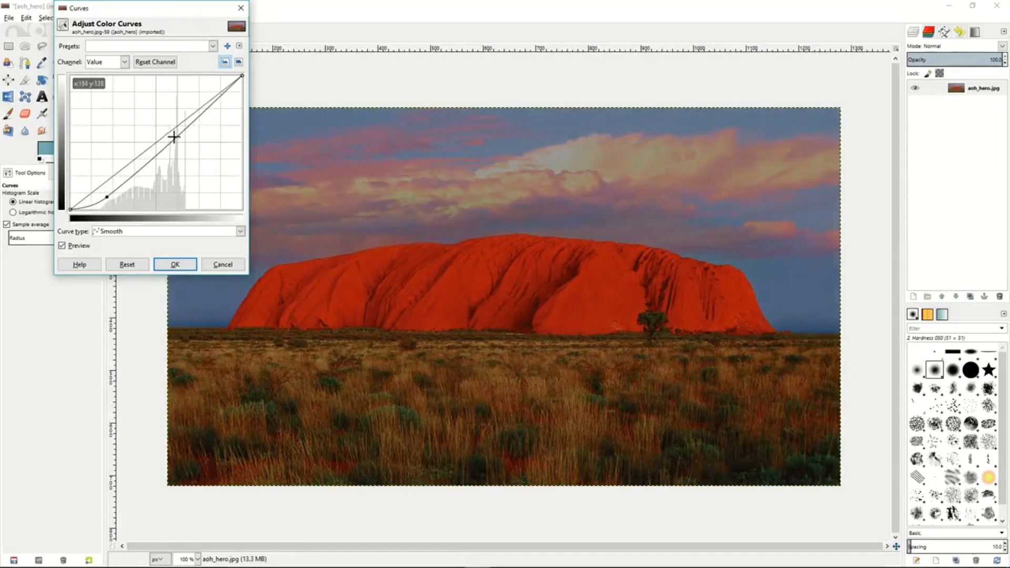
drag(213, 106, 206, 95)
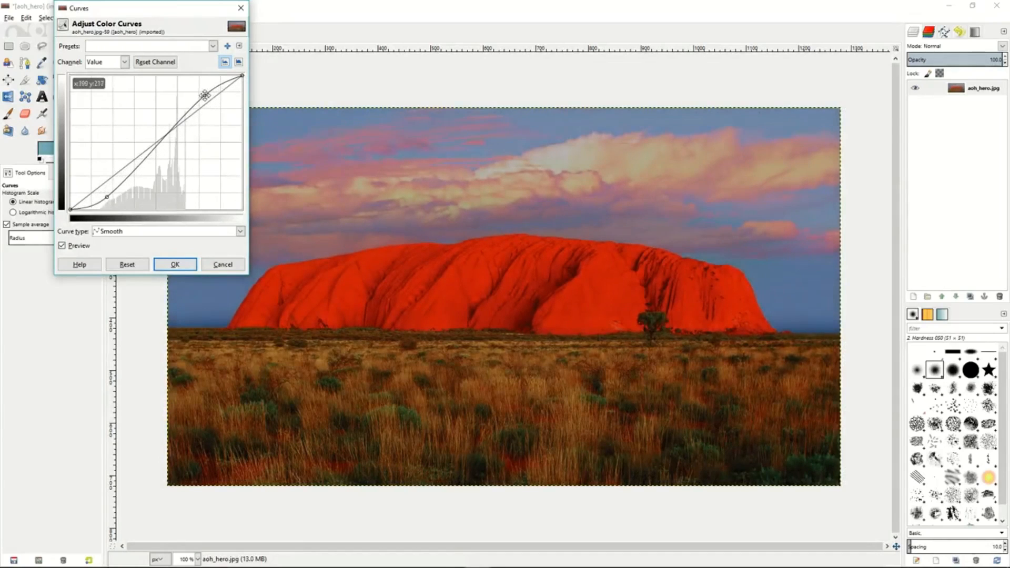
click(125, 62)
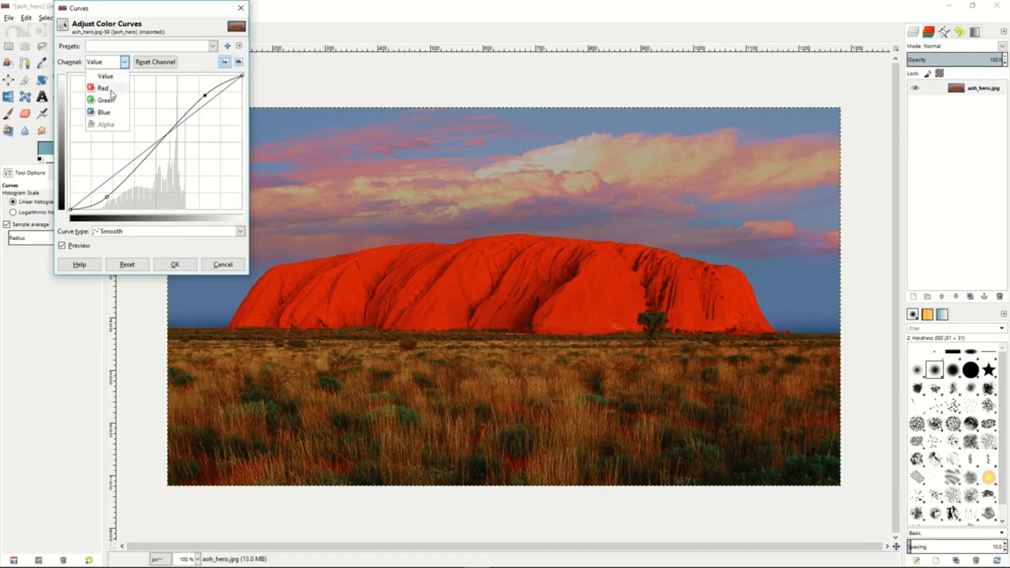
click(108, 90)
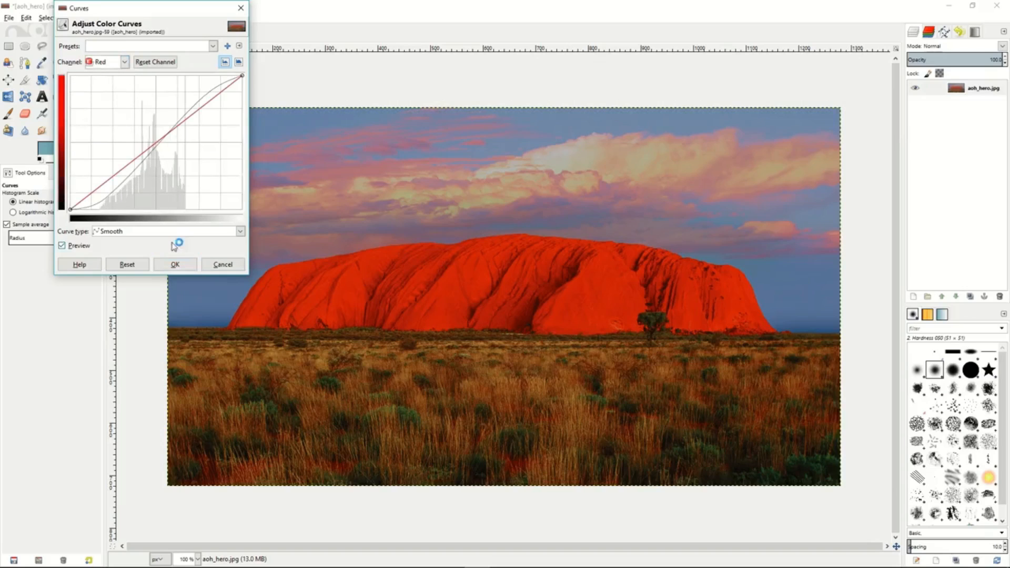
click(223, 264)
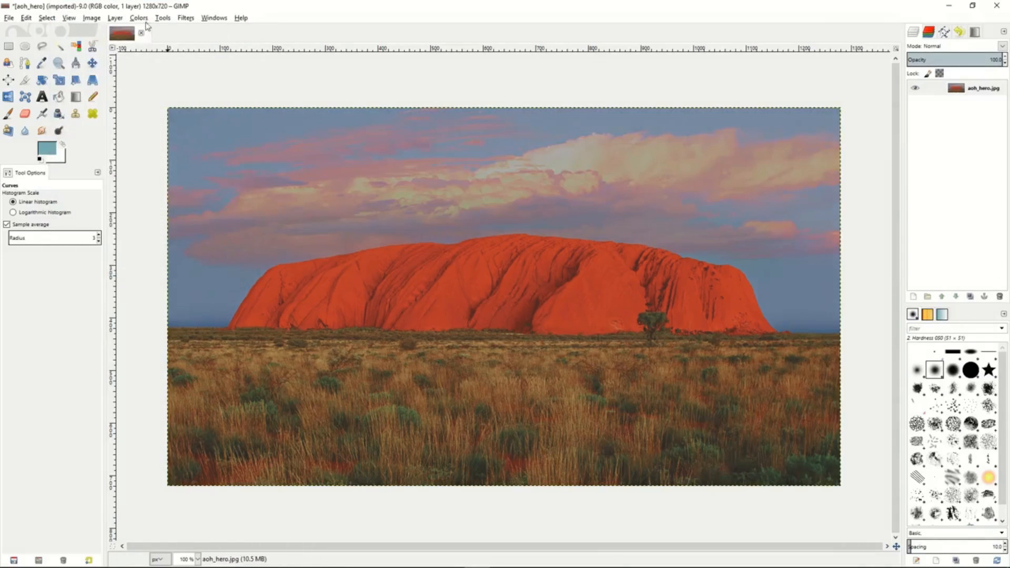
- Try posterizing the photo to 2 levels, and discard it
click(139, 17)
click(156, 120)
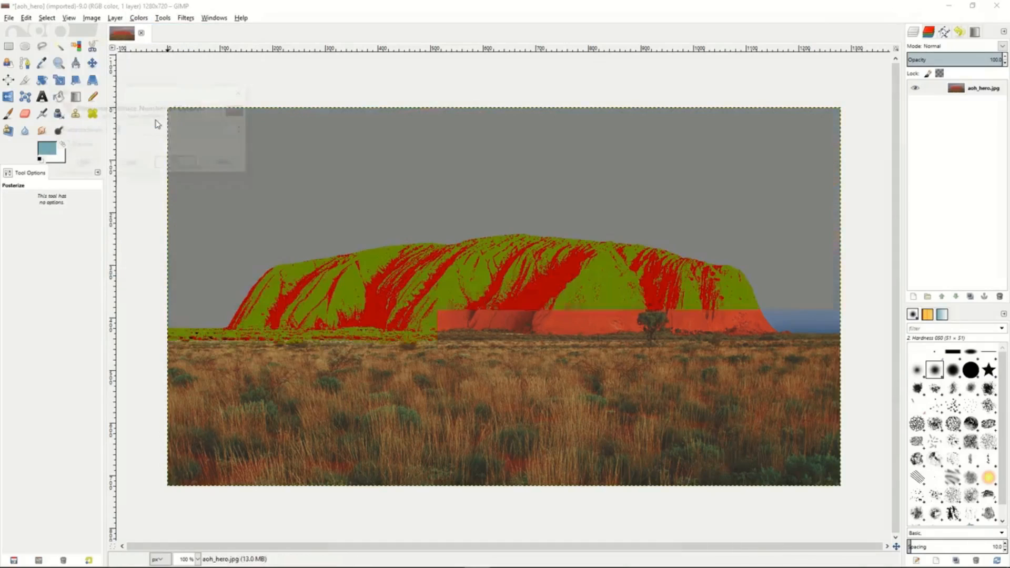
mouse_move(119, 133)
mouse_down()
mouse_move(196, 138)
mouse_move(112, 132)
mouse_up()
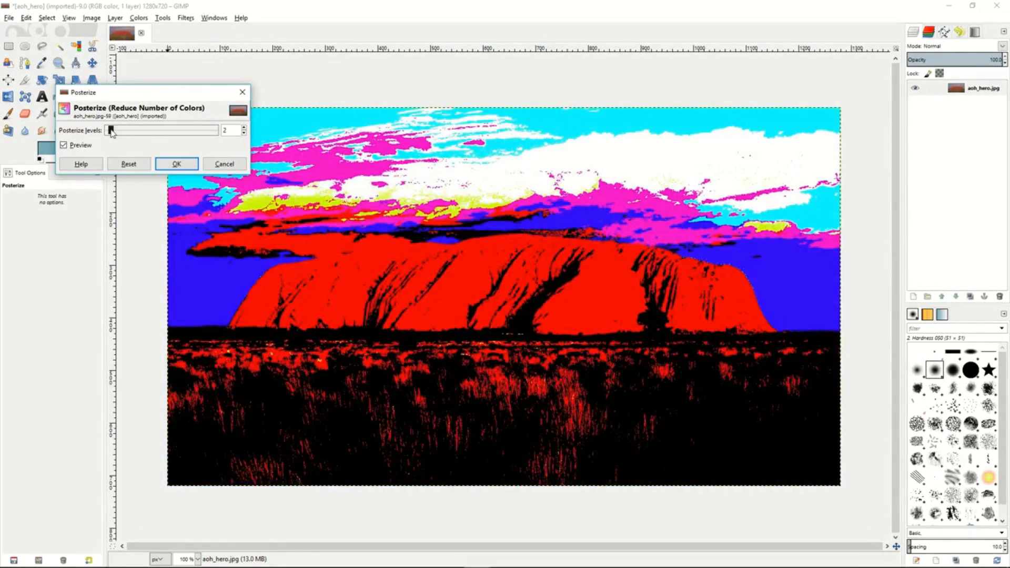
click(223, 165)
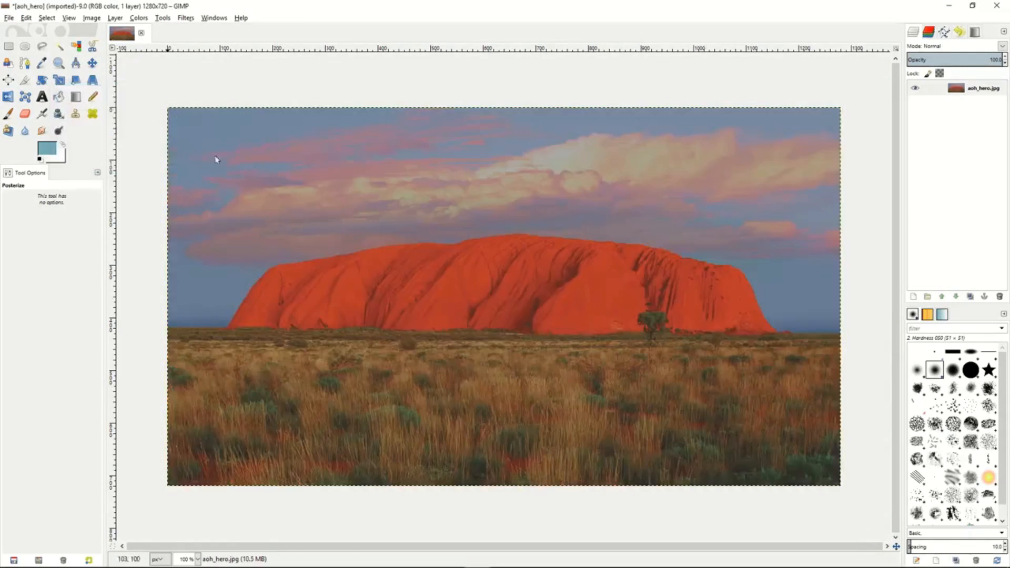
- Compare the Lightness, Luminosity and Average shades of gray in a Desaturate preview, and discard it
click(139, 18)
mouse_move(158, 129)
click(211, 142)
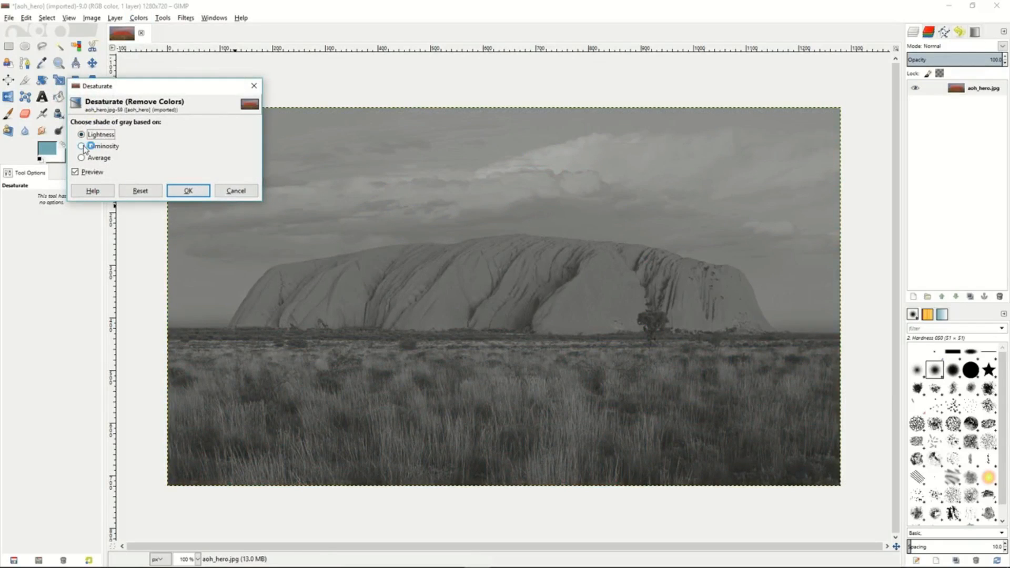
click(83, 147)
click(82, 158)
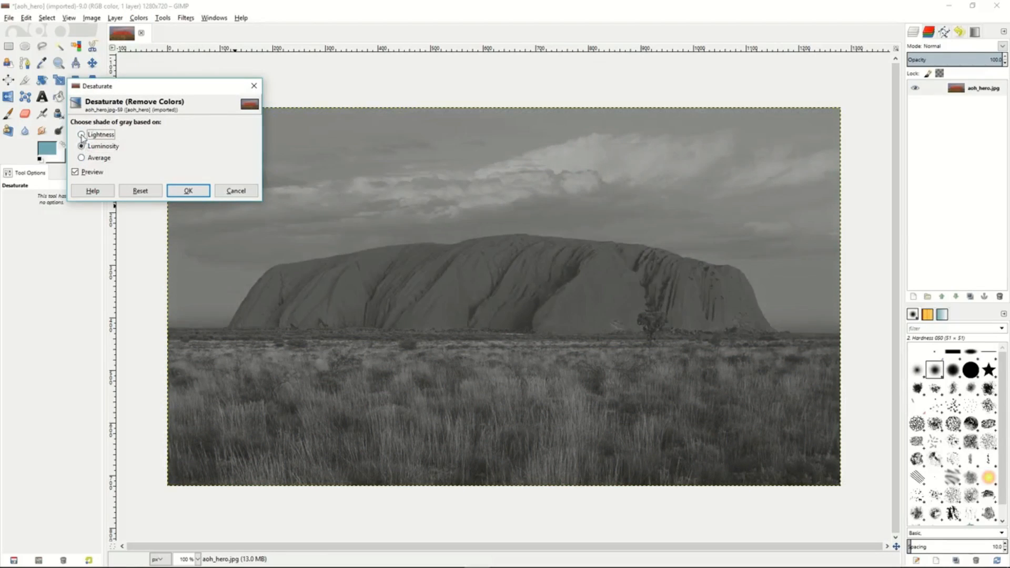
click(81, 135)
click(81, 147)
click(233, 191)
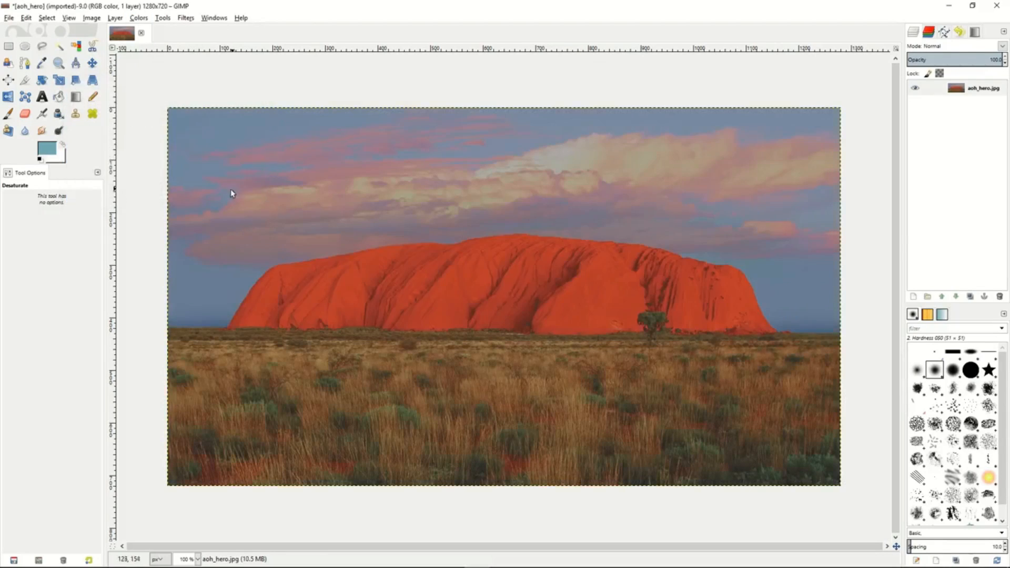
click(138, 19)
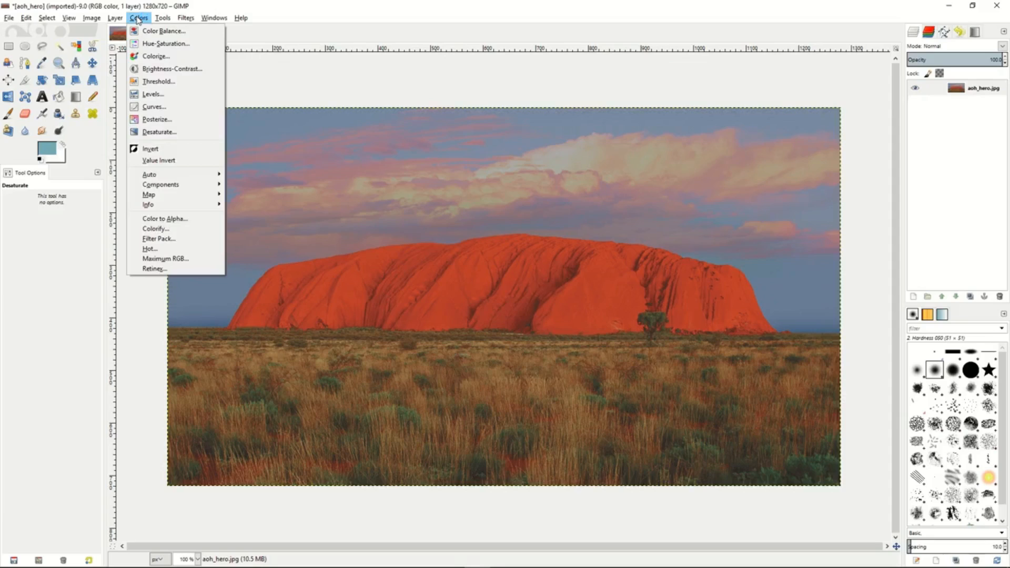
click(138, 18)
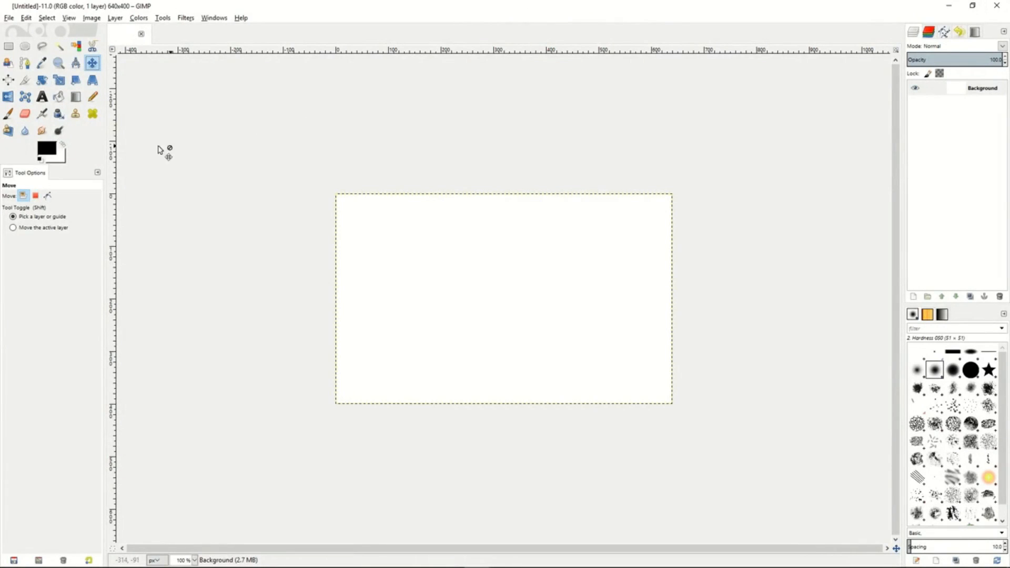
- Draw a closed four-cornered polygonal path on the blank canvas with the Paths tool, and move it slightly toward the canvas's upper-left corner
click(26, 63)
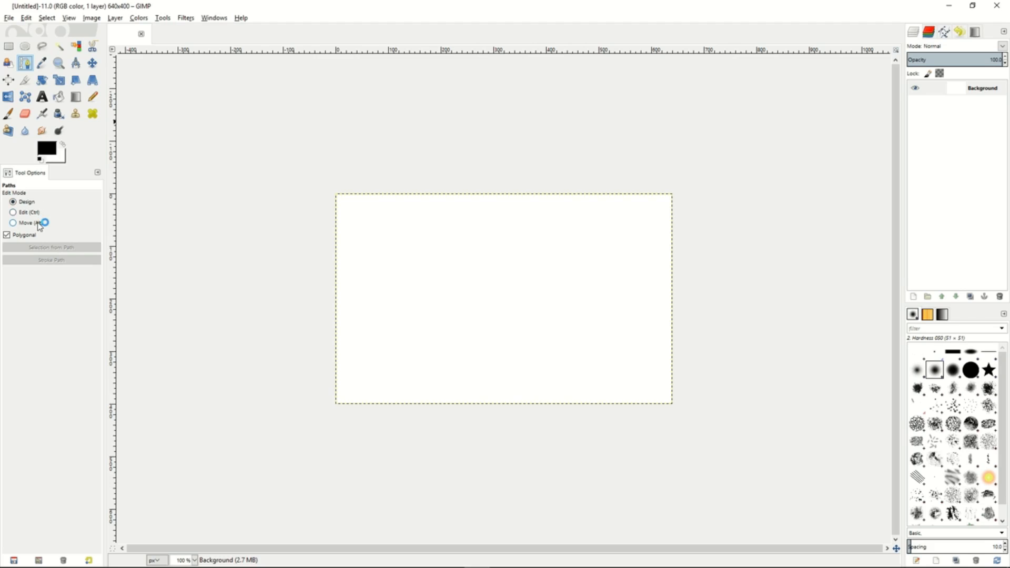
click(400, 242)
click(510, 239)
click(511, 289)
click(405, 293)
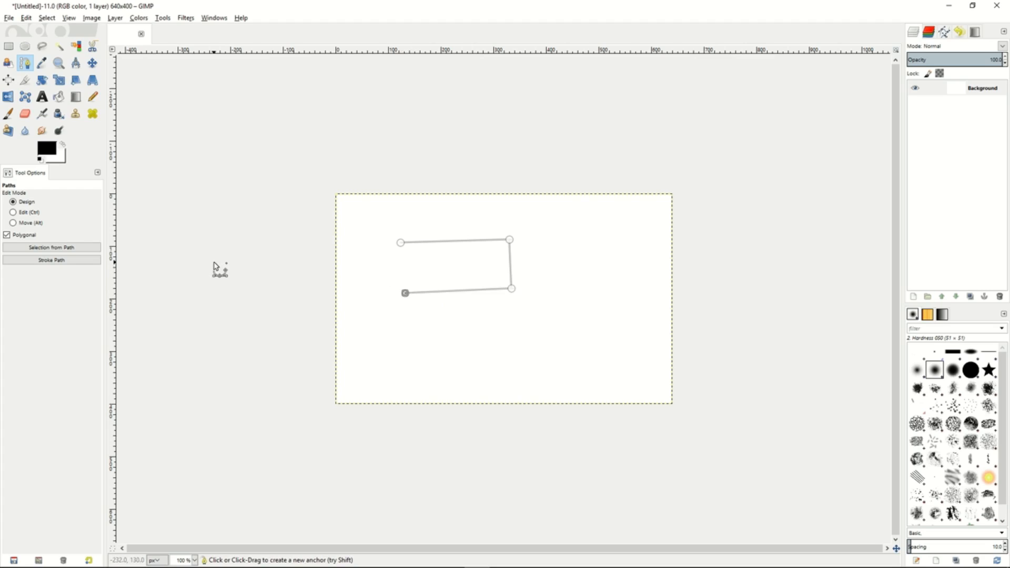
click(13, 212)
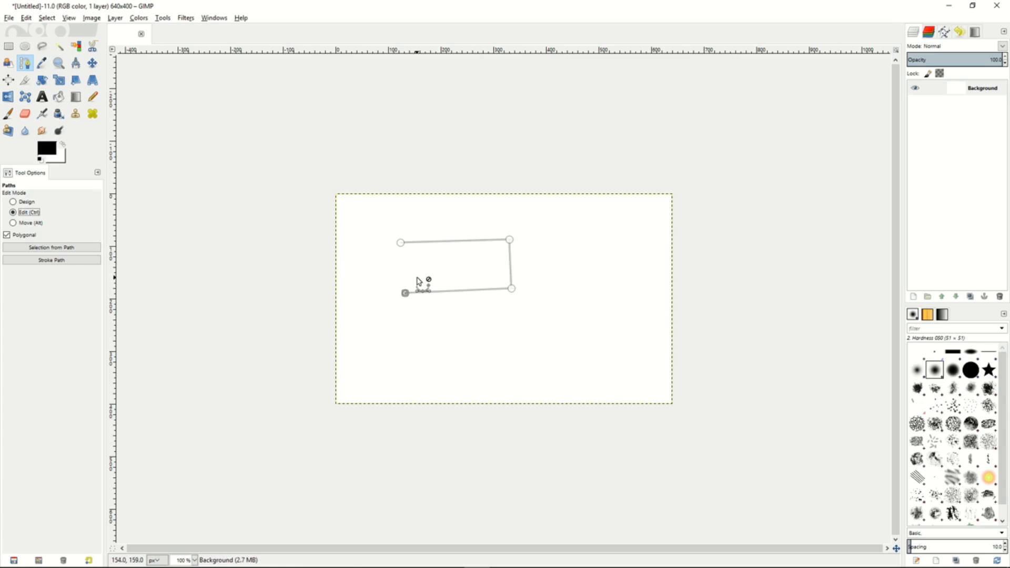
click(401, 244)
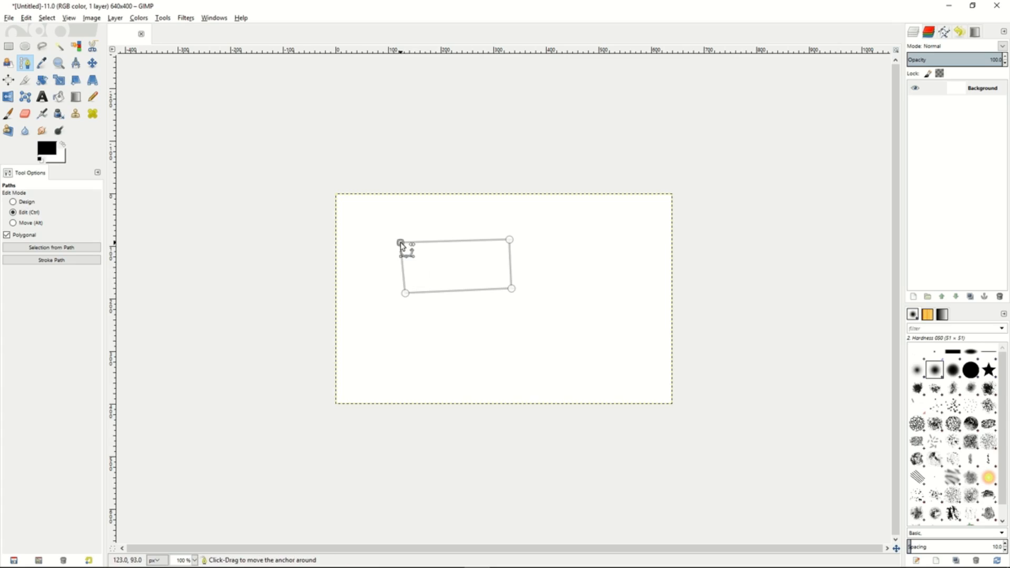
click(15, 223)
drag(487, 278, 439, 263)
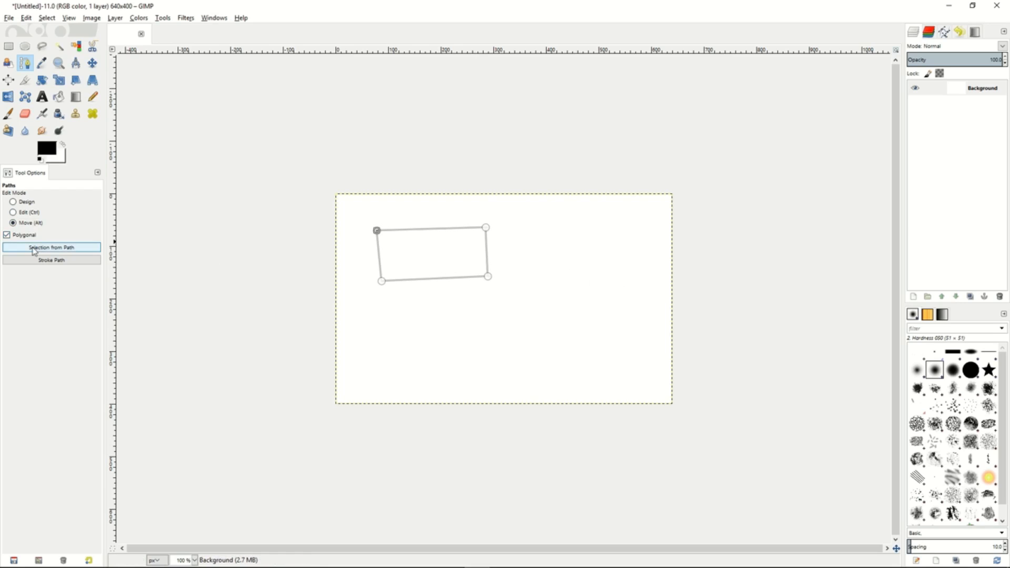
- Create a selection from the four-cornered path and stroke the path with a 6 px solid-color line
click(48, 248)
click(52, 260)
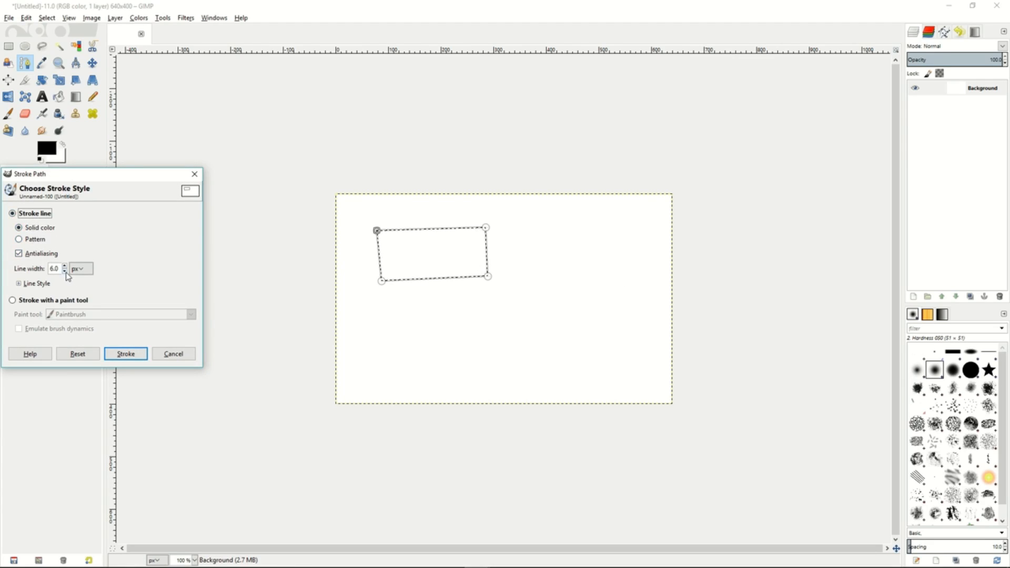
click(126, 354)
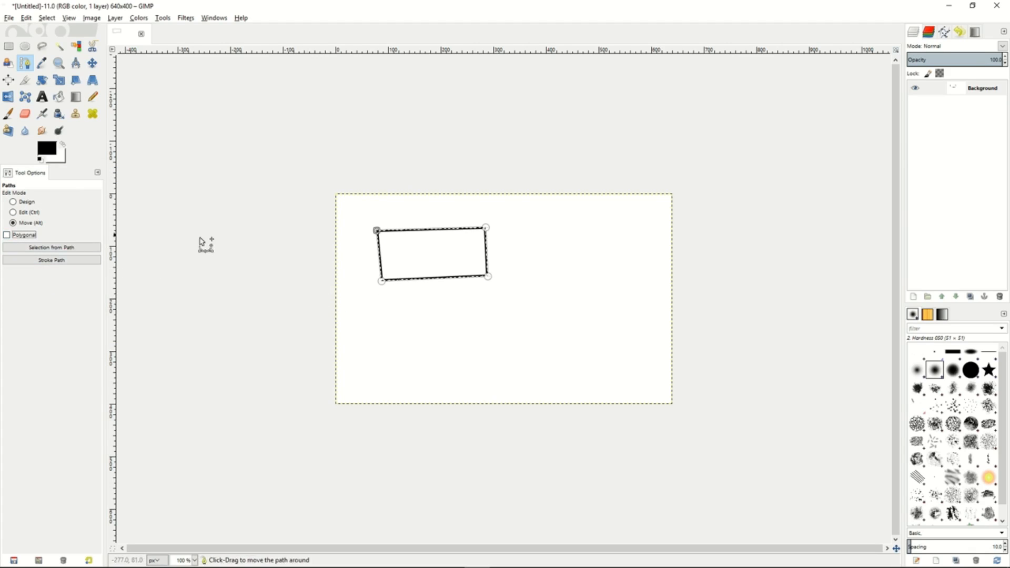
- Draw a curved path component below the stroked rectangle in Design mode, pulling out handles at its two anchors
click(13, 202)
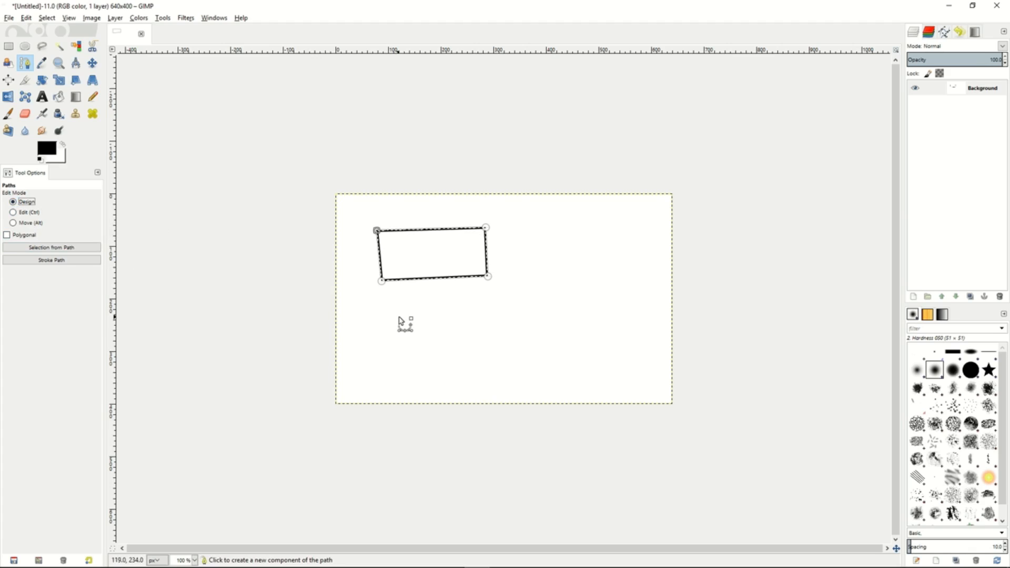
drag(394, 316, 473, 321)
drag(544, 347, 489, 369)
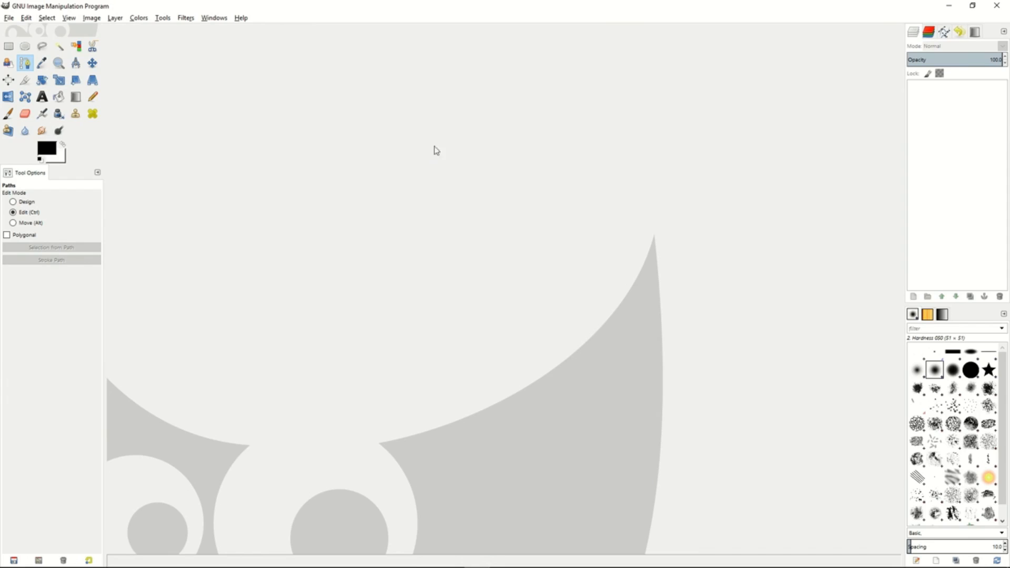
click(189, 19)
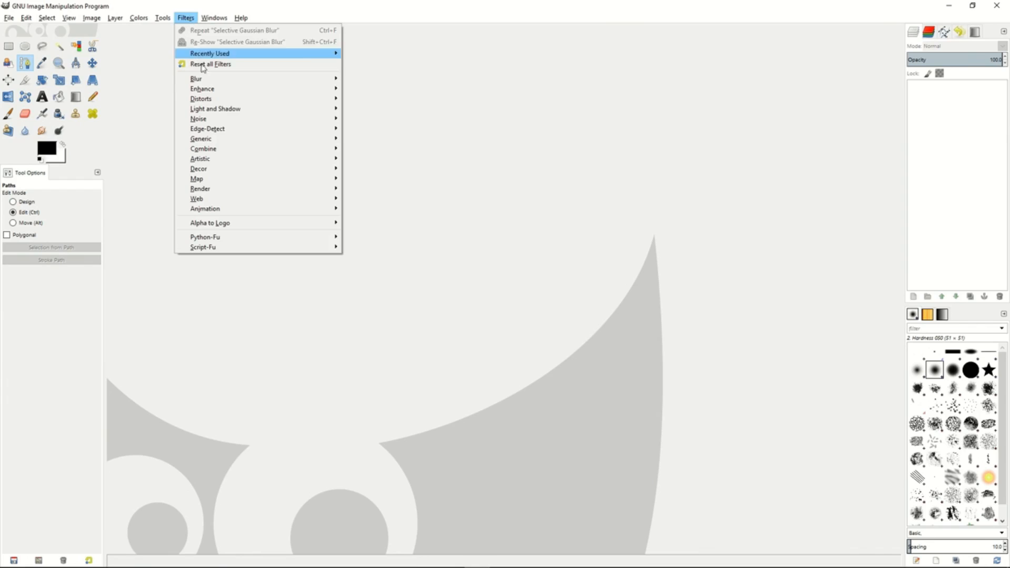
mouse_move(209, 82)
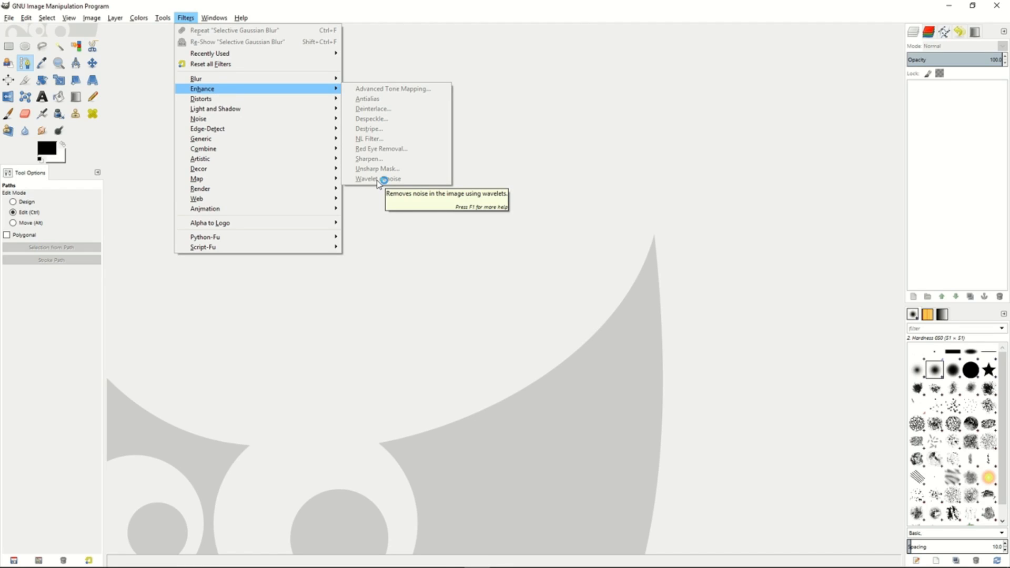
click(493, 152)
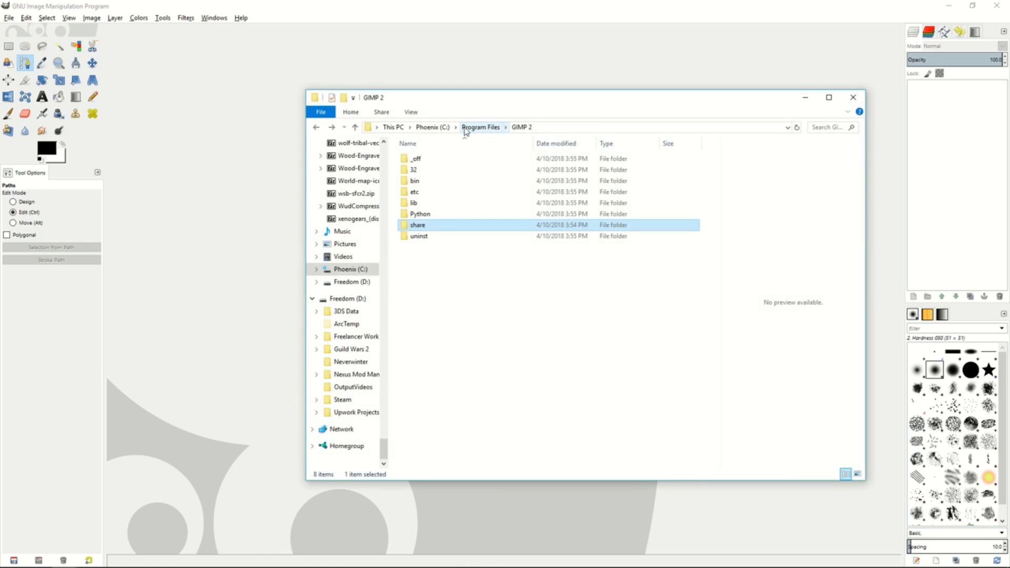
- In File Explorer, browse to the plug-ins folder under Program Files\GIMP 2\lib\gimp\2.0 and locate wavelet-denoise.exe
click(467, 131)
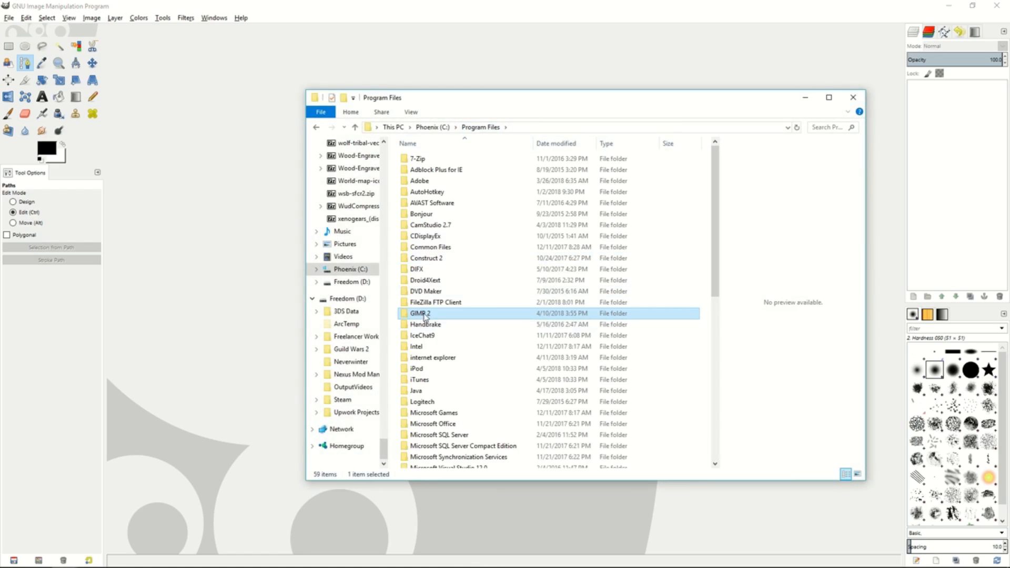
double_click(424, 316)
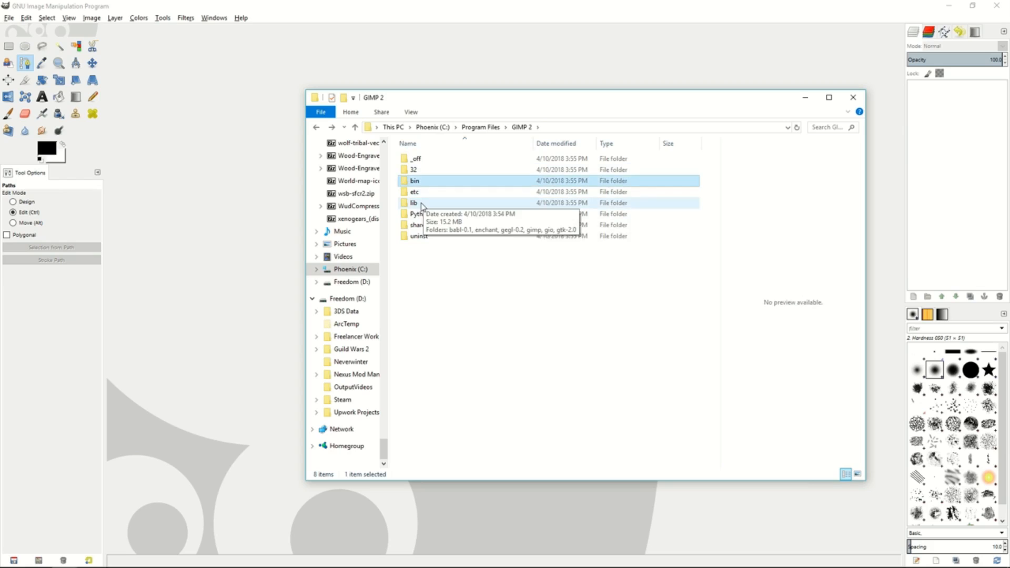
double_click(414, 204)
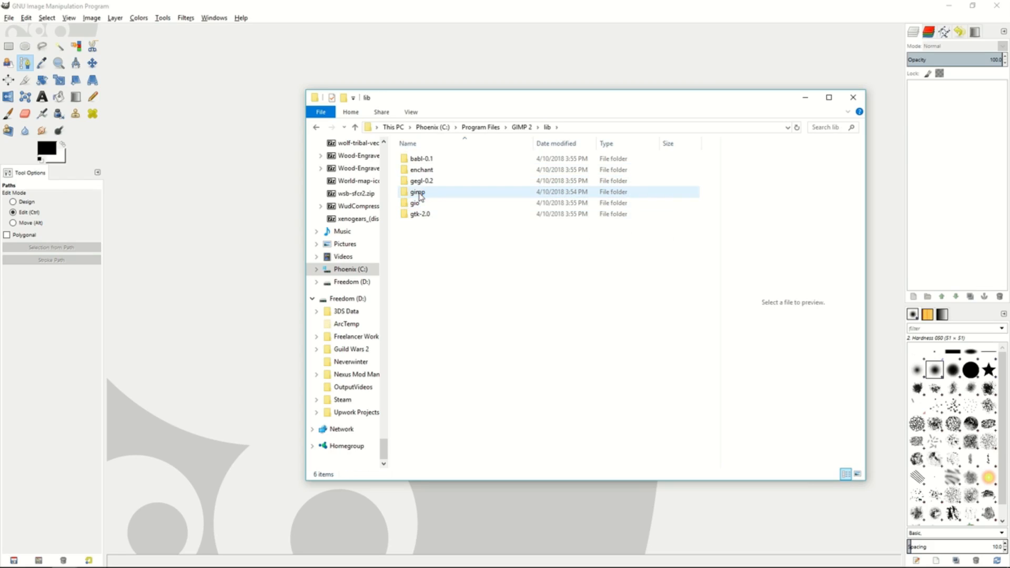
double_click(430, 193)
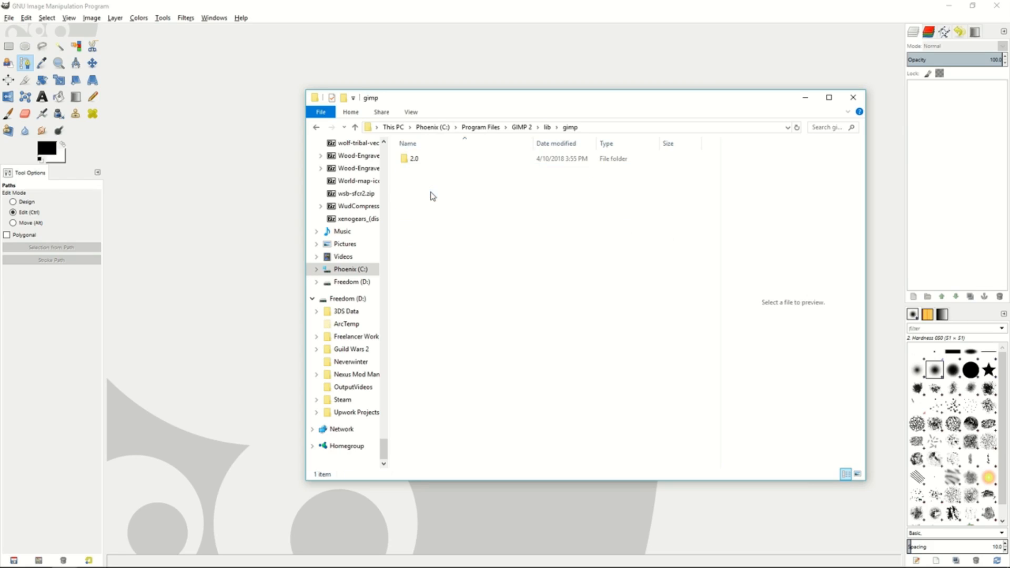
double_click(427, 162)
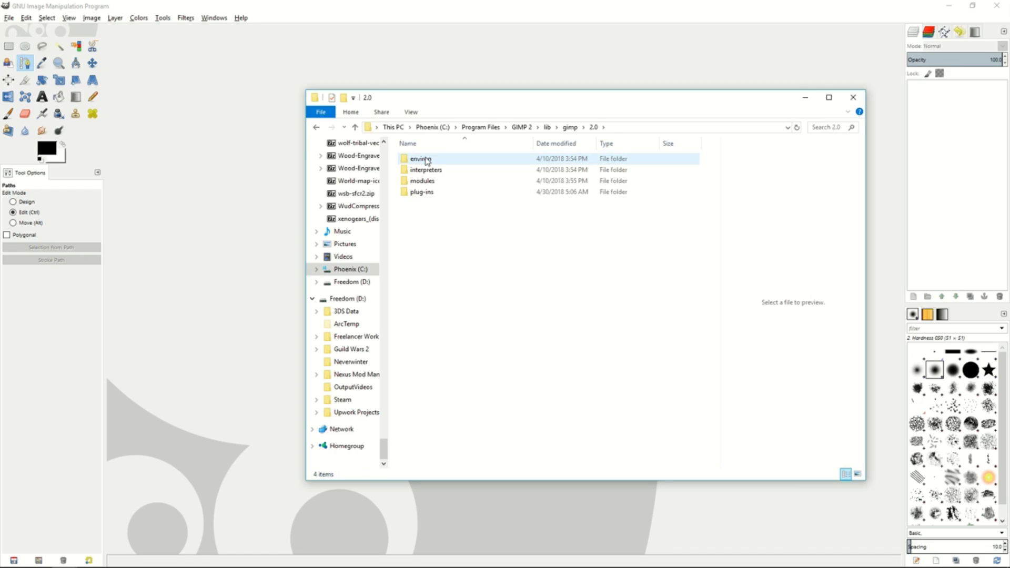
double_click(424, 193)
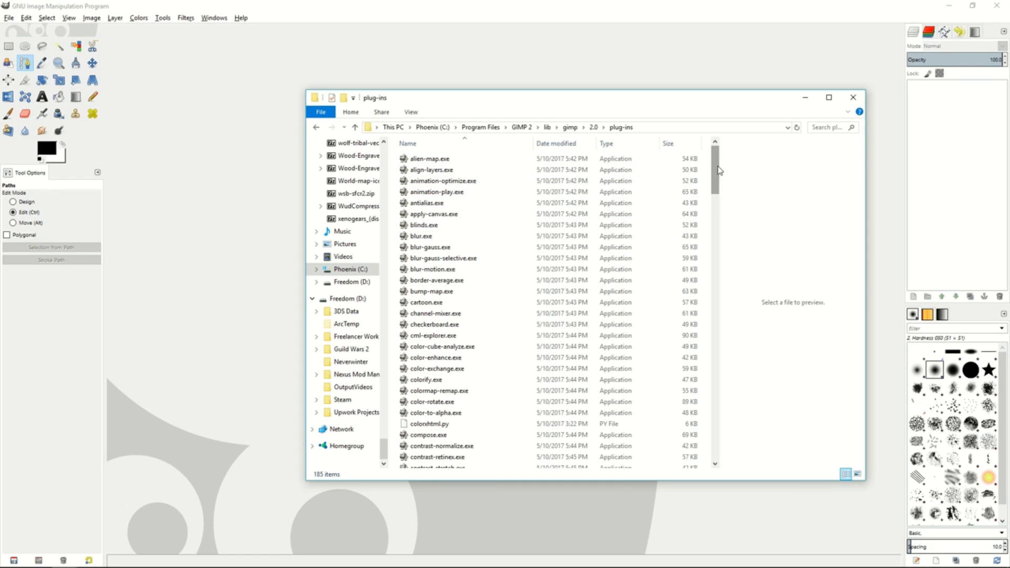
drag(719, 172, 720, 444)
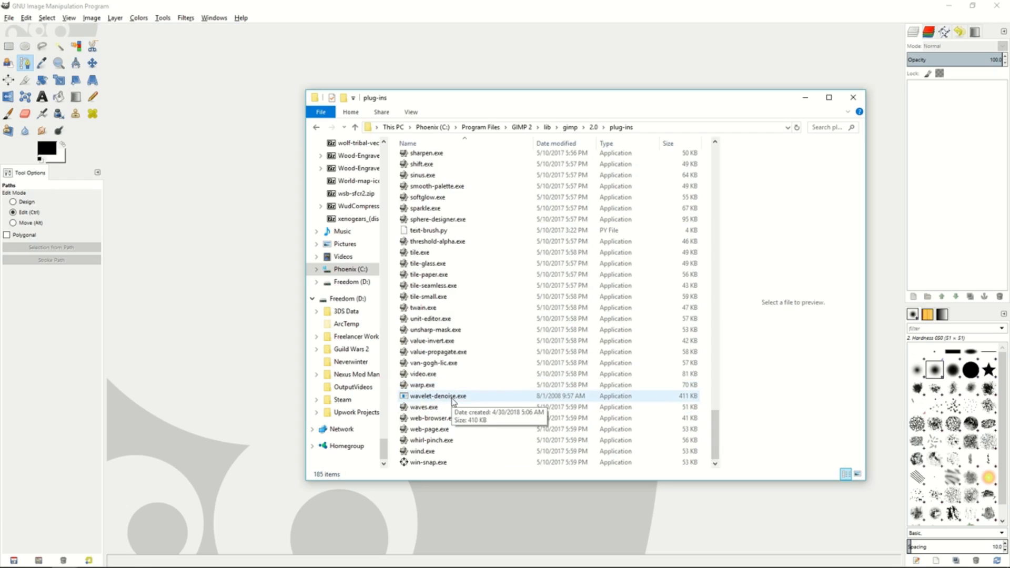
- Go back to the GIMP 2 folder, browse to share\gimp\2.0\scripts, and select advancedtonemapping.scm
key(BackSpace)
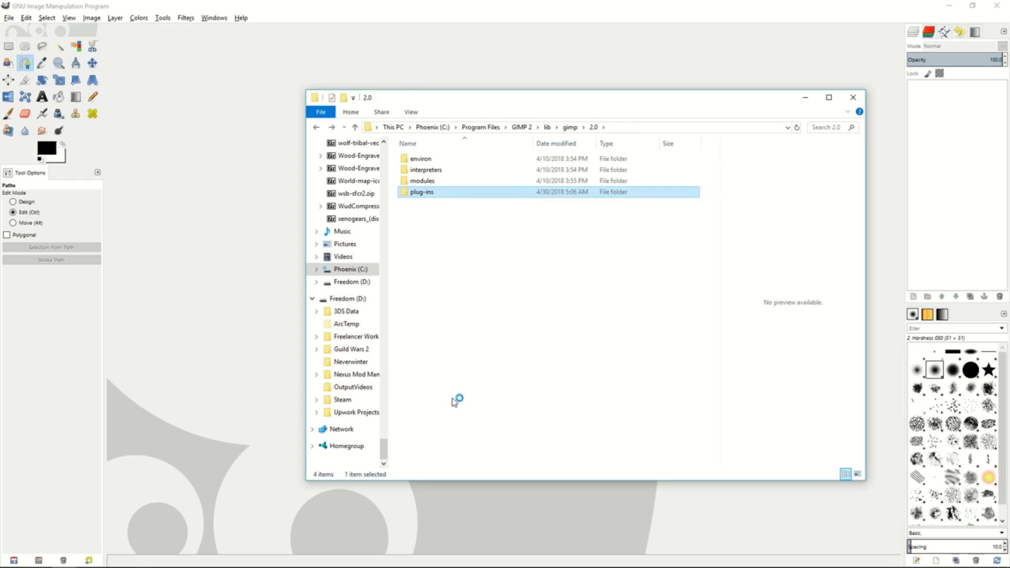
key(BackSpace)
key(BackSpace)
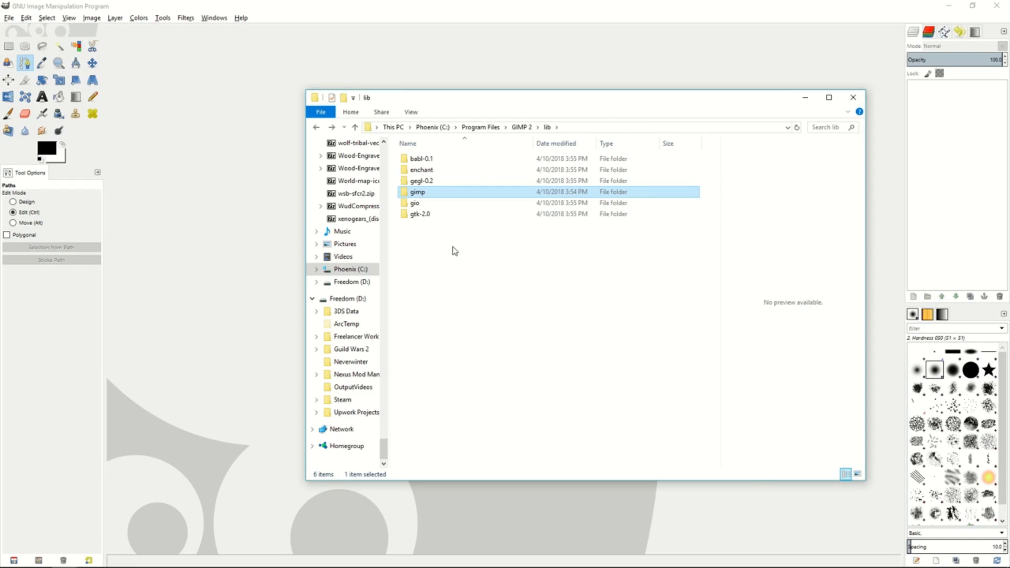
key(BackSpace)
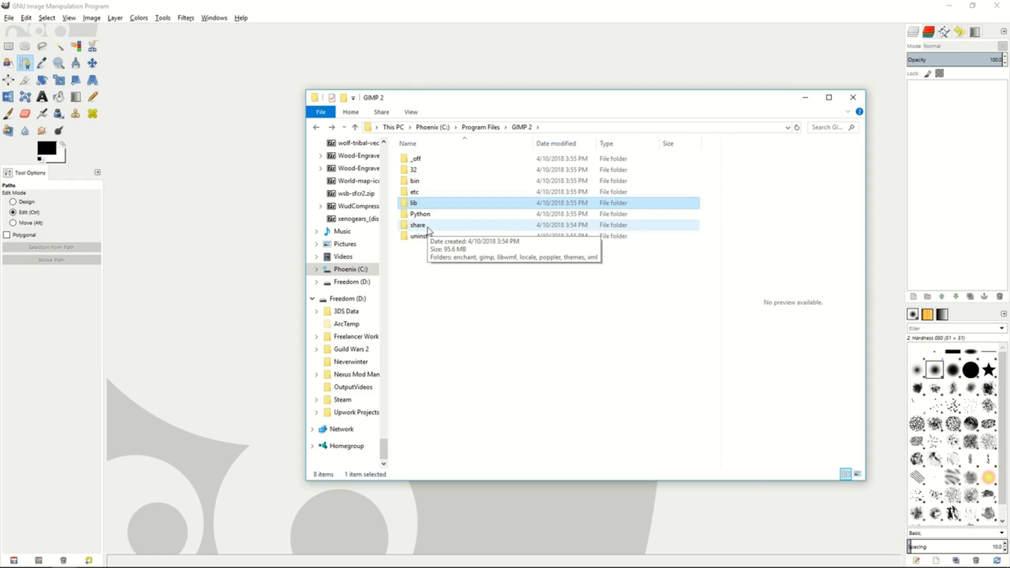
double_click(422, 176)
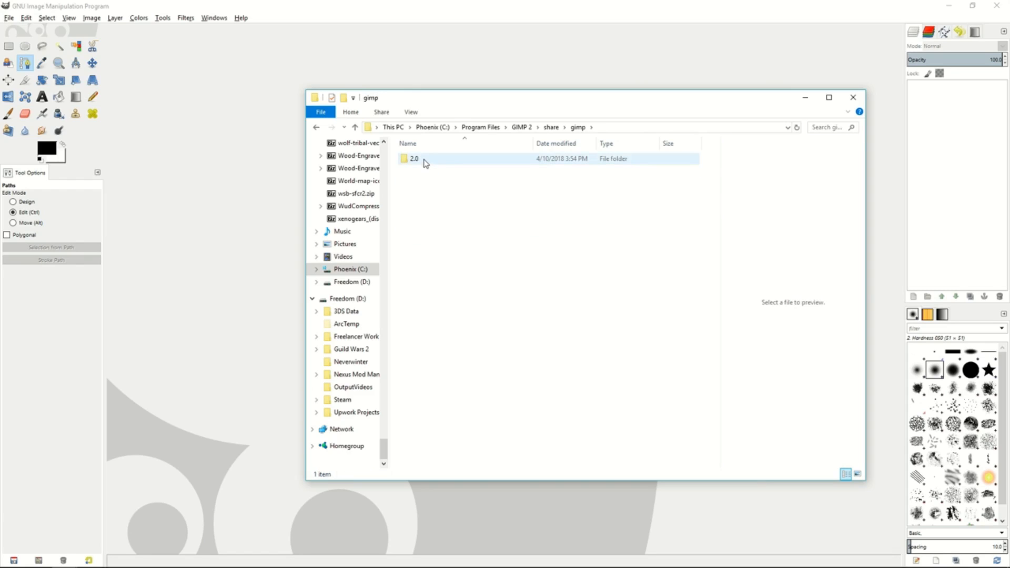
double_click(426, 161)
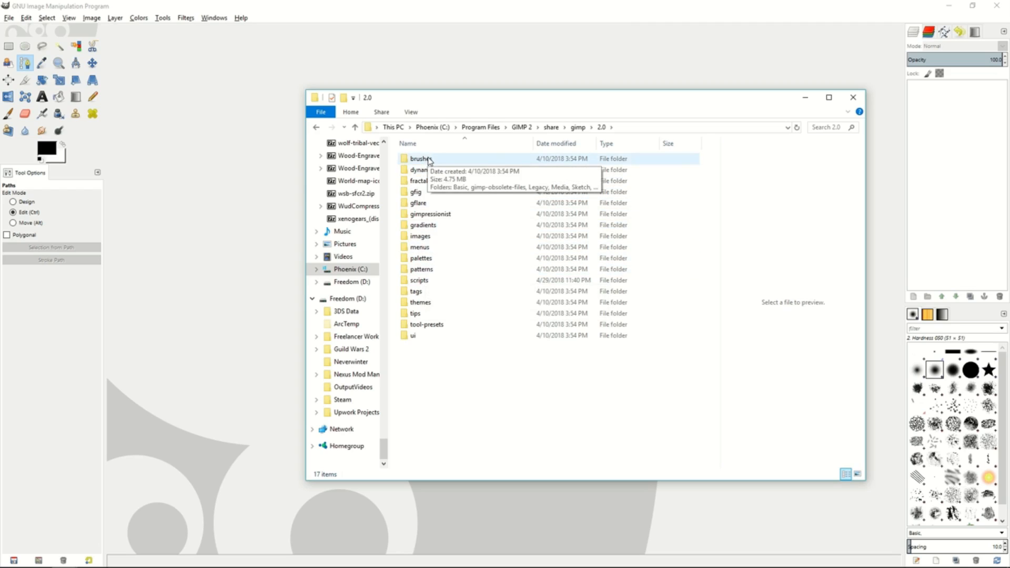
double_click(435, 280)
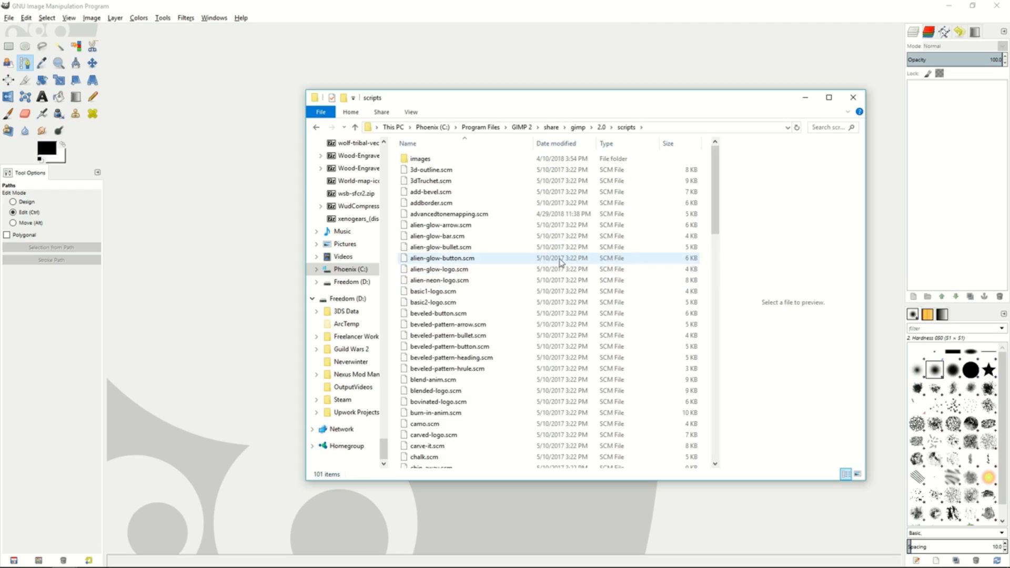
mouse_move(719, 169)
mouse_down()
mouse_move(718, 186)
mouse_move(719, 170)
mouse_up()
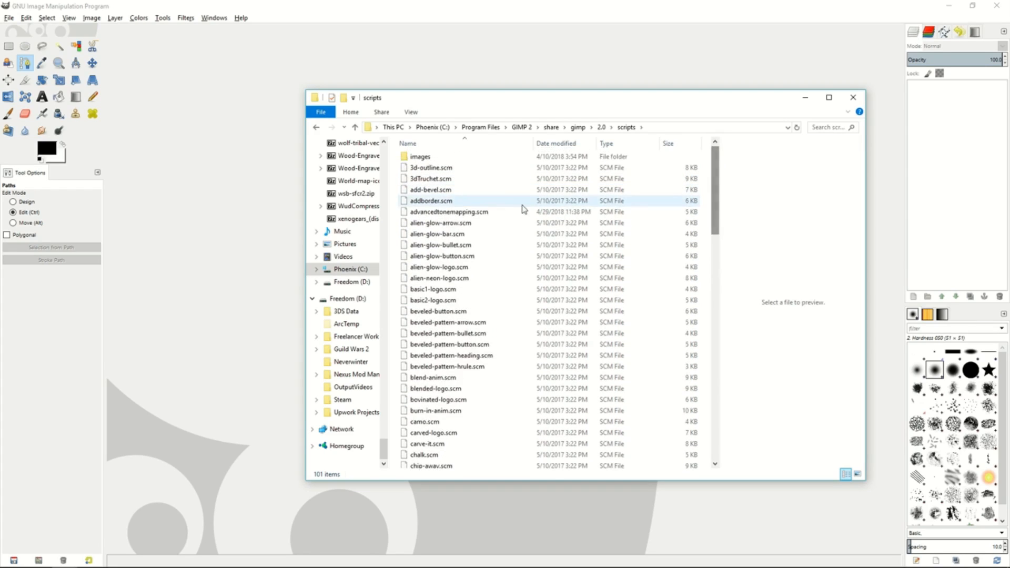
click(480, 215)
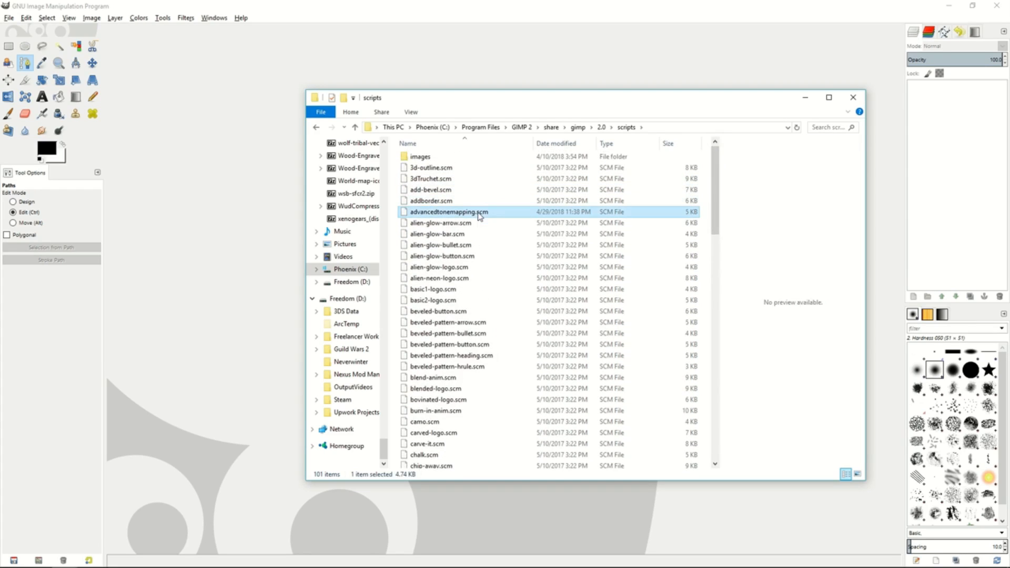